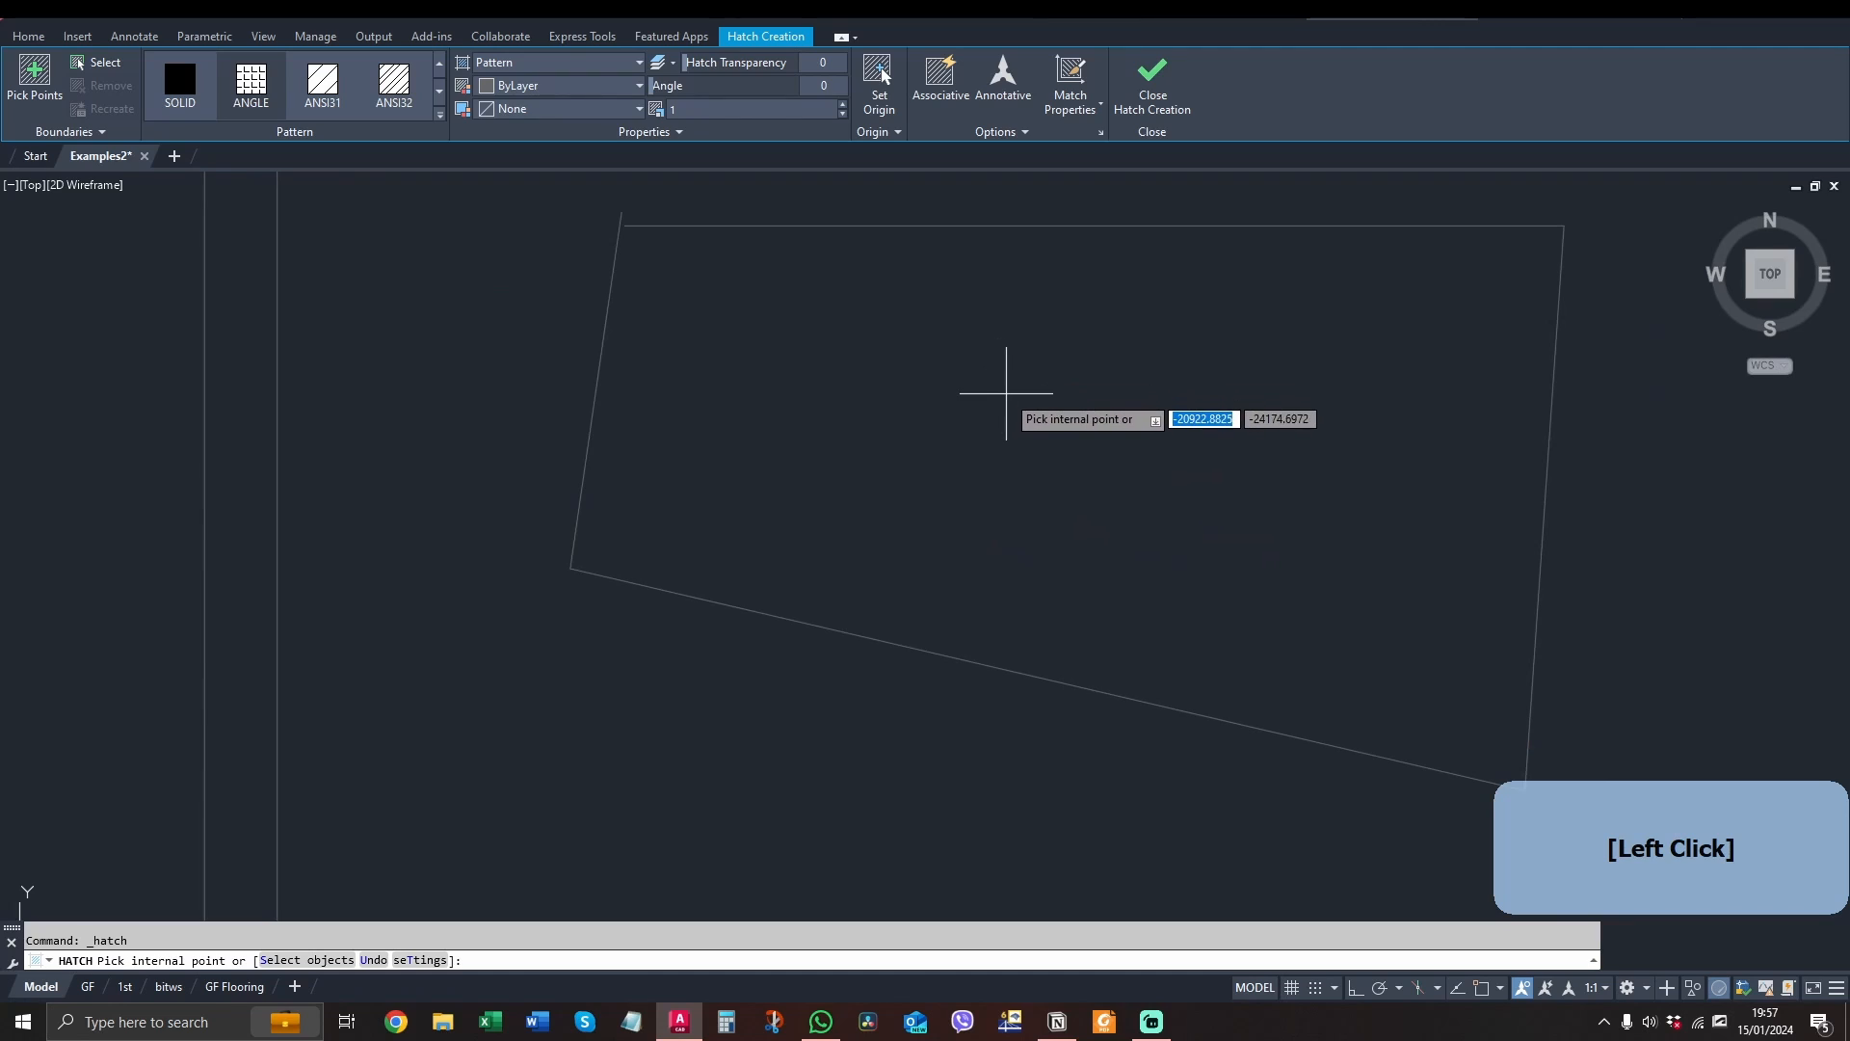
# Try to apply a solid hatch inside the four-sided outline beside the floor plan
pyautogui.scroll(-2, 1012, 390)
pyautogui.click(1055, 405)
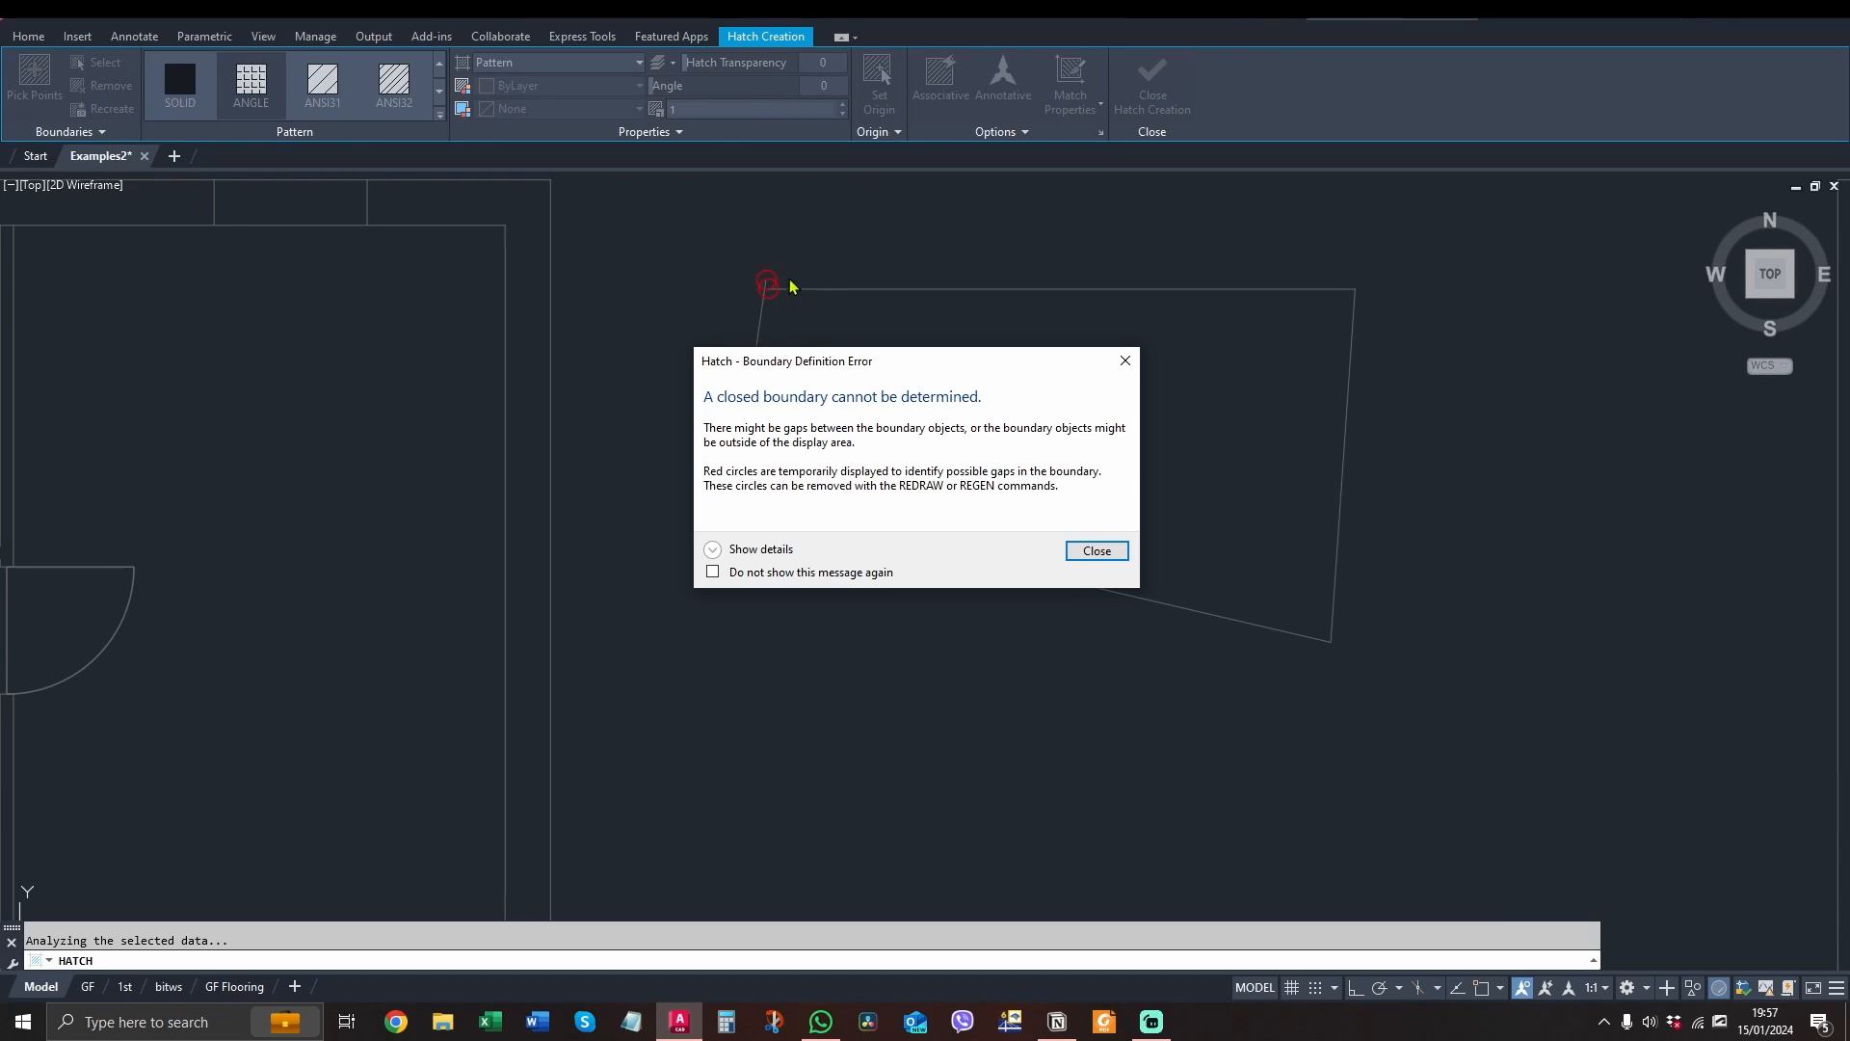
pyautogui.click(1101, 559)
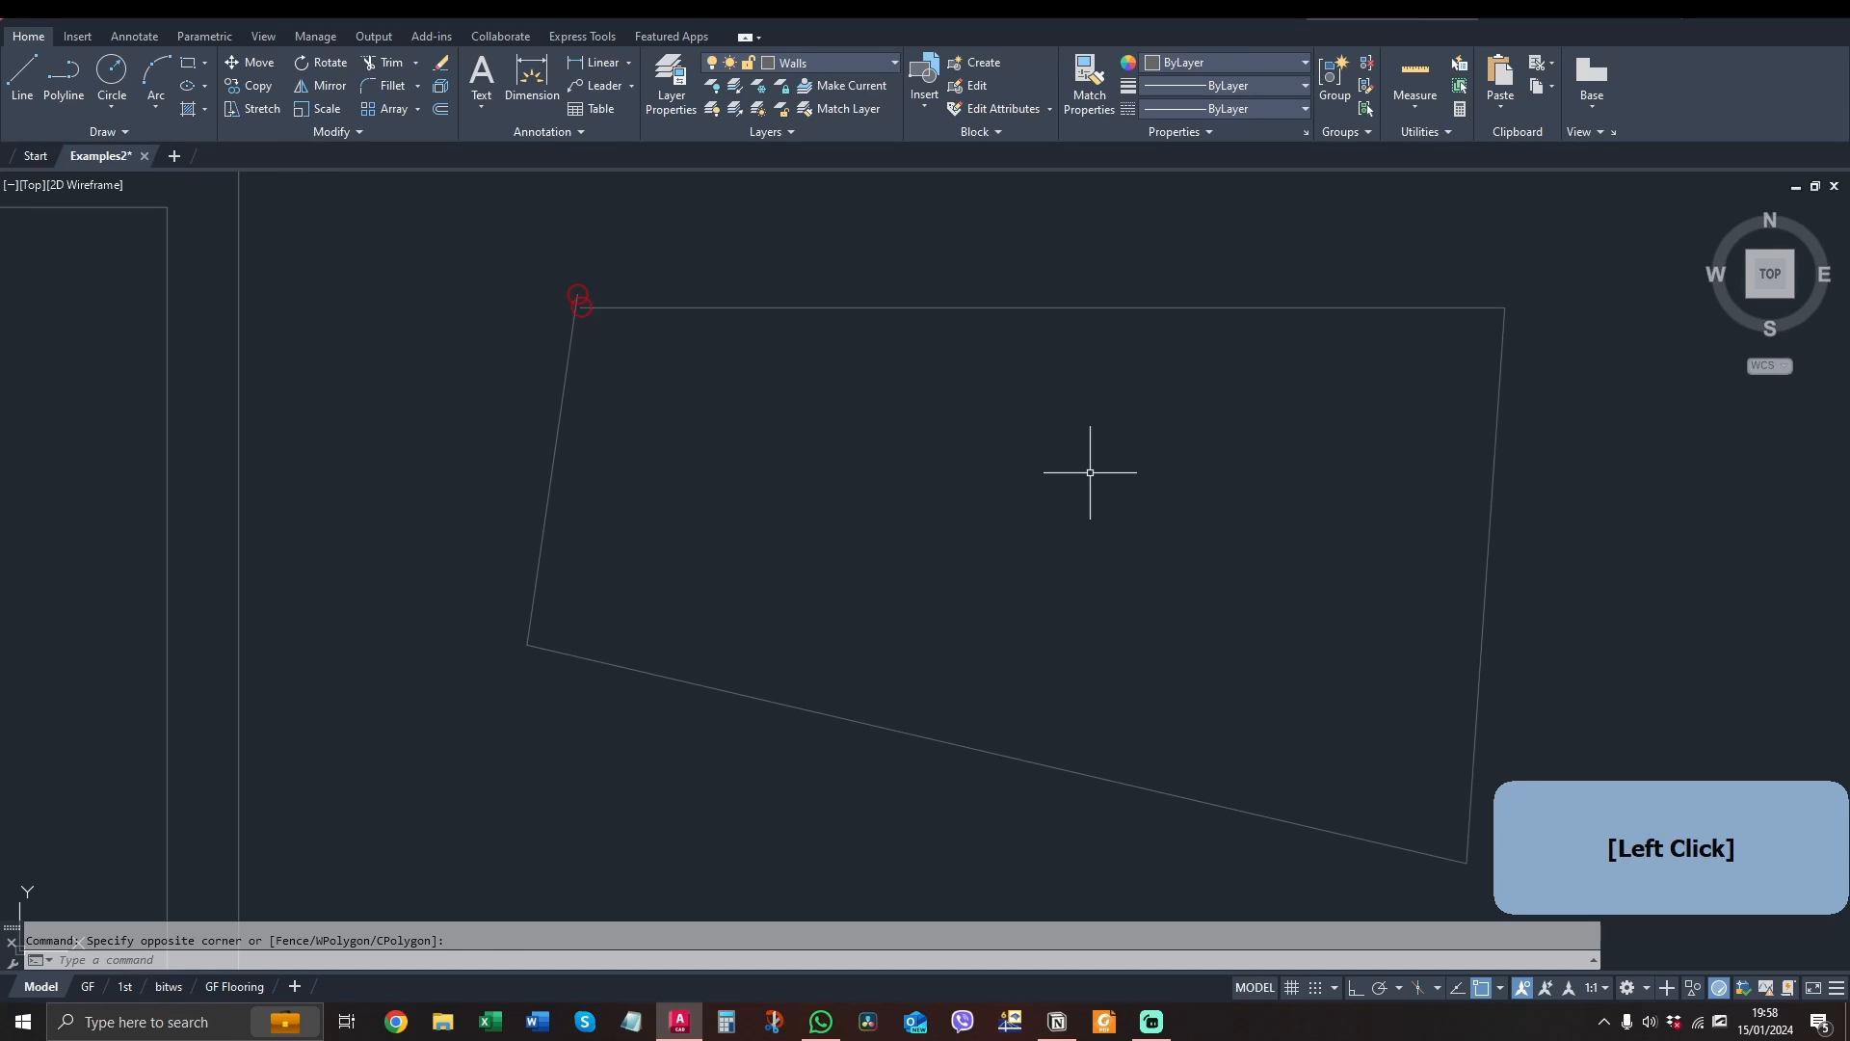
# Examine the circled gap at the four-sided outline's upper corner and the outline's surroundings
pyautogui.scroll(-5, 888, 309)
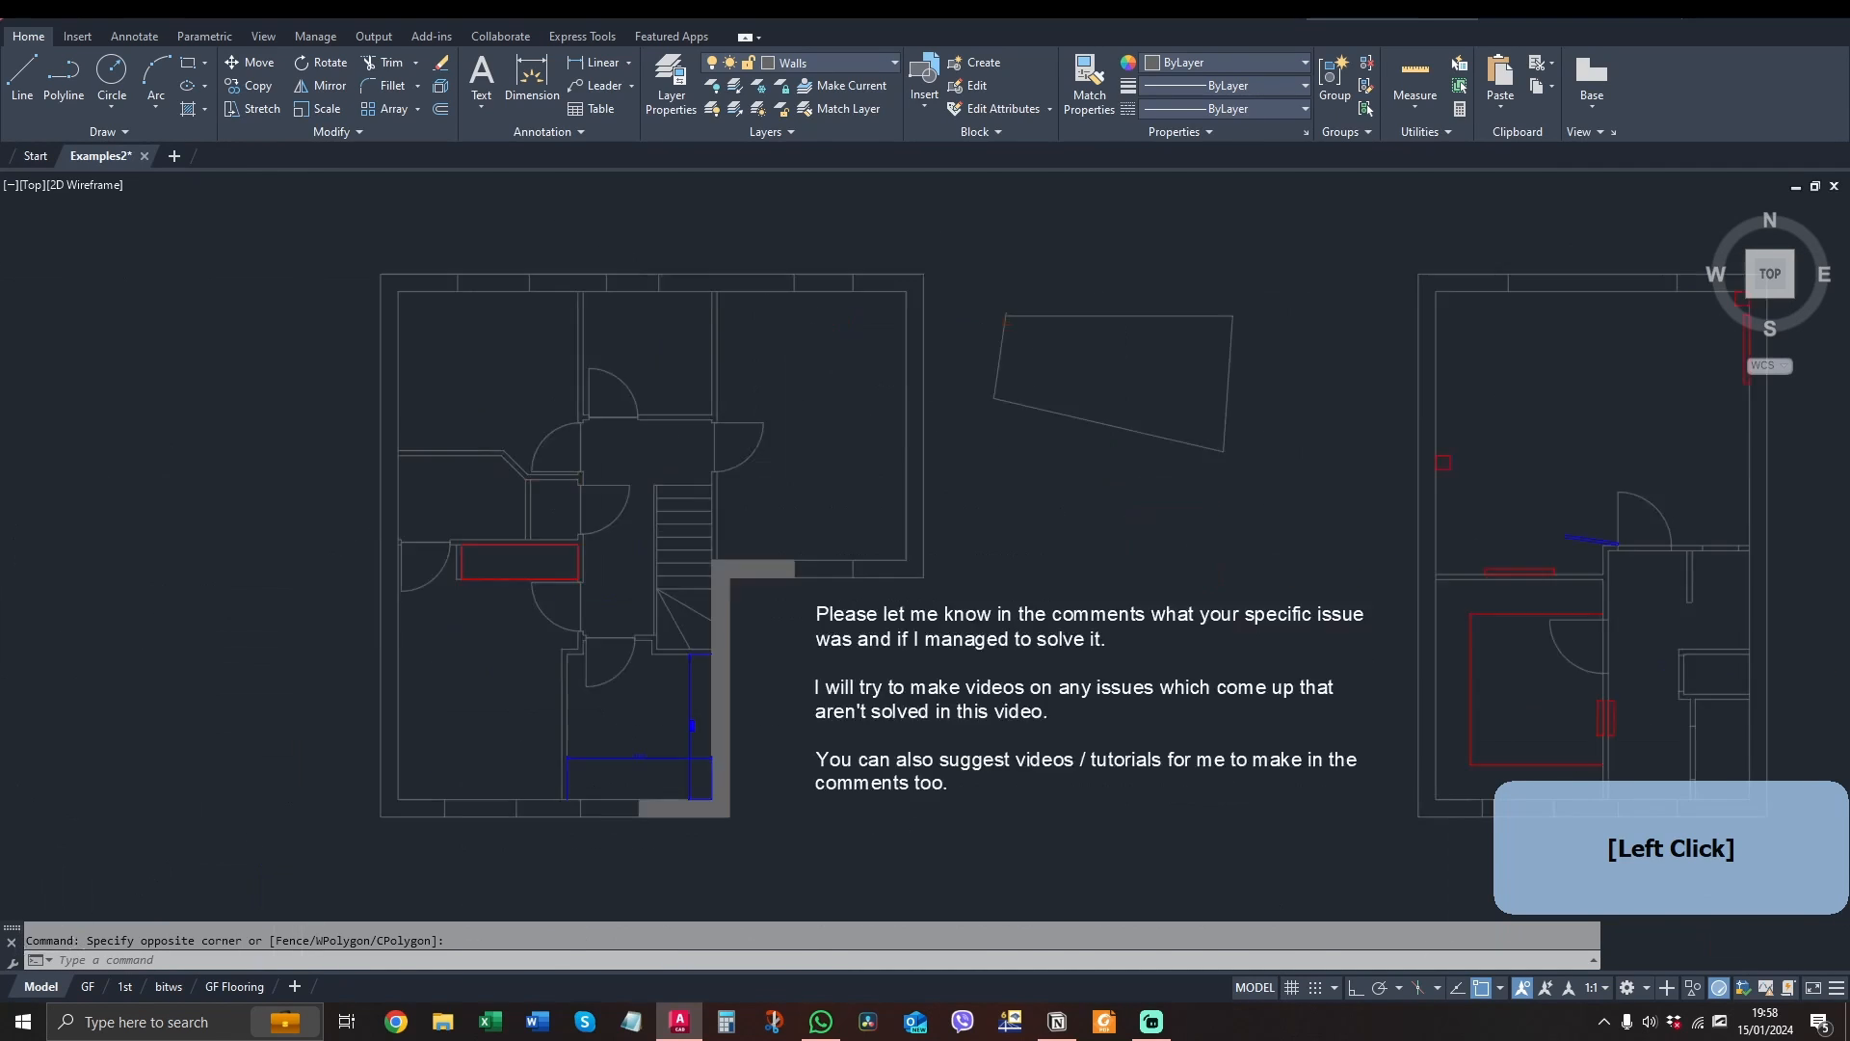
pyautogui.scroll(2, 540, 333)
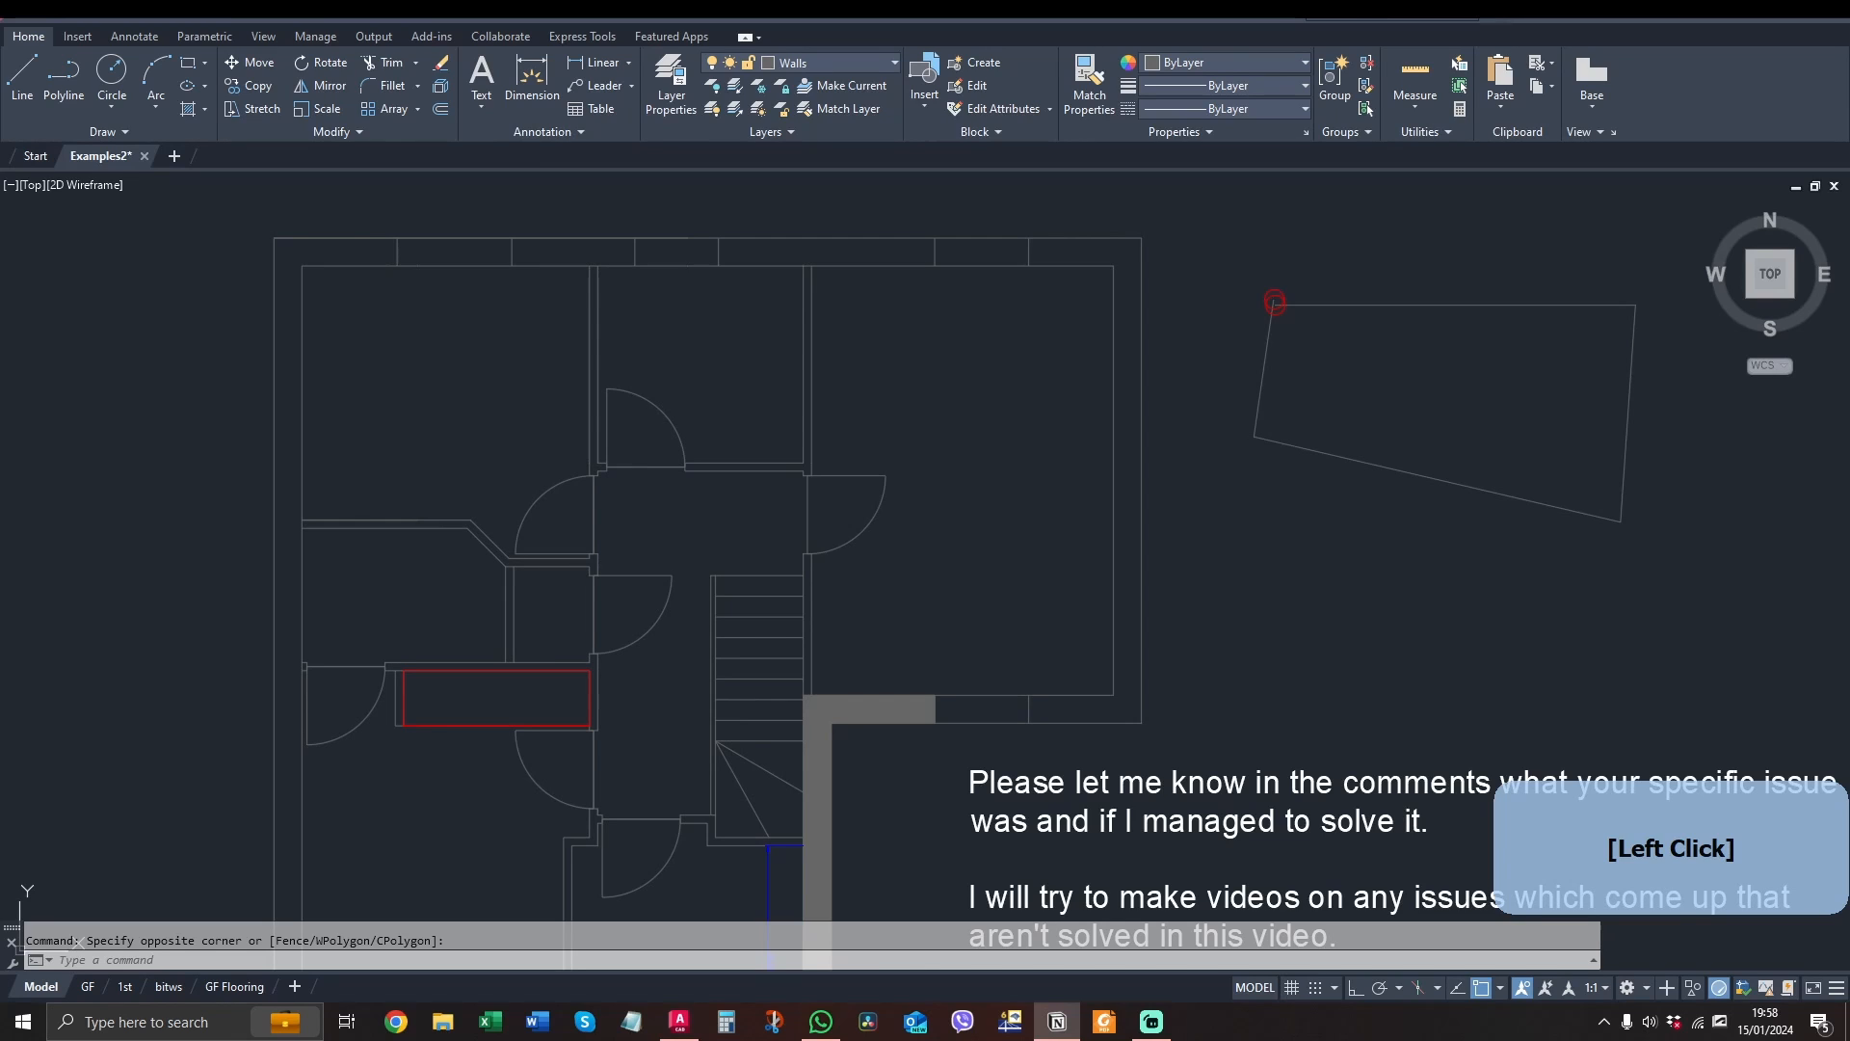
pyautogui.click(1412, 379)
pyautogui.moveTo(1572, 366); pyautogui.dragTo(1227, 408, button='middle')
pyautogui.scroll(4, 1418, 378)
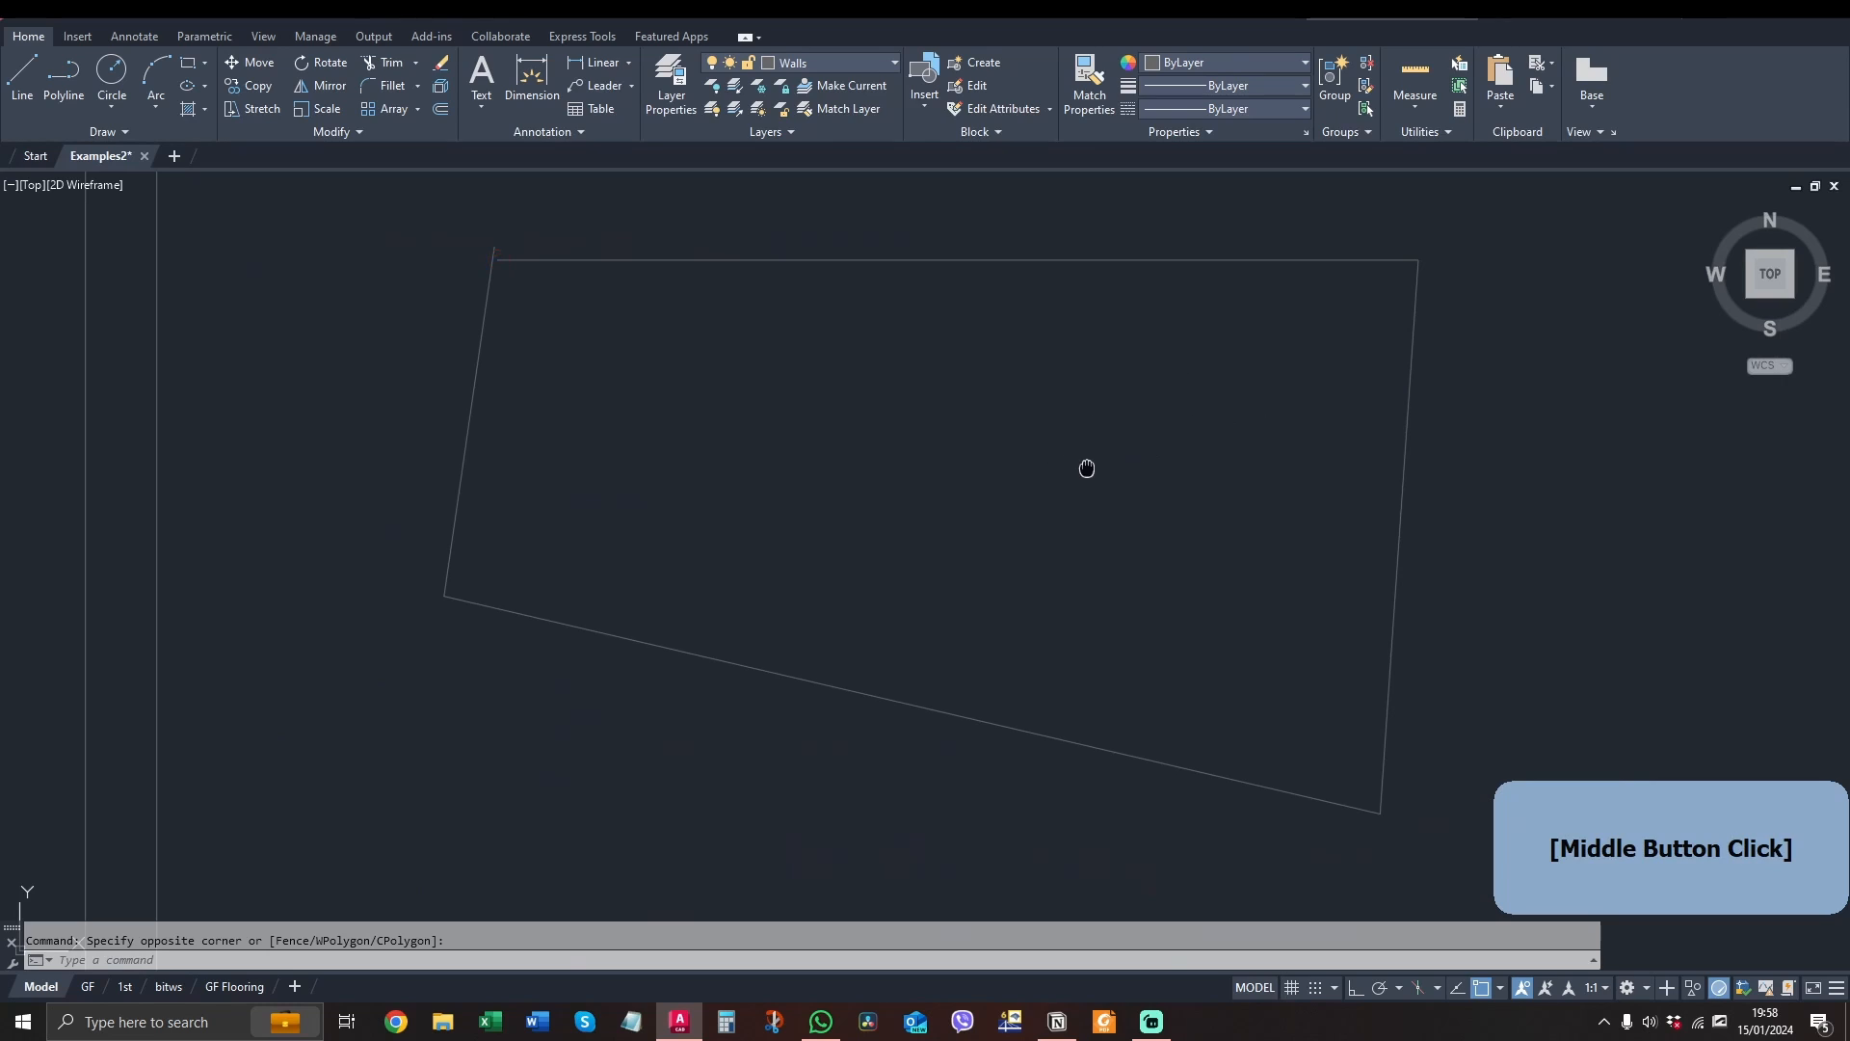
pyautogui.moveTo(1087, 468); pyautogui.dragTo(1136, 461, button='middle')
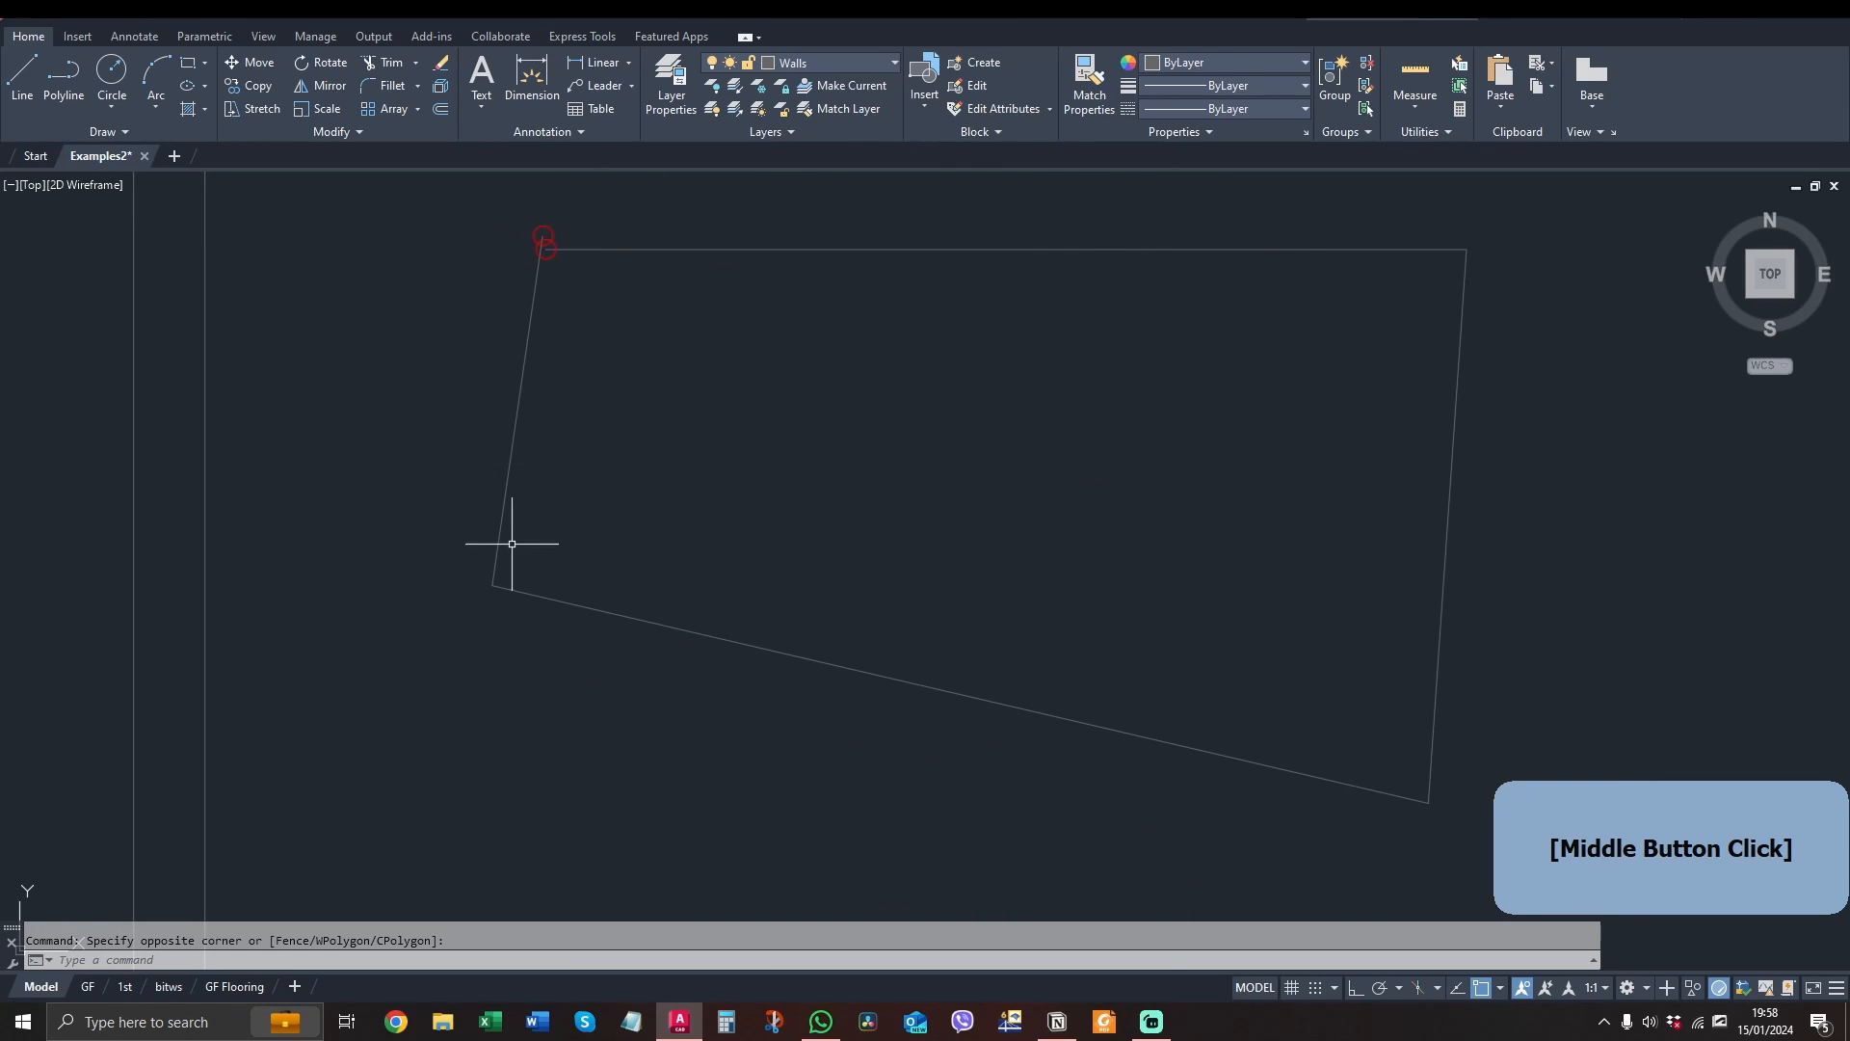
pyautogui.moveTo(194, 446); pyautogui.dragTo(309, 491, button='middle')
pyautogui.moveTo(461, 521); pyautogui.dragTo(347, 415, button='middle')
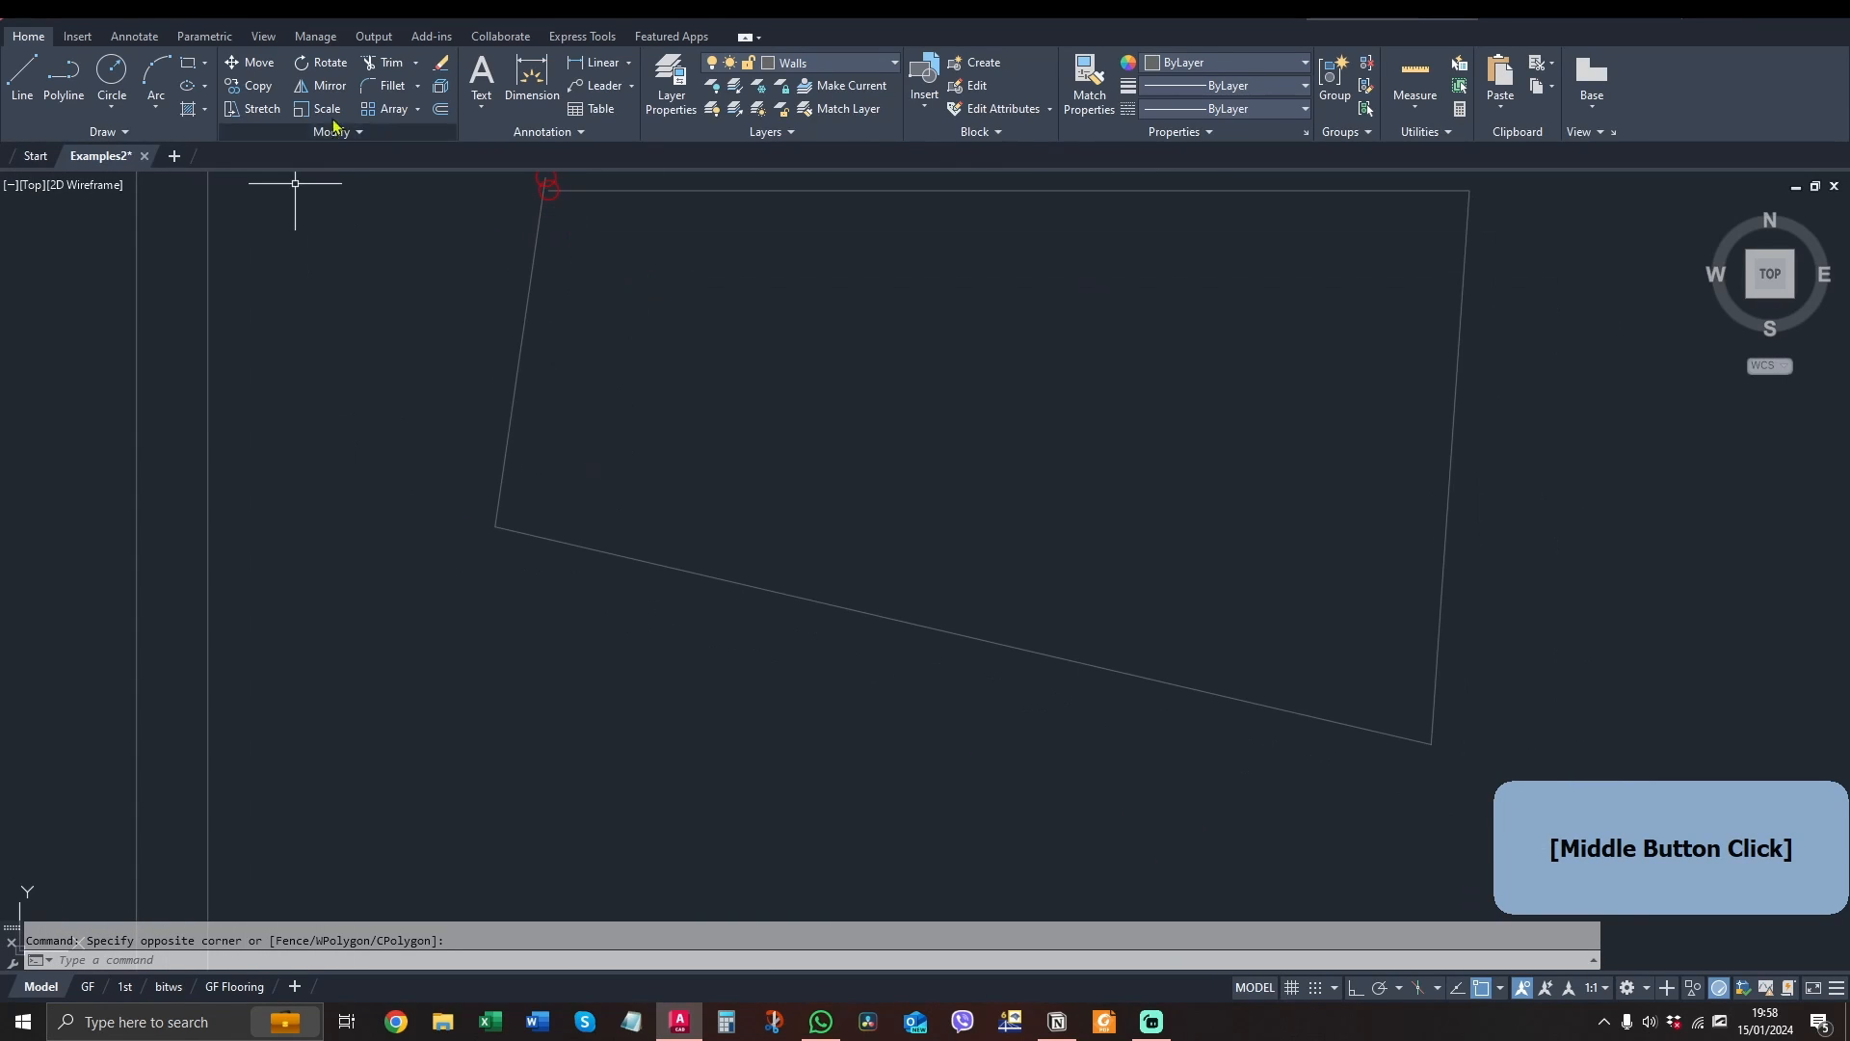
# Try a solid hatch in the floor plan's wall strip beside the outline, and undo it
pyautogui.click(189, 108)
pyautogui.click(168, 501)
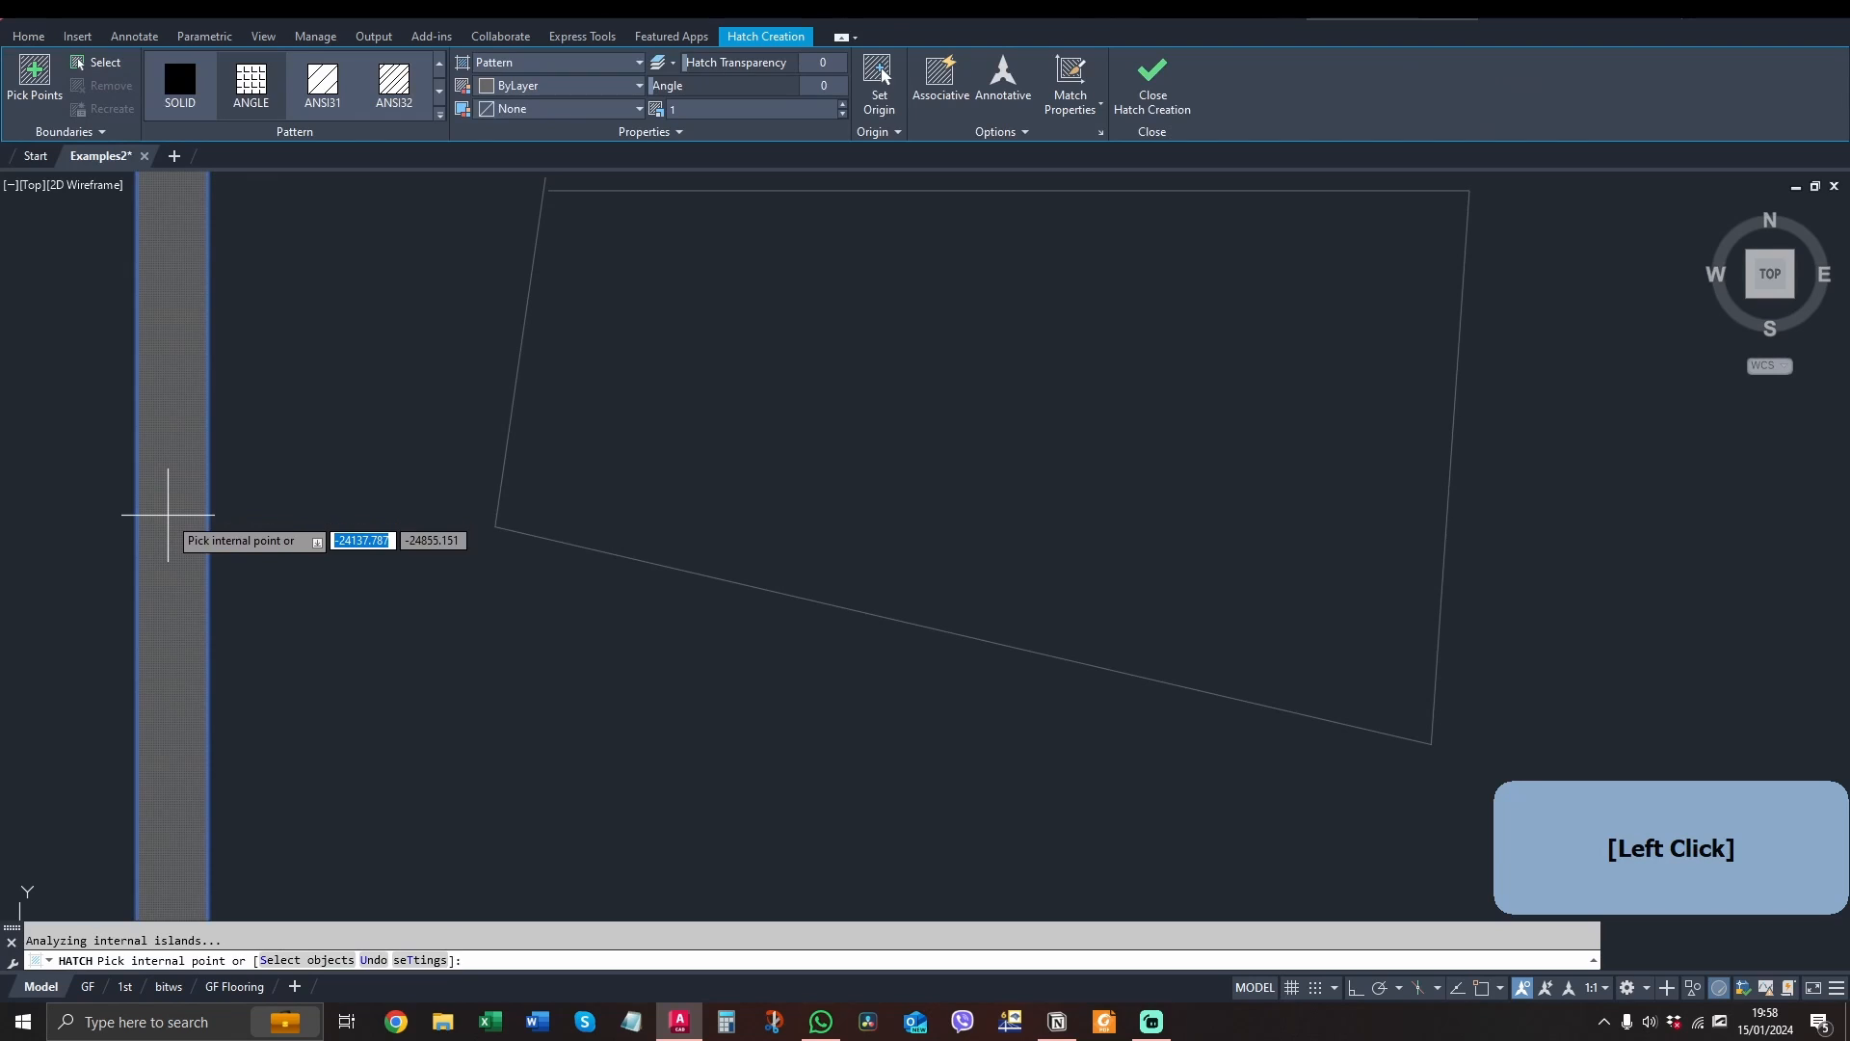
pyautogui.press('Escape')
pyautogui.press('space')
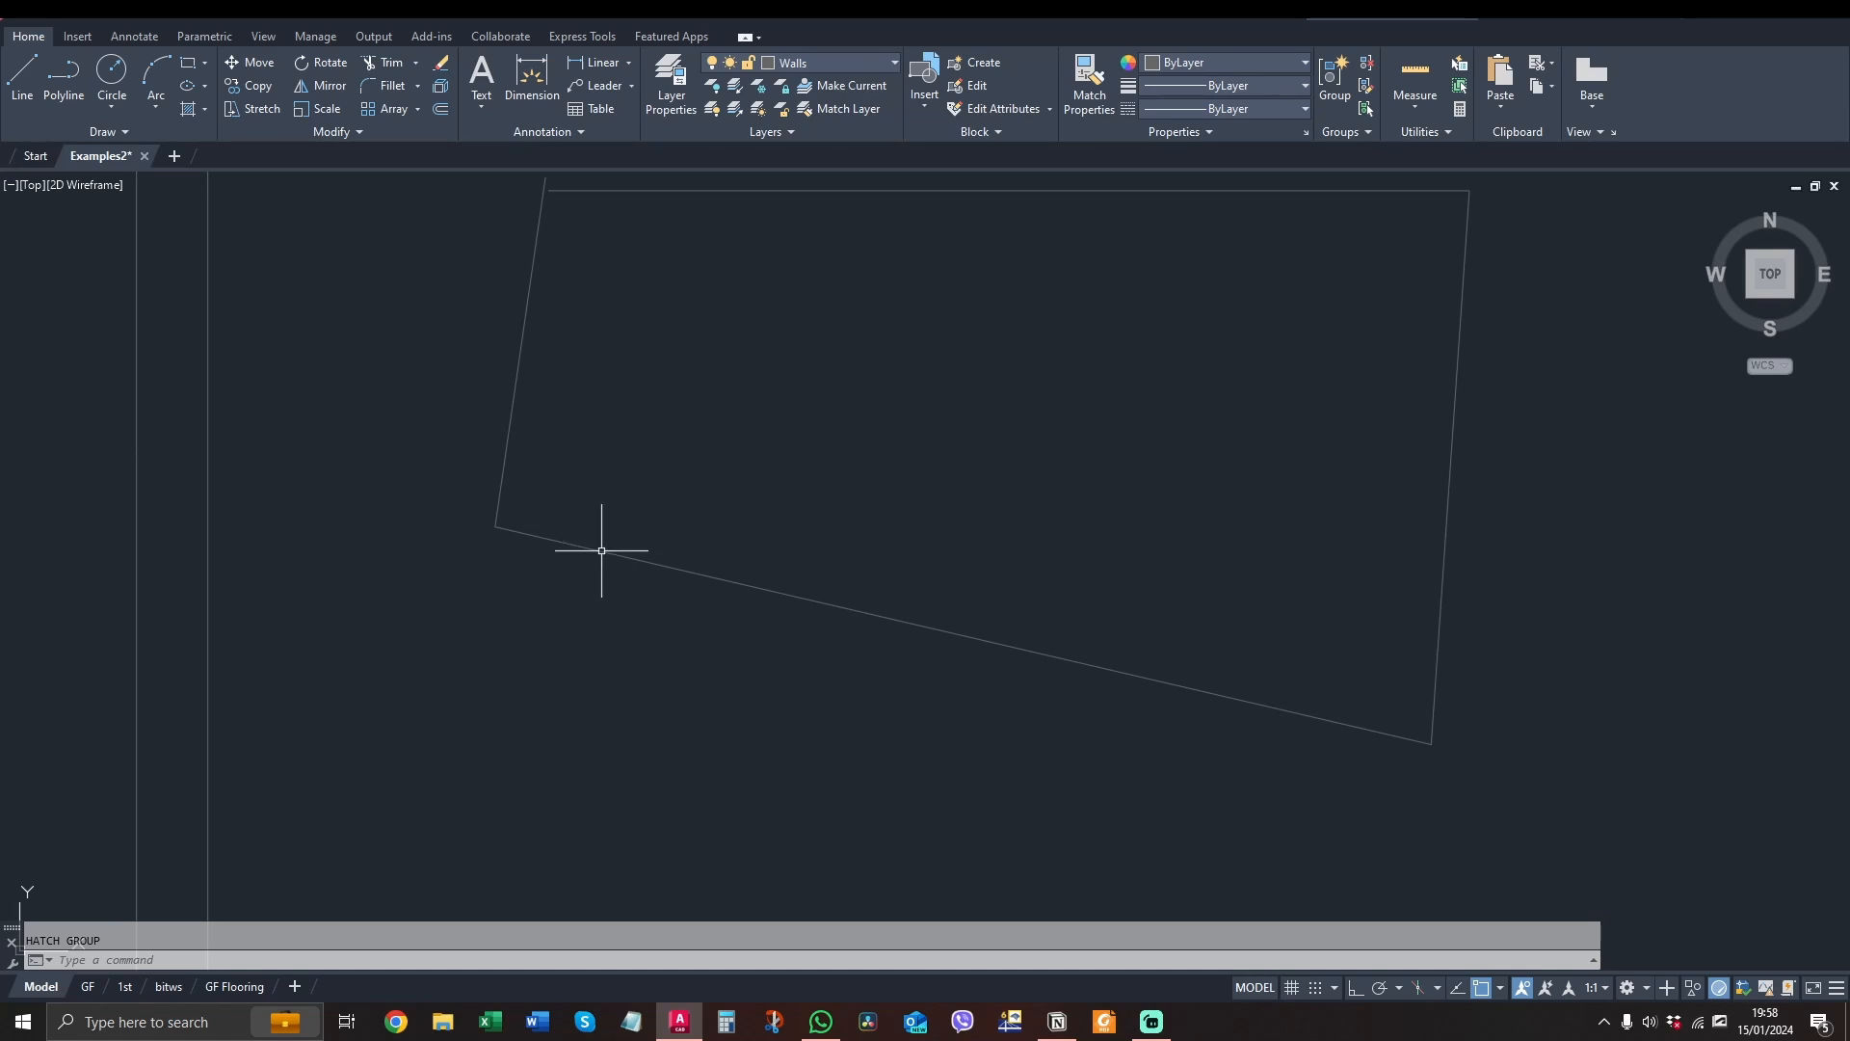
# Inspect the outline's open corner by selecting the two edges that meet there, and clear the selection
pyautogui.scroll(-4, 879, 443)
pyautogui.scroll(-6, 958, 413)
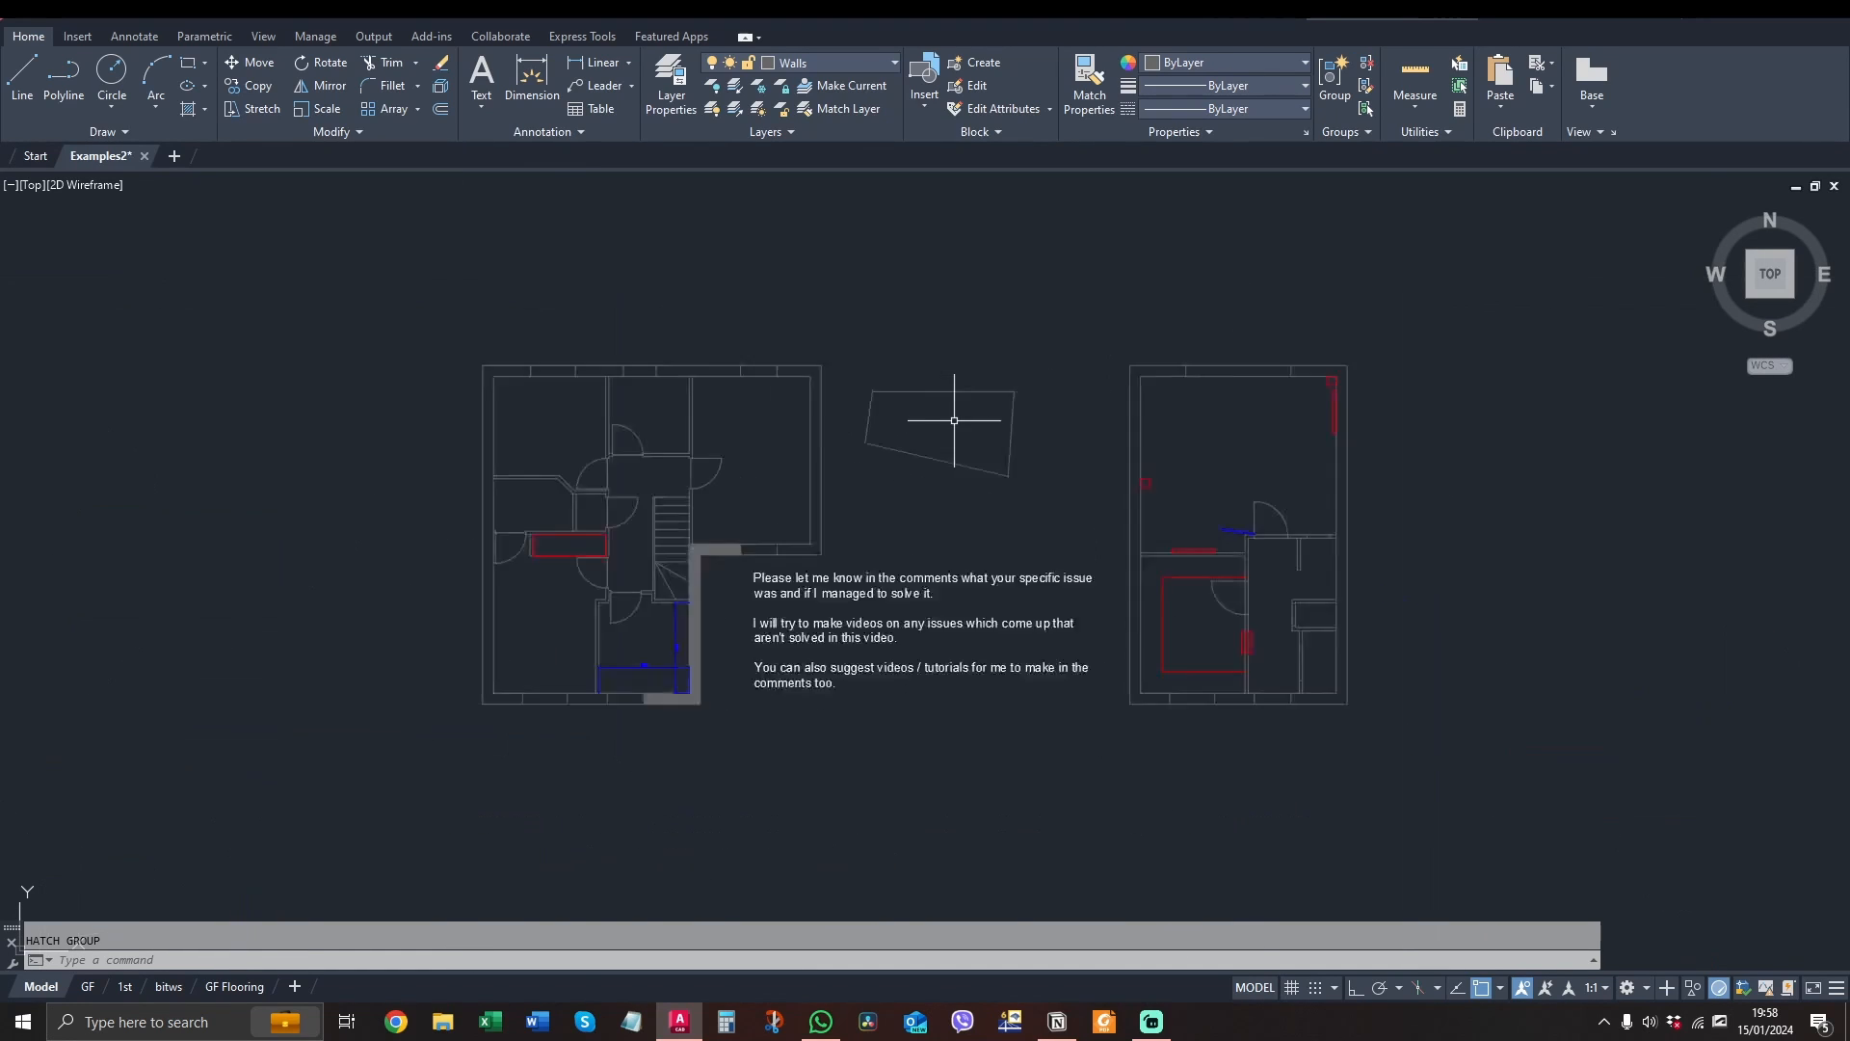
pyautogui.scroll(10, 1002, 403)
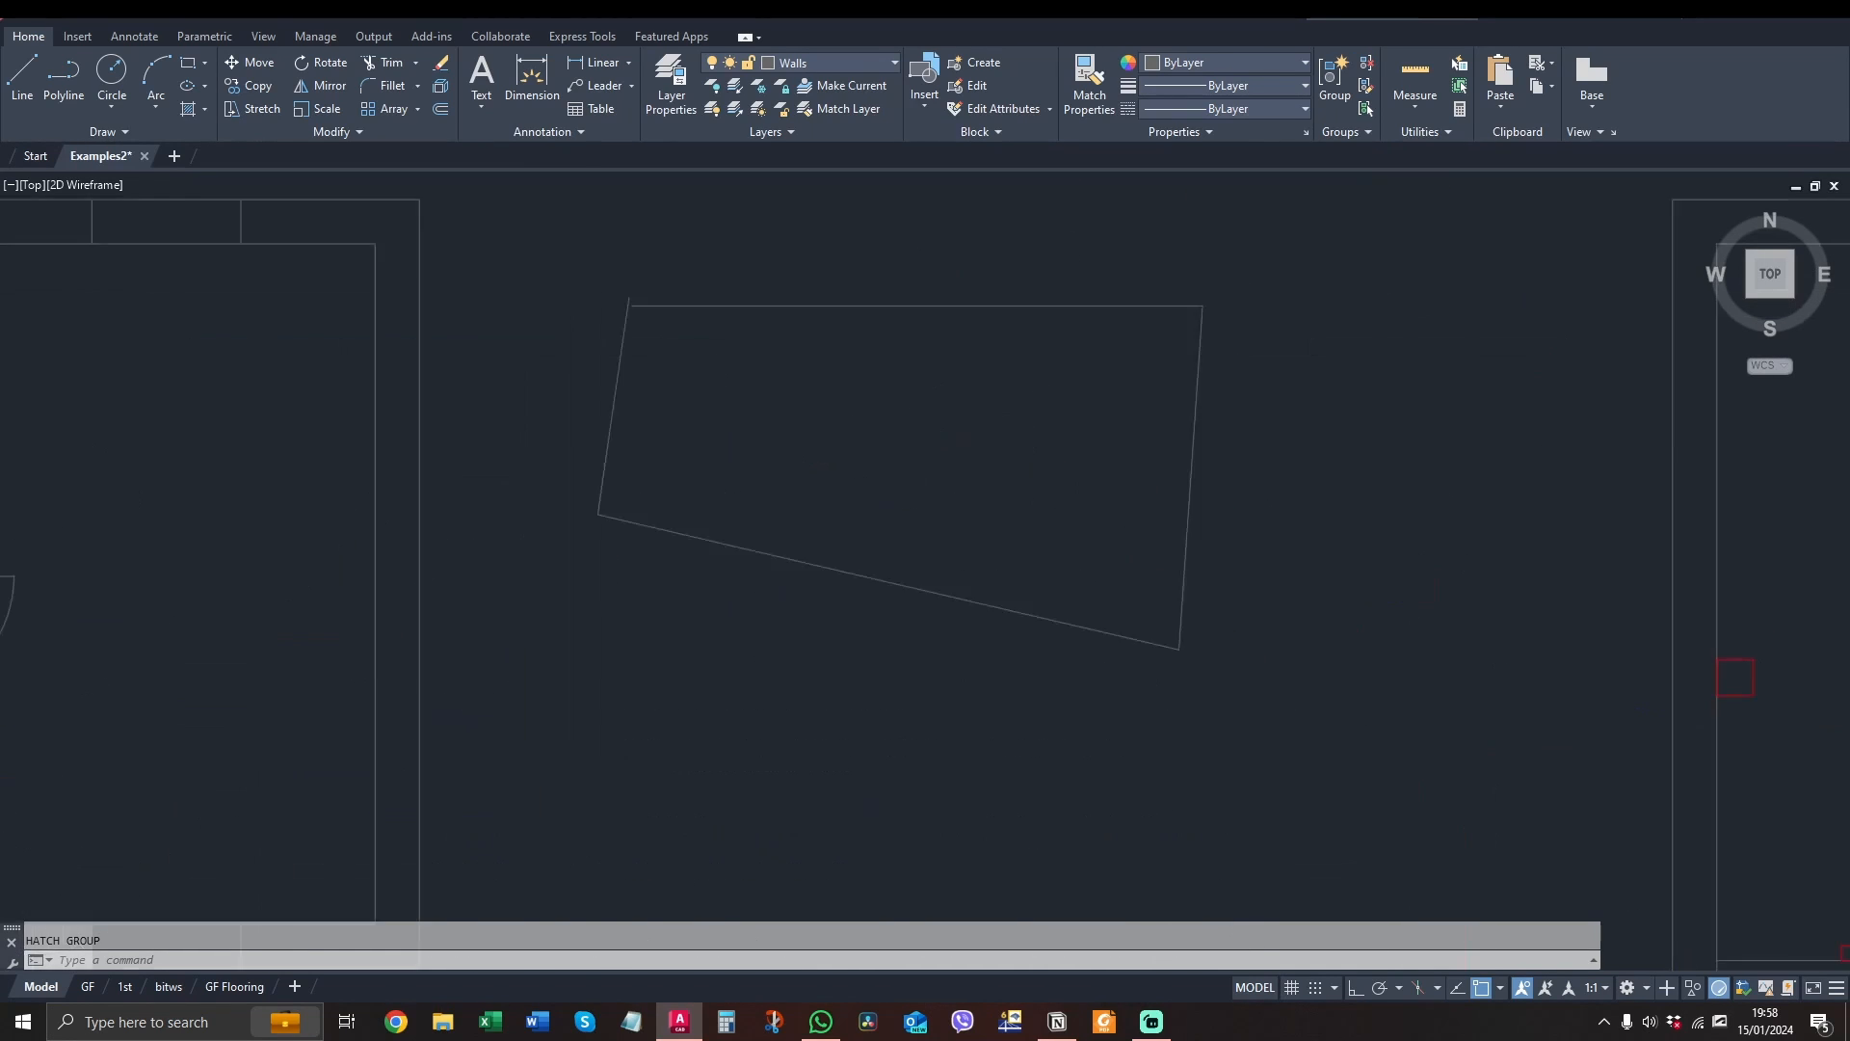
pyautogui.scroll(-2, 813, 465)
pyautogui.moveTo(855, 401); pyautogui.dragTo(892, 458, button='middle')
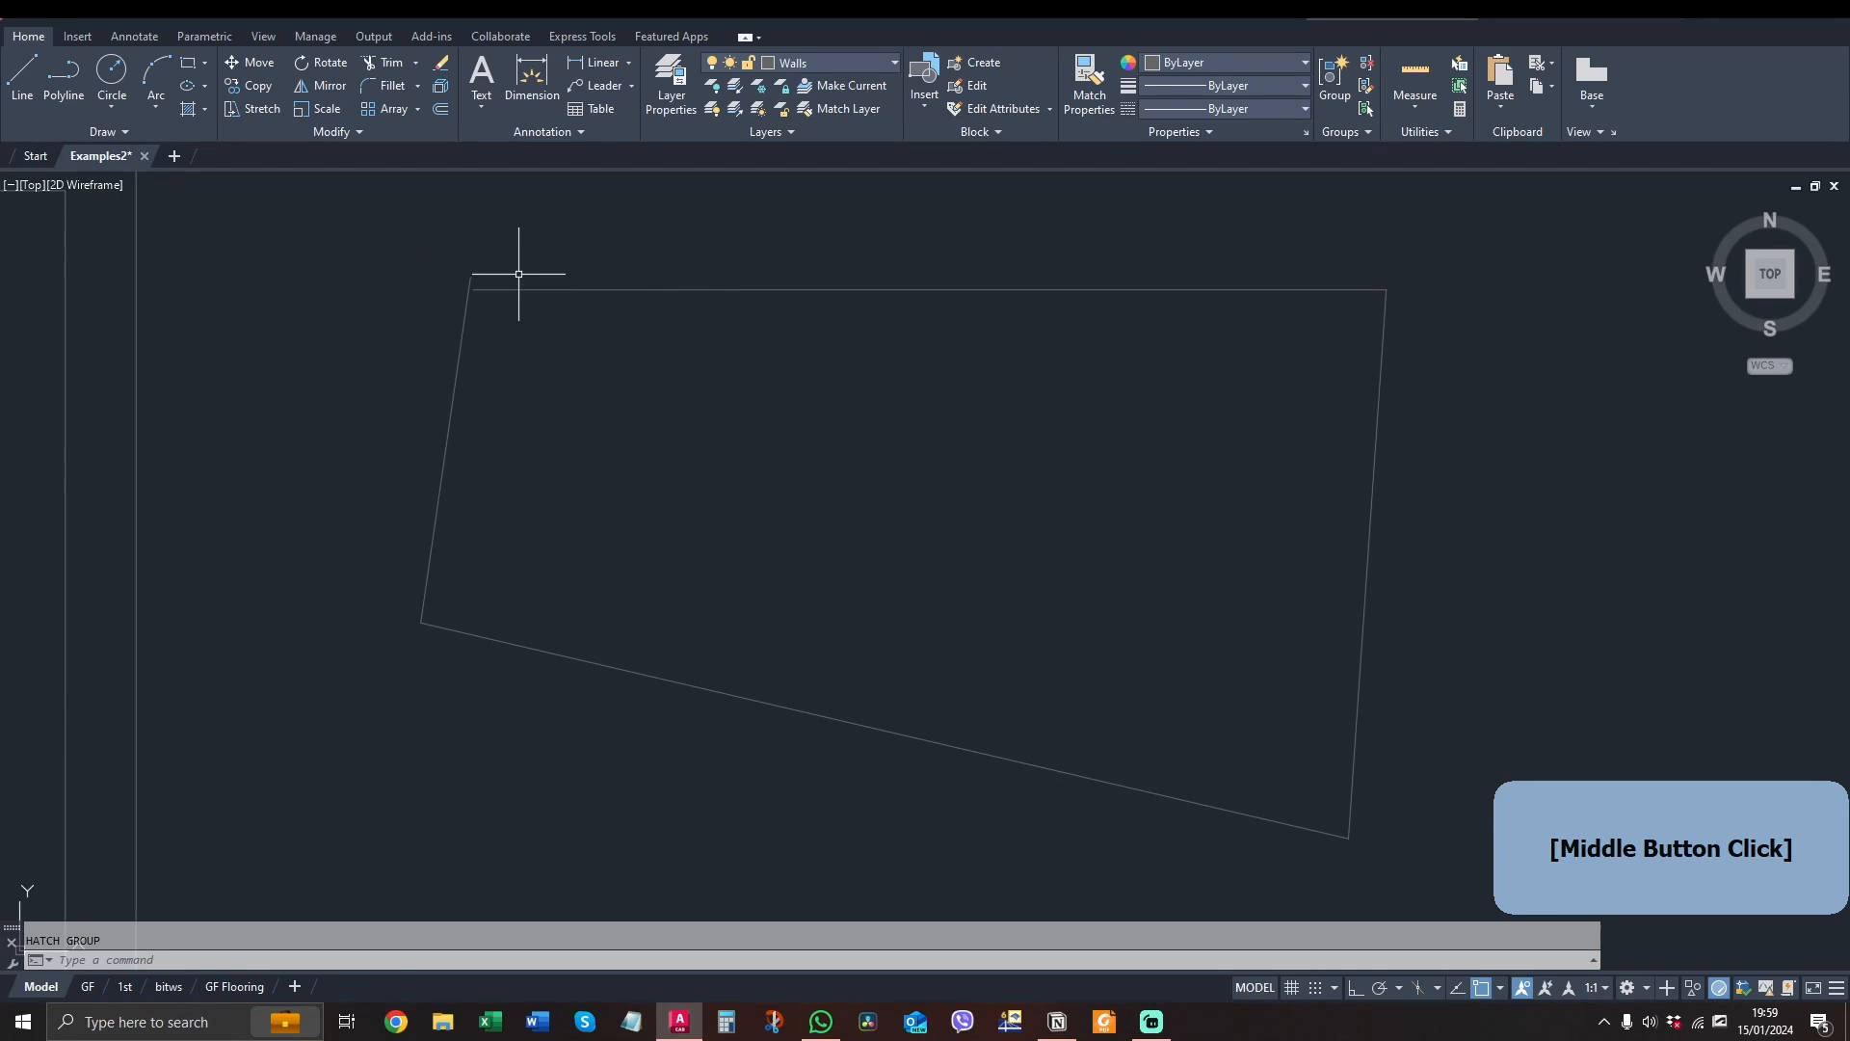
pyautogui.click(454, 251)
pyautogui.click(436, 287)
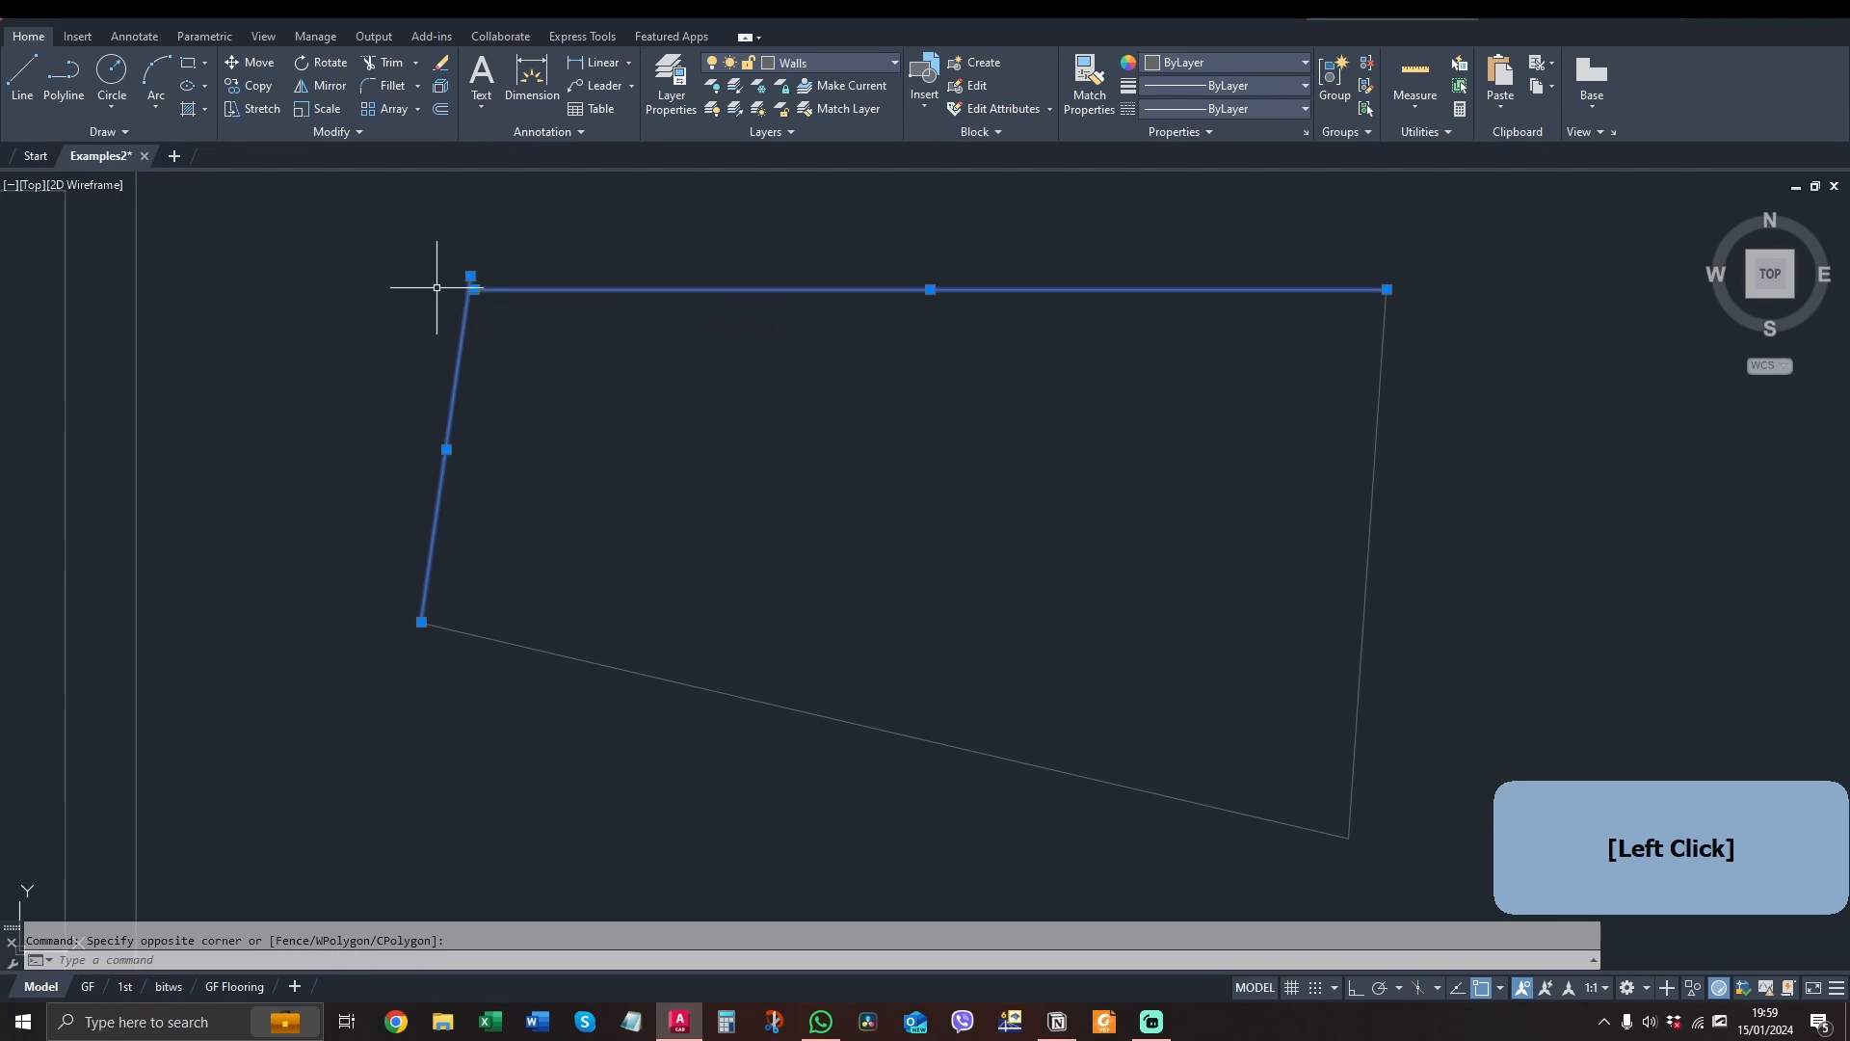
pyautogui.press('Escape')
# Move the whole four-sided outline onto the floor plan so that it overlaps the hallway and stairs
pyautogui.scroll(-4, 1054, 496)
pyautogui.click(1202, 373)
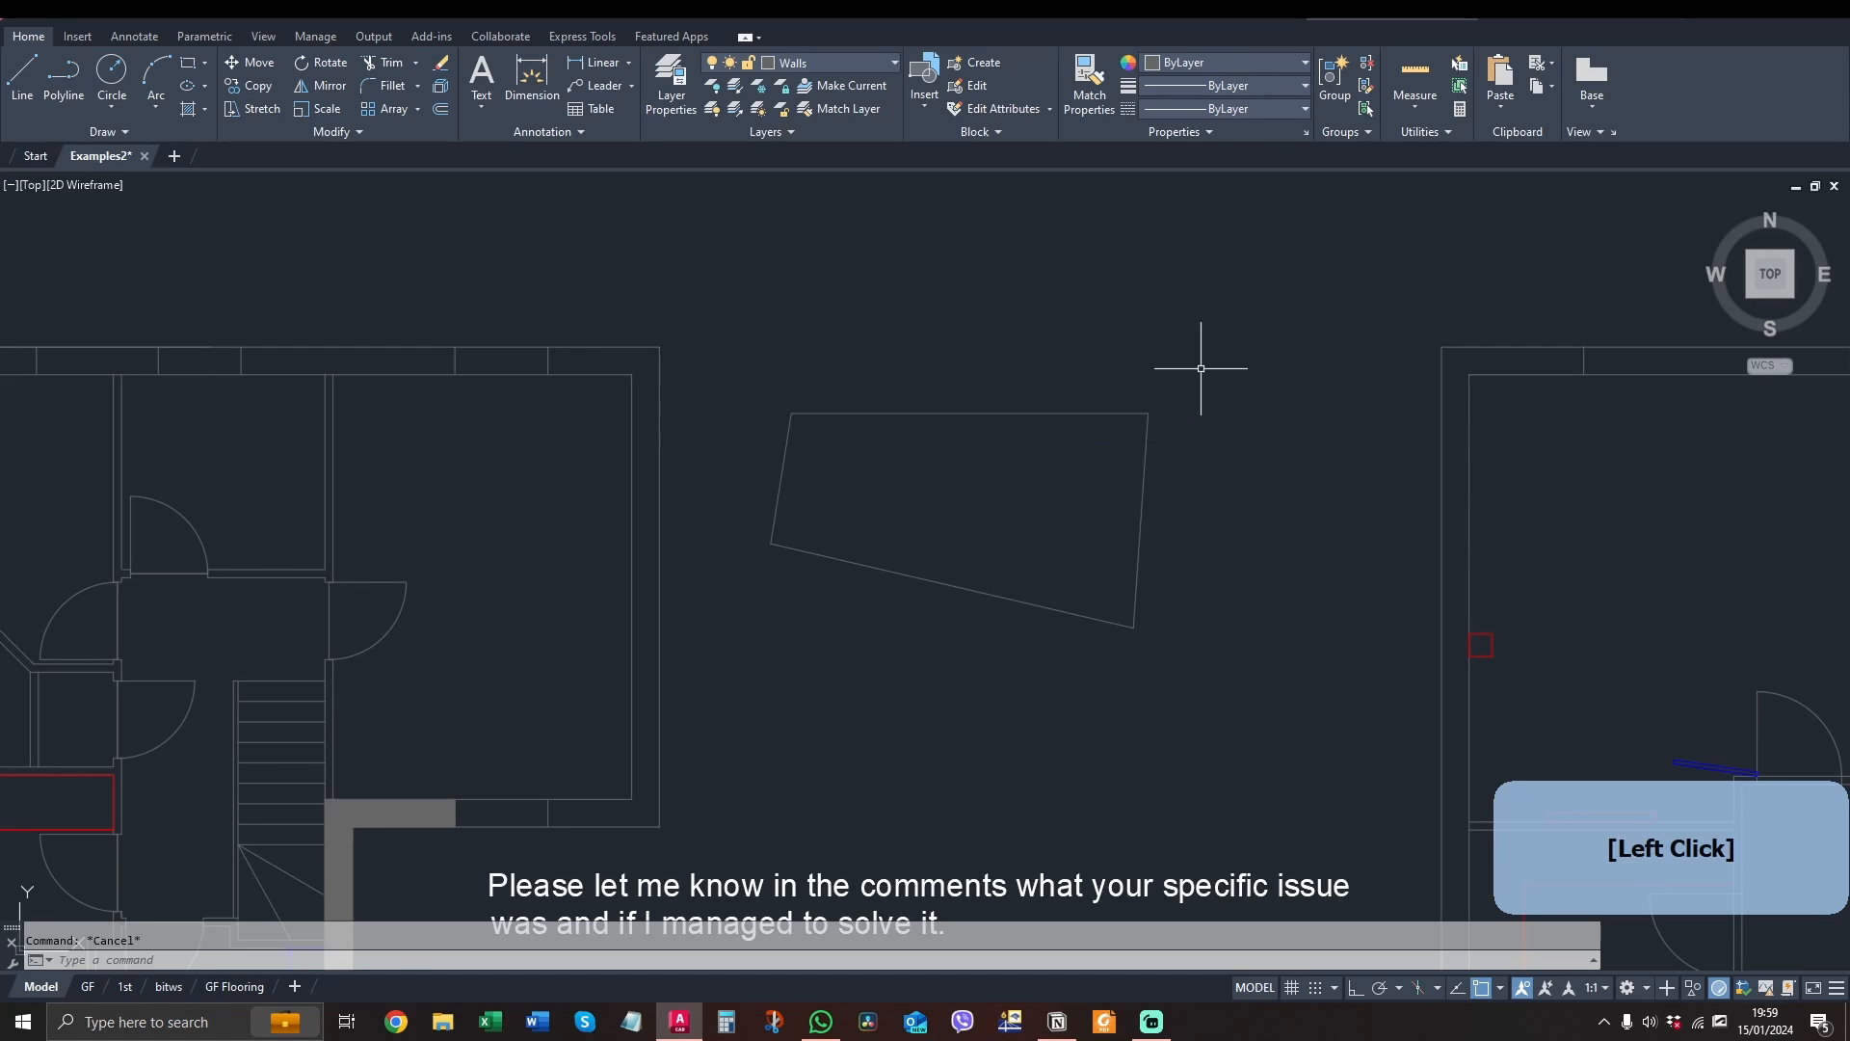
pyautogui.click(730, 704)
pyautogui.press('space')
pyautogui.click(1162, 301)
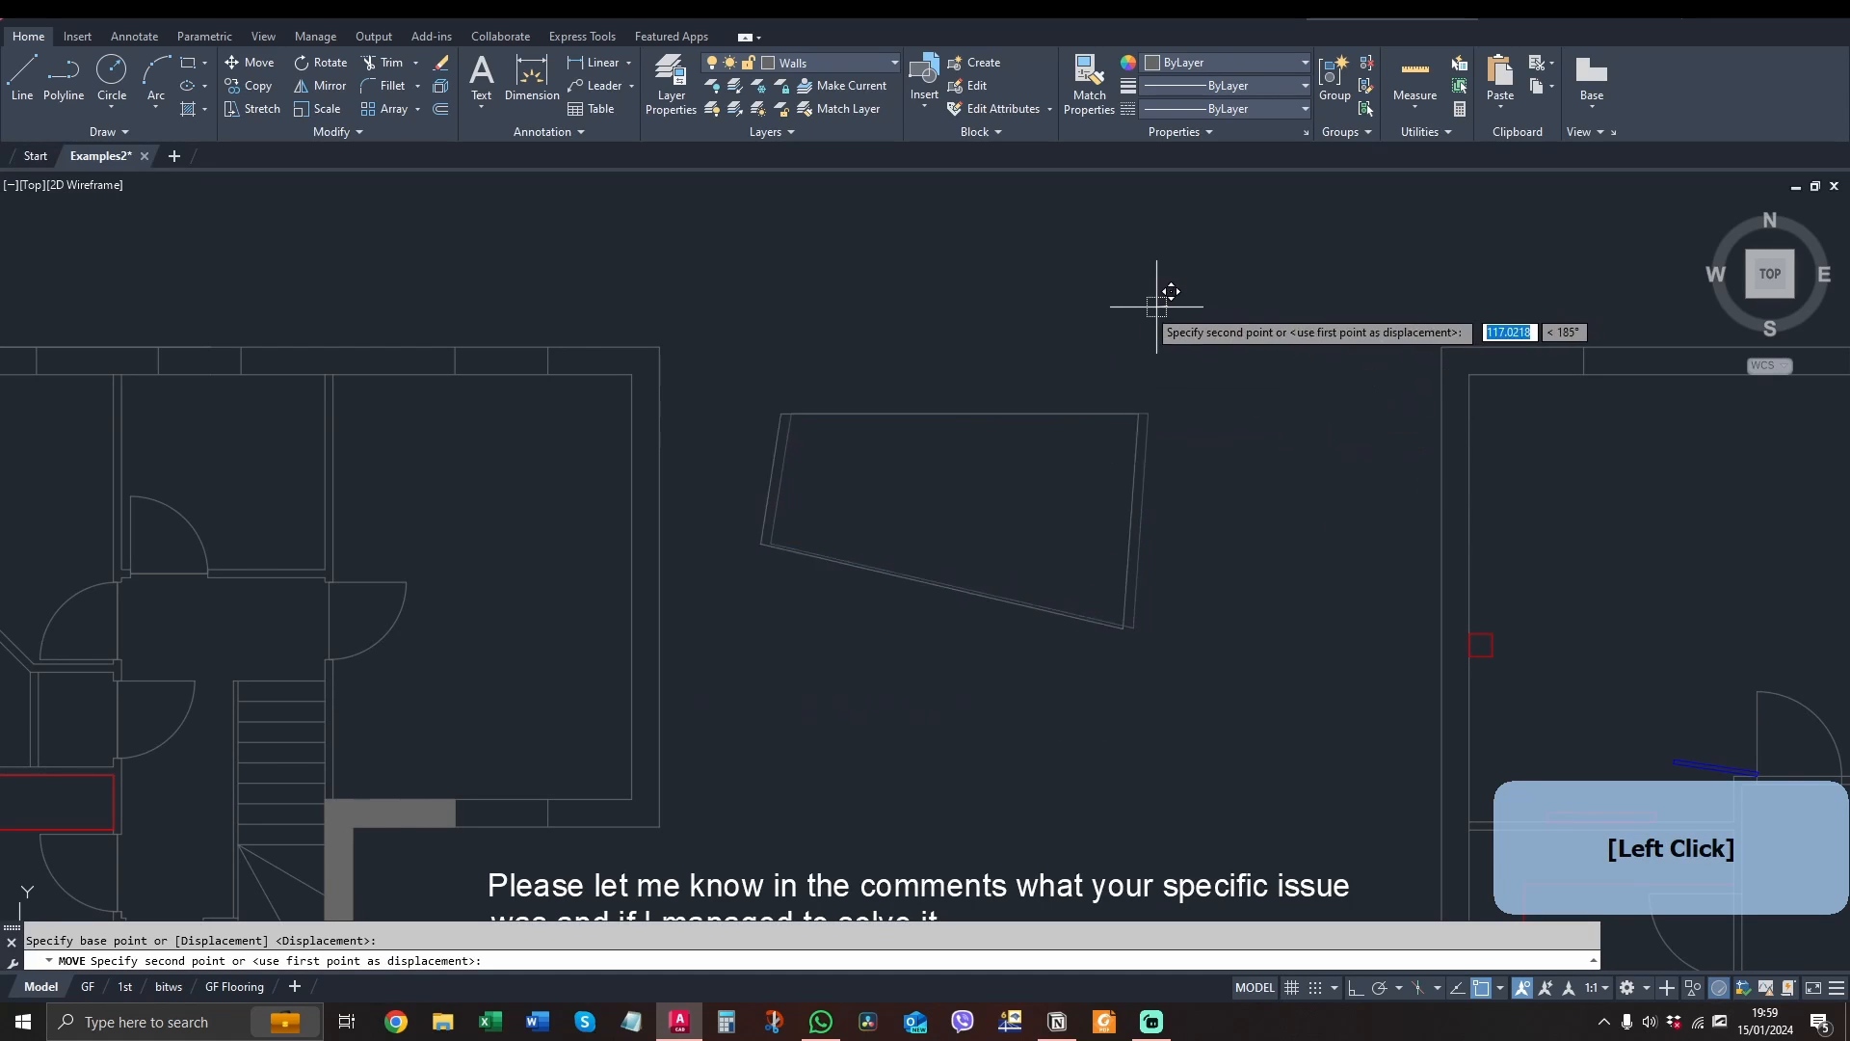
pyautogui.scroll(-3, 809, 341)
pyautogui.press('Escape')
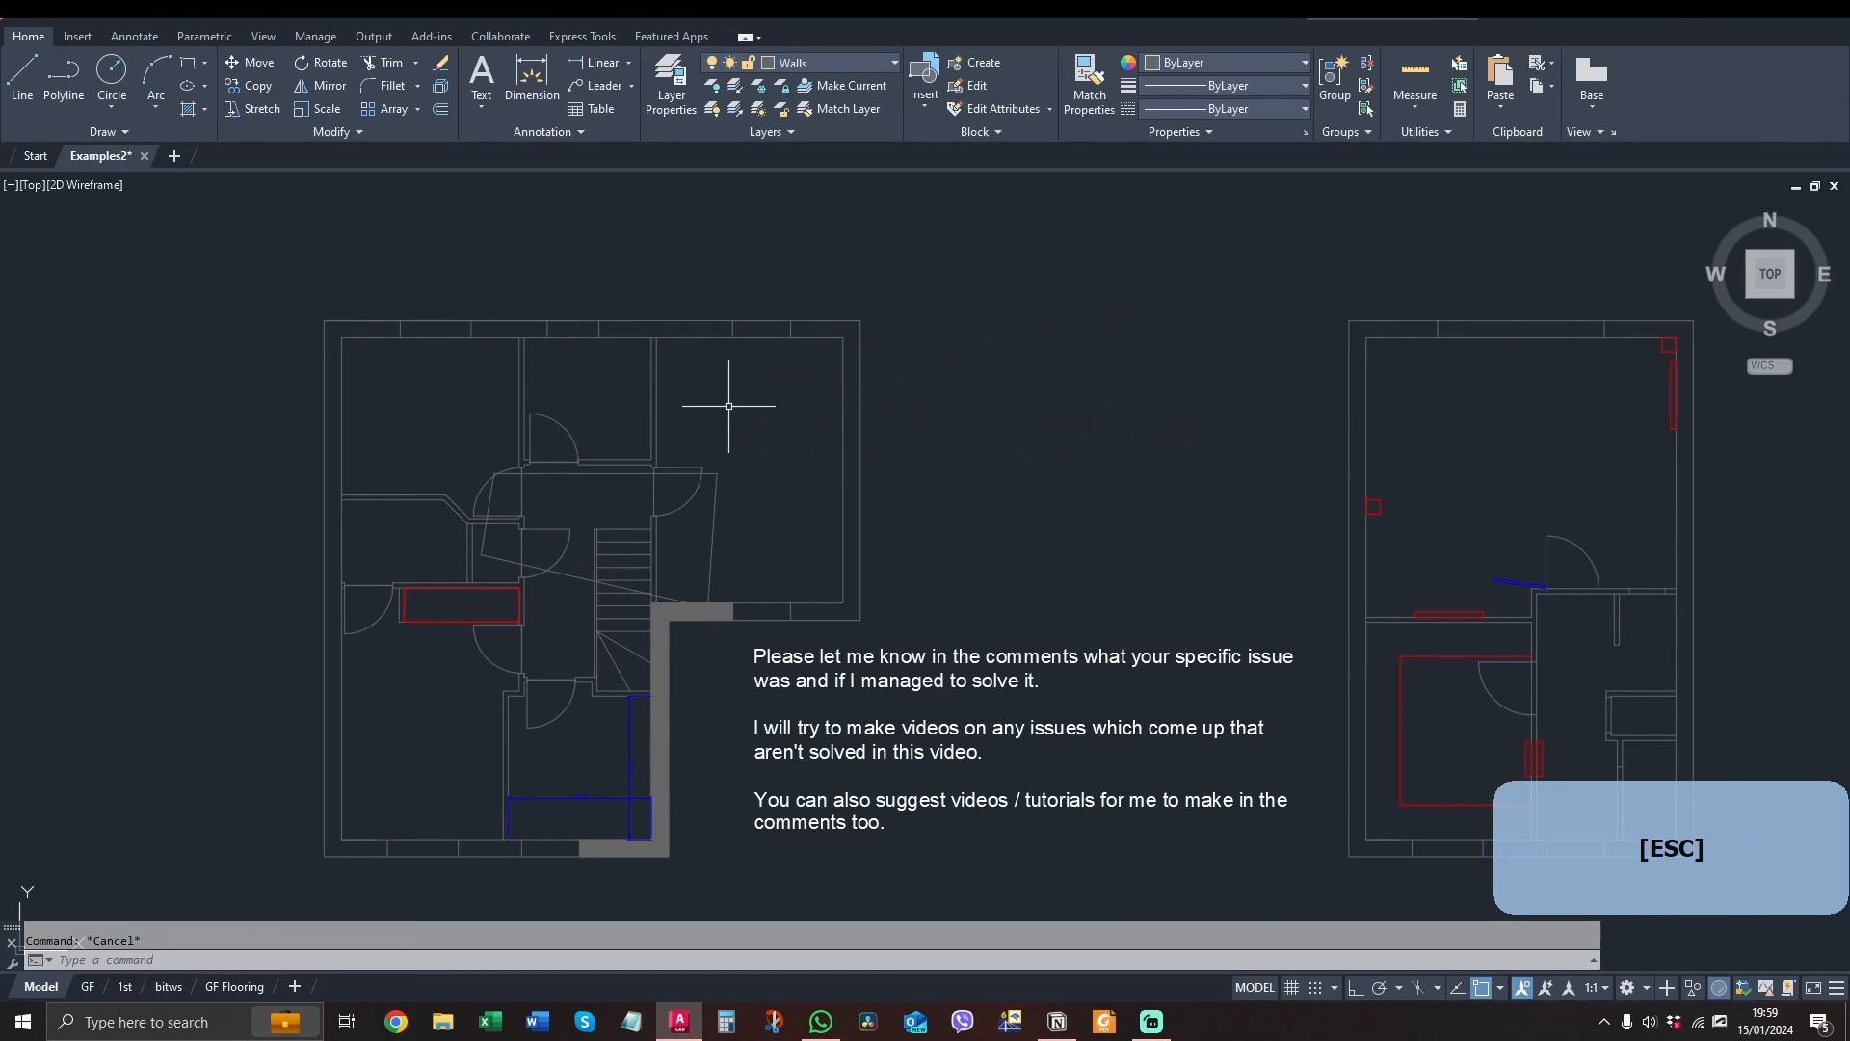
# Try a solid hatch at a point in the hallway inside the overlapping outline, and undo it
pyautogui.scroll(8, 733, 414)
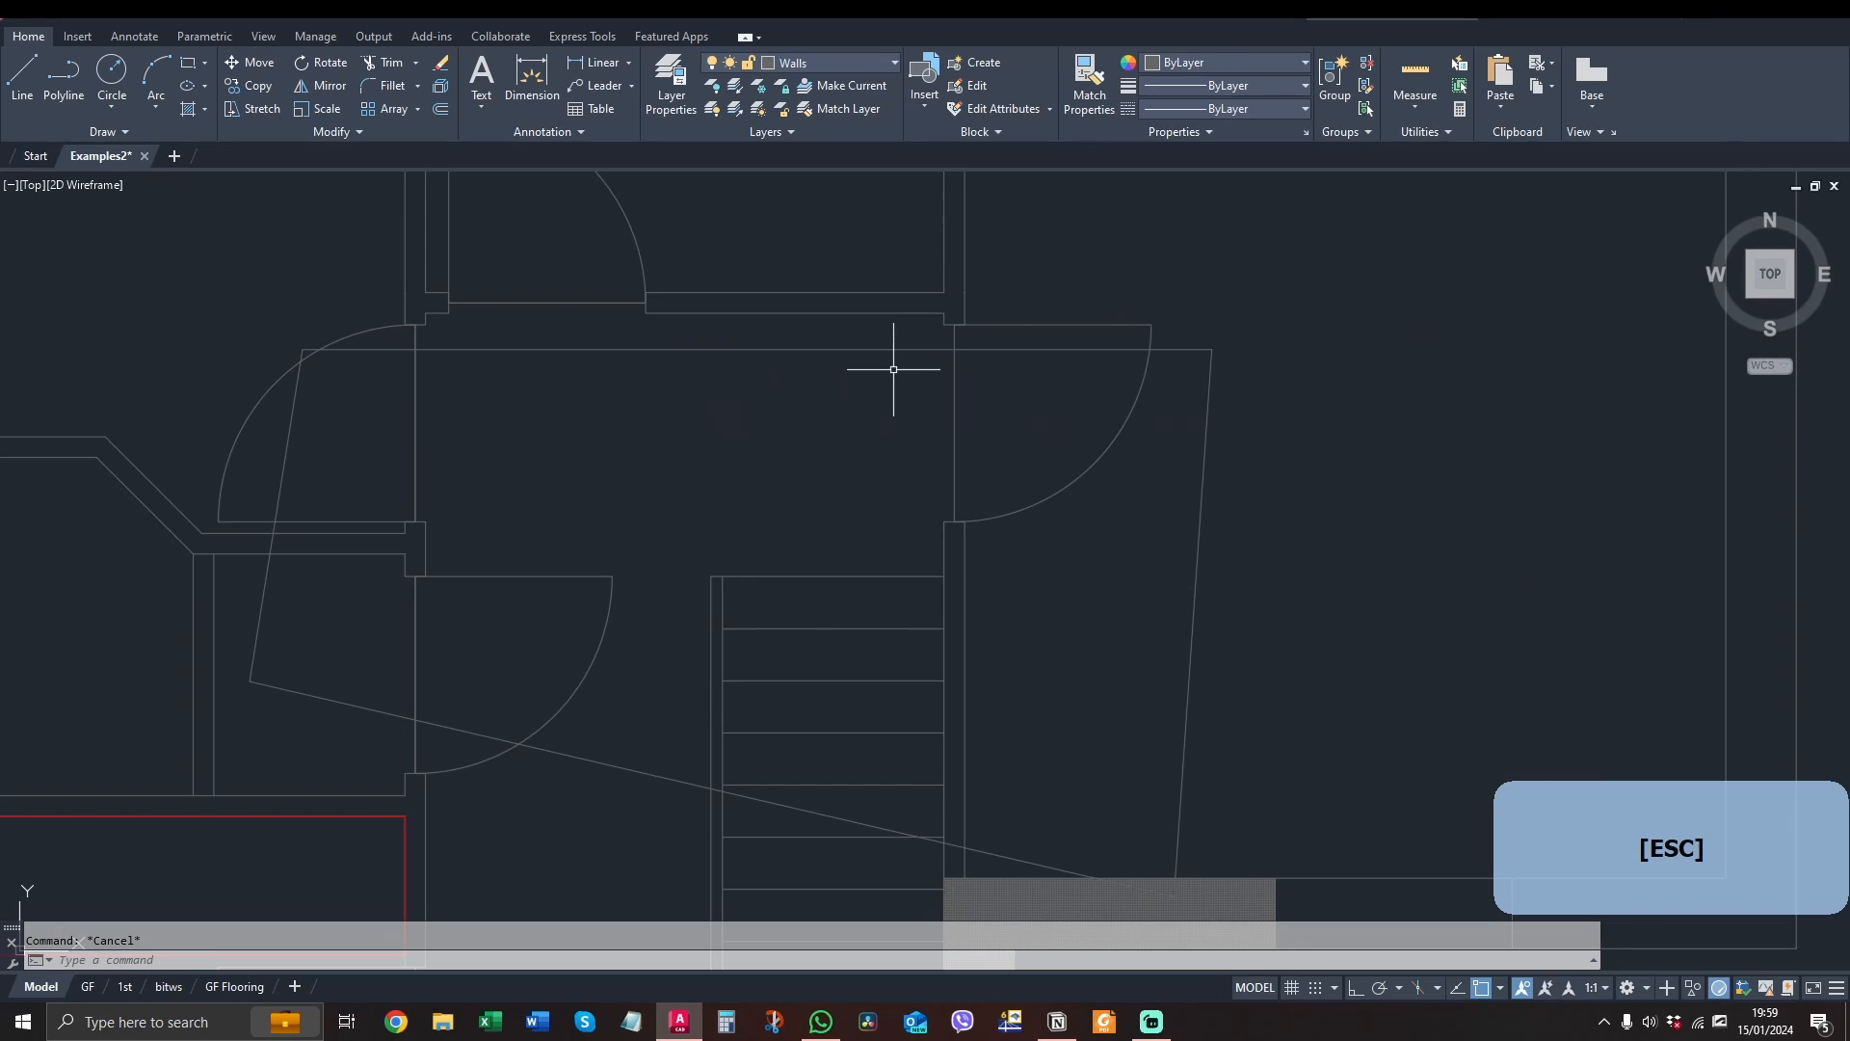
pyautogui.scroll(-3, 865, 390)
pyautogui.scroll(3, 848, 434)
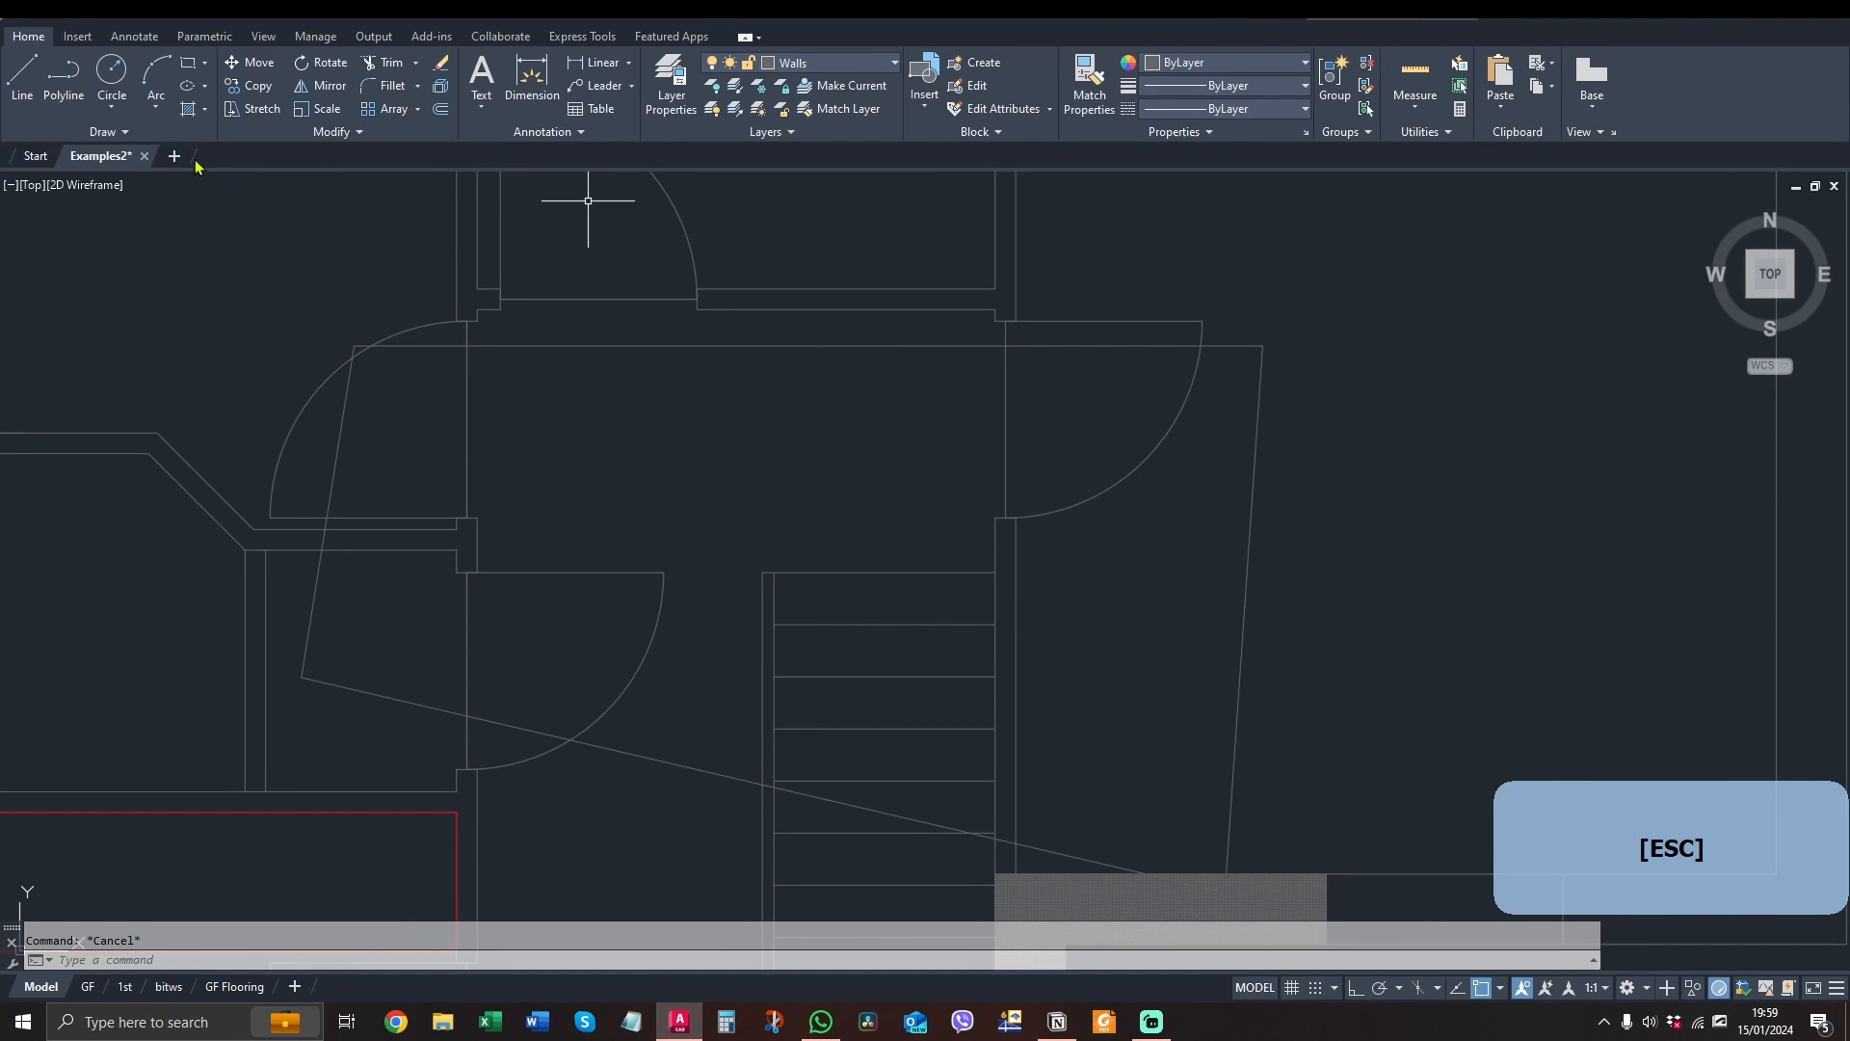
pyautogui.click(188, 109)
pyautogui.click(690, 413)
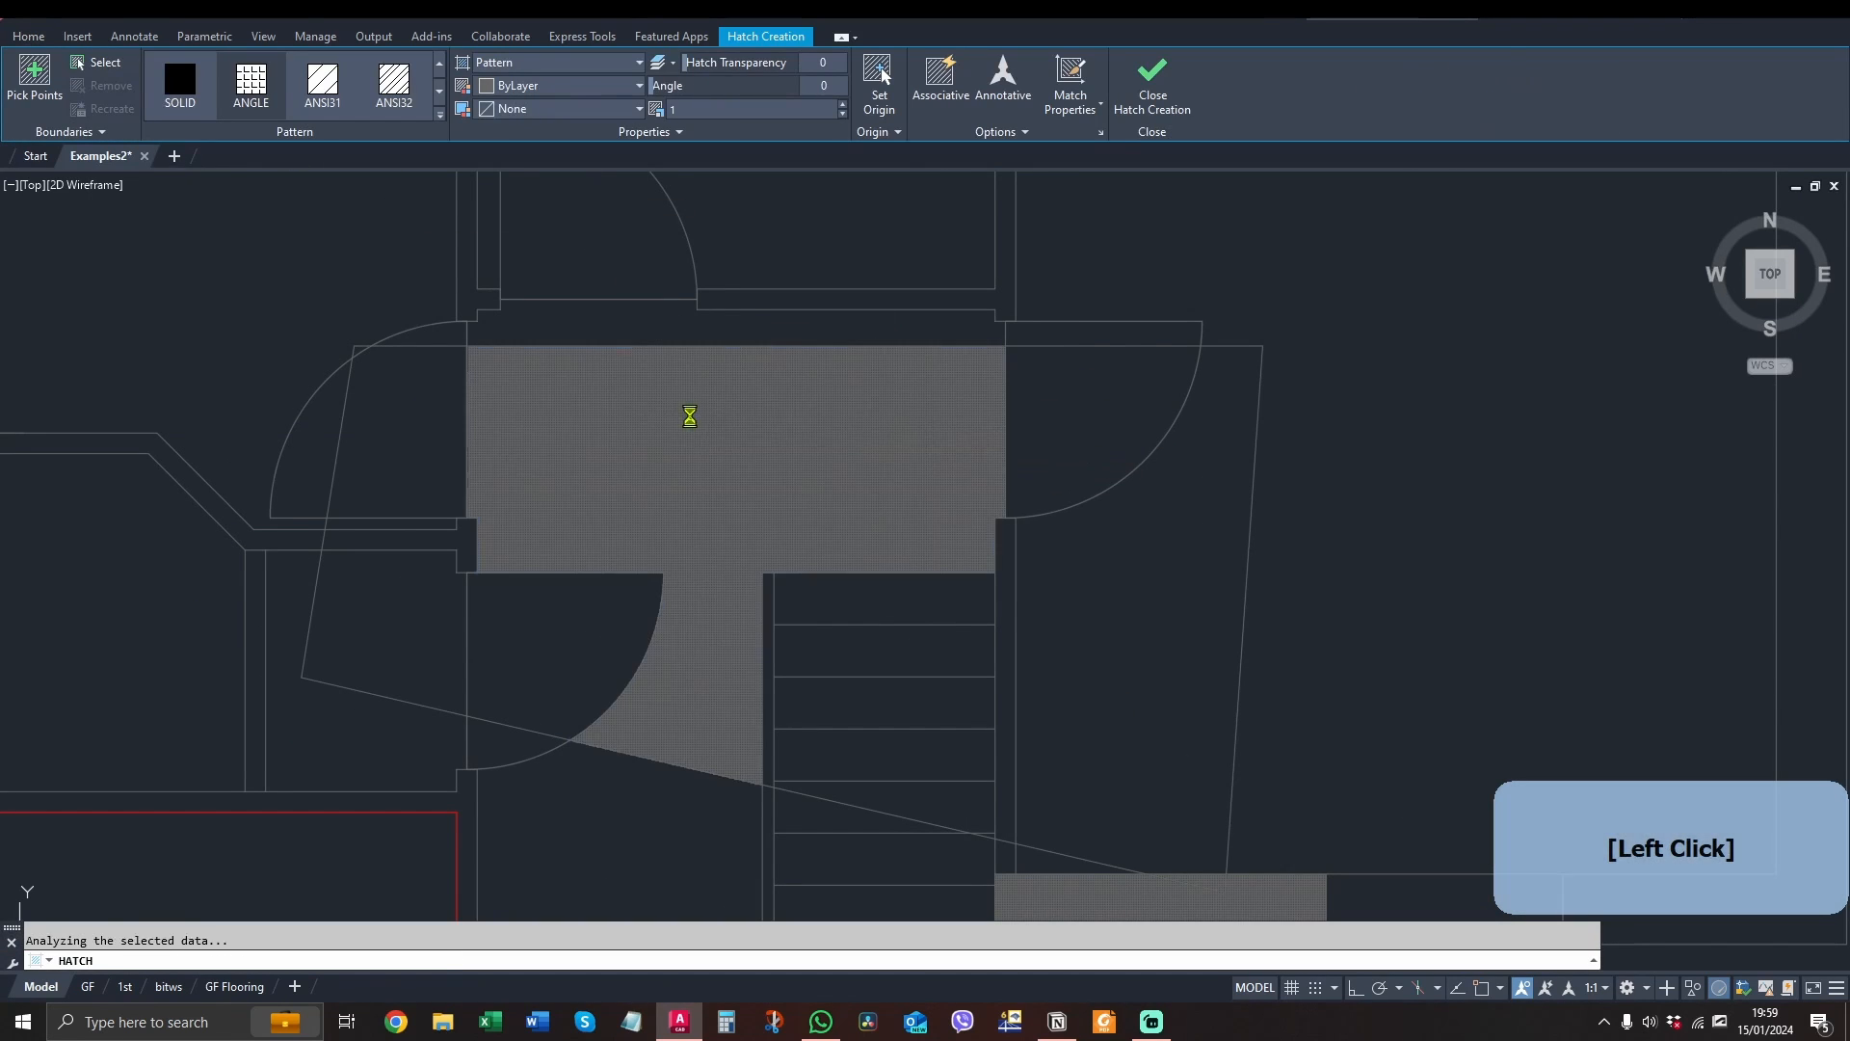
pyautogui.write('u')
pyautogui.press('space')
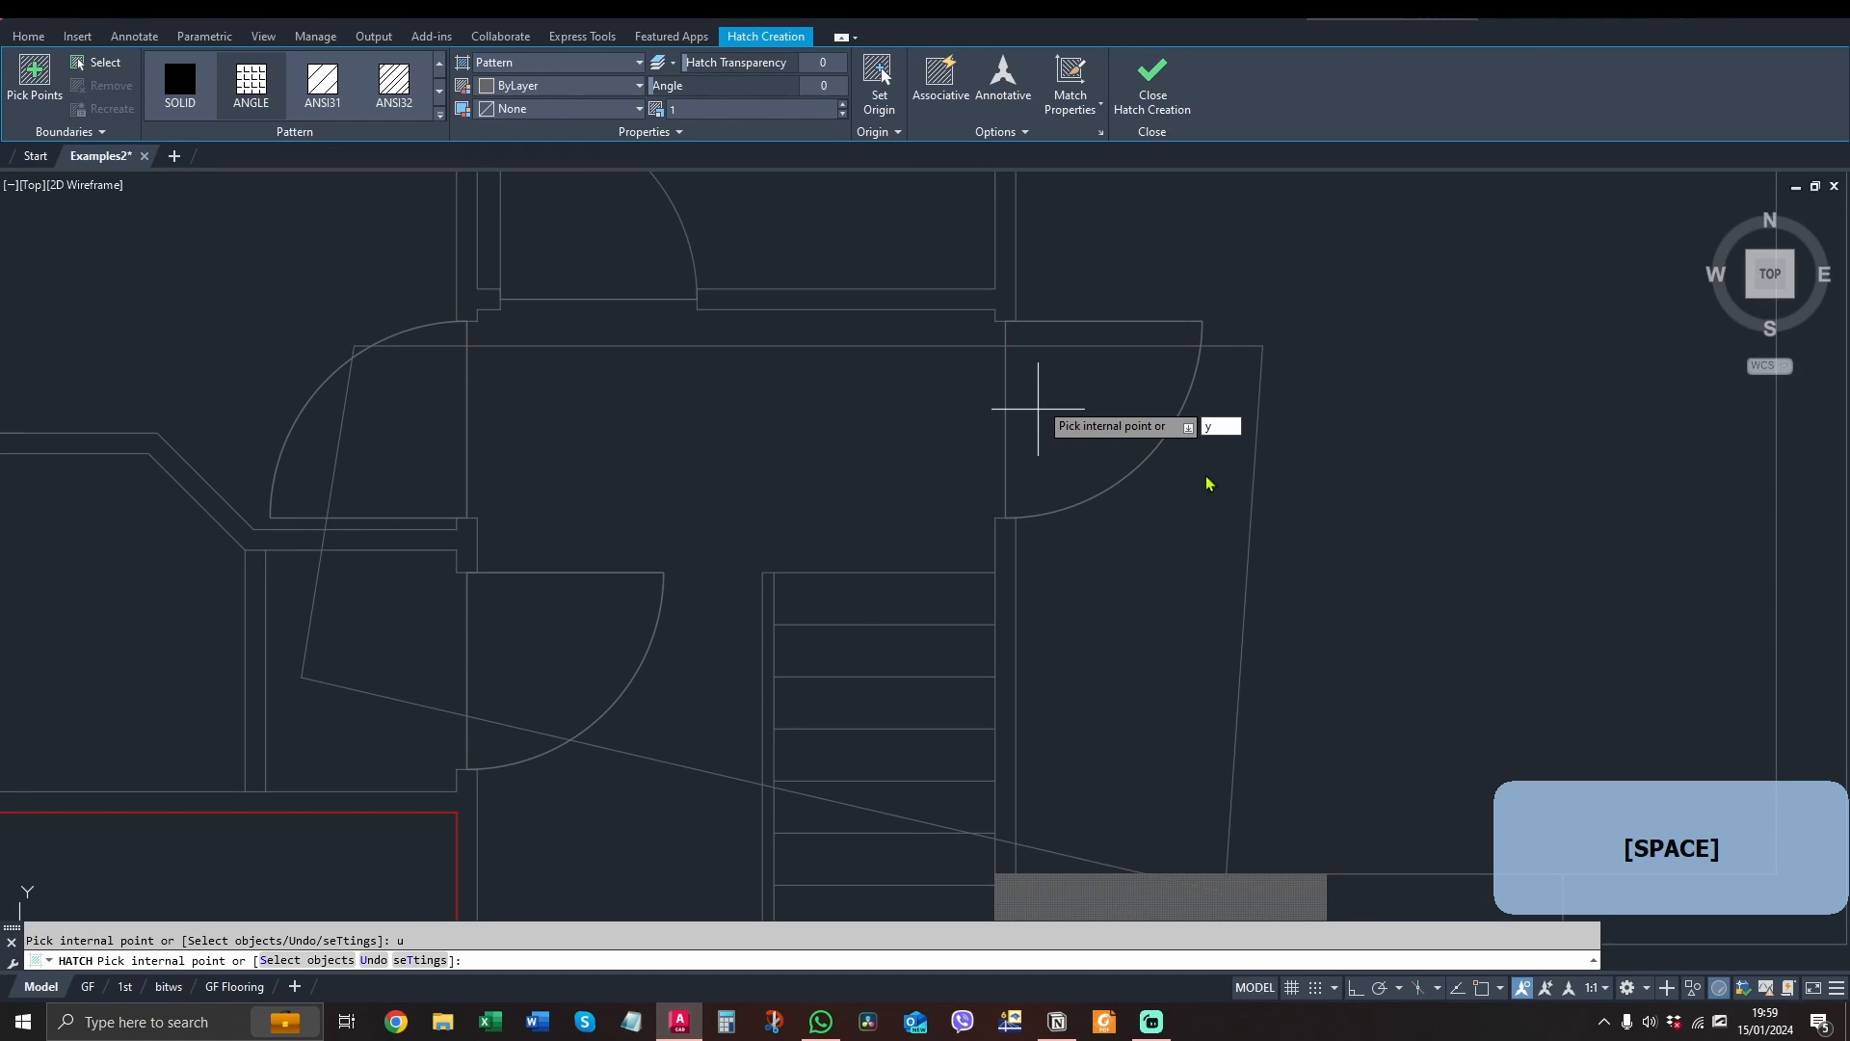
pyautogui.press('Escape')
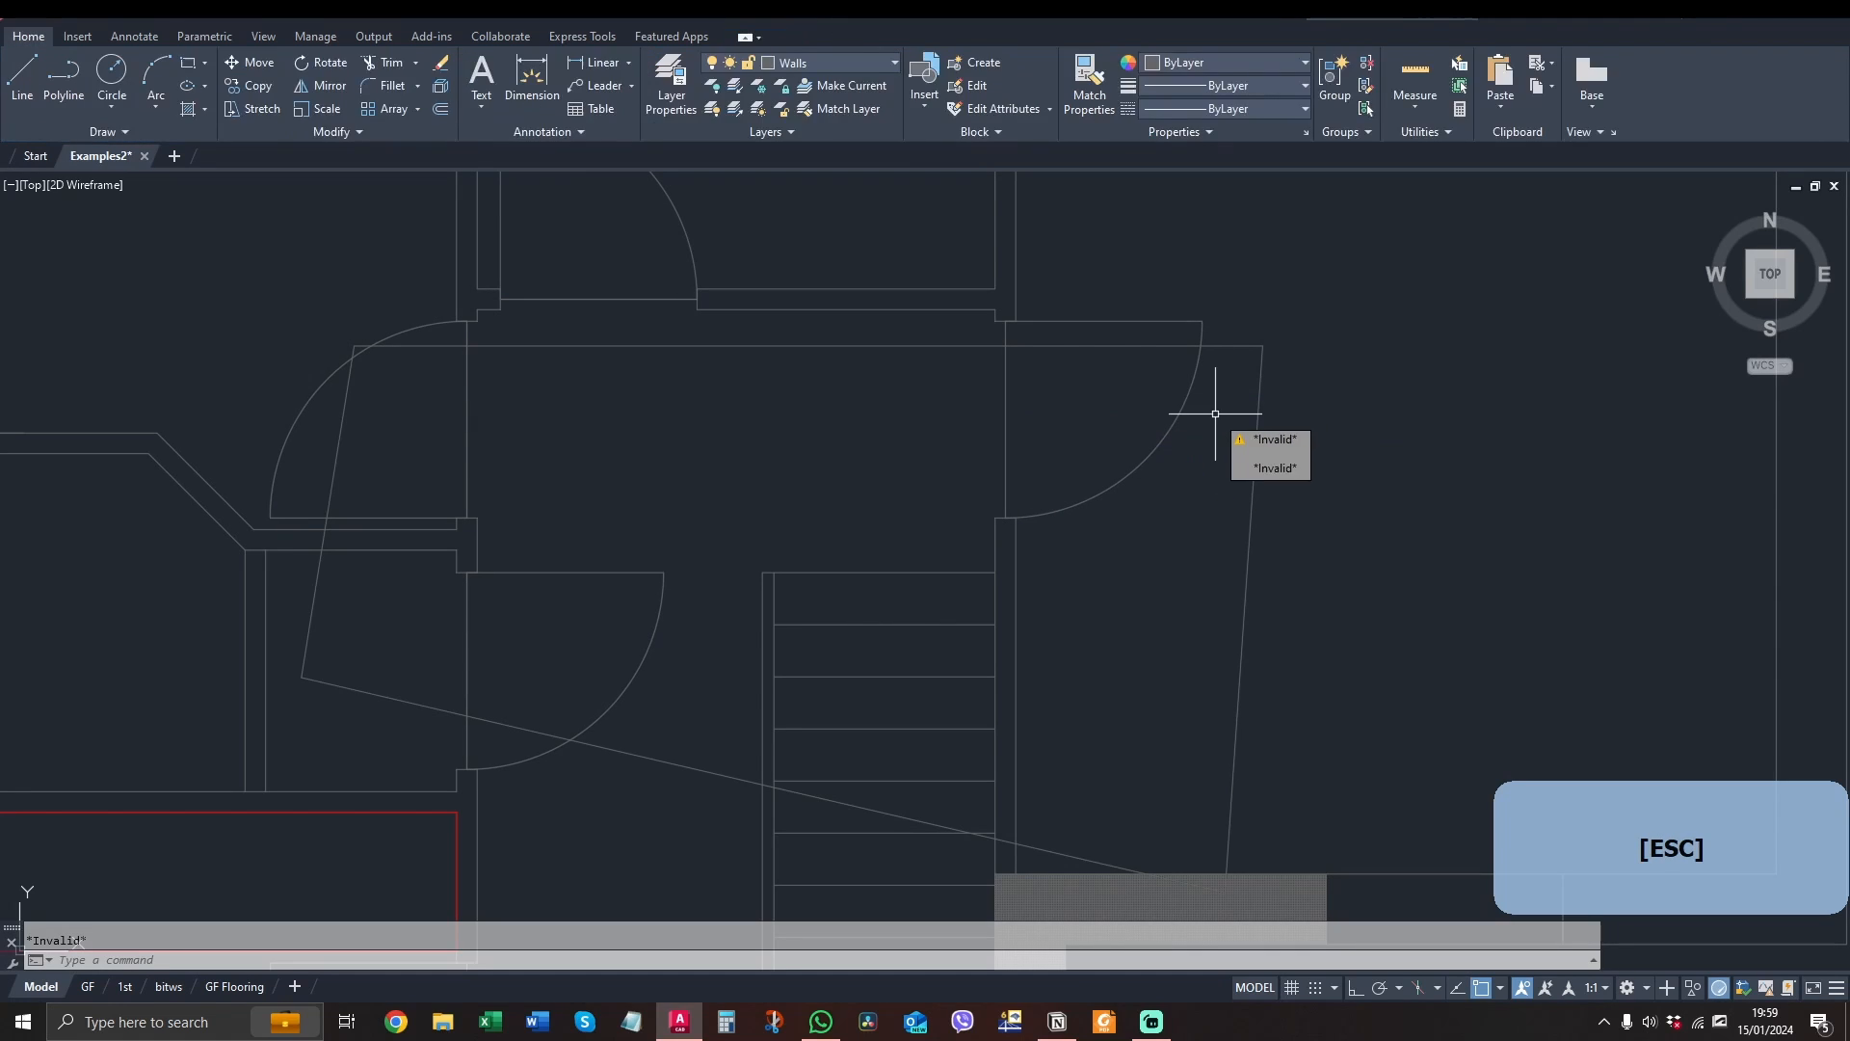
# Move the outline's four edges 10000 units horizontally left, clear of the floor plan, with Ortho on
pyautogui.click(1332, 331)
pyautogui.click(1236, 413)
pyautogui.click(326, 660)
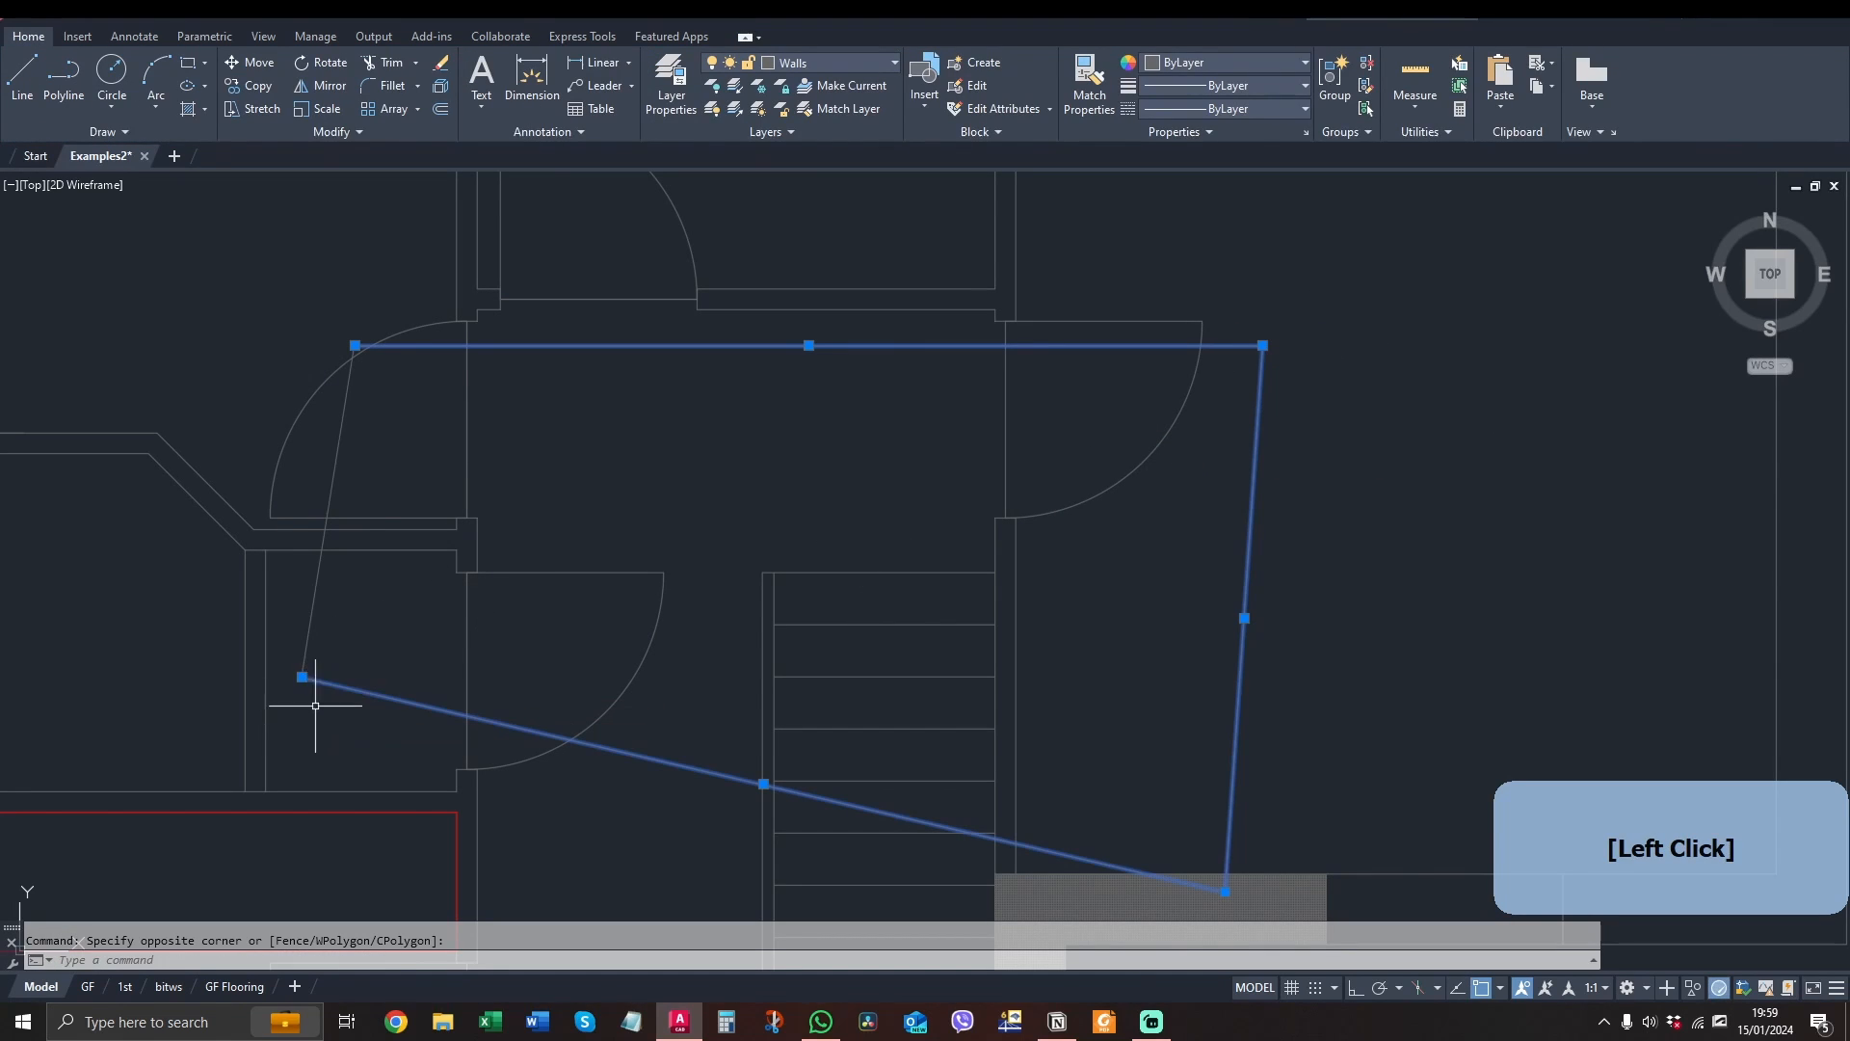
pyautogui.click(245, 603)
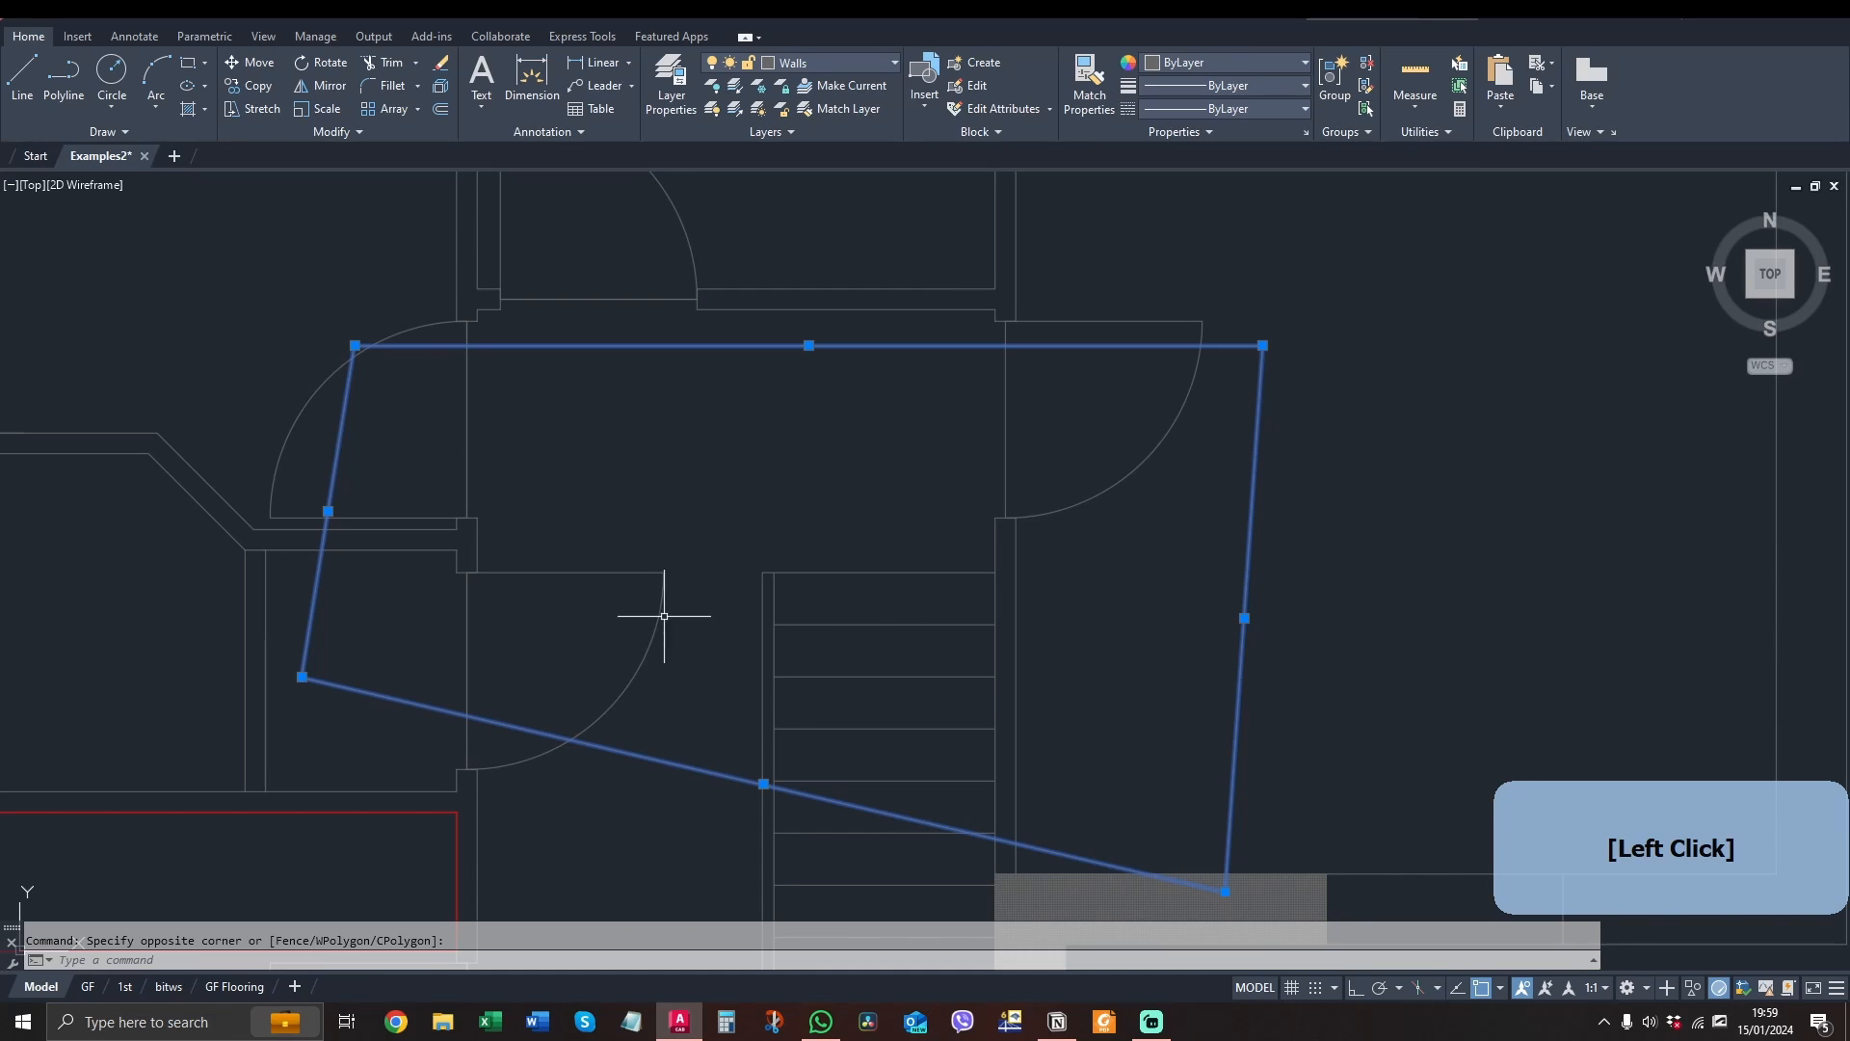
pyautogui.scroll(-2, 790, 613)
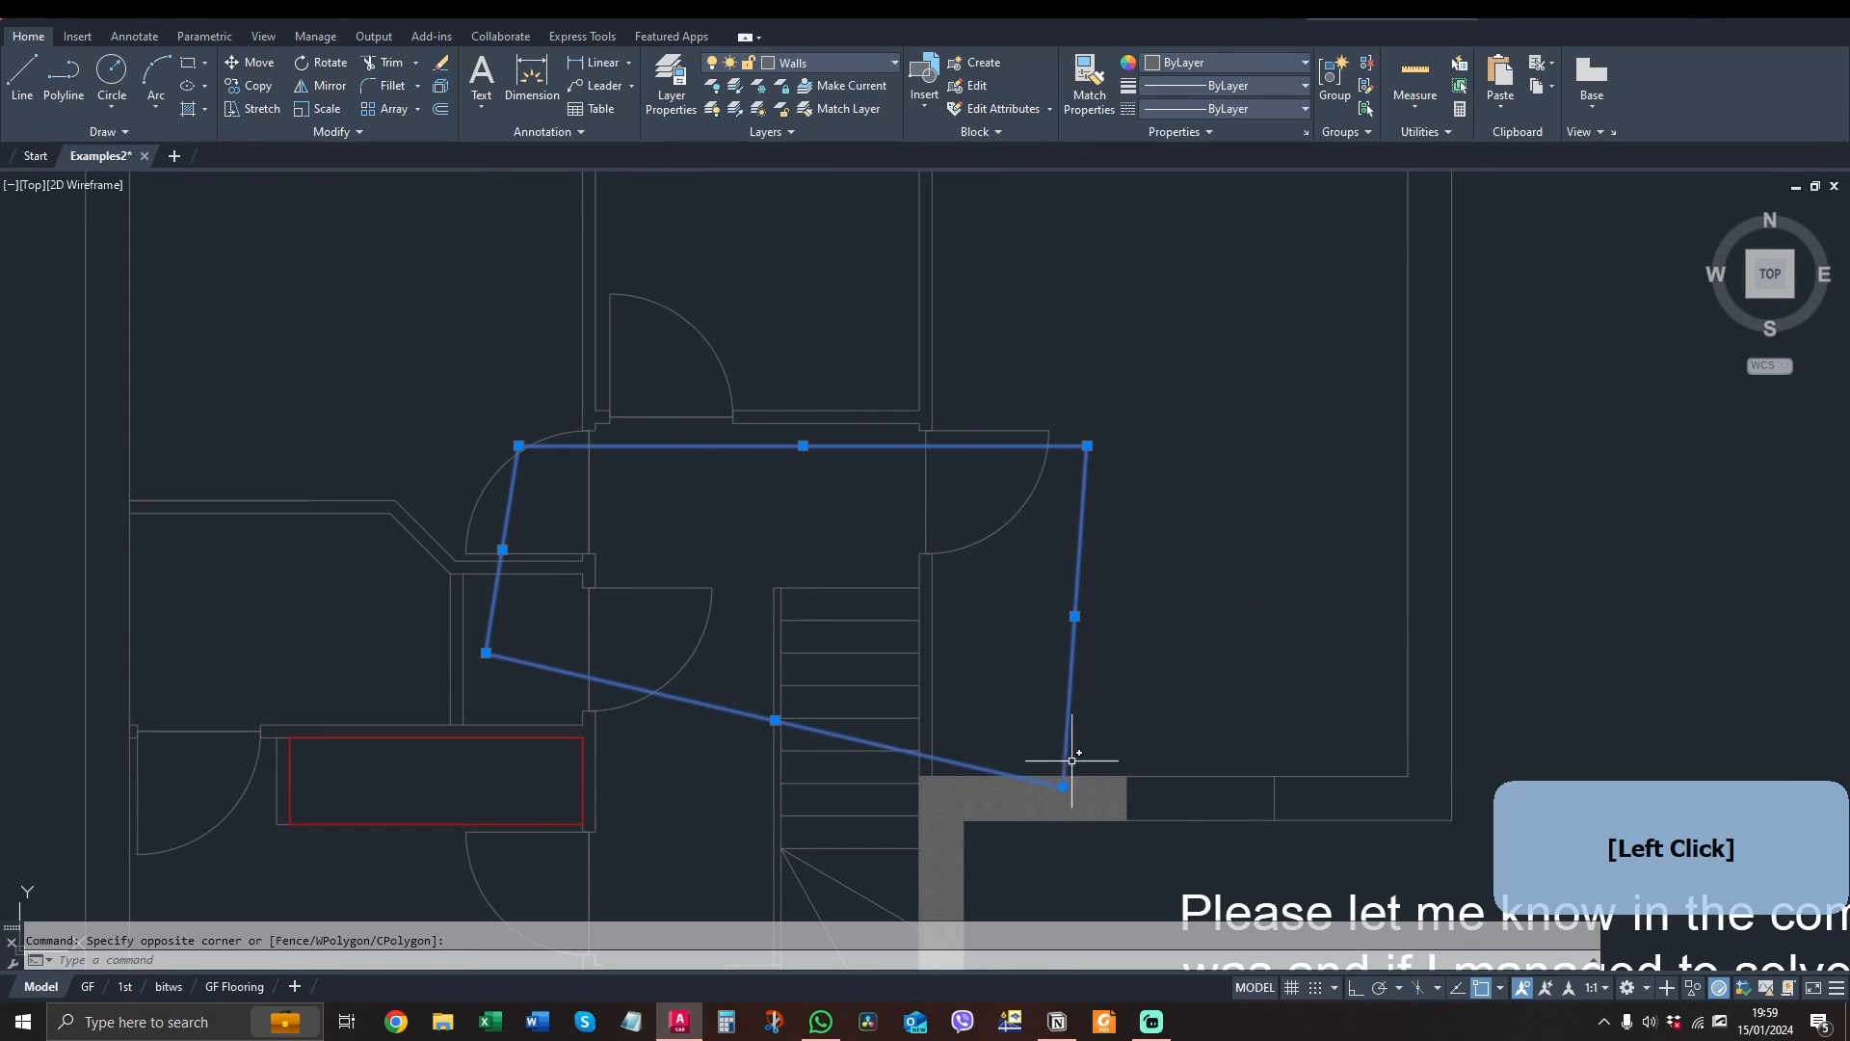
pyautogui.press('space')
pyautogui.click(796, 540)
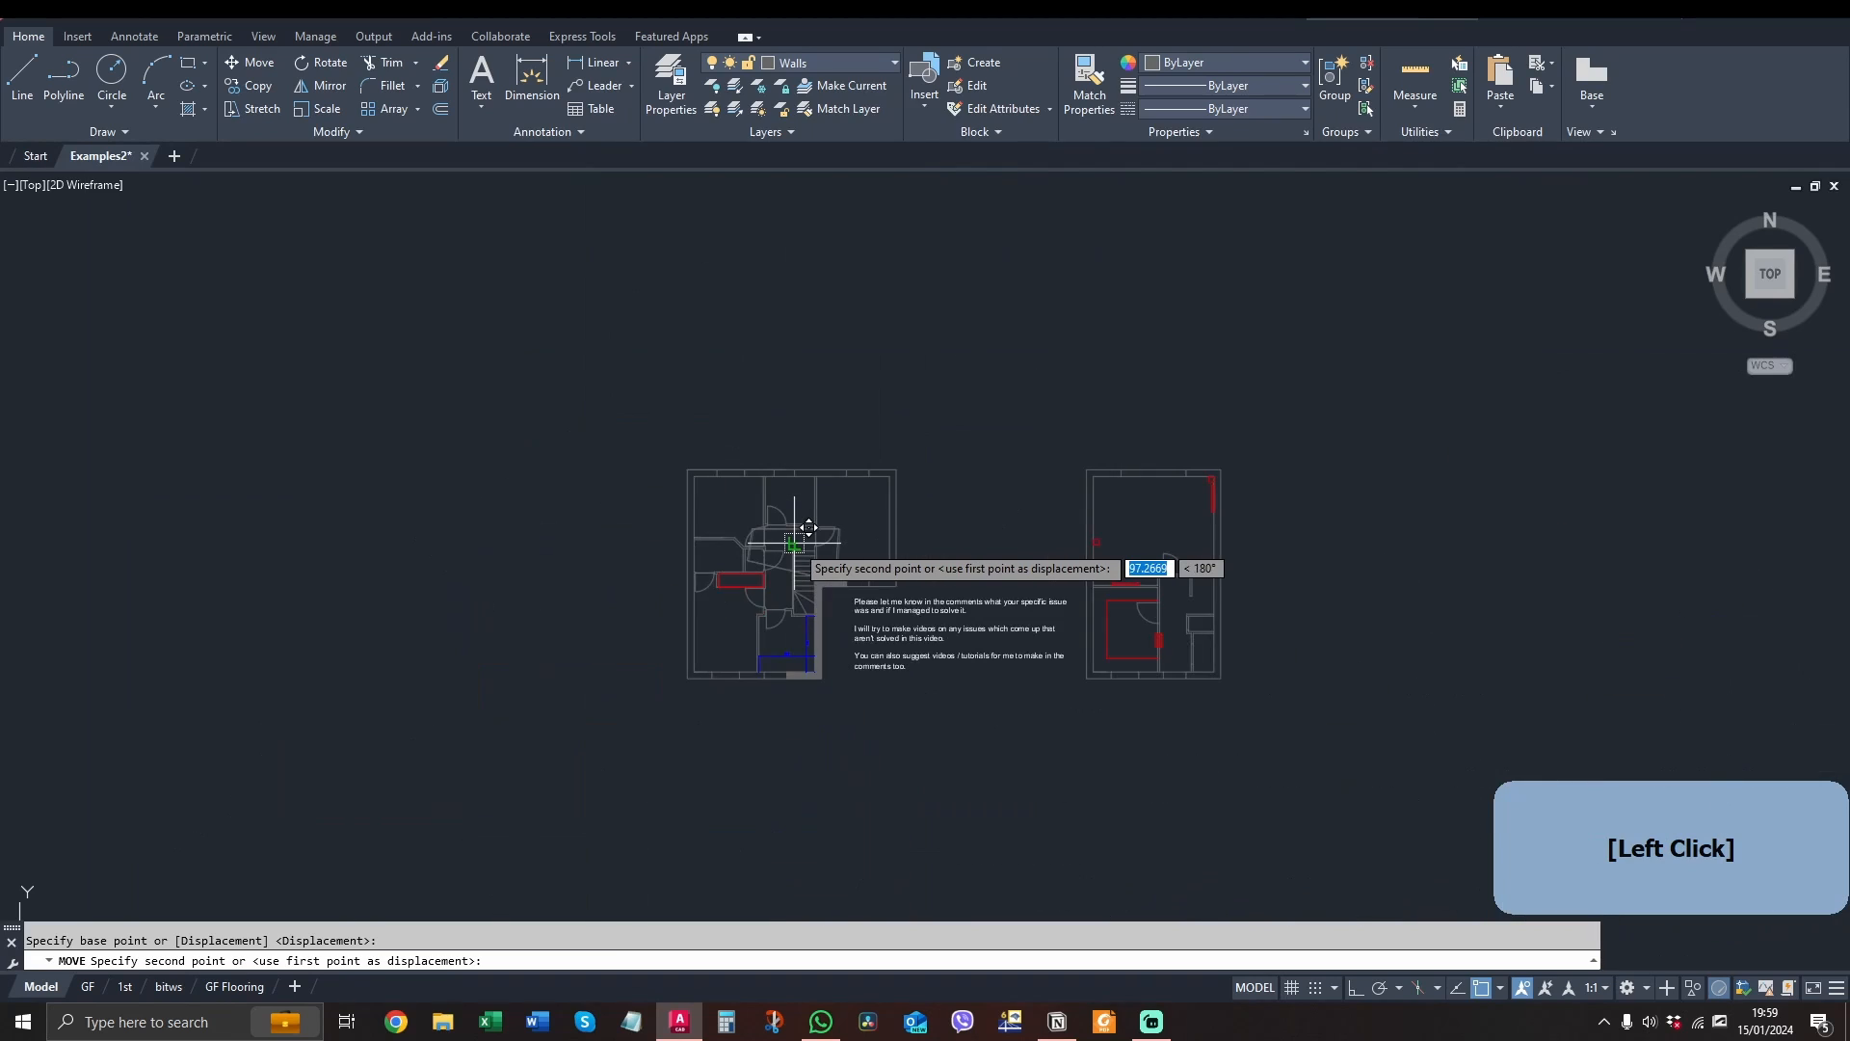
pyautogui.scroll(-5, 796, 543)
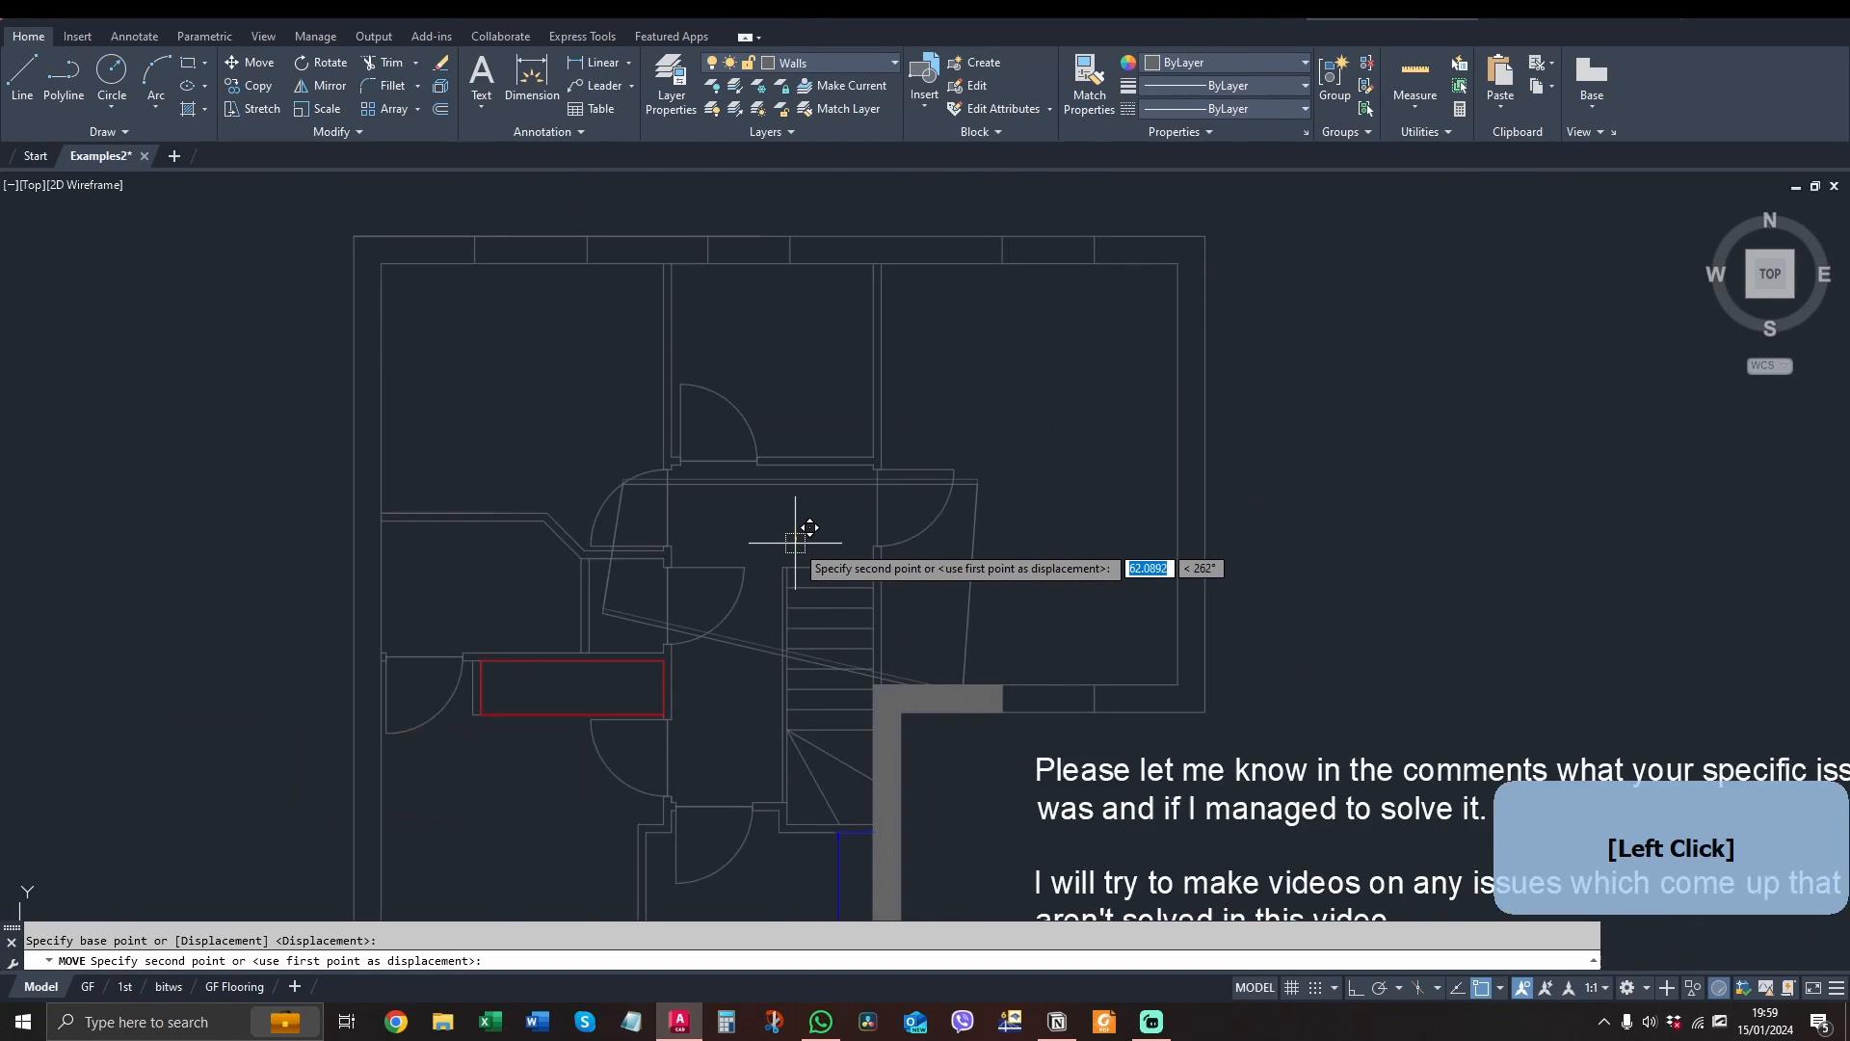
pyautogui.press('F8')
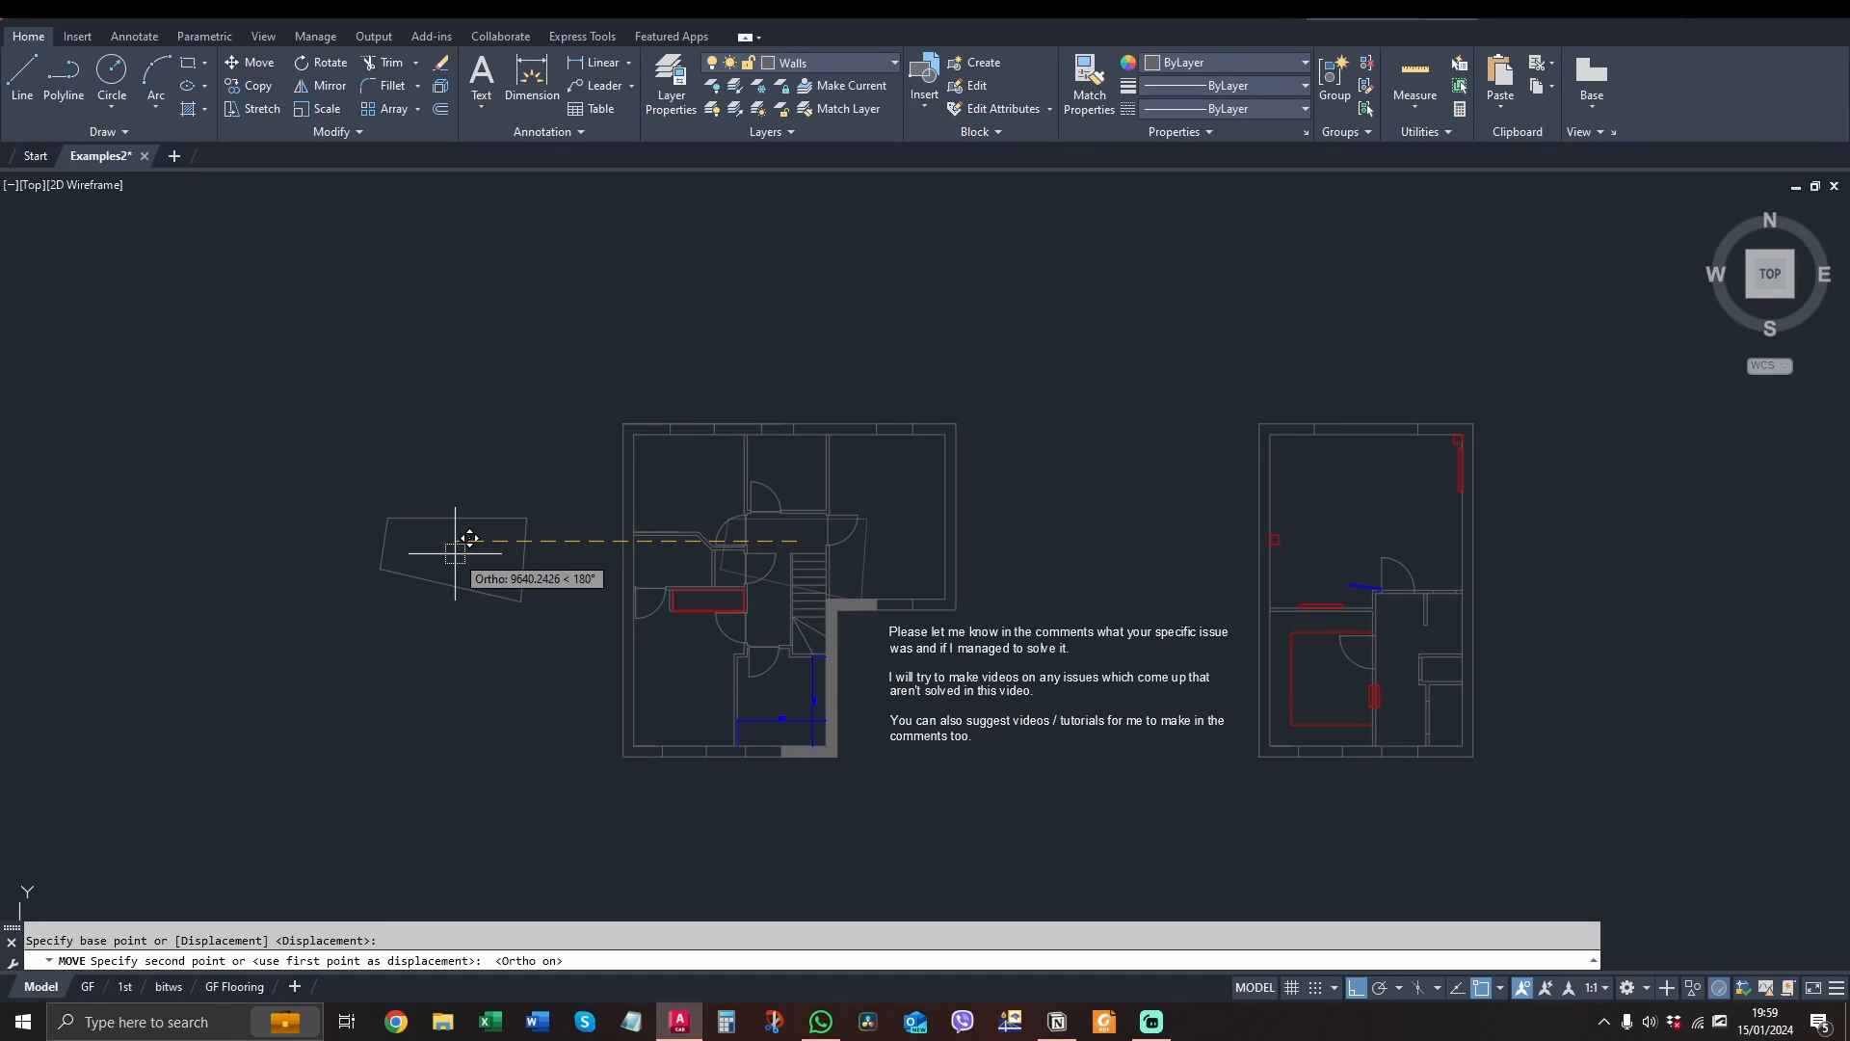
pyautogui.write('10000')
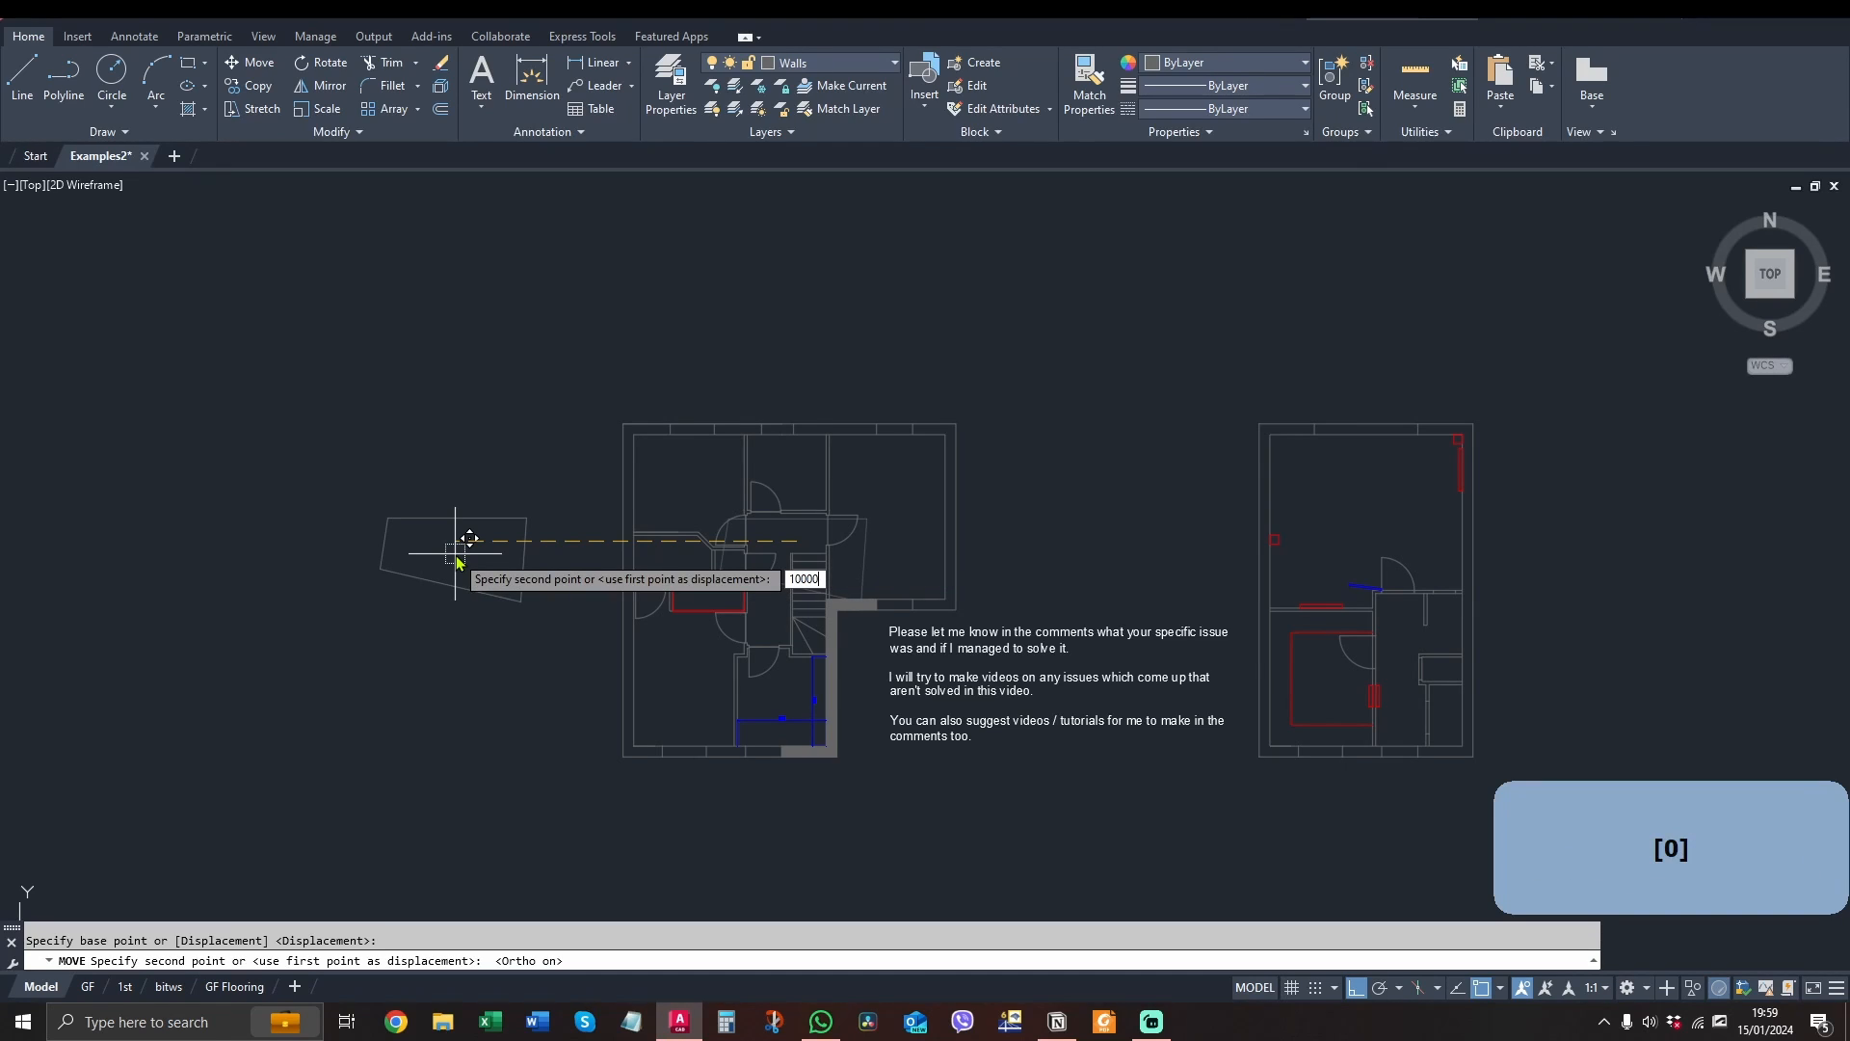
pyautogui.press('space')
pyautogui.press('Escape')
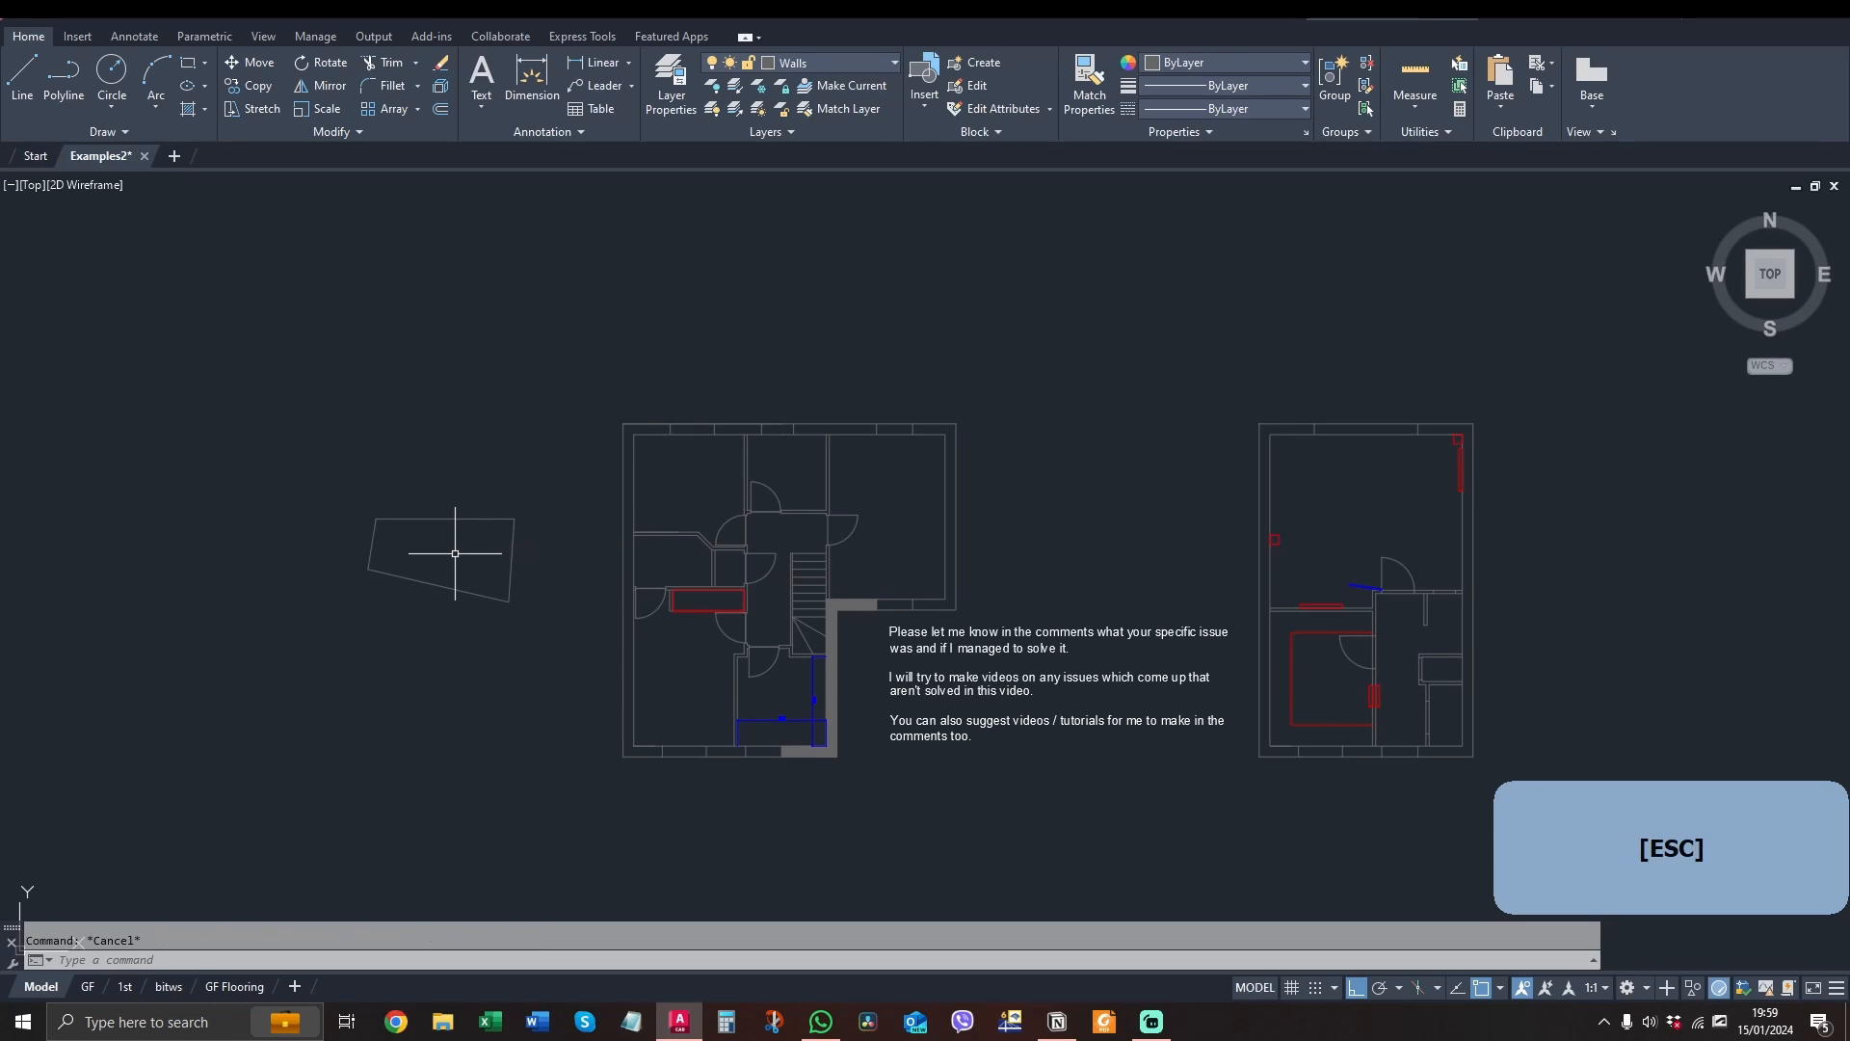
# Fill the isolated outline with a solid hatch and move both 10000 units right, back onto the floor plan
pyautogui.click(188, 108)
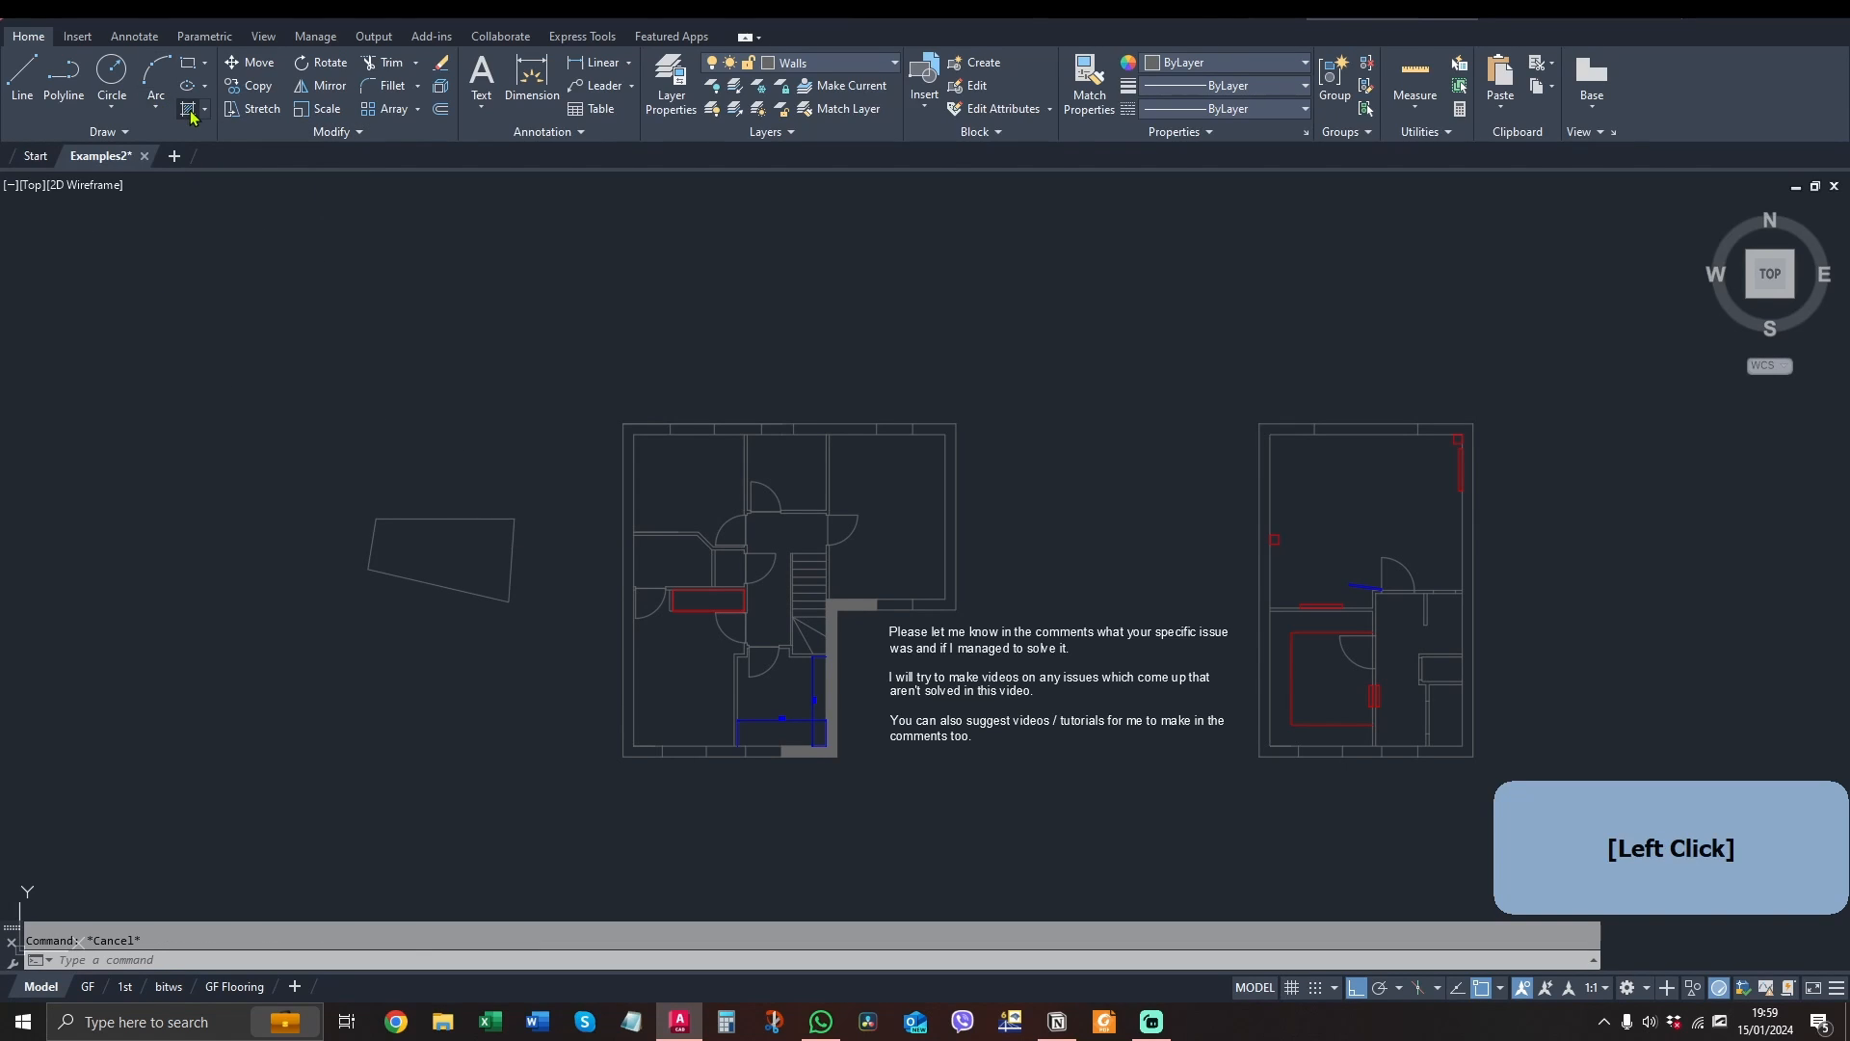
pyautogui.press('space')
pyautogui.click(541, 484)
pyautogui.click(310, 618)
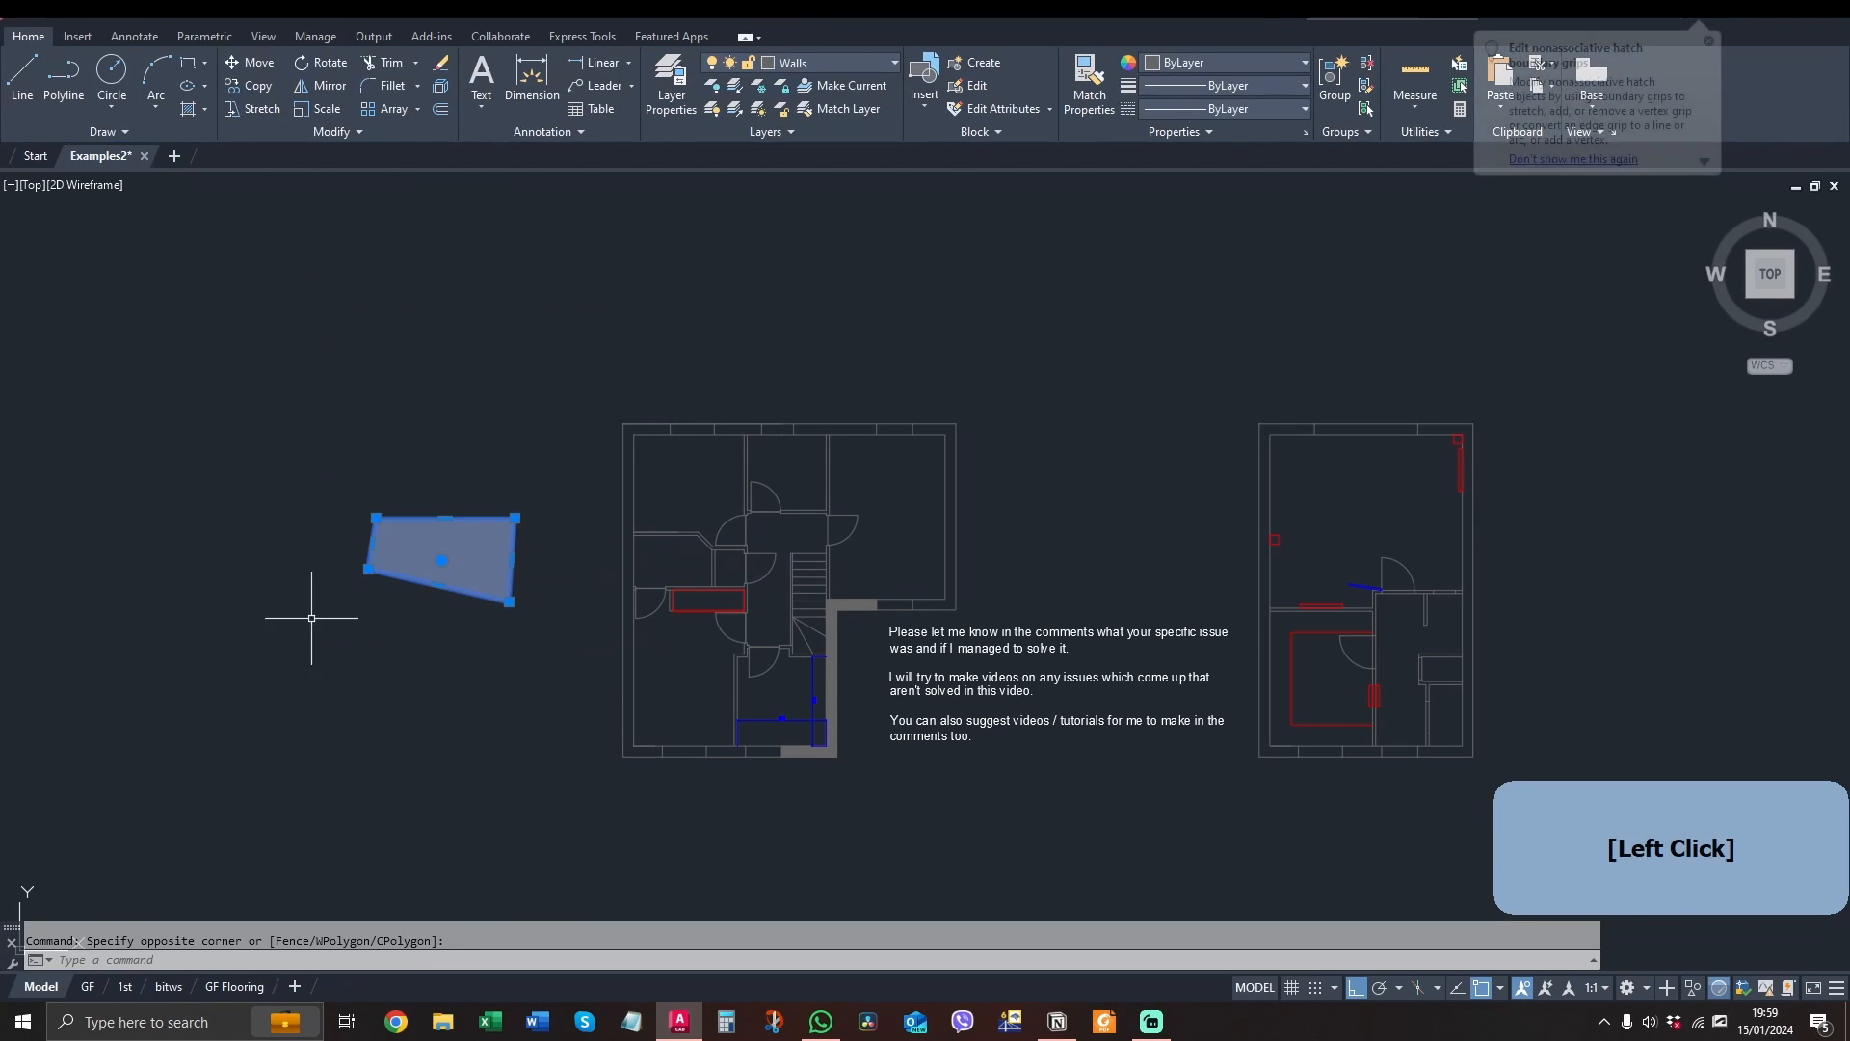
pyautogui.write('m')
pyautogui.press('space')
pyautogui.click(351, 388)
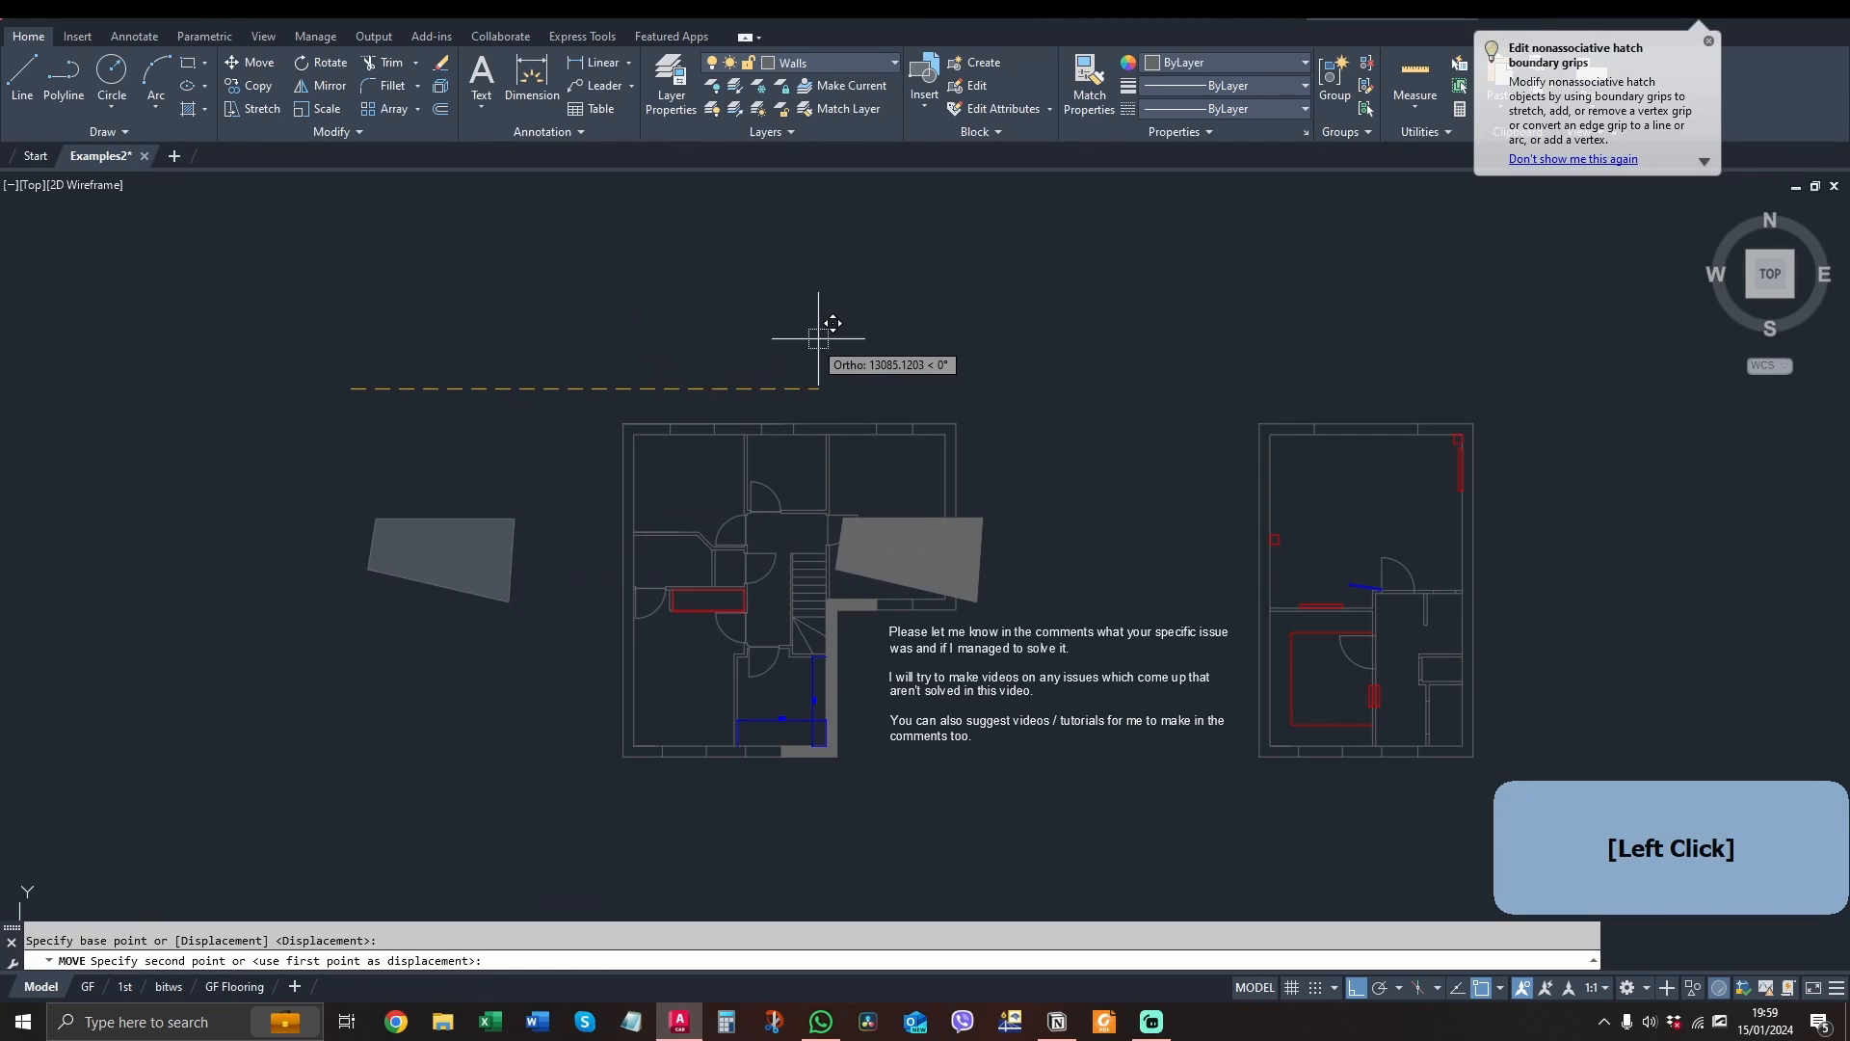
pyautogui.write('10000')
pyautogui.press('space')
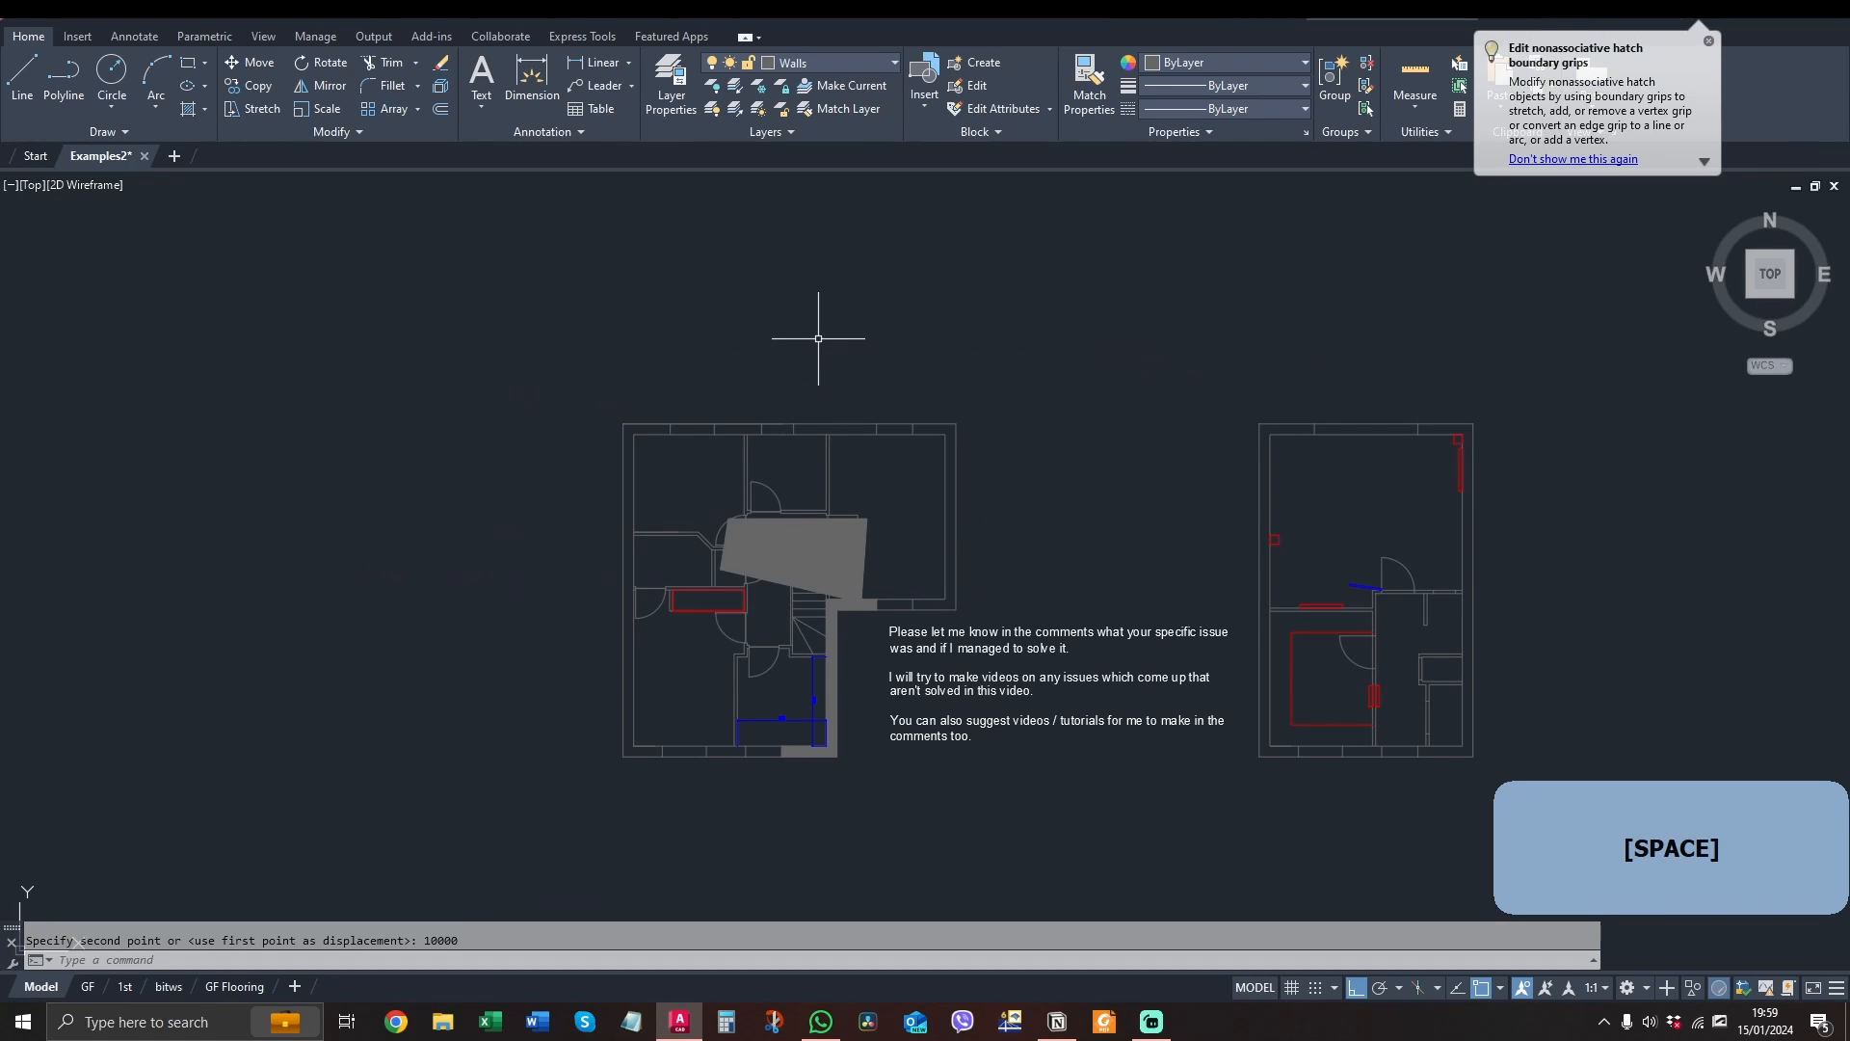
# Undo the last move and the solid hatch, leaving the empty outline beside the floor plan
pyautogui.hotkey('ctrl', 'z')
pyautogui.hotkey('ctrl', 'z')
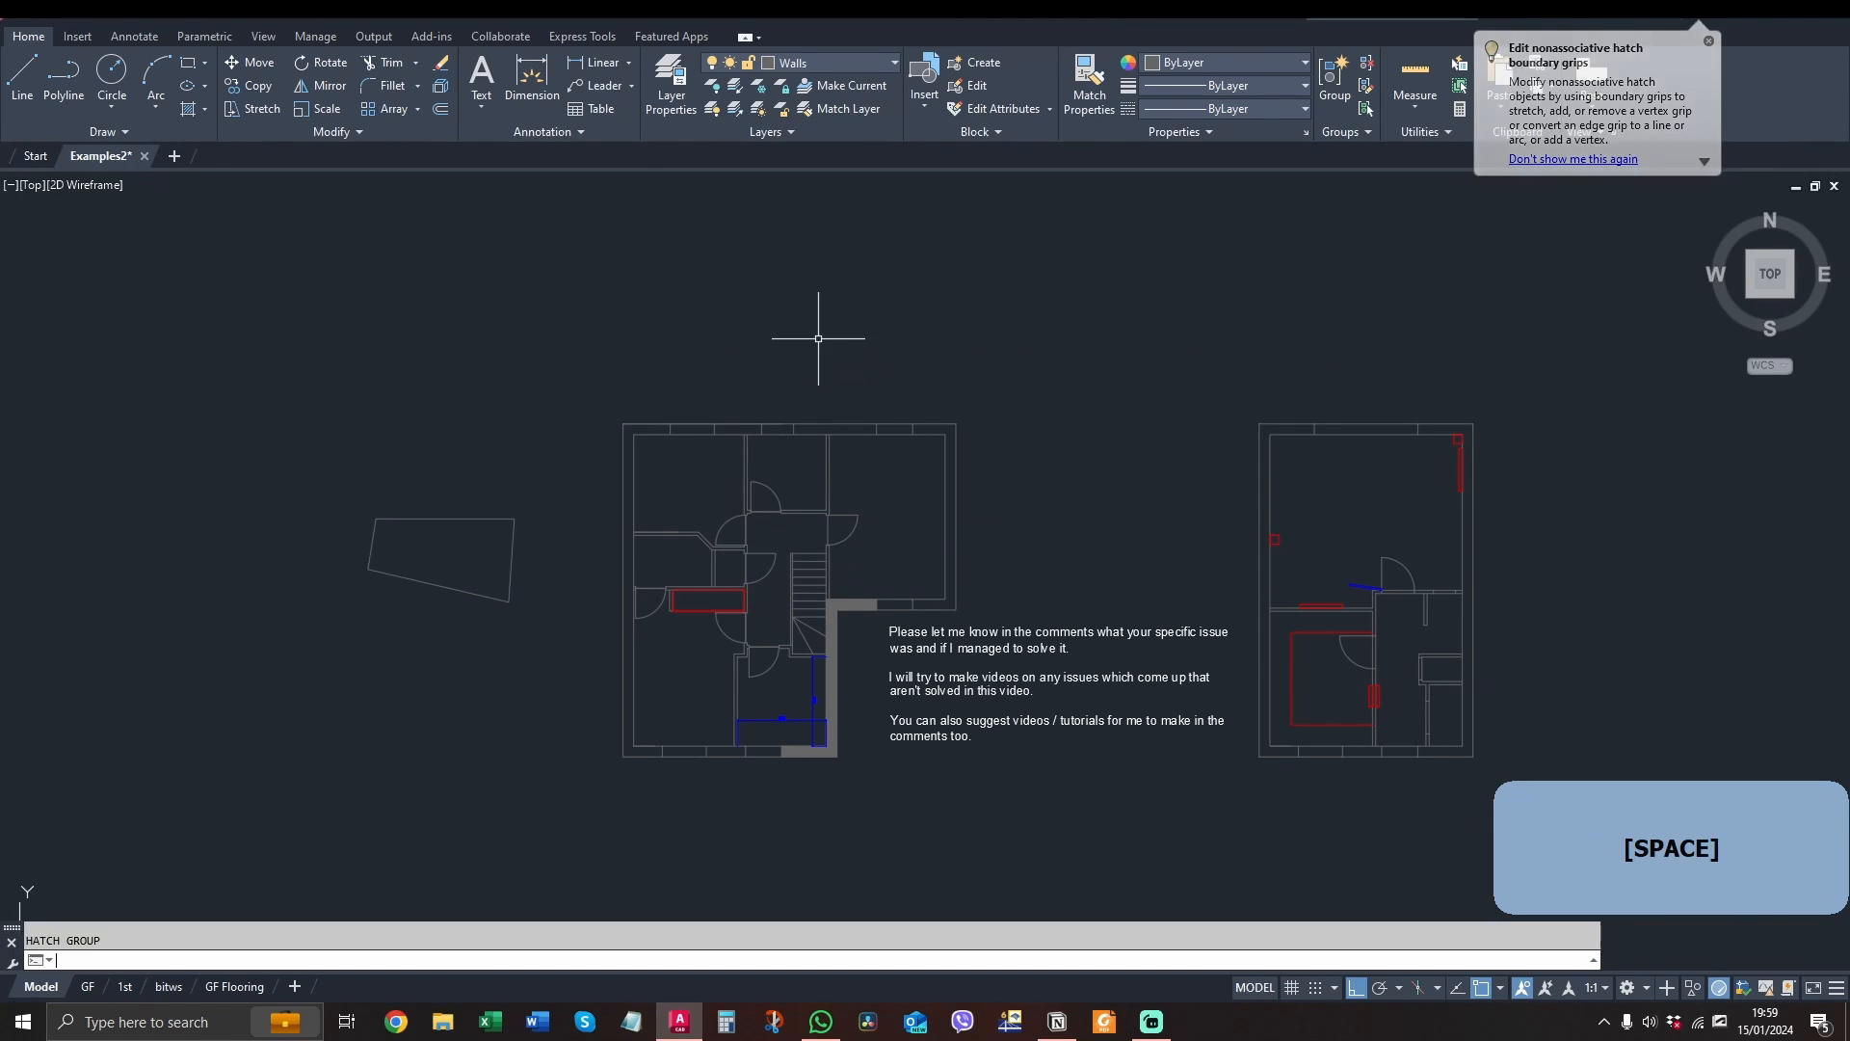
pyautogui.scroll(5, 426, 529)
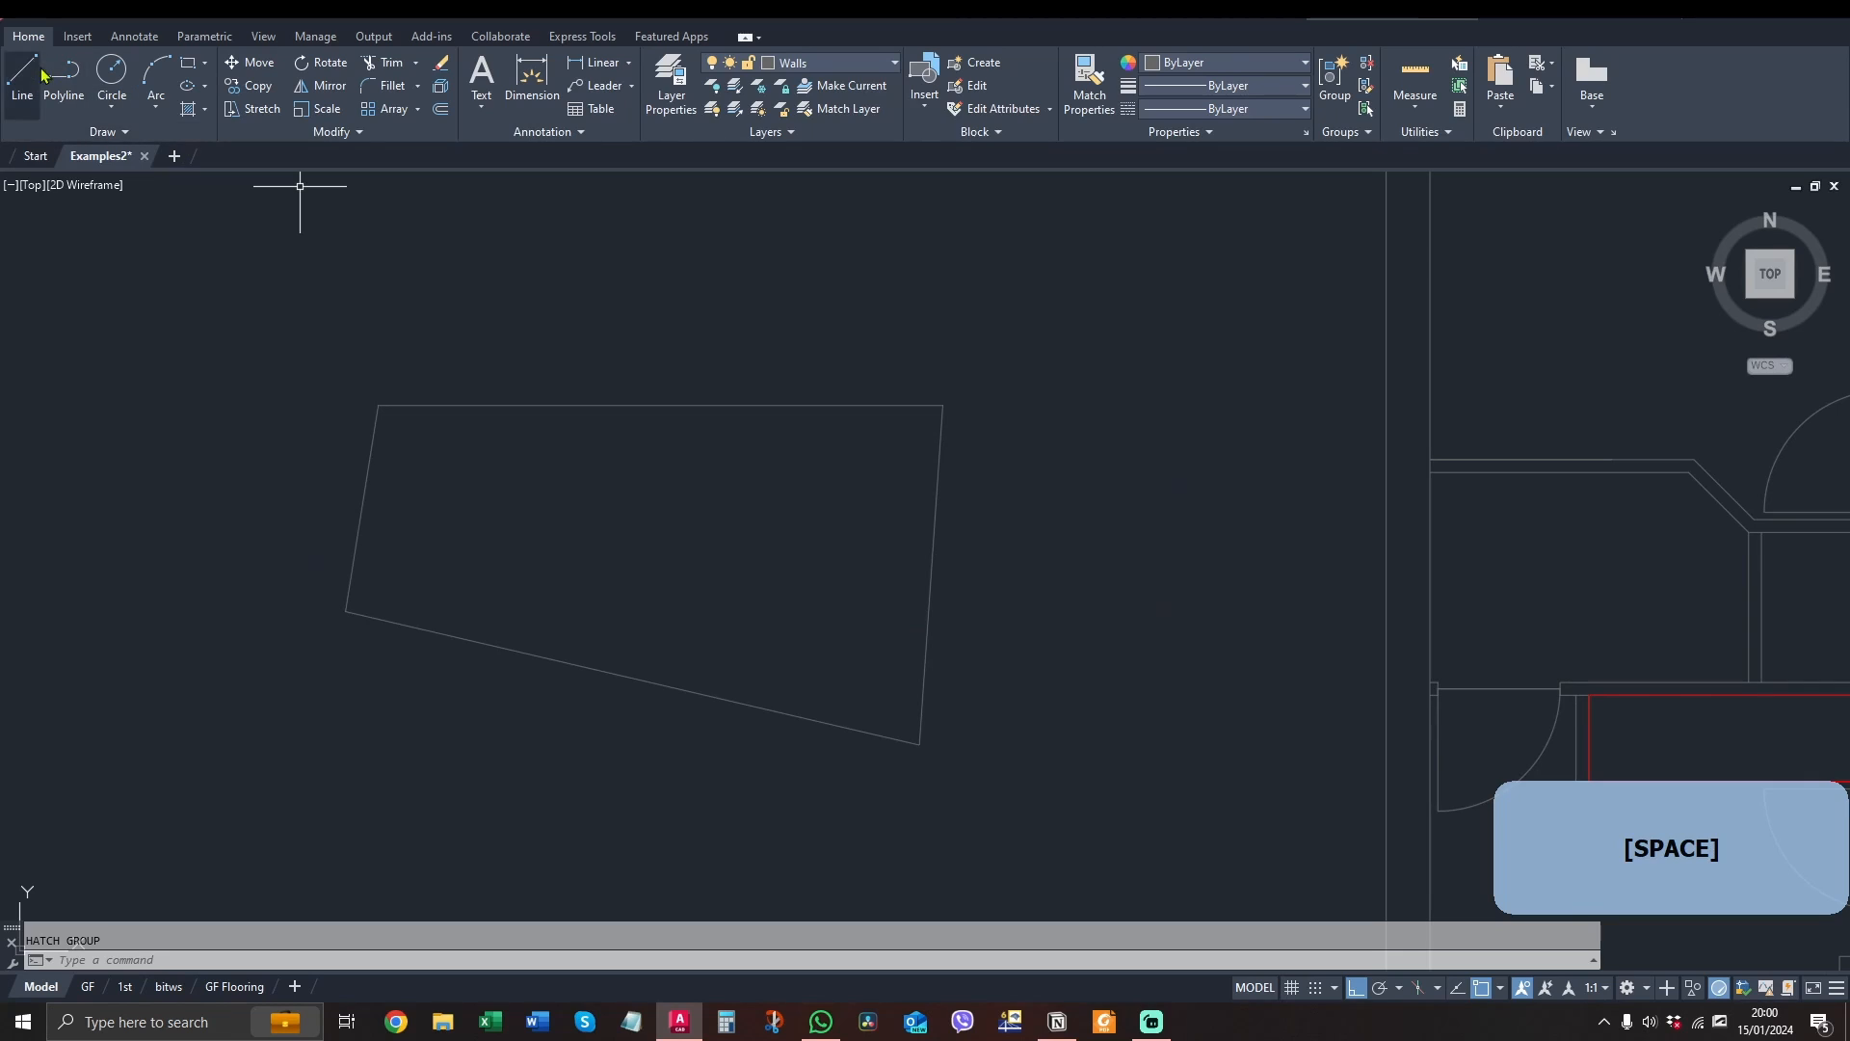
# Shorten the four-sided outline's top edge at its left end to open a gap at the upper-left corner
pyautogui.click(416, 407)
pyautogui.scroll(5, 416, 408)
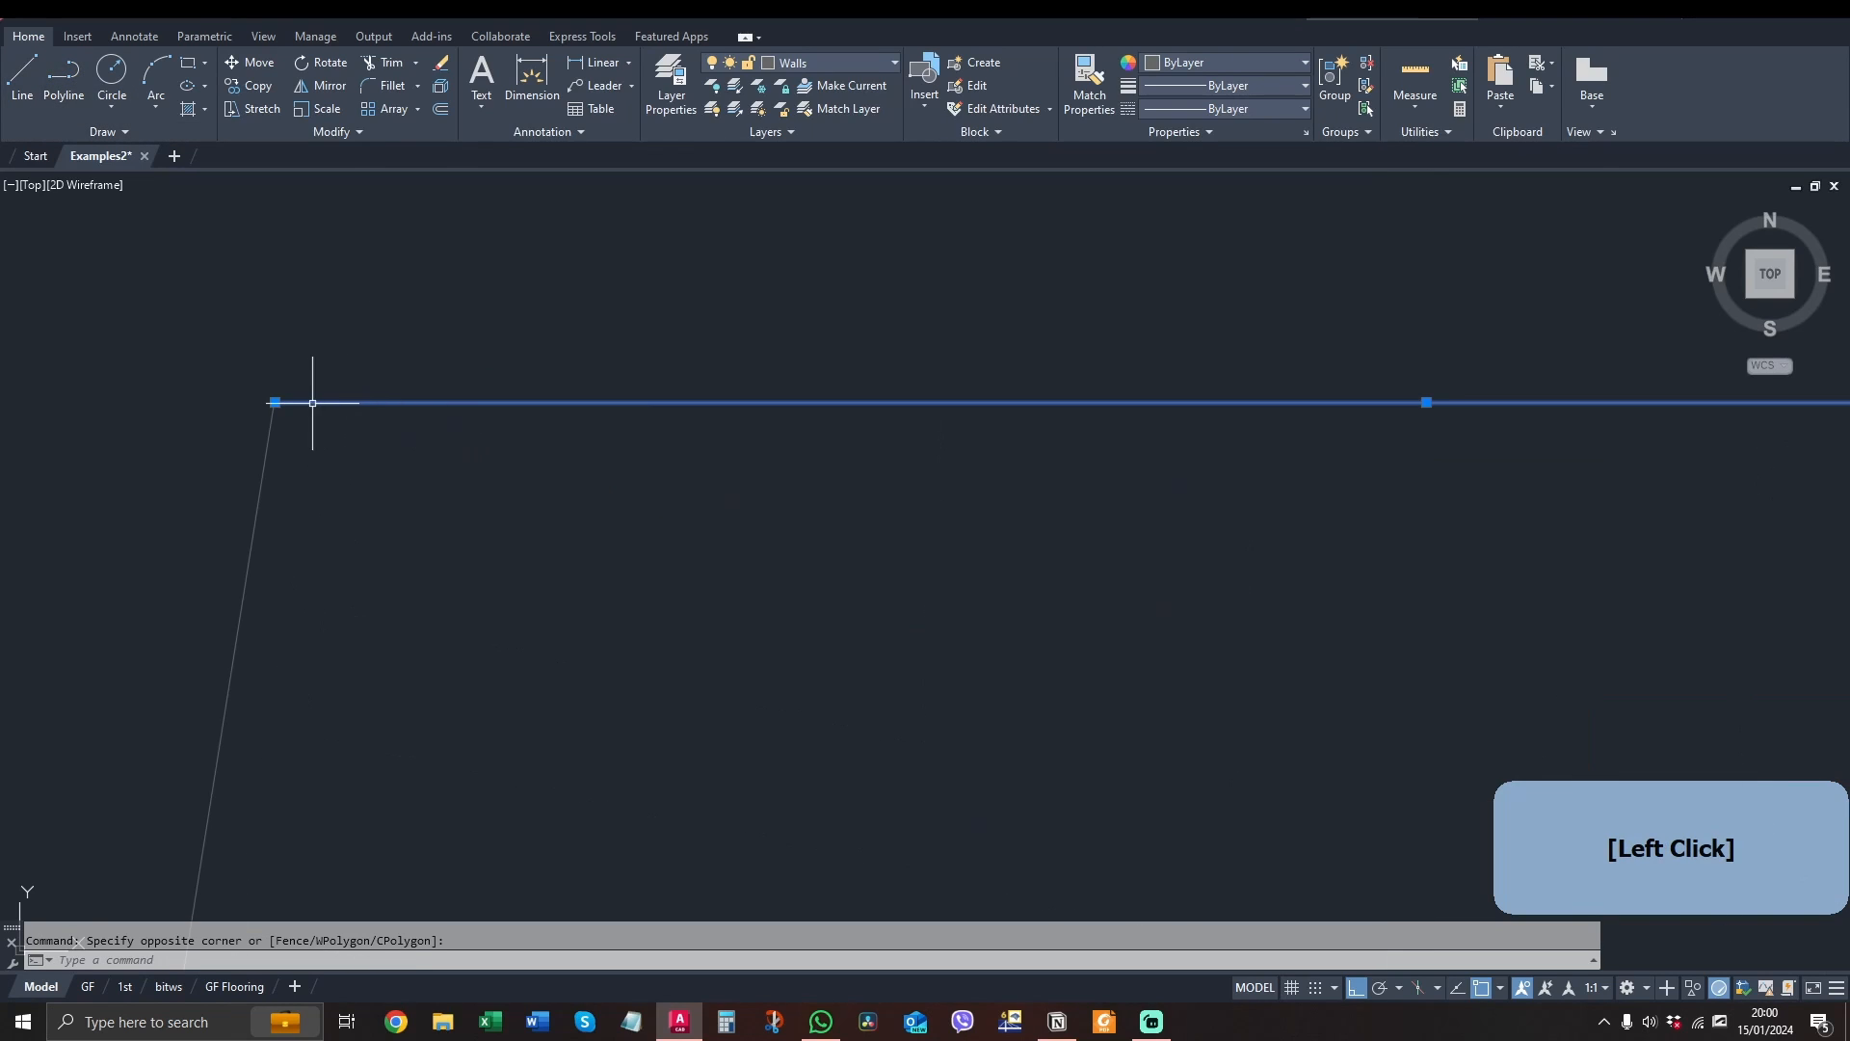
pyautogui.press('Escape')
pyautogui.scroll(-4, 523, 411)
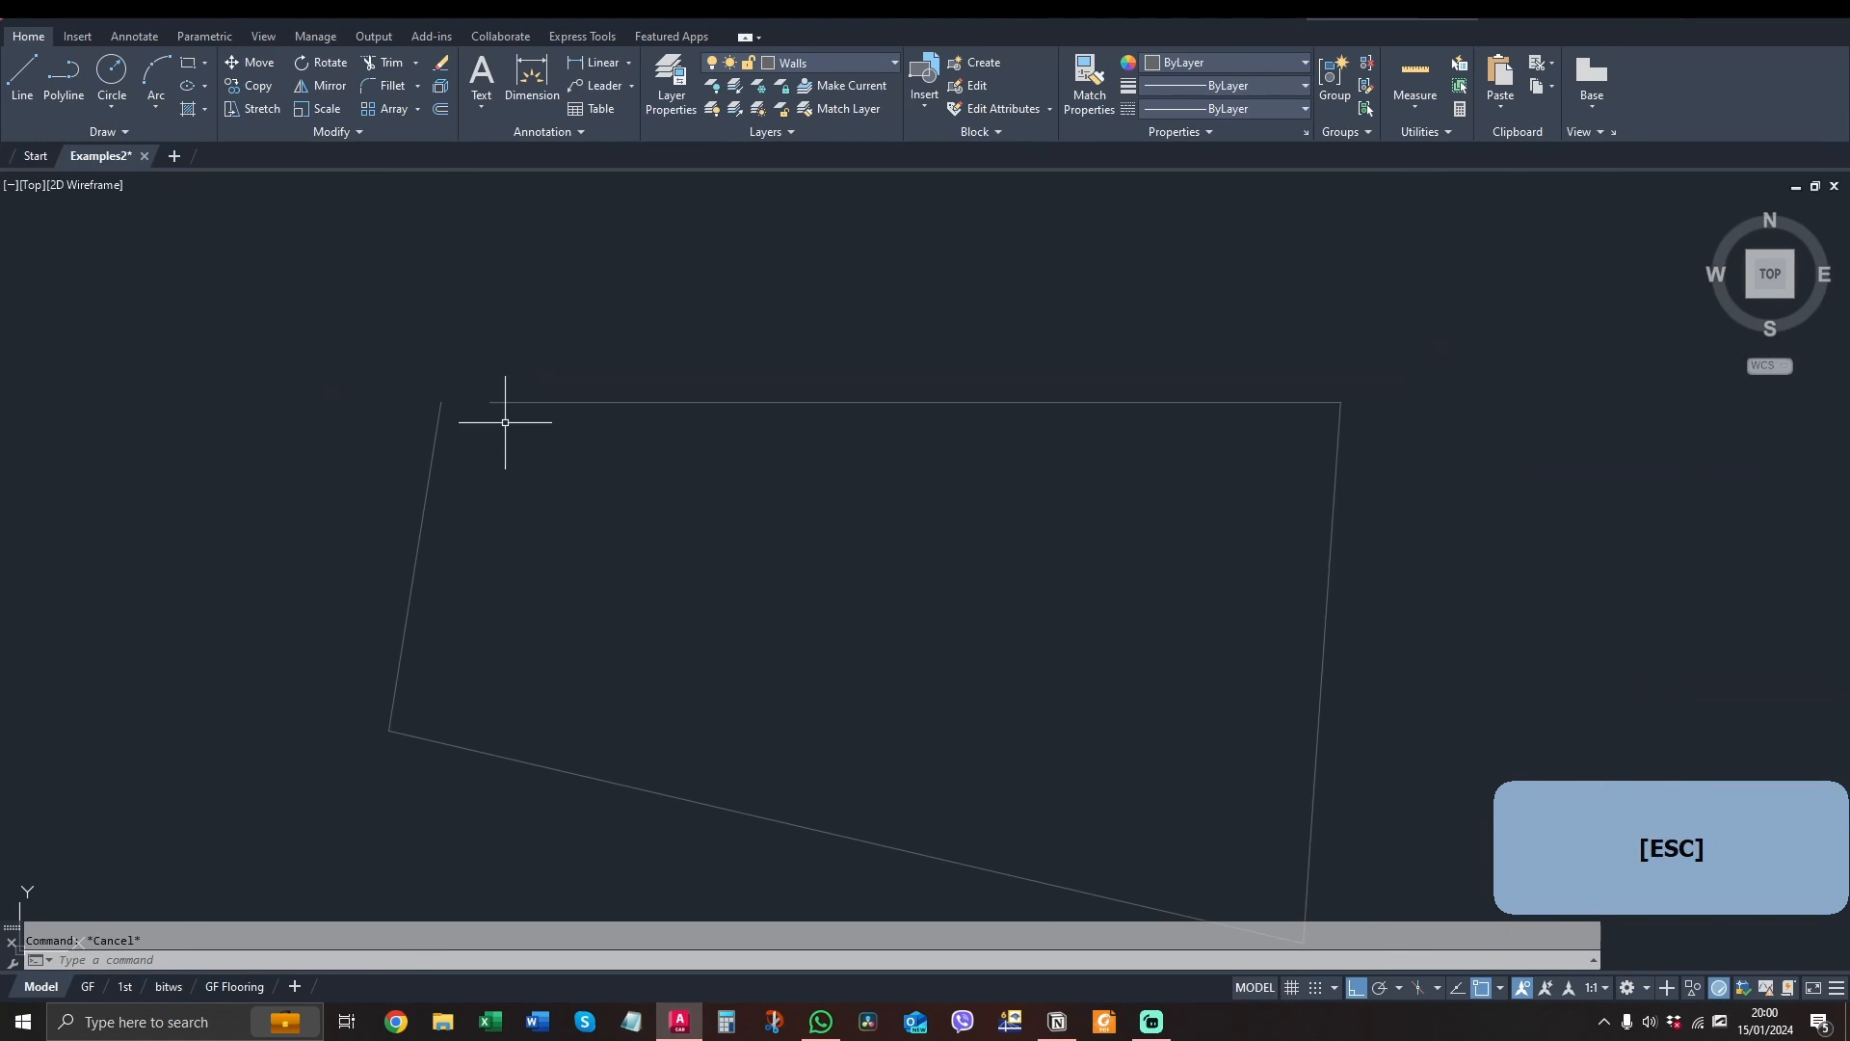
pyautogui.moveTo(506, 412); pyautogui.dragTo(516, 357, button='middle')
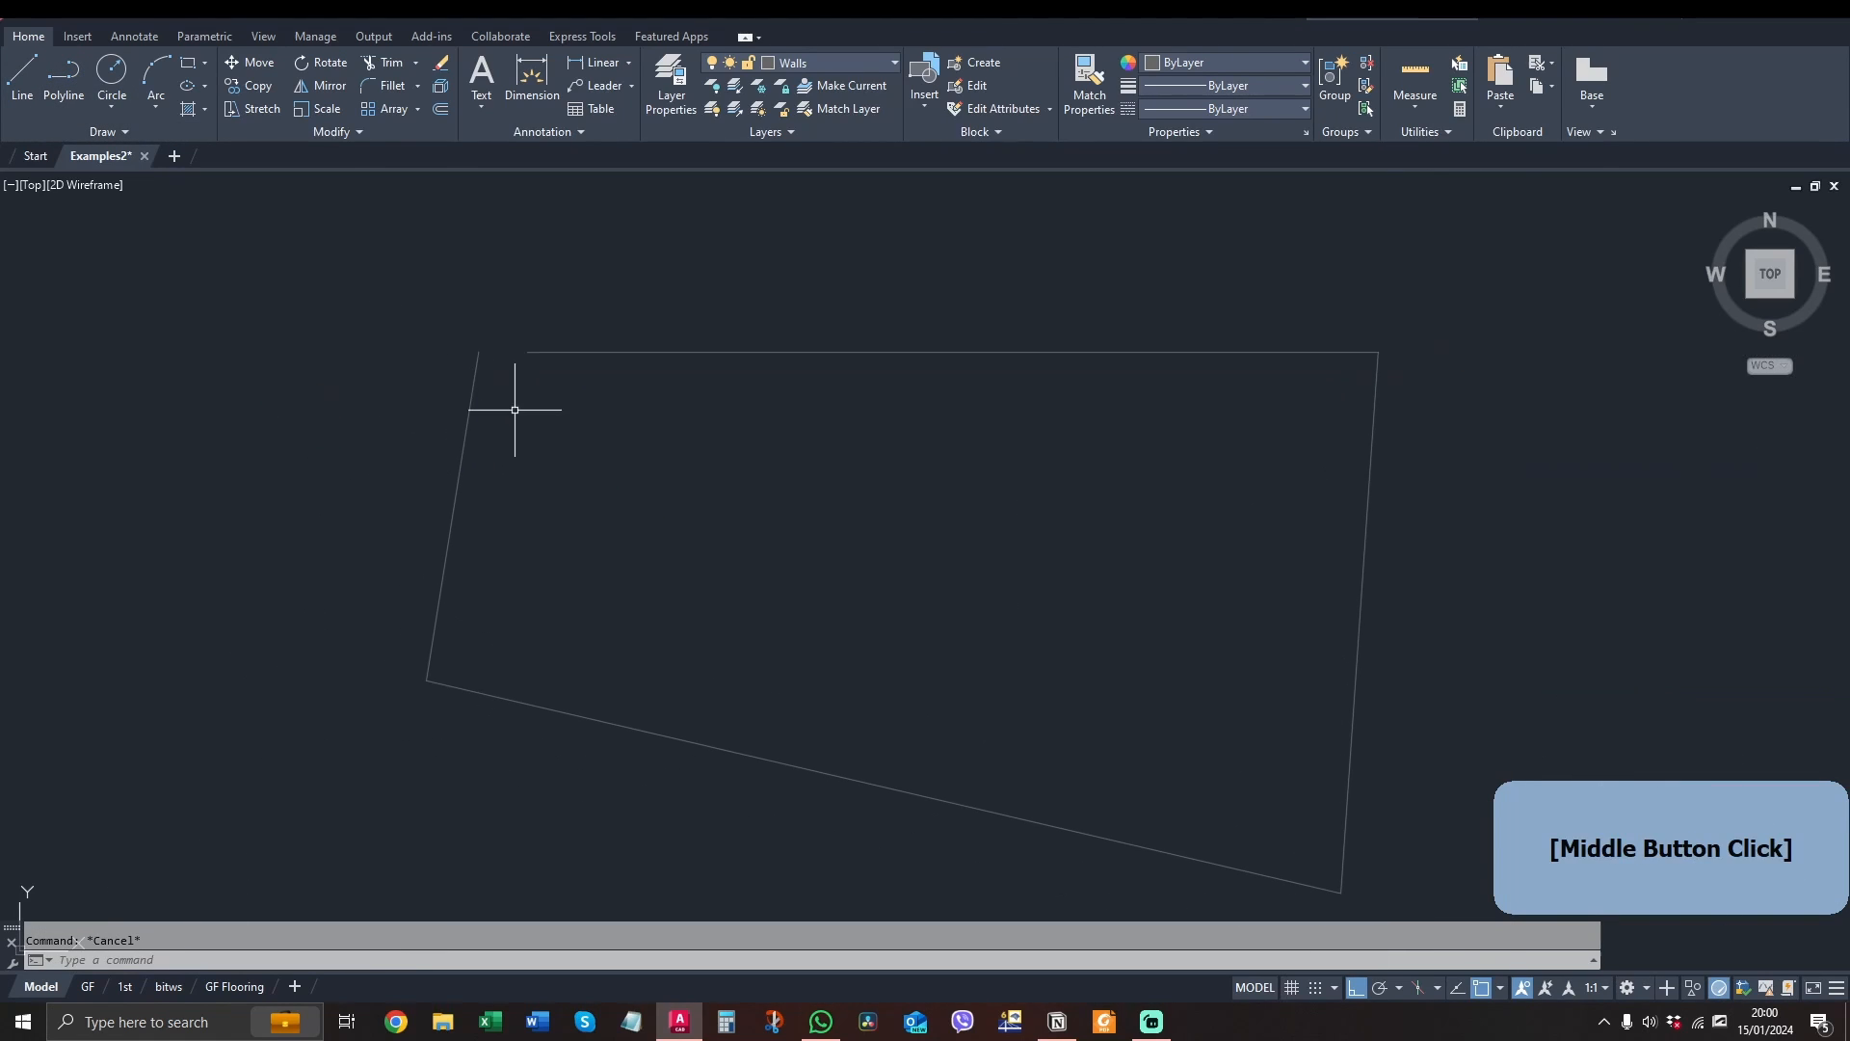
# Trace a closed polyline through the outline's four corners, bridging the gap at the upper-left corner
pyautogui.click(63, 77)
pyautogui.scroll(-2, 848, 511)
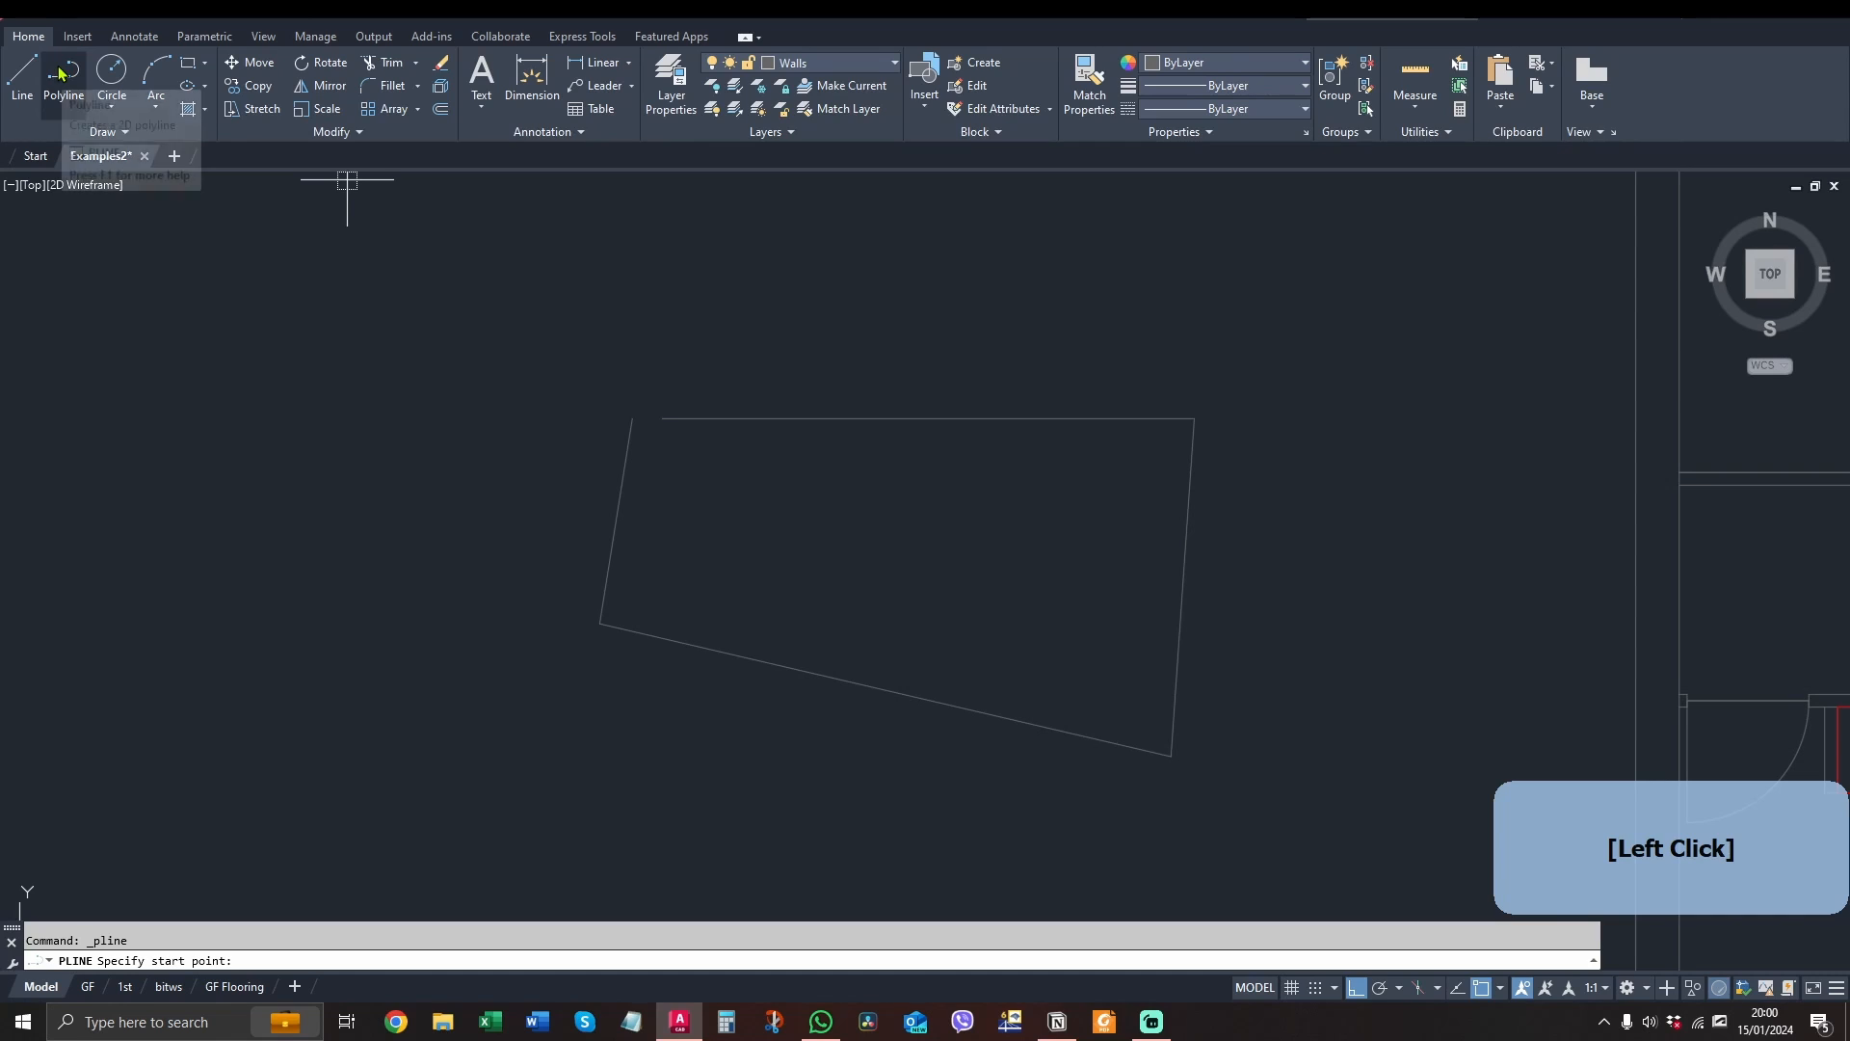
pyautogui.click(663, 418)
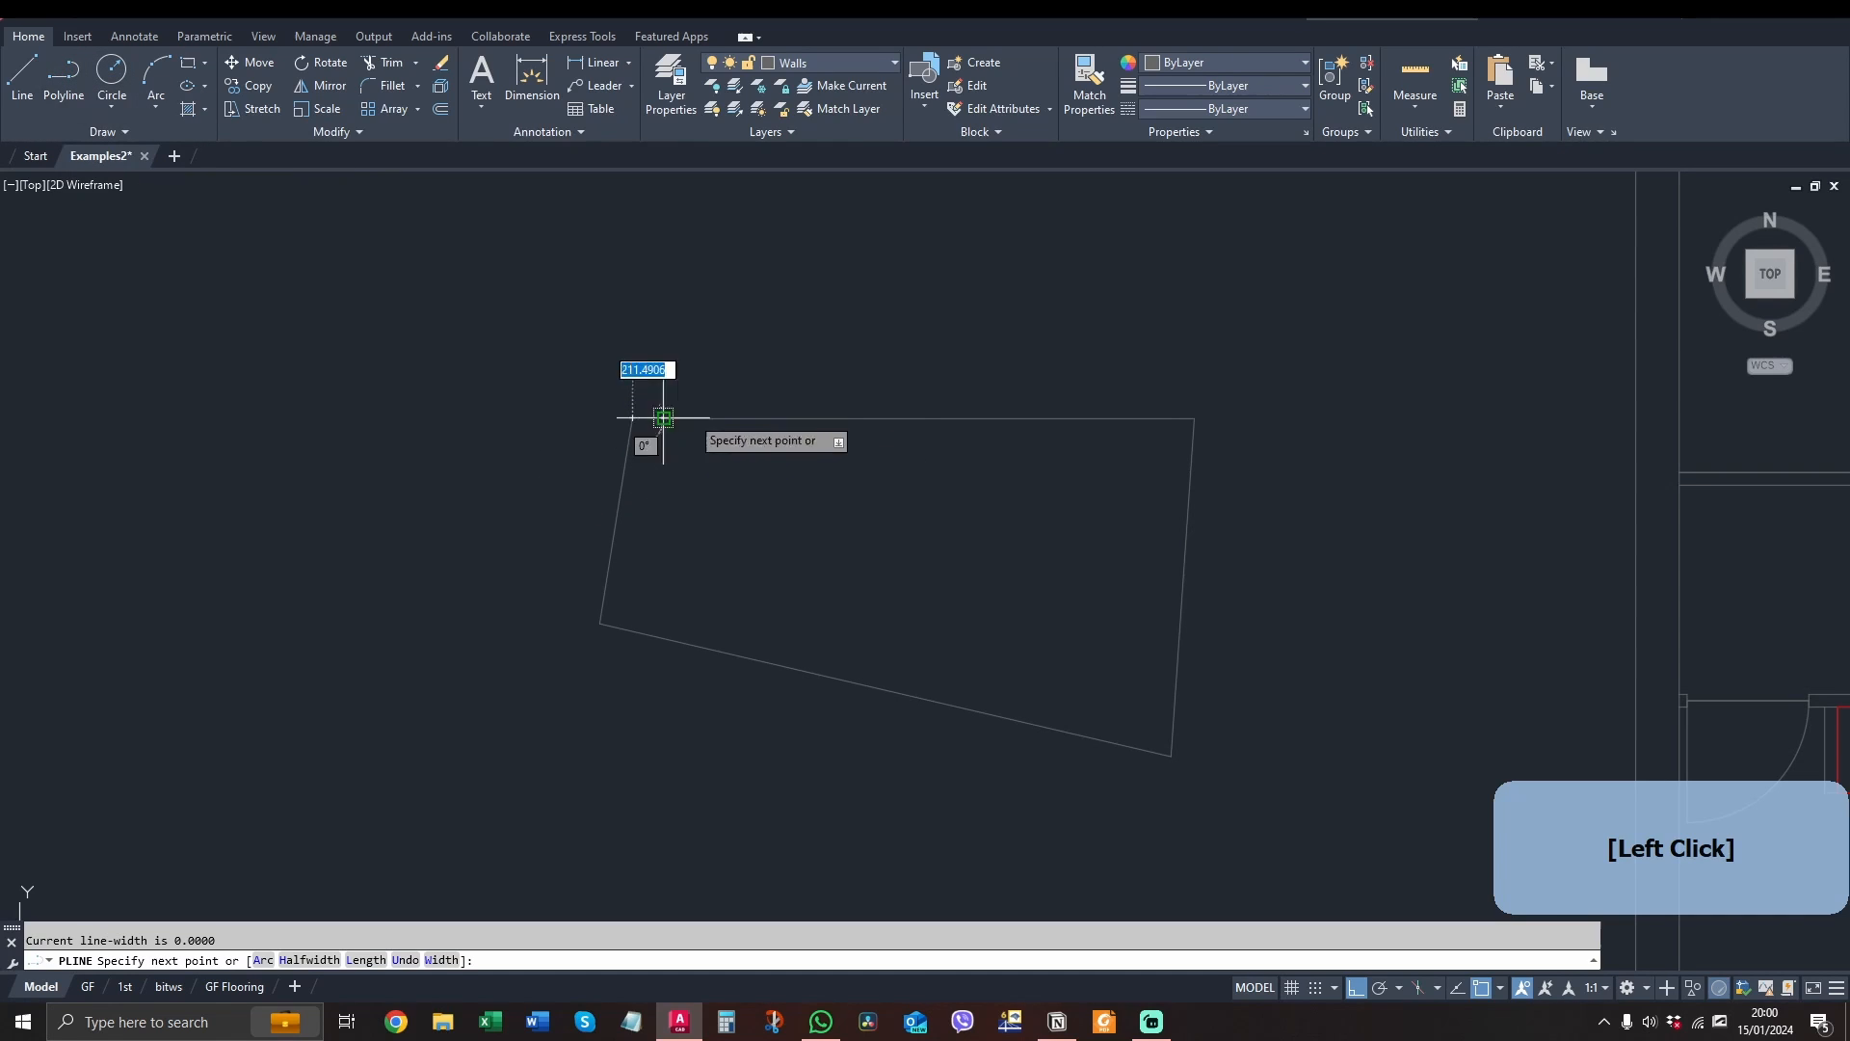
pyautogui.click(1193, 417)
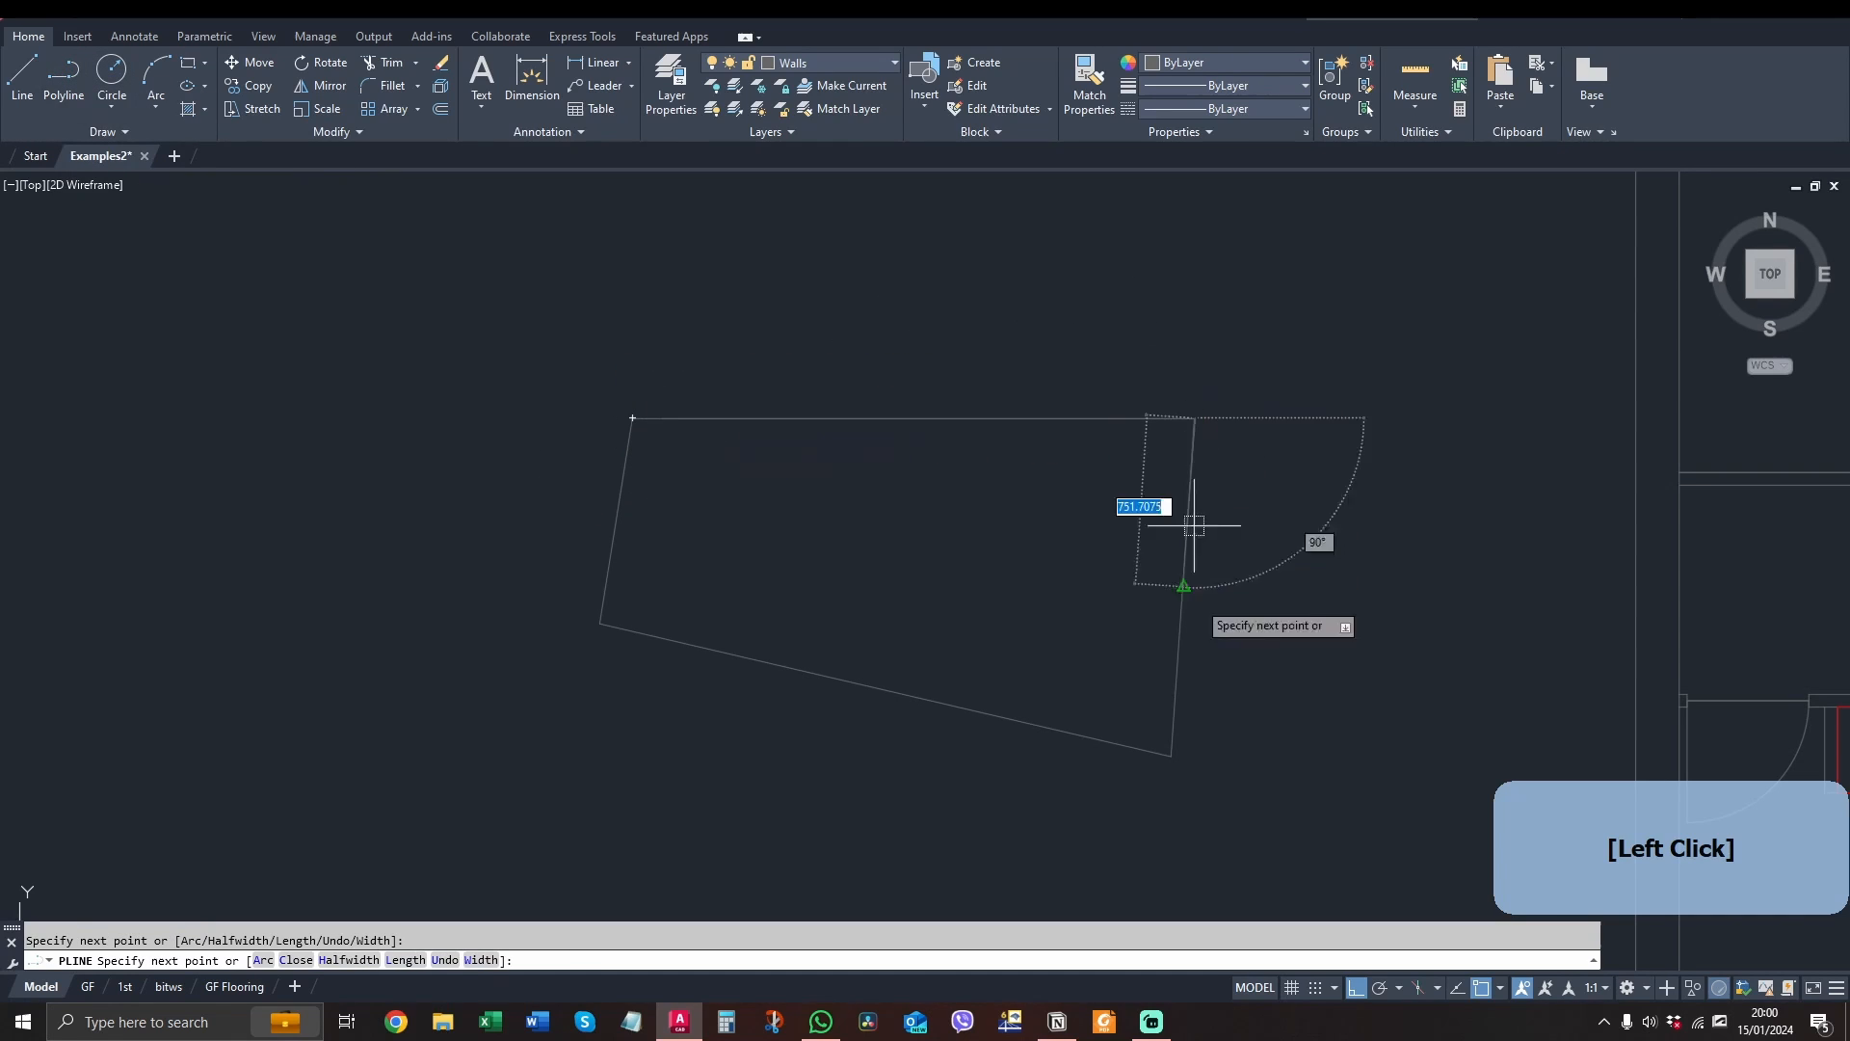
pyautogui.click(600, 622)
pyautogui.click(632, 418)
pyautogui.press('Escape')
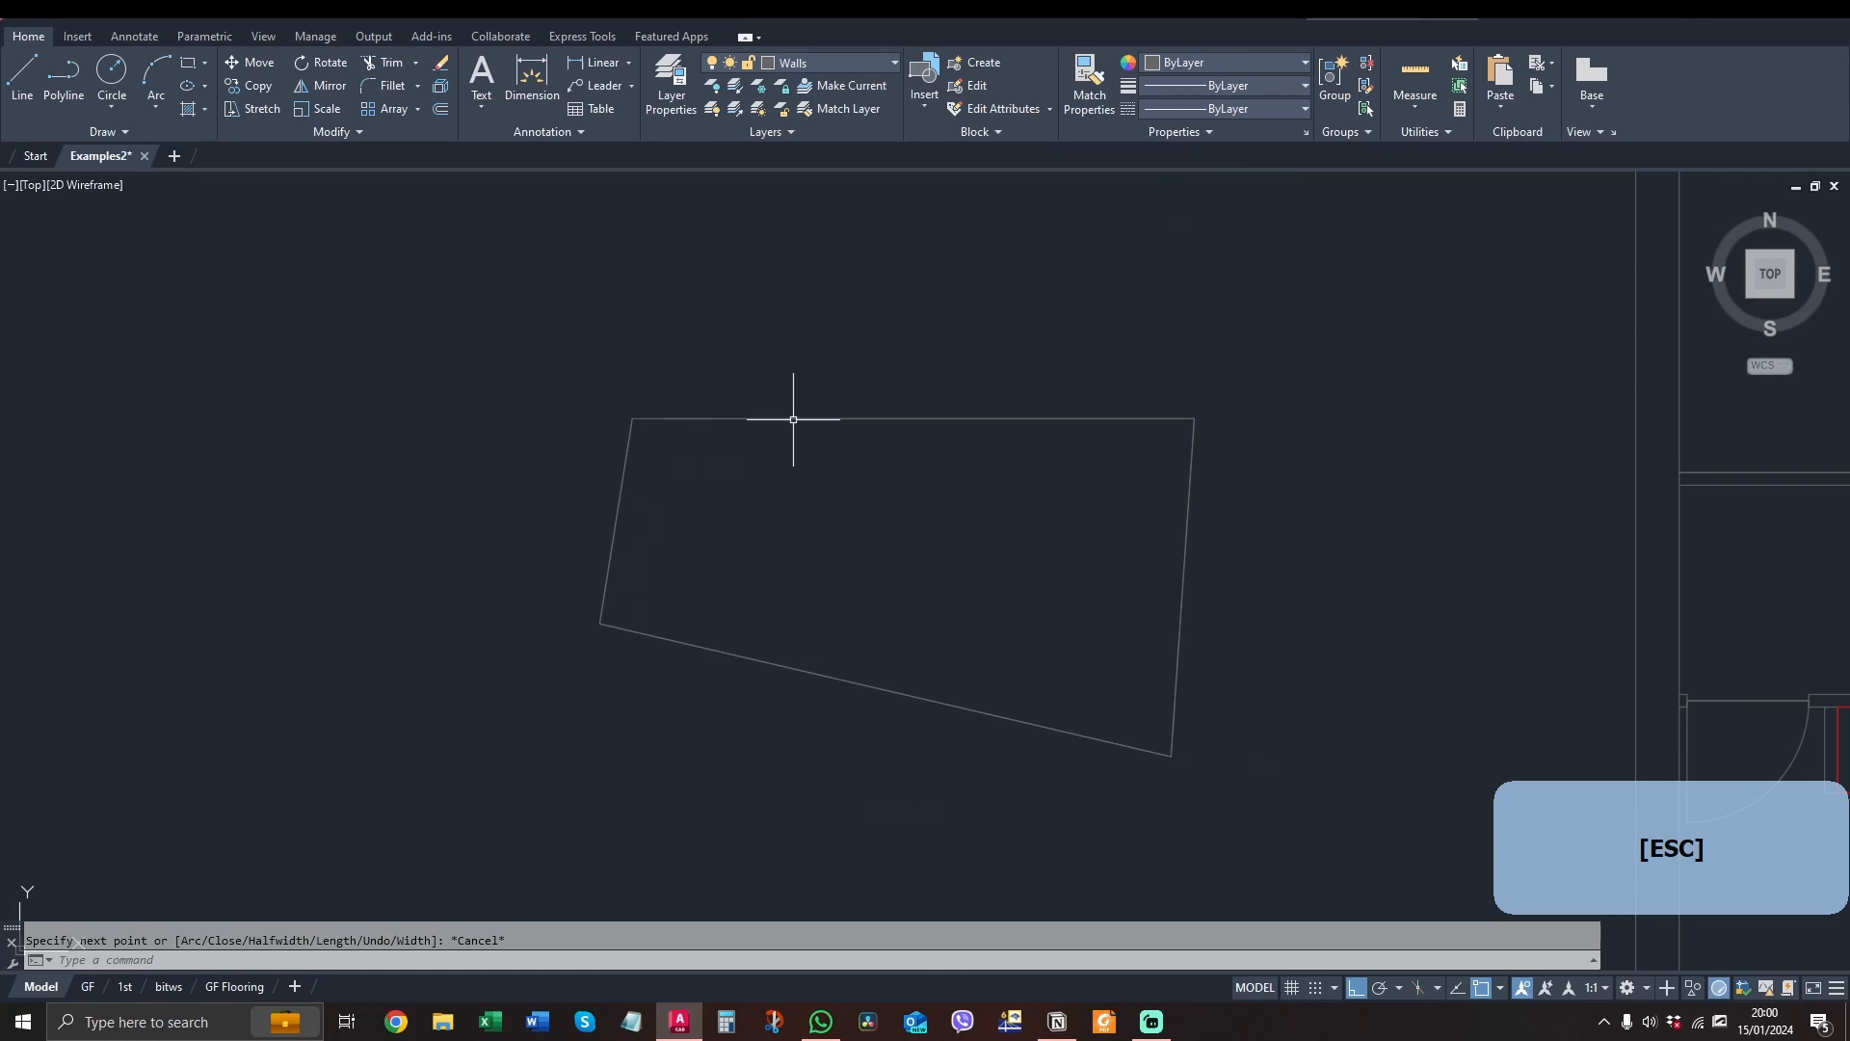
# Set the traced polyline's colour to orange 205,105,40 and deselect it
pyautogui.click(795, 414)
pyautogui.click(1205, 66)
pyautogui.click(1200, 144)
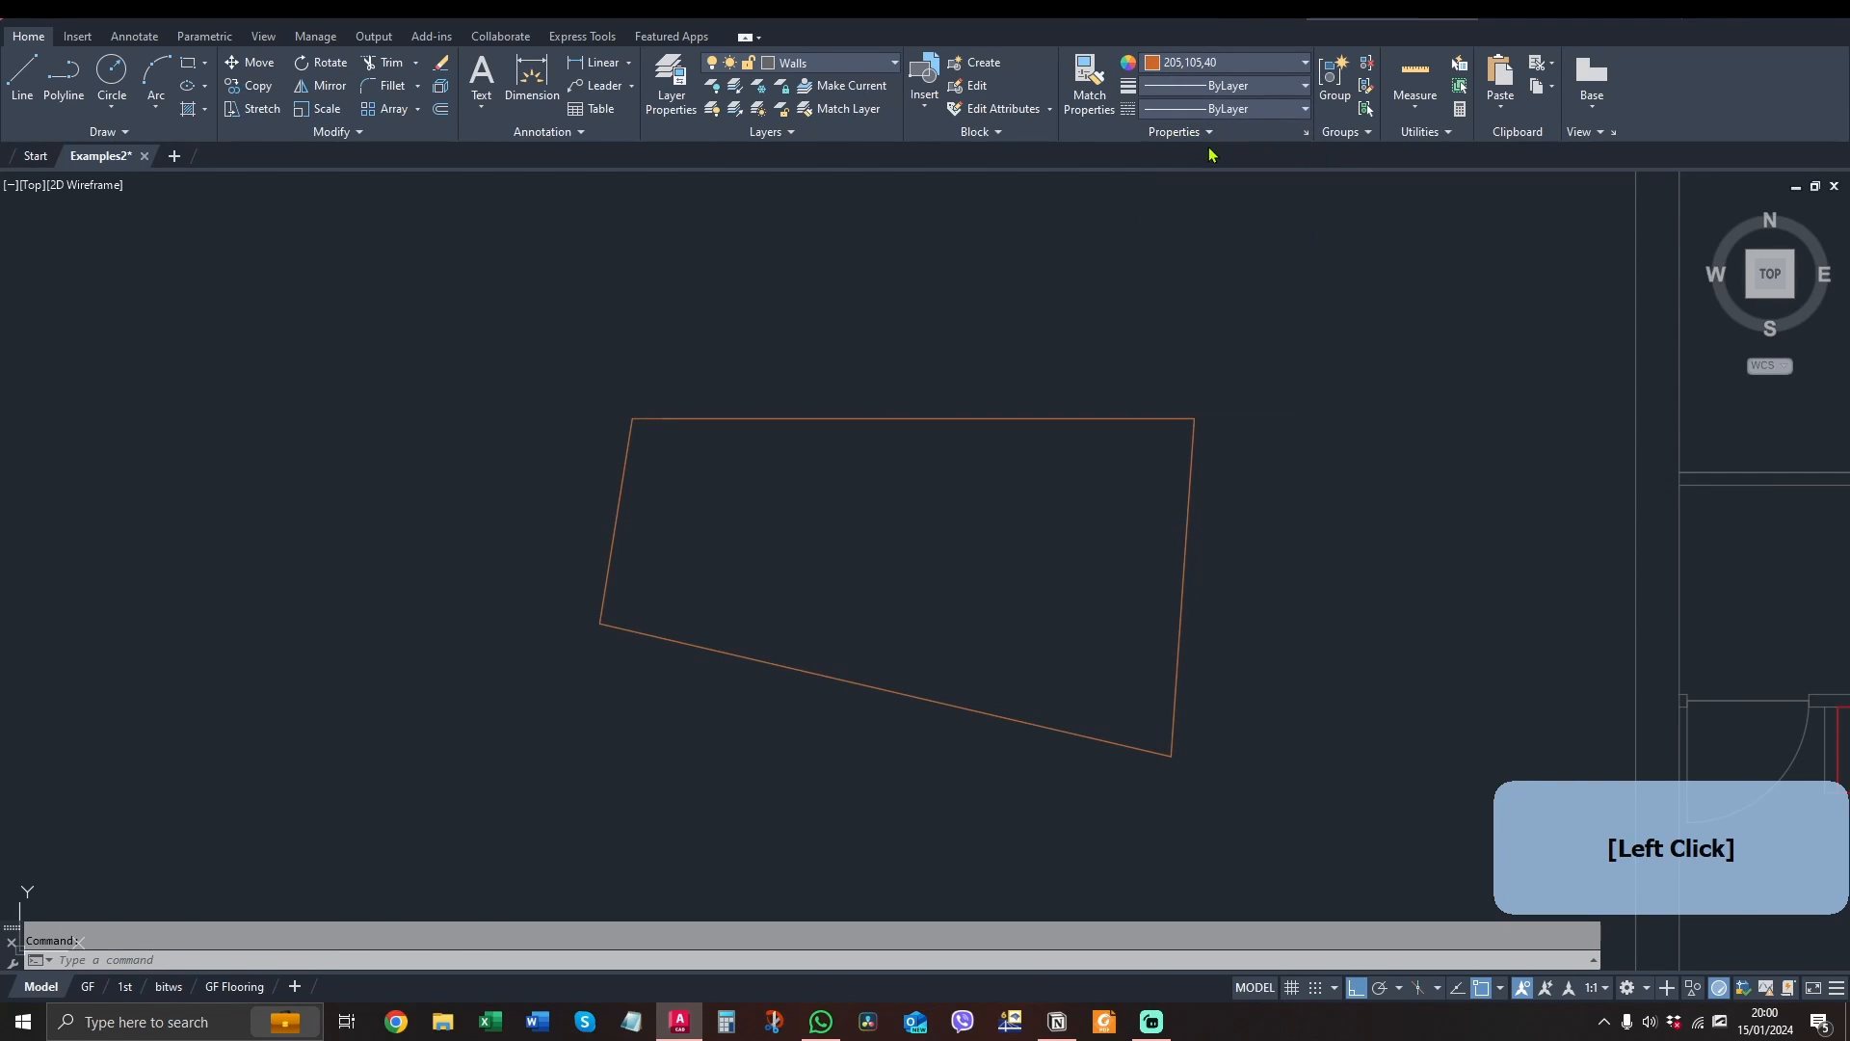
pyautogui.press('Escape')
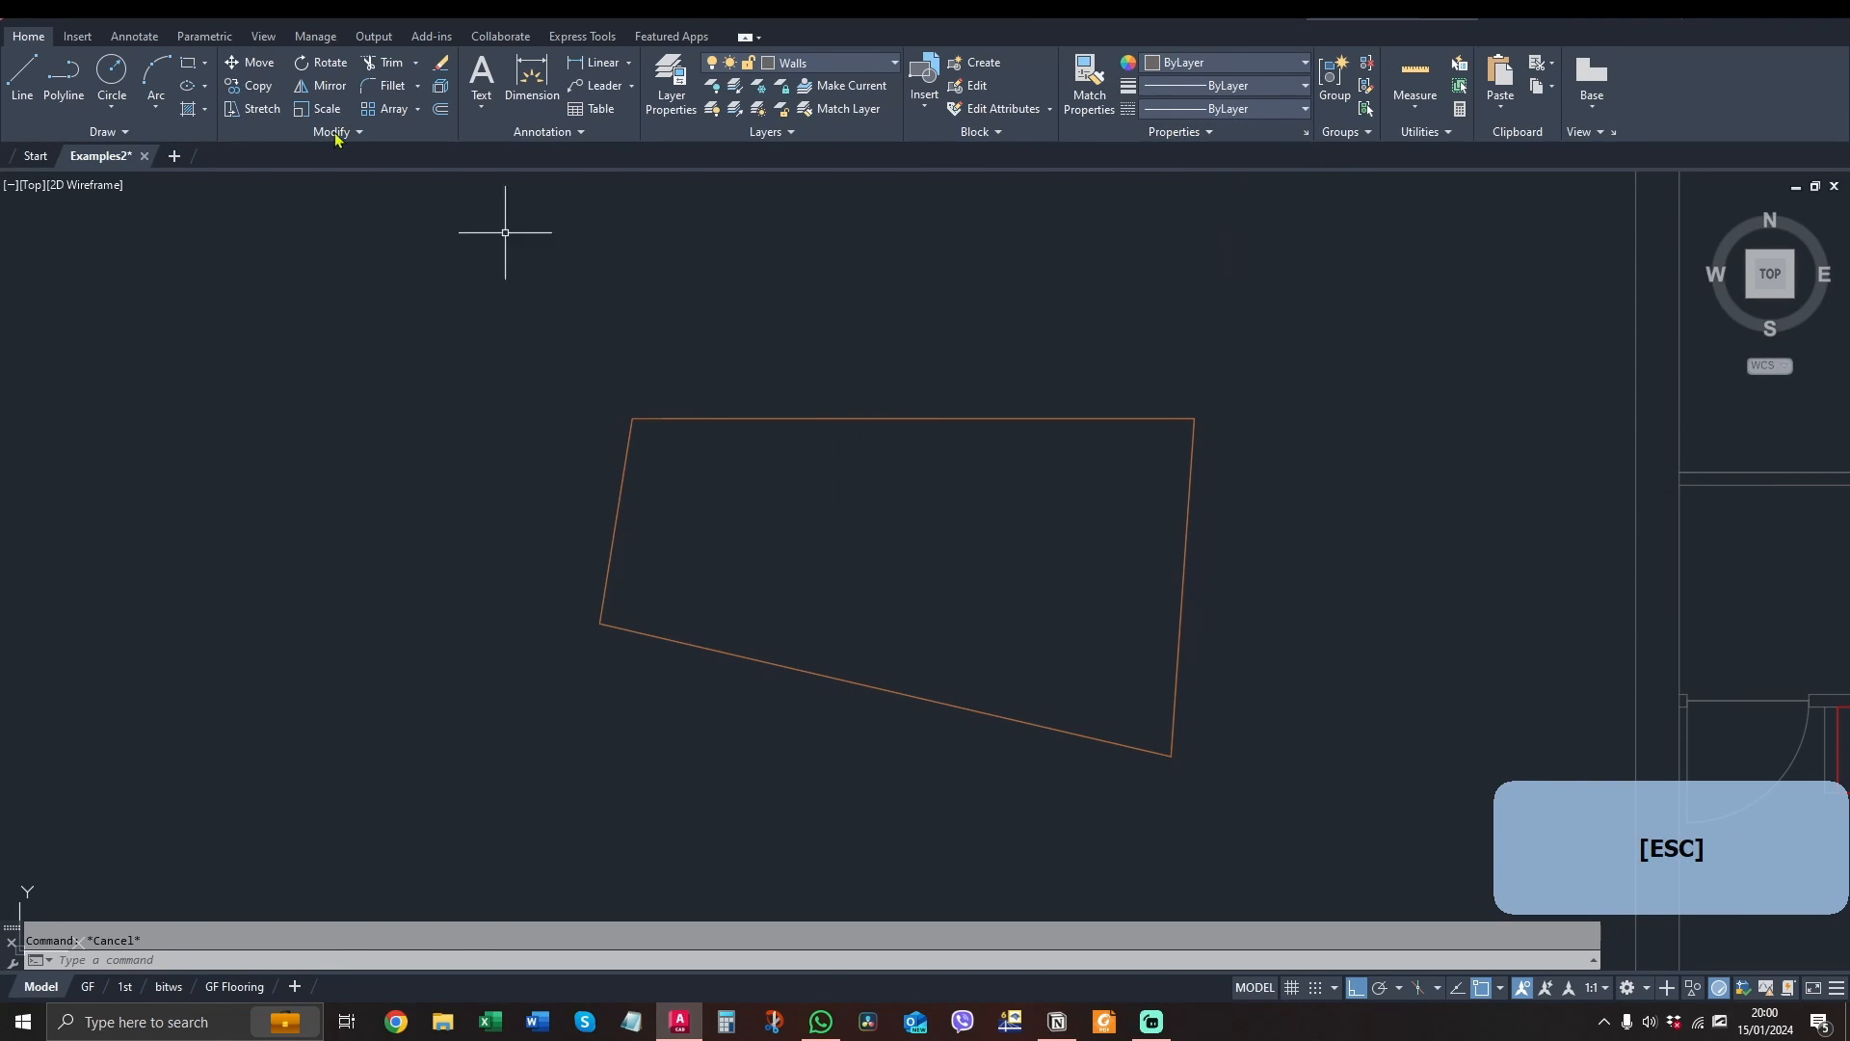
# Fill the orange polyline with a solid hatch and delete the polyline, keeping the hatch
pyautogui.click(188, 108)
pyautogui.click(928, 597)
pyautogui.press('space')
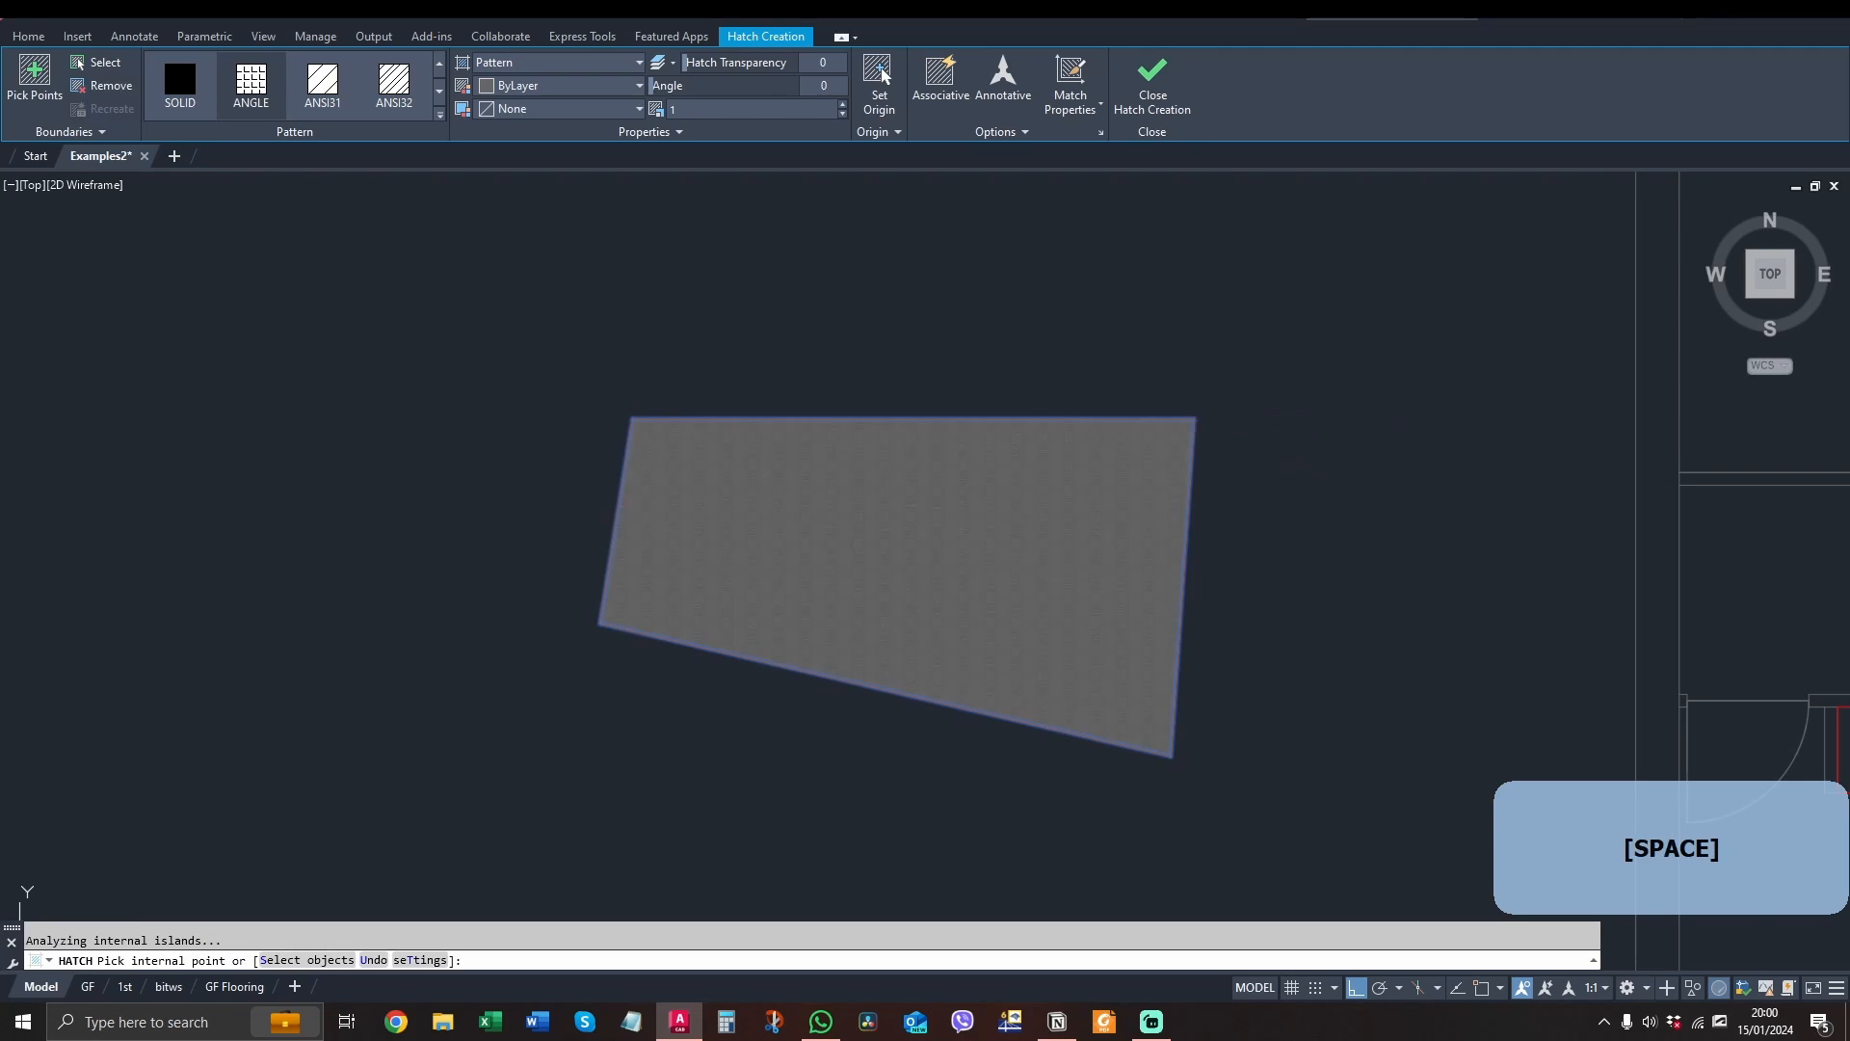
pyautogui.click(1166, 417)
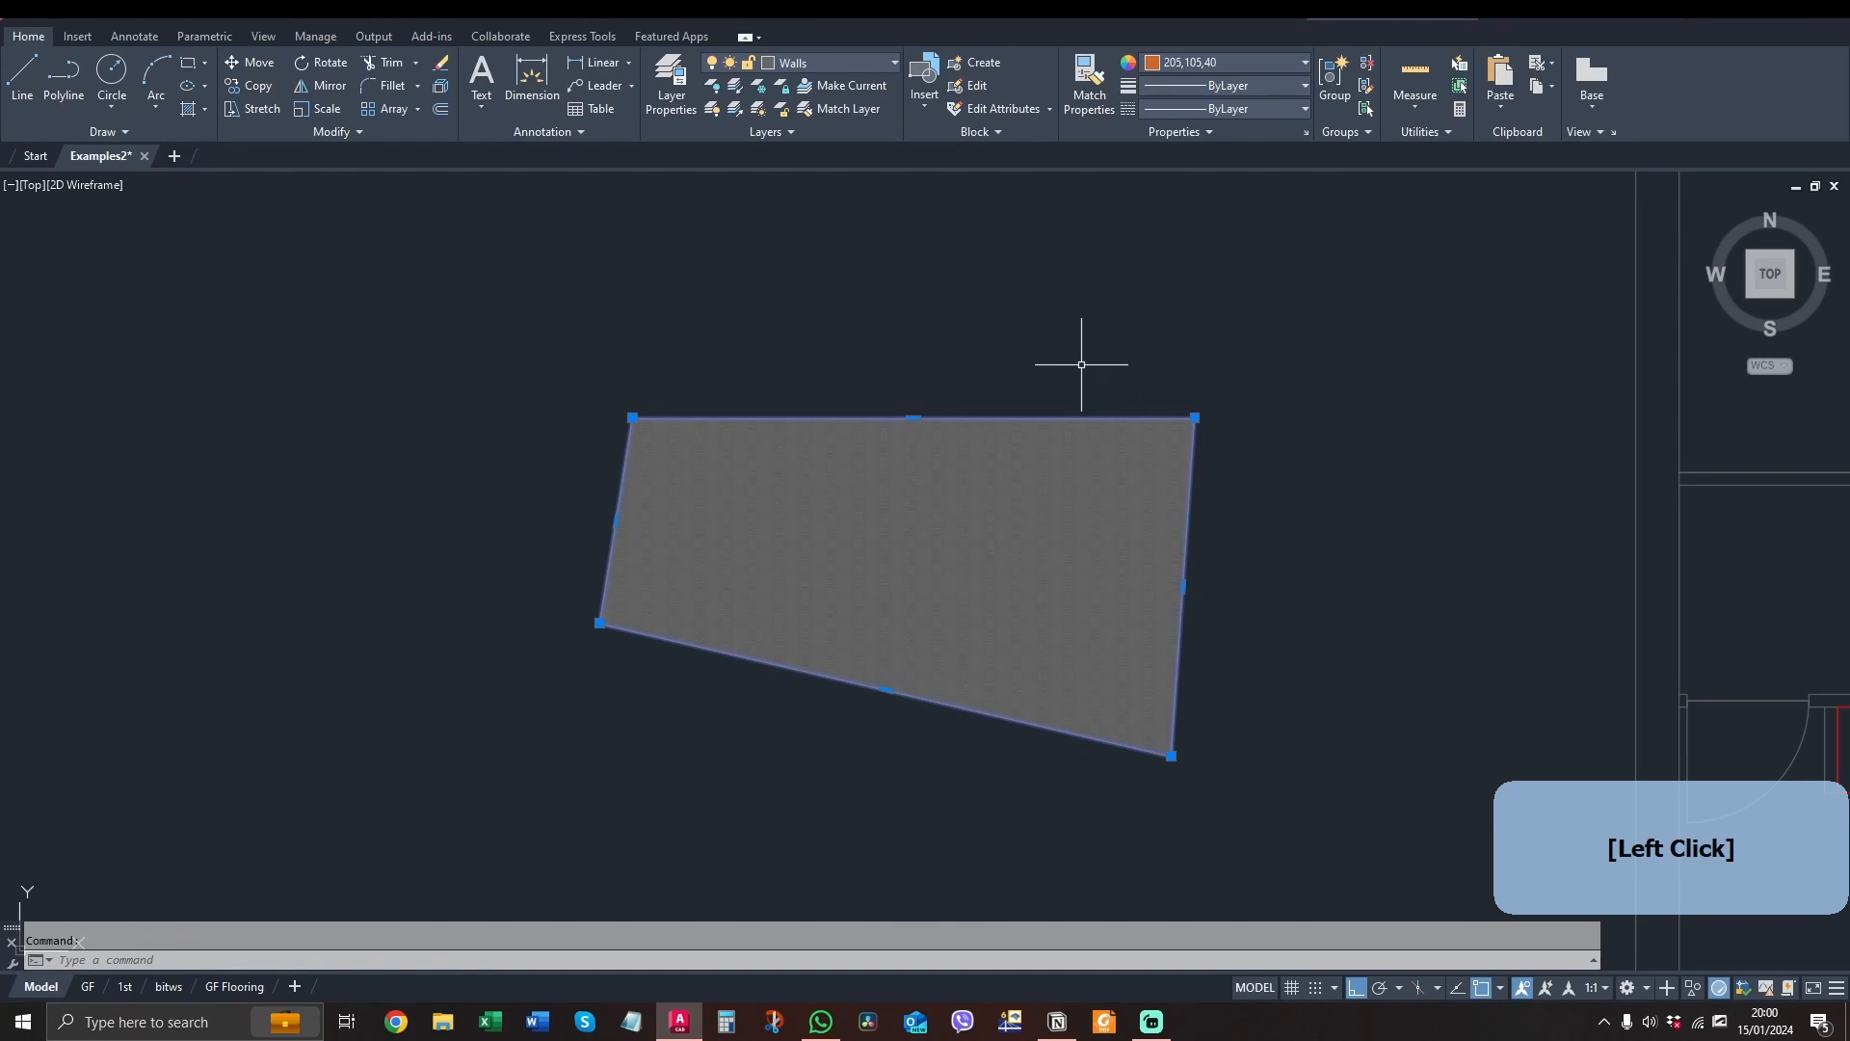
pyautogui.press('Delete')
pyautogui.scroll(-4, 1004, 444)
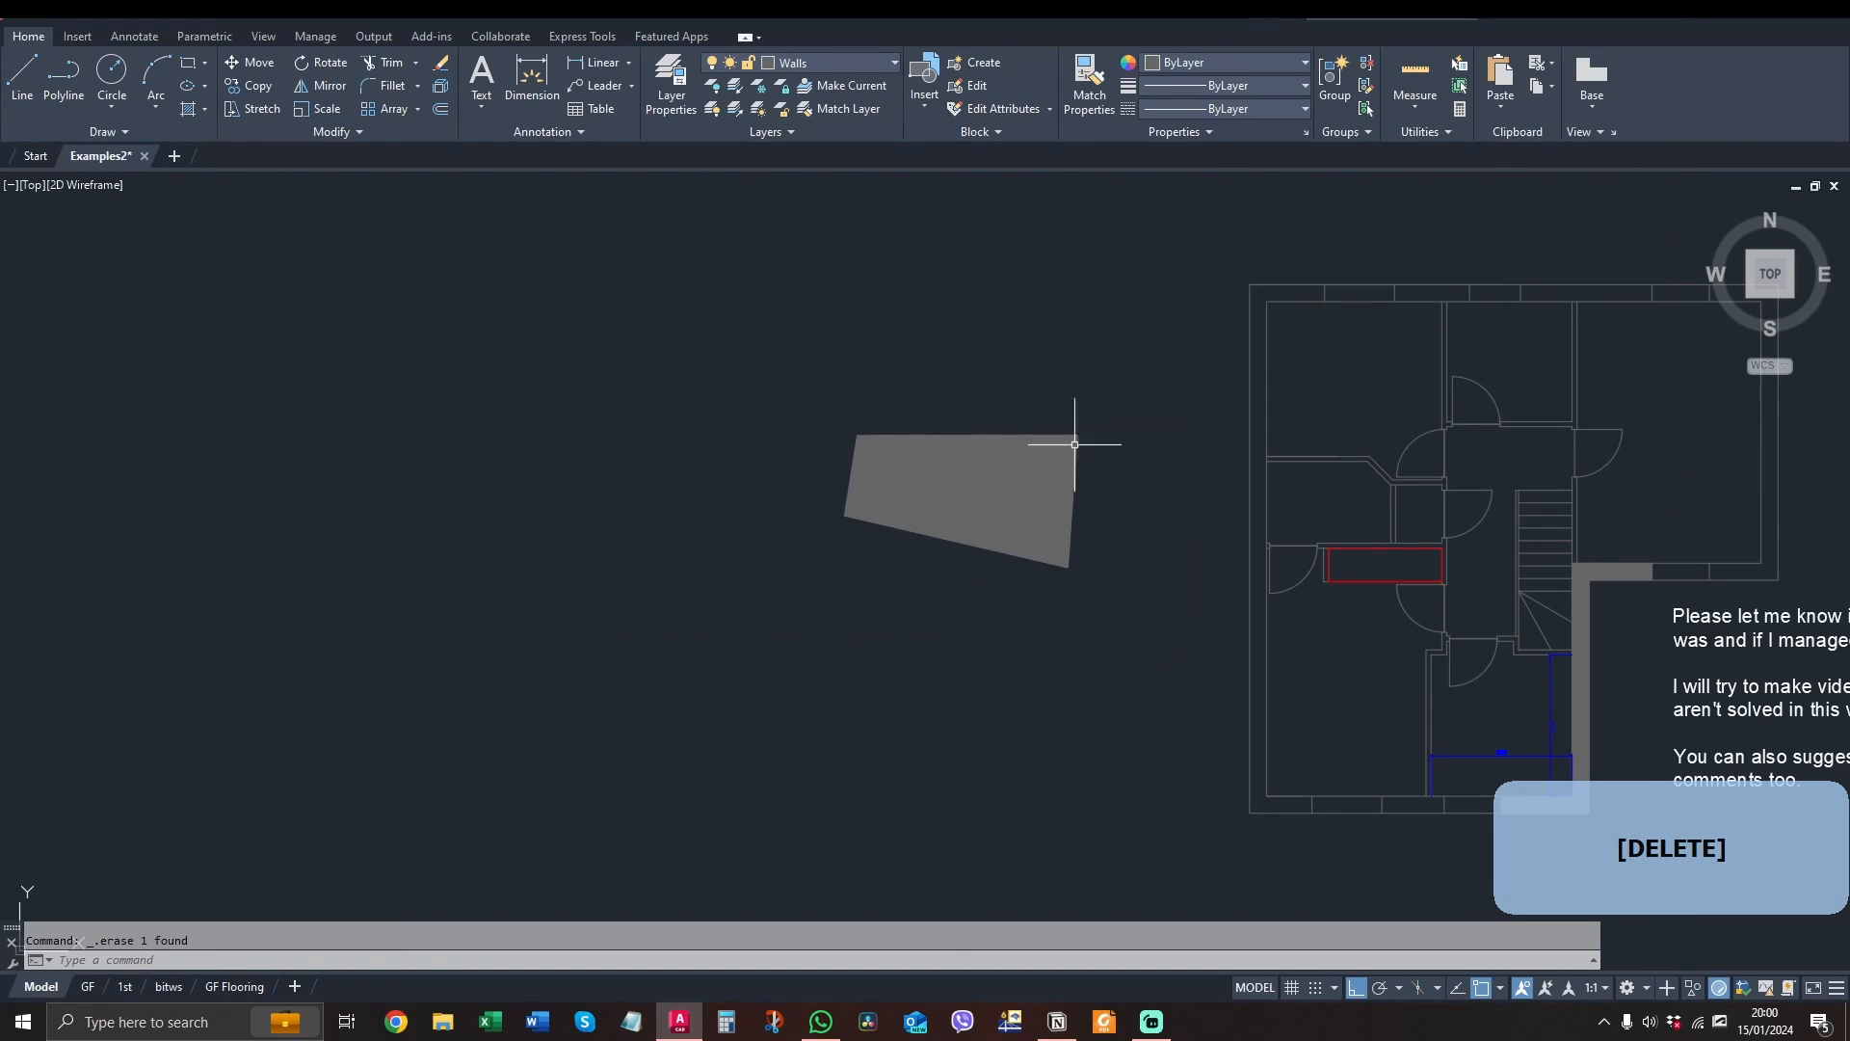
pyautogui.moveTo(1290, 500); pyautogui.dragTo(1051, 470, button='middle')
pyautogui.scroll(4, 848, 477)
pyautogui.scroll(-2, 1016, 500)
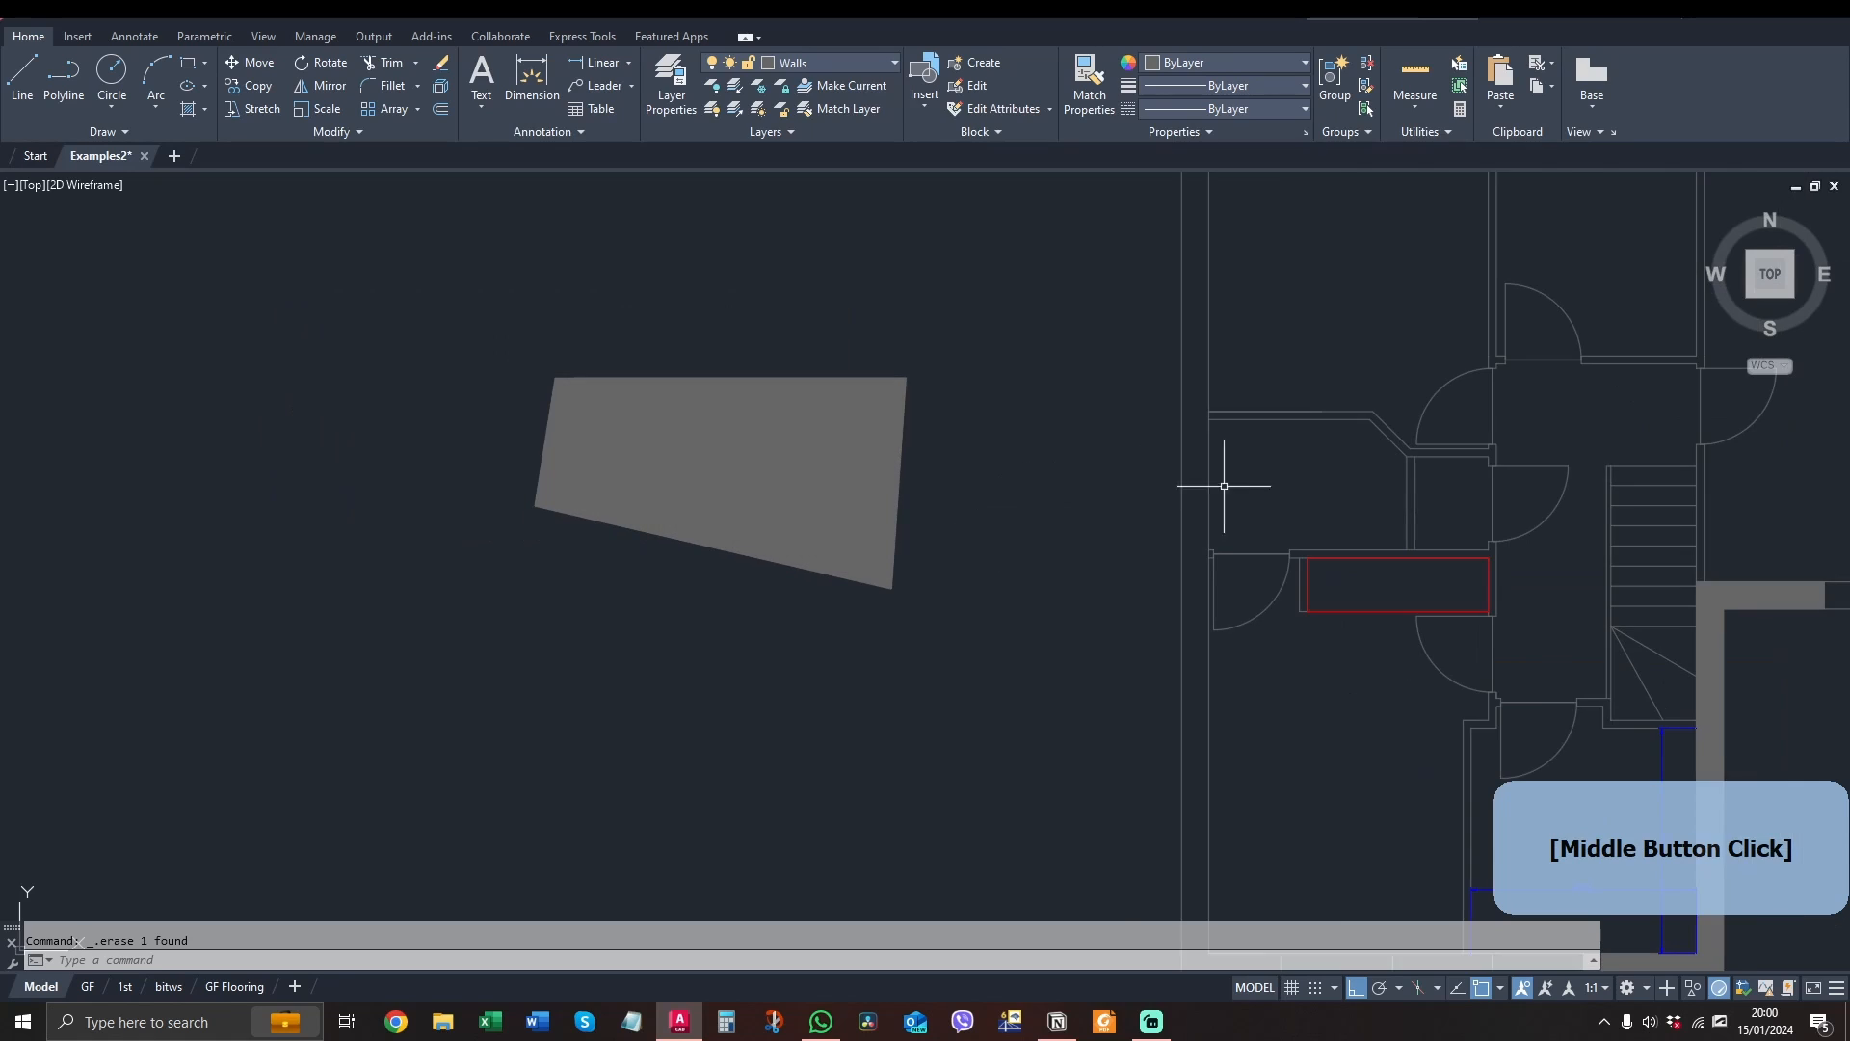
pyautogui.moveTo(1349, 488); pyautogui.dragTo(1086, 488, button='middle')
pyautogui.scroll(2, 1287, 460)
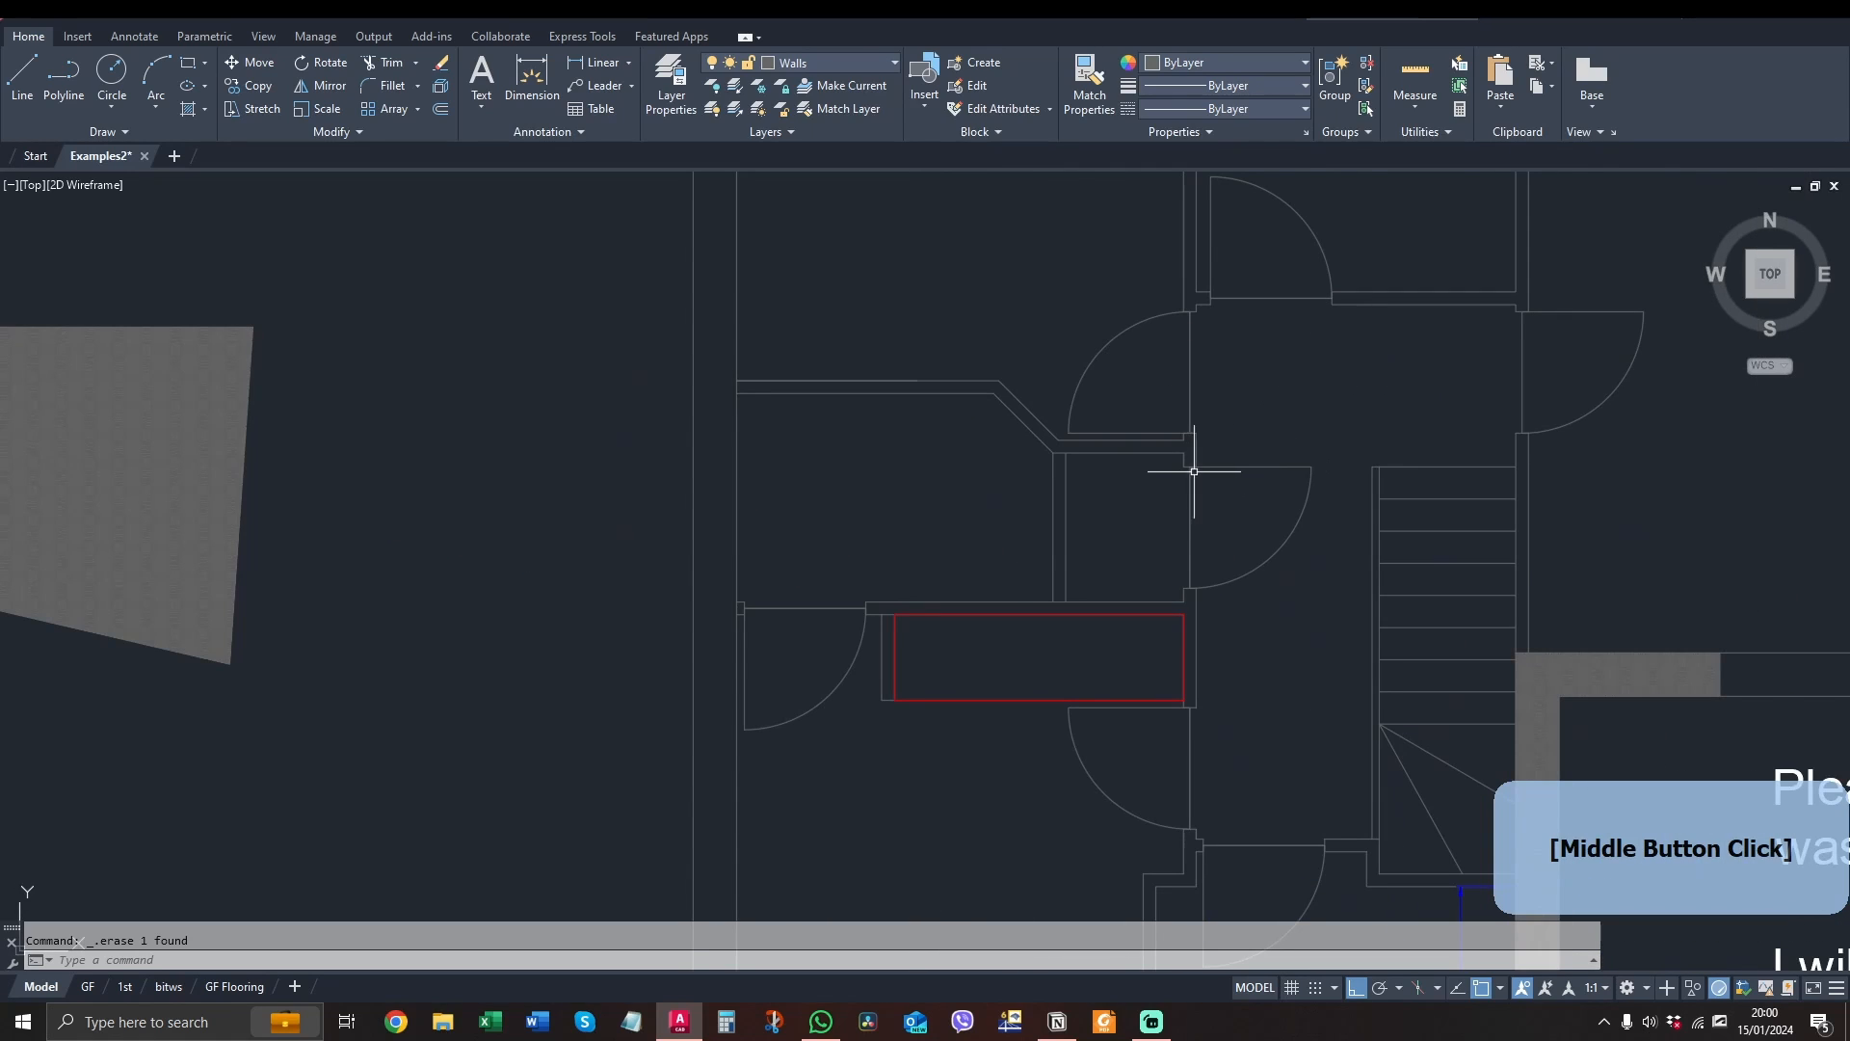
pyautogui.scroll(-2, 1148, 447)
pyautogui.moveTo(1218, 414); pyautogui.dragTo(1165, 409, button='middle')
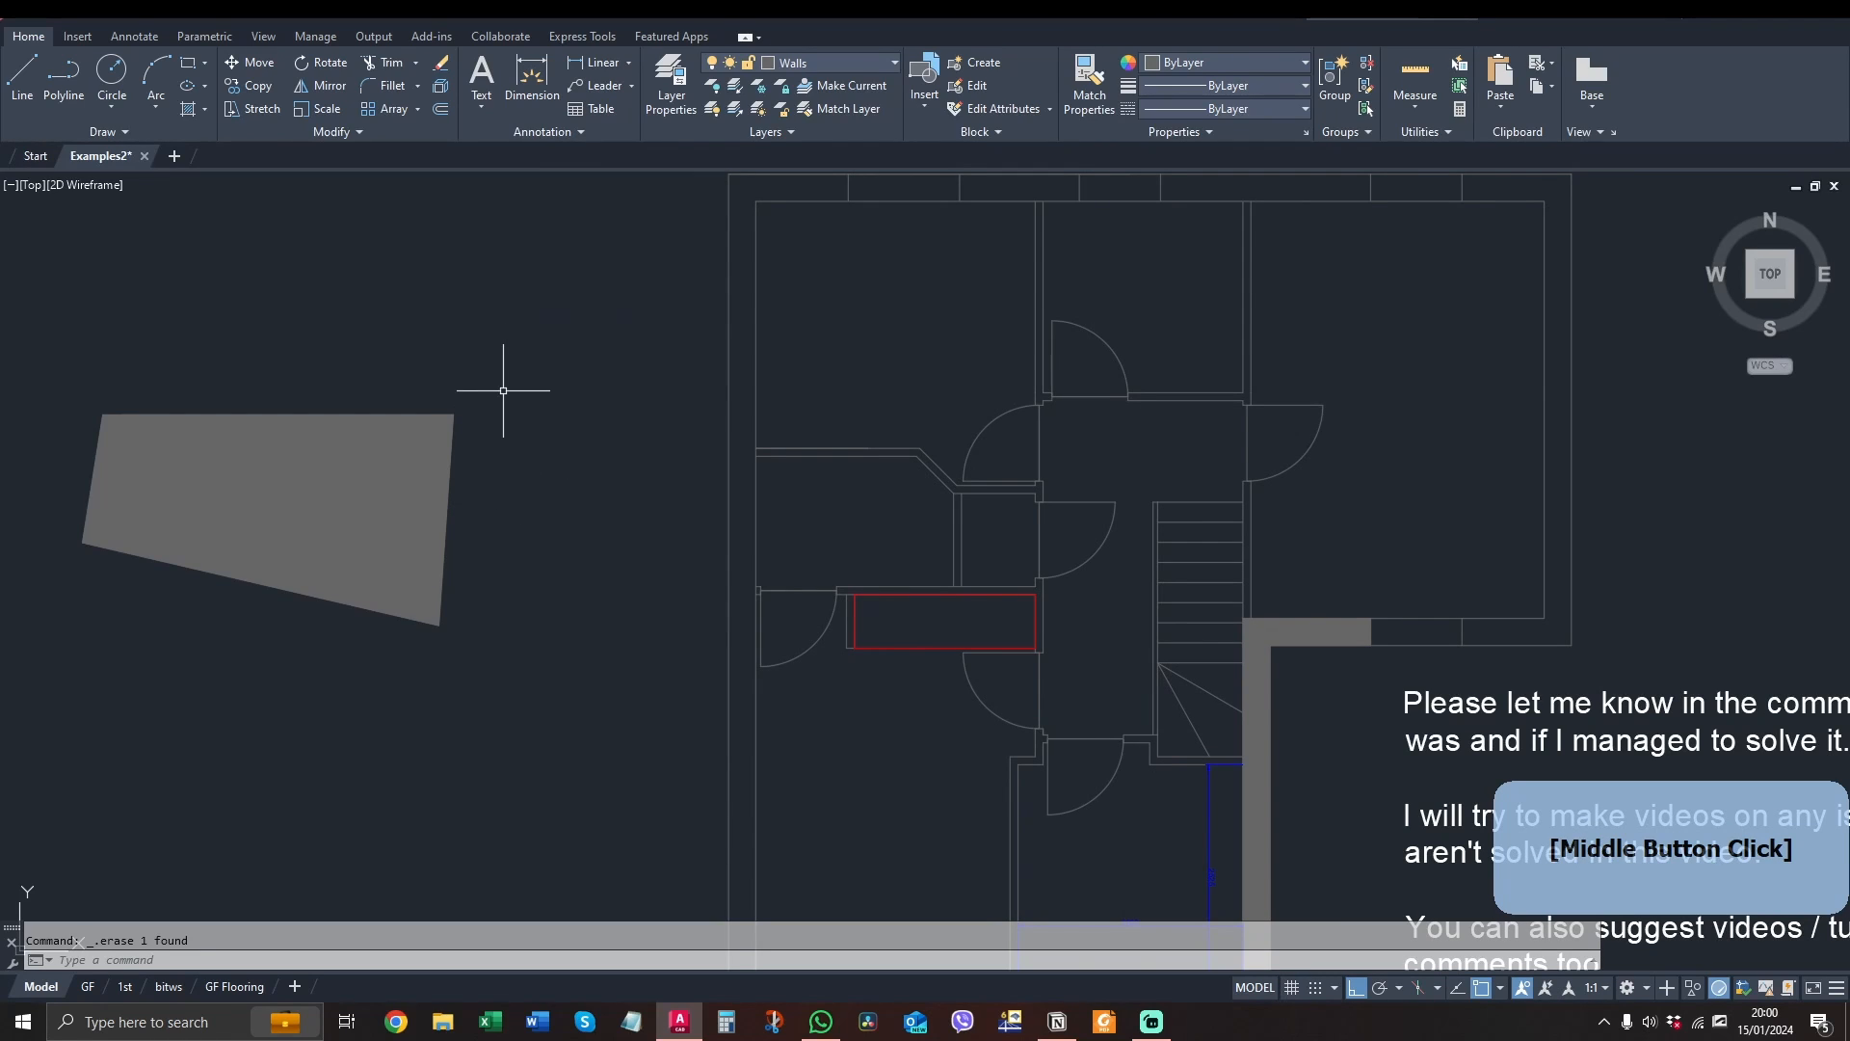
# Regenerate the whole drawing with REGENALL
pyautogui.write('re')
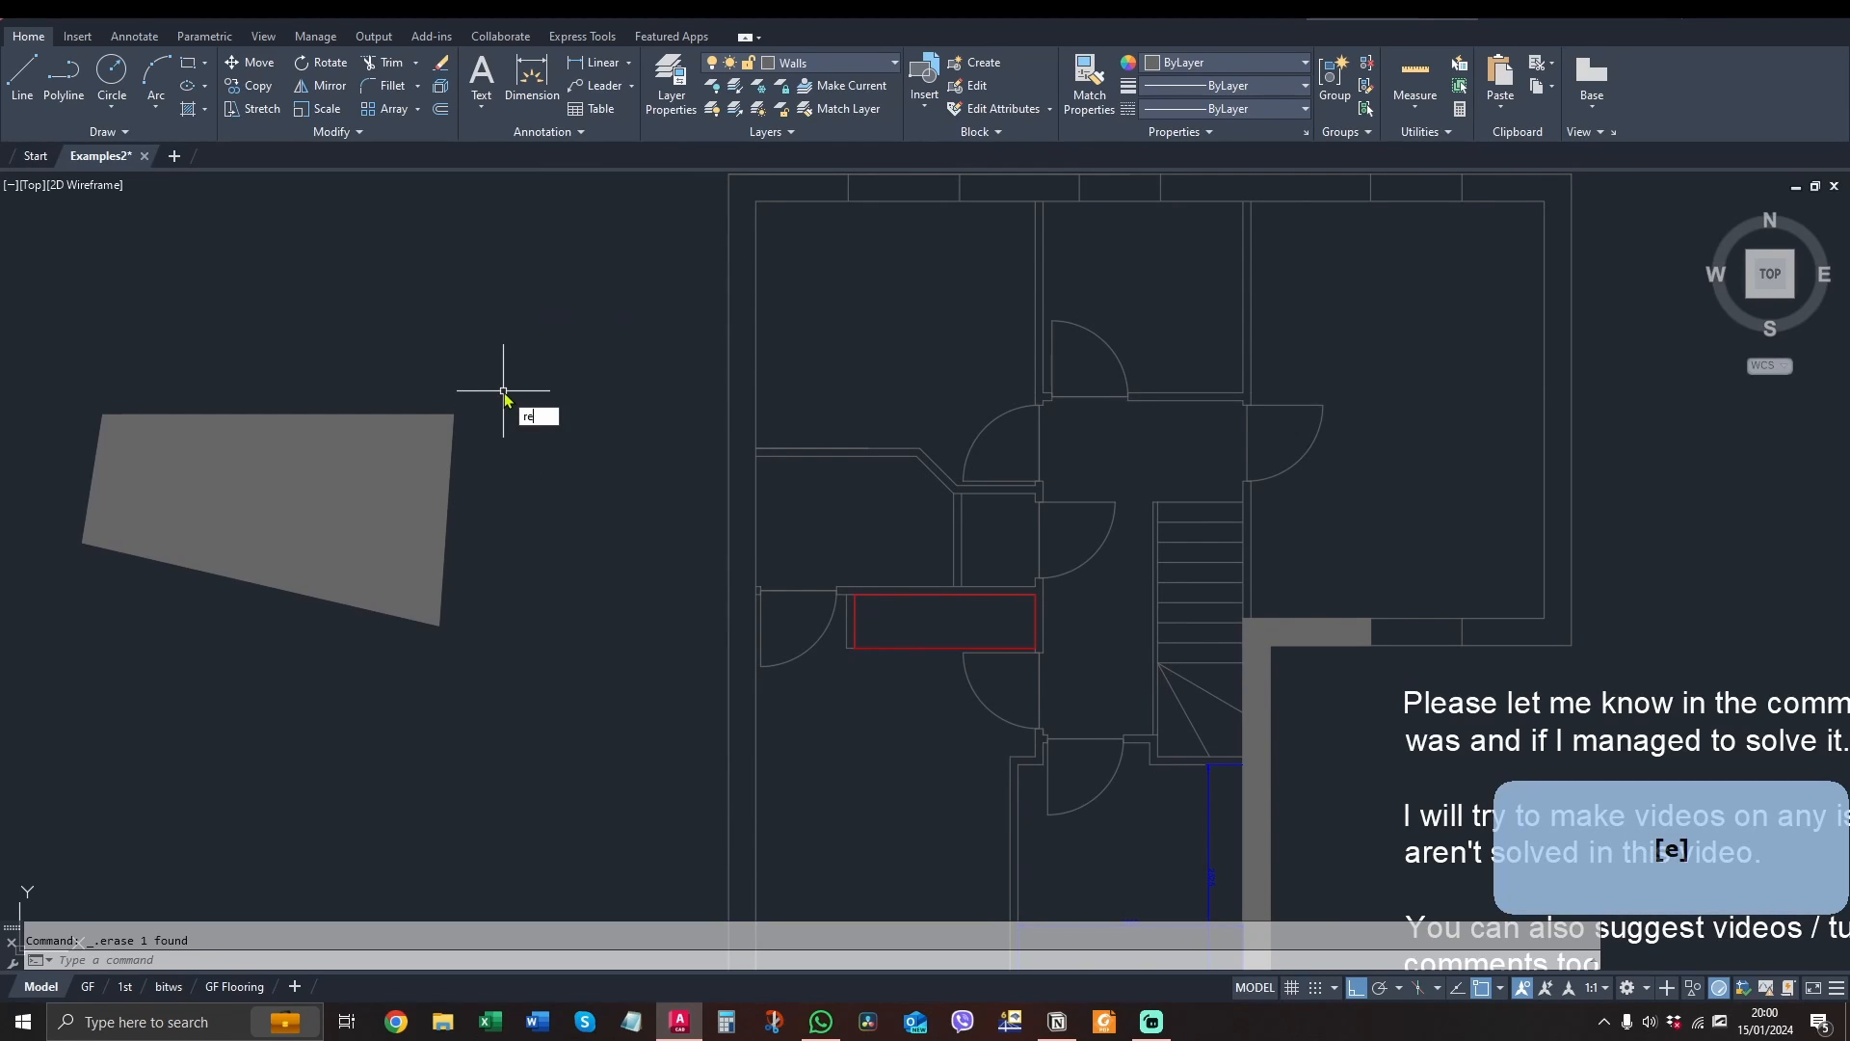
pyautogui.write('gena')
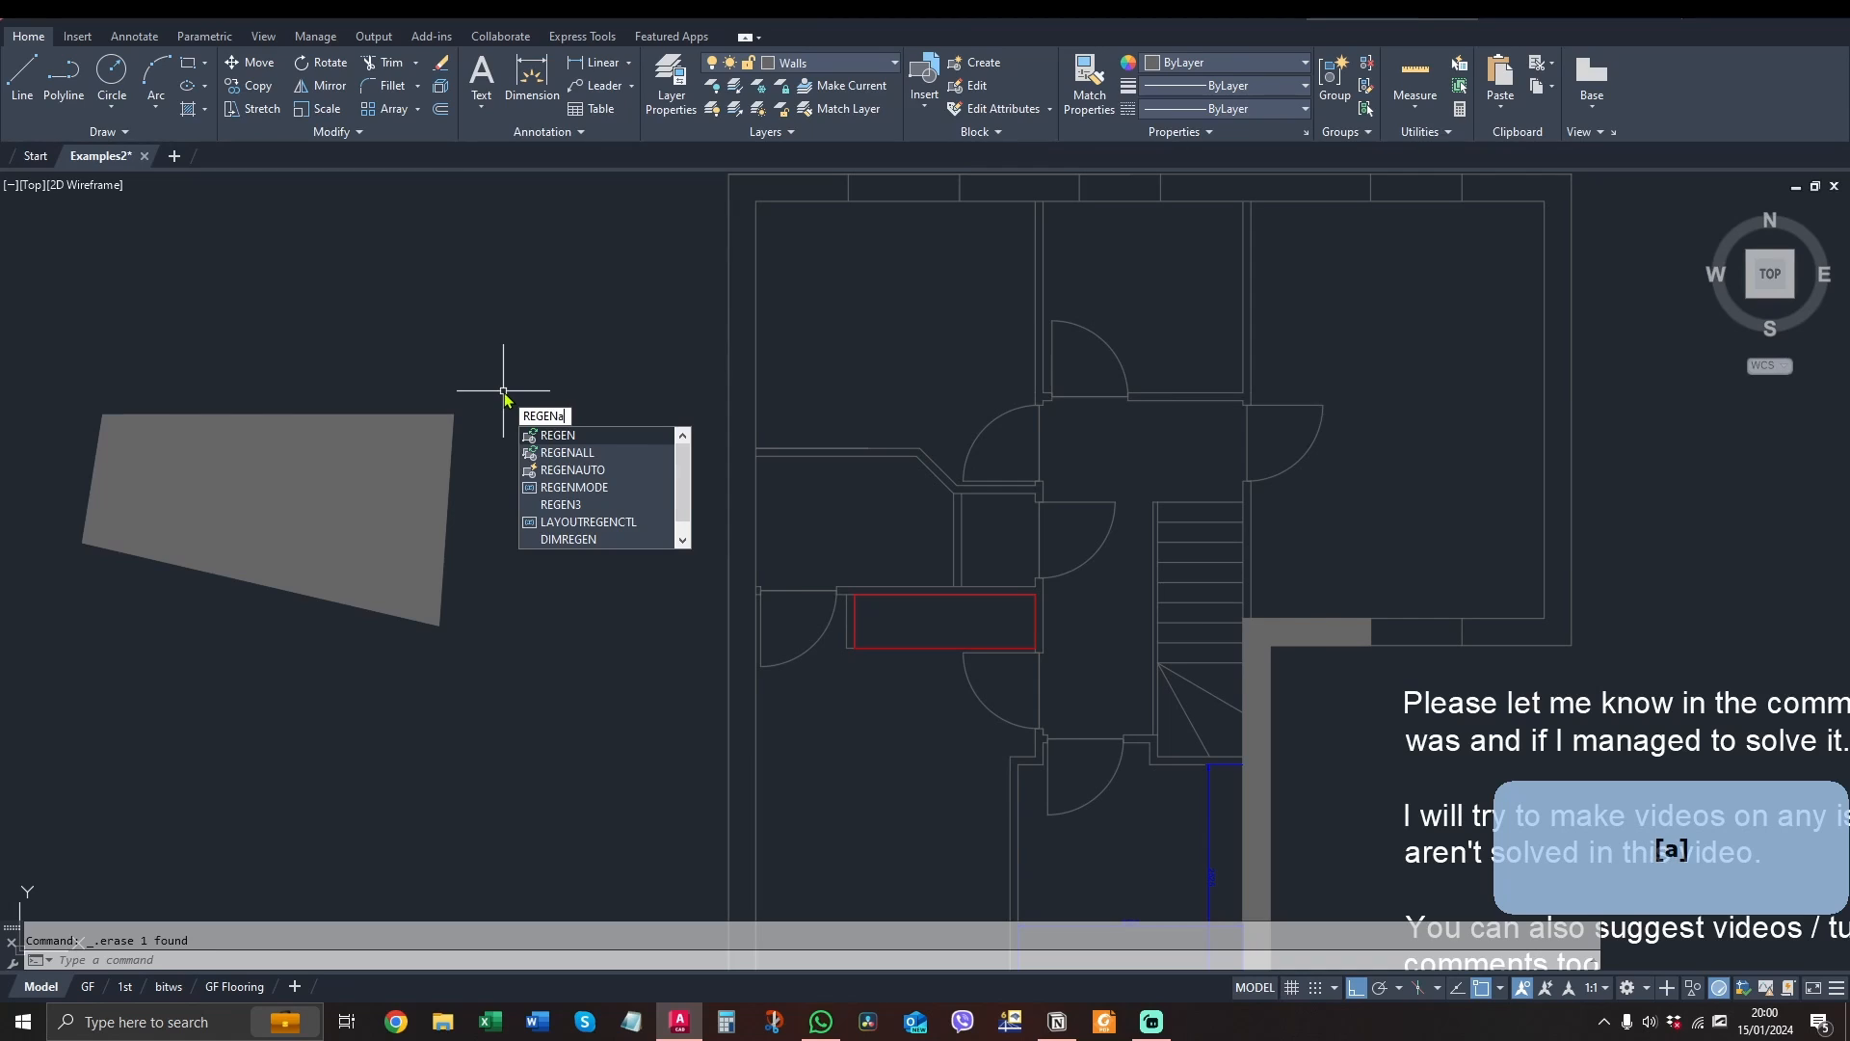
pyautogui.write('ll')
pyautogui.press('Return')
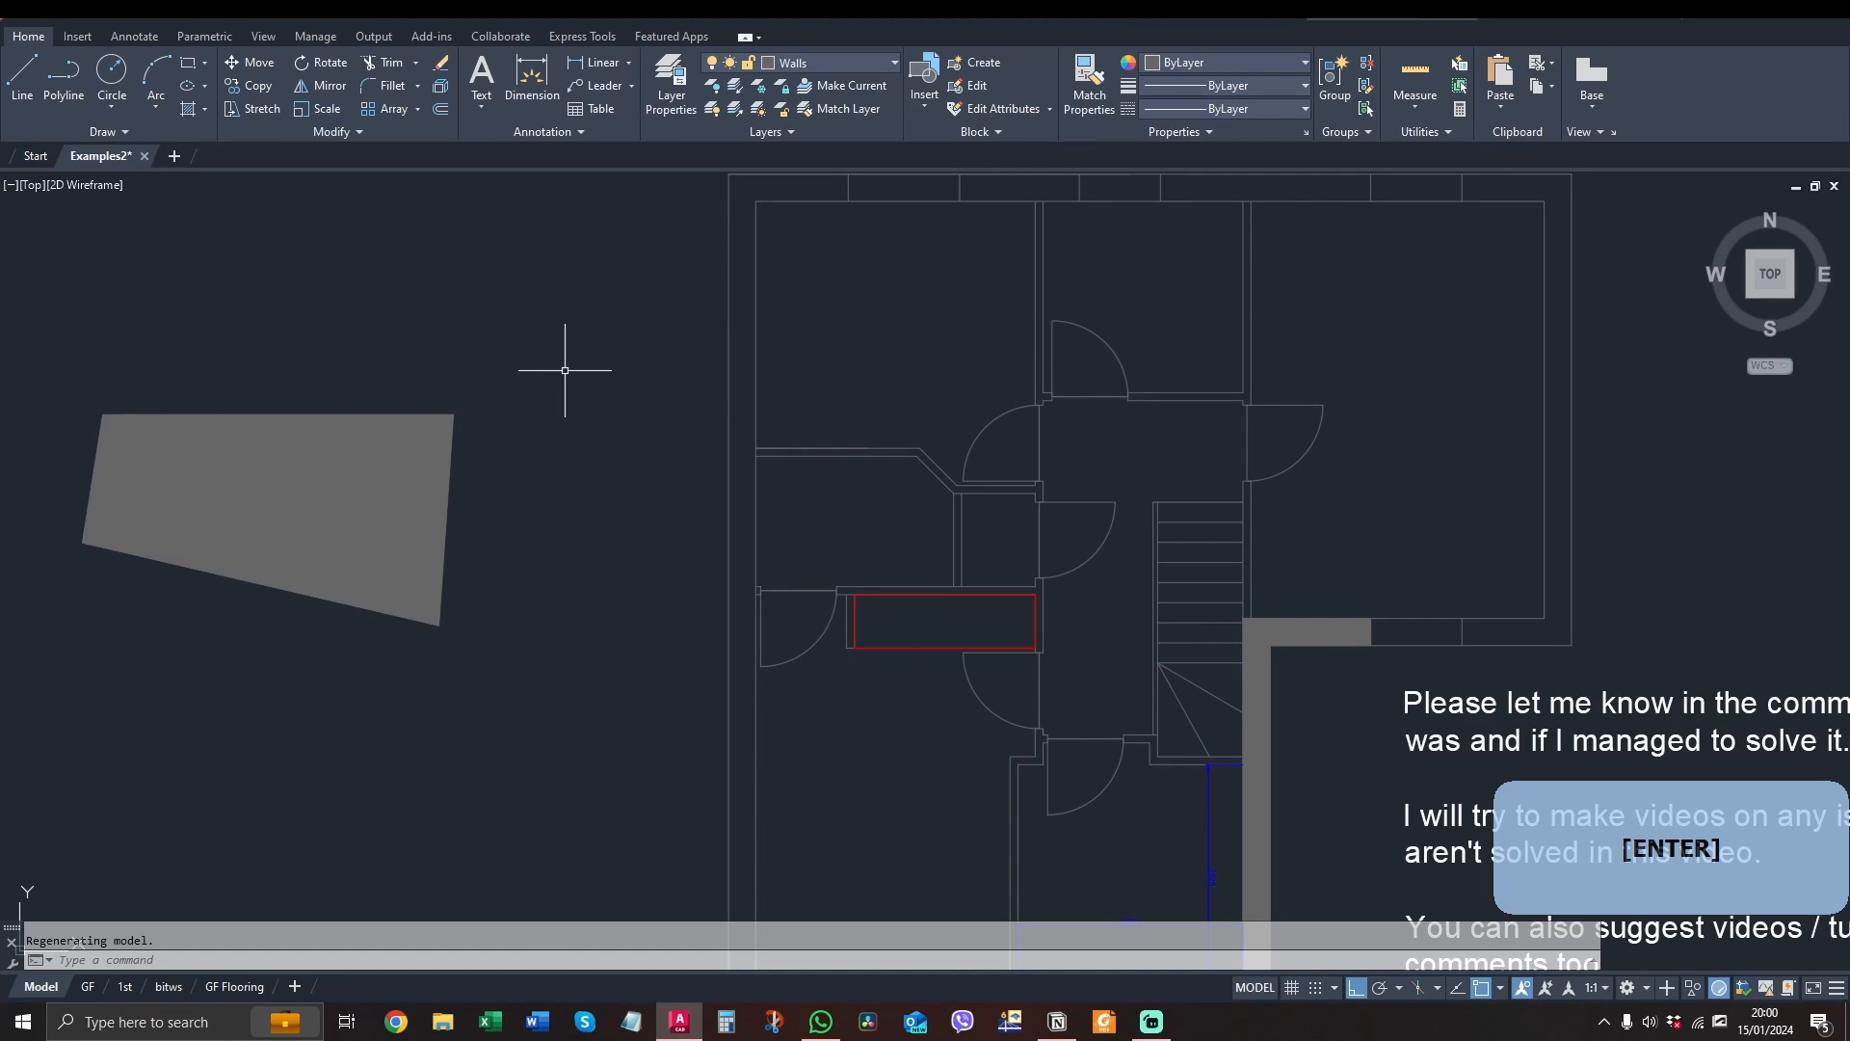
pyautogui.moveTo(479, 415); pyautogui.dragTo(552, 363, button='middle')
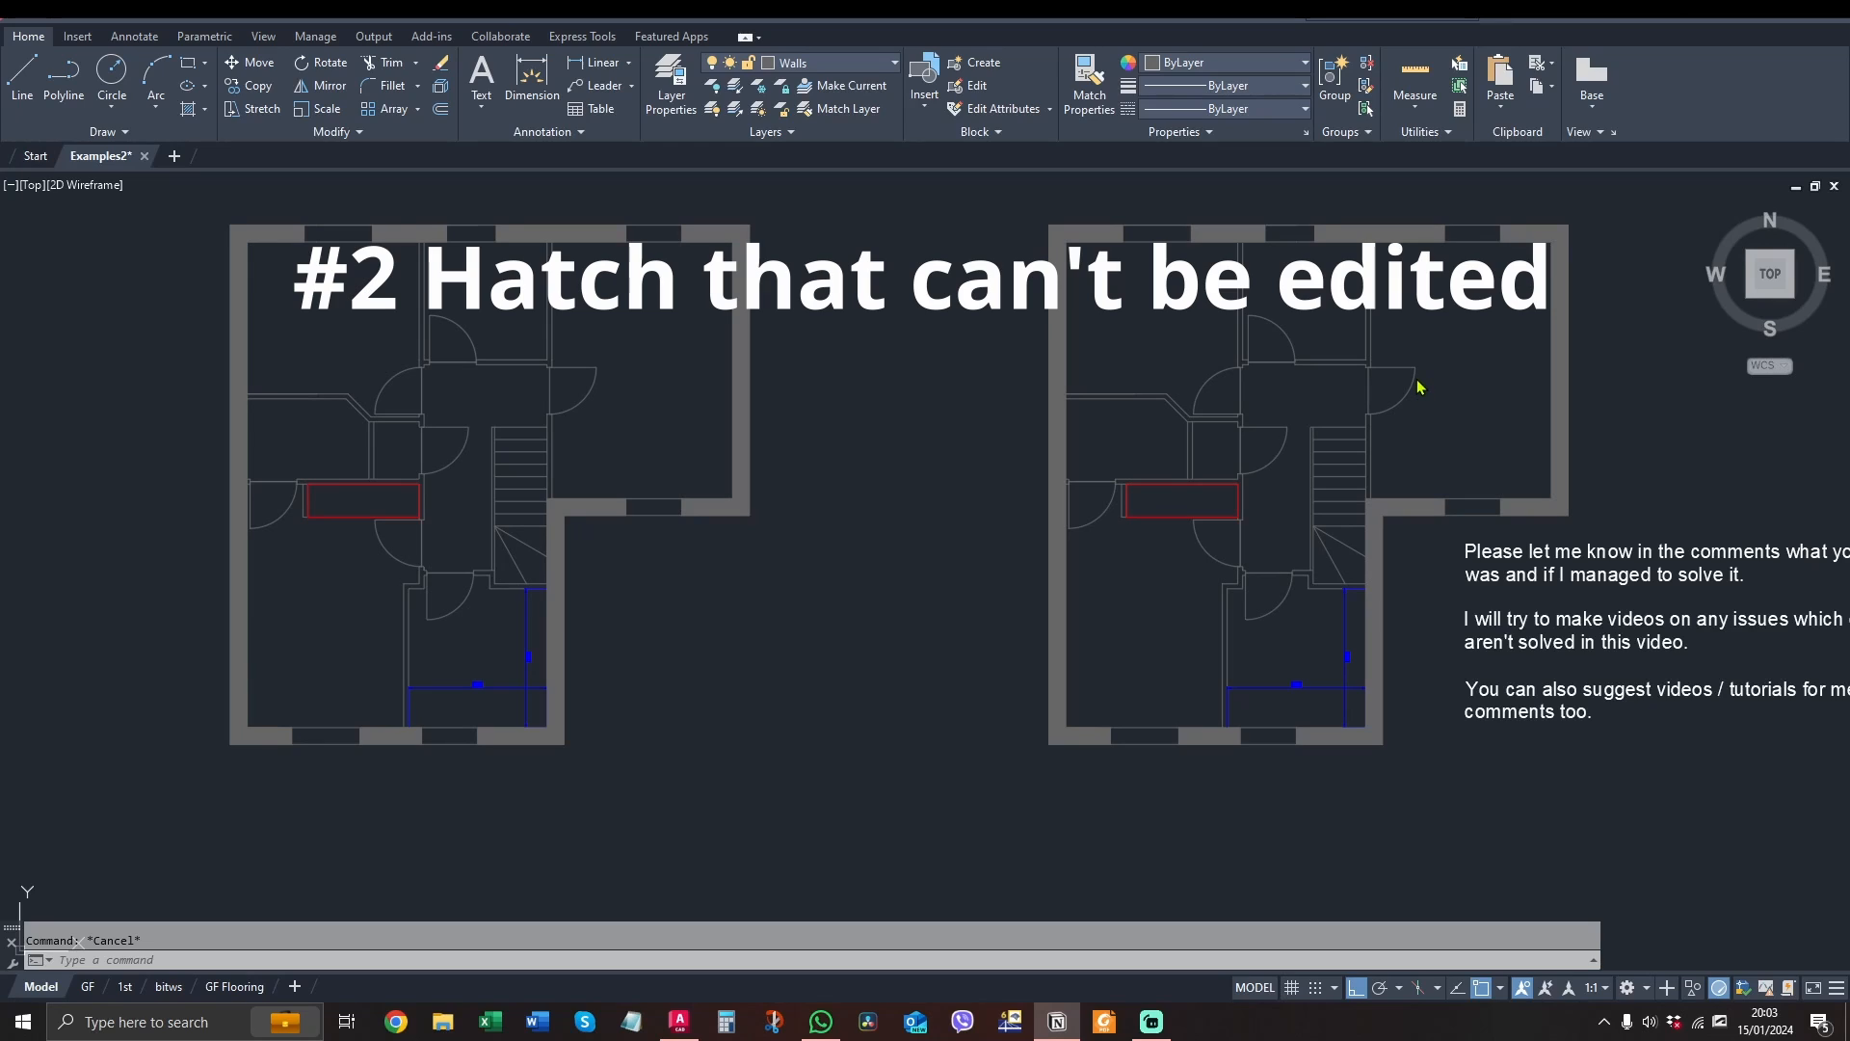
# Select the two exterior wall hatches of the left floor plan to examine their editing options and grips, and deselect them
pyautogui.click(811, 318)
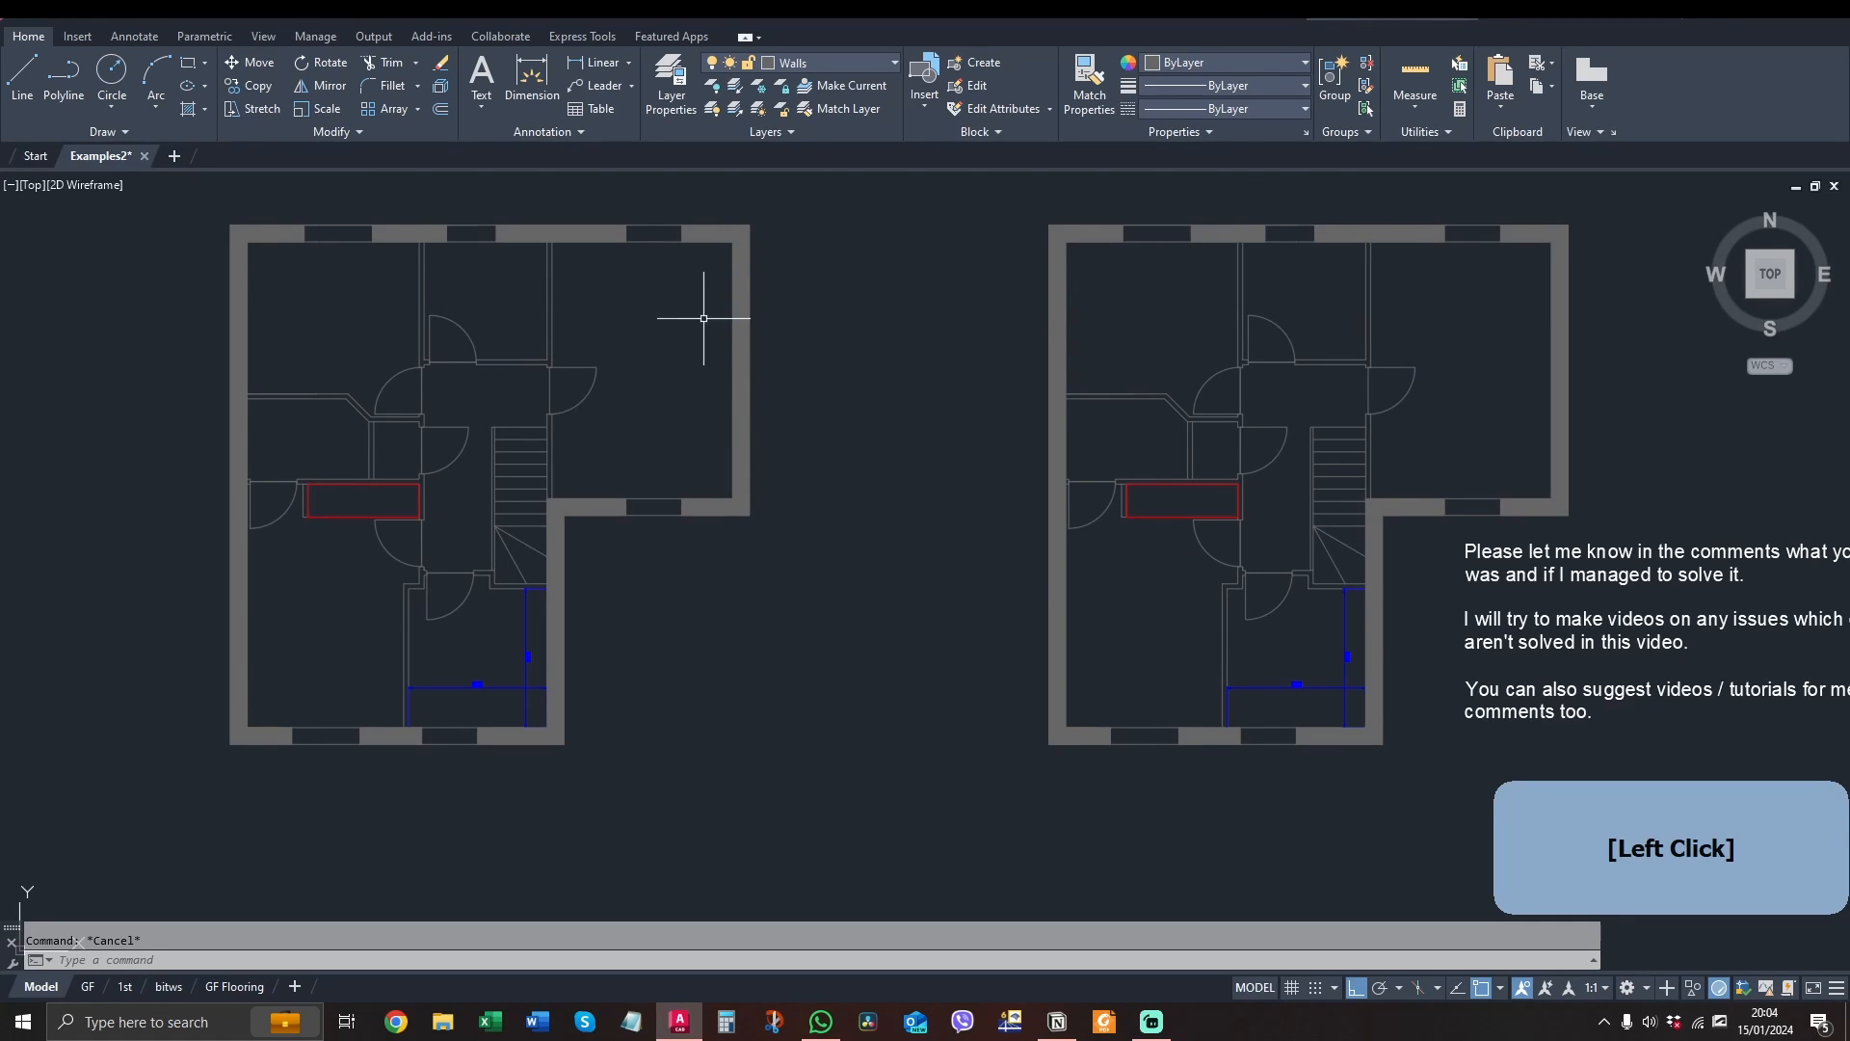
pyautogui.click(744, 284)
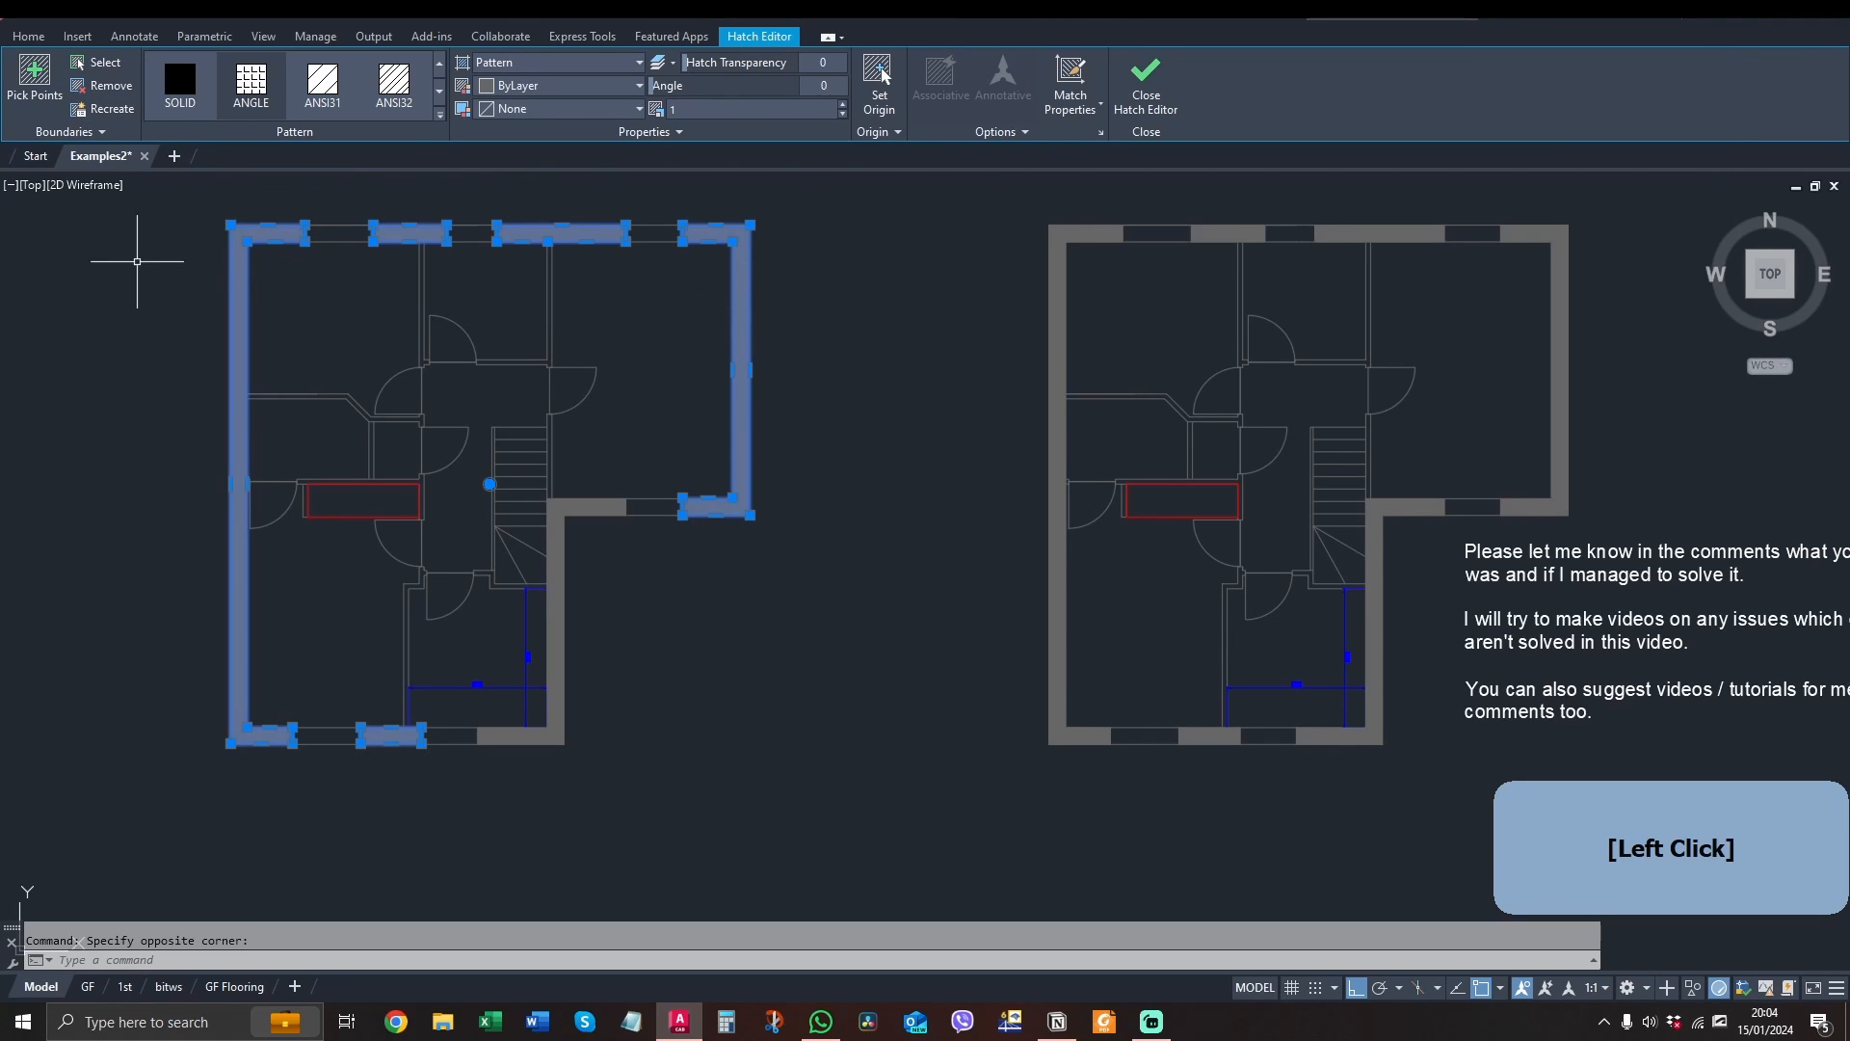
pyautogui.click(544, 735)
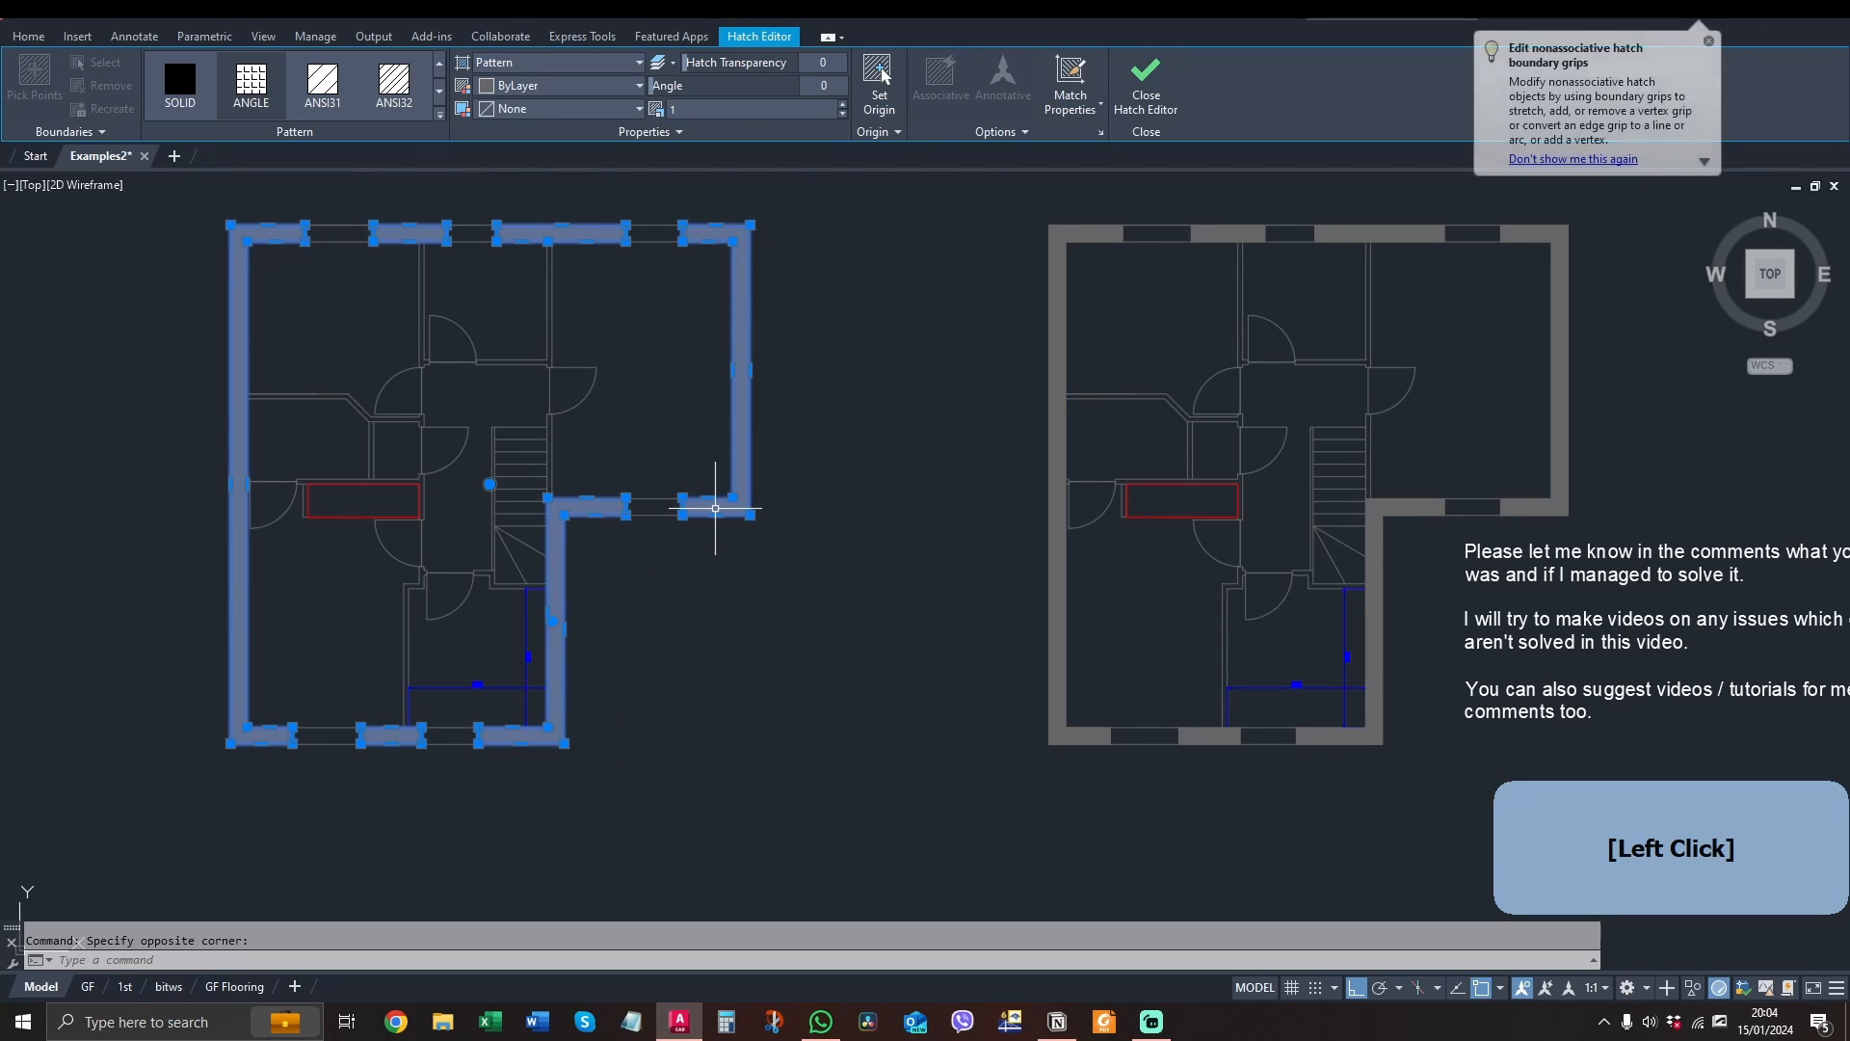
pyautogui.press('Escape')
# Delete the larger exterior wall hatch of the left floor plan and undo the deletion
pyautogui.click(758, 258)
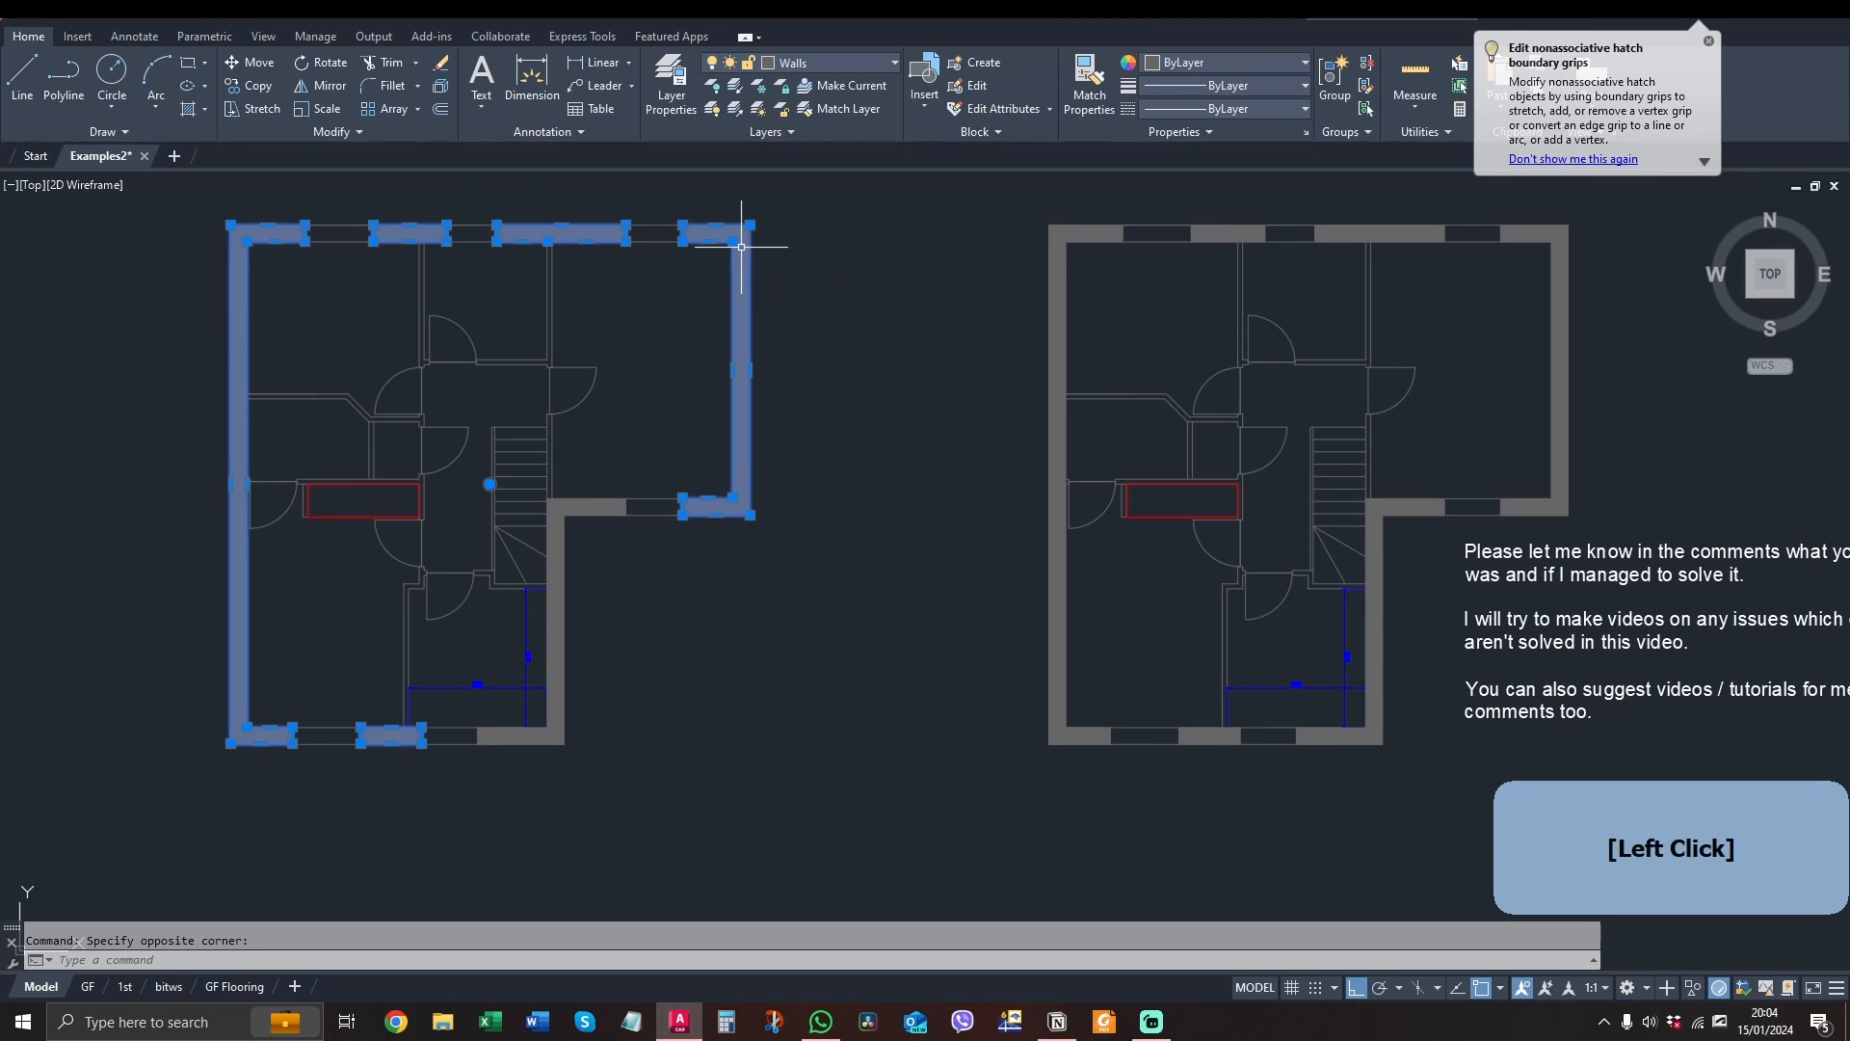
pyautogui.press('Delete')
pyautogui.press('u')
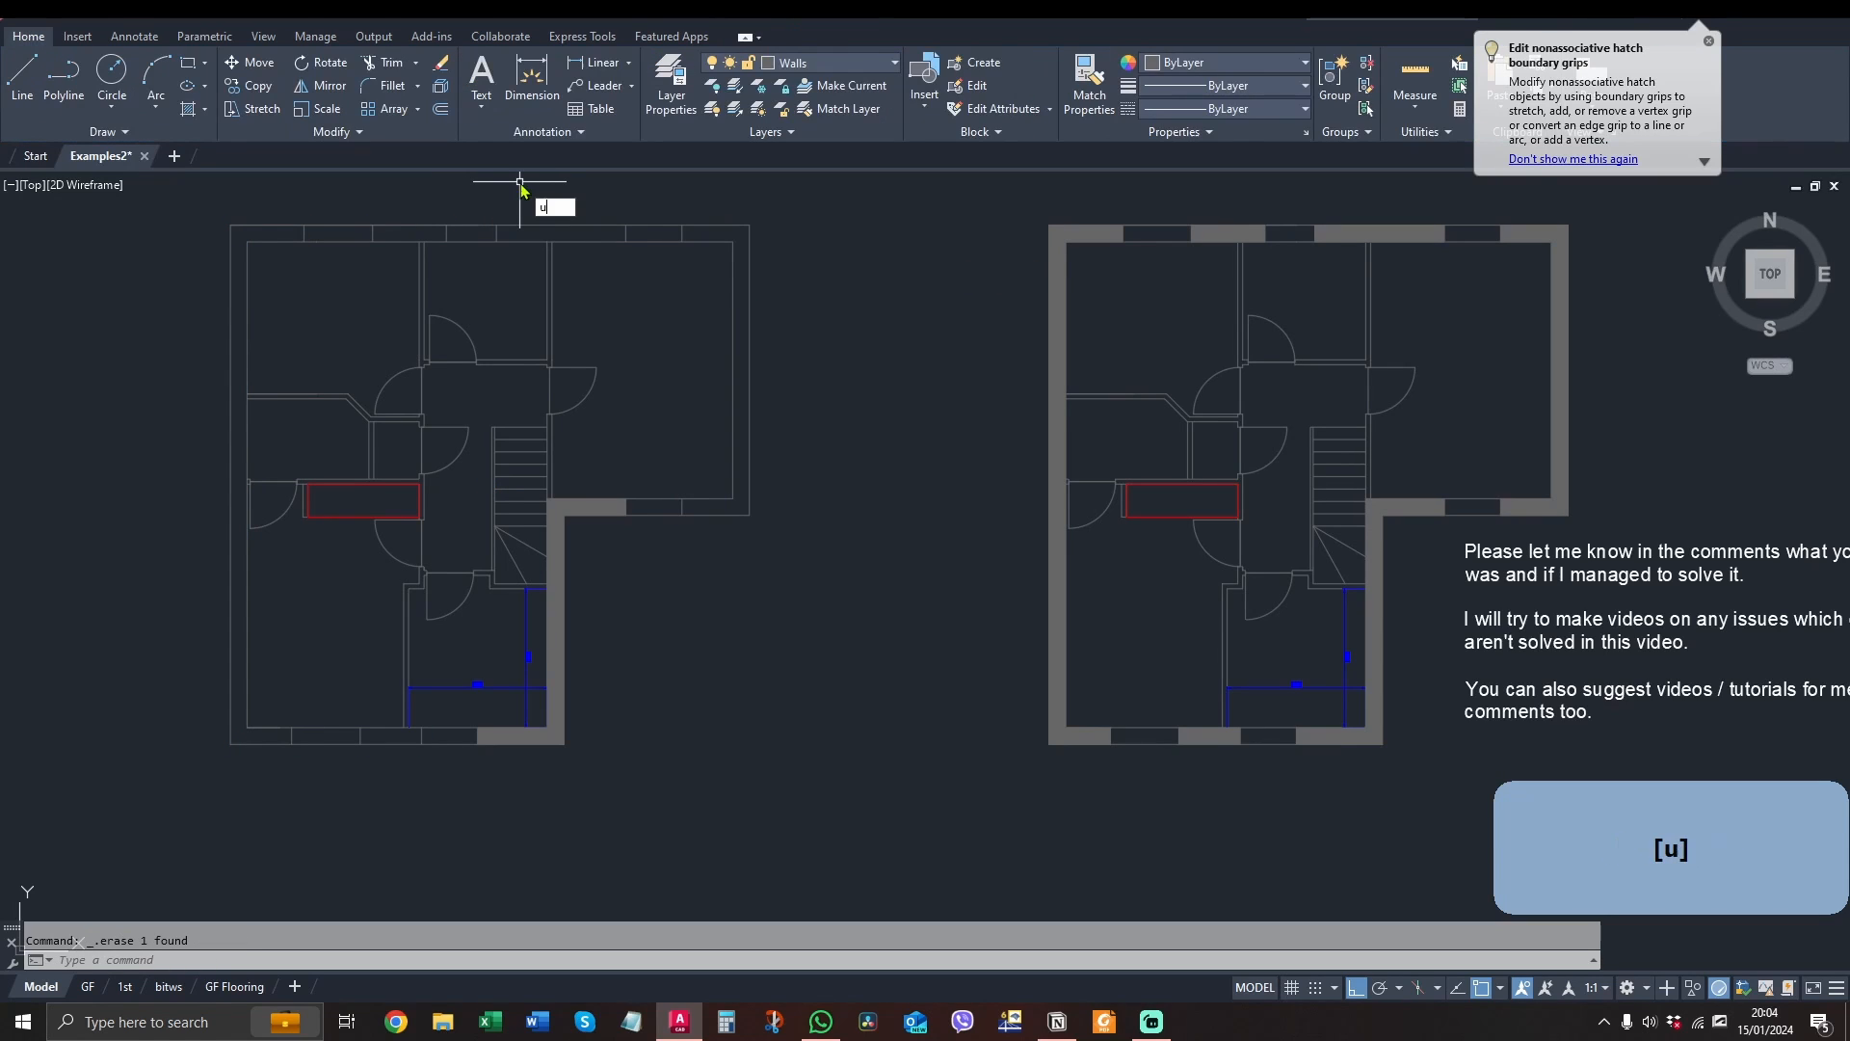
pyautogui.press('space')
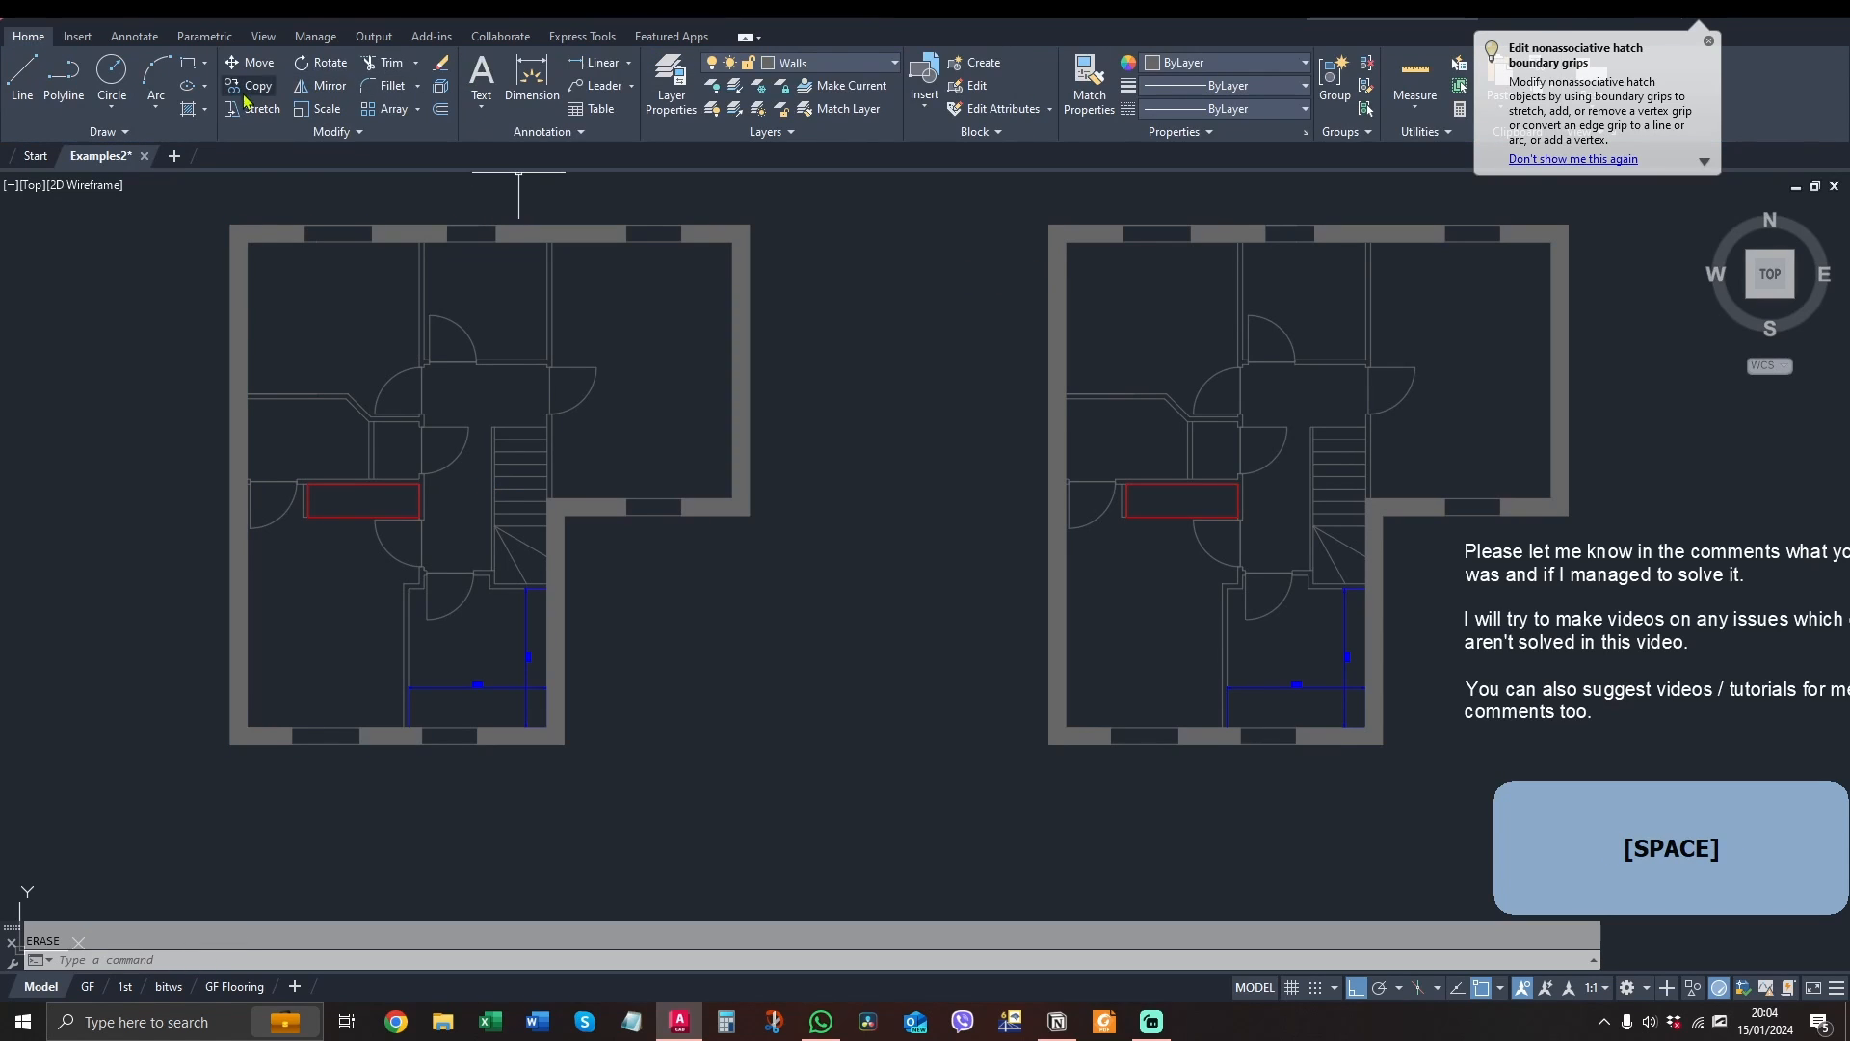
# Try to apply the SOLID pattern to the left floor plan's larger exterior wall hatch
pyautogui.click(401, 230)
pyautogui.click(181, 81)
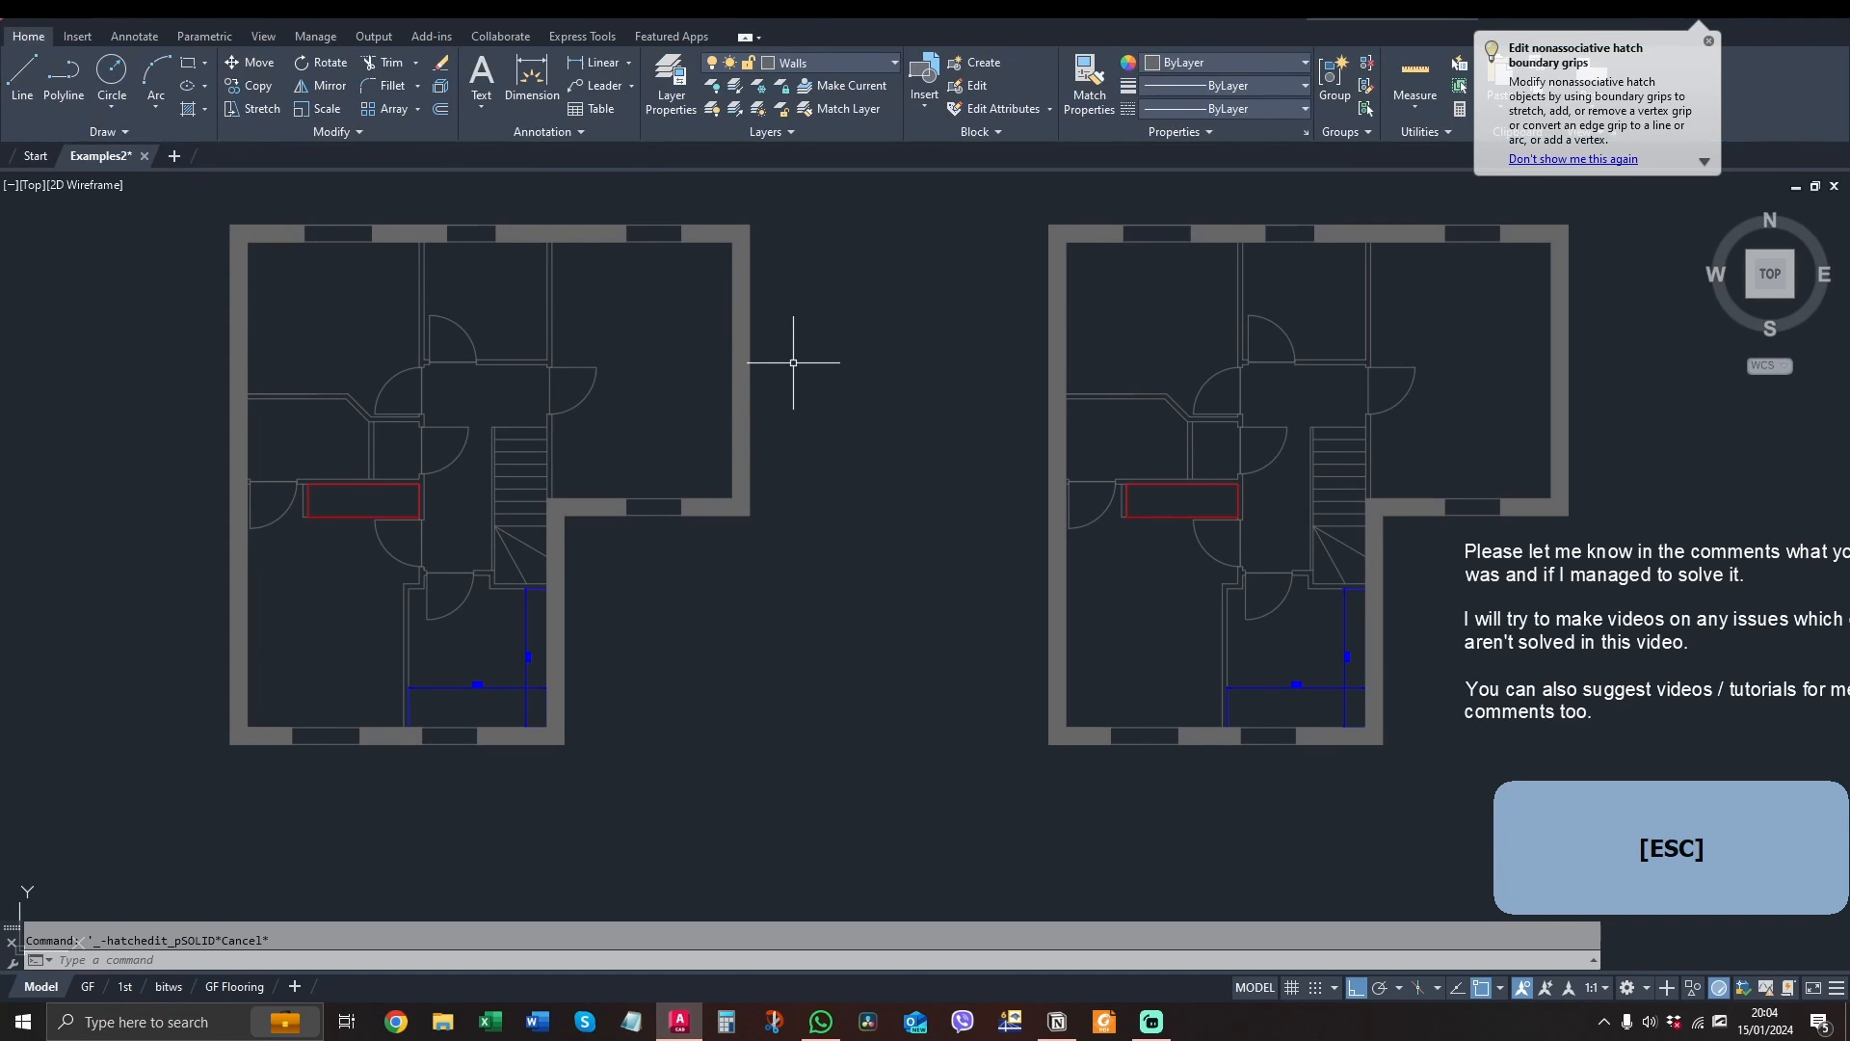
# Try to open the right floor plan's exterior wall hatch for editing
pyautogui.click(1113, 236)
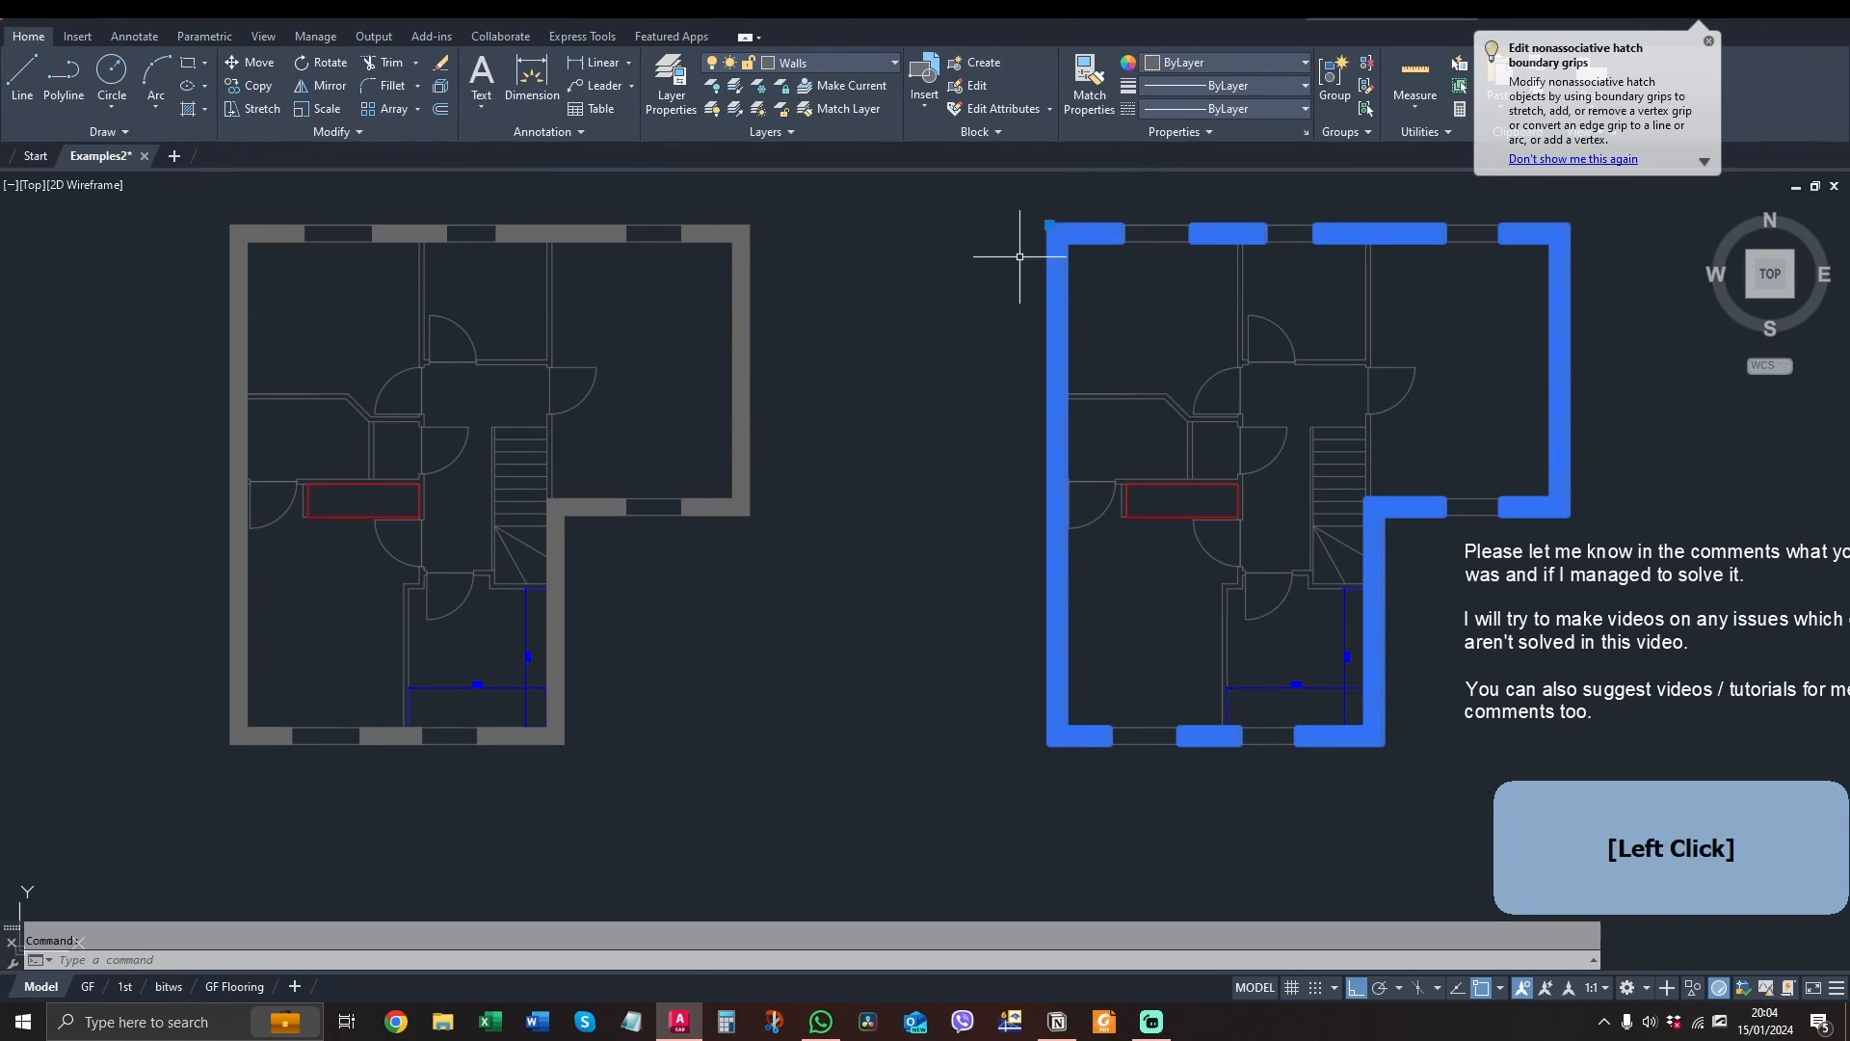
pyautogui.moveTo(1301, 392)
pyautogui.mouseDown(button='middle')
pyautogui.moveTo(1084, 395)
pyautogui.moveTo(1069, 419)
pyautogui.mouseUp(button='middle')
pyautogui.click(860, 253)
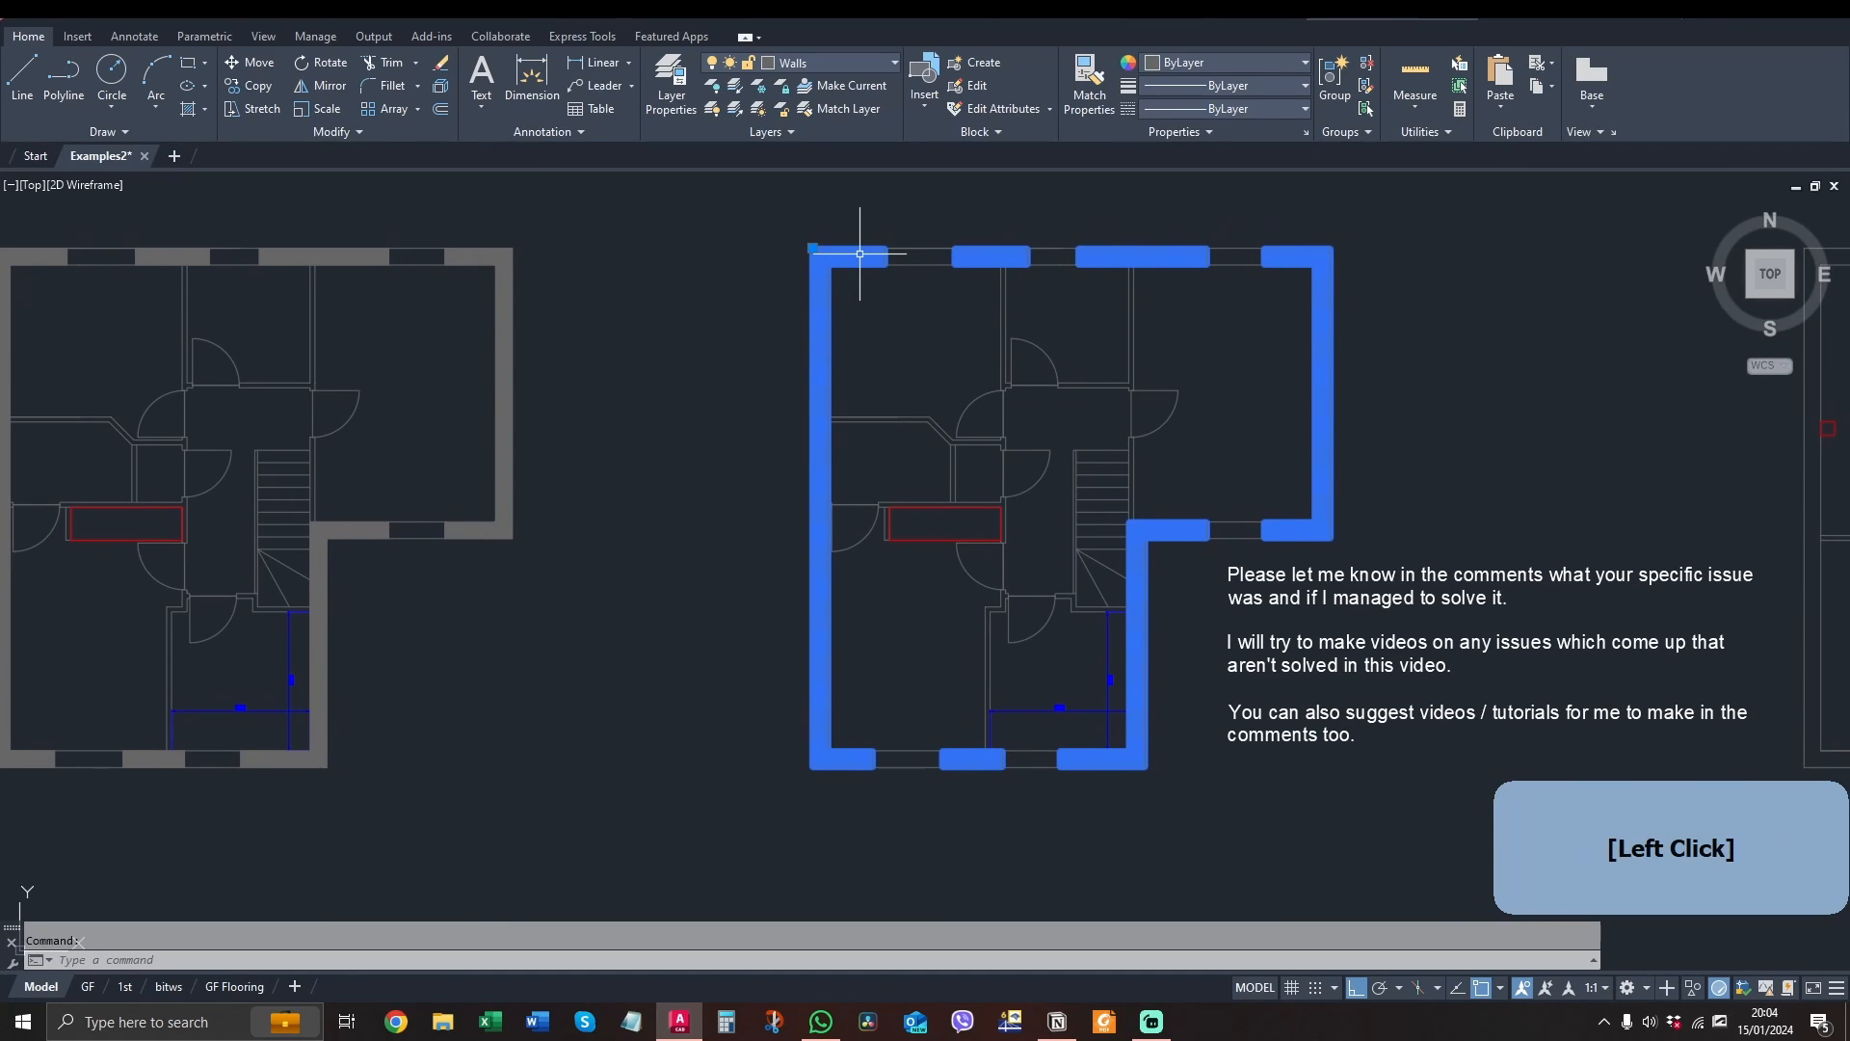
pyautogui.doubleClick(860, 256)
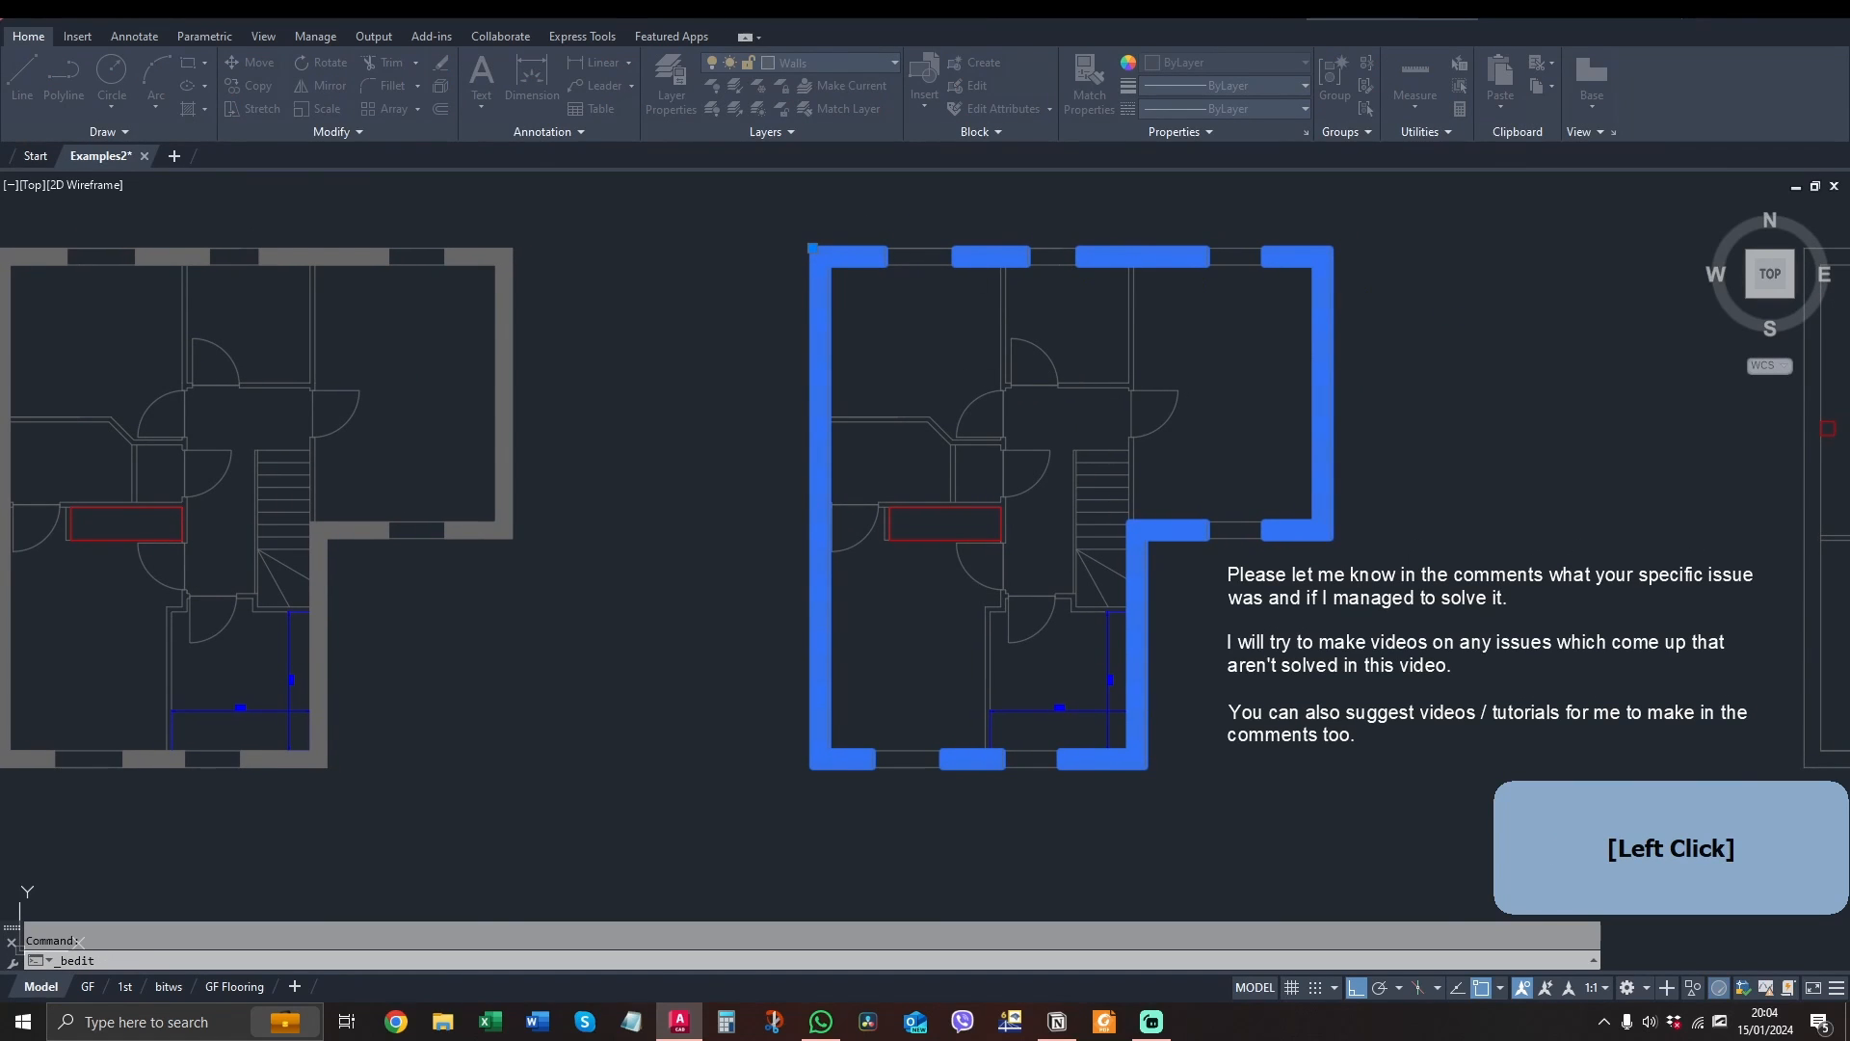
# Delete the right floor plan's exterior wall hatch and undo the deletion
pyautogui.click(879, 258)
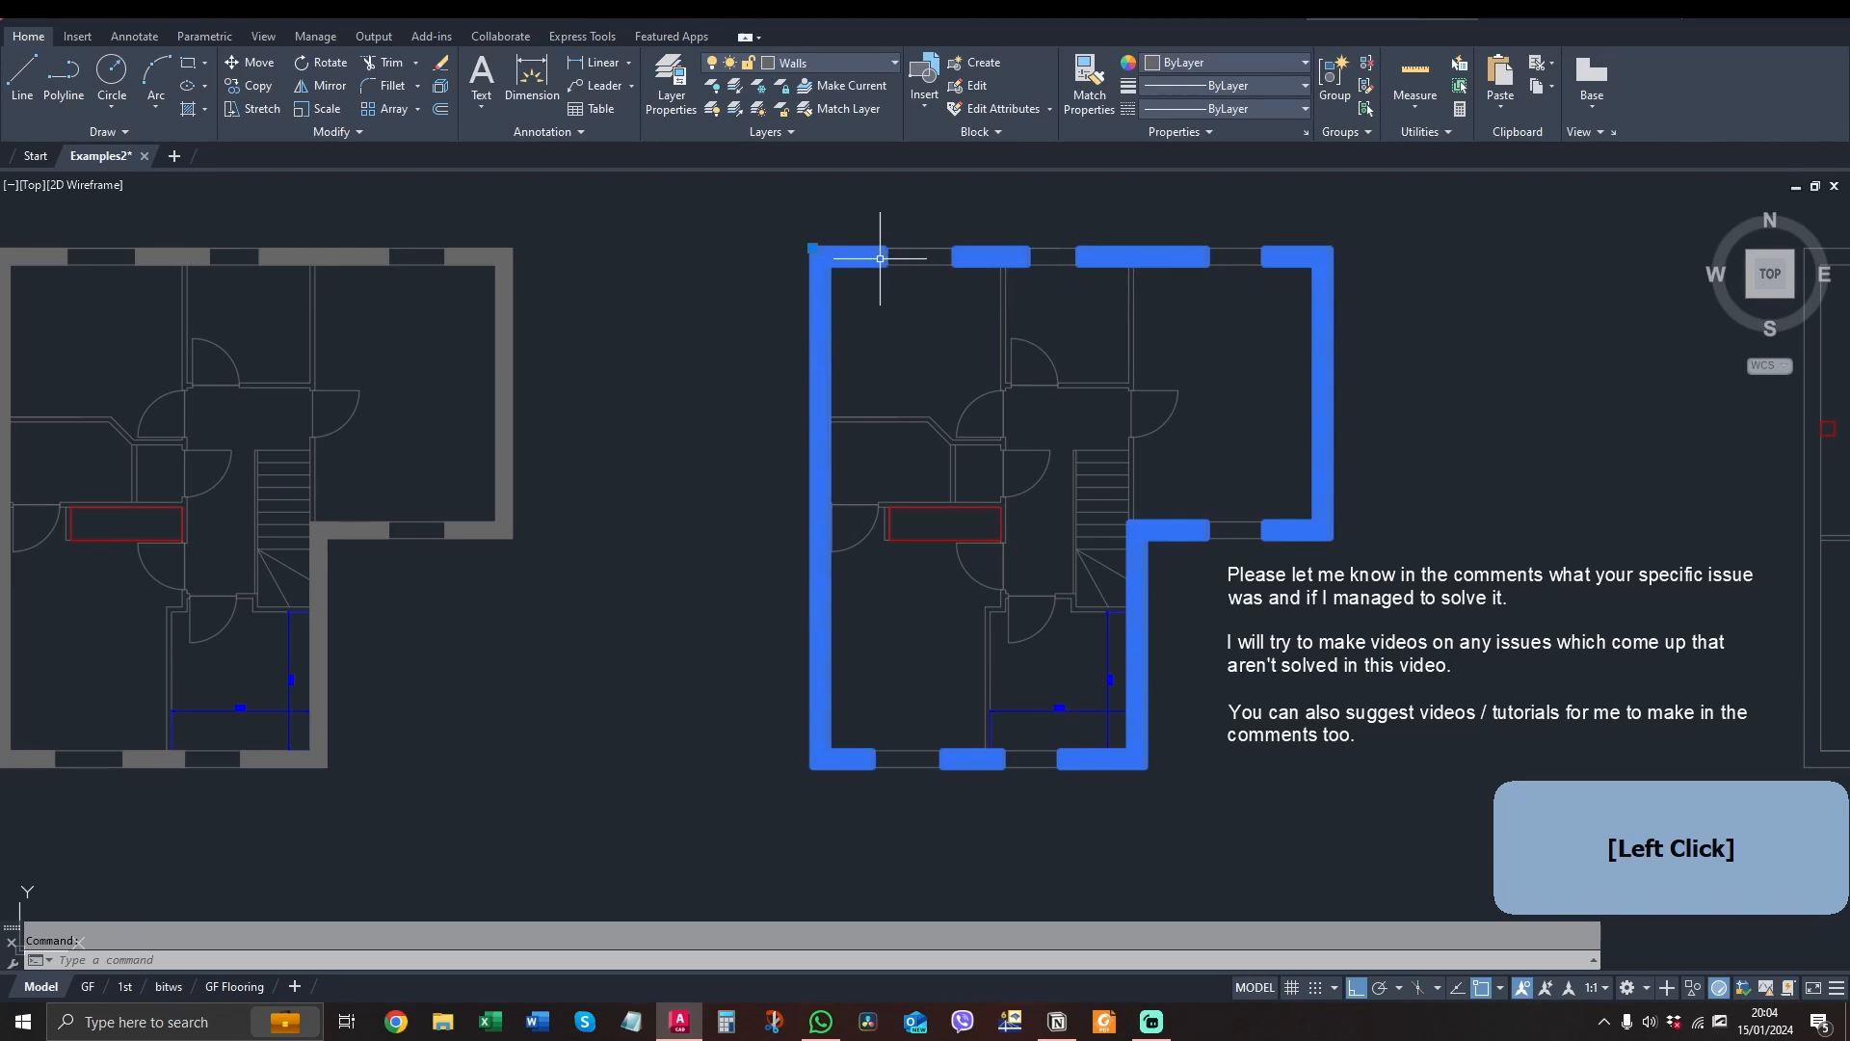
pyautogui.press('Delete')
pyautogui.press('space')
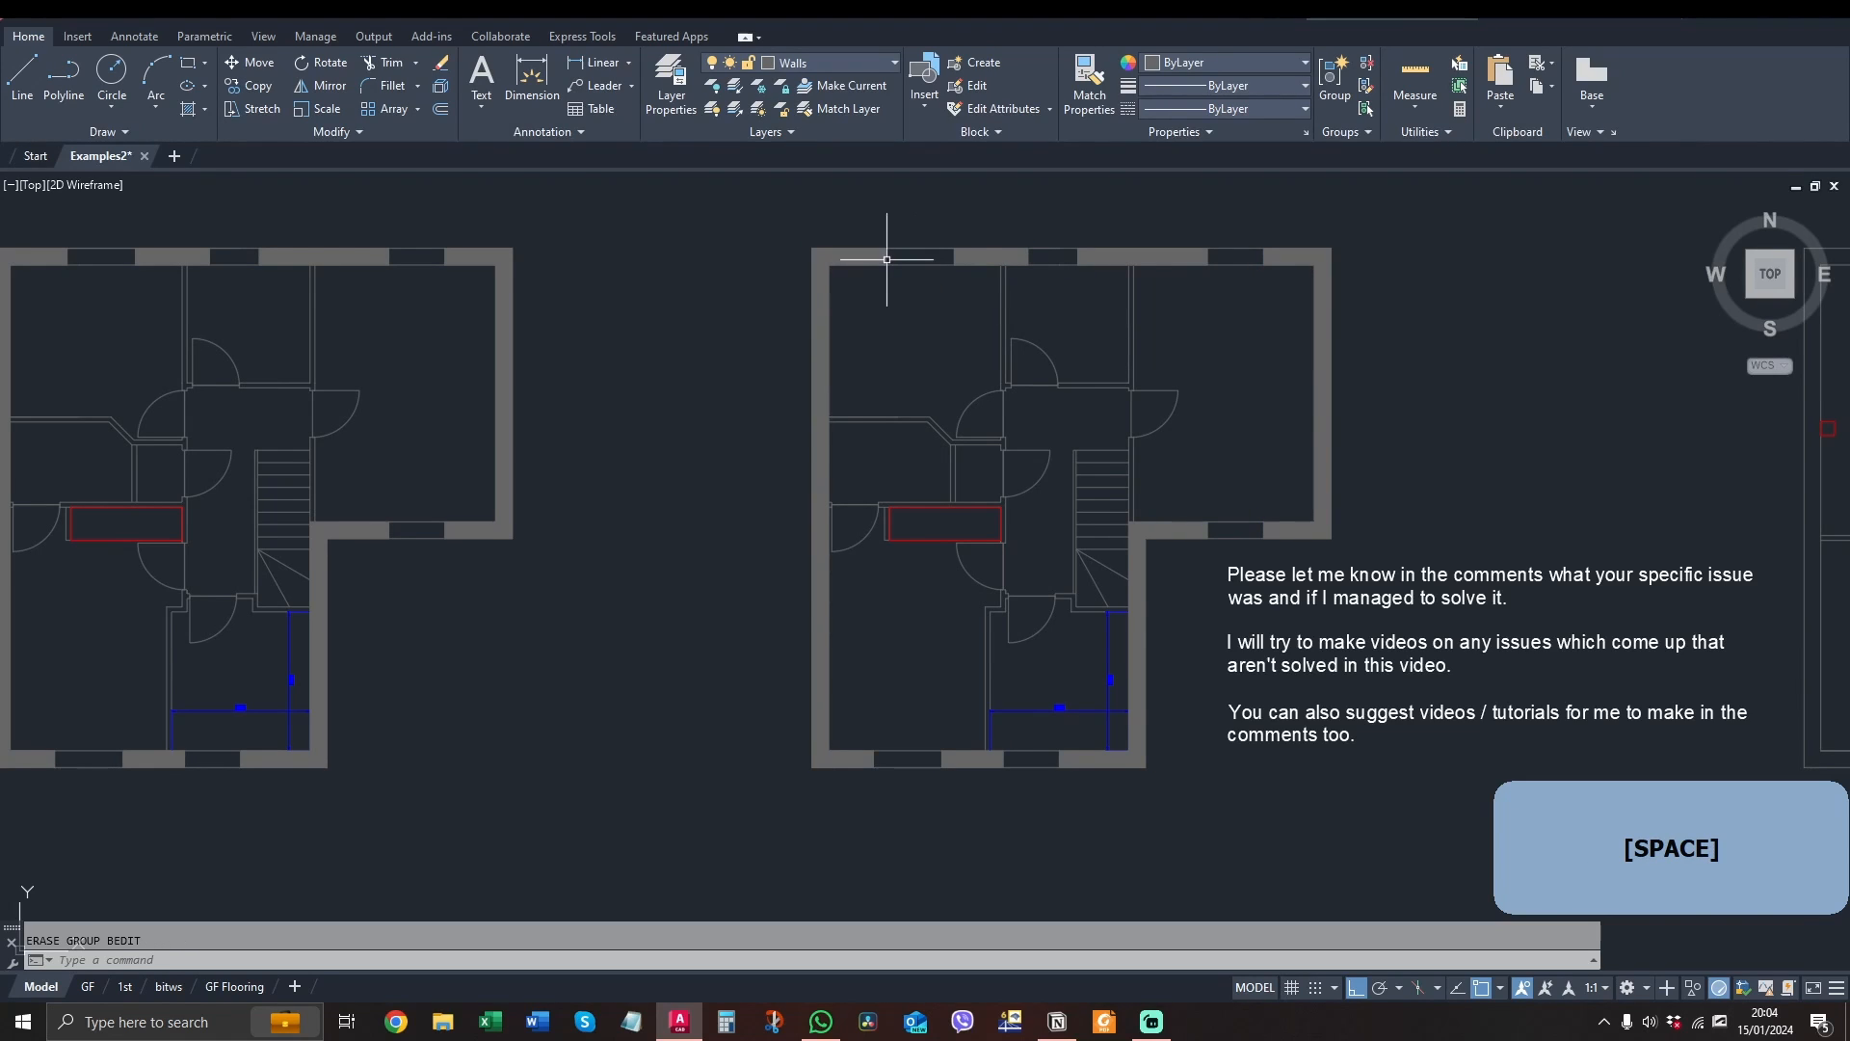
# Compare the selection grips of the right floor plan's exterior wall hatch with those of the left floor plan's larger hatch
pyautogui.click(858, 254)
pyautogui.press('Escape')
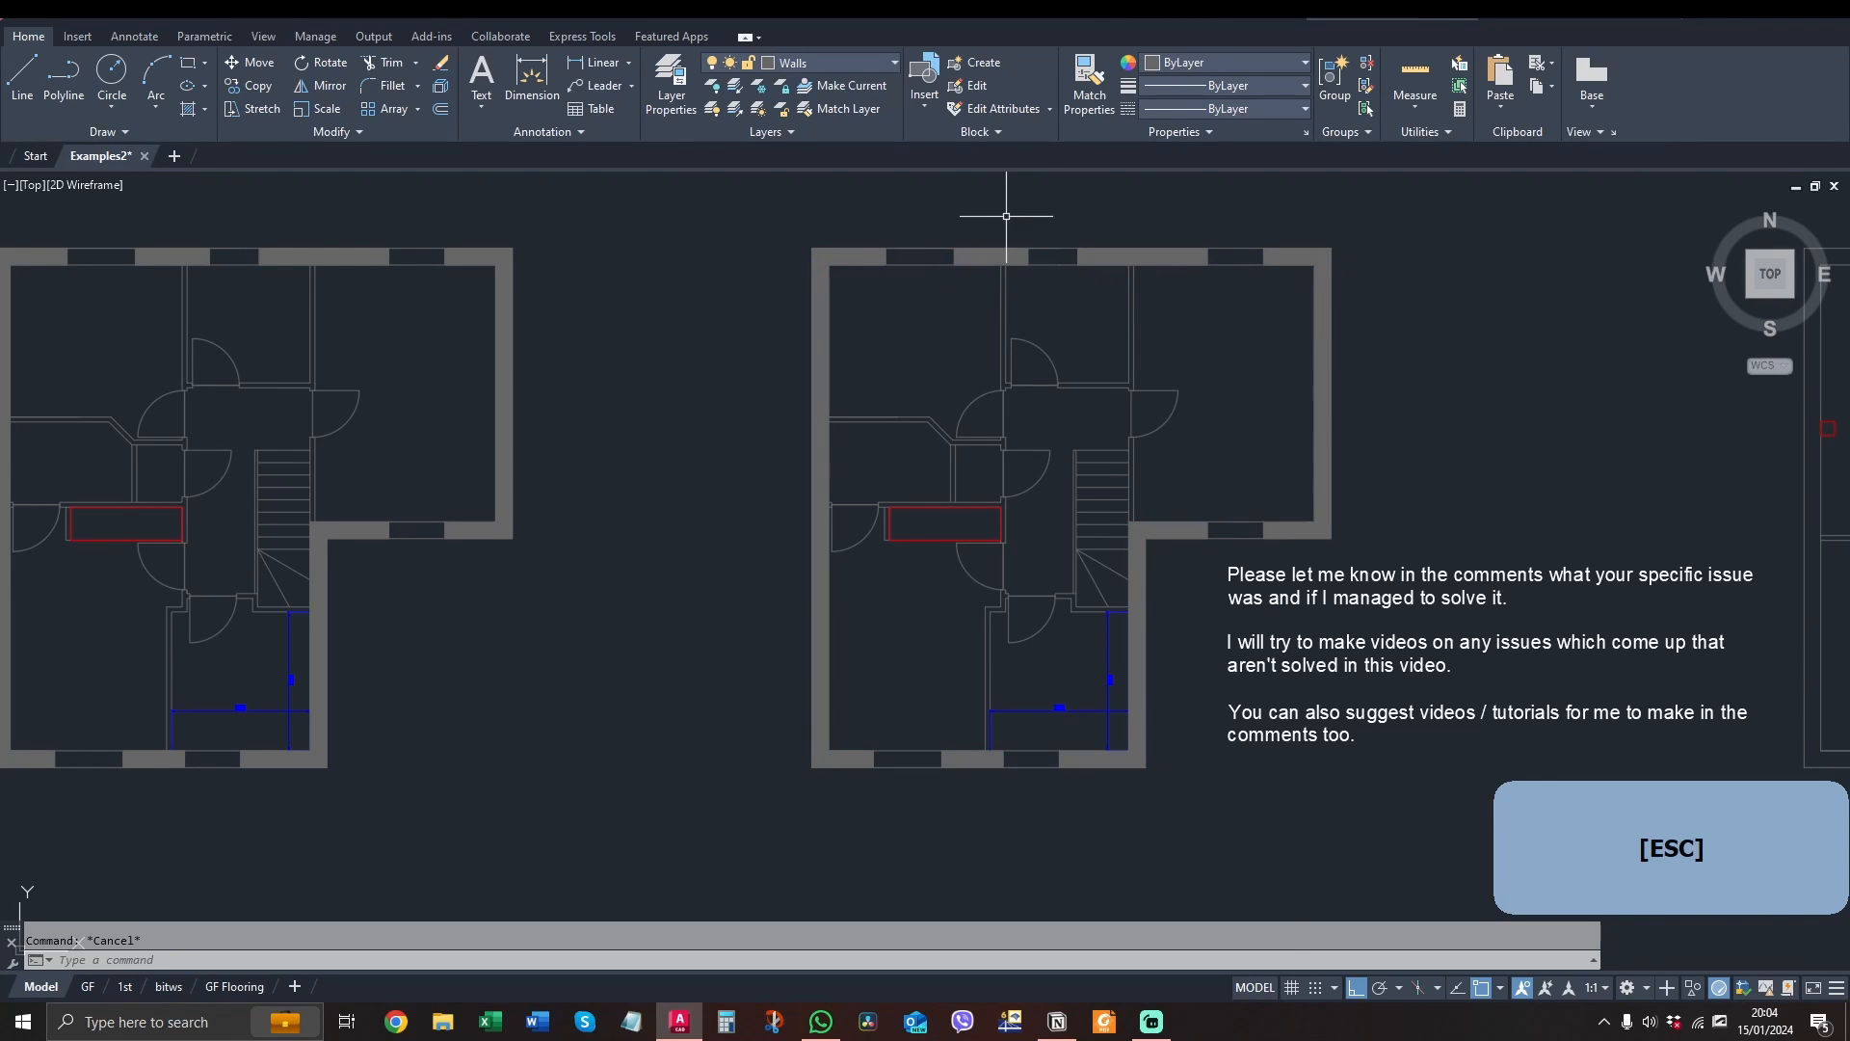
pyautogui.scroll(2, 884, 259)
pyautogui.scroll(-2, 848, 260)
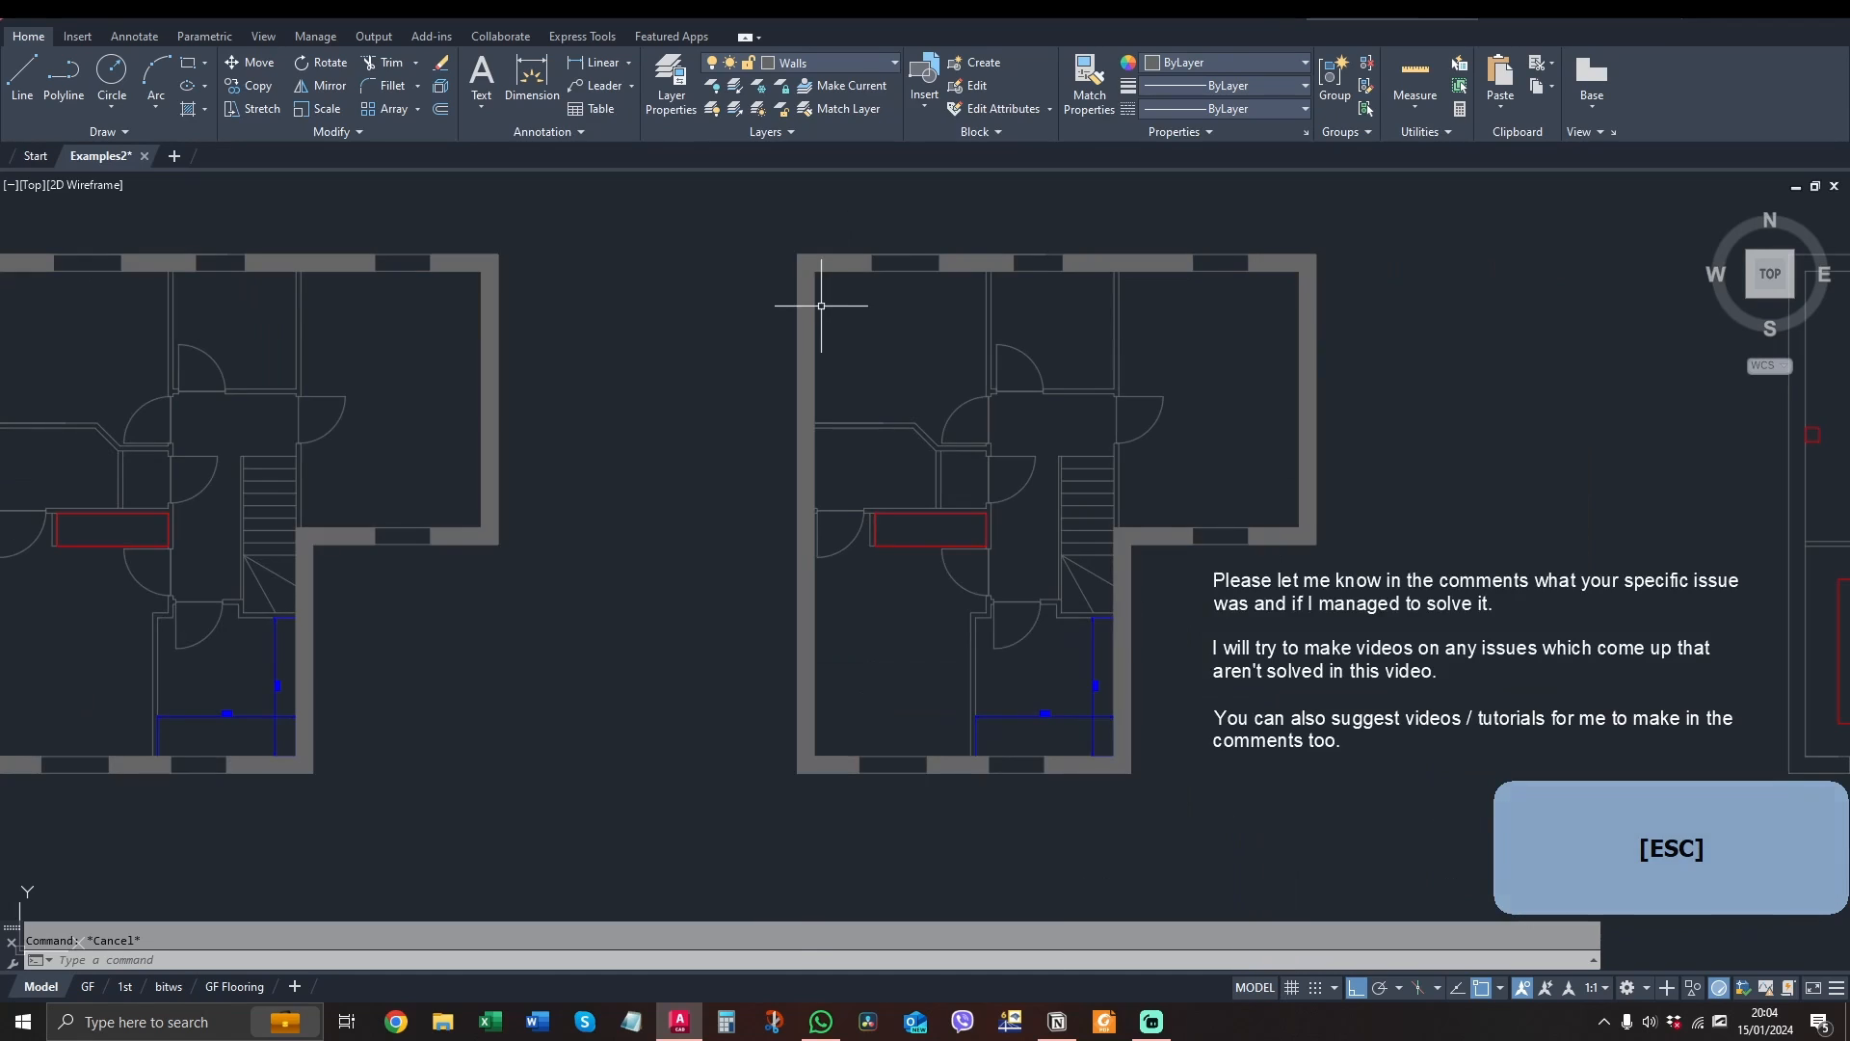
pyautogui.scroll(2, 853, 256)
pyautogui.click(851, 234)
pyautogui.scroll(-4, 853, 235)
pyautogui.scroll(2, 863, 237)
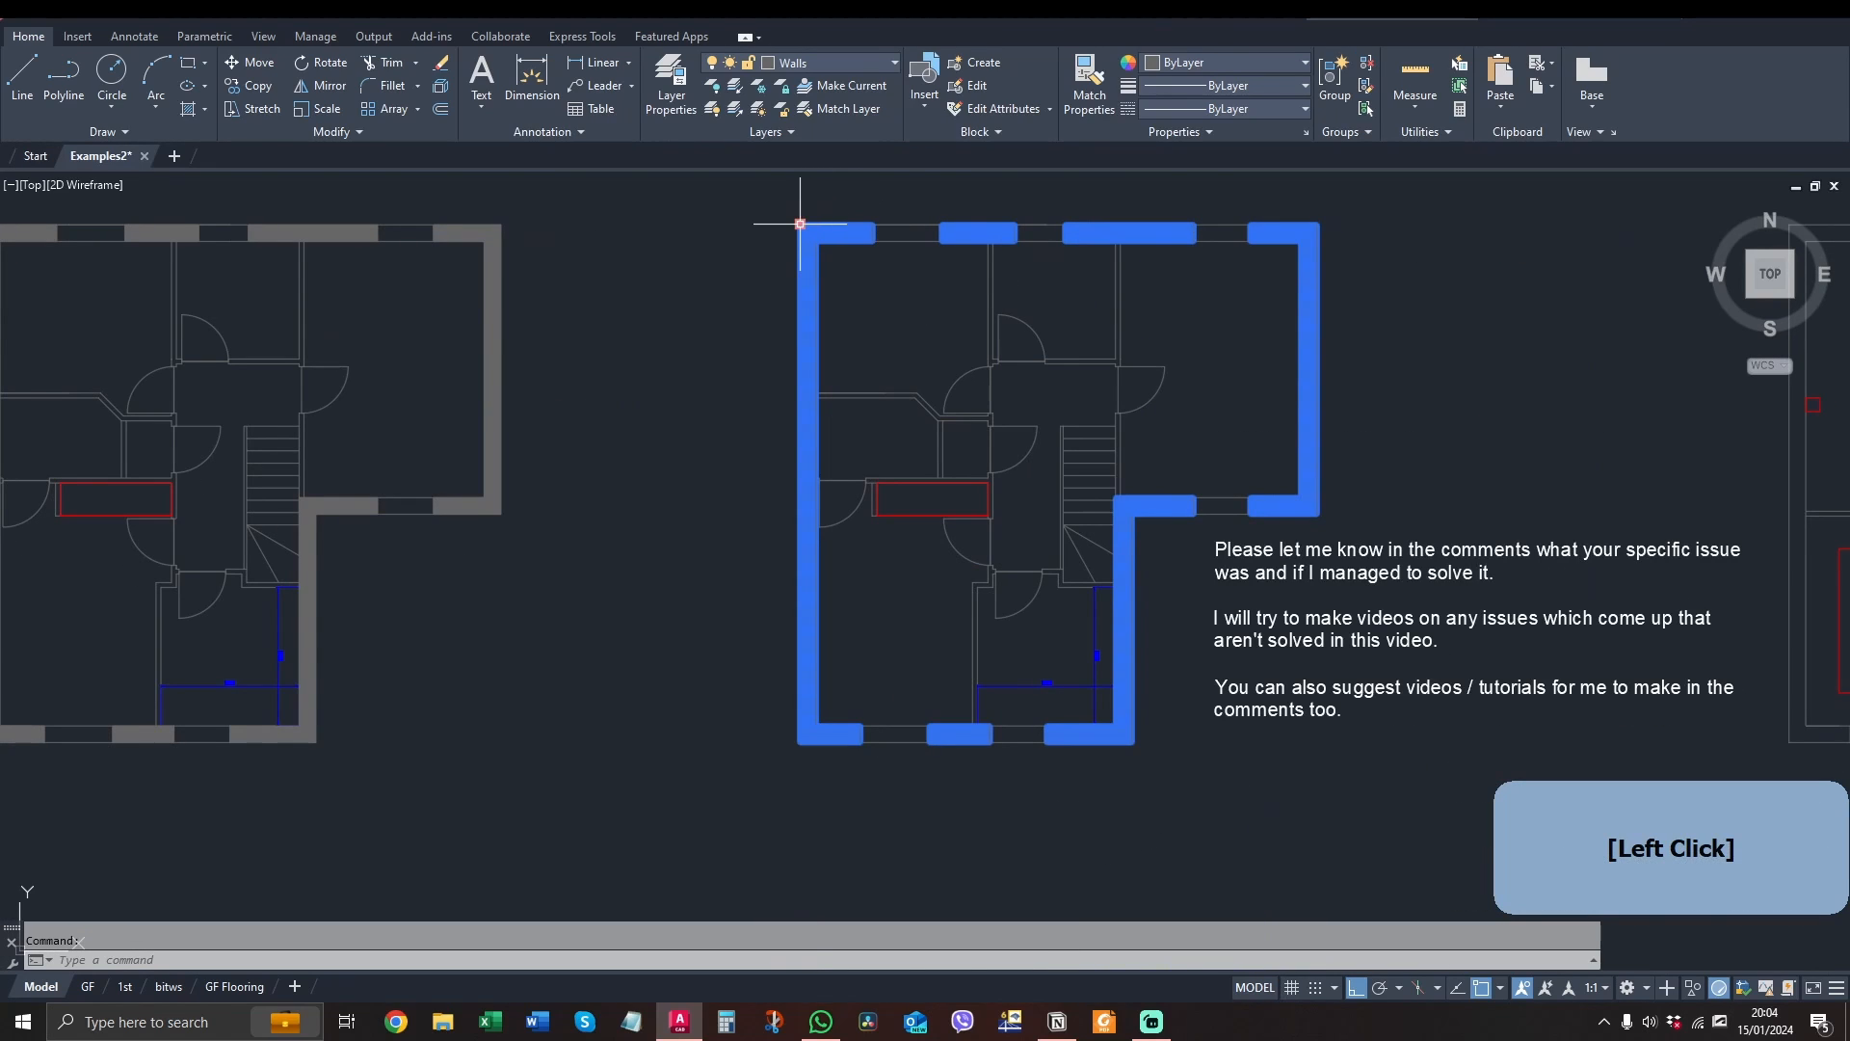
pyautogui.press('Escape')
pyautogui.click(498, 234)
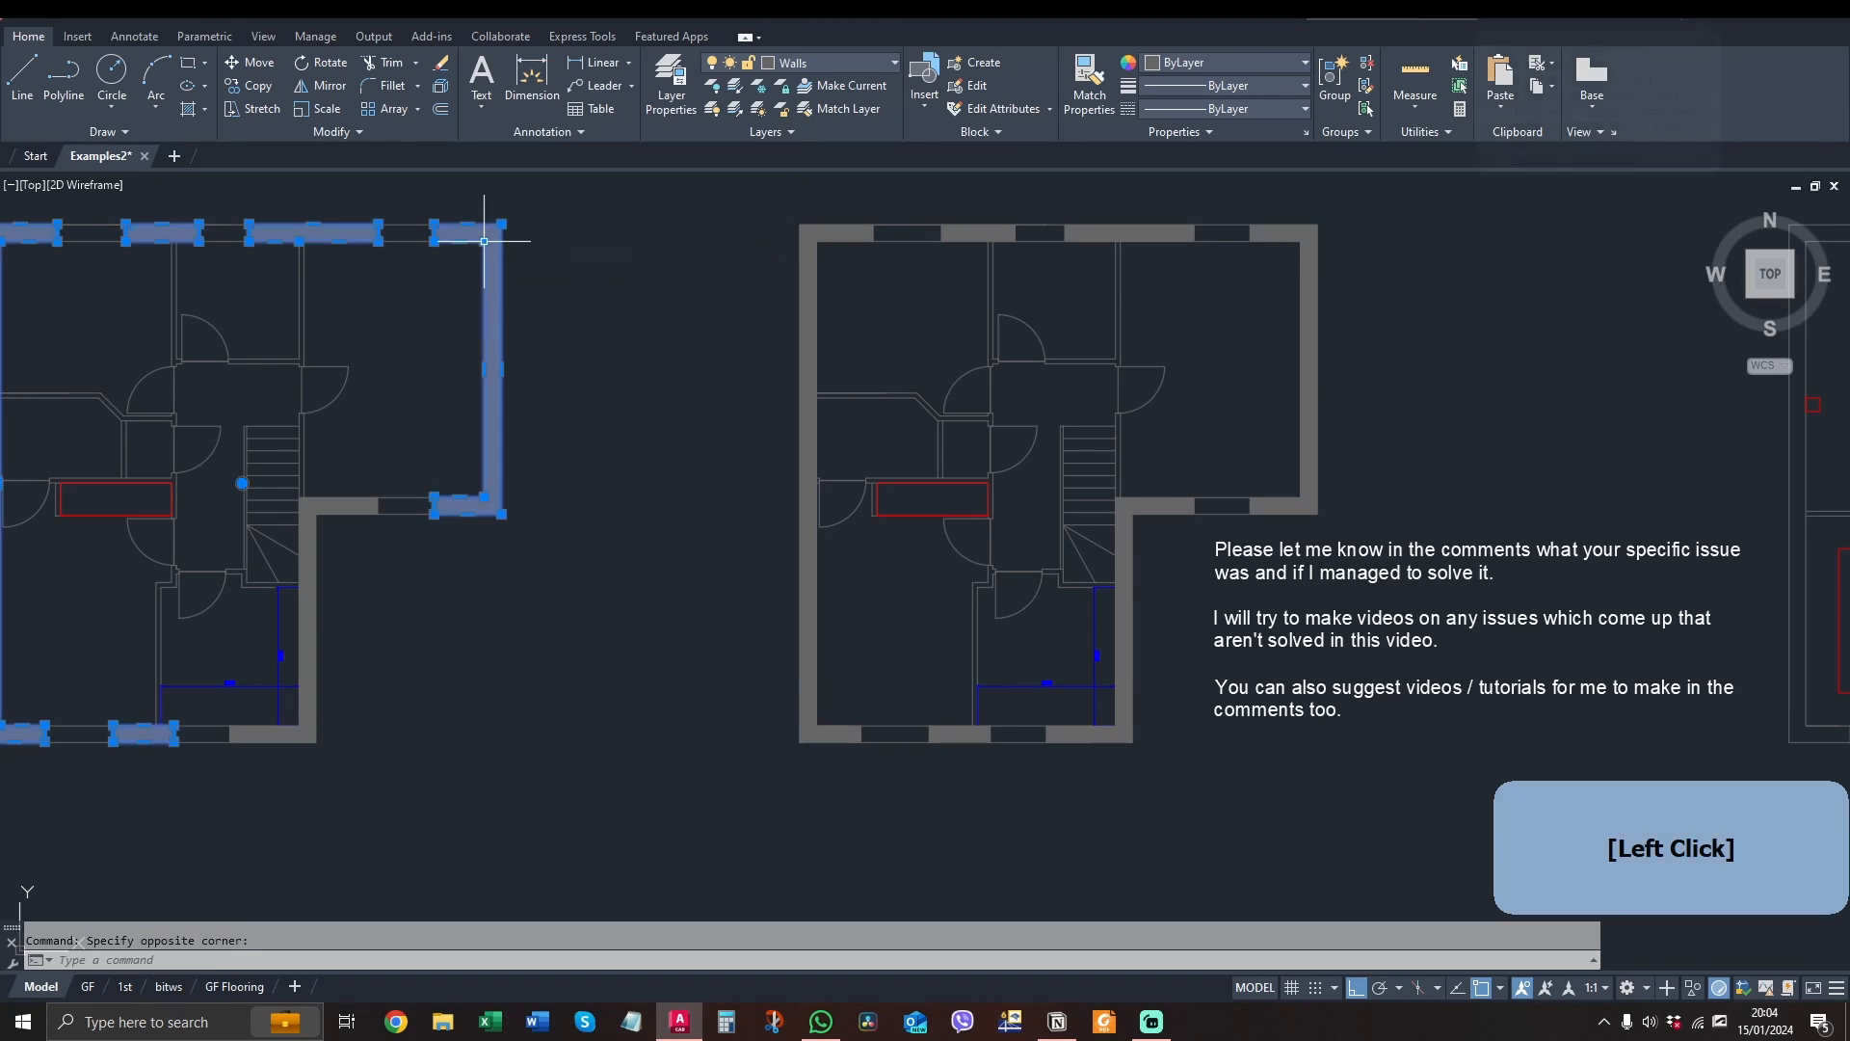
# Open the properties of the right floor plan's exterior wall hatching to check its object type
pyautogui.press('Escape')
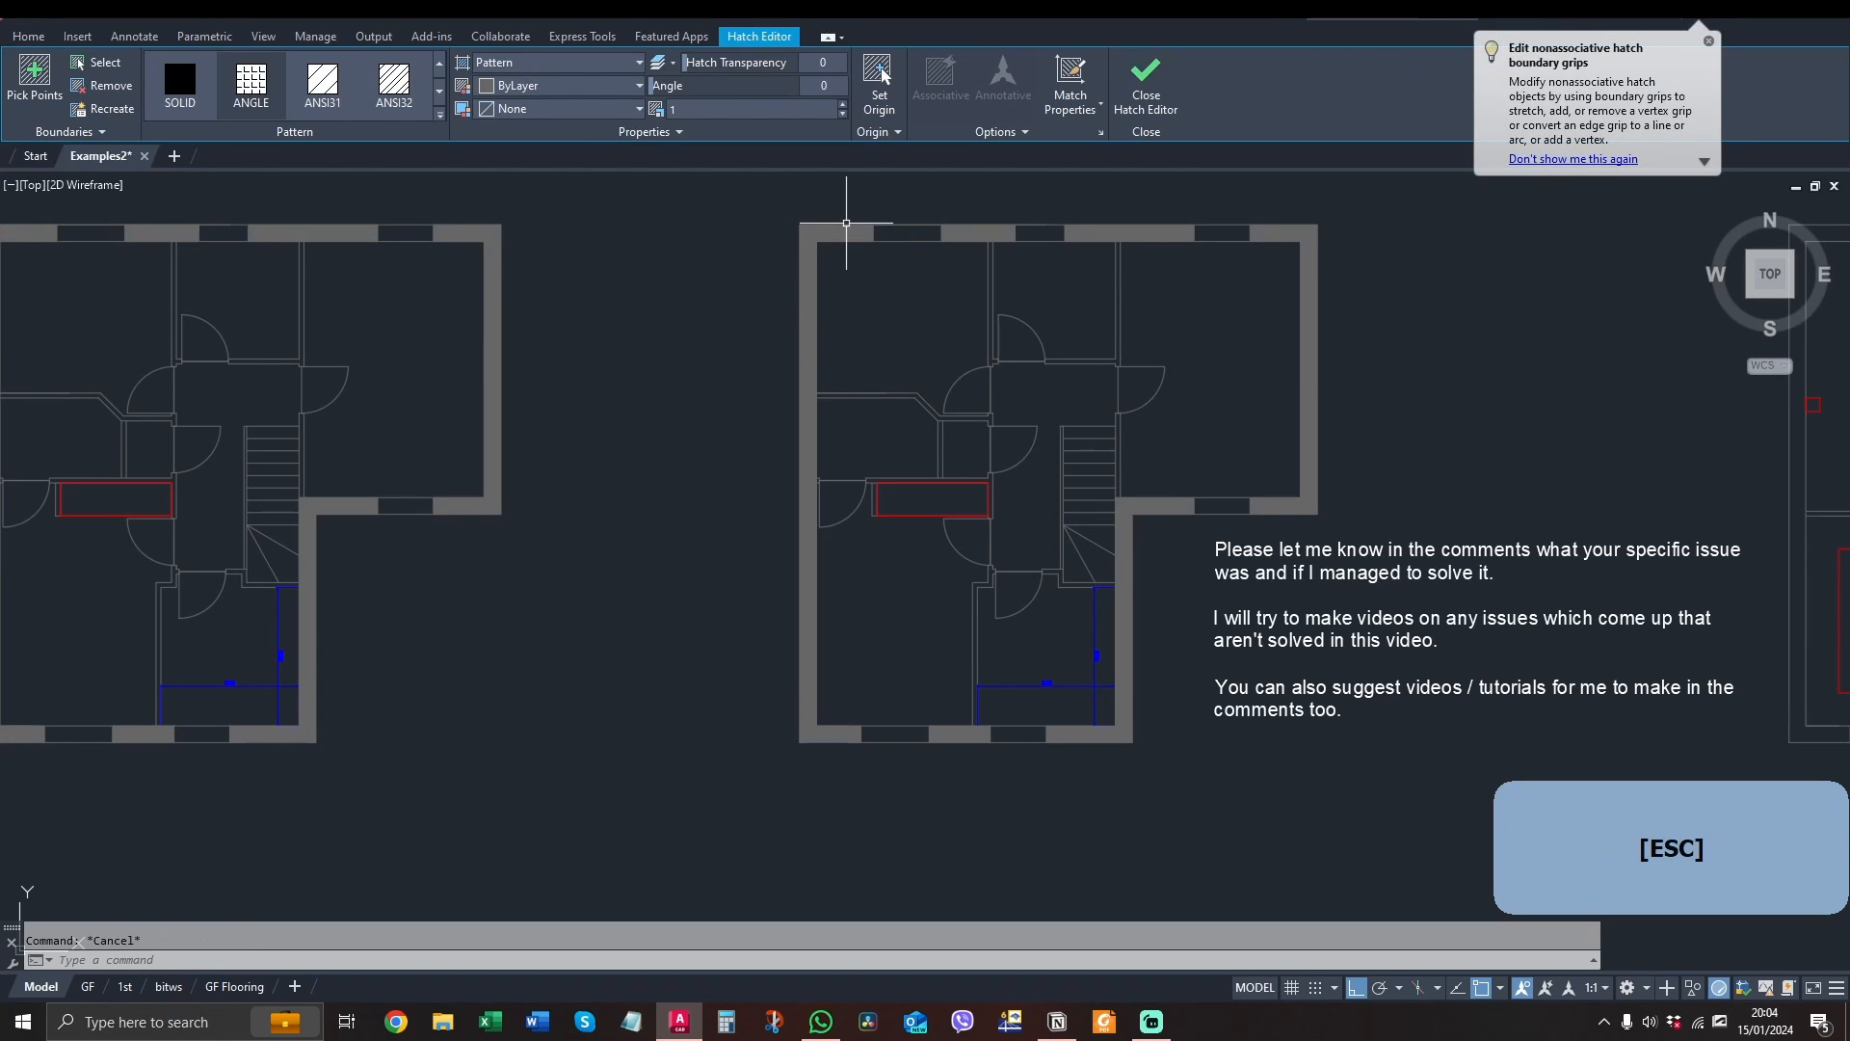
pyautogui.click(839, 234)
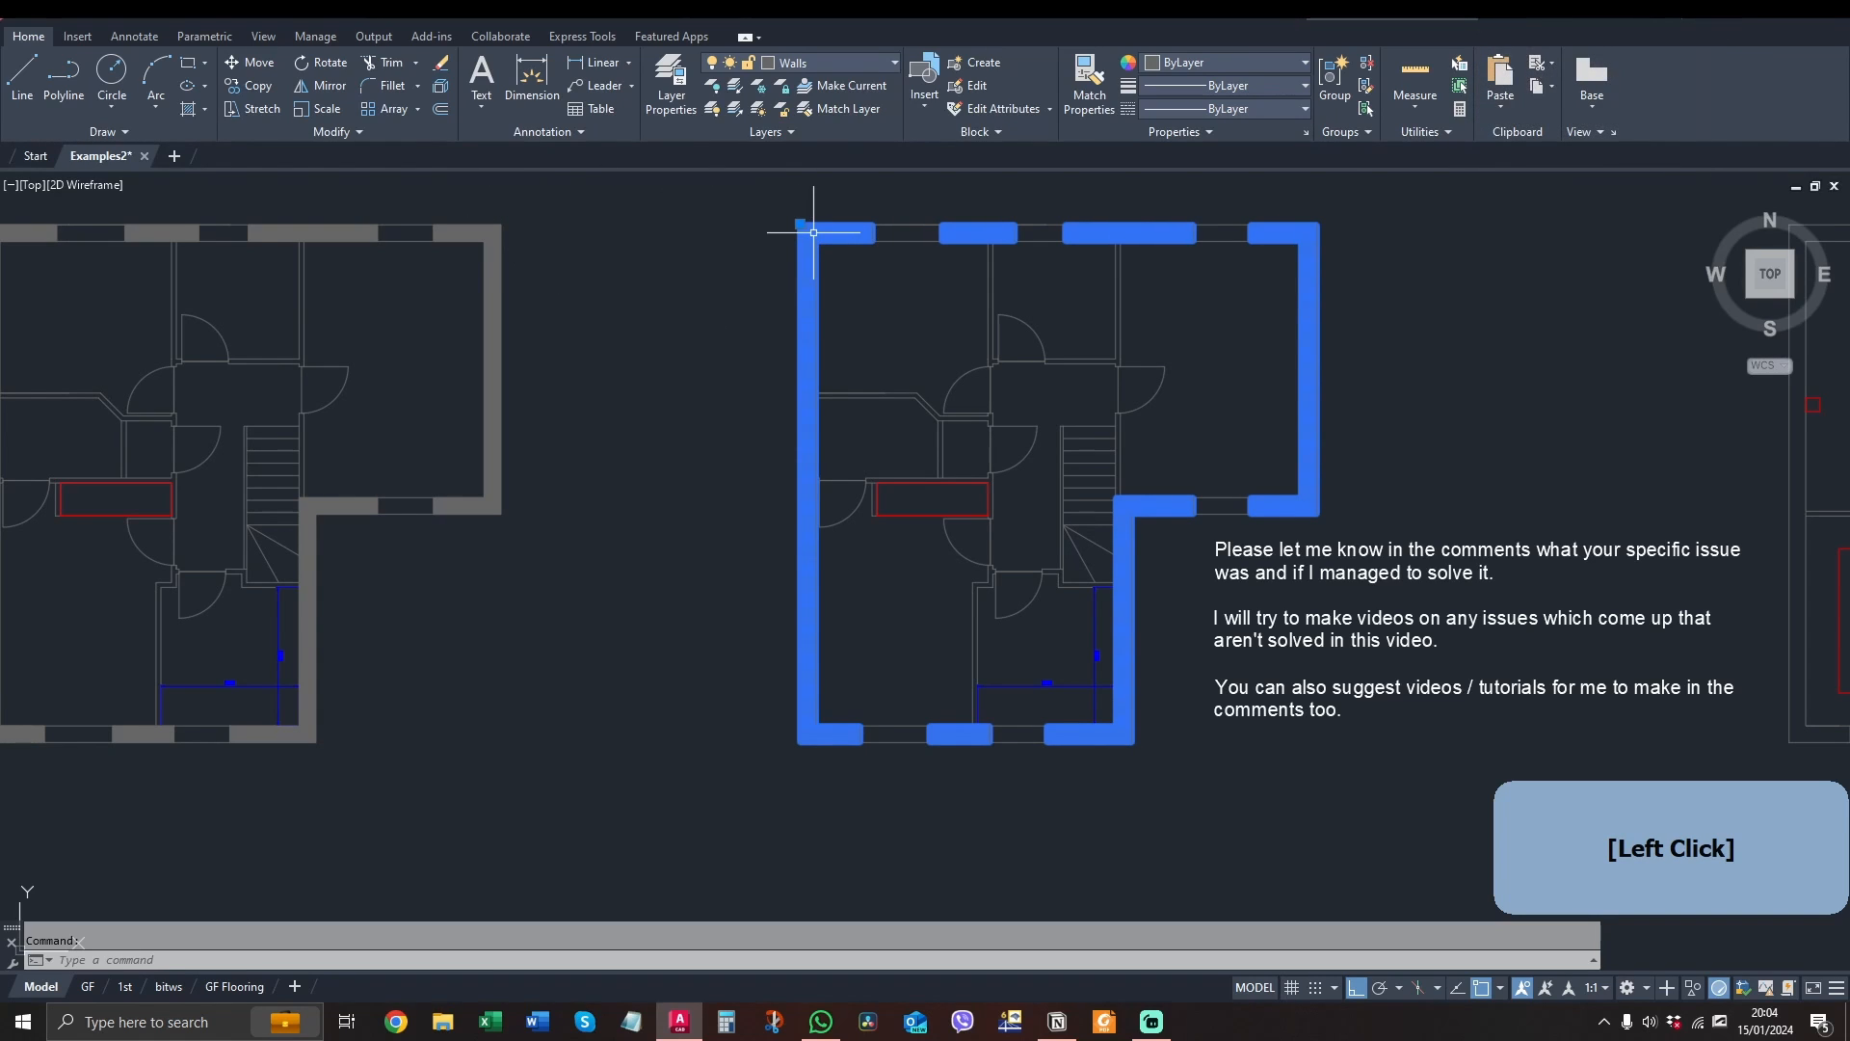
pyautogui.rightClick(813, 233)
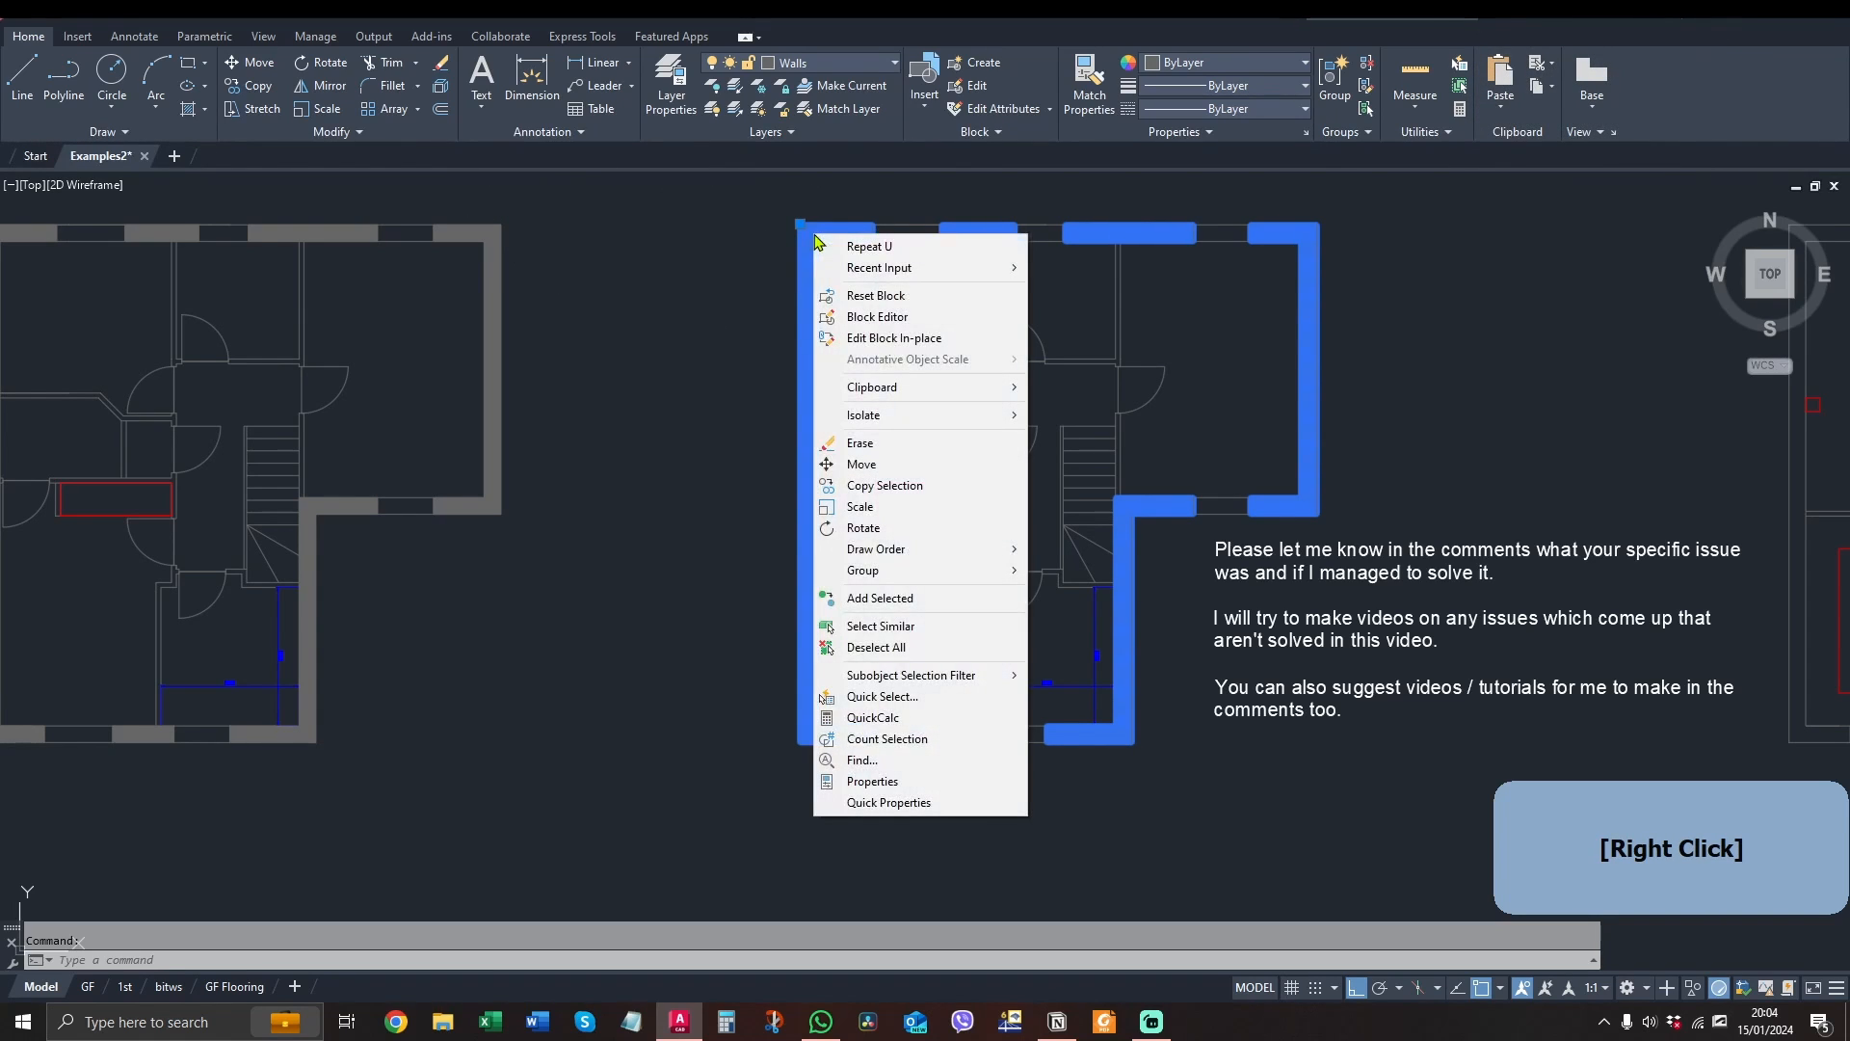
pyautogui.click(895, 785)
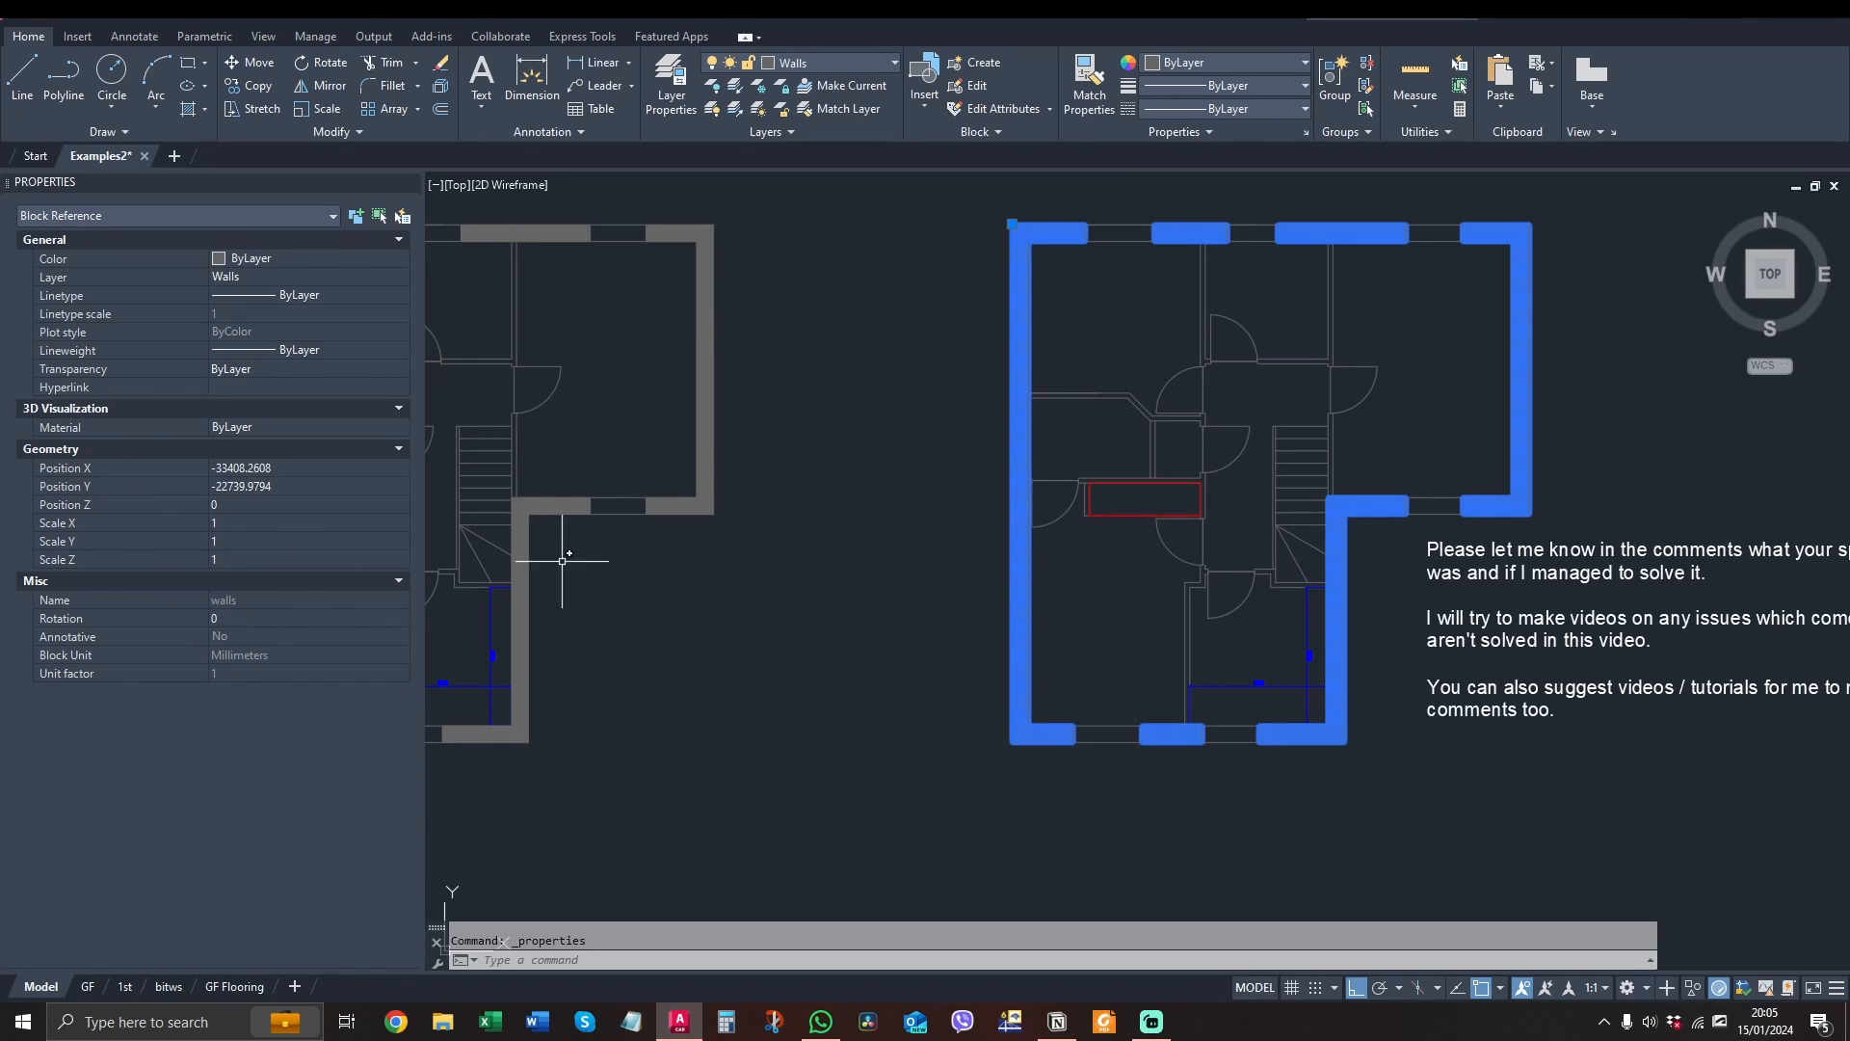
pyautogui.click(974, 289)
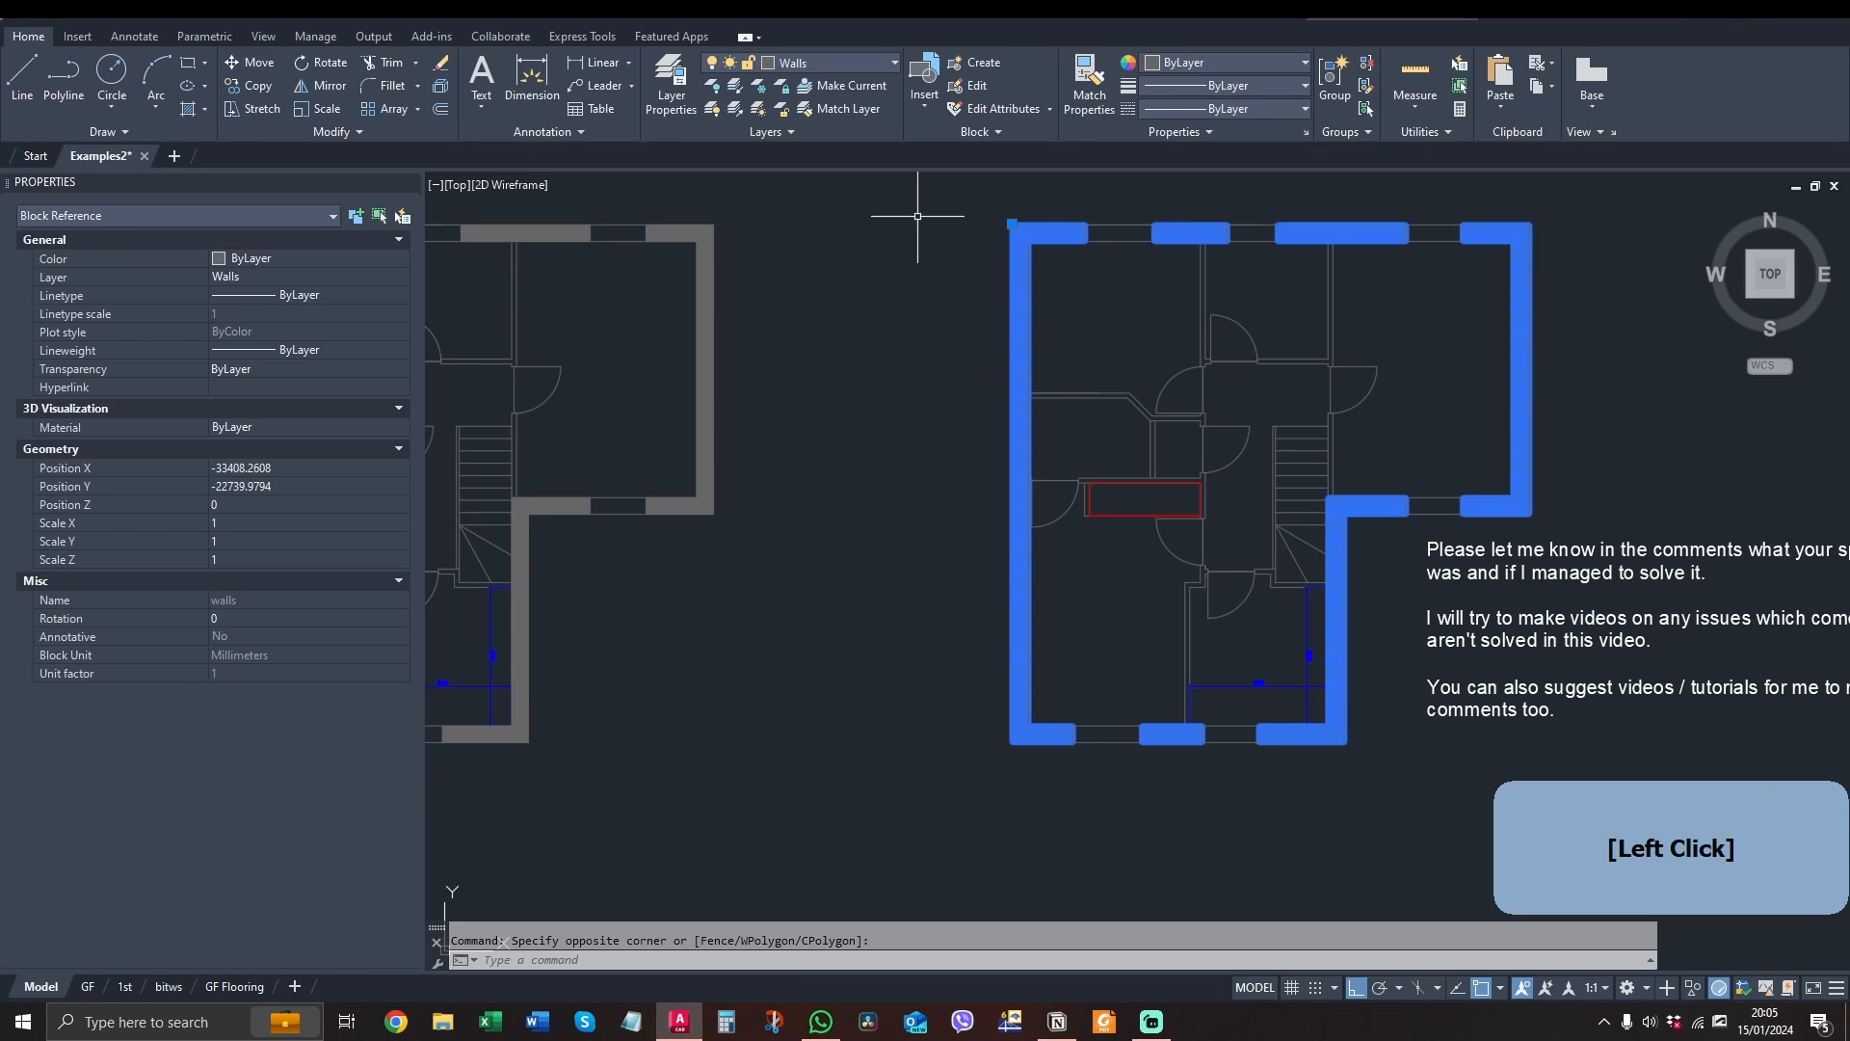
pyautogui.click(1049, 316)
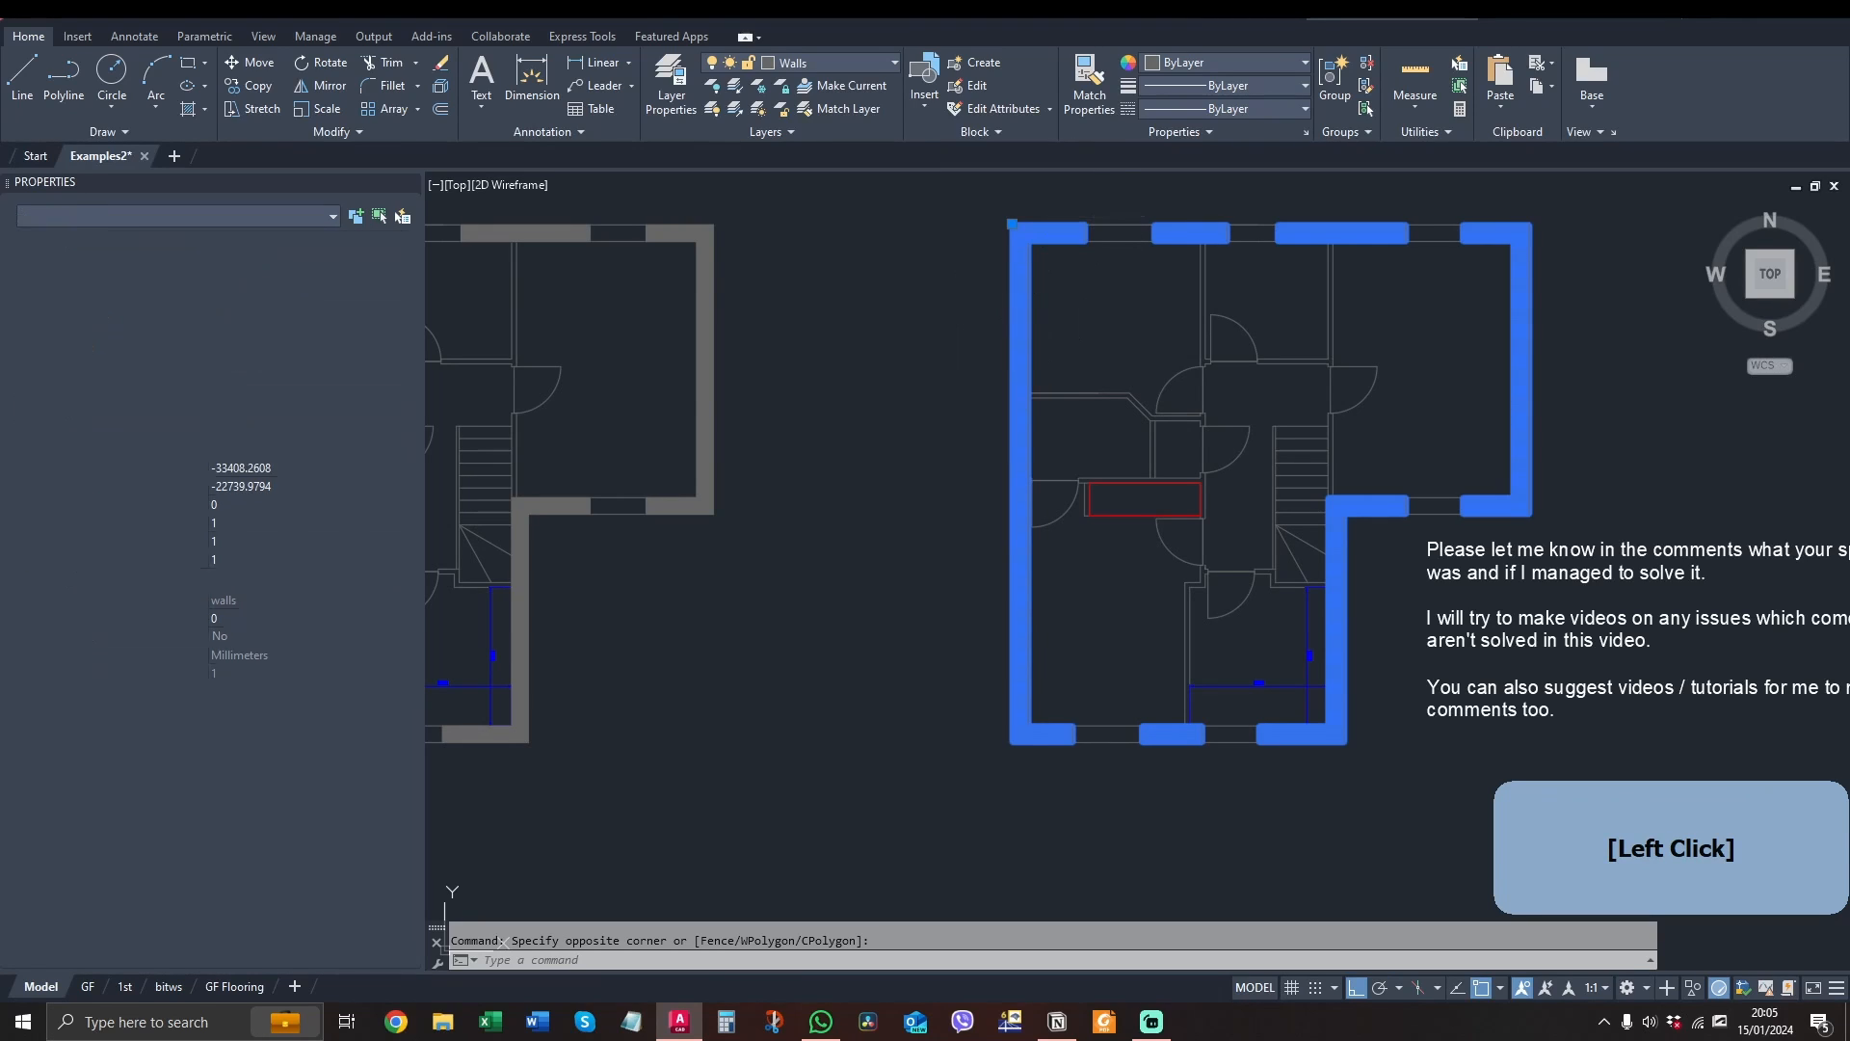
# Explode the right floor plan's exterior wall block into its individual hatches and compare their selection with the left floor plan's
pyautogui.press('Escape')
pyautogui.click(1052, 231)
pyautogui.write('x')
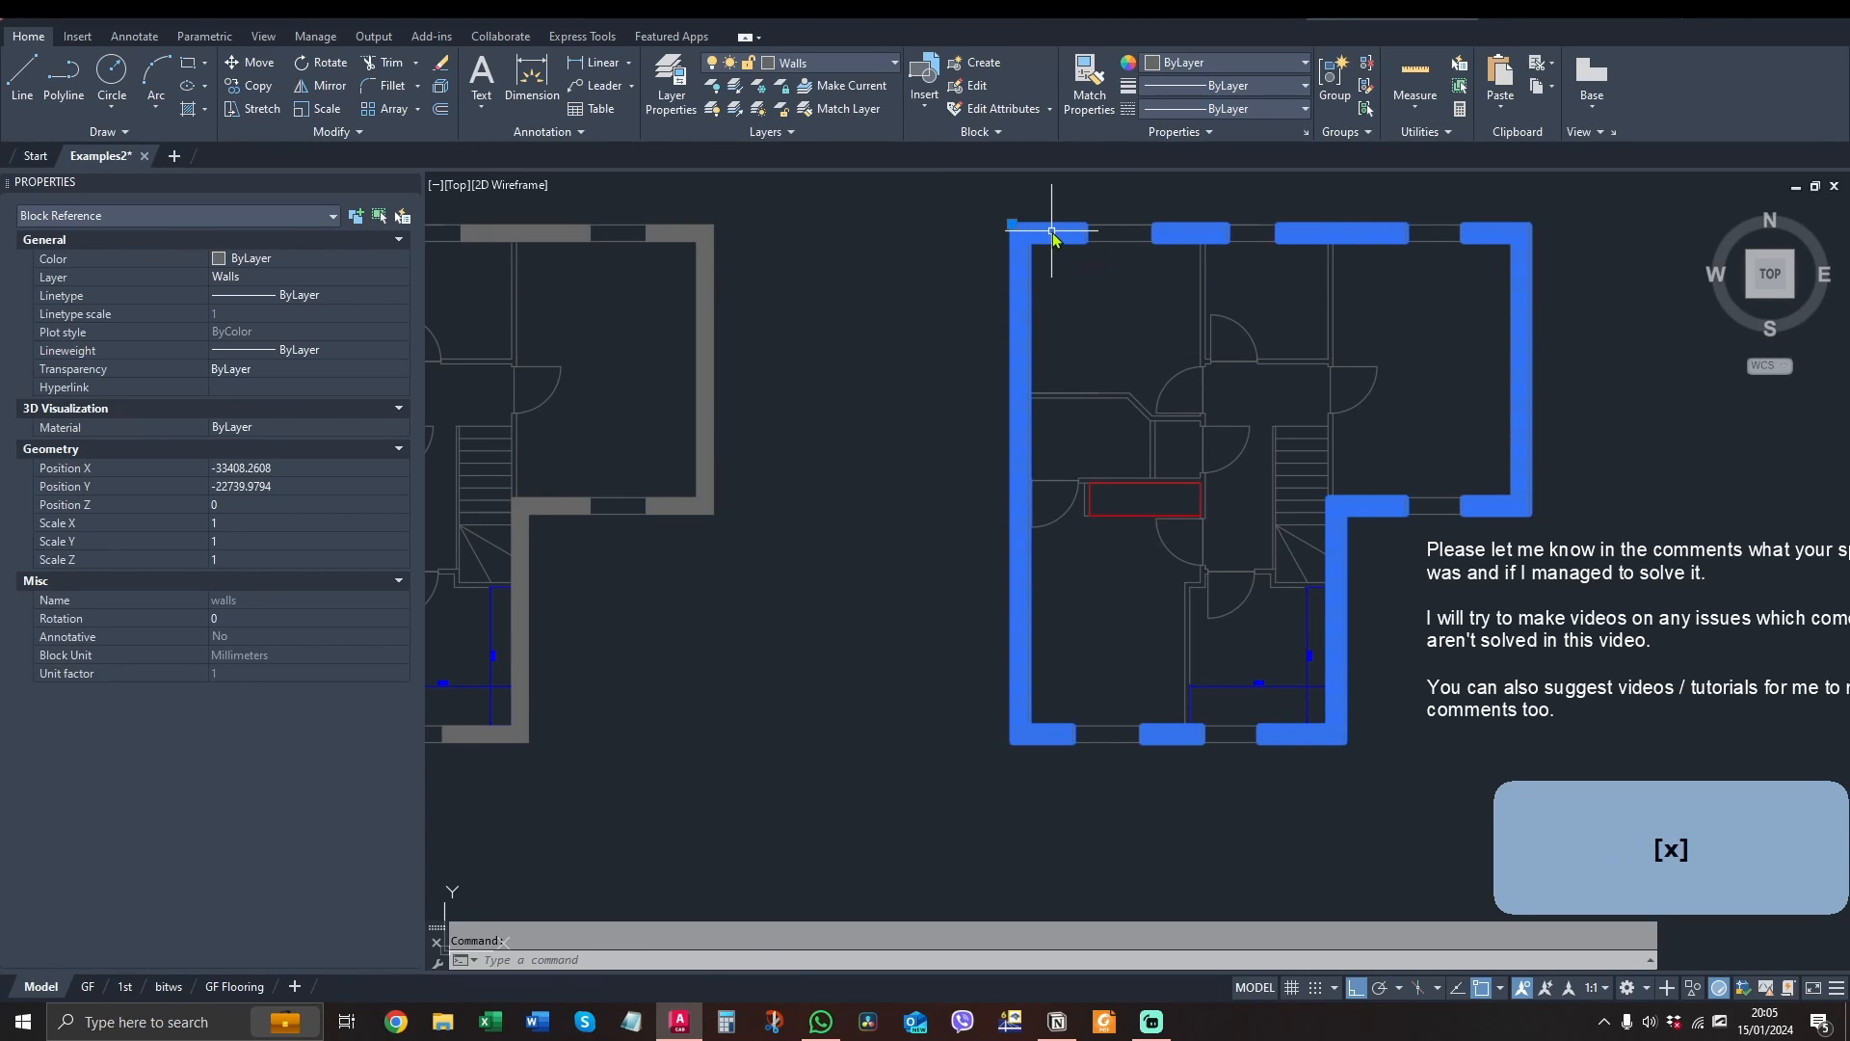
pyautogui.press('space')
pyautogui.click(1052, 231)
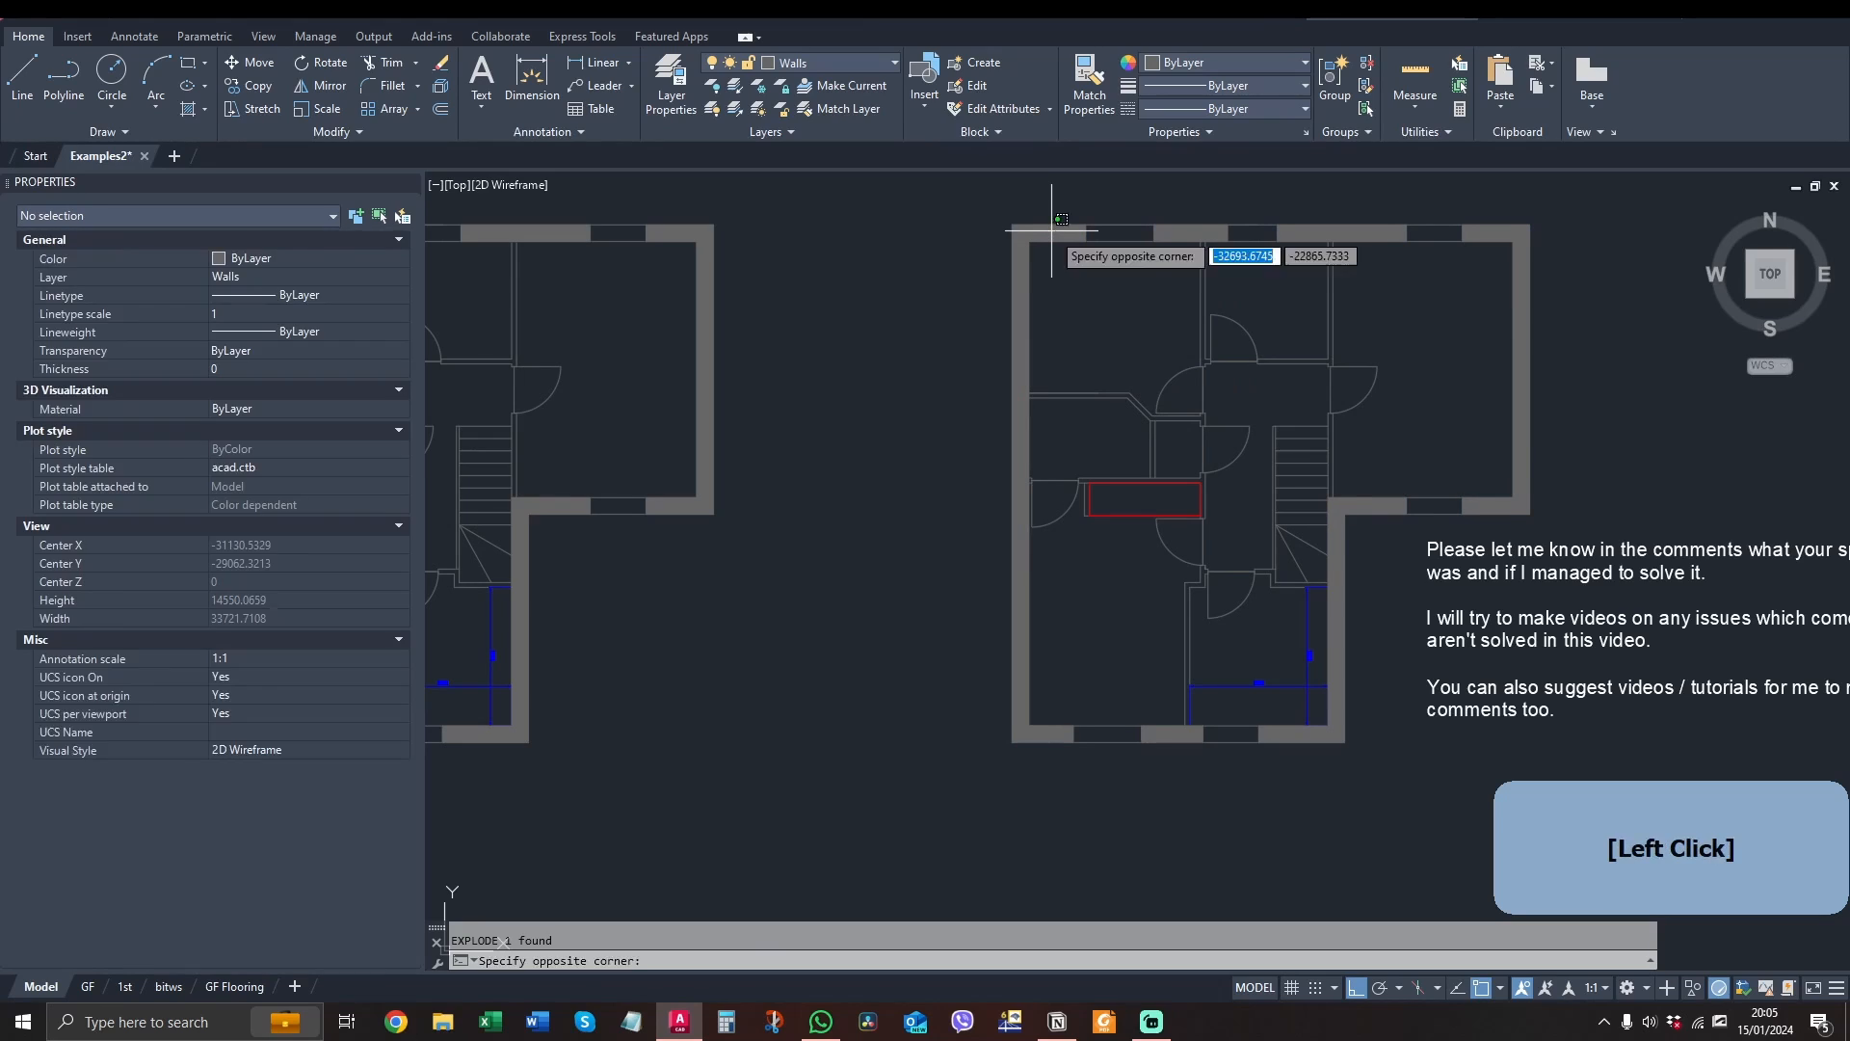
pyautogui.click(1004, 231)
pyautogui.press('Escape')
pyautogui.click(674, 231)
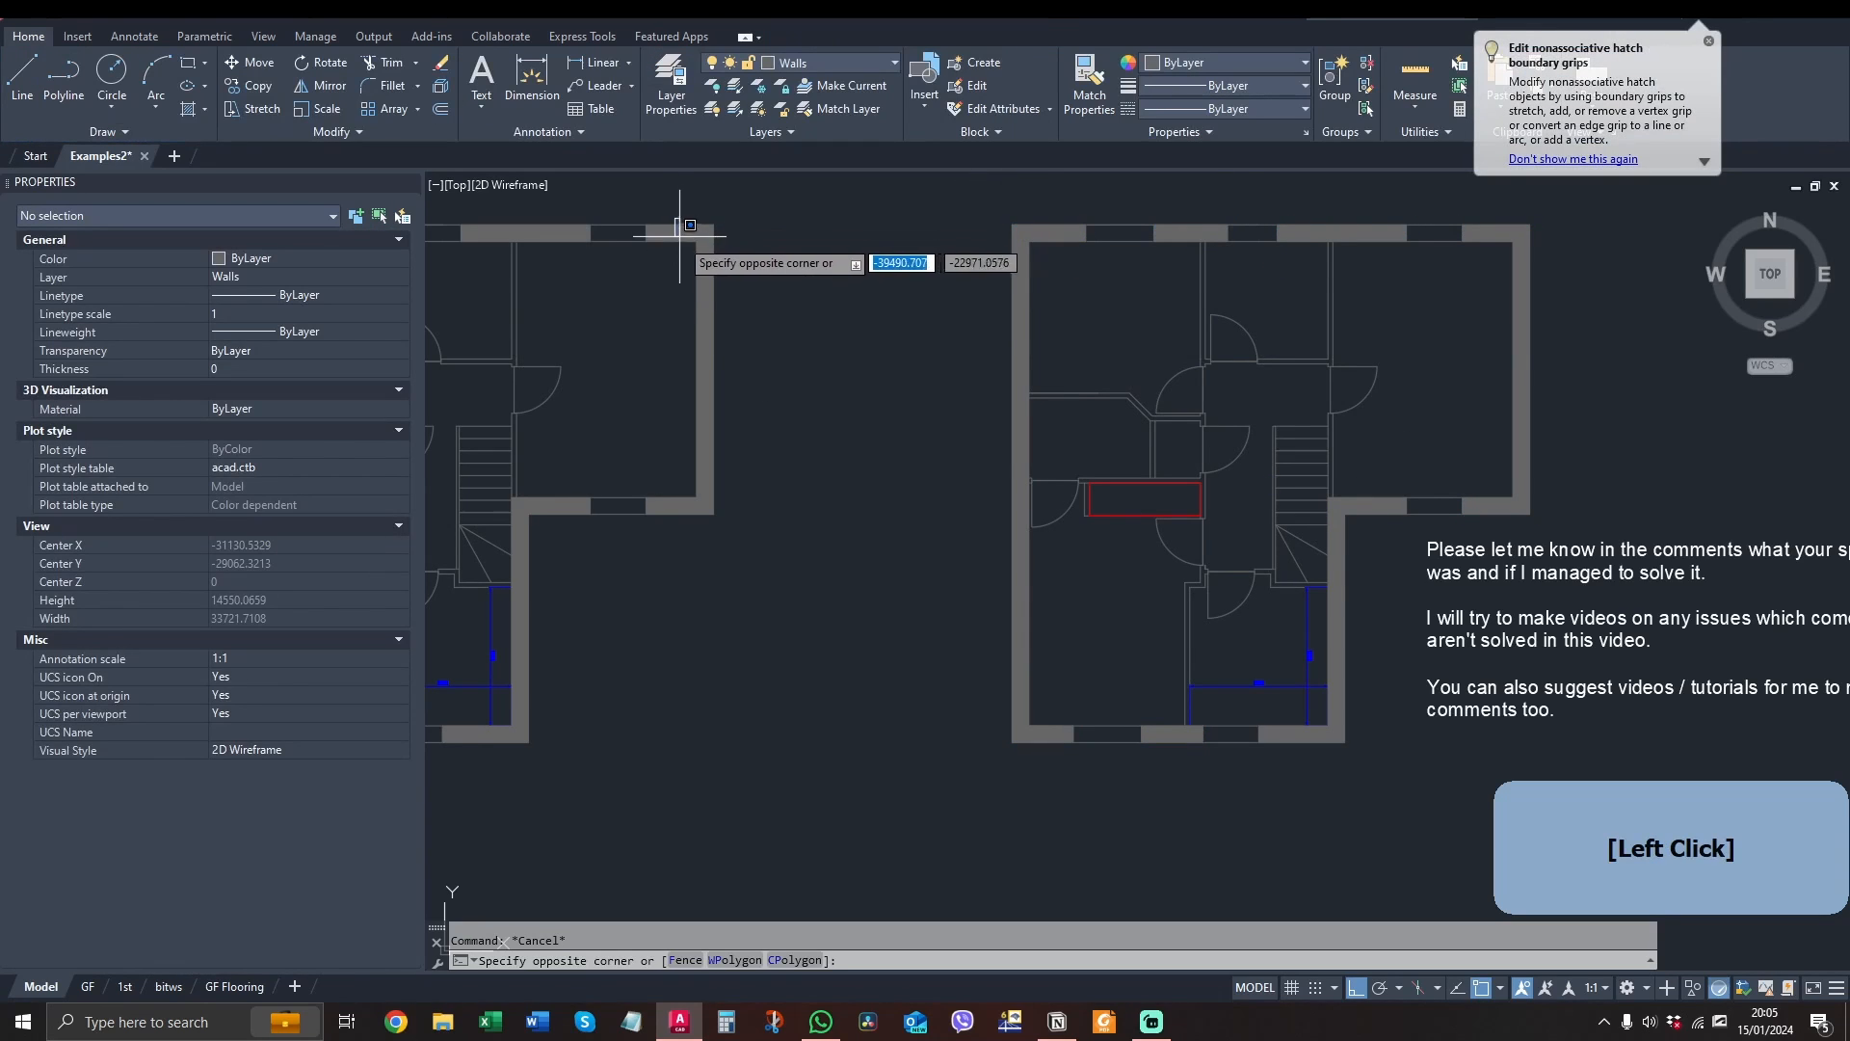
pyautogui.press('Escape')
pyautogui.click(668, 230)
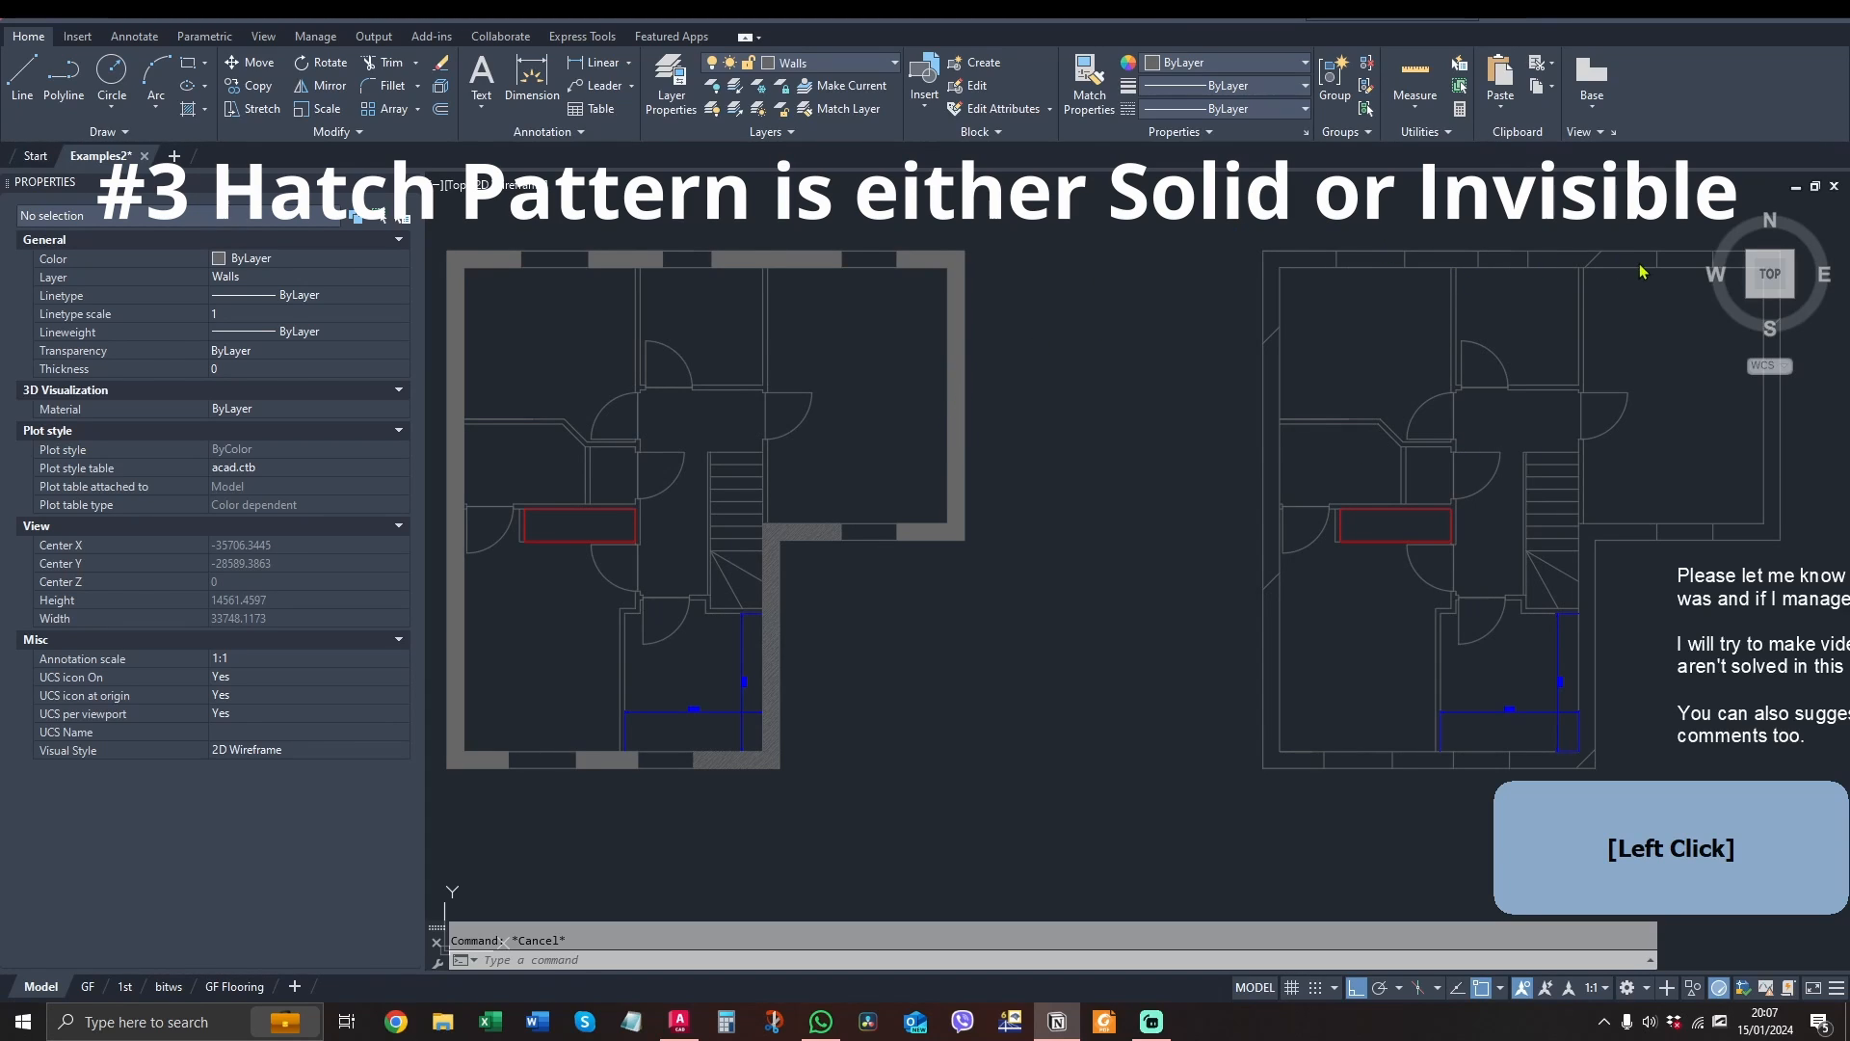
# Compare the pattern and scale properties of the larger exterior wall hatches on the left and right floor plans
pyautogui.click(1594, 261)
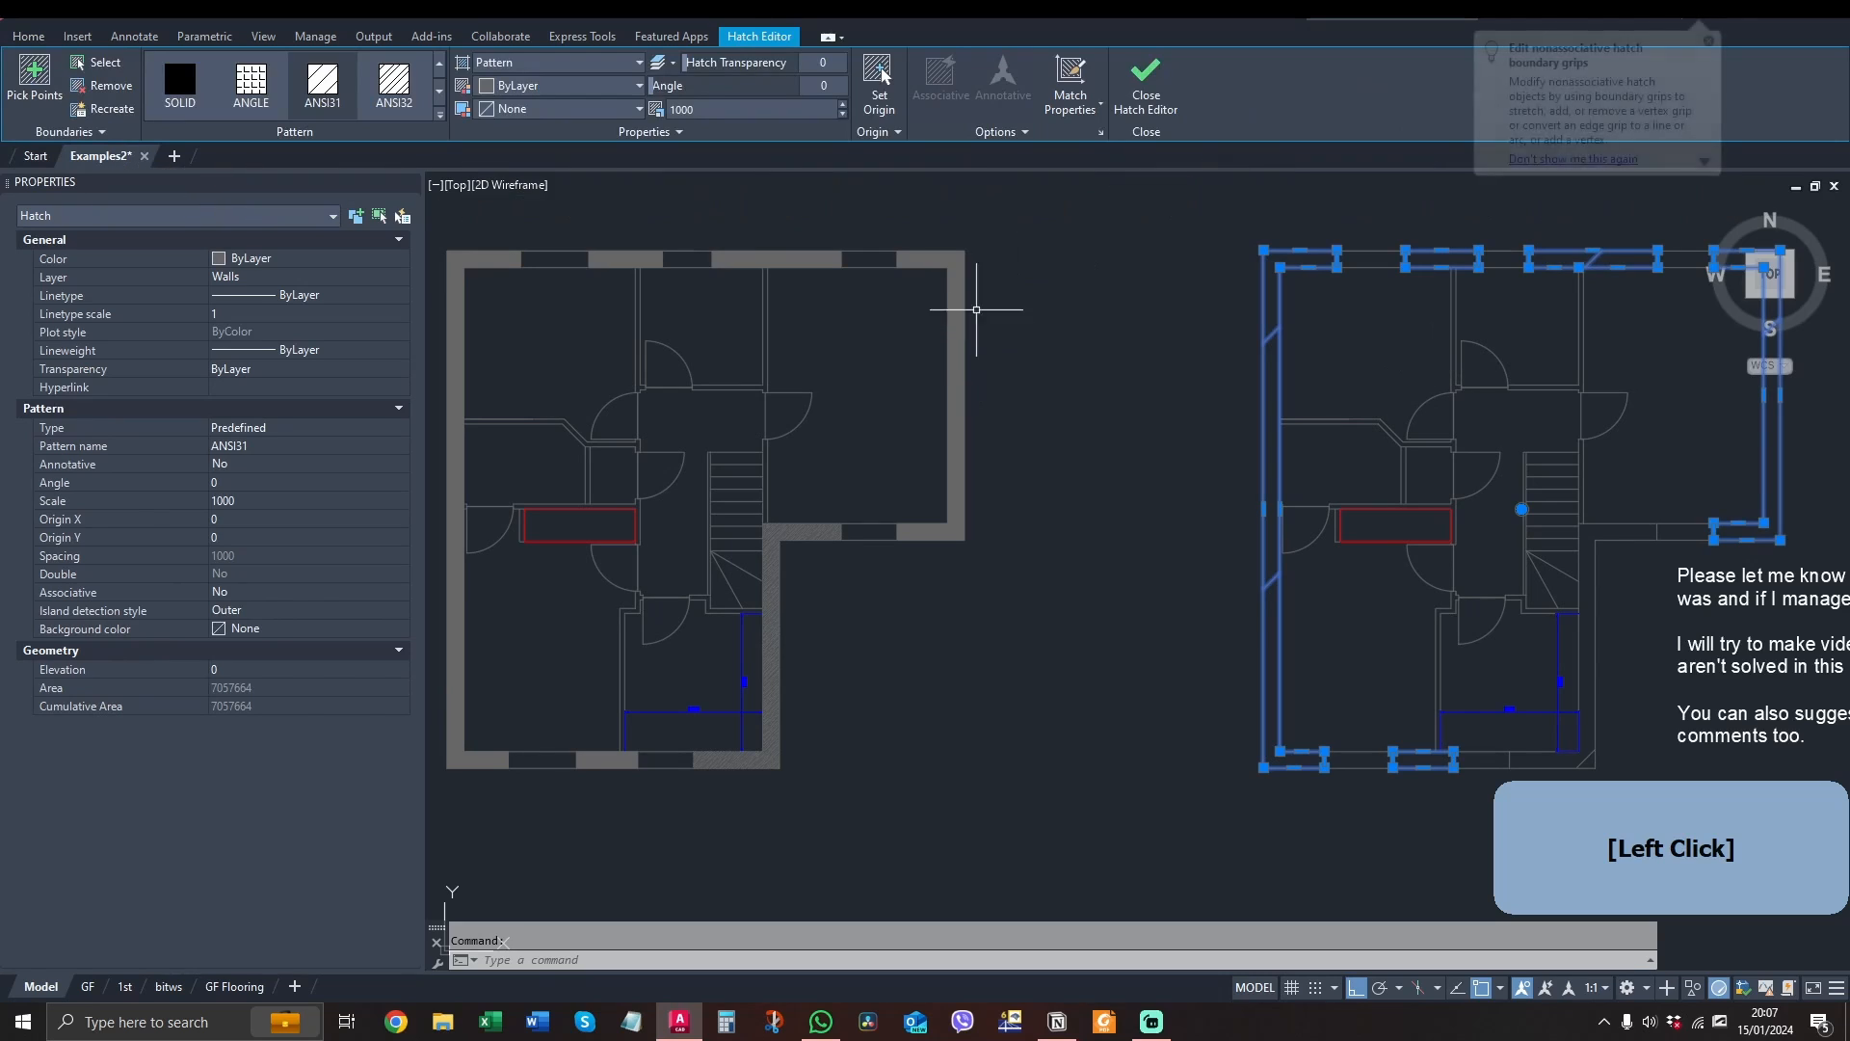
pyautogui.click(976, 309)
pyautogui.click(872, 210)
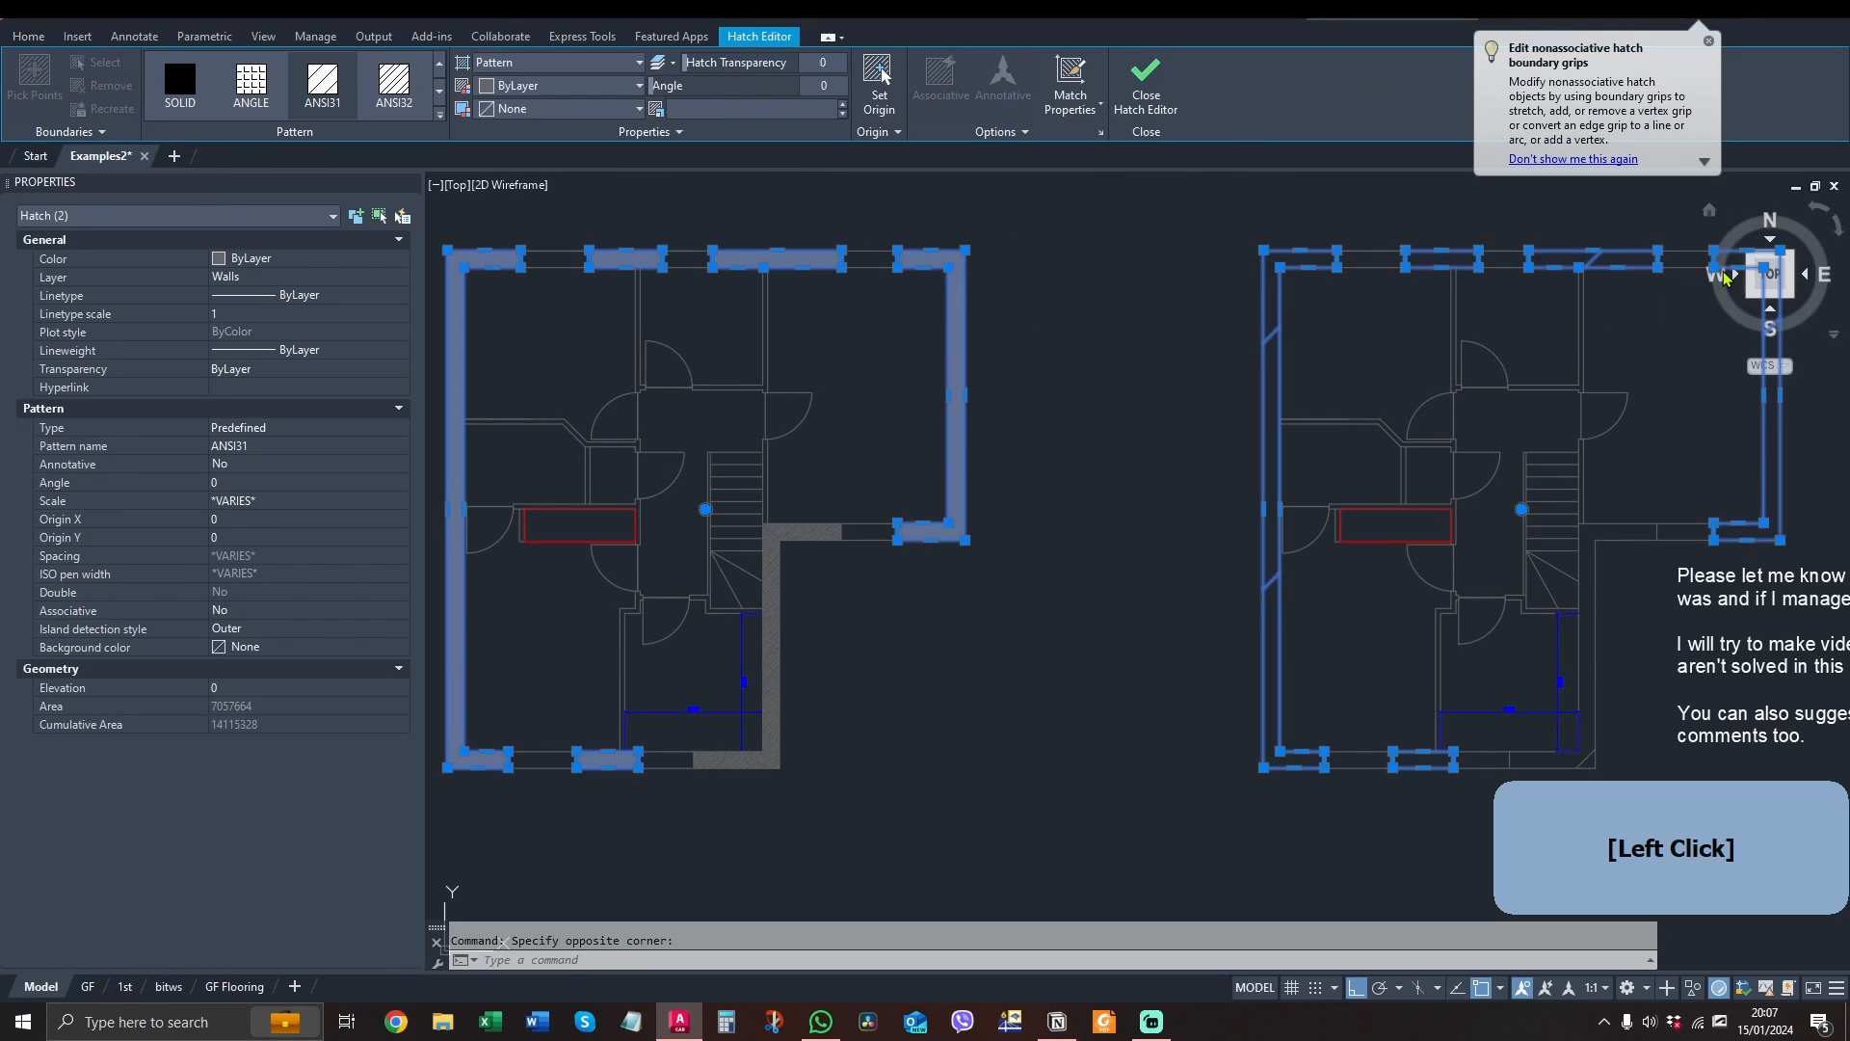
pyautogui.press('Escape')
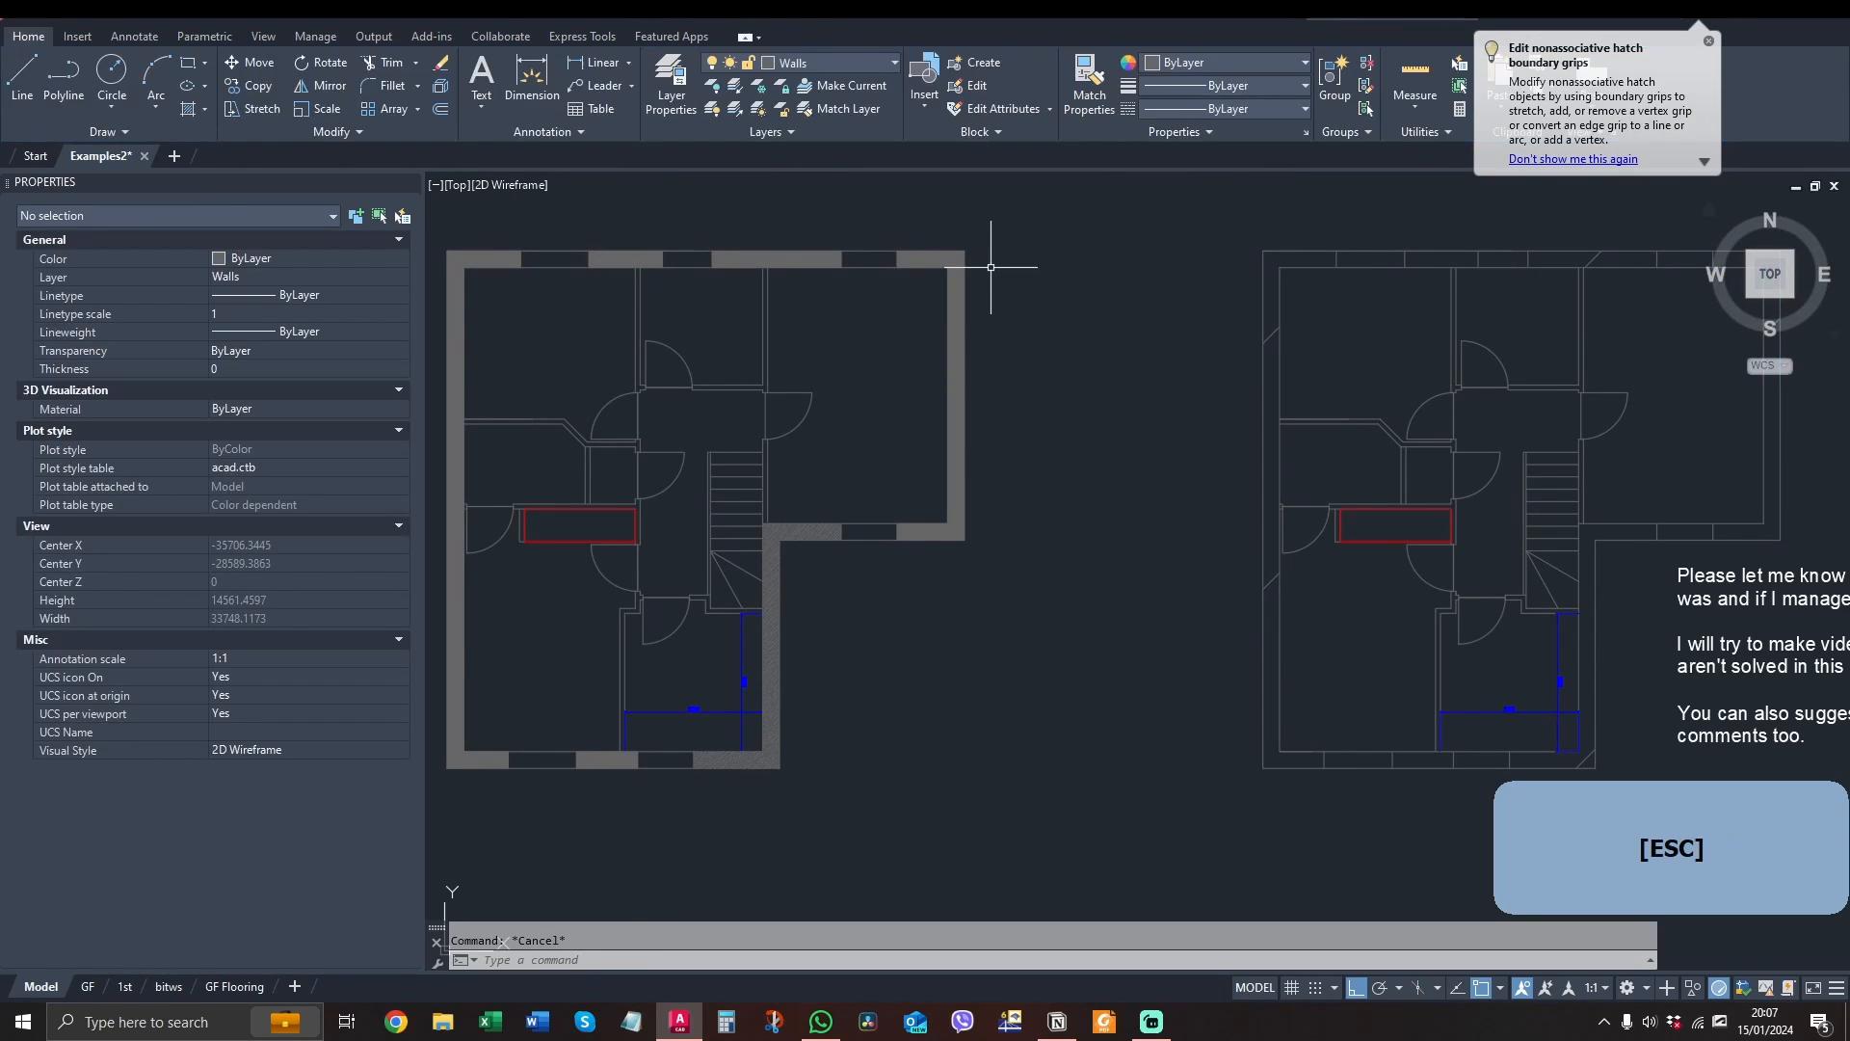
pyautogui.click(927, 255)
pyautogui.press('Escape')
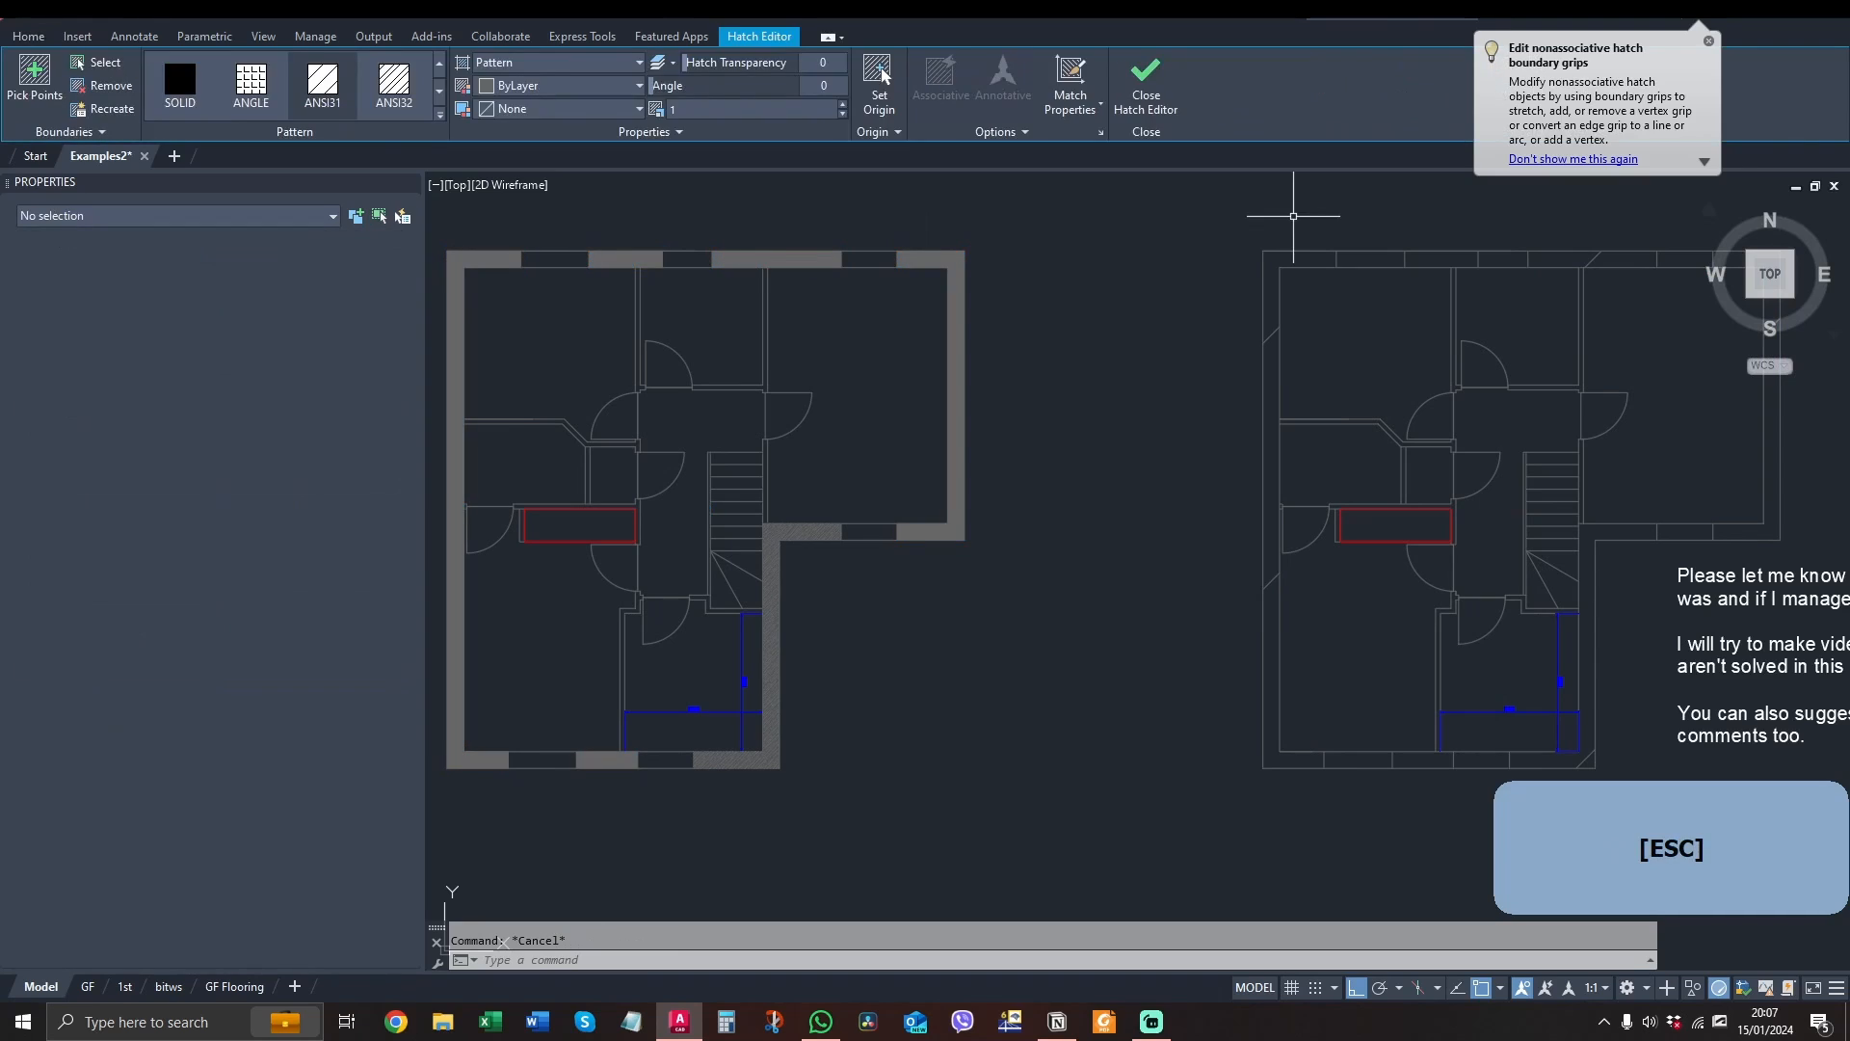
pyautogui.click(1272, 331)
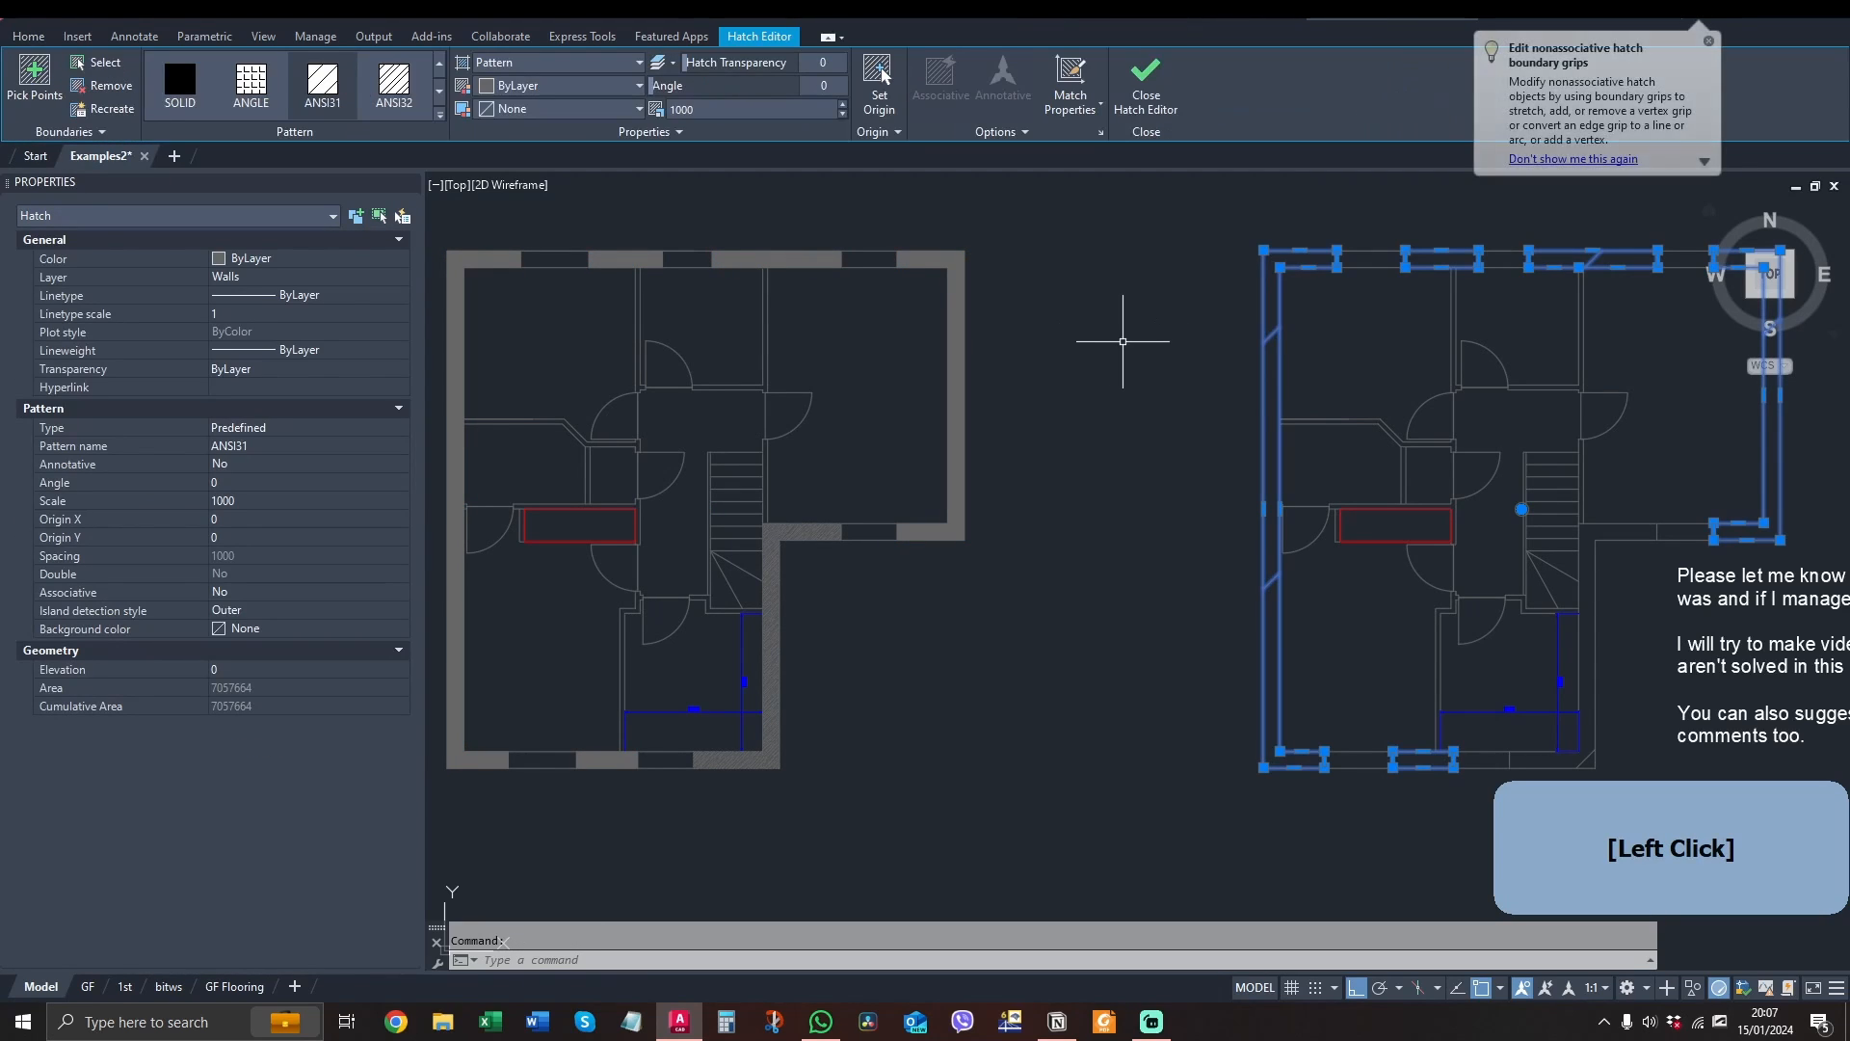
pyautogui.press('Escape')
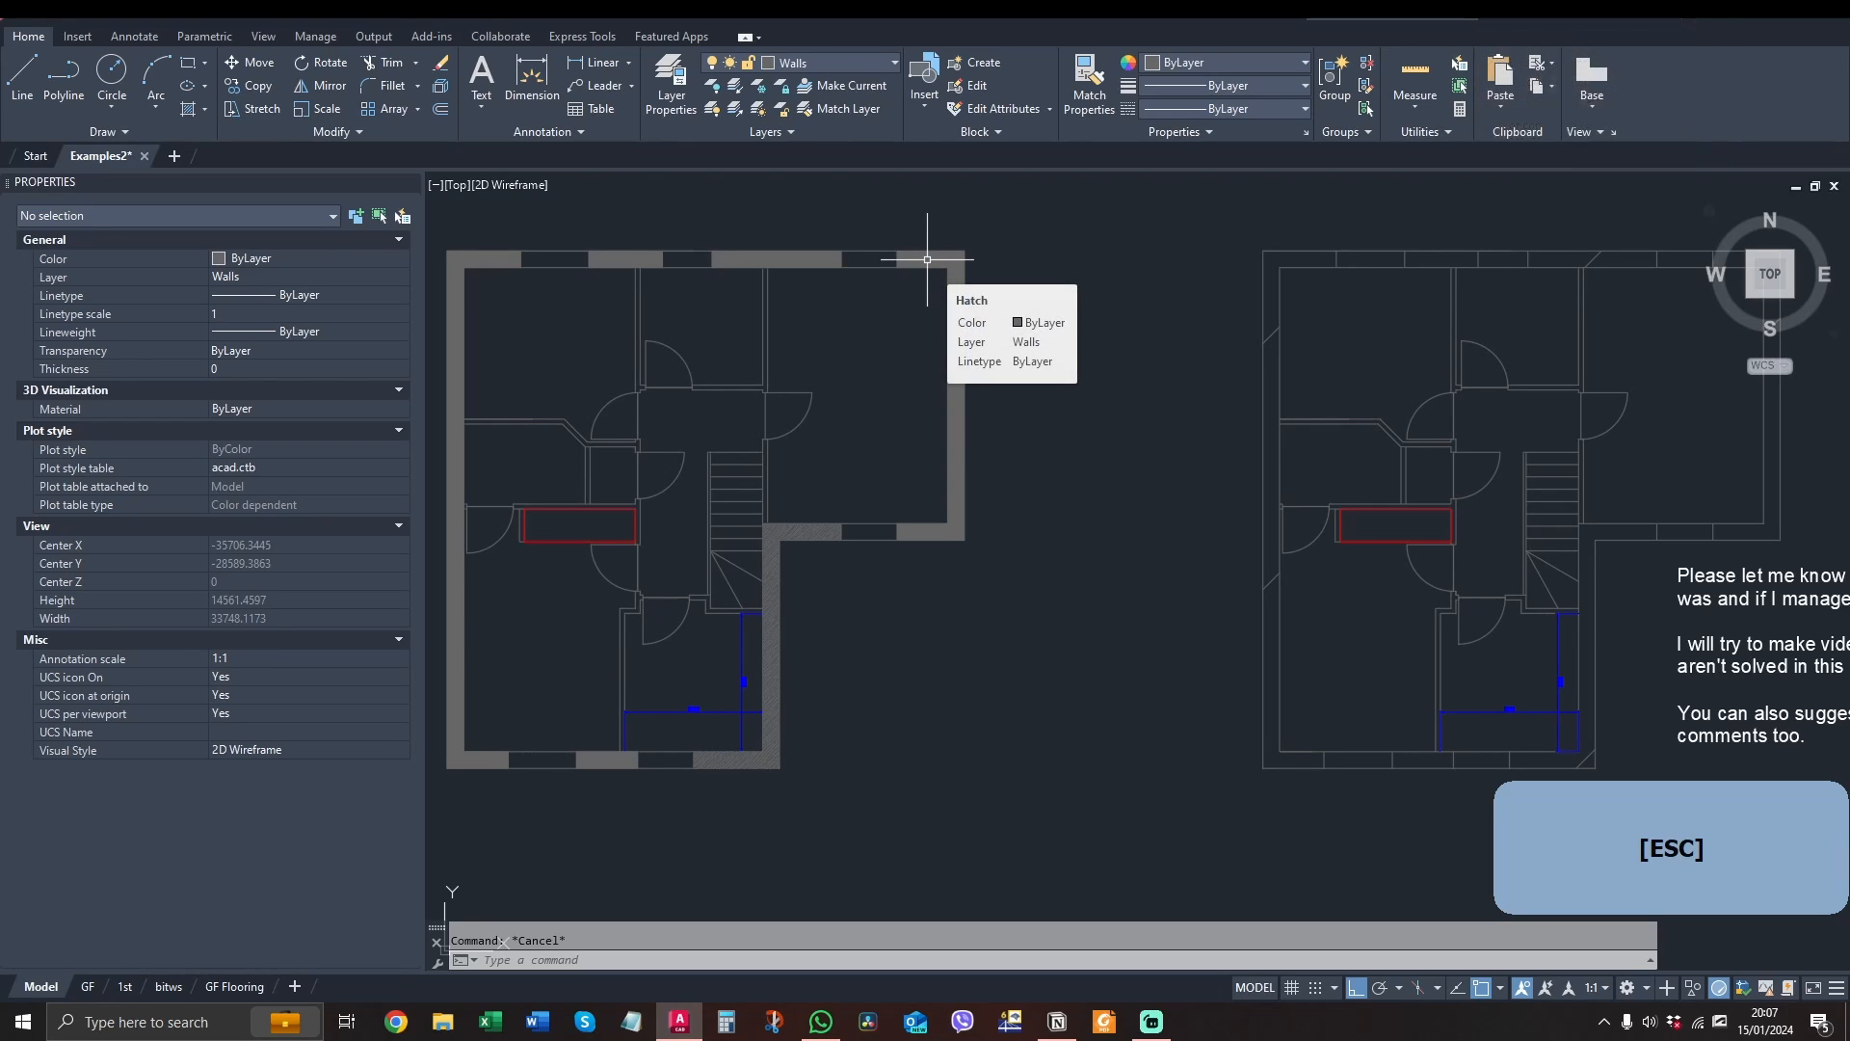
# Try the ANSI32, ANGLE, SOLID and ANSI31 patterns on the left floor plan's larger exterior wall hatch and browse further patterns
pyautogui.click(928, 259)
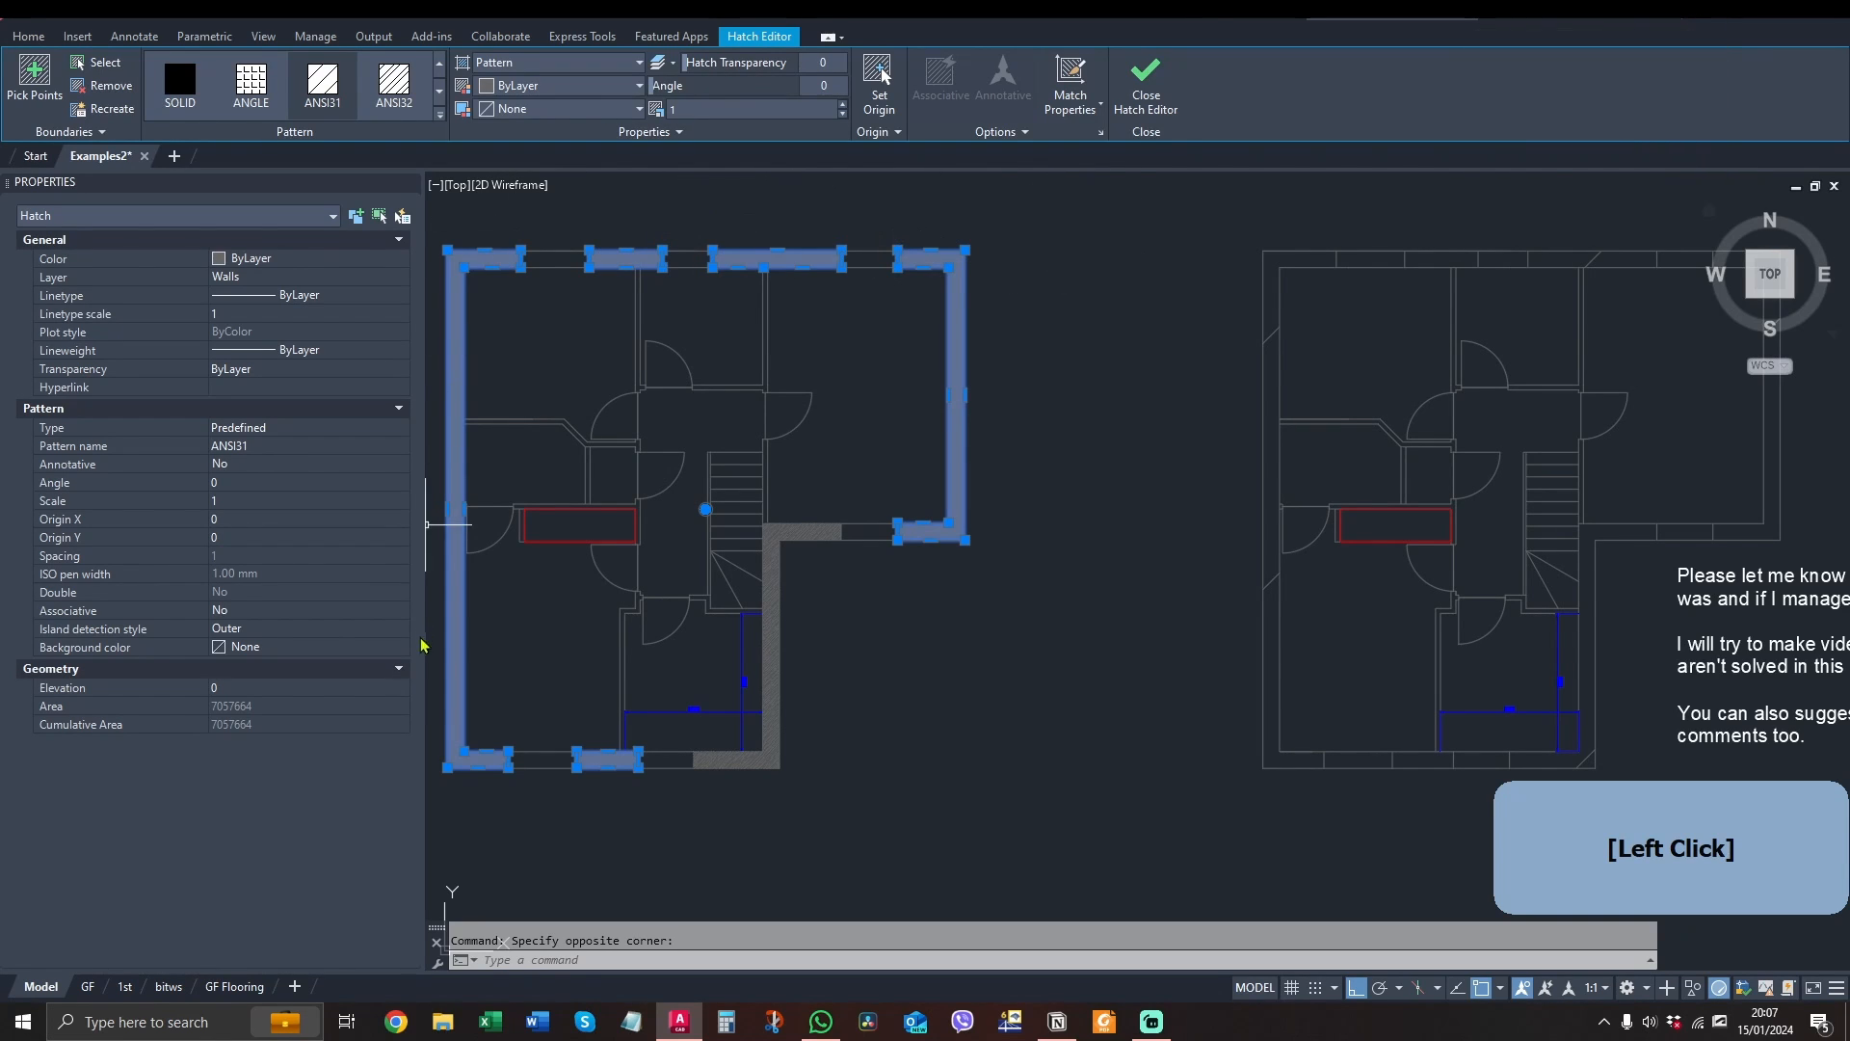
pyautogui.click(394, 82)
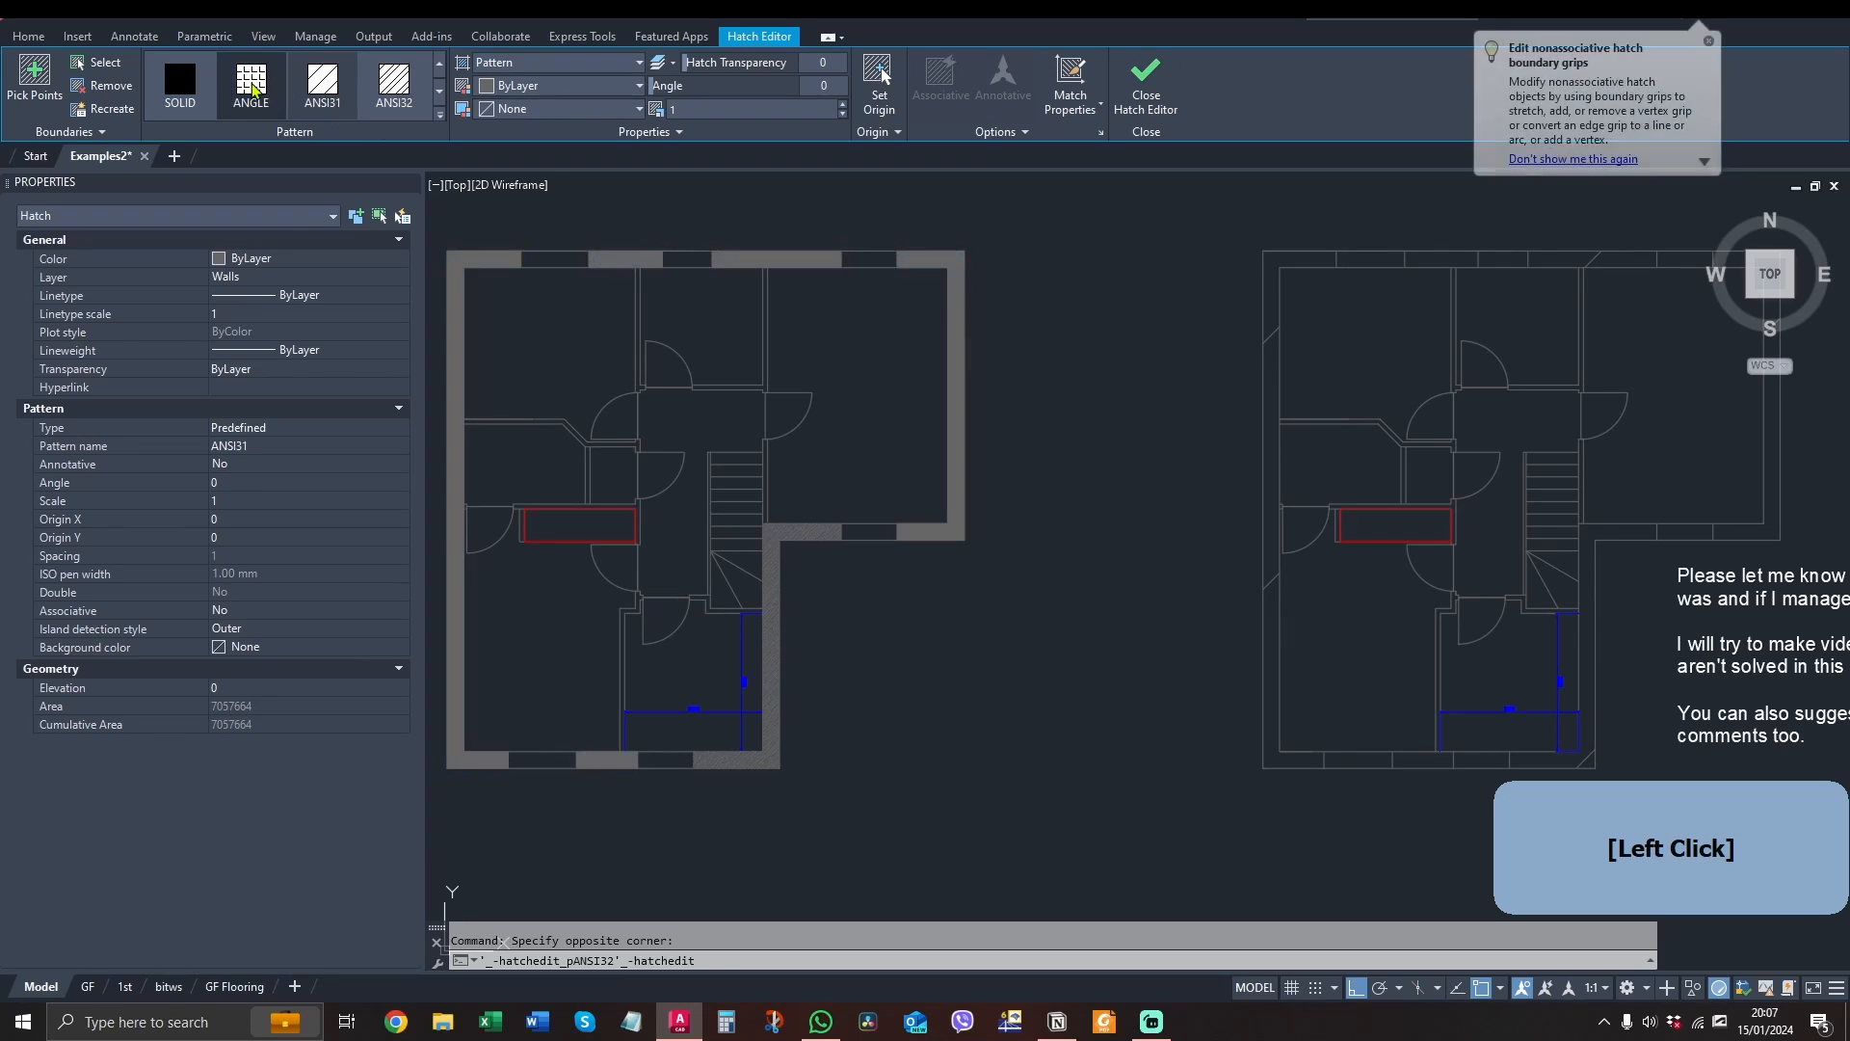
pyautogui.click(250, 82)
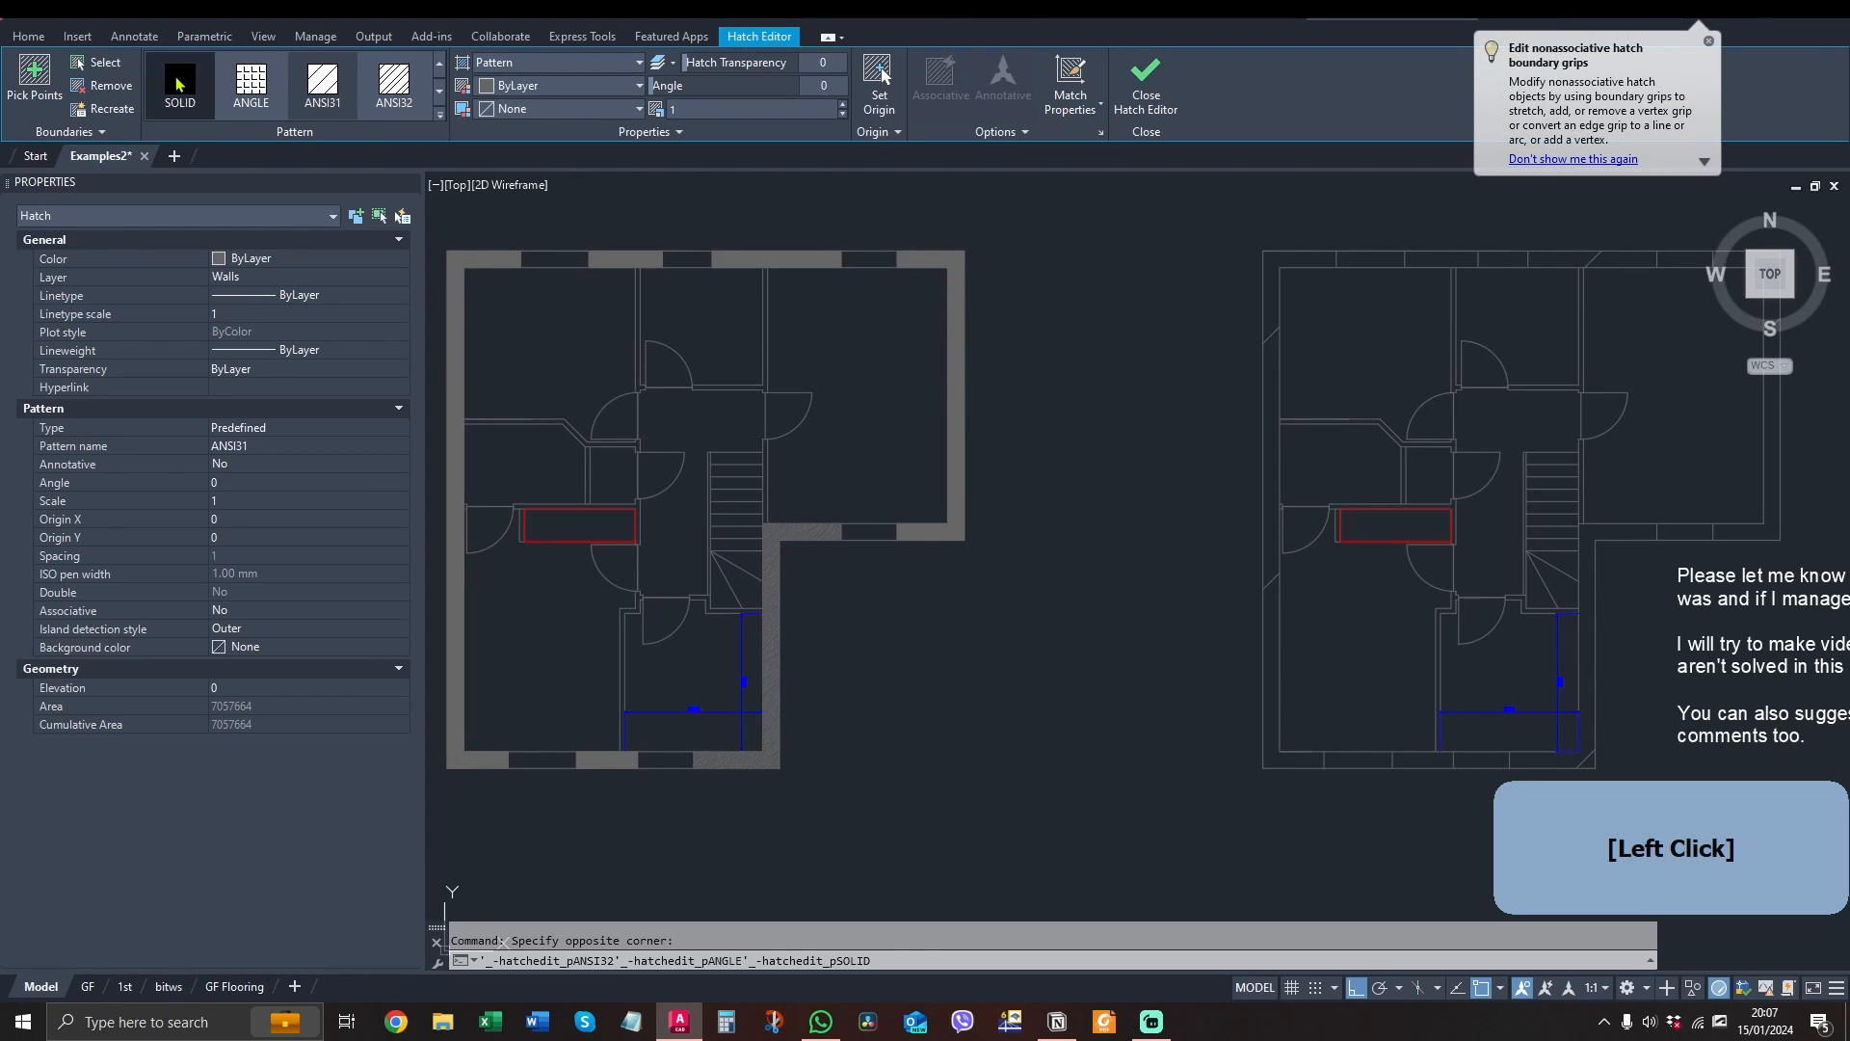
pyautogui.click(319, 85)
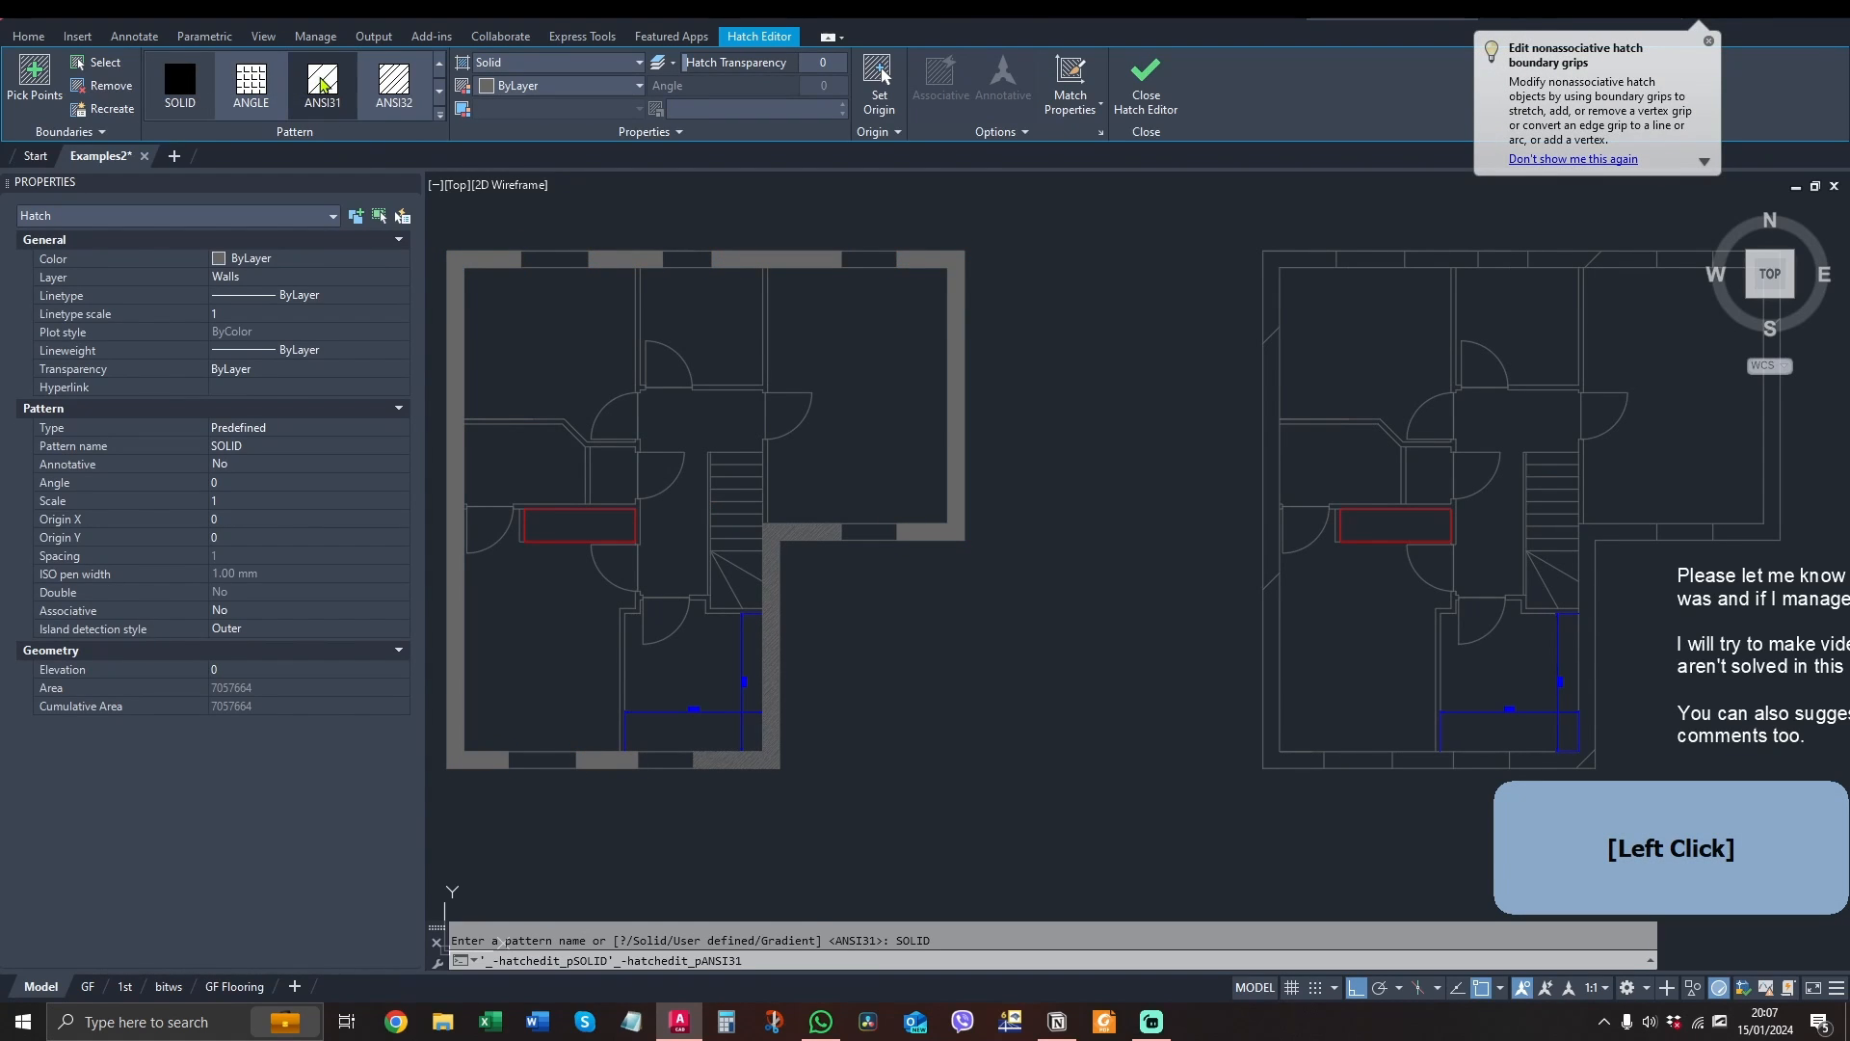
pyautogui.click(438, 92)
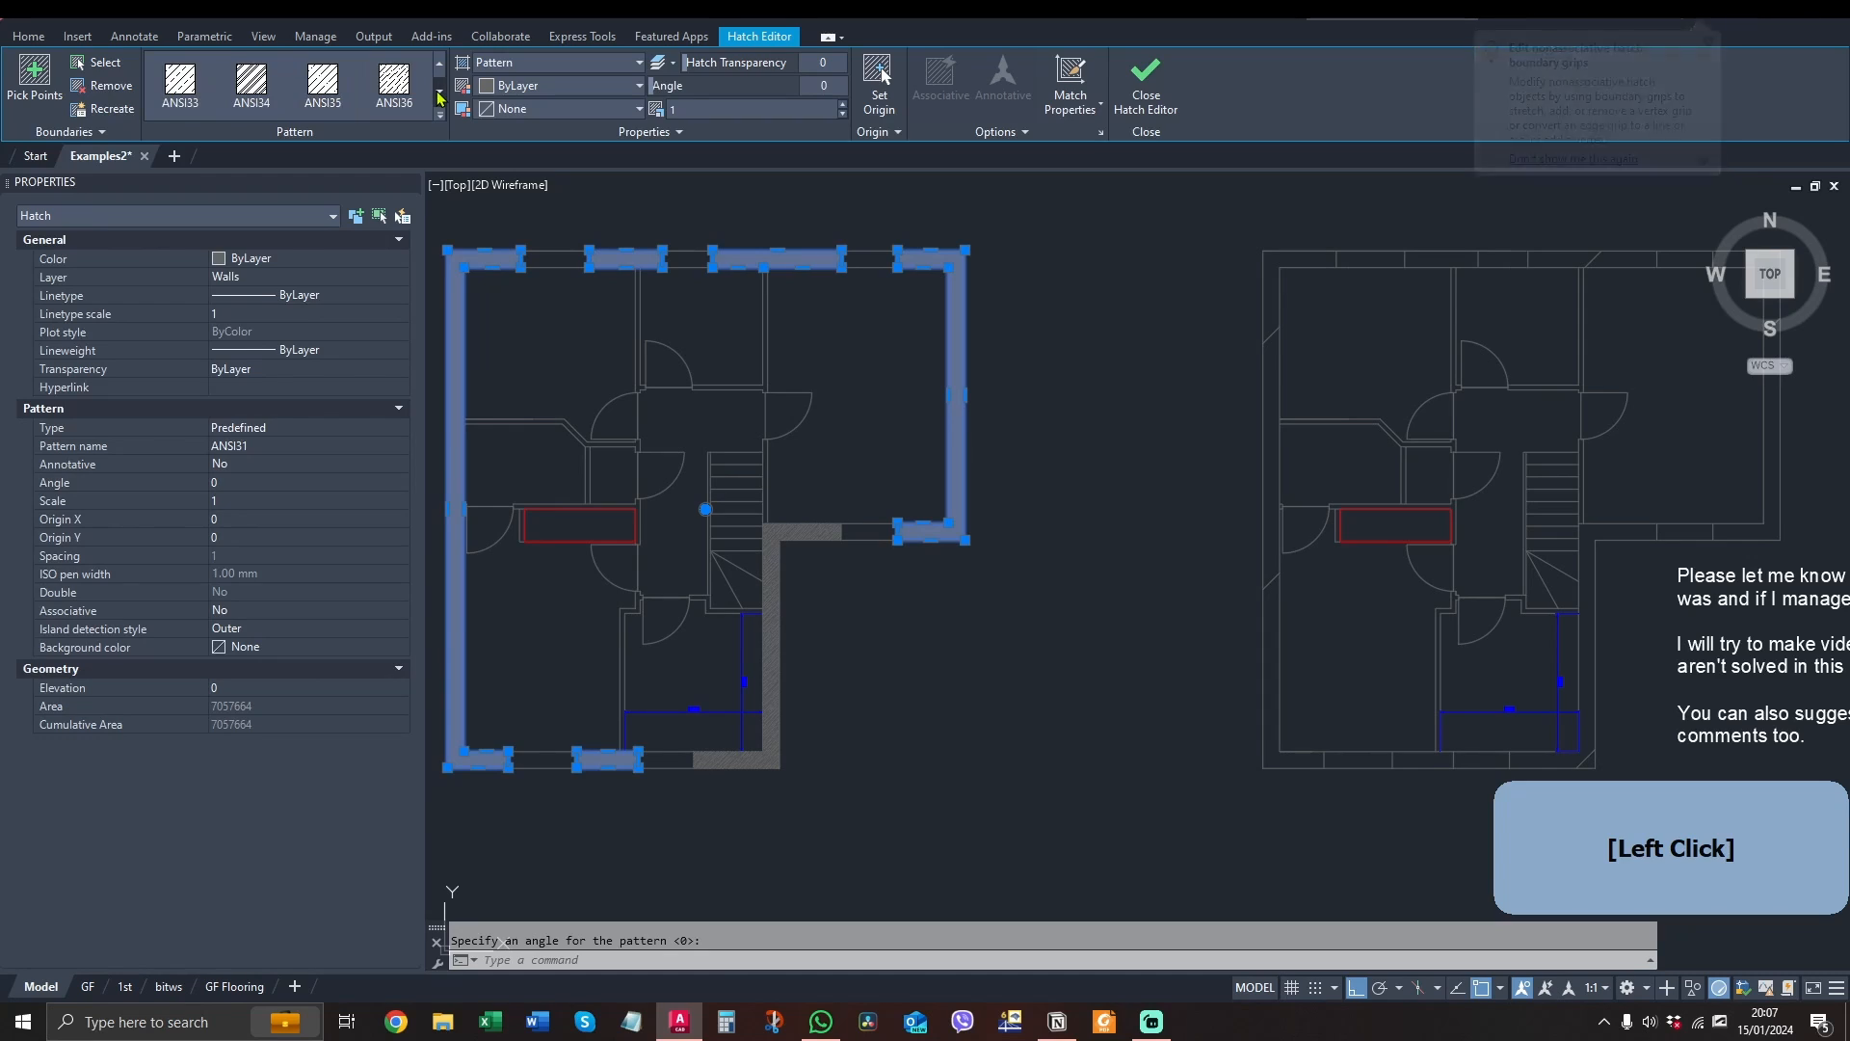
pyautogui.click(439, 91)
pyautogui.click(438, 95)
pyautogui.click(438, 67)
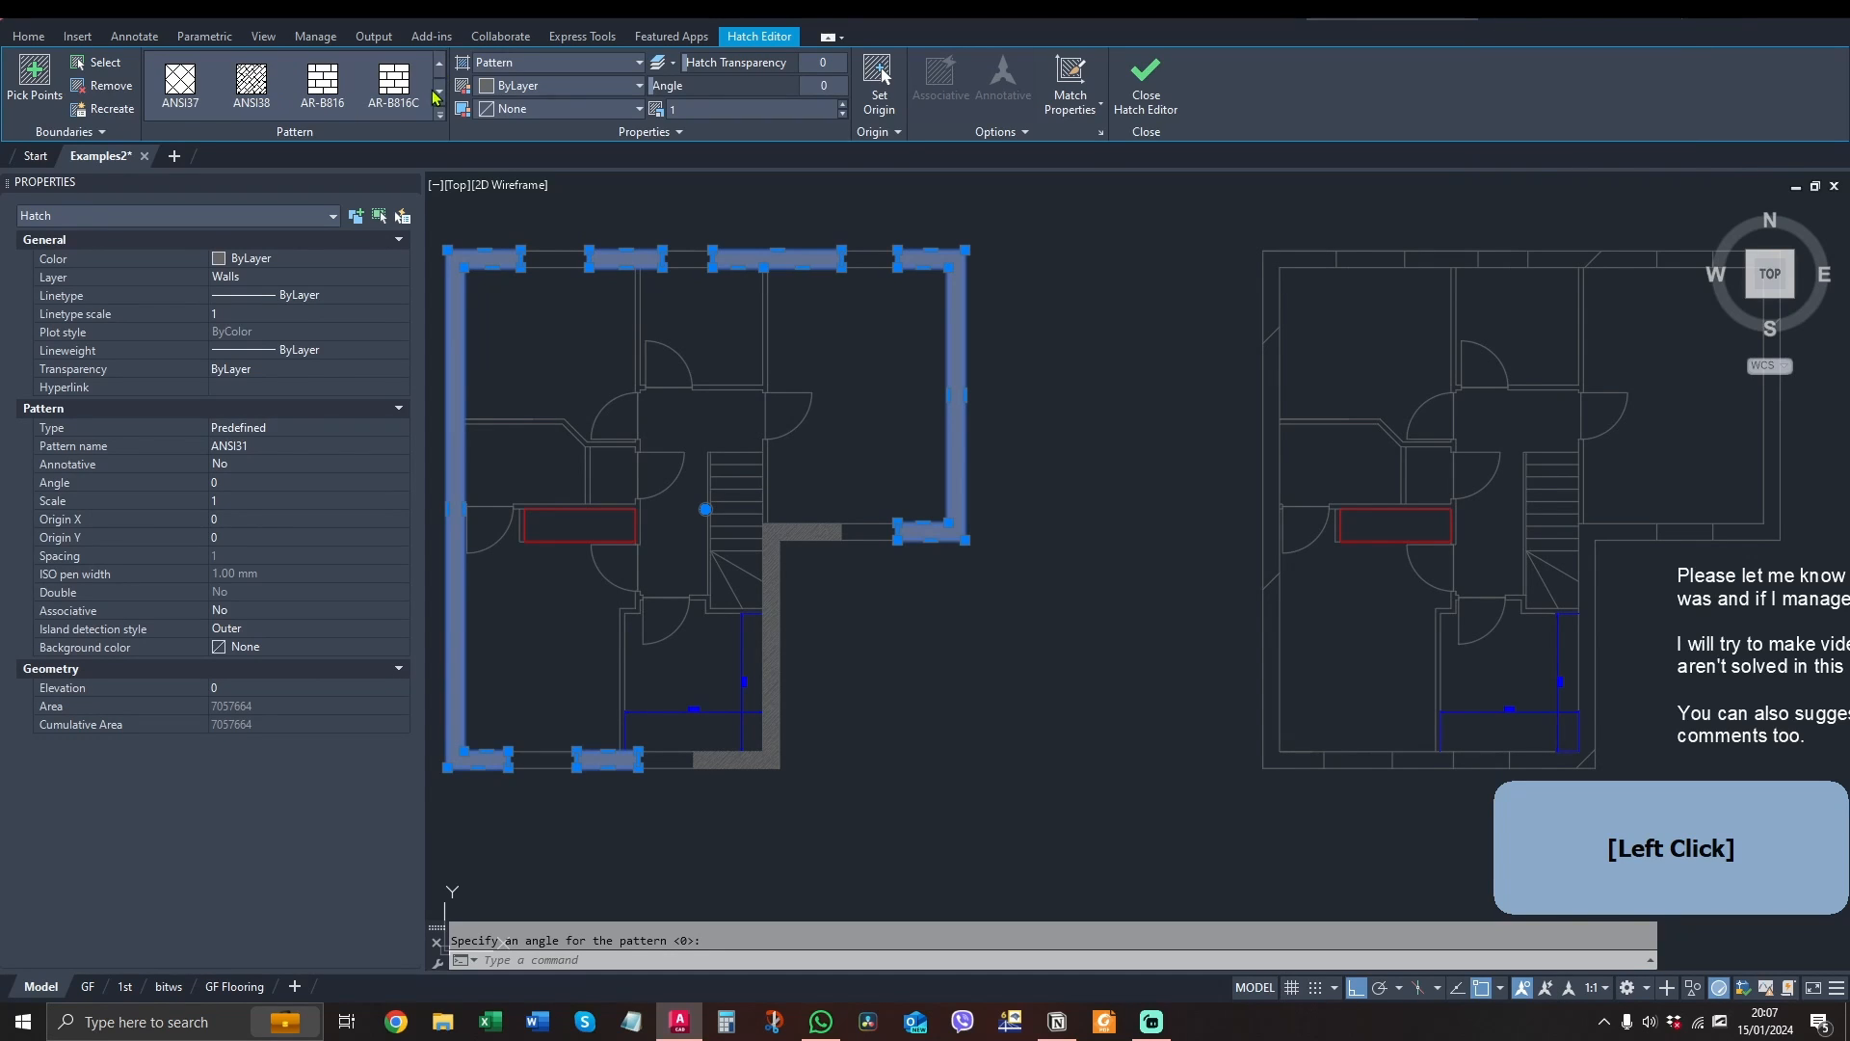
pyautogui.click(439, 66)
# Apply the ANSI31 pattern at a scale of 25 to the left floor plan's larger exterior wall hatch and inspect it
pyautogui.click(323, 79)
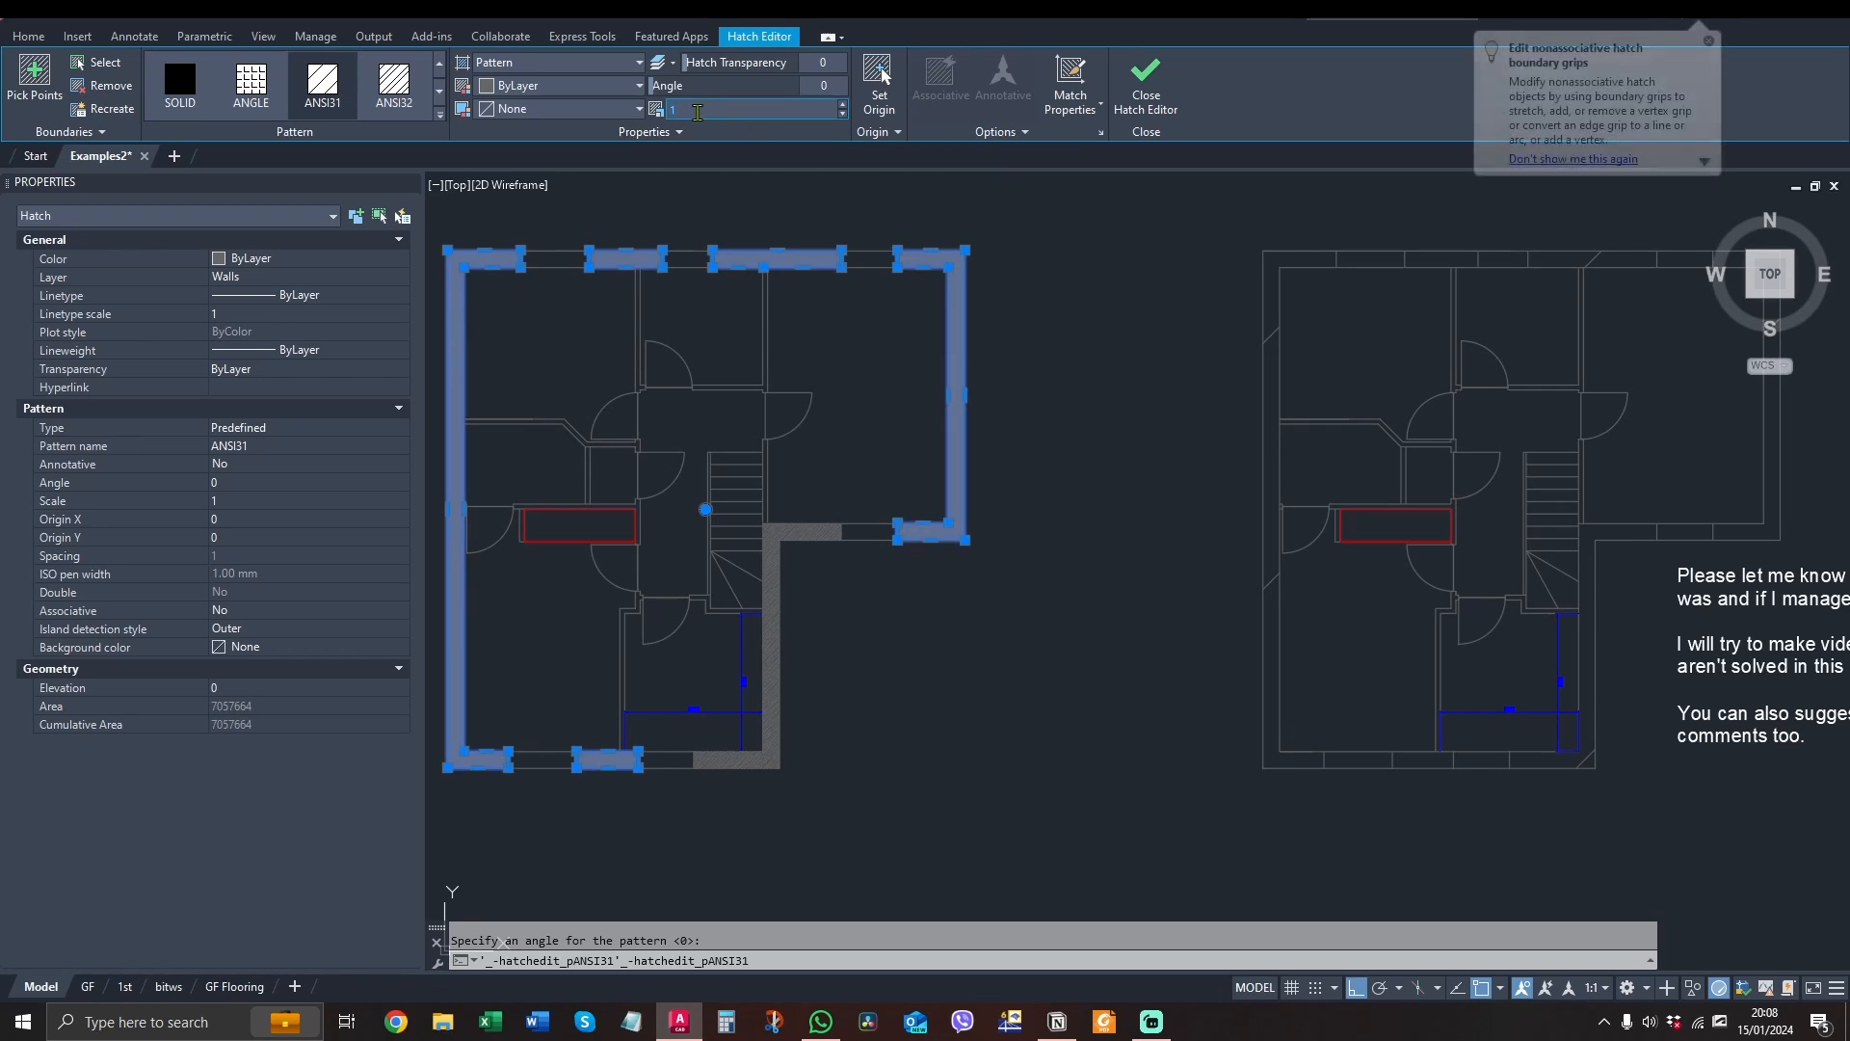
pyautogui.write('25')
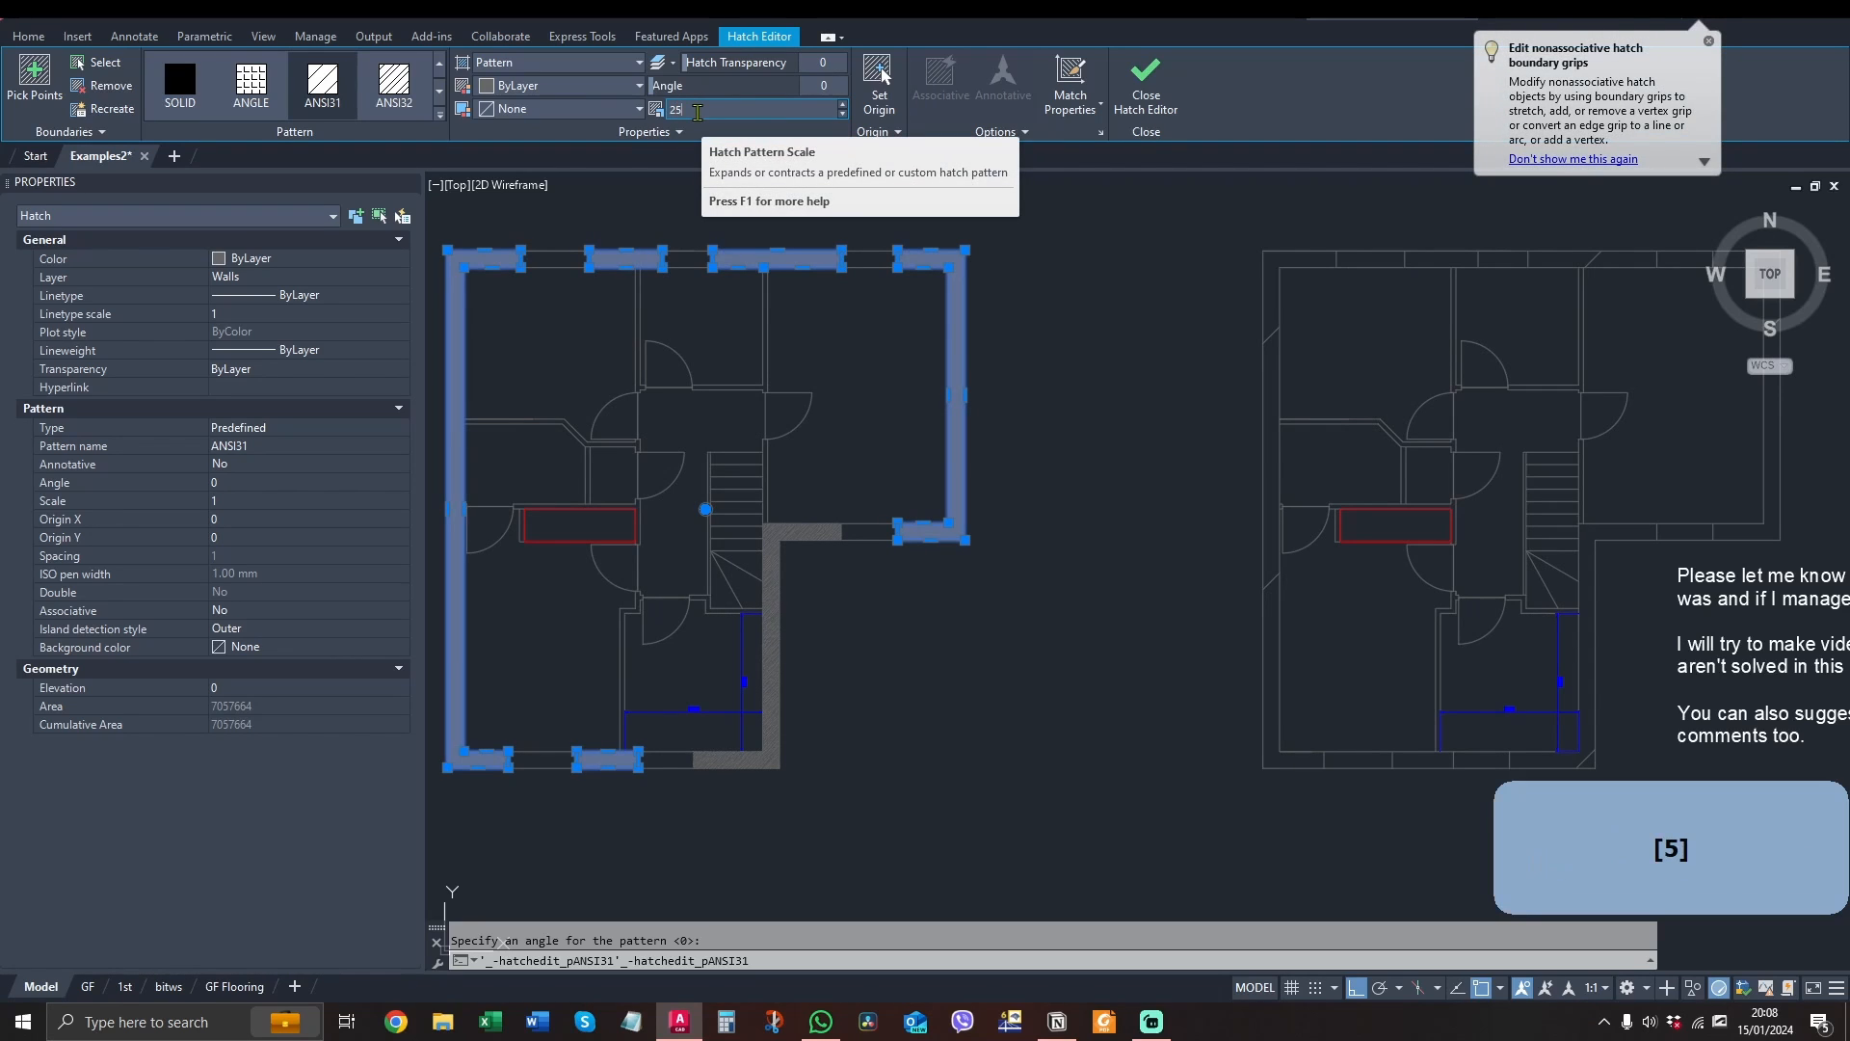
pyautogui.press('Return')
pyautogui.press('Escape')
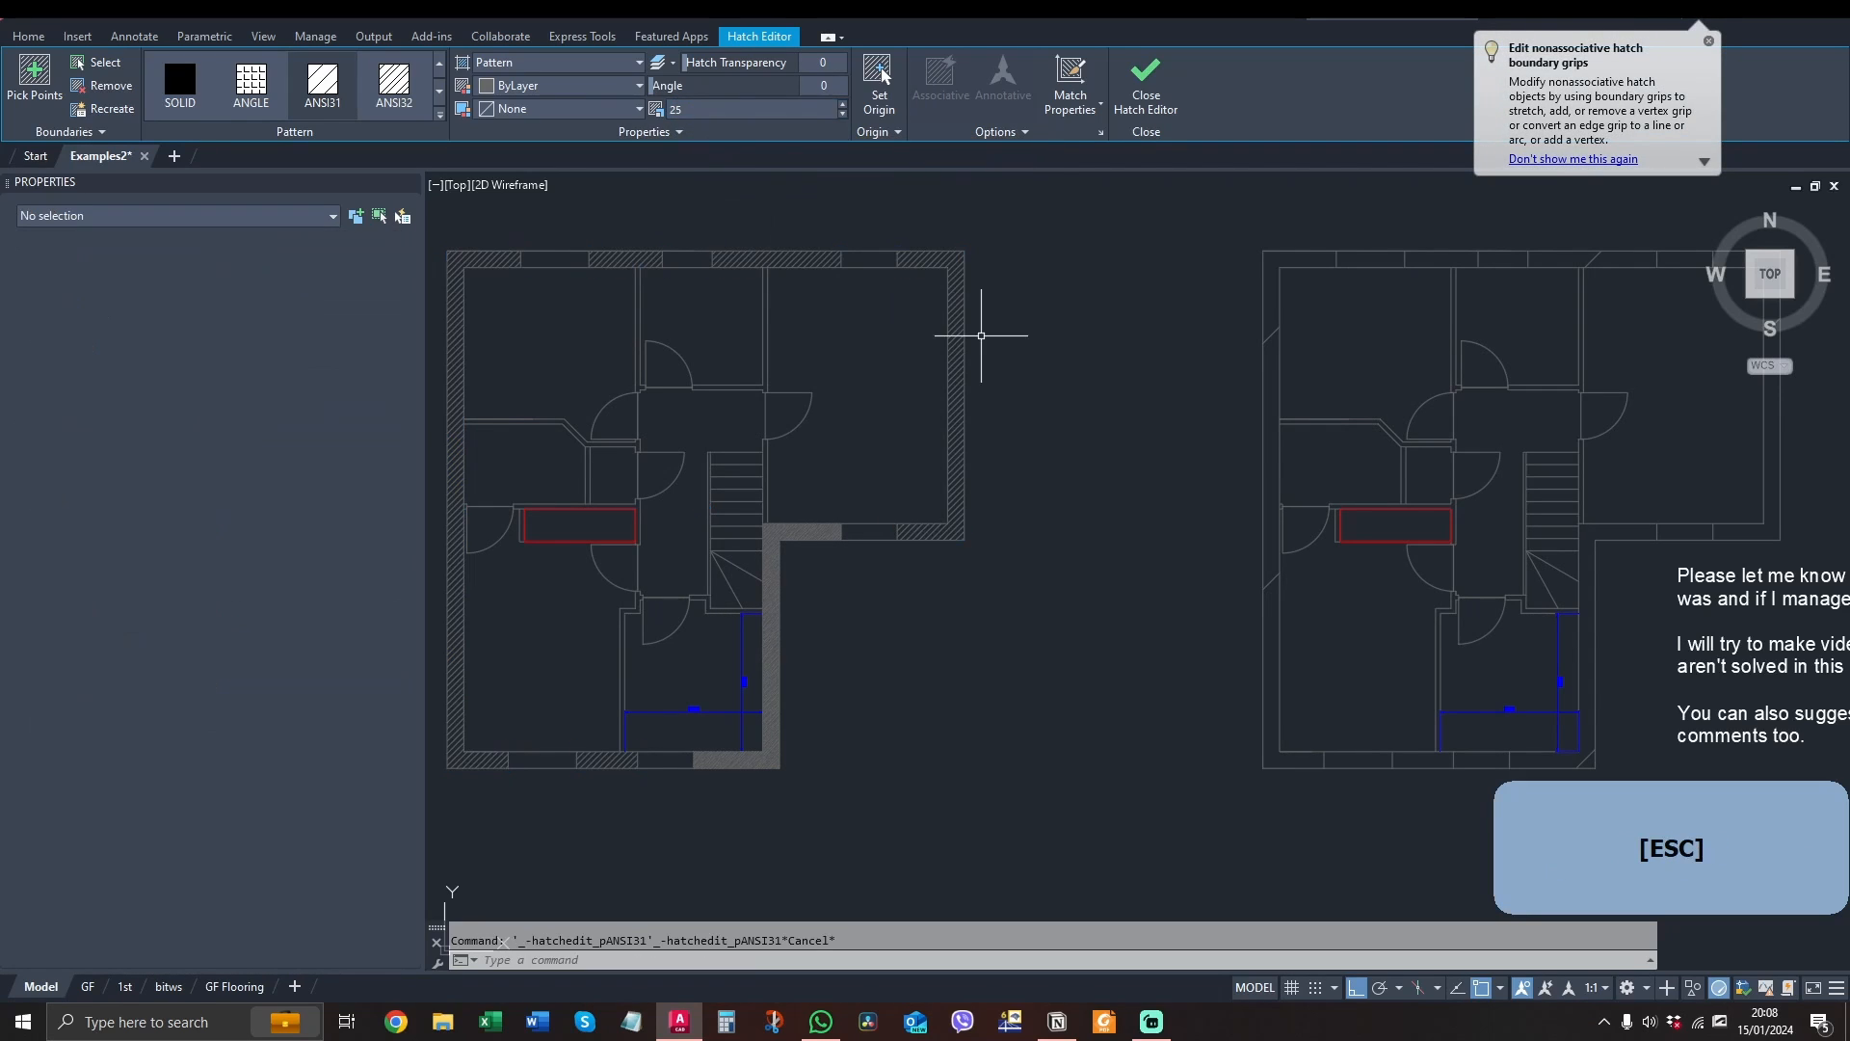
pyautogui.scroll(5, 919, 267)
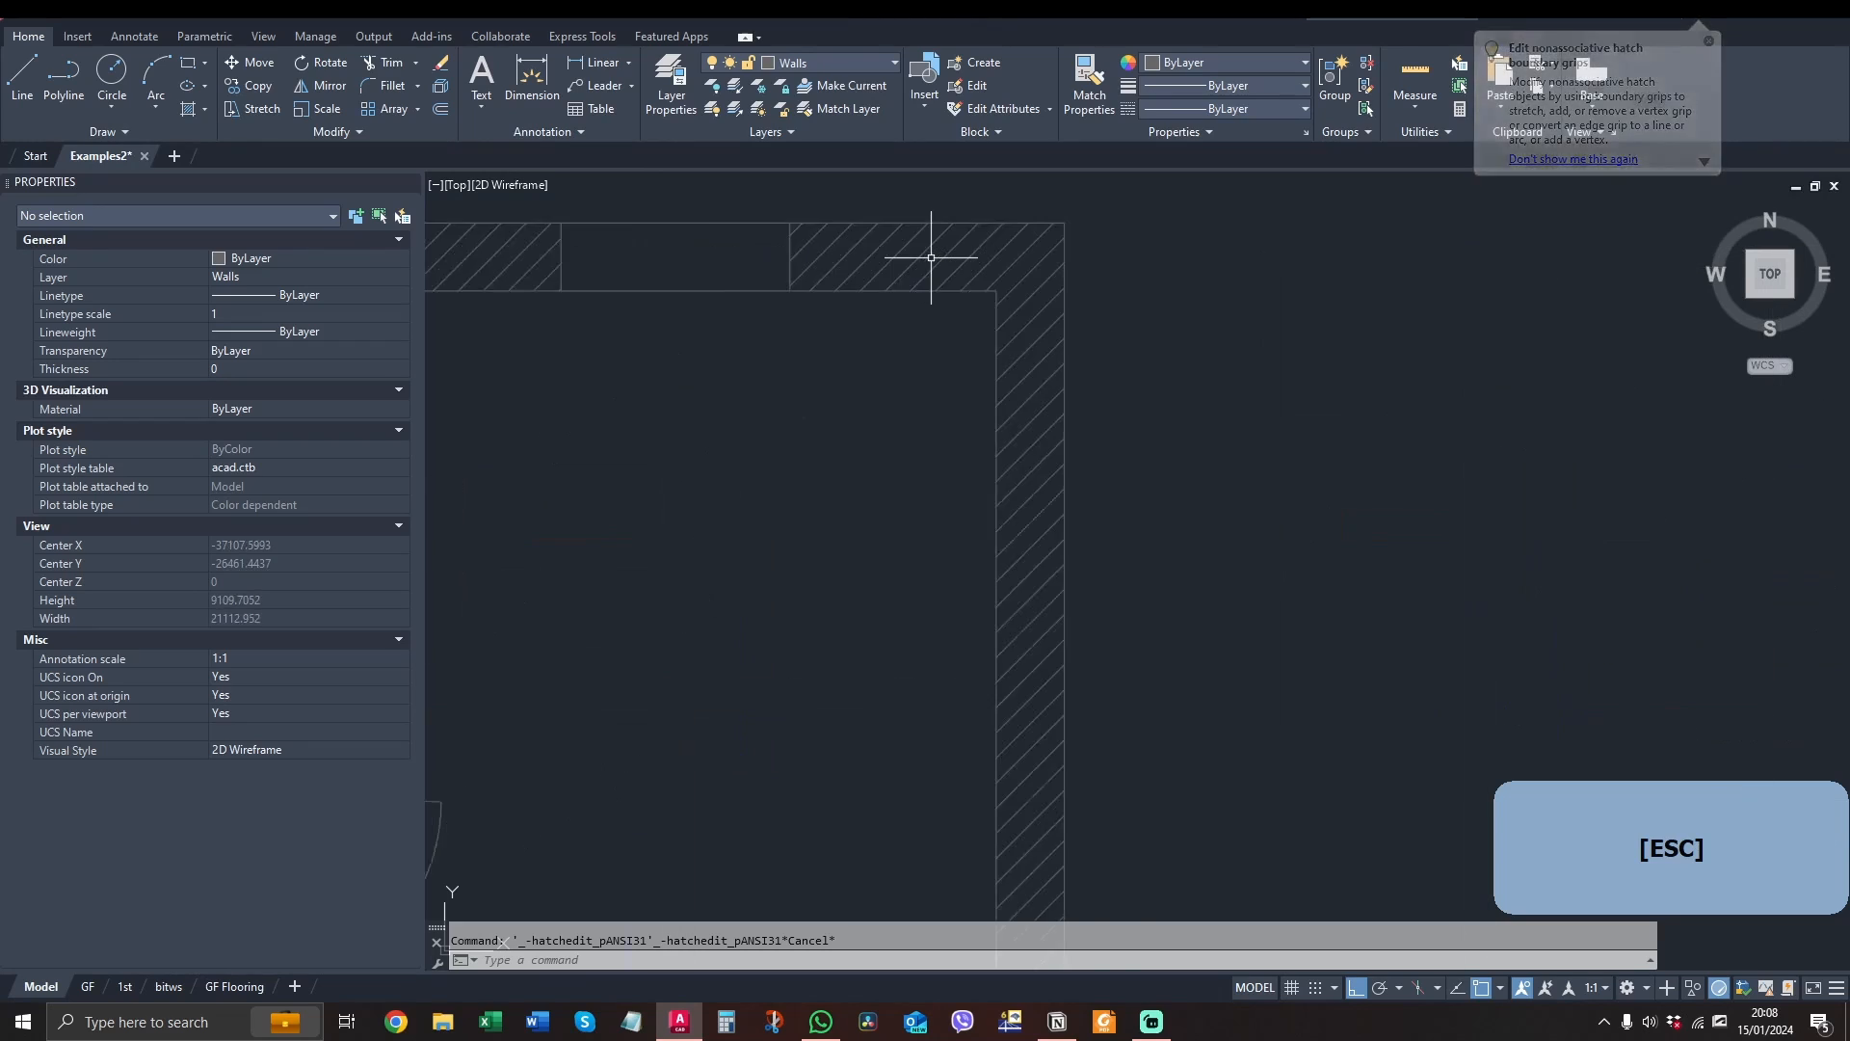
pyautogui.scroll(-5, 941, 256)
pyautogui.moveTo(815, 265); pyautogui.dragTo(868, 263, button='middle')
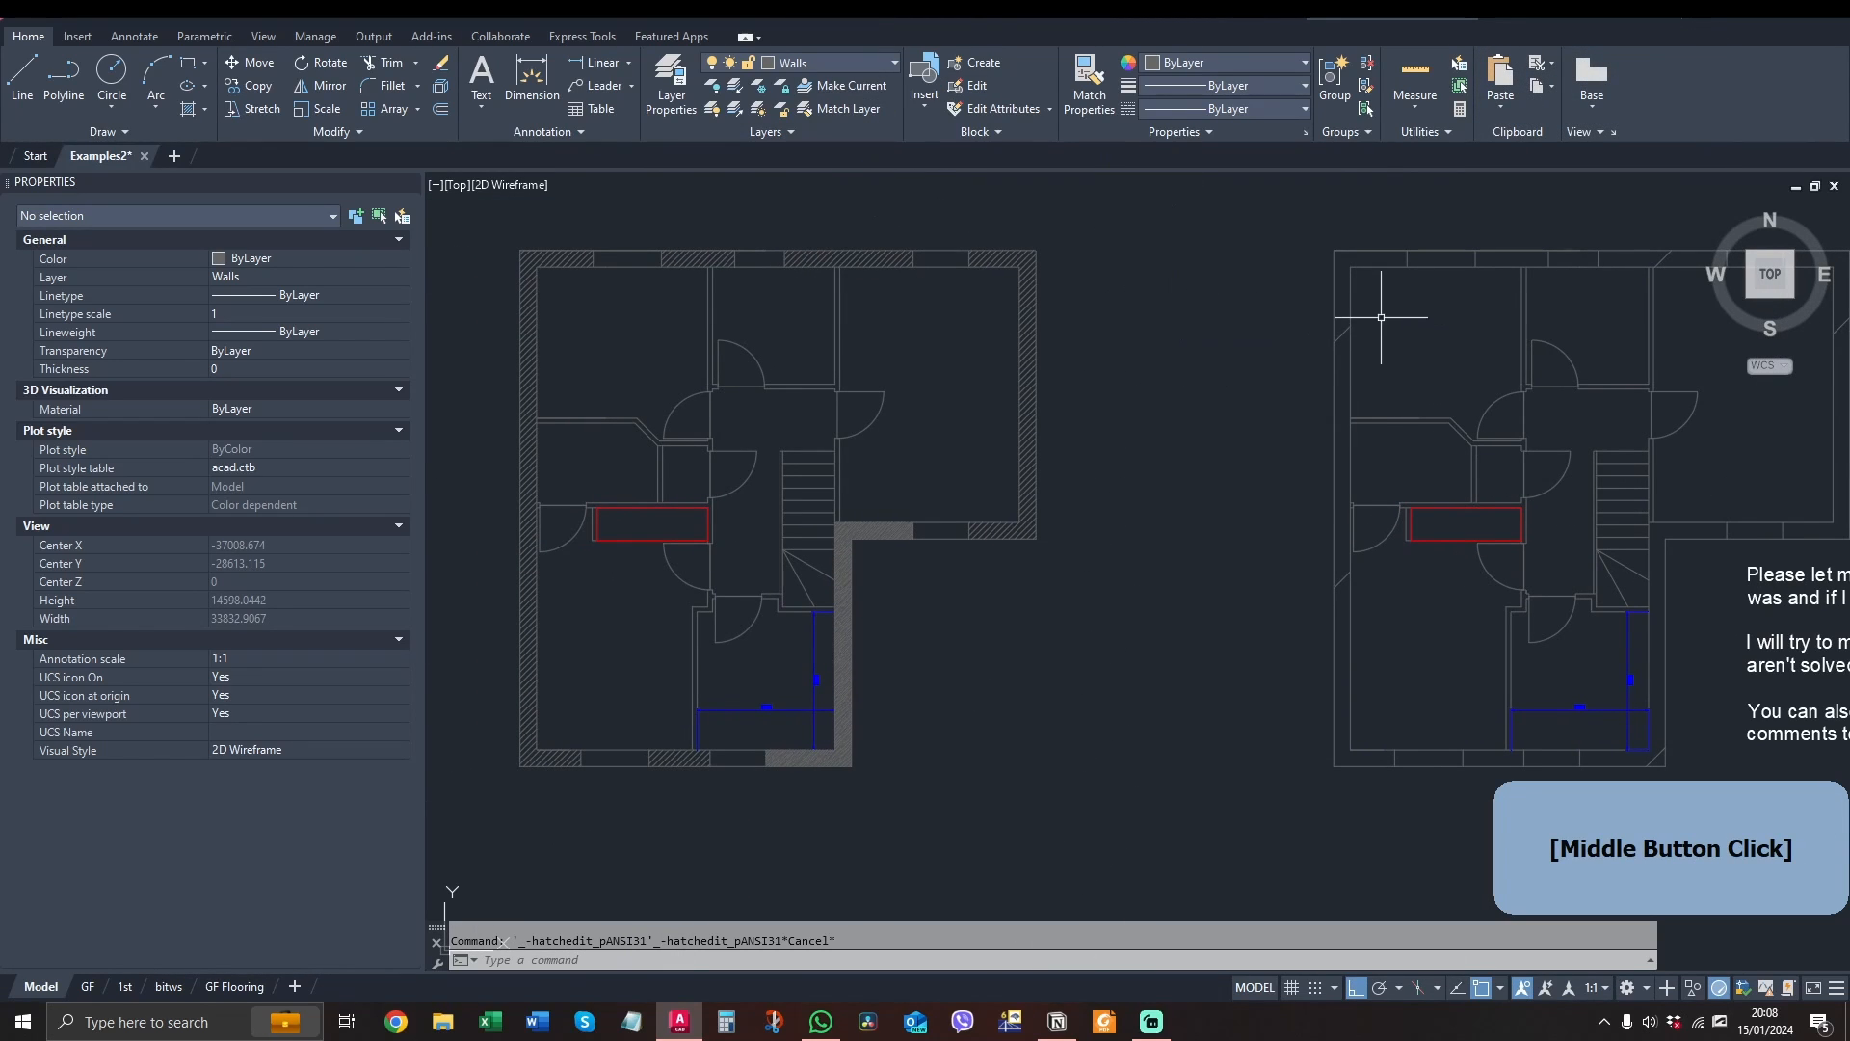
# Set the pattern scale of the right floor plan's larger exterior wall hatch to 25
pyautogui.click(1343, 325)
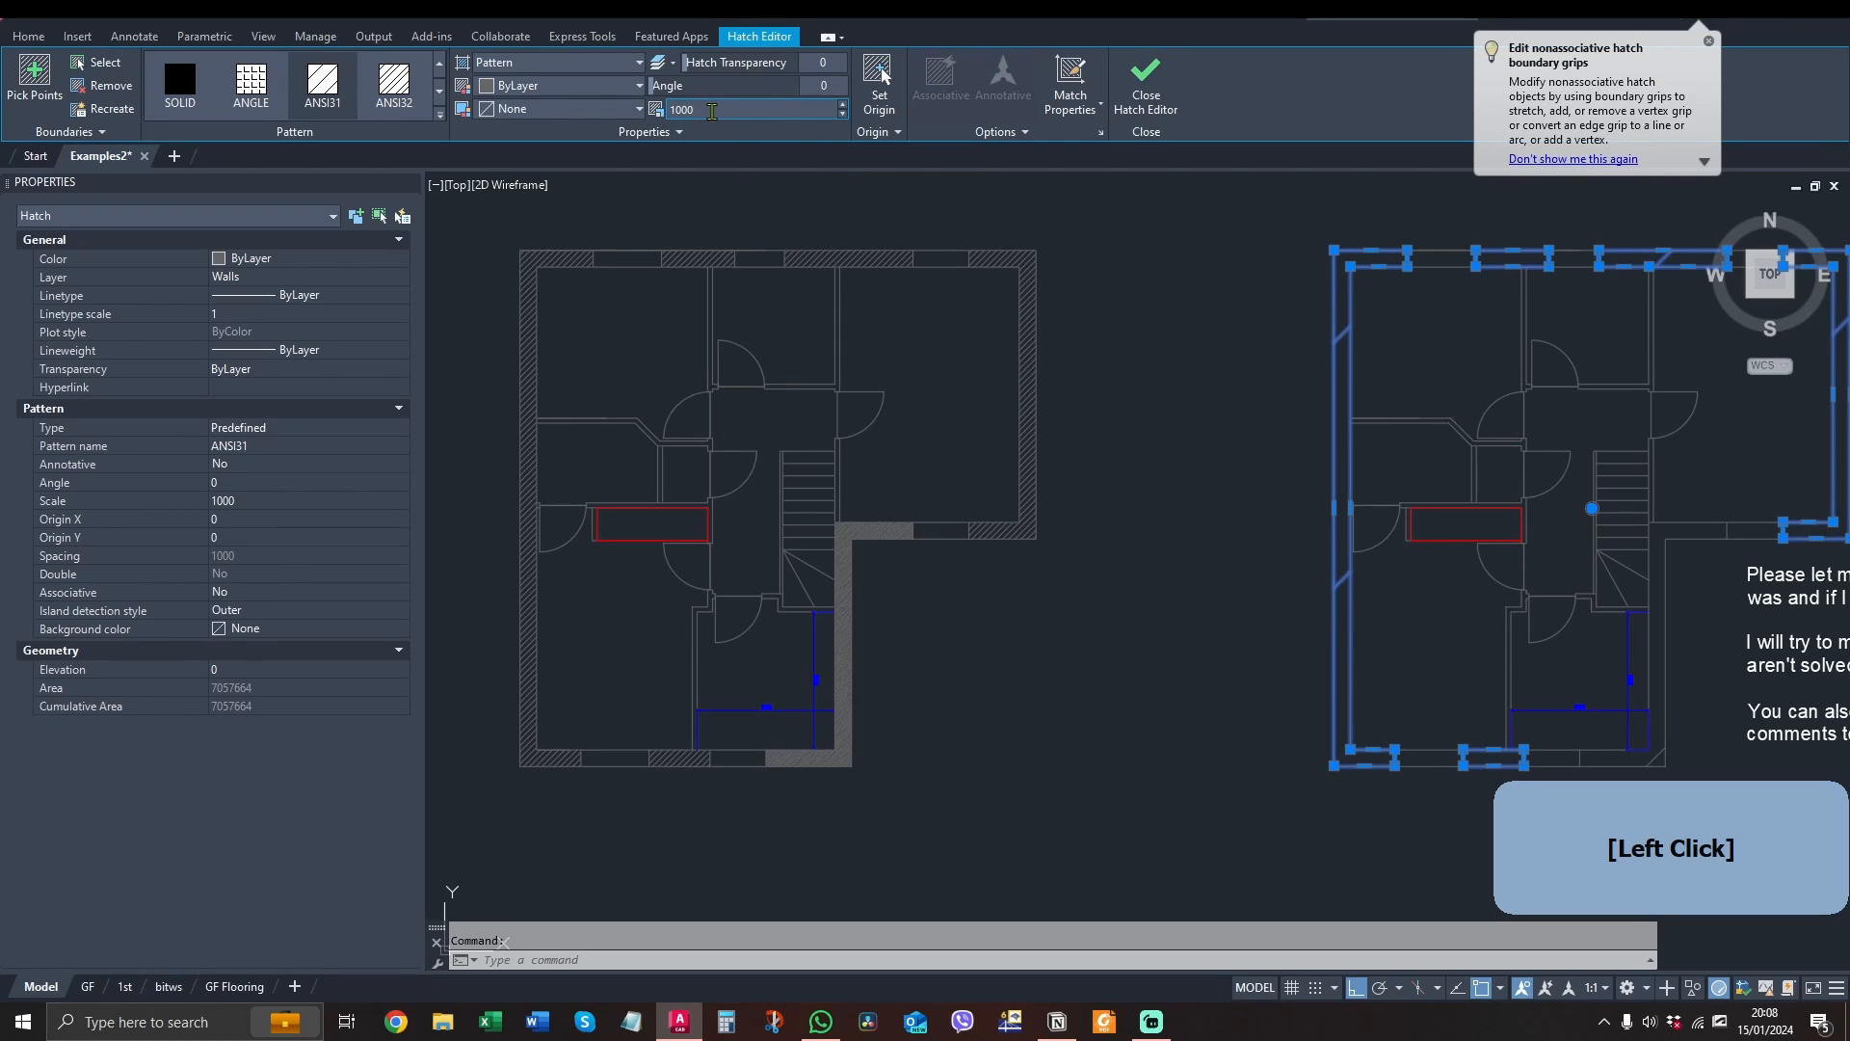
pyautogui.write('25')
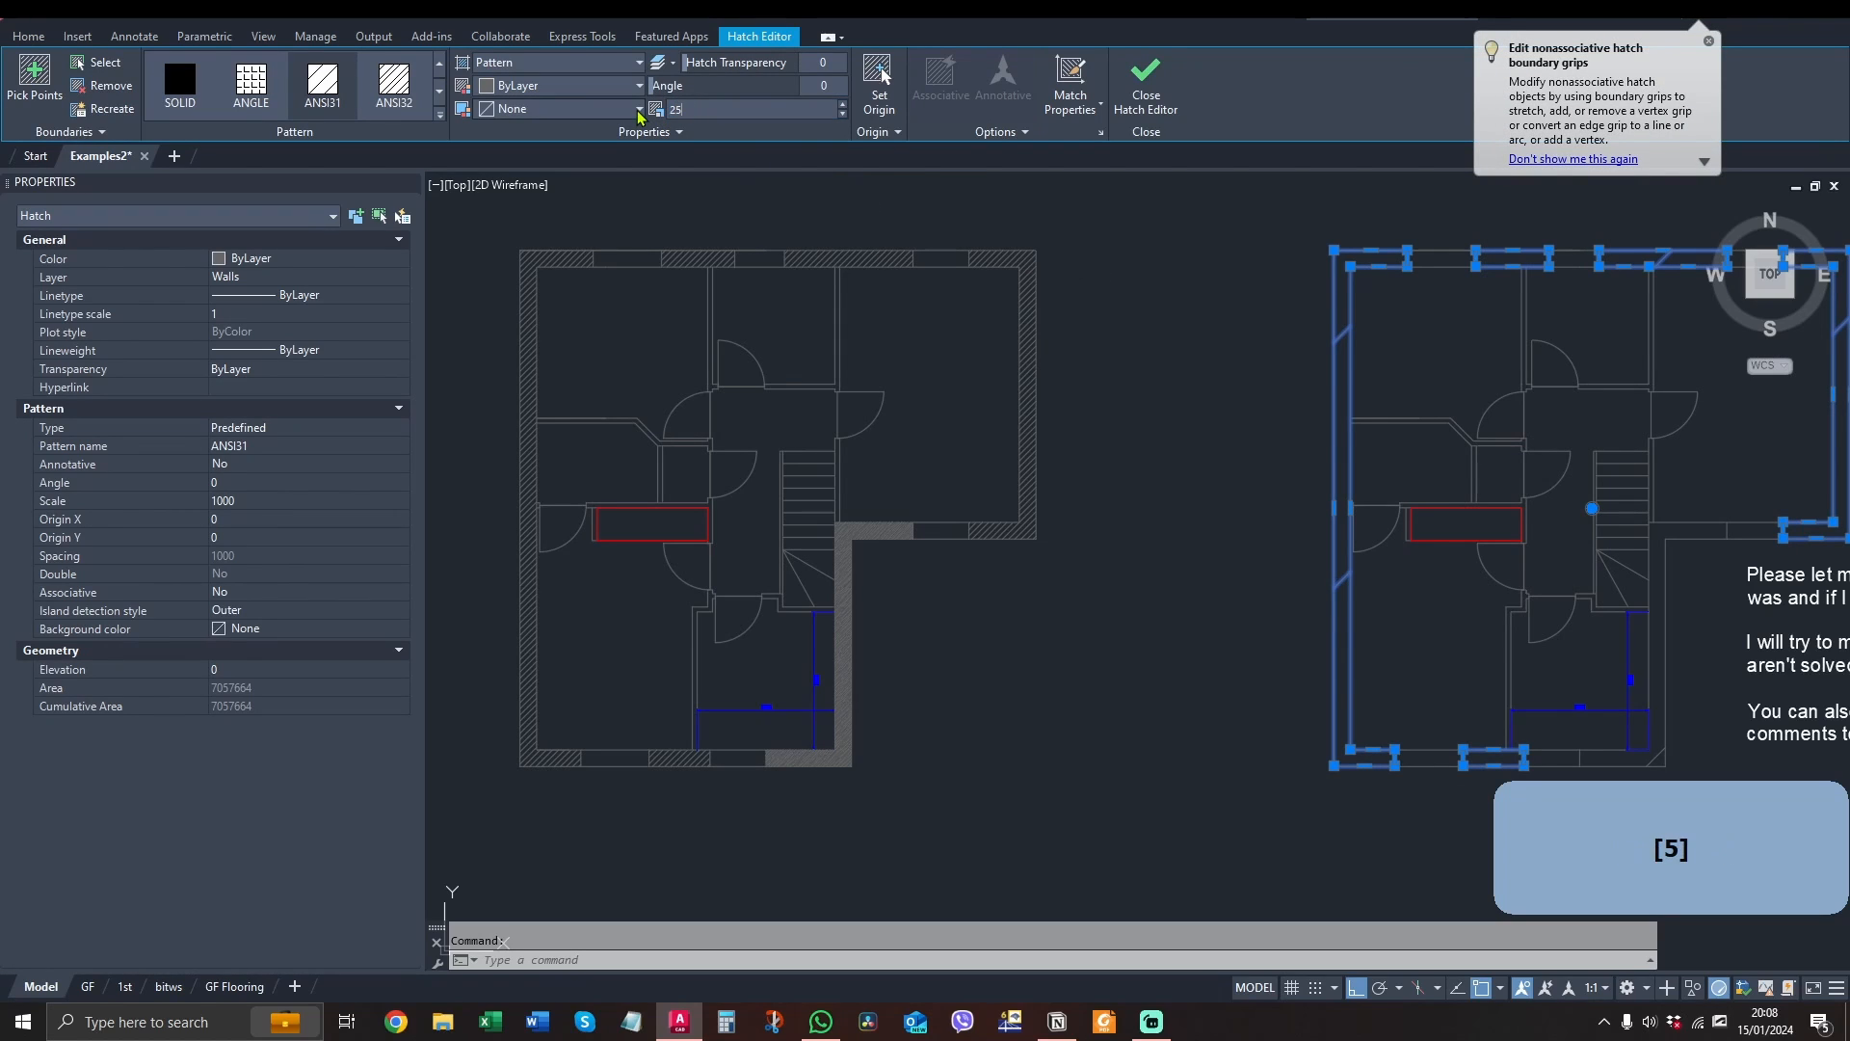
pyautogui.press('Return')
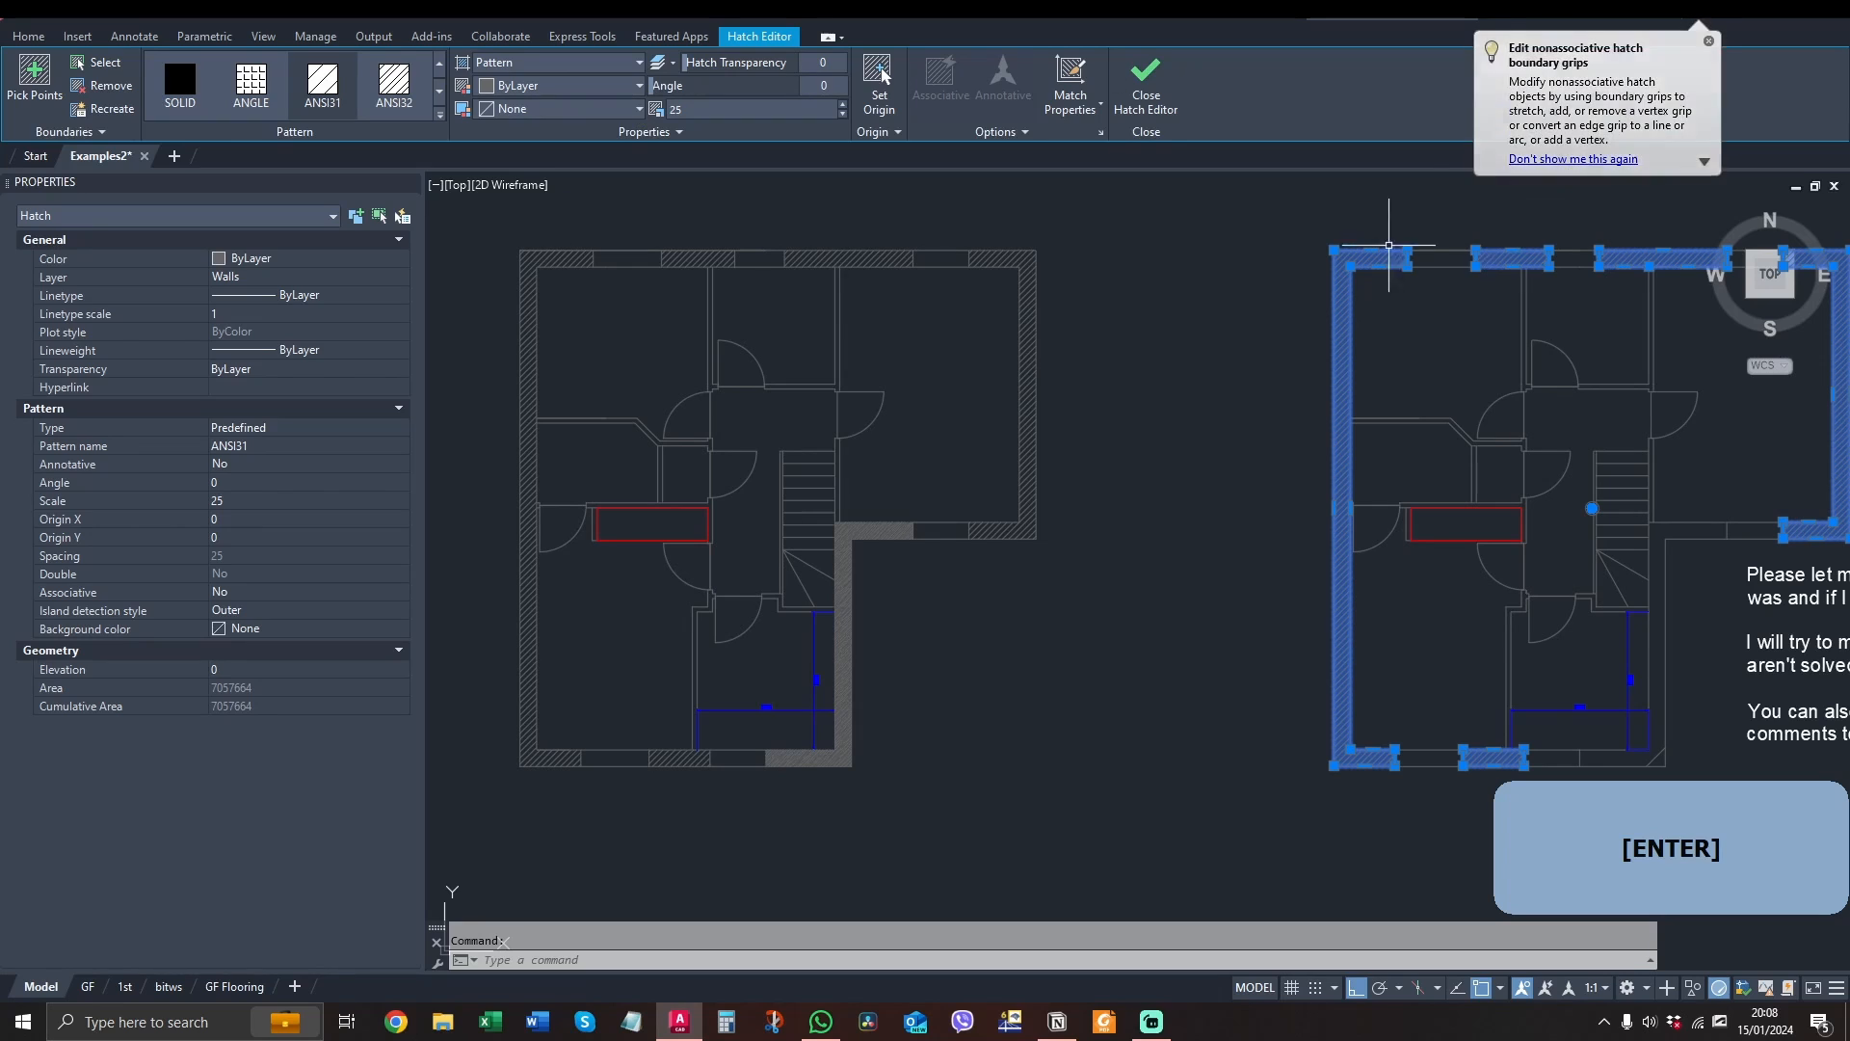
pyautogui.press('Escape')
pyautogui.scroll(5, 1397, 254)
pyautogui.scroll(-7, 1363, 269)
pyautogui.scroll(4, 1350, 271)
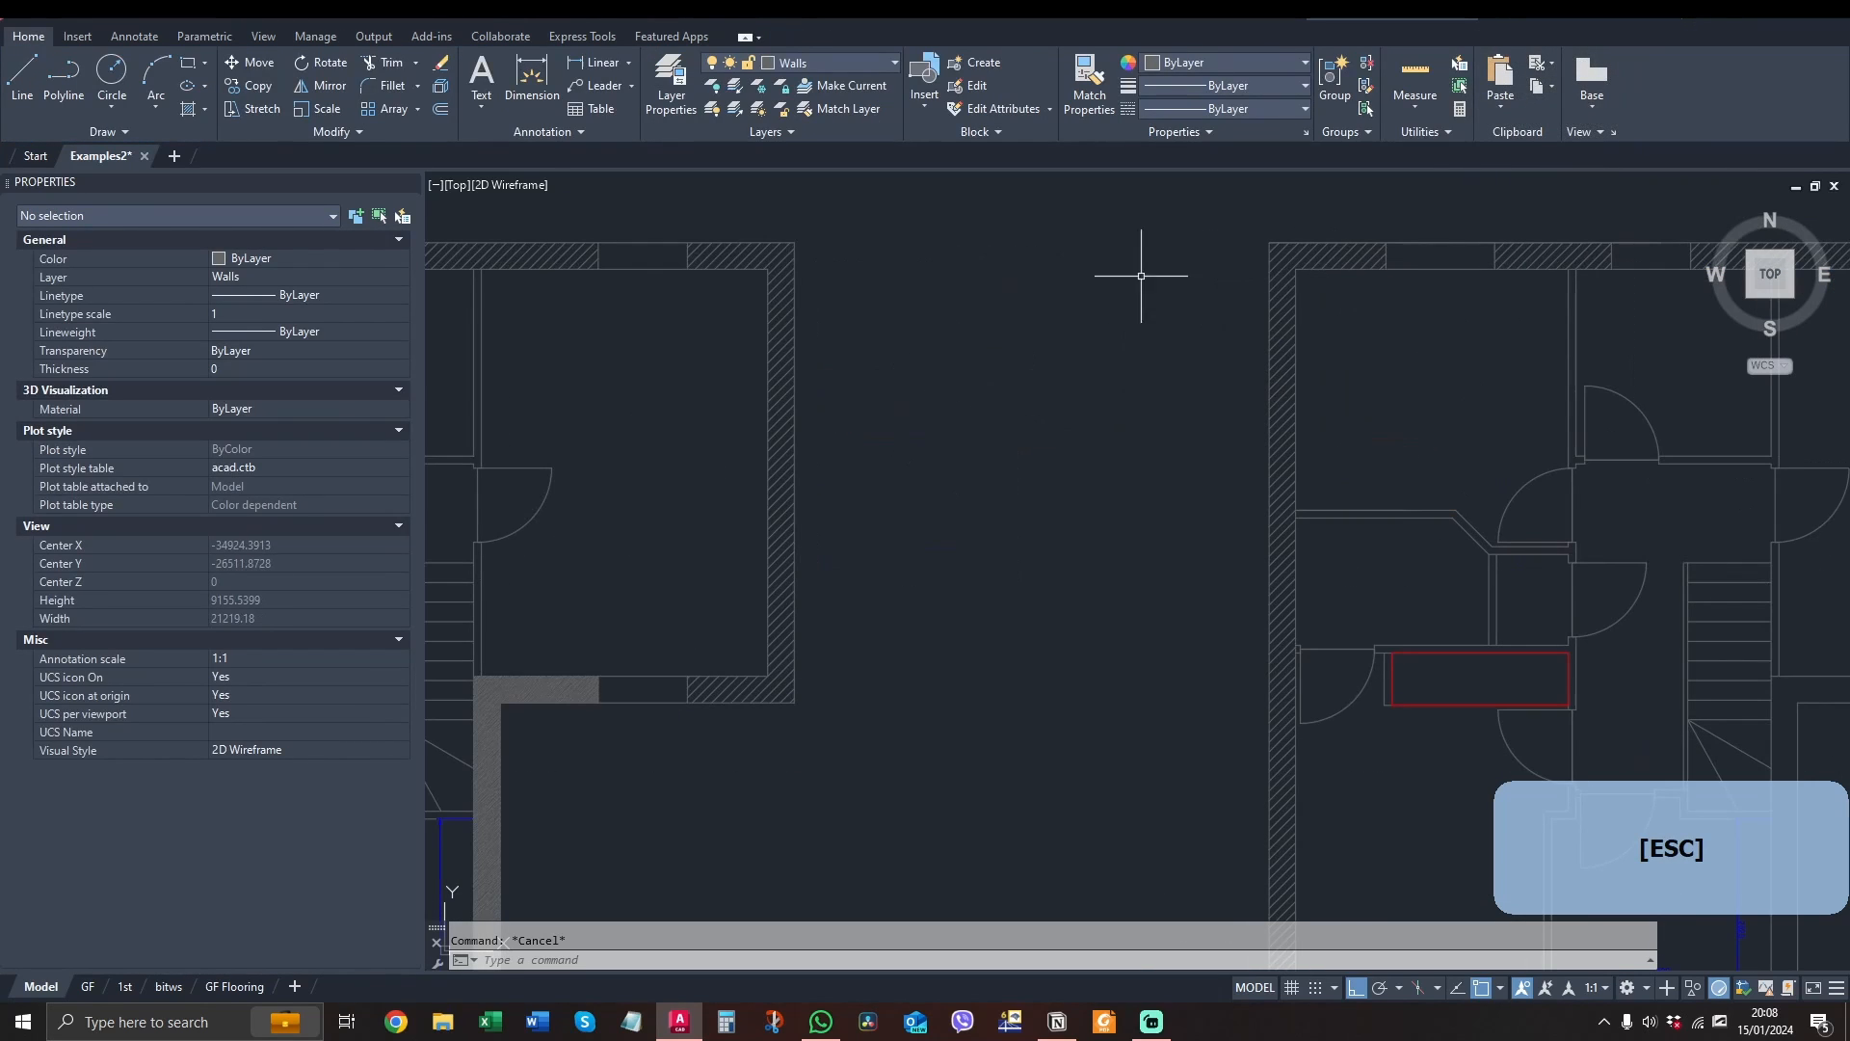
# Change the pattern of the left floor plan's larger exterior wall hatch to AR-CONC
pyautogui.moveTo(757, 248); pyautogui.dragTo(1040, 207, button='middle')
pyautogui.scroll(-2, 1040, 207)
pyautogui.click(1027, 229)
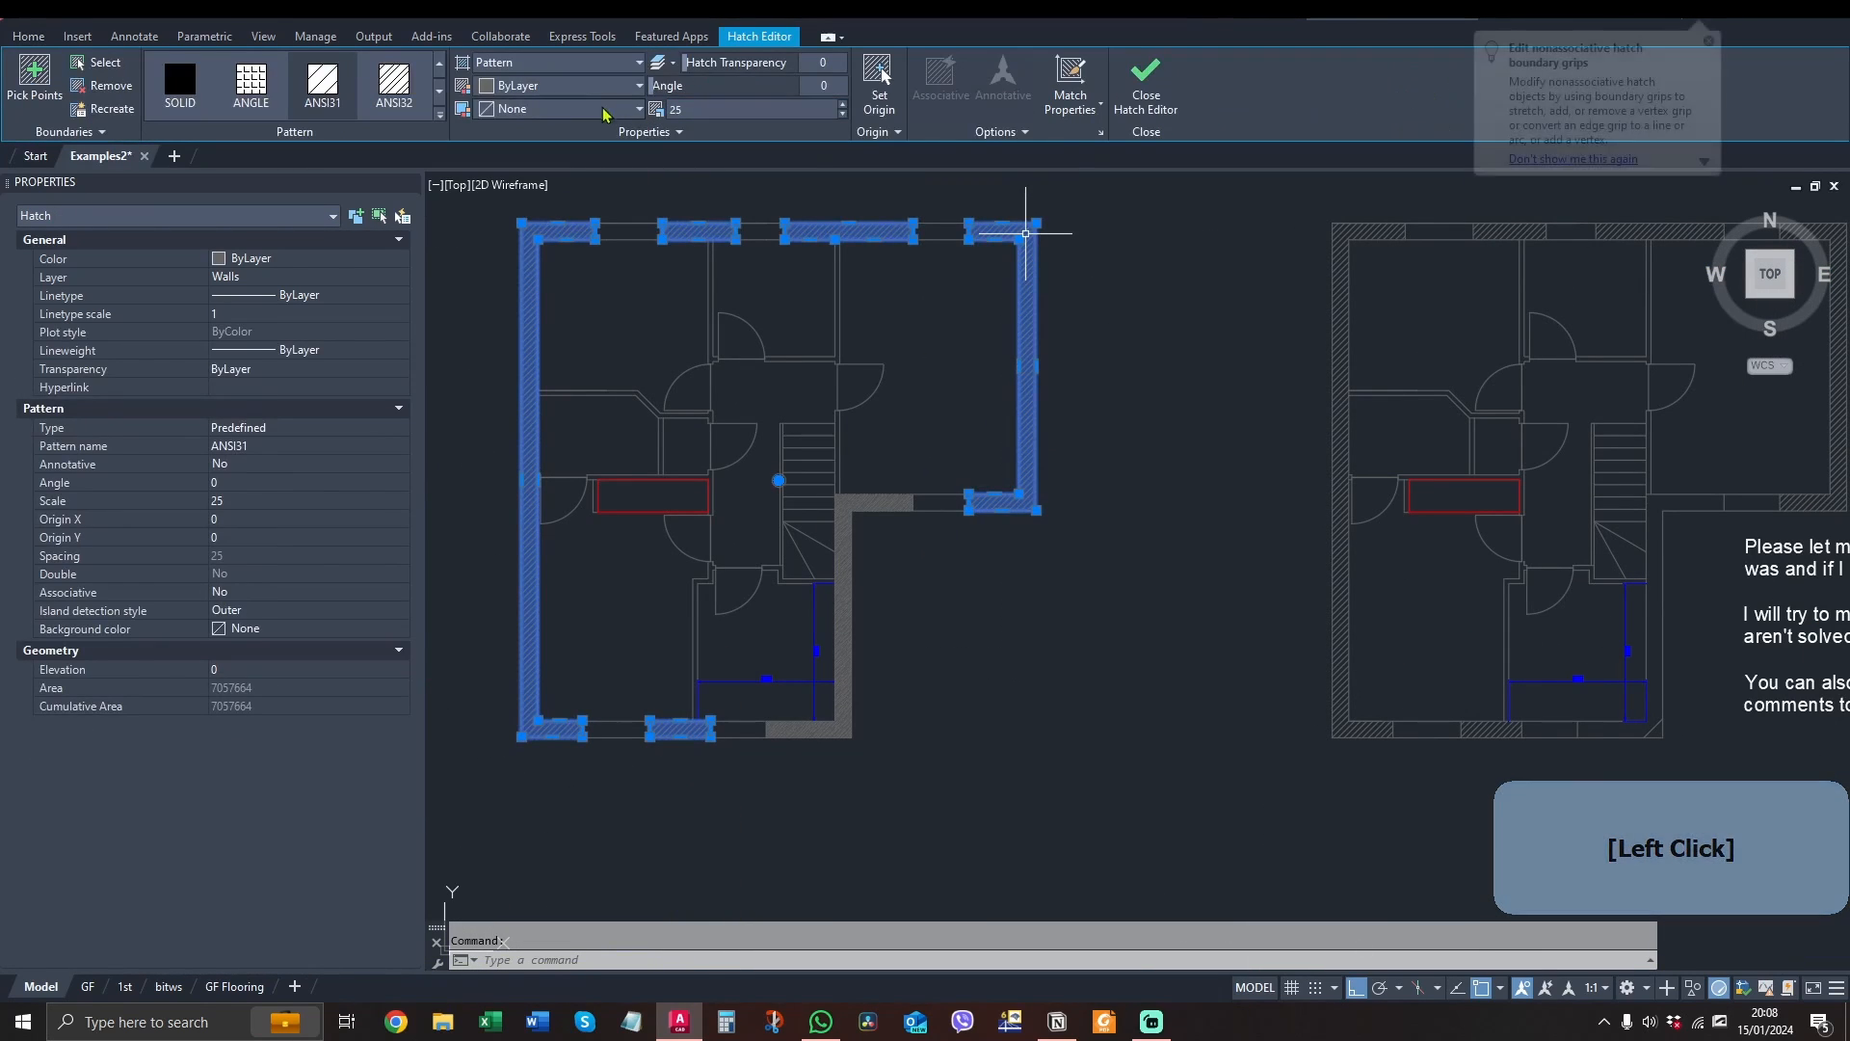
pyautogui.click(384, 108)
pyautogui.click(440, 91)
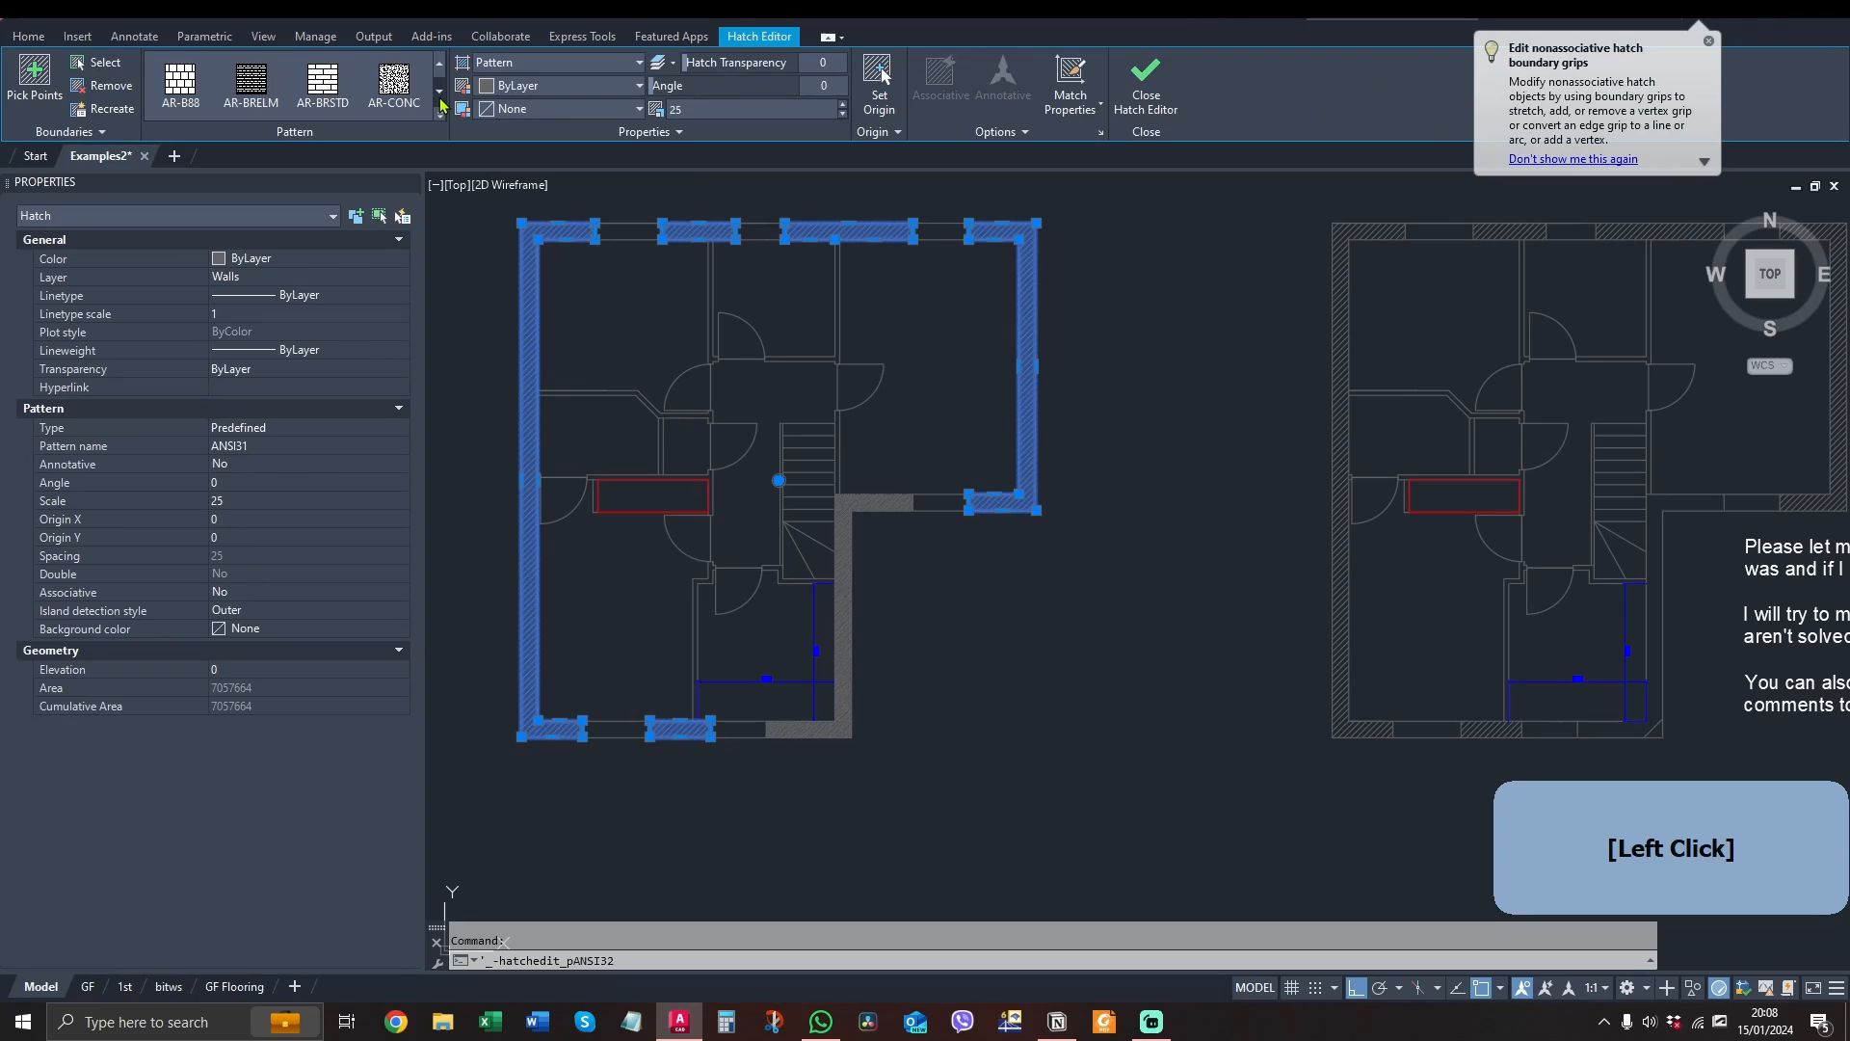
pyautogui.click(440, 92)
pyautogui.click(394, 80)
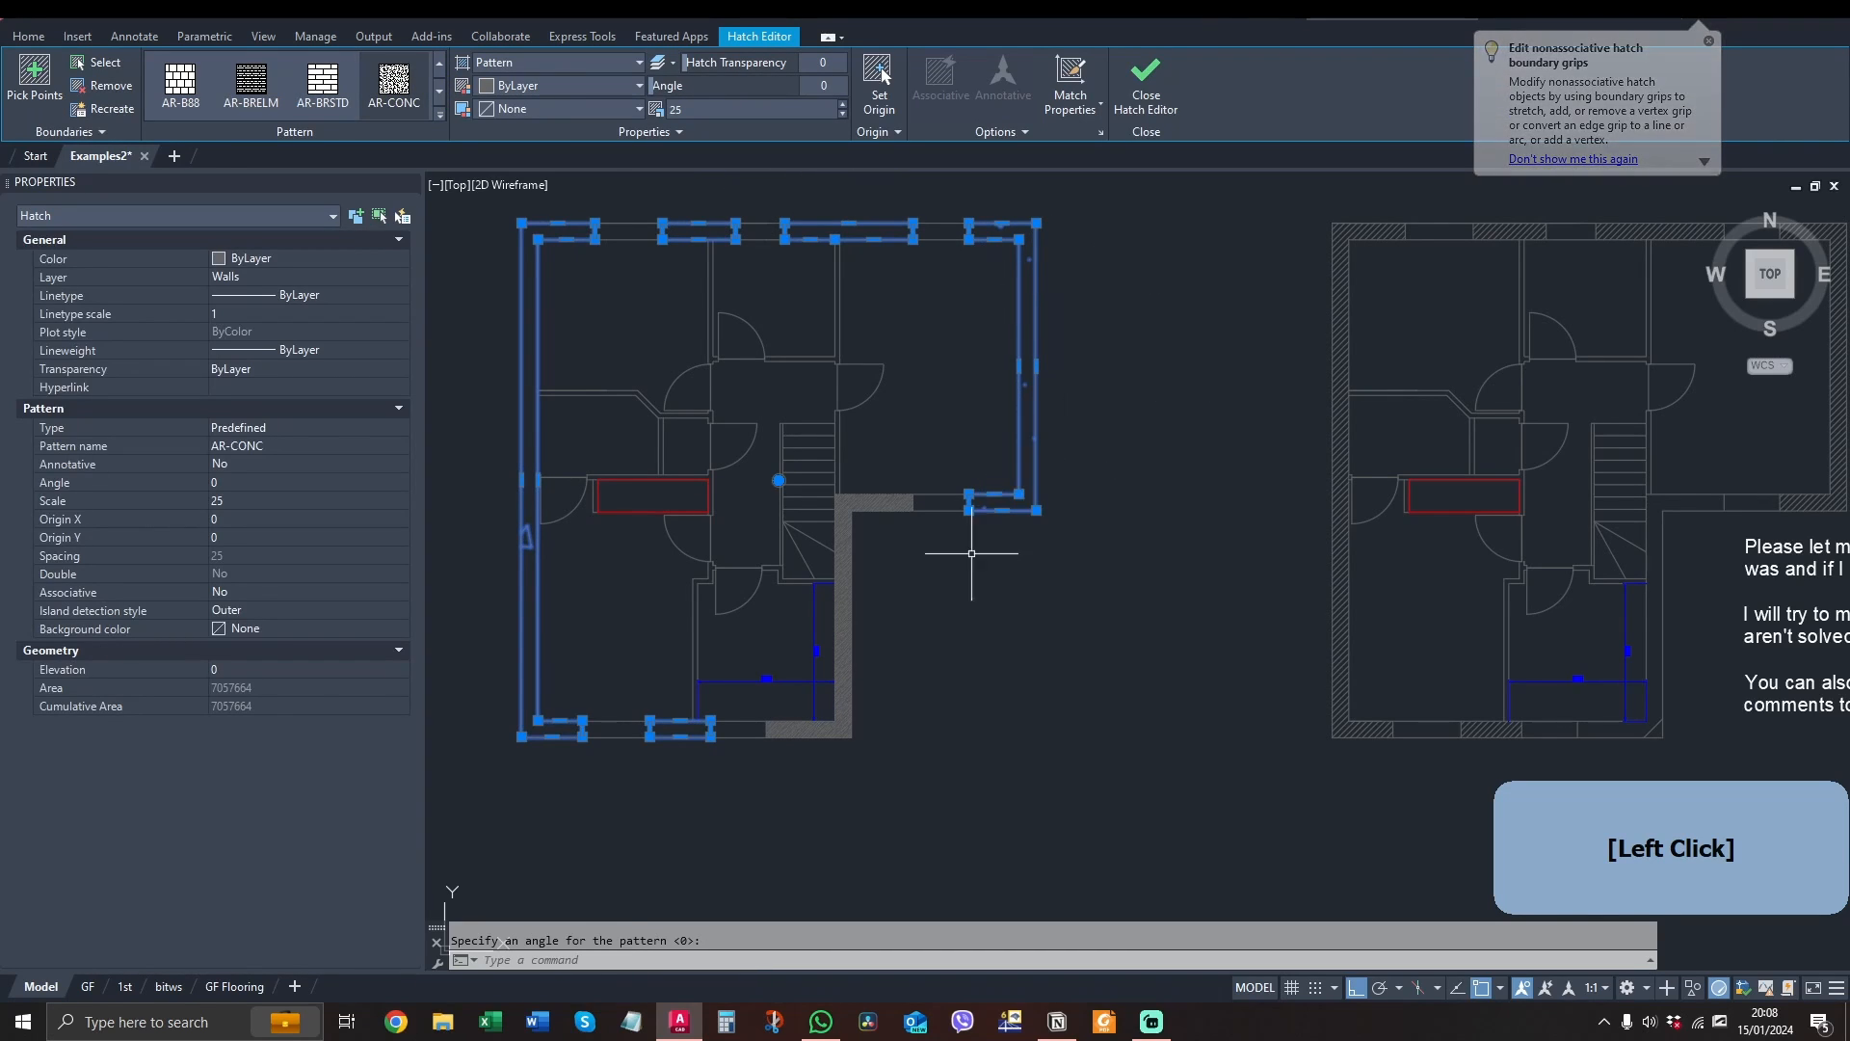
pyautogui.press('Escape')
# Set the AR-CONC pattern scale of the left floor plan's larger exterior wall hatch to 3 and inspect it
pyautogui.click(1031, 250)
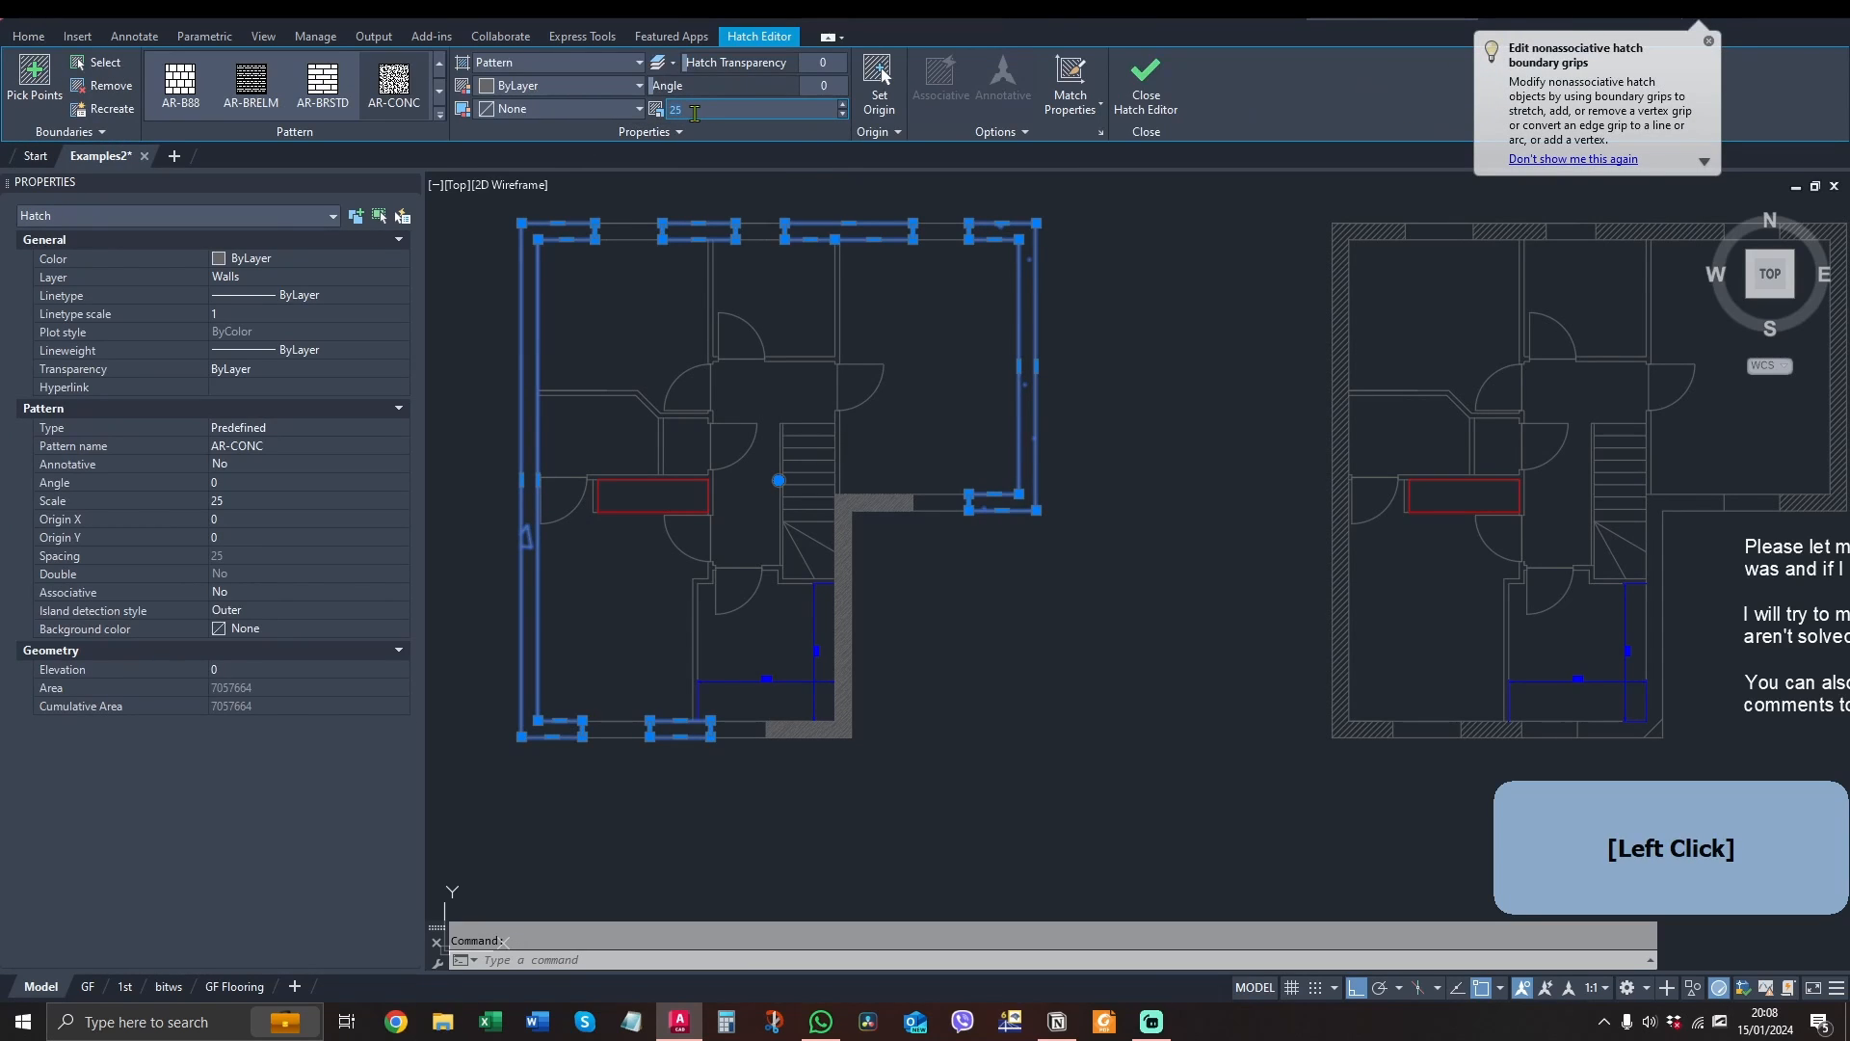
pyautogui.write('3')
pyautogui.press('Return')
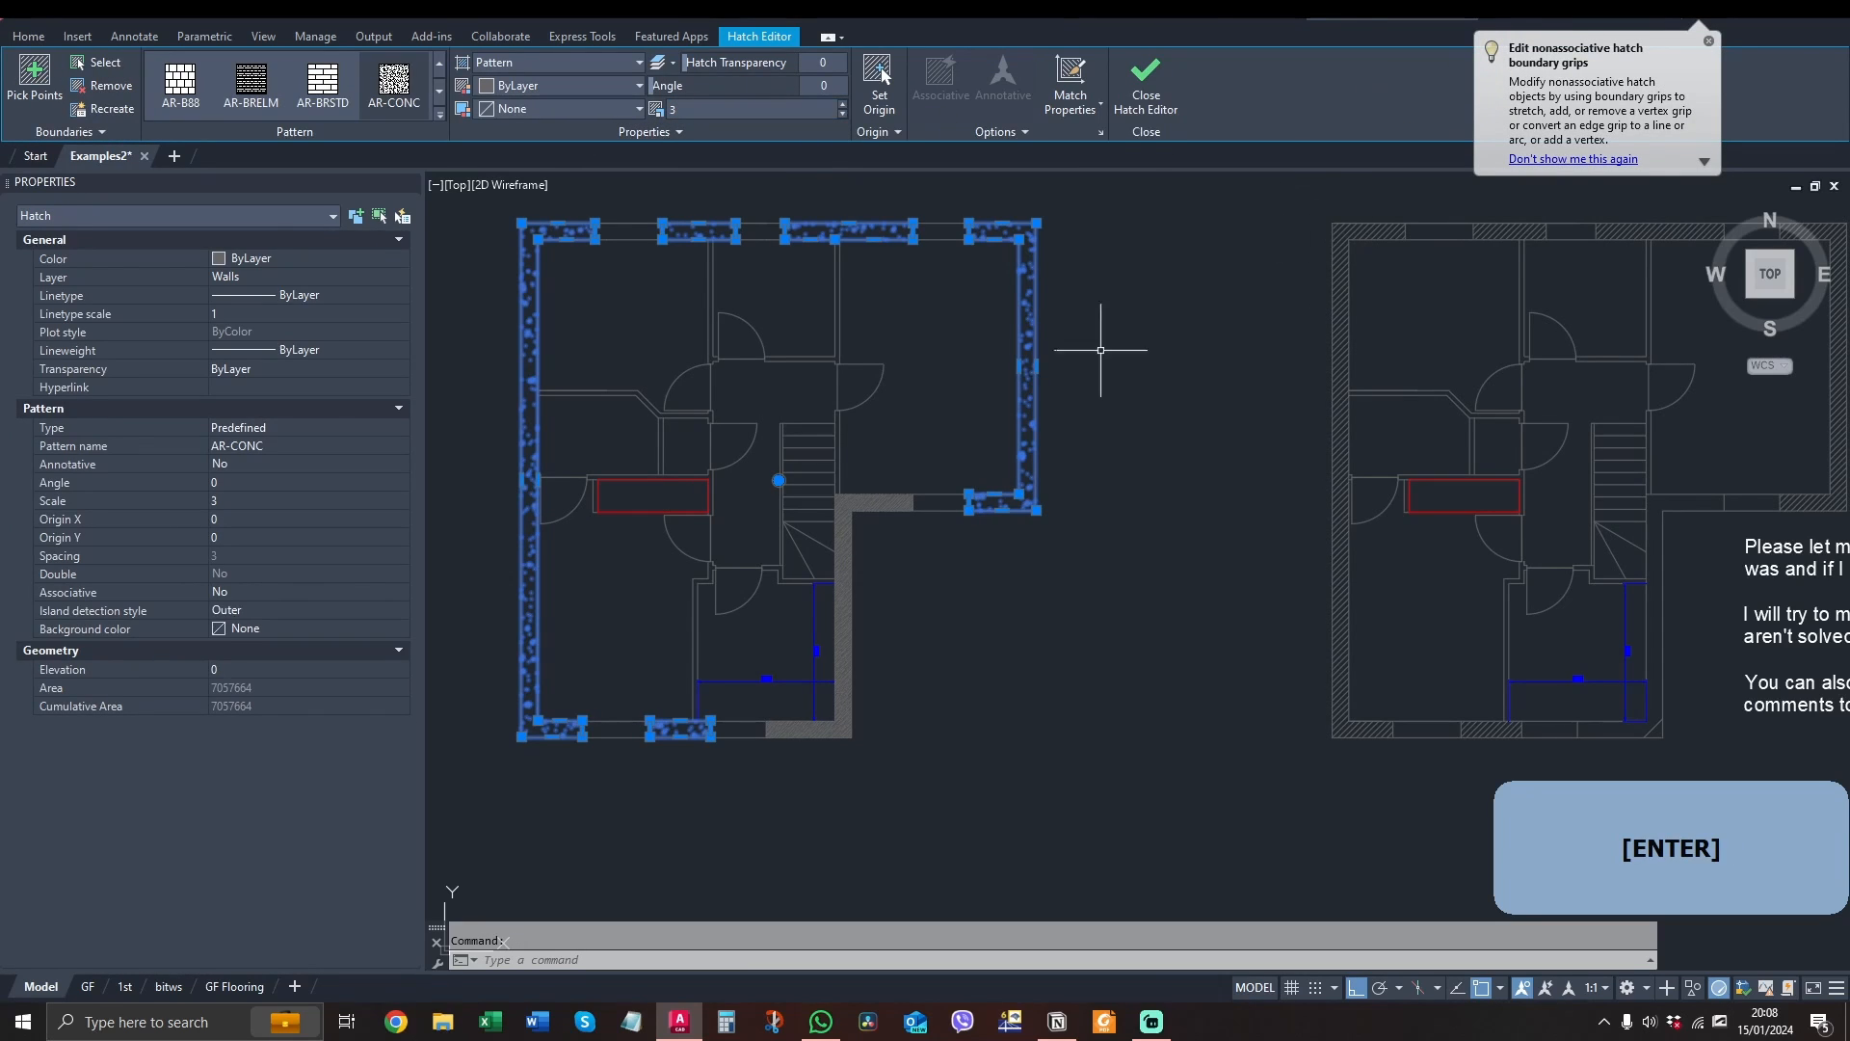
pyautogui.press('Escape')
pyautogui.scroll(5, 1024, 227)
pyautogui.scroll(-5, 1030, 327)
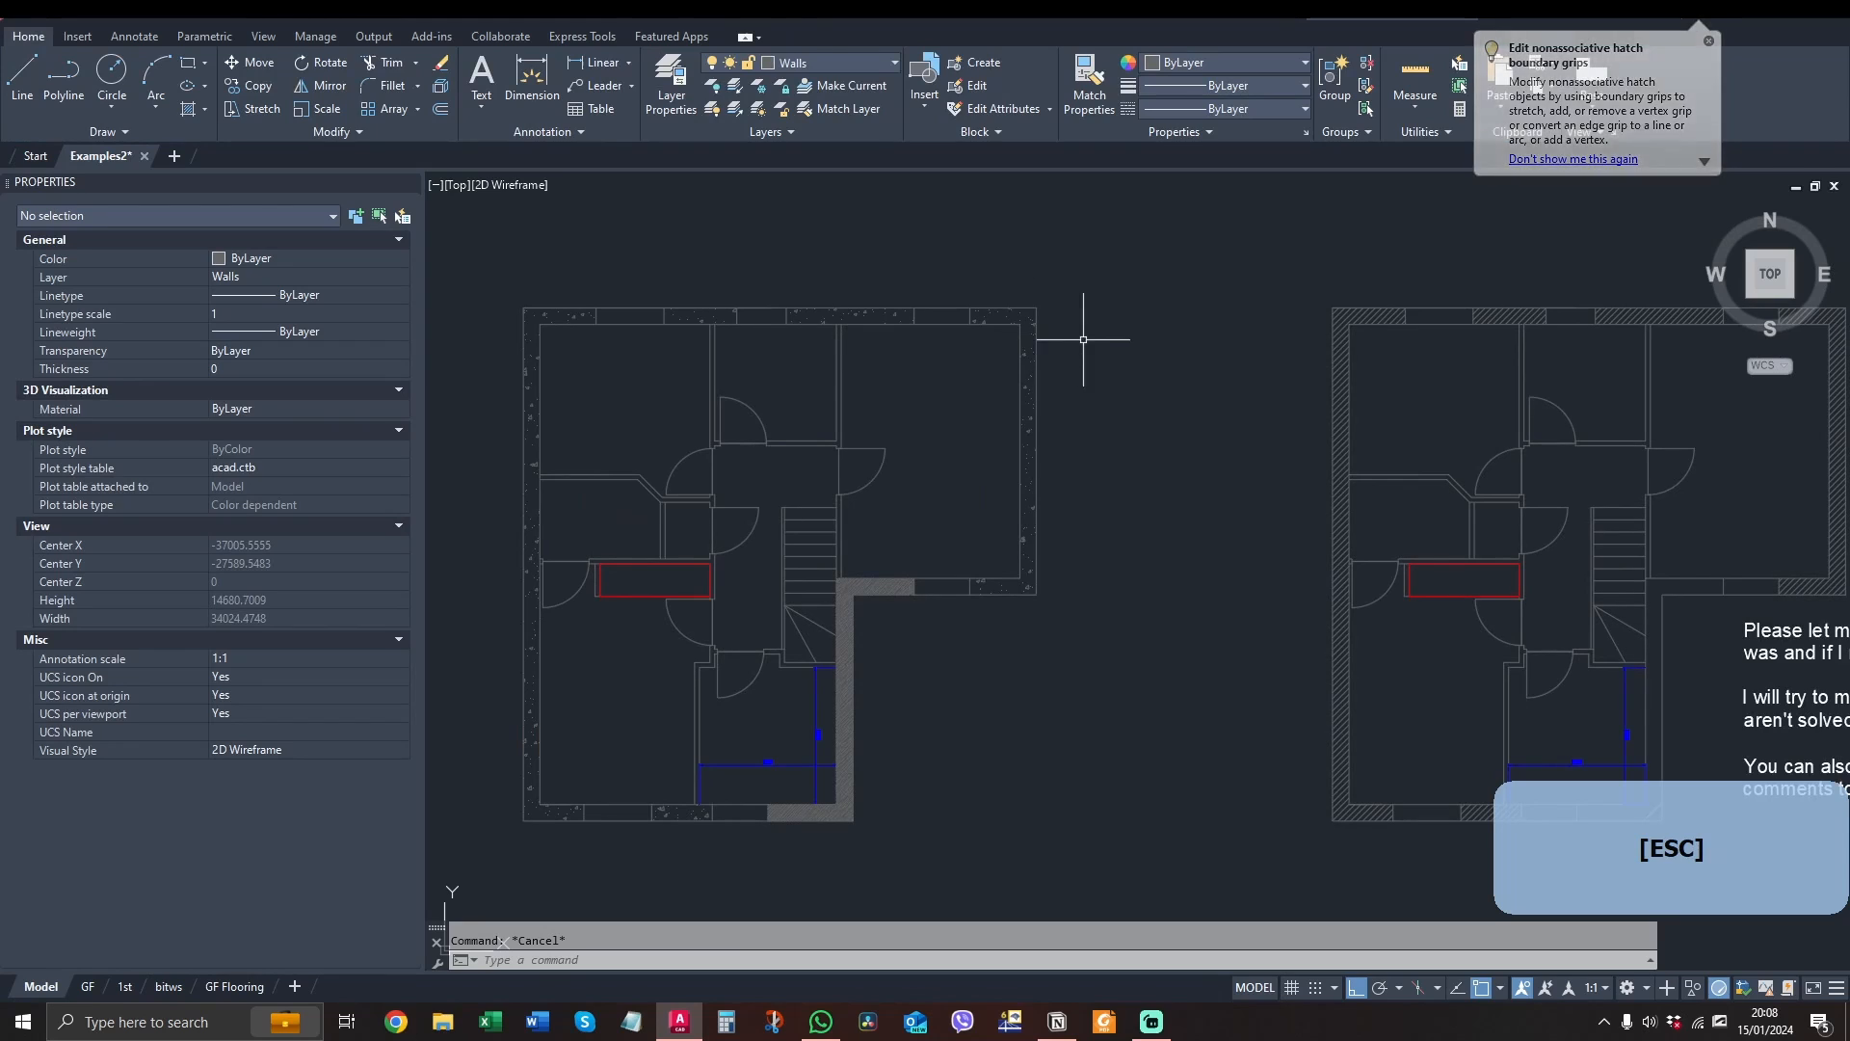
pyautogui.scroll(-3, 1058, 323)
pyautogui.scroll(-2, 1046, 328)
pyautogui.scroll(4, 1047, 328)
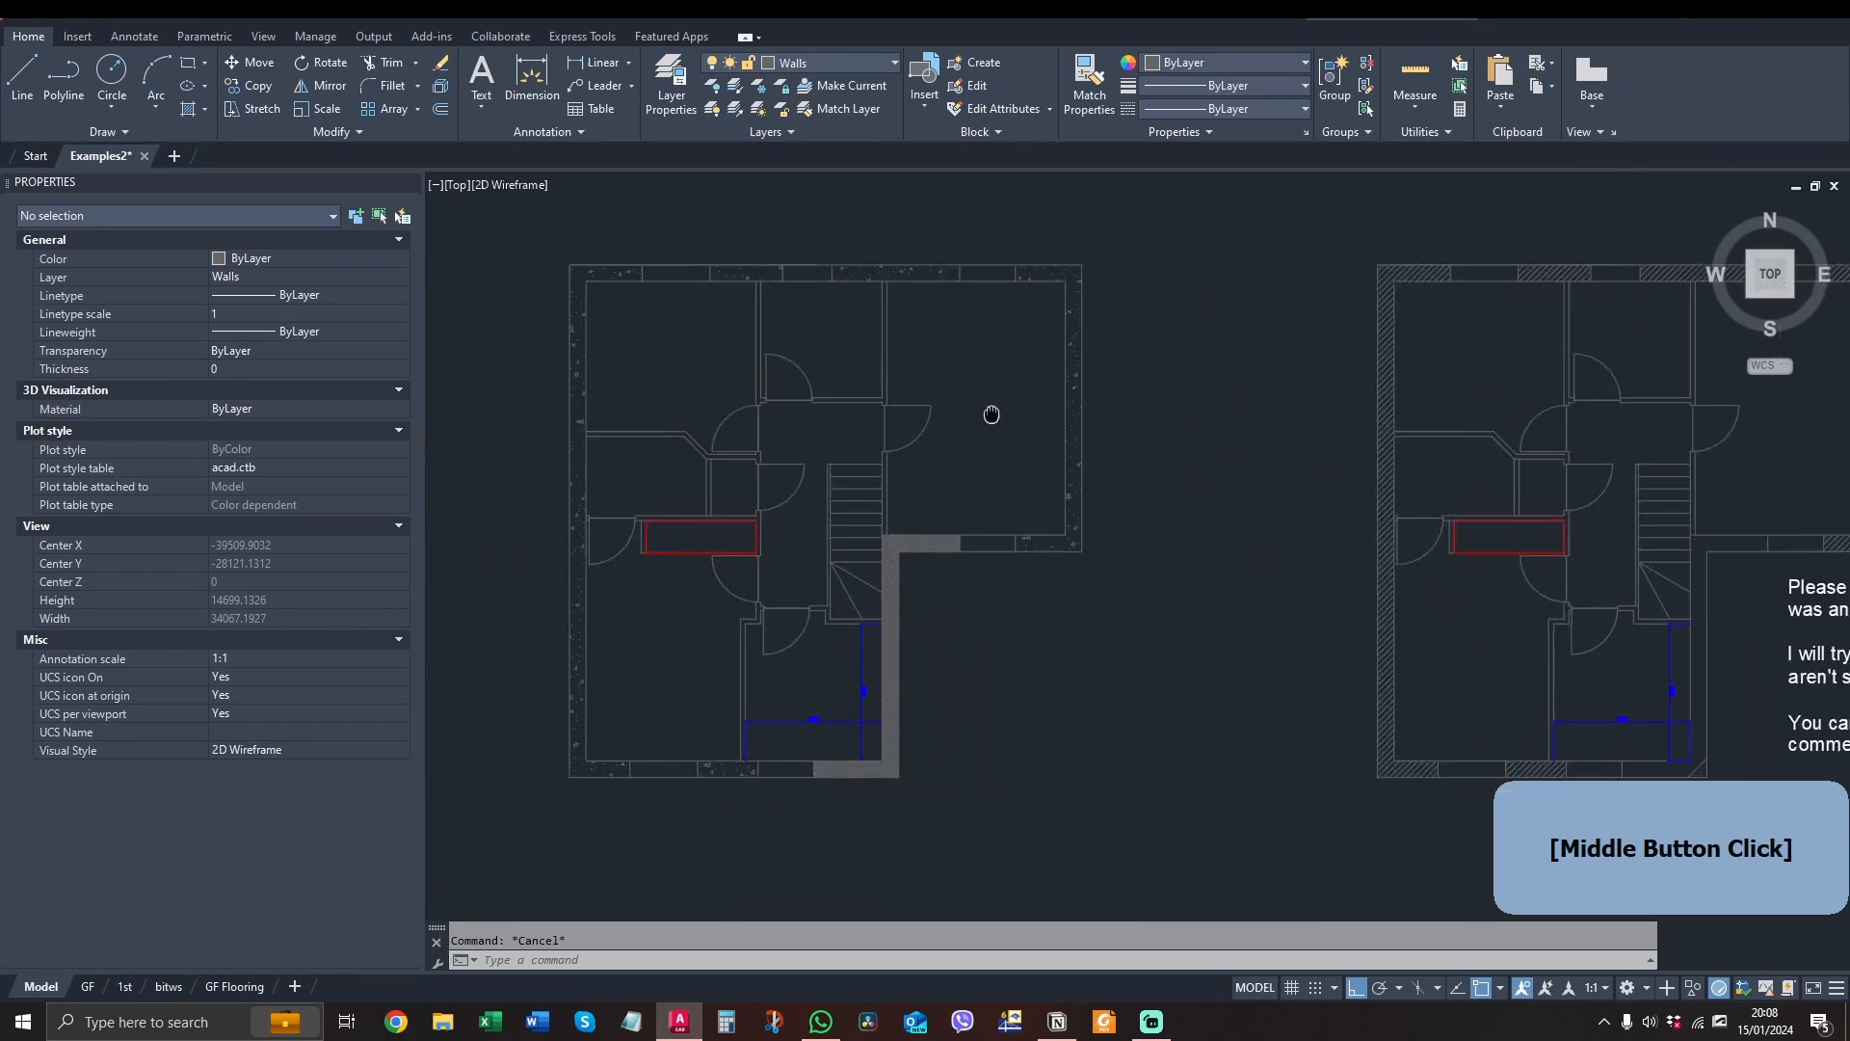
pyautogui.scroll(1, 1000, 351)
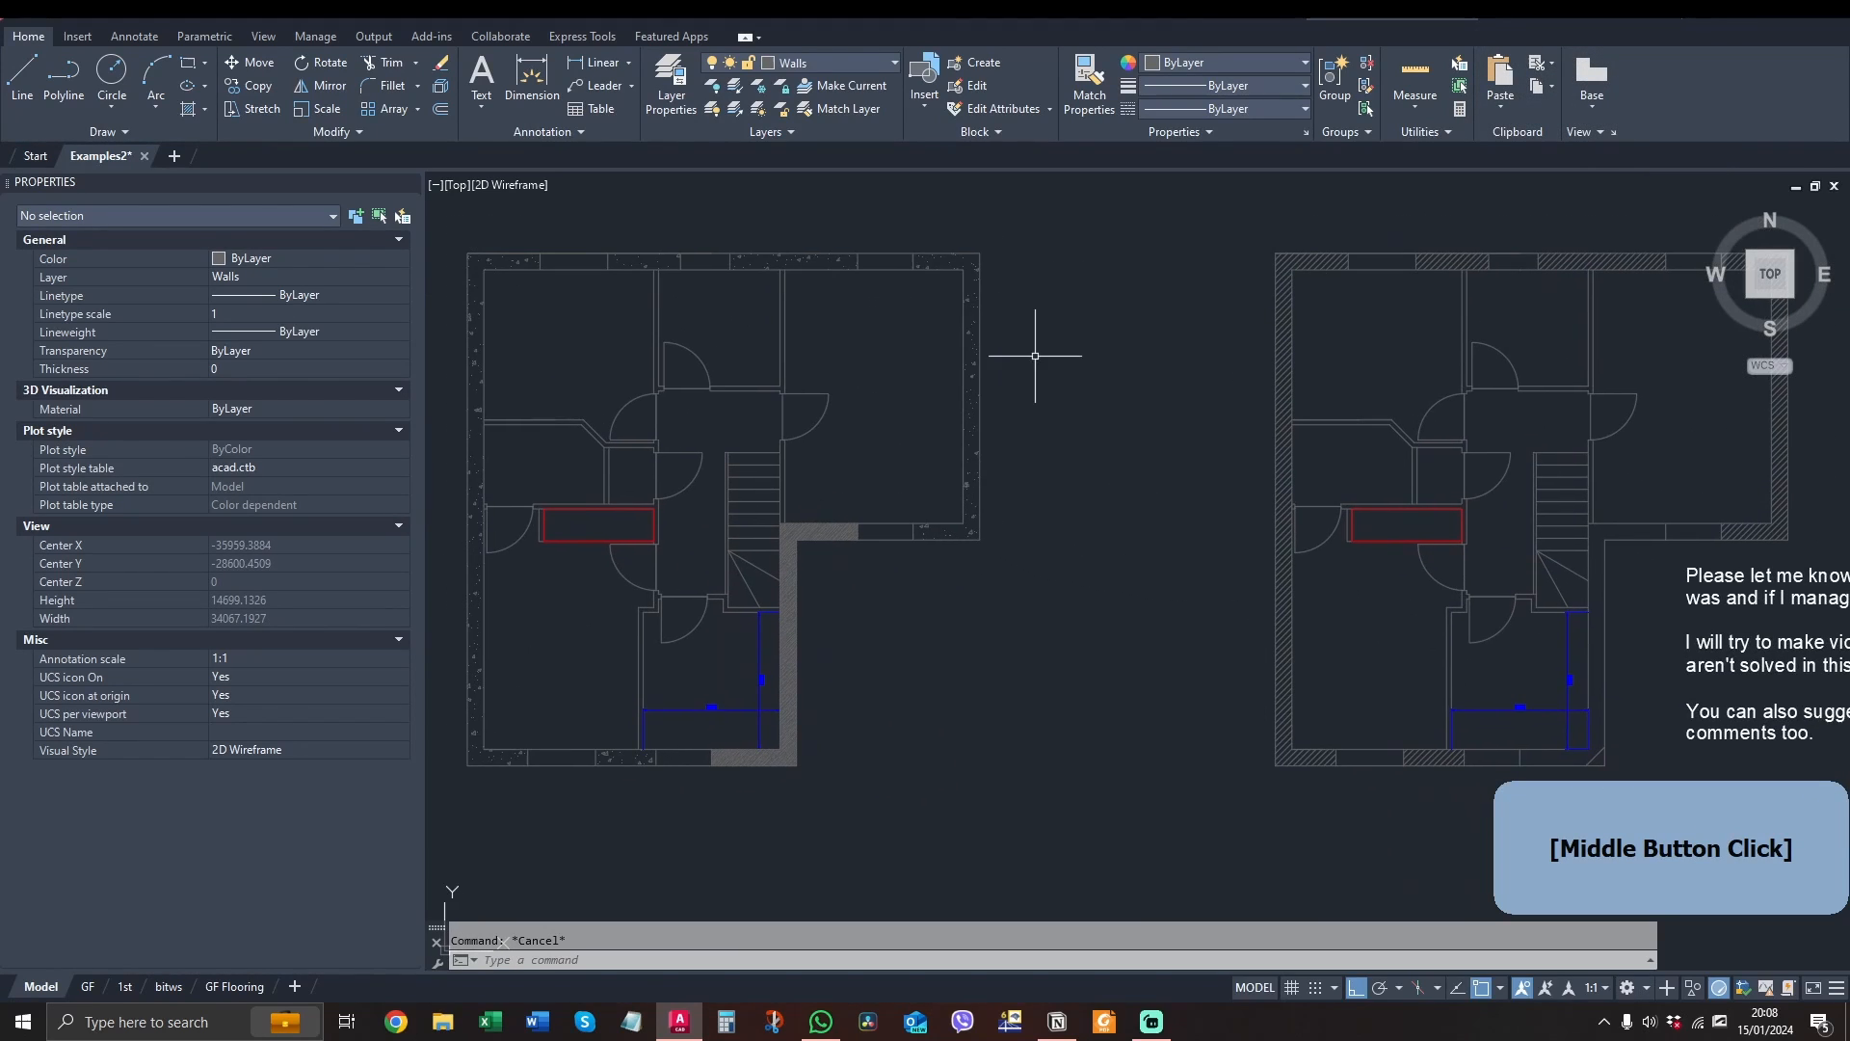
# Try changing the transparency of the left floor plan's larger exterior wall hatch and reset it to 0
pyautogui.click(970, 486)
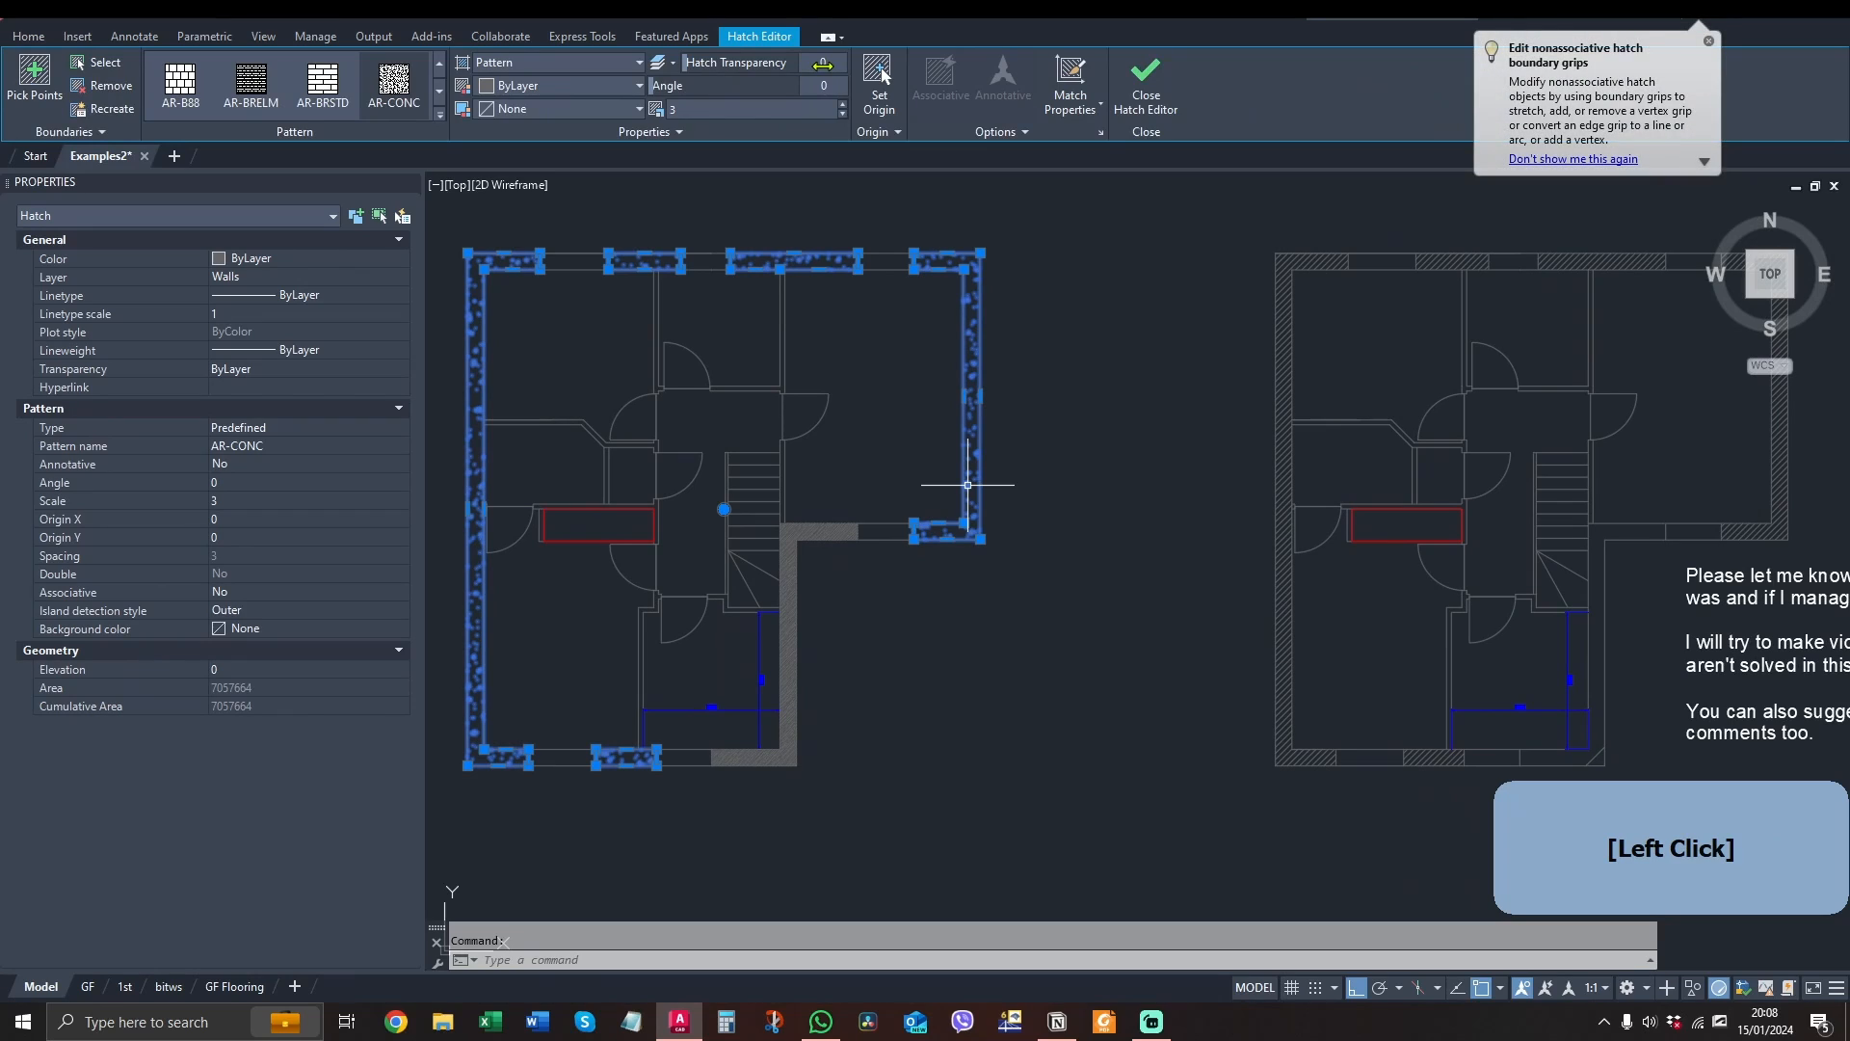
pyautogui.write('10')
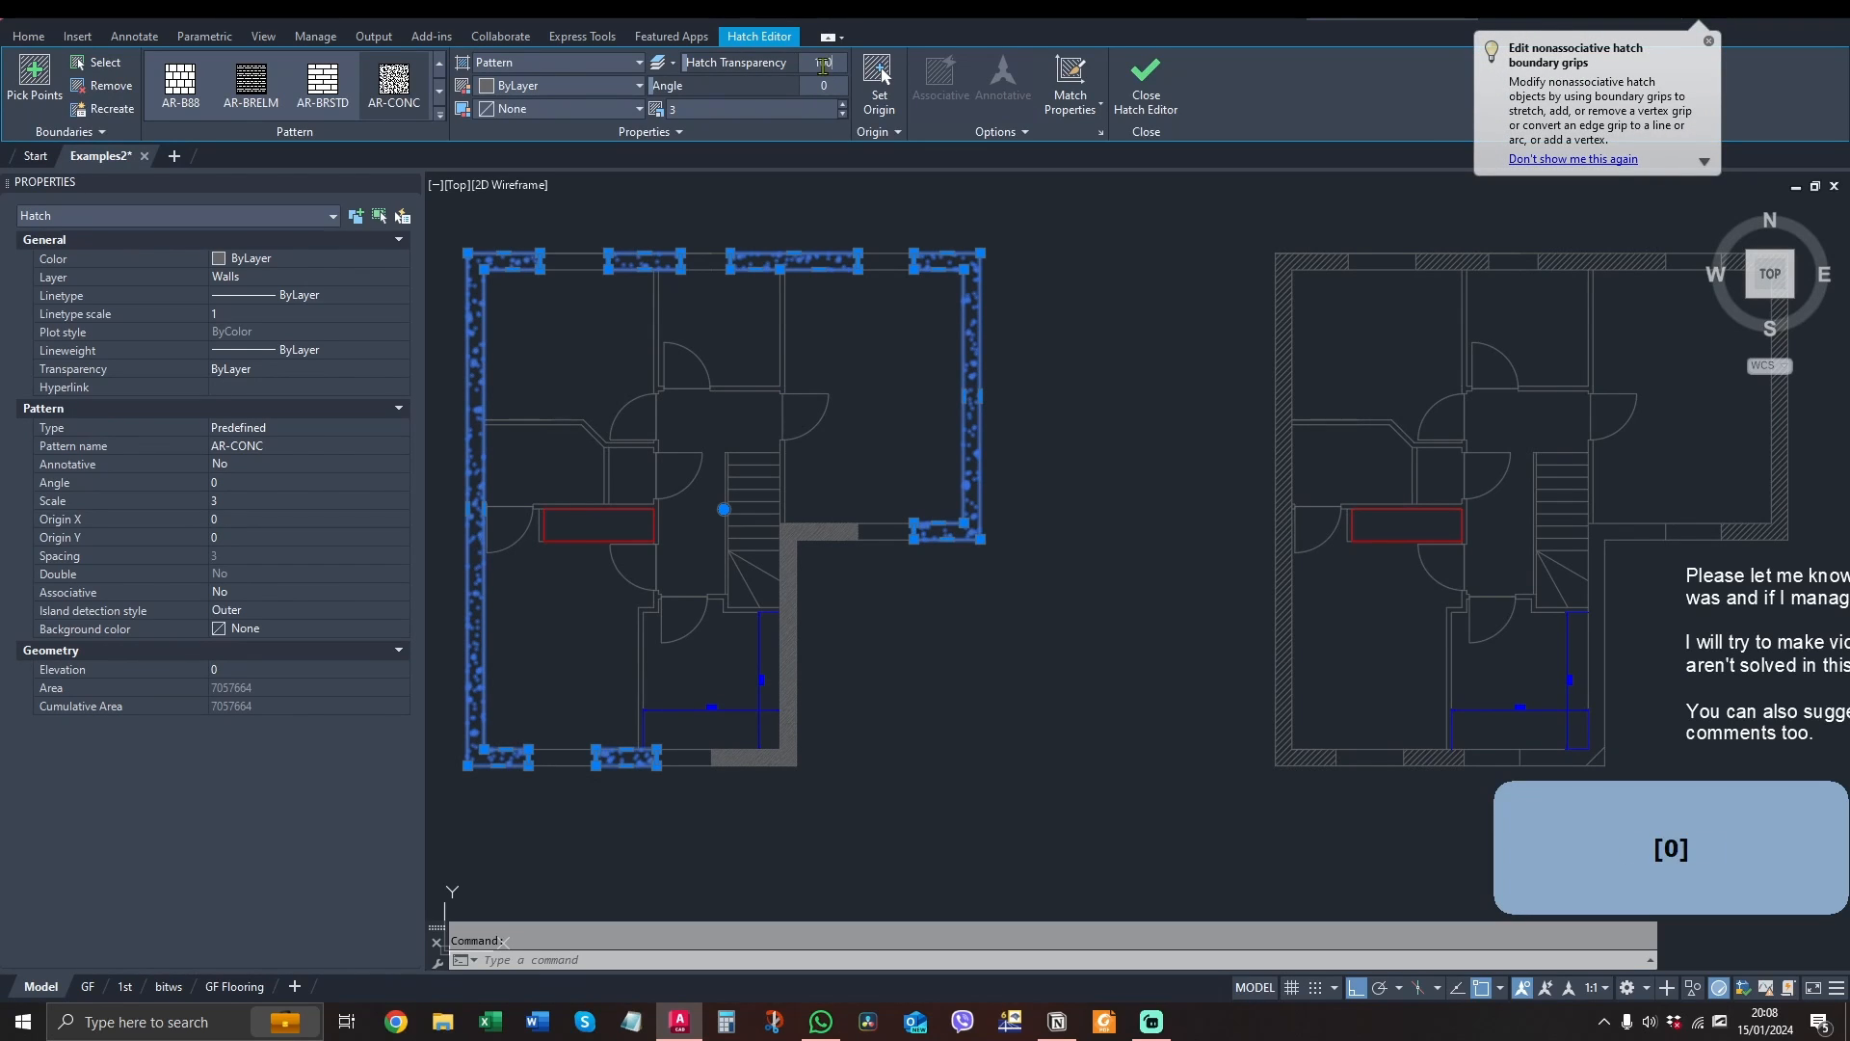
pyautogui.press('Return')
pyautogui.click(820, 66)
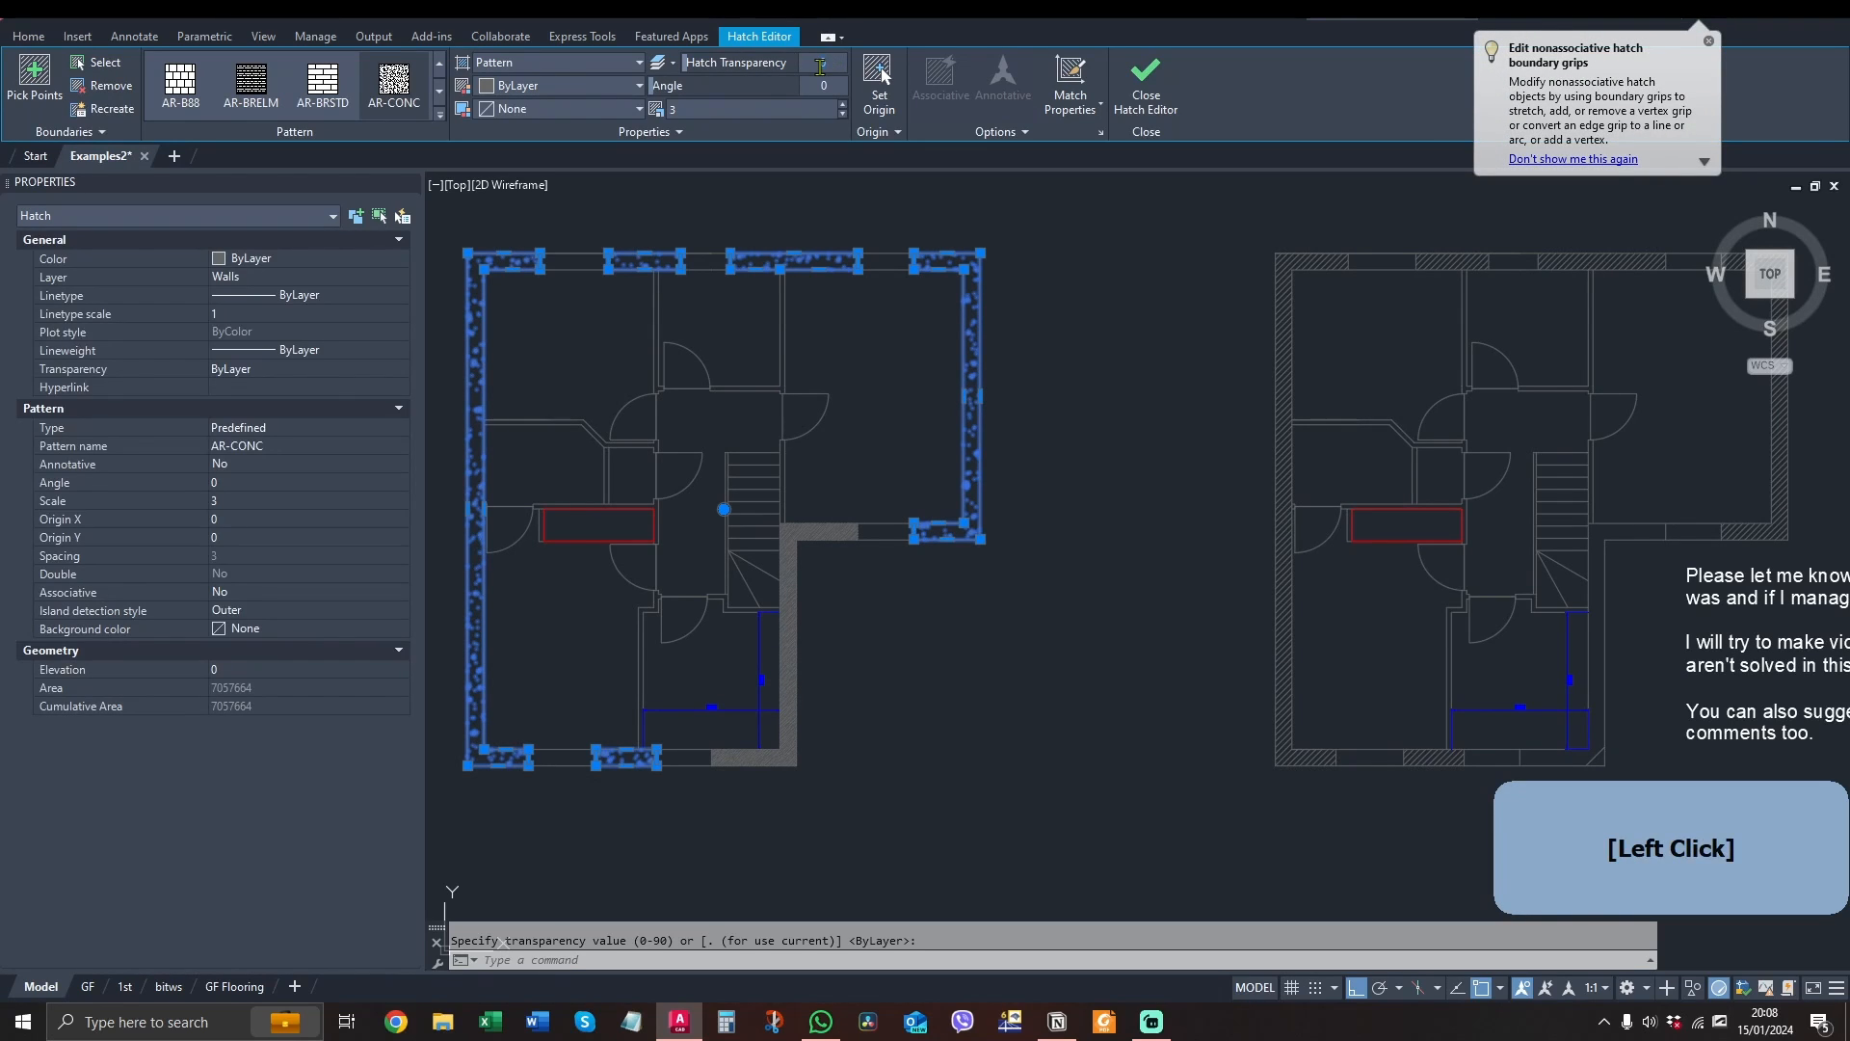
pyautogui.write('0')
pyautogui.press('Return')
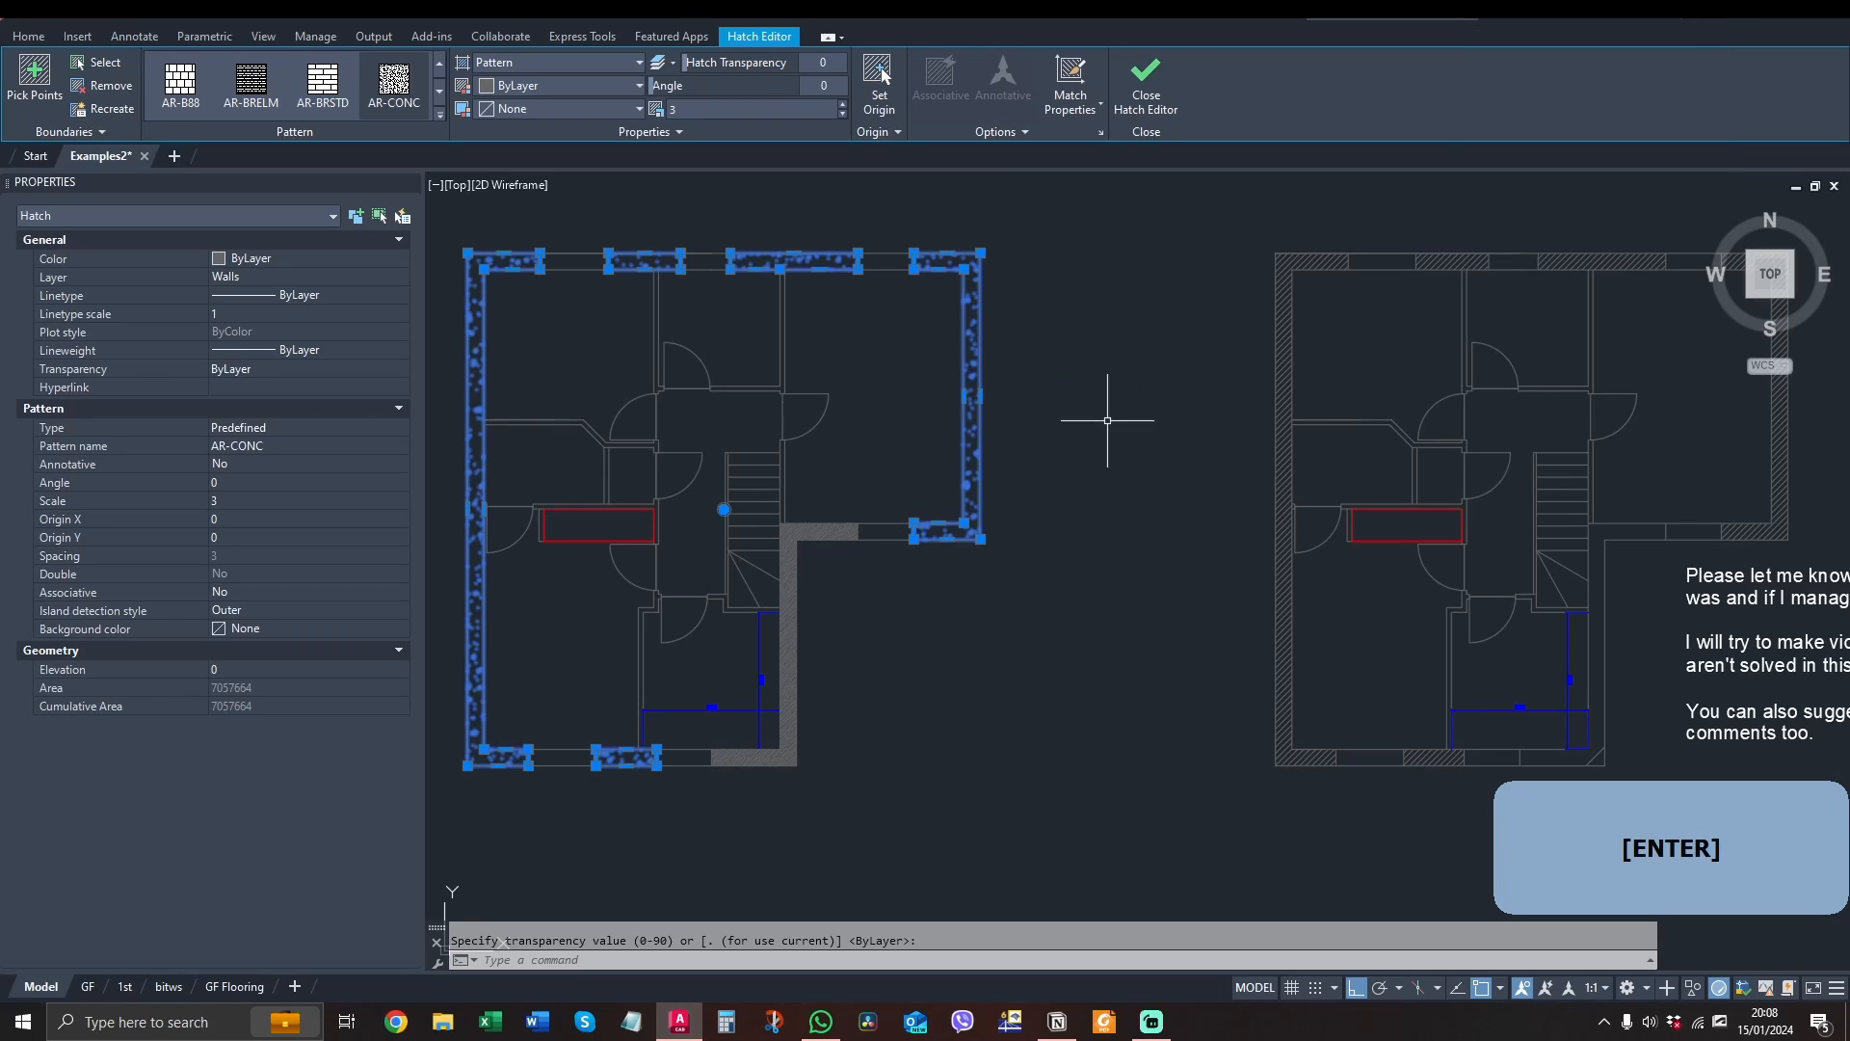
pyautogui.press('Escape')
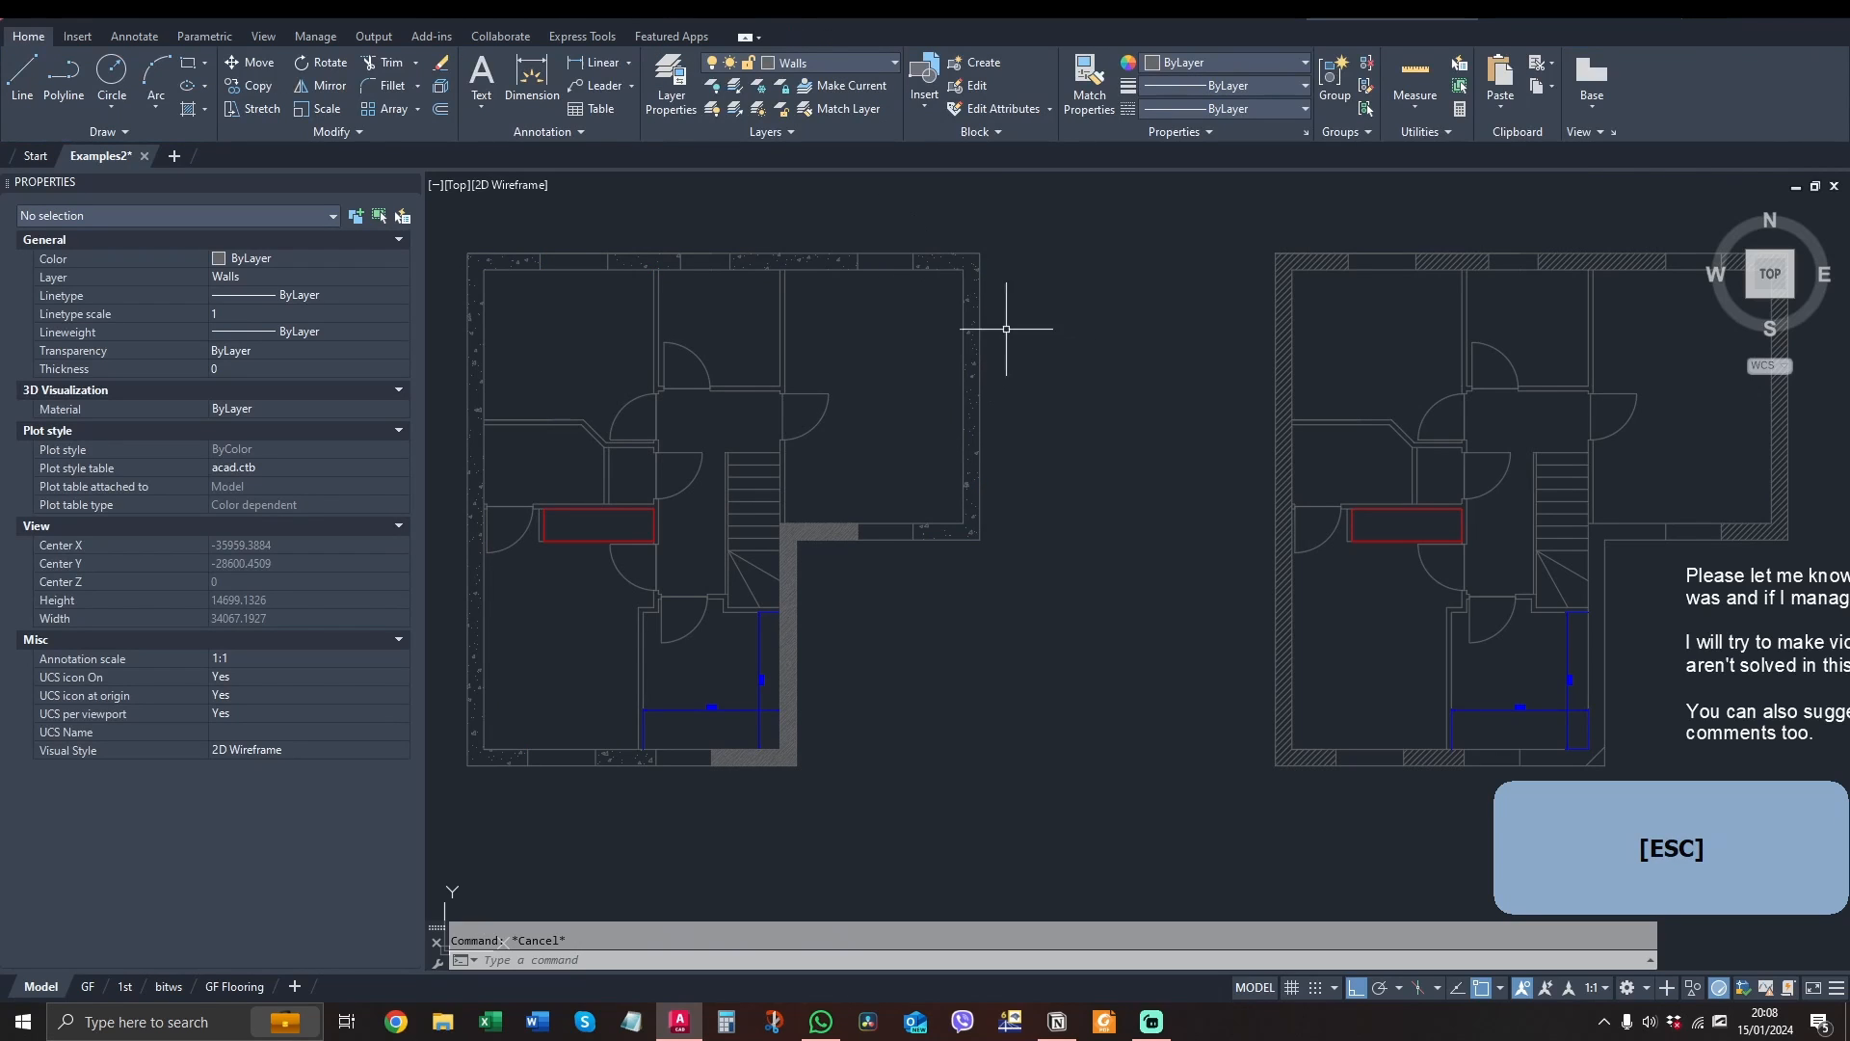
# Set the transparency of the left floor plan's larger exterior wall hatch to 90, finish editing, and reselect the hatch to inspect it
pyautogui.click(977, 270)
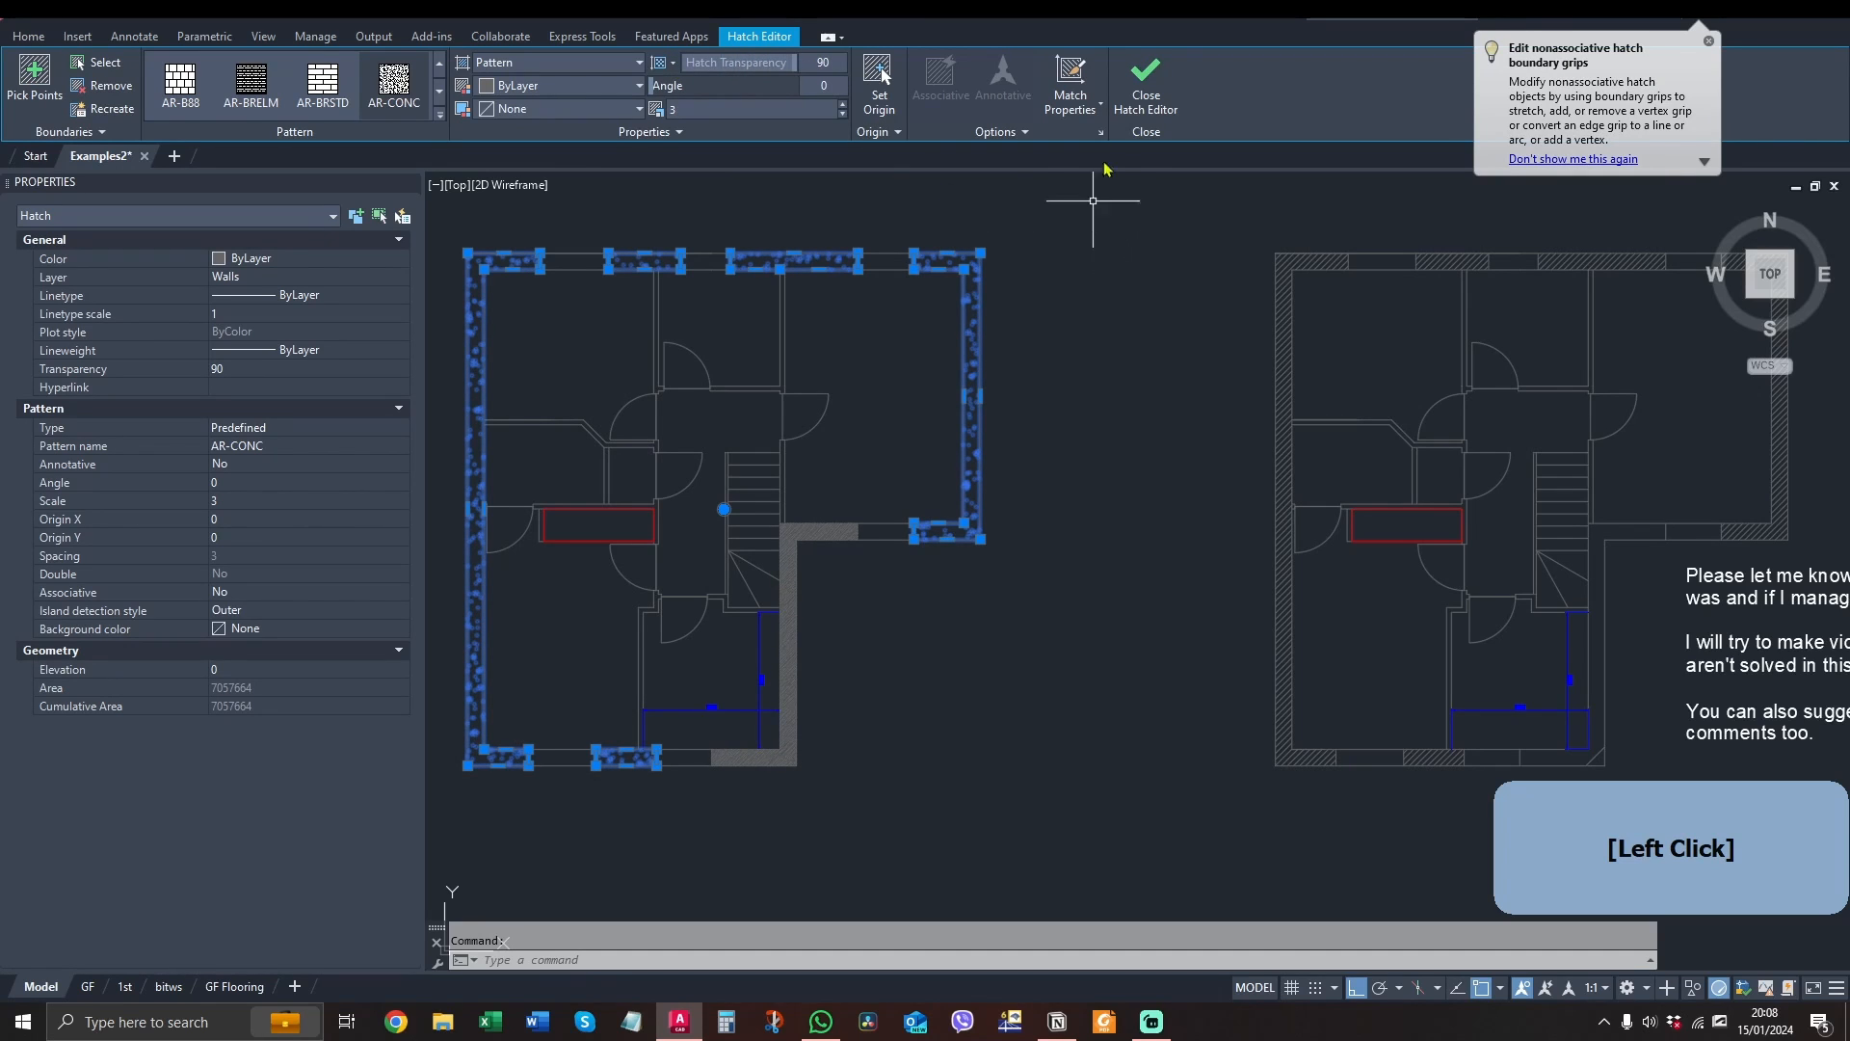
pyautogui.click(1146, 79)
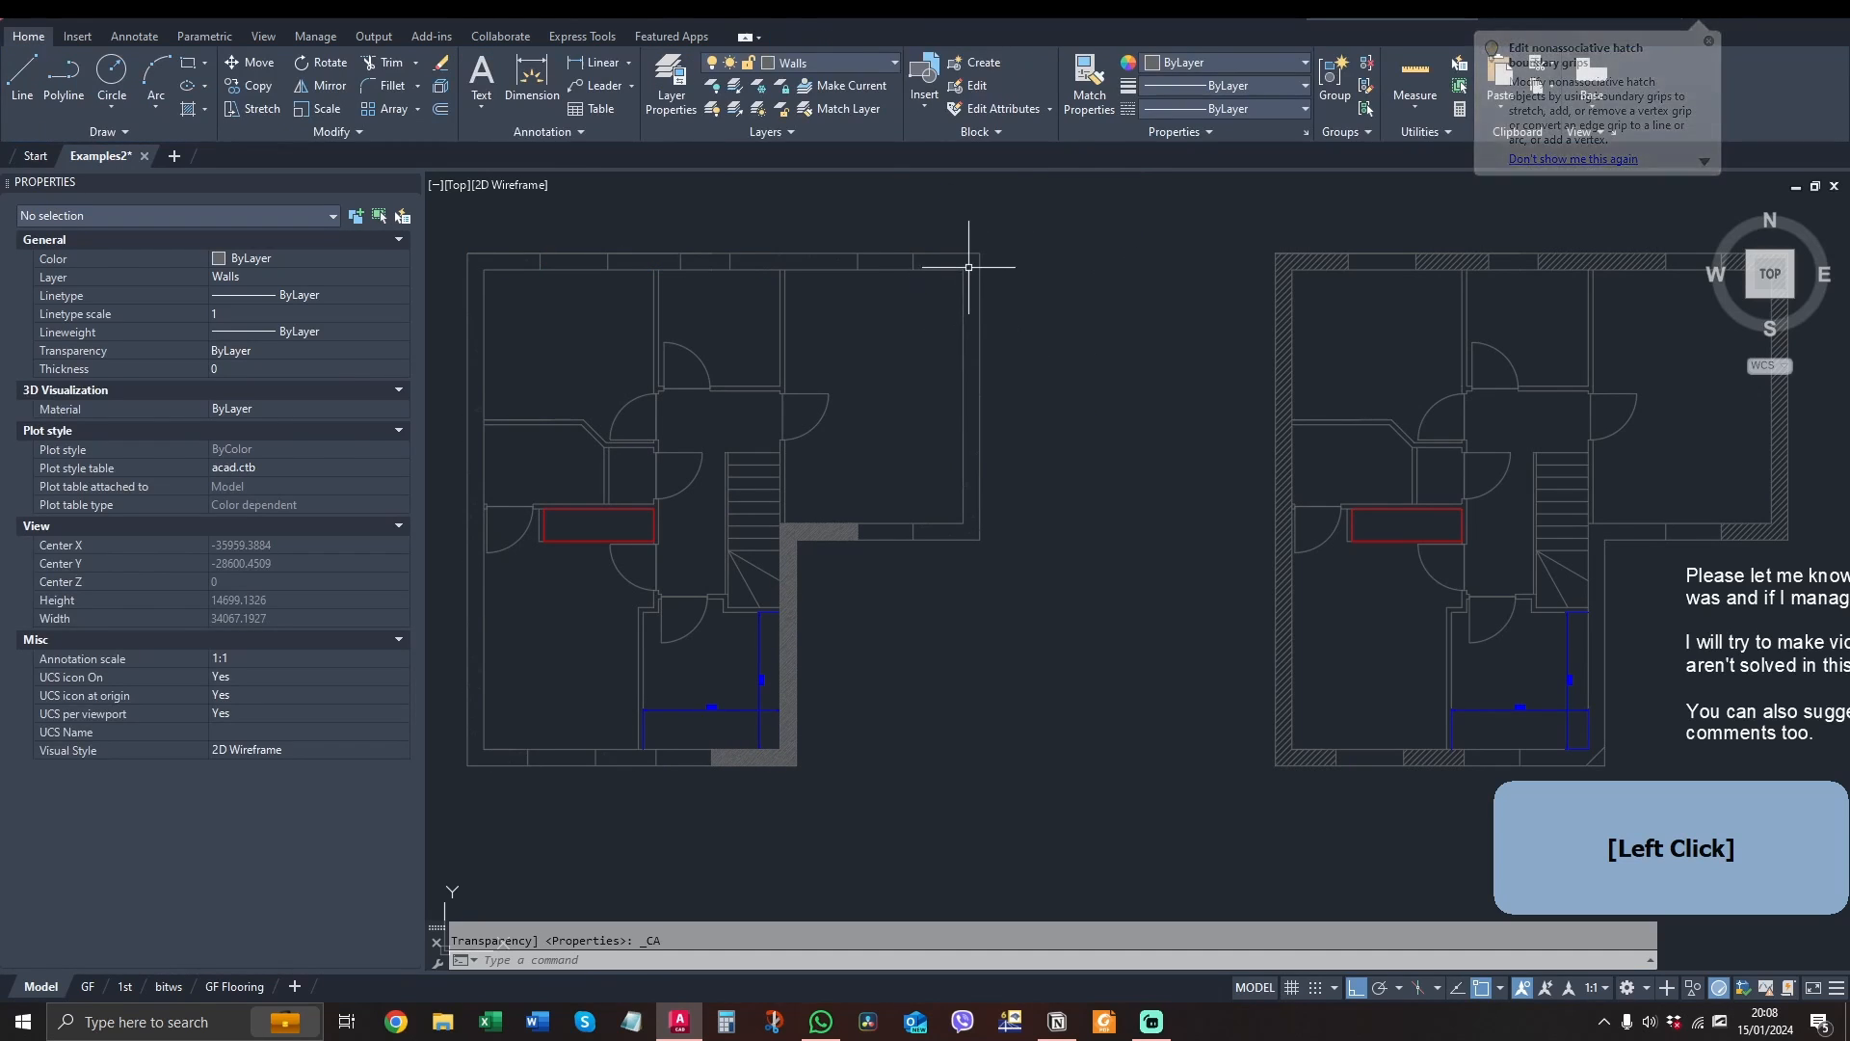
pyautogui.scroll(10, 964, 265)
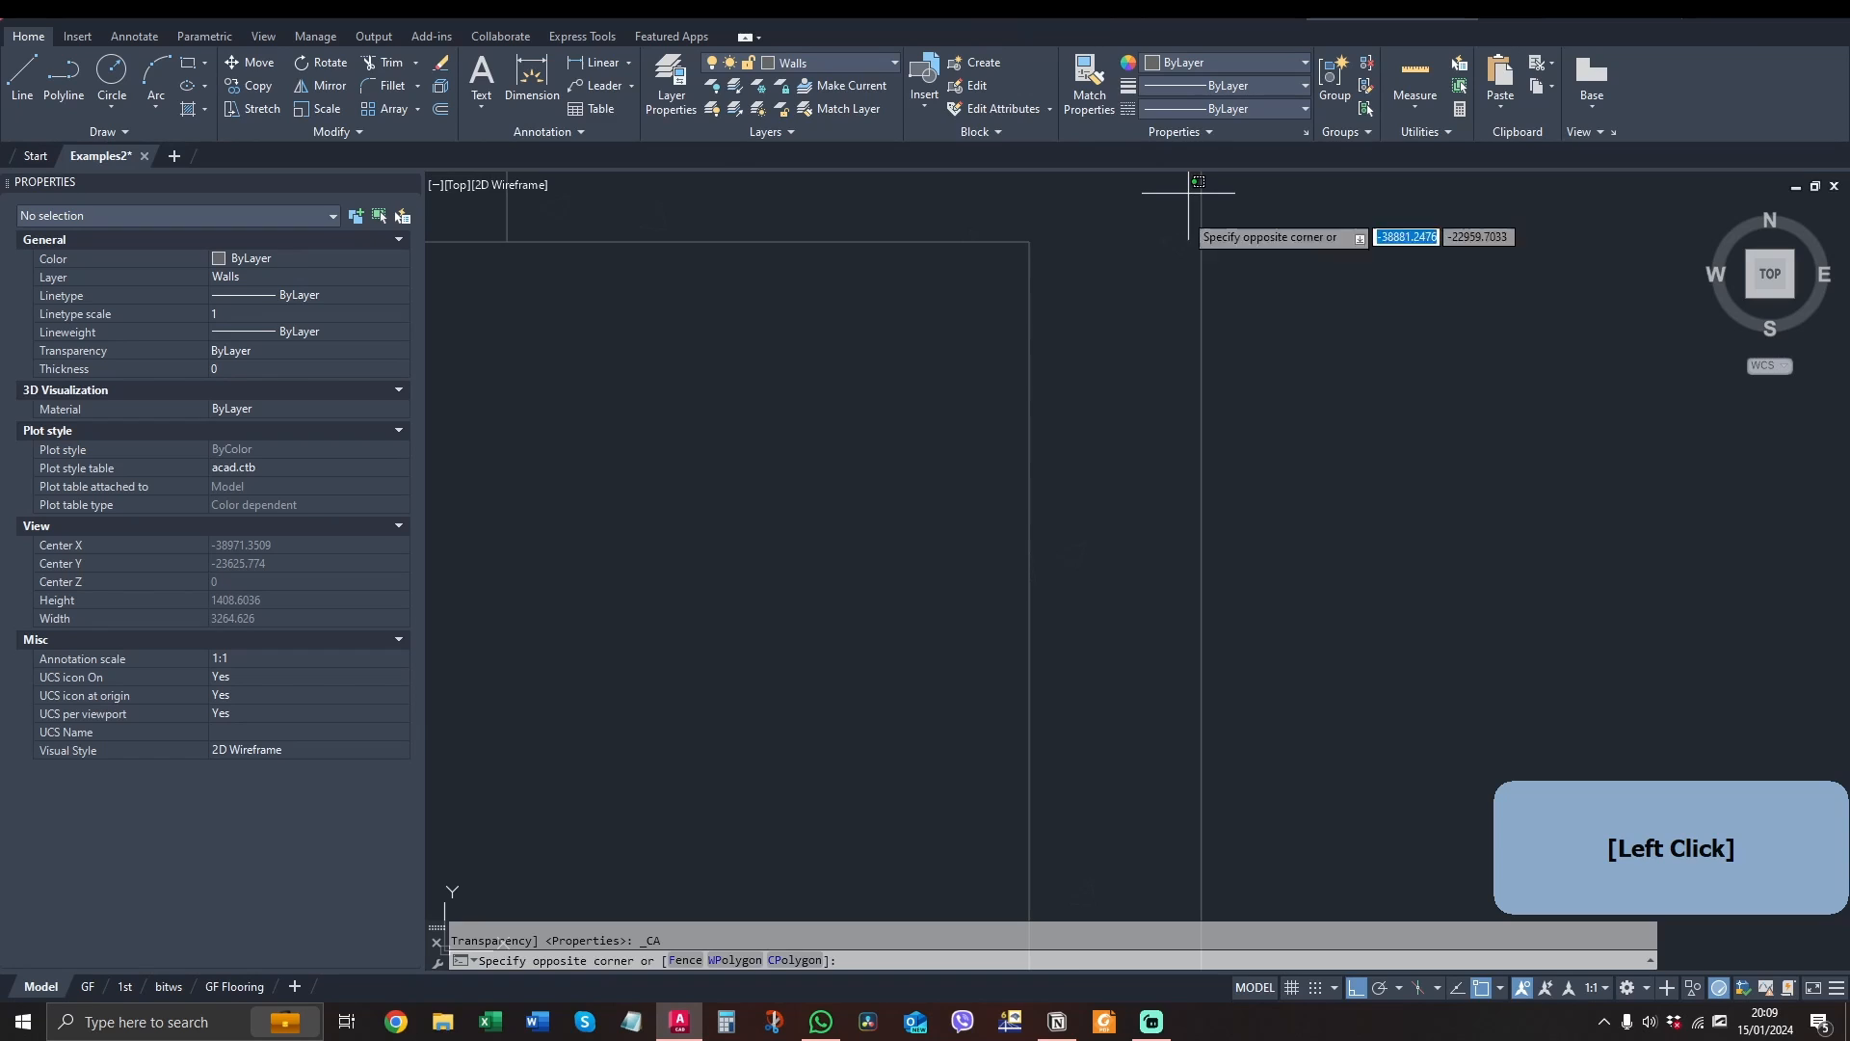
pyautogui.click(1128, 343)
pyautogui.scroll(-8, 1110, 339)
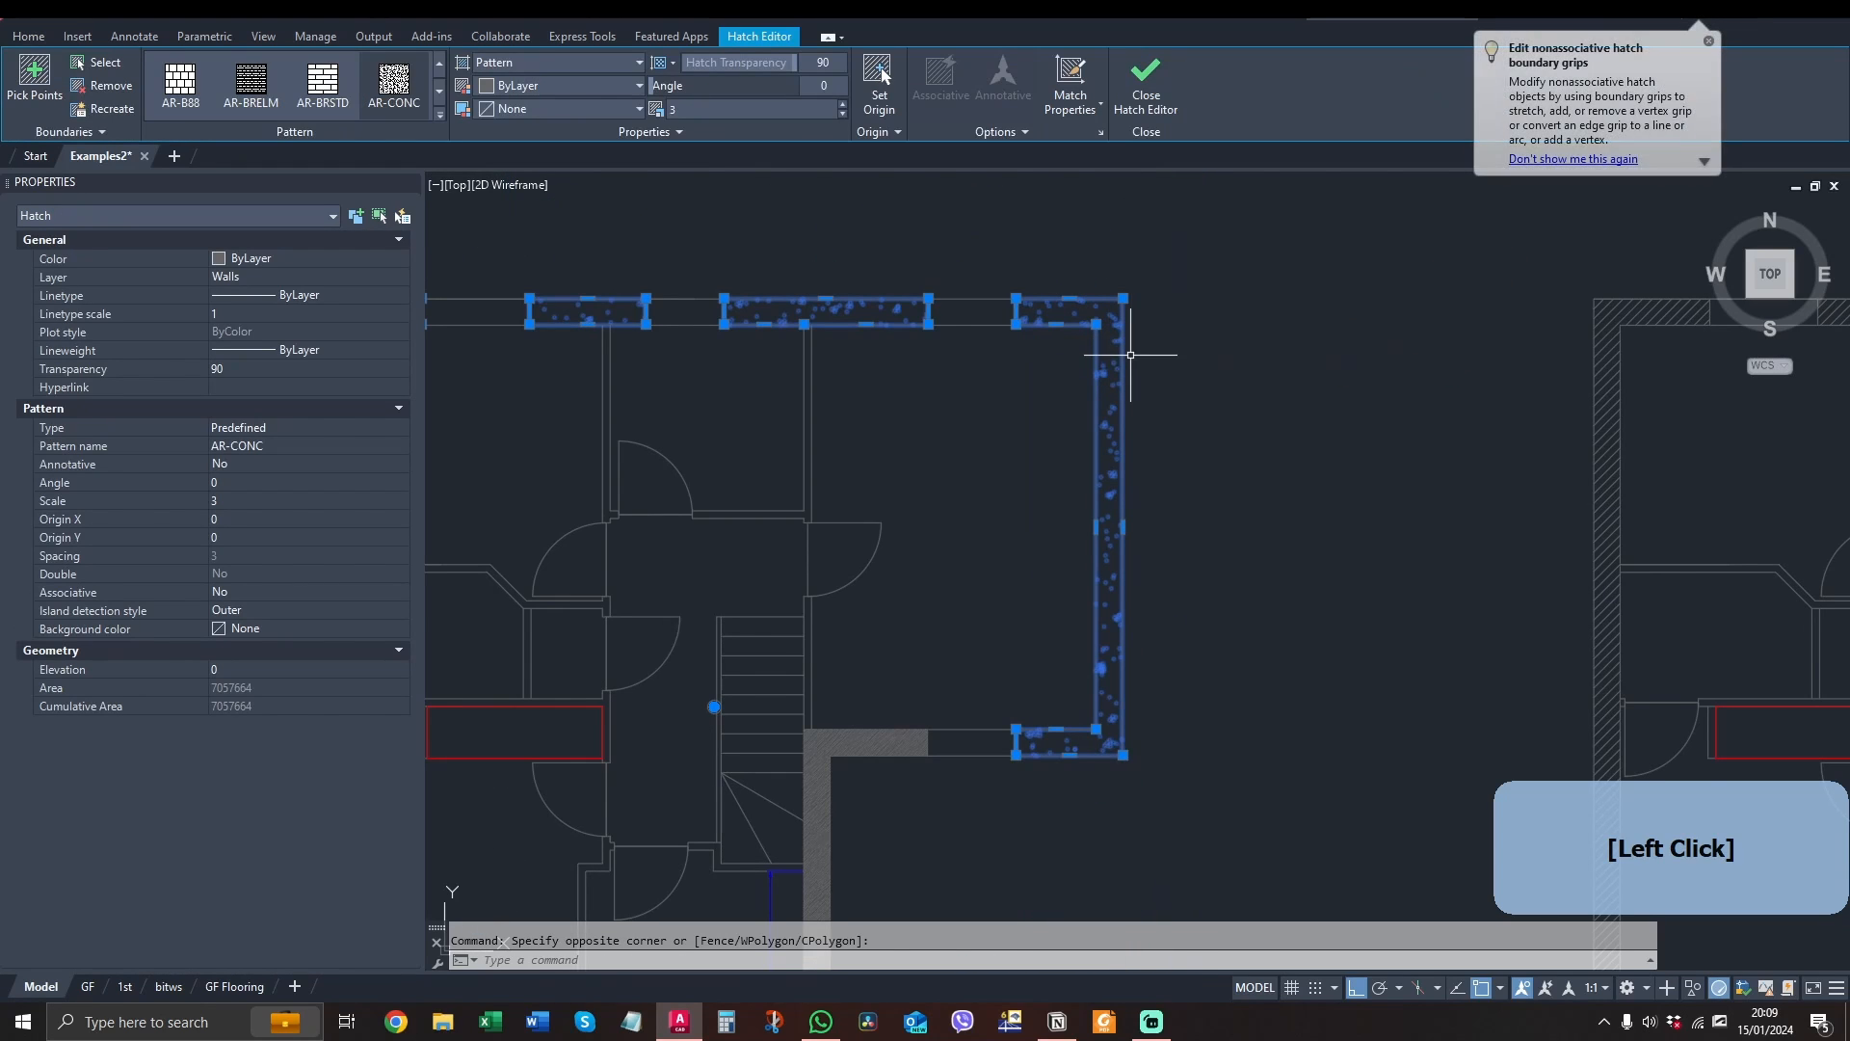
pyautogui.scroll(-2, 1128, 361)
pyautogui.scroll(2, 1062, 405)
pyautogui.moveTo(1060, 405); pyautogui.dragTo(1066, 353, button='middle')
pyautogui.scroll(-2, 1070, 366)
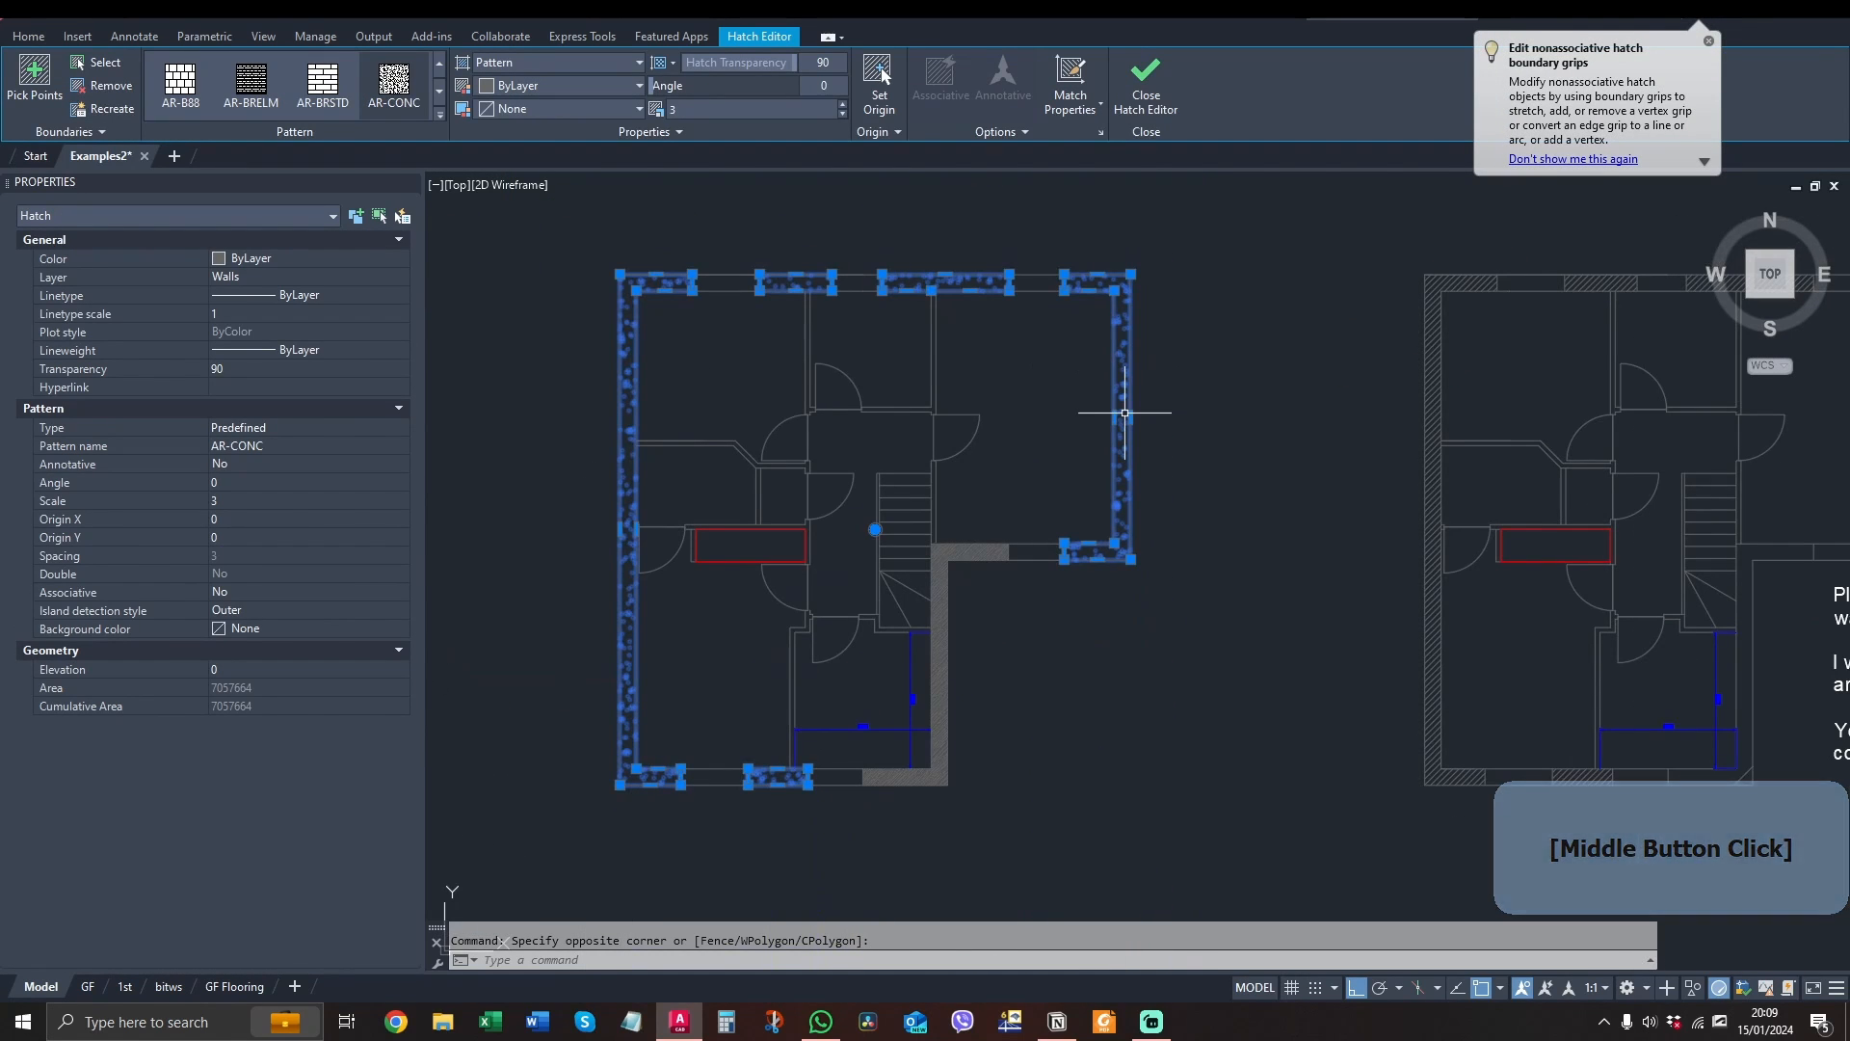
# Change the pattern of the left floor plan's larger exterior wall hatch to SOLID and inspect the highly transparent hatch
pyautogui.click(821, 63)
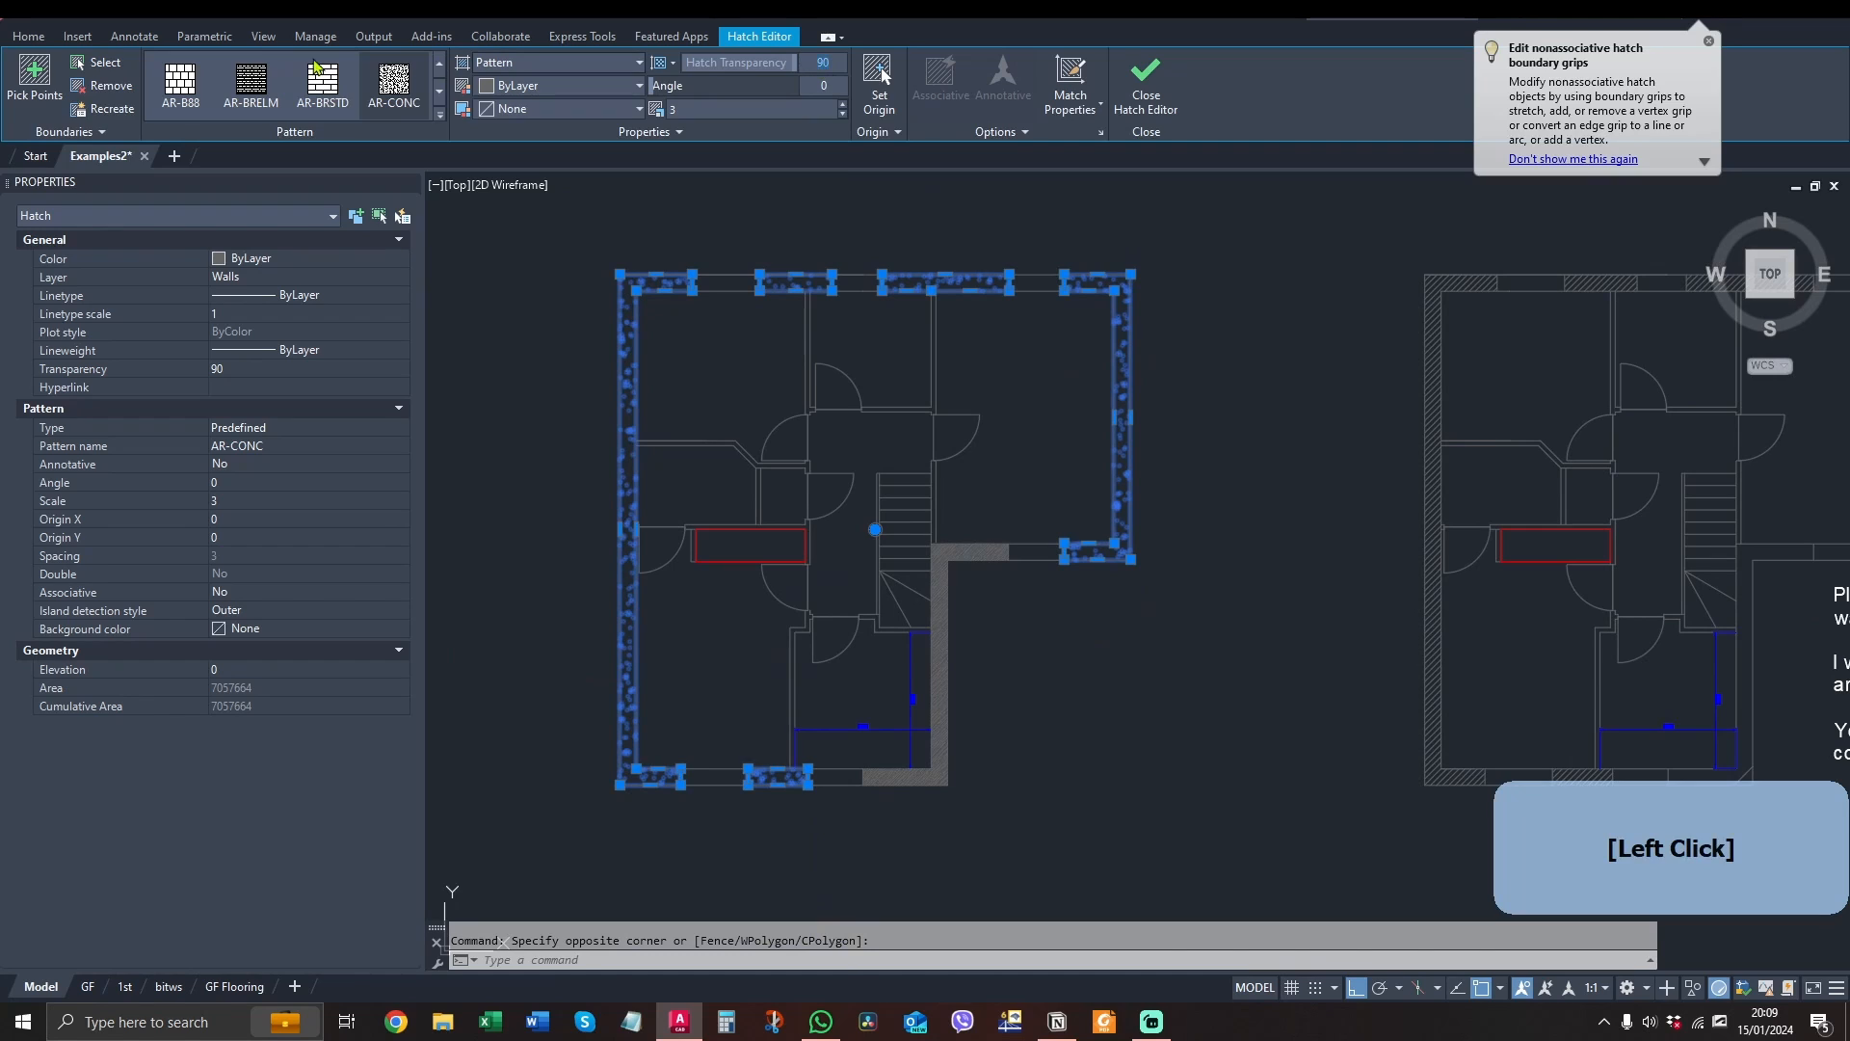
pyautogui.click(251, 79)
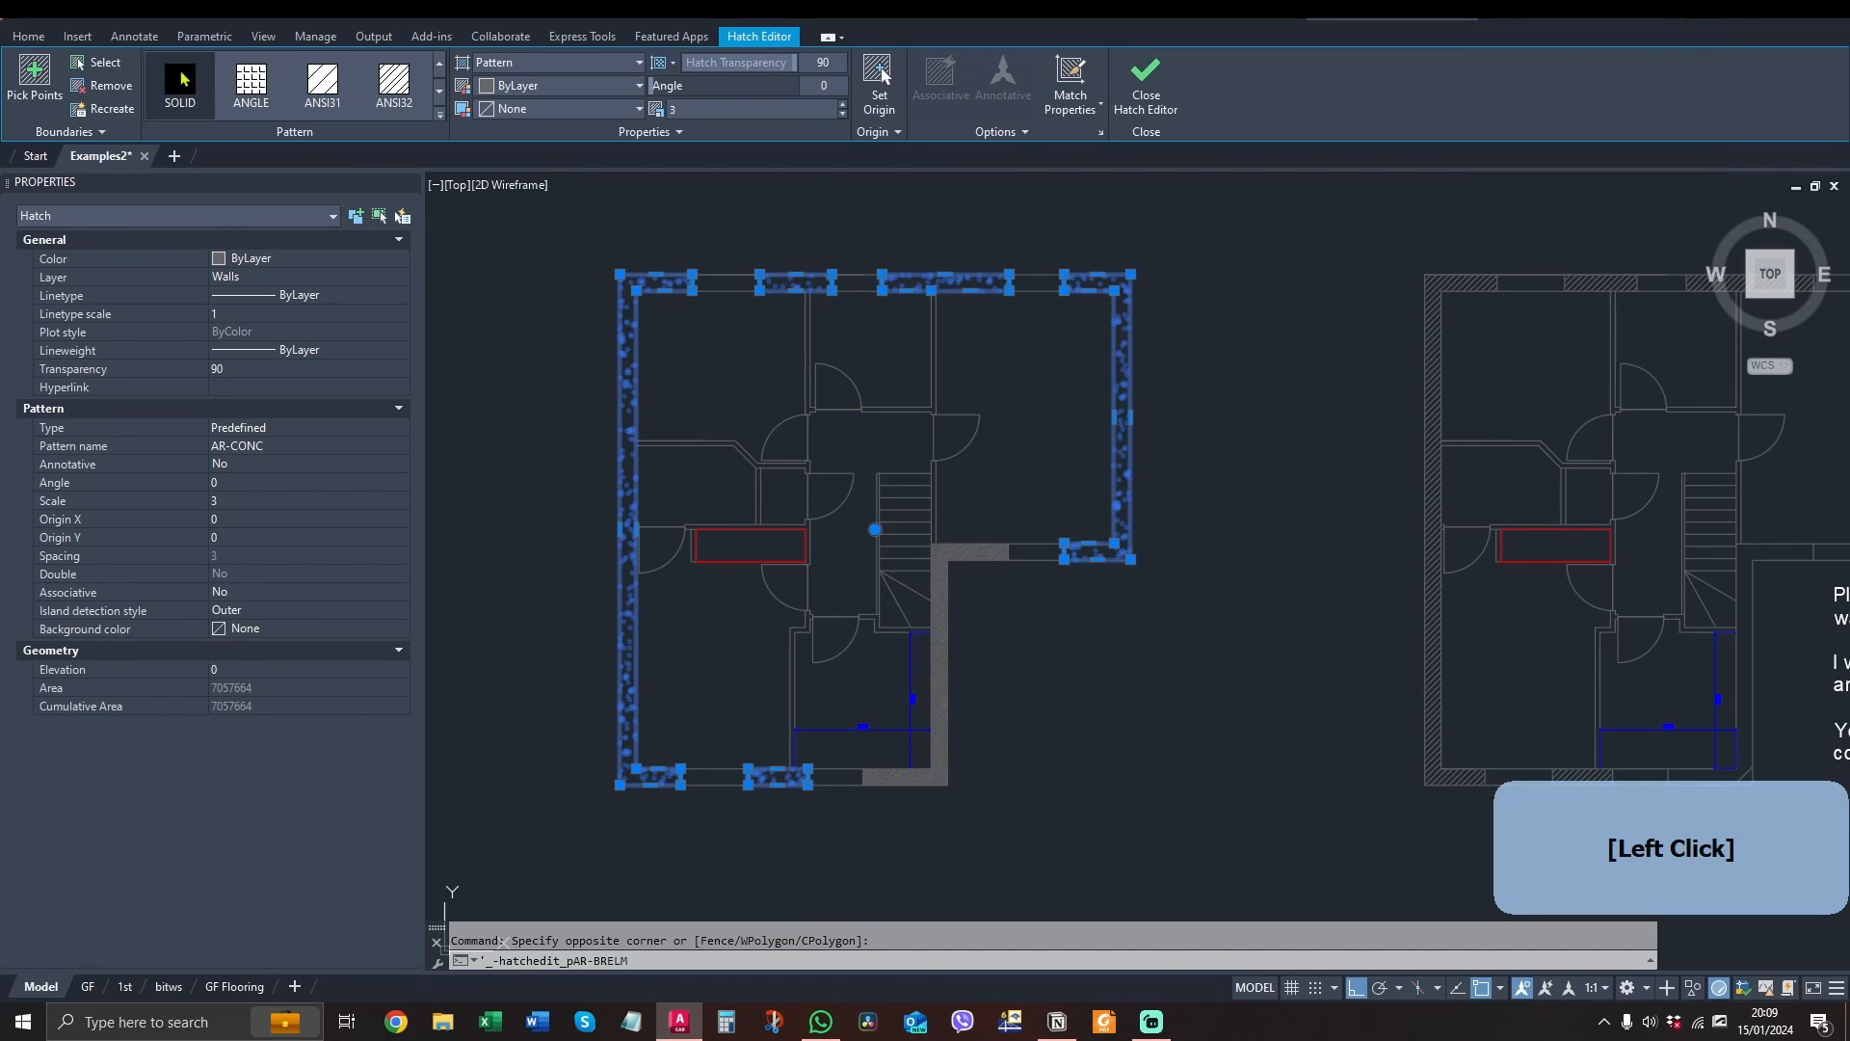
pyautogui.press('Escape')
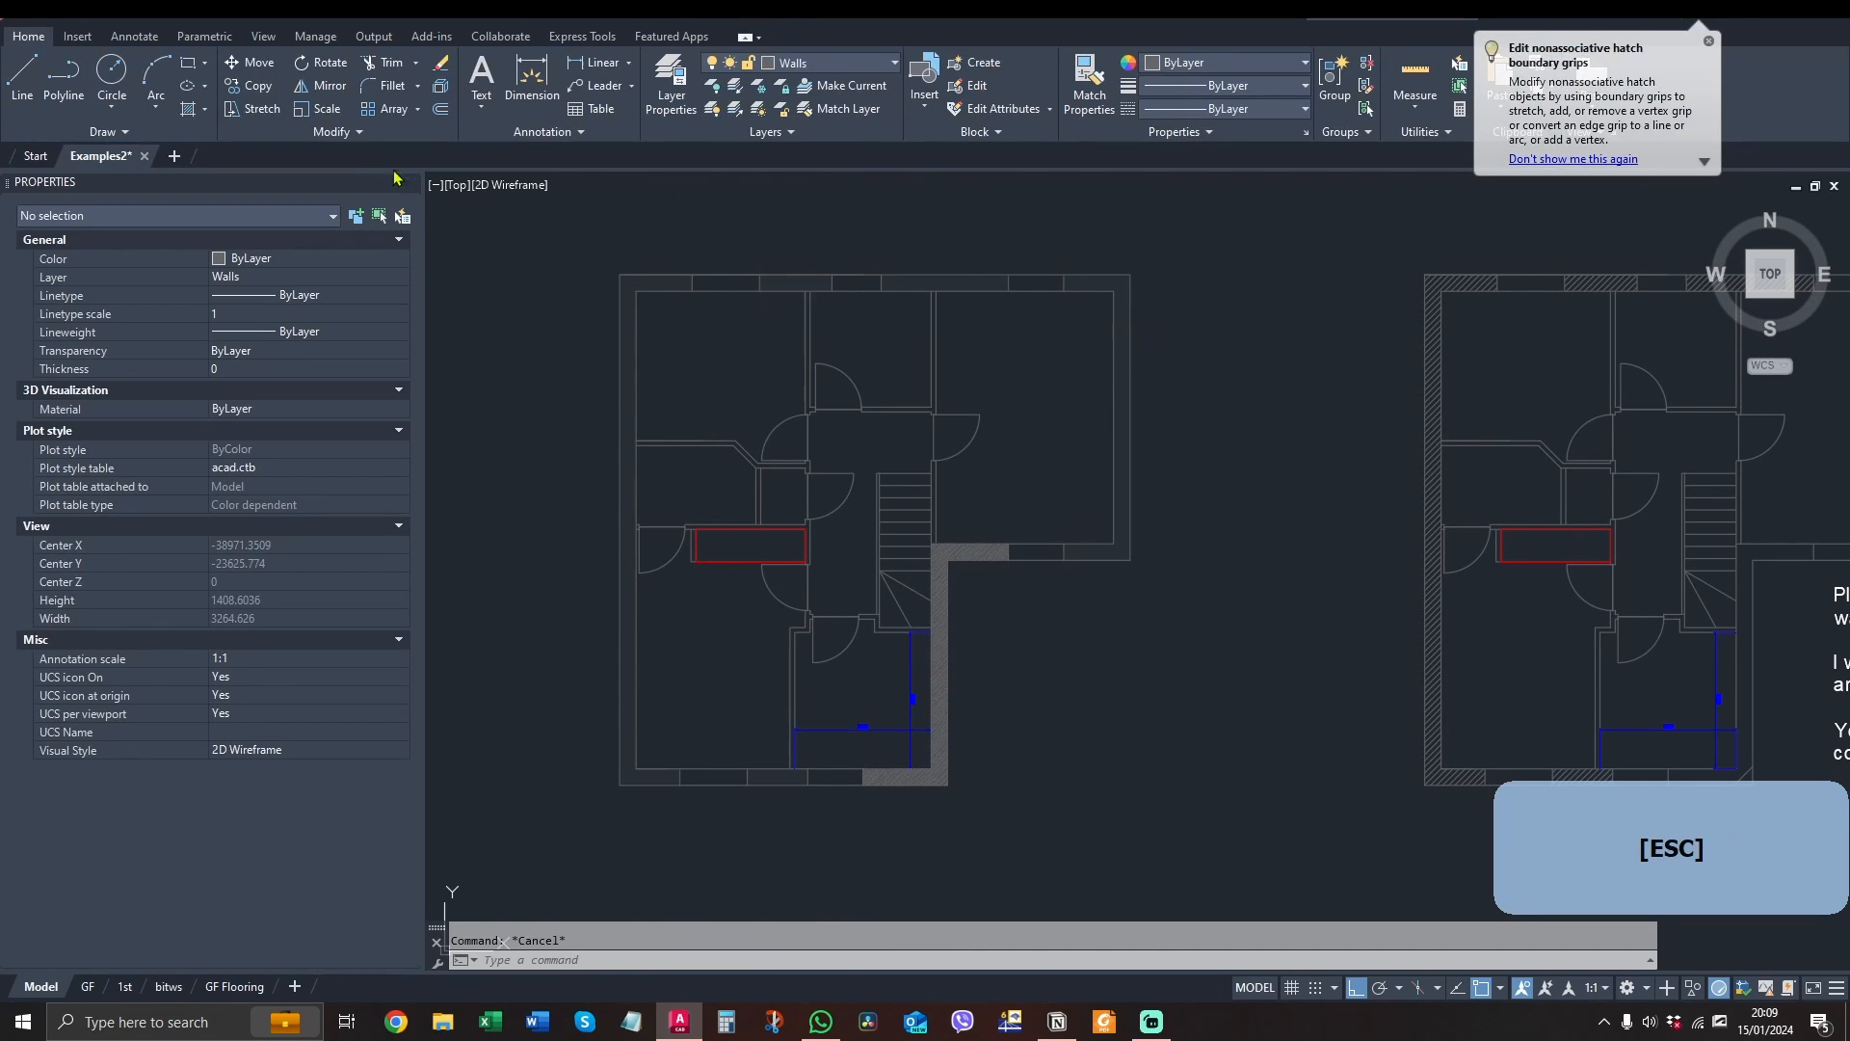
pyautogui.click(1120, 282)
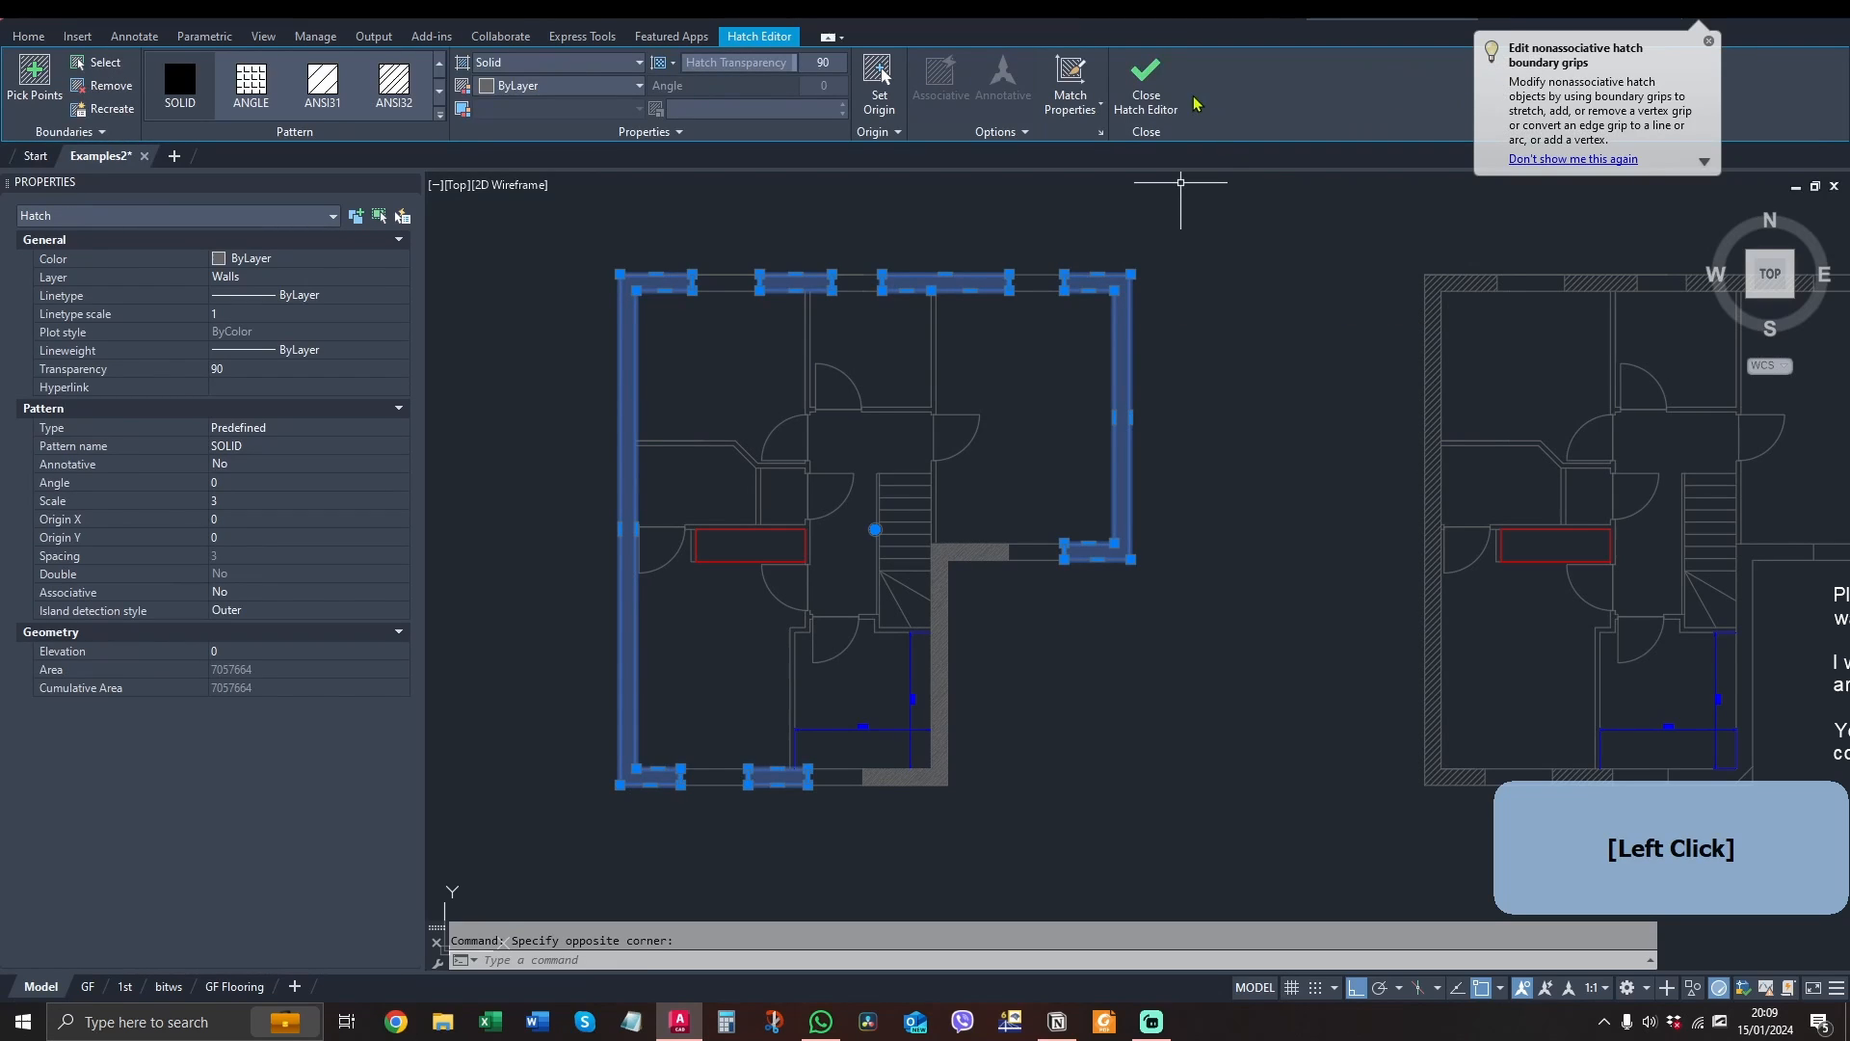
pyautogui.click(1145, 78)
pyautogui.press('space')
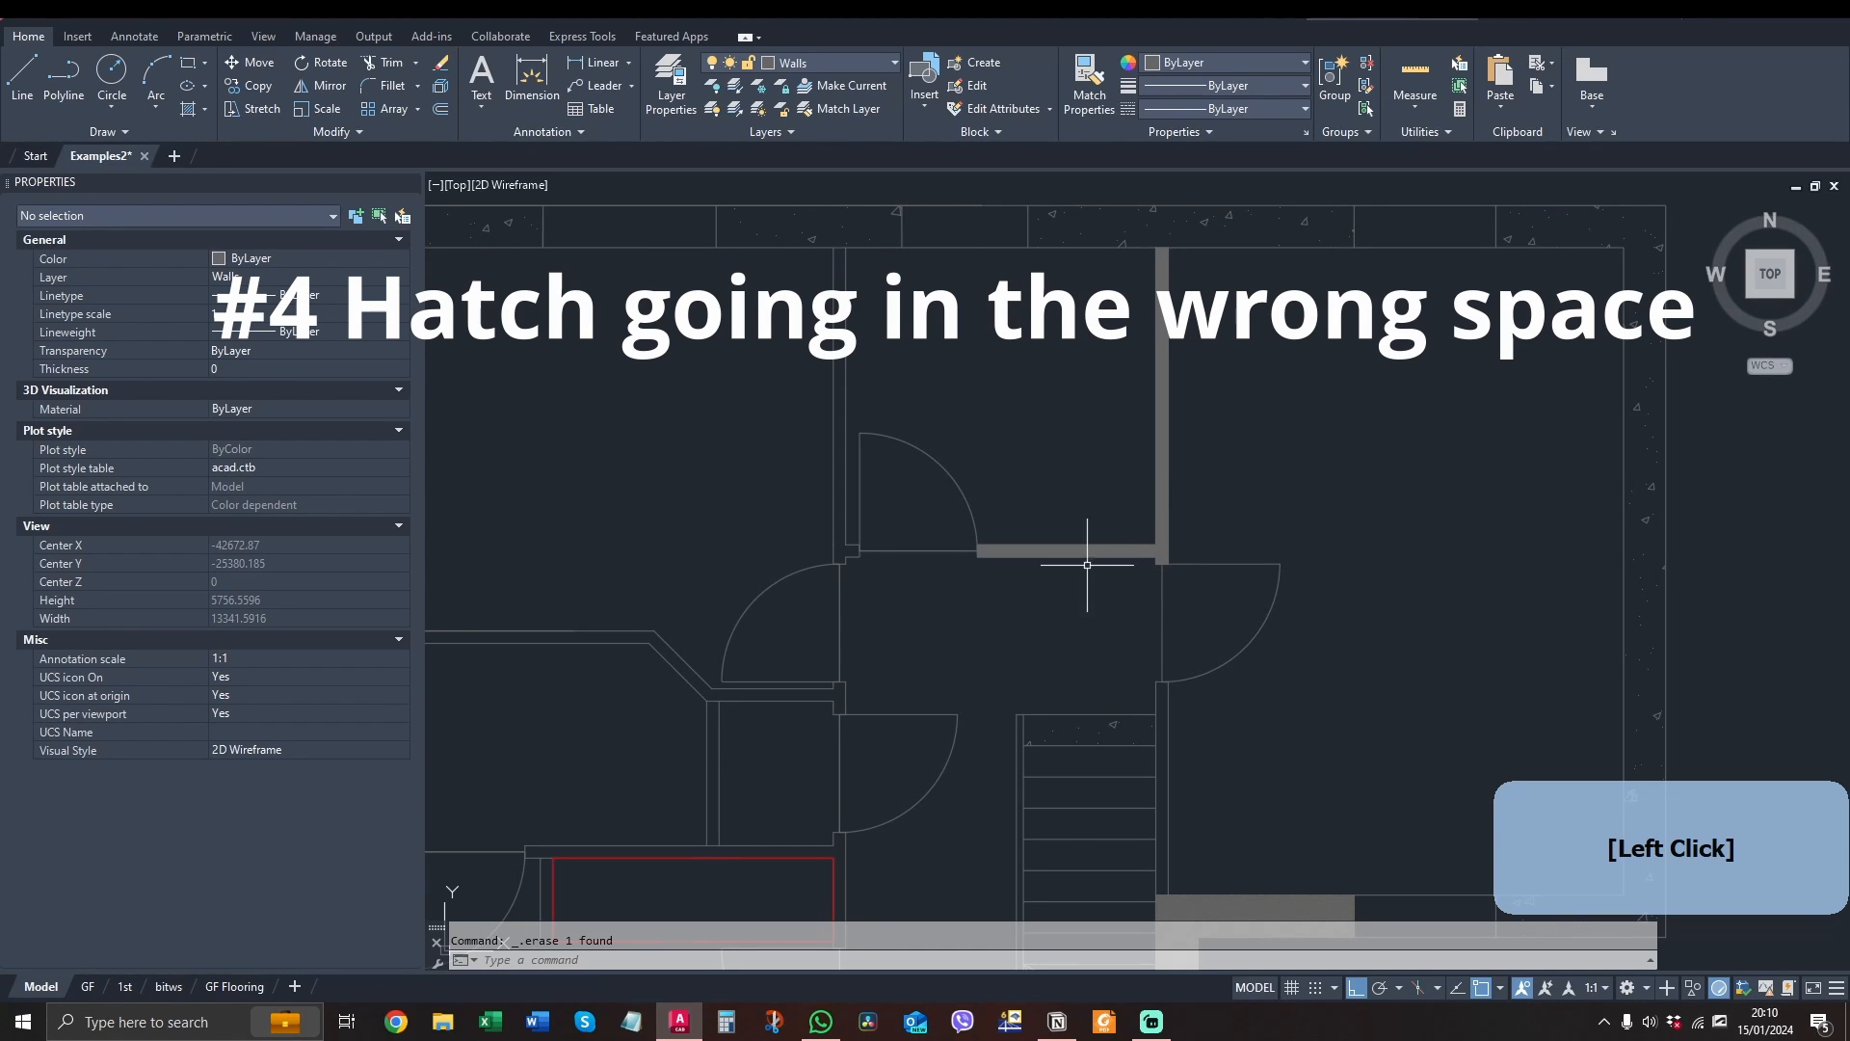
# Draw a vertical line crossing the short horizontal interior wall with the solid hatch on the left floor plan
pyautogui.click(21, 75)
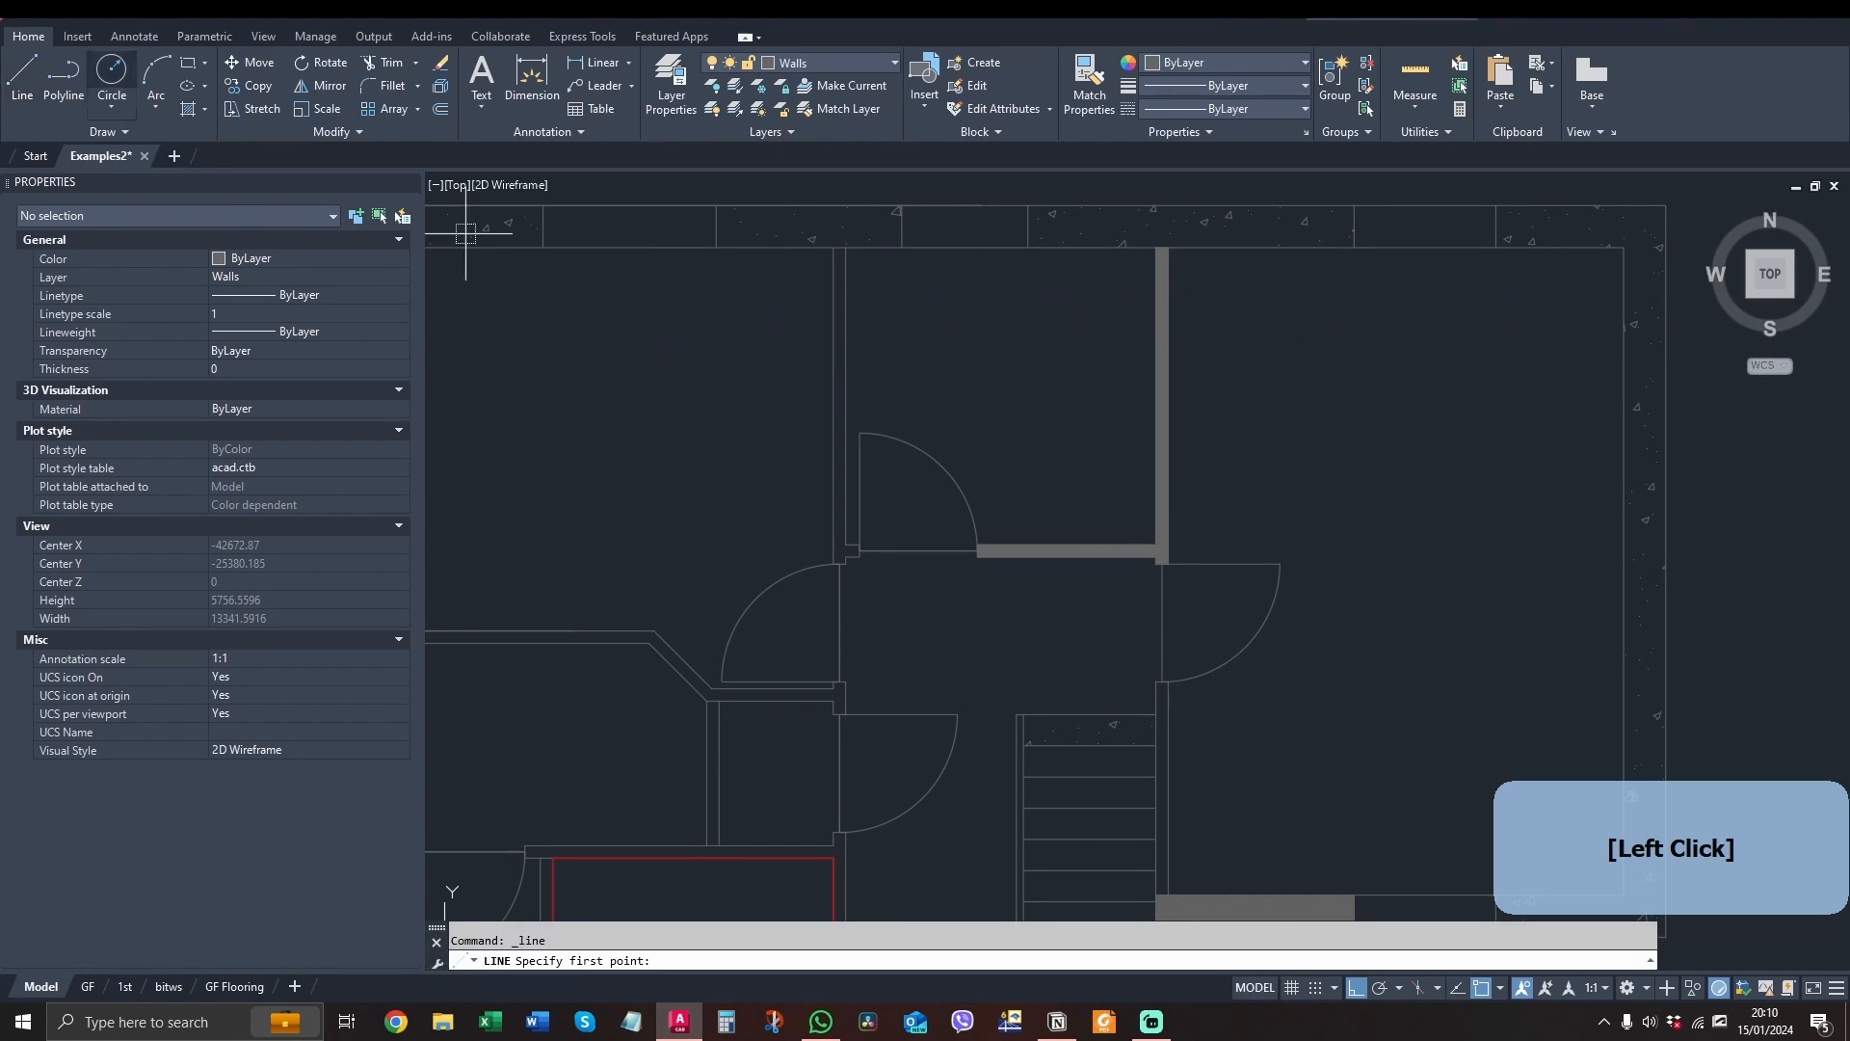
pyautogui.click(1064, 490)
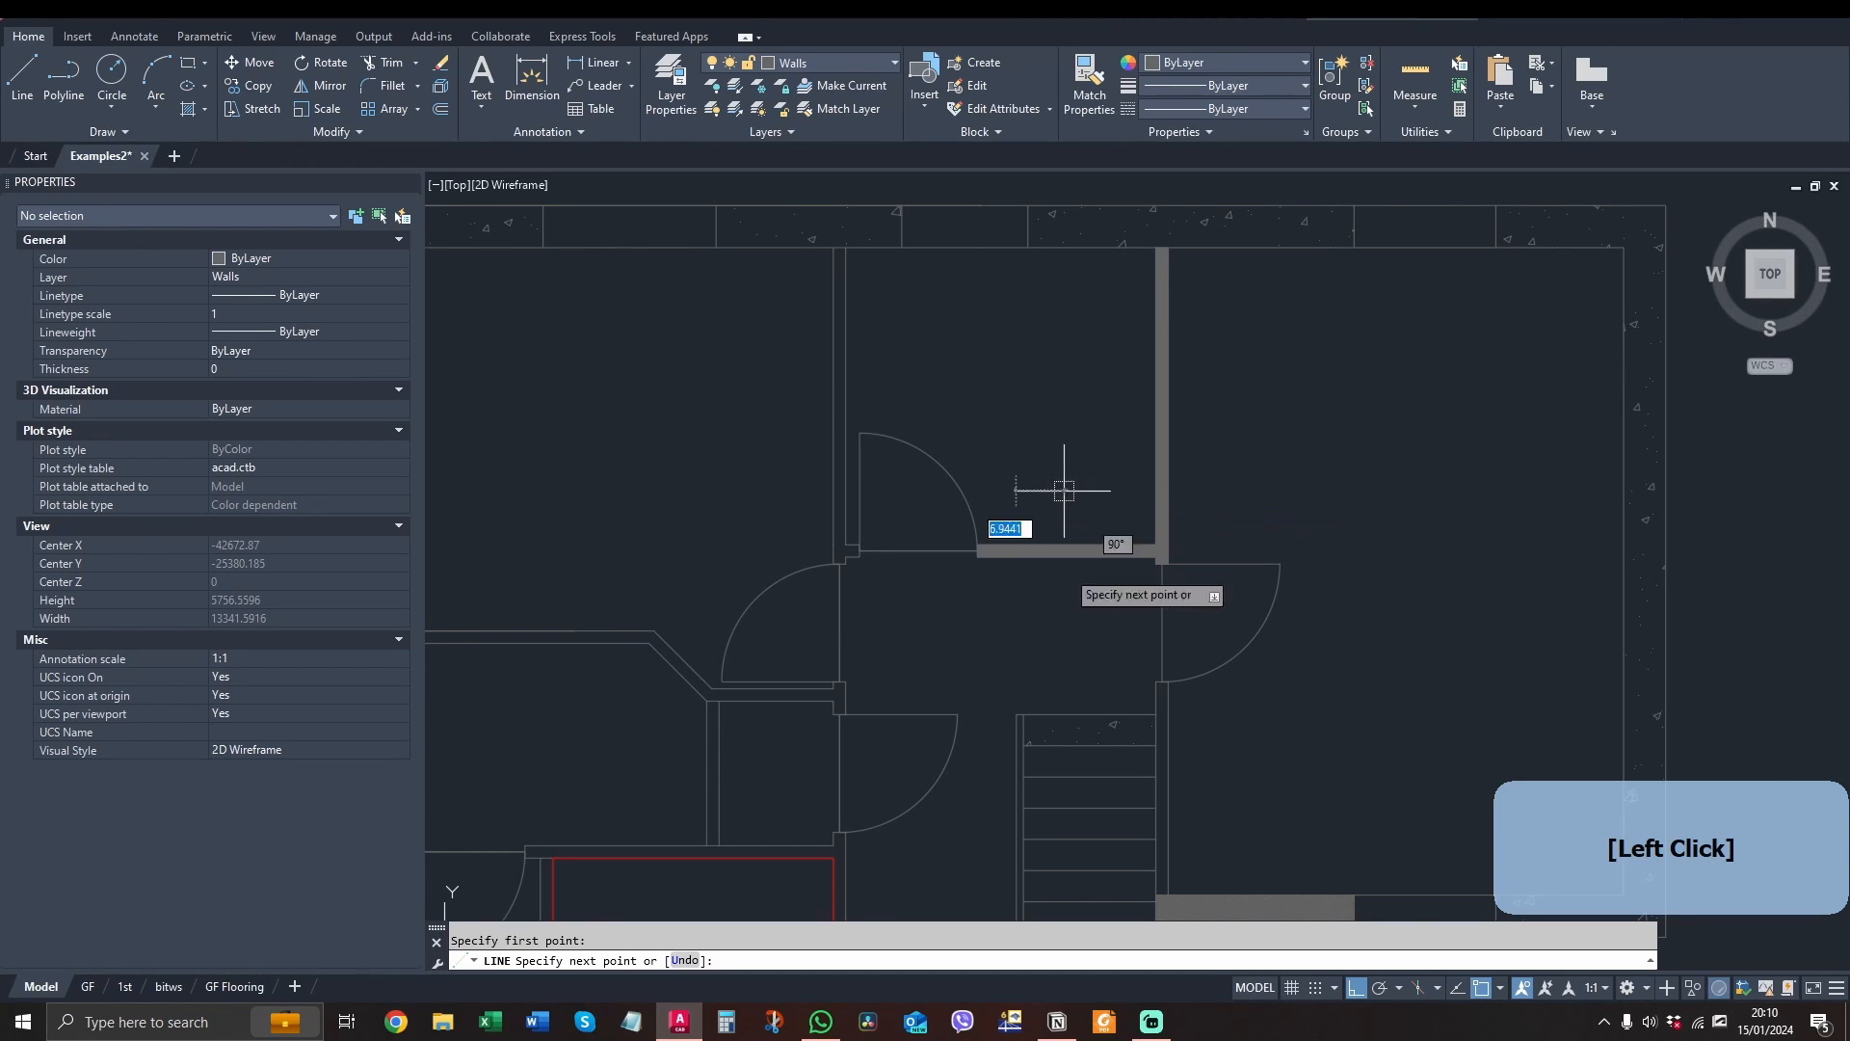
pyautogui.click(1065, 617)
pyautogui.press('Escape')
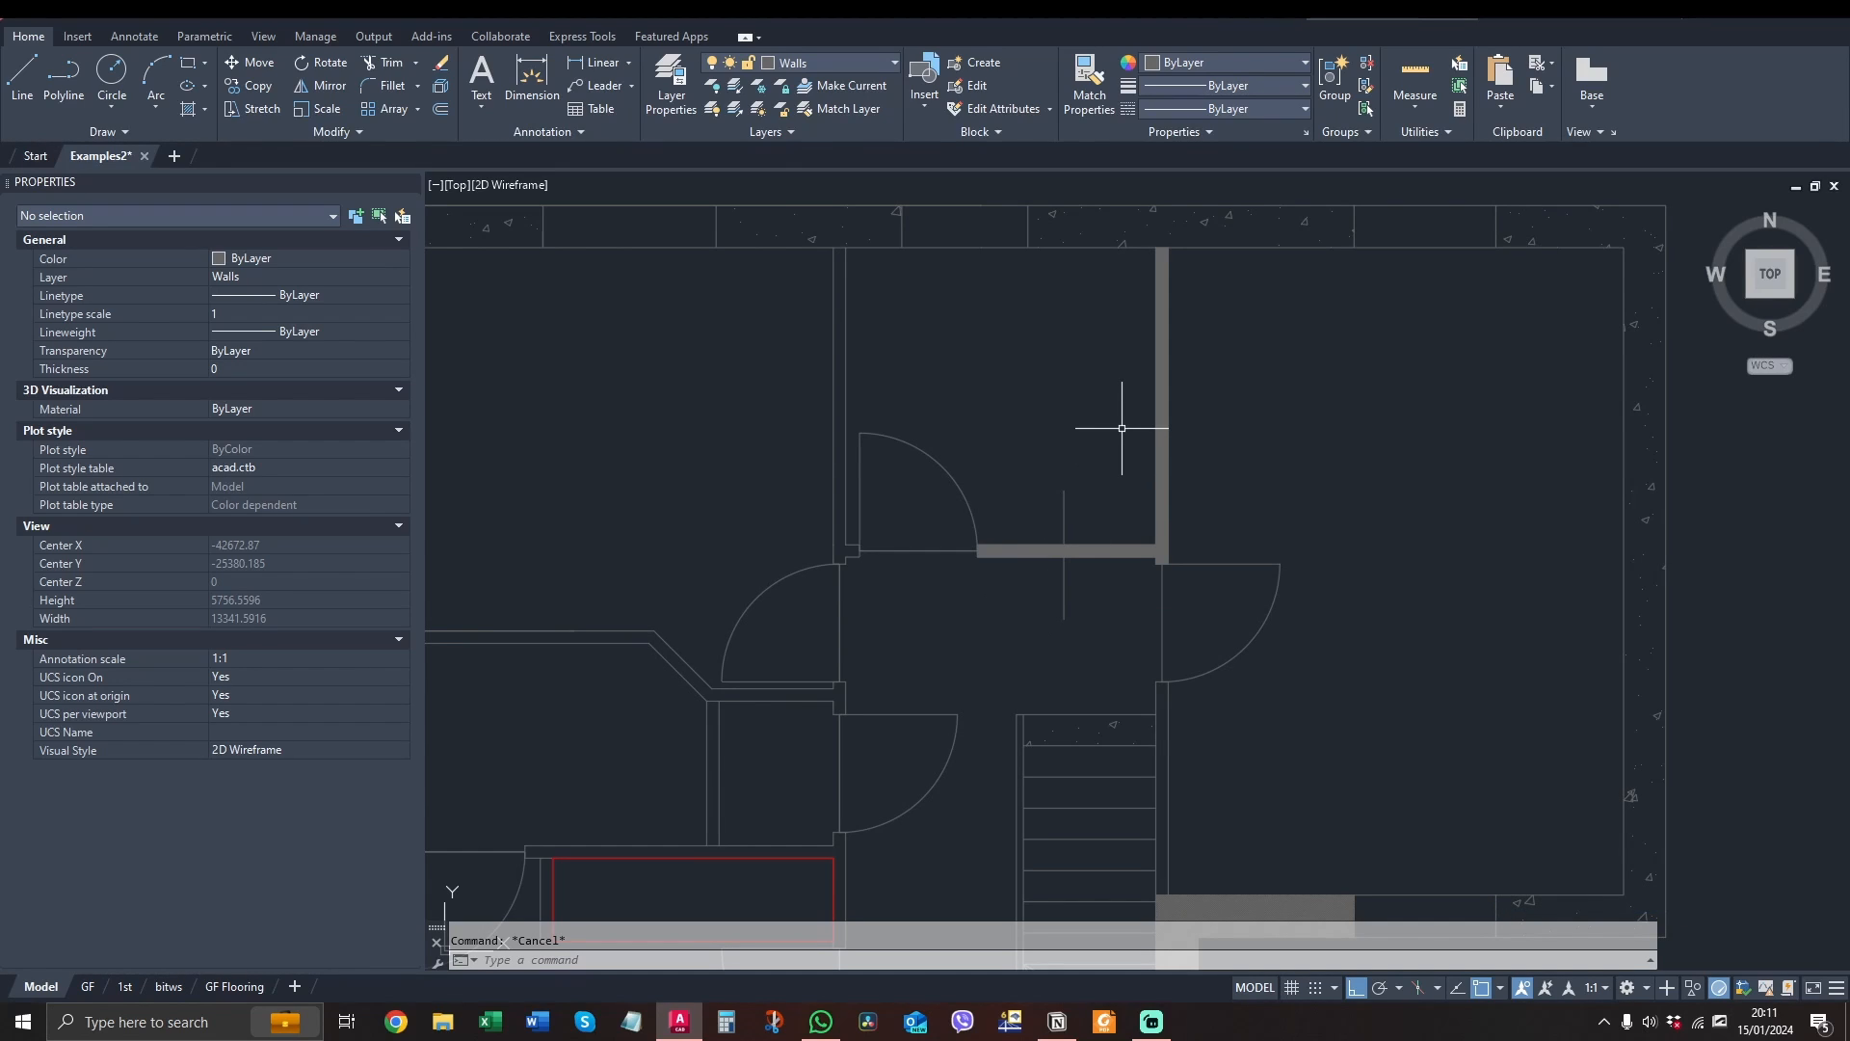
# Trim away the solid hatch between the door and the vertical line in the short interior wall and inspect the remaining hatch
pyautogui.scroll(-4, 1102, 396)
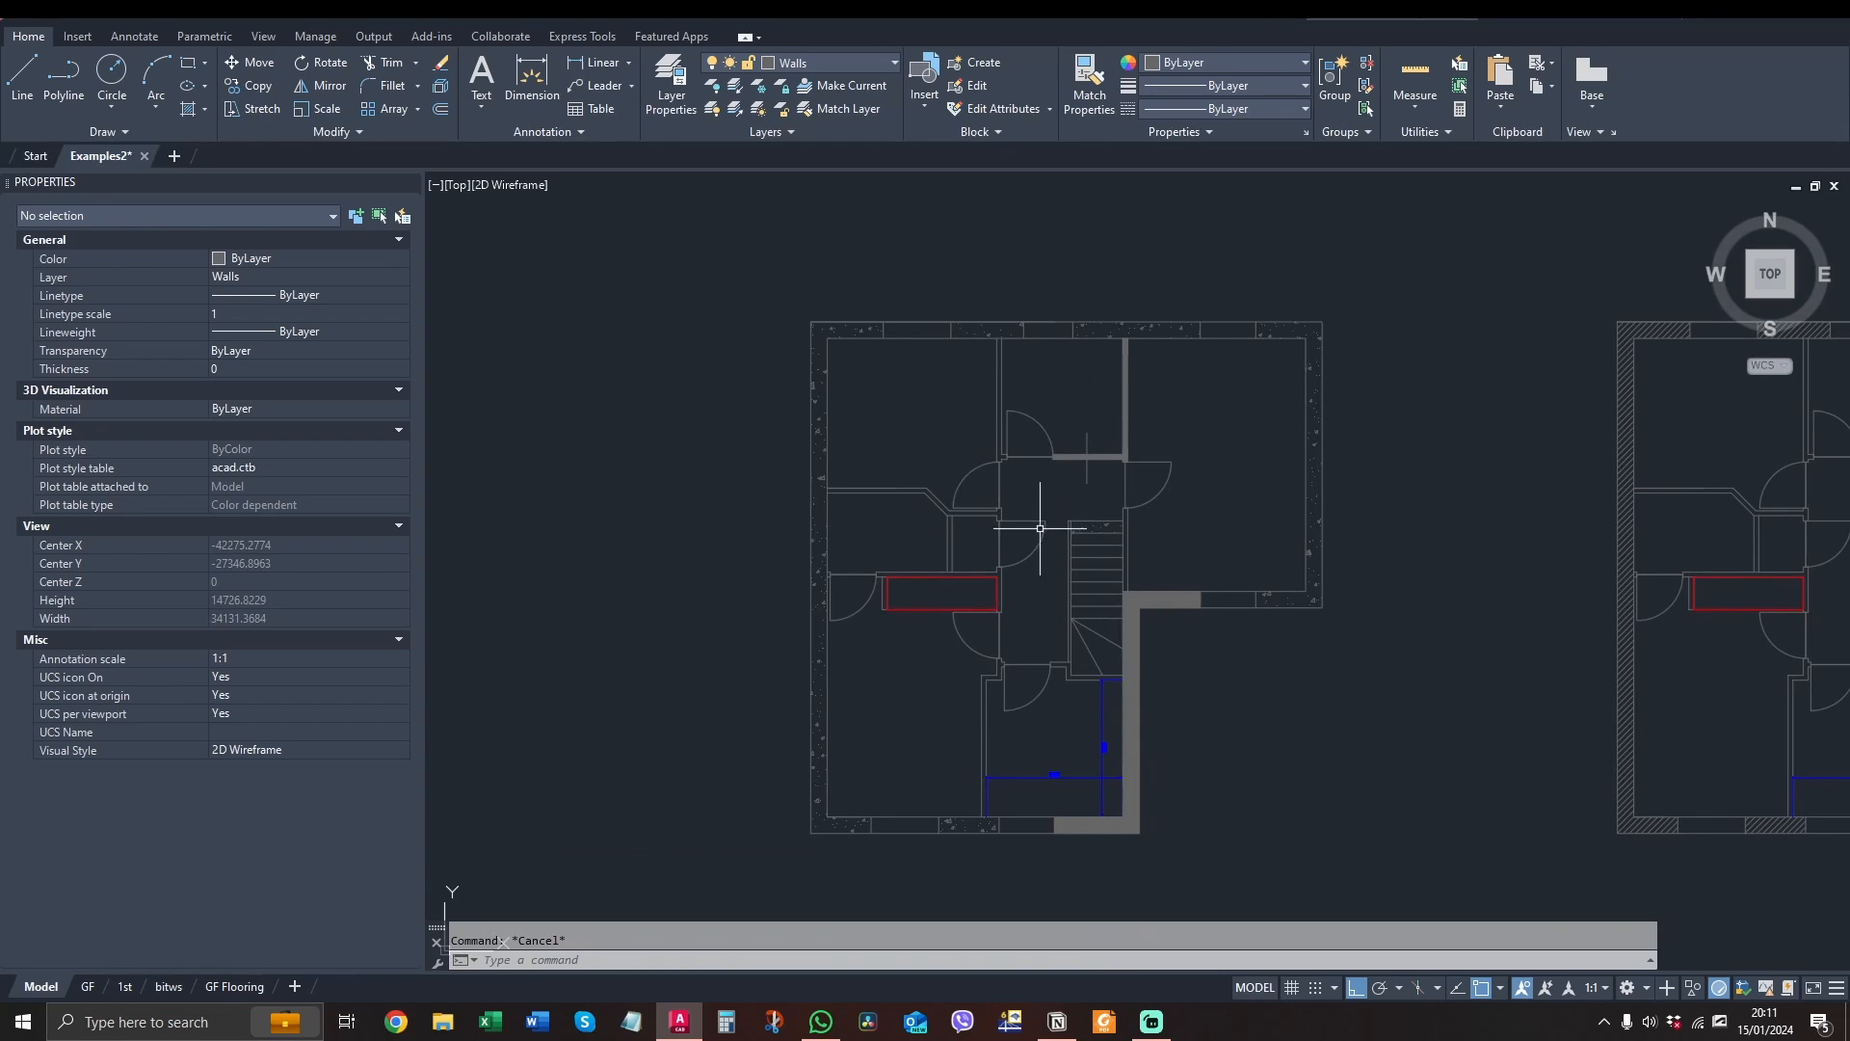
pyautogui.scroll(5, 1092, 425)
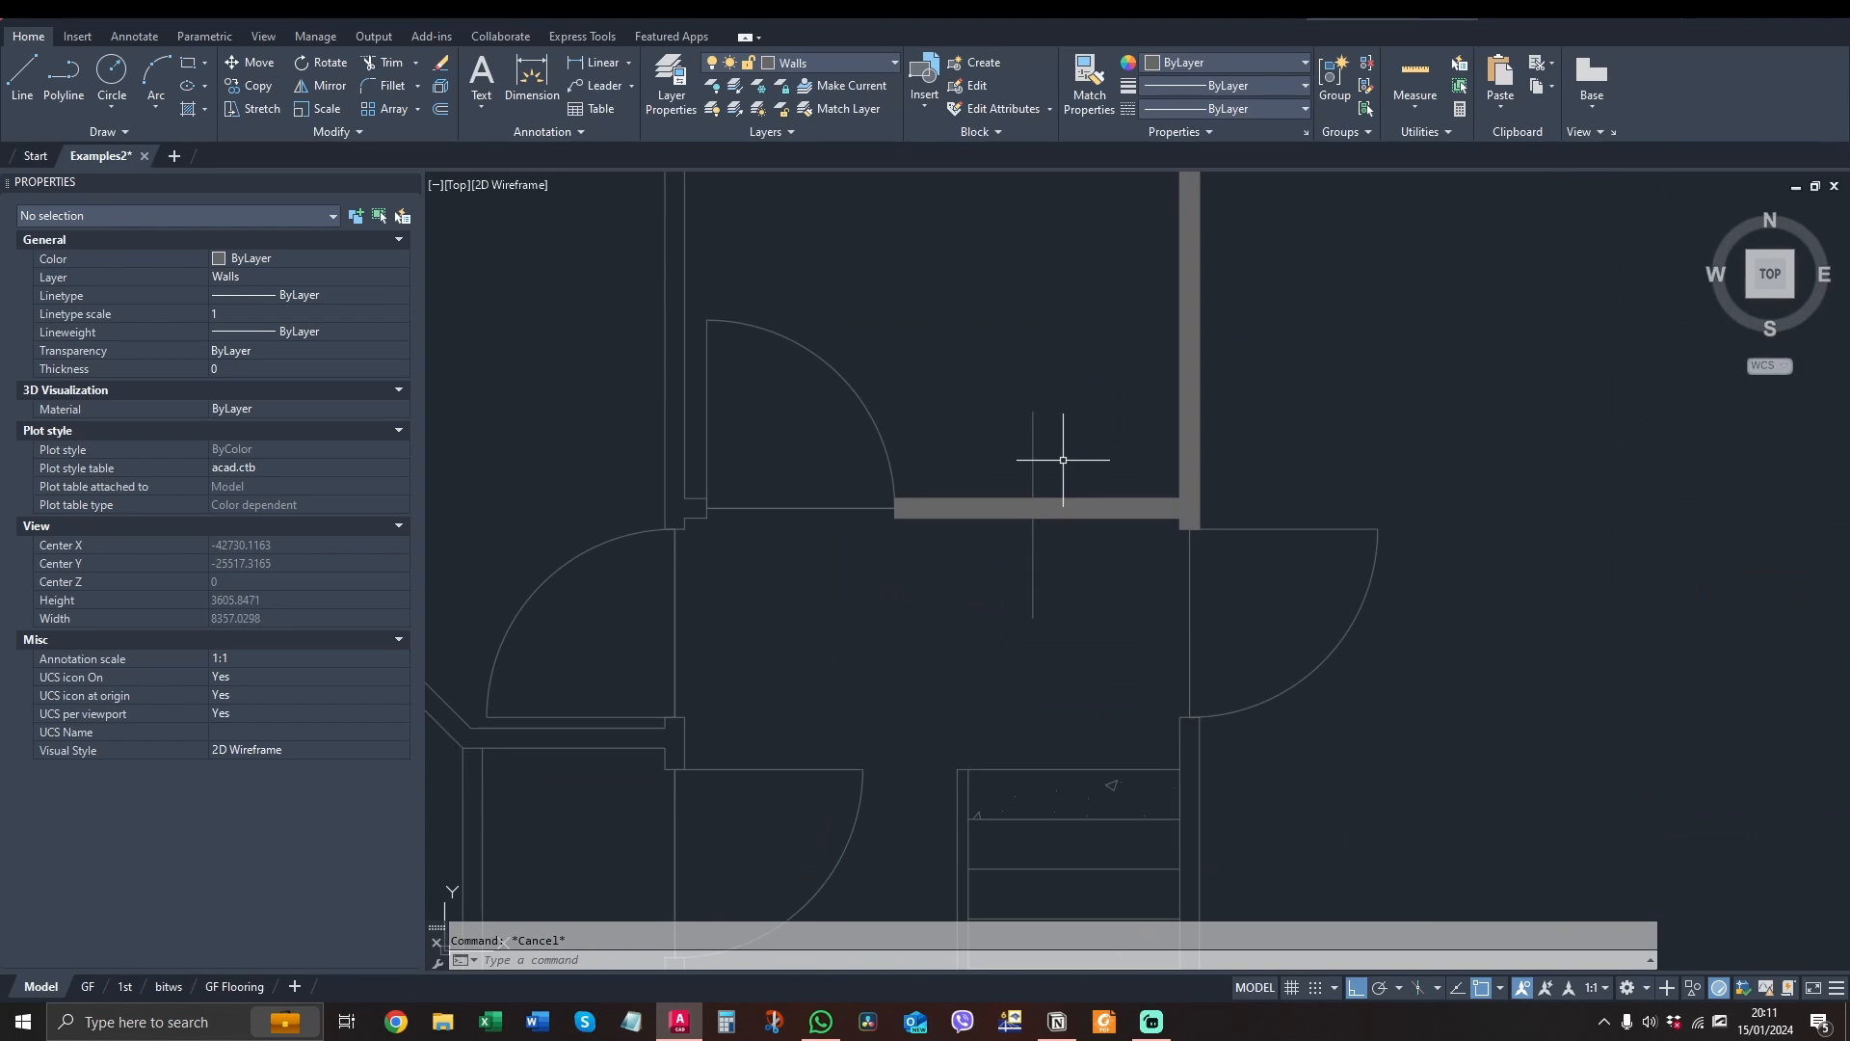
pyautogui.scroll(-2, 1070, 459)
pyautogui.moveTo(1070, 442); pyautogui.dragTo(1016, 425, button='middle')
pyautogui.scroll(2, 1037, 488)
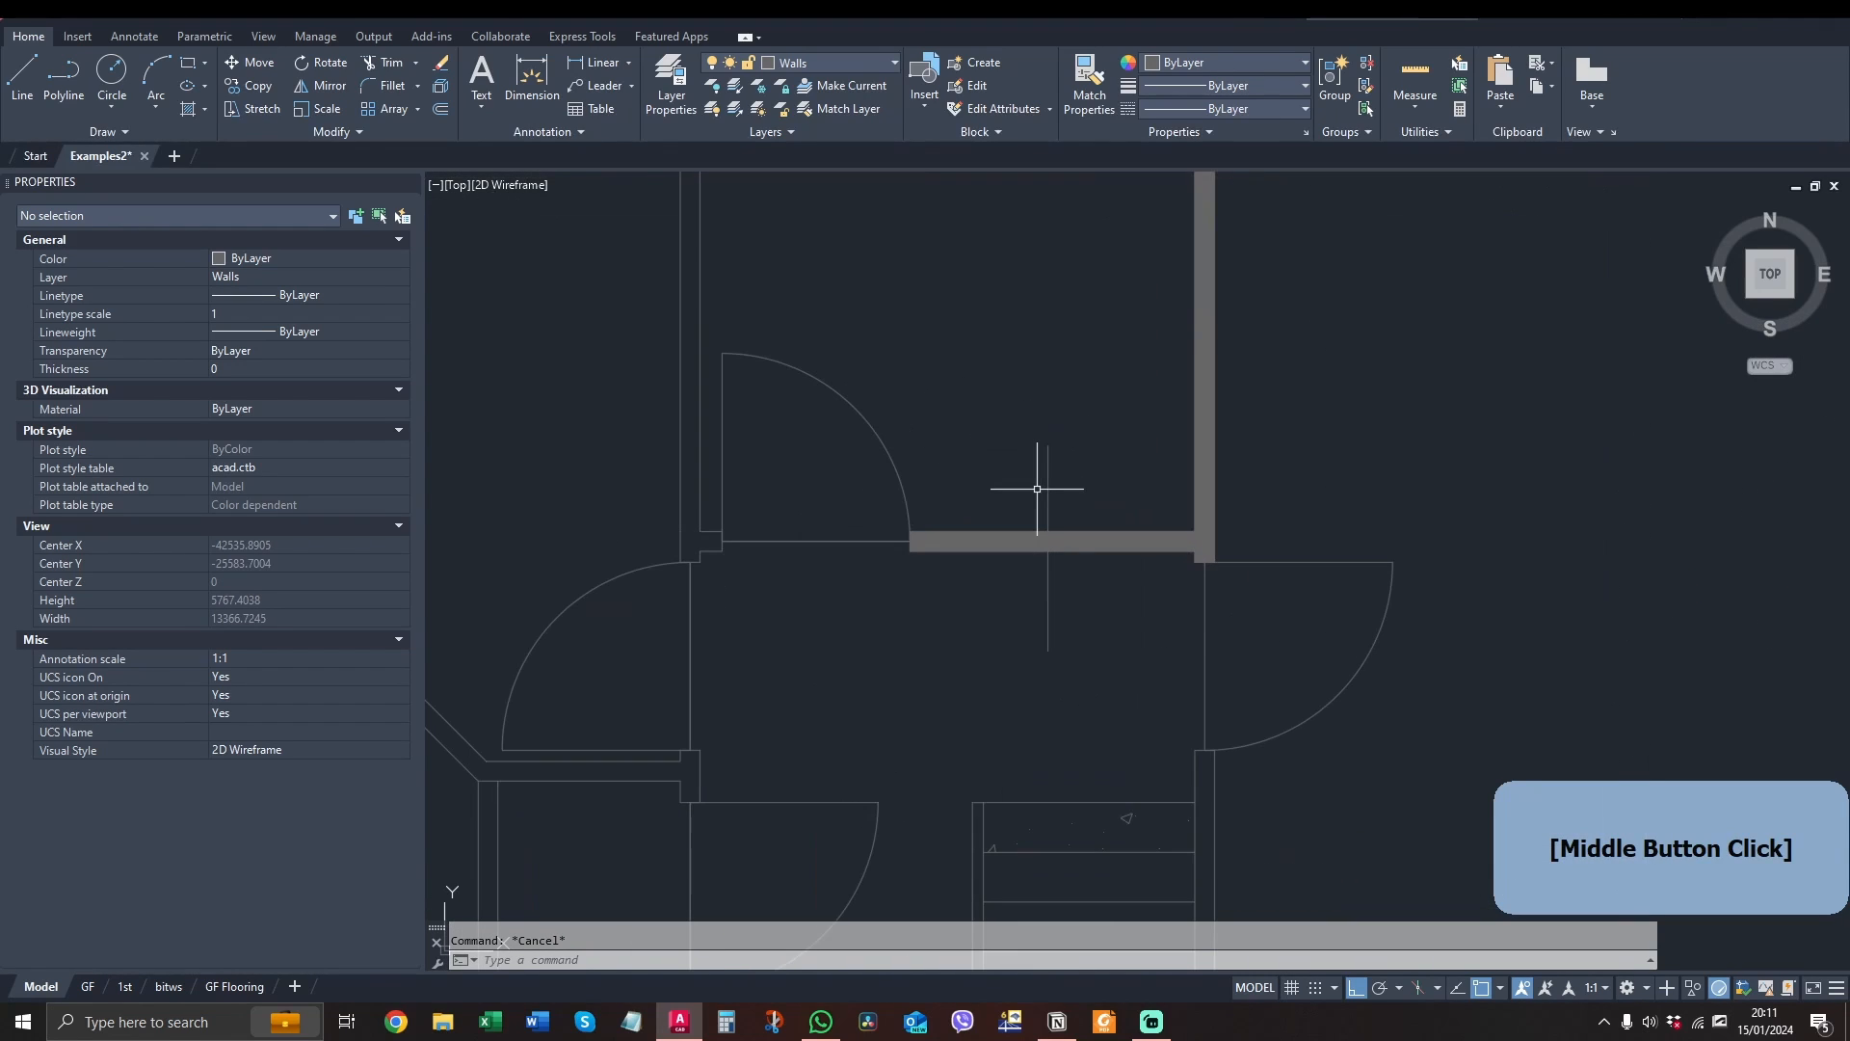
pyautogui.write('tr')
pyautogui.press('space')
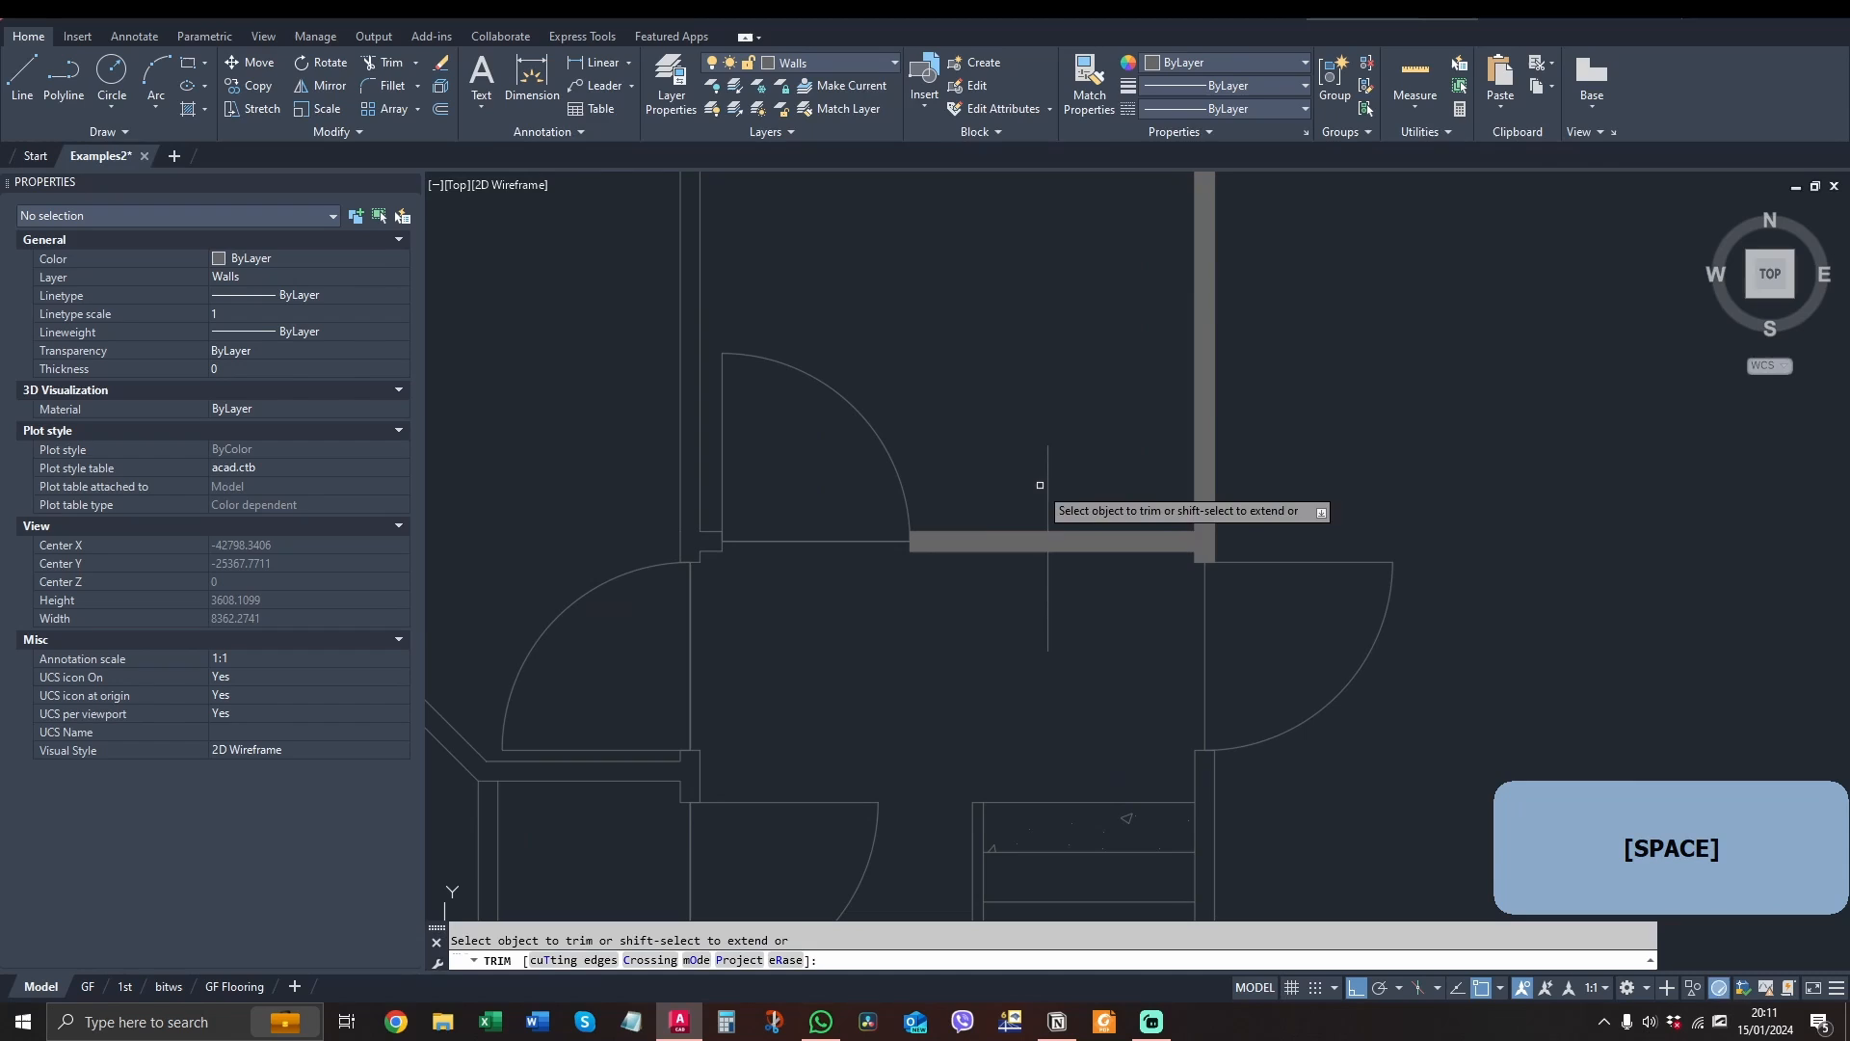
pyautogui.click(997, 539)
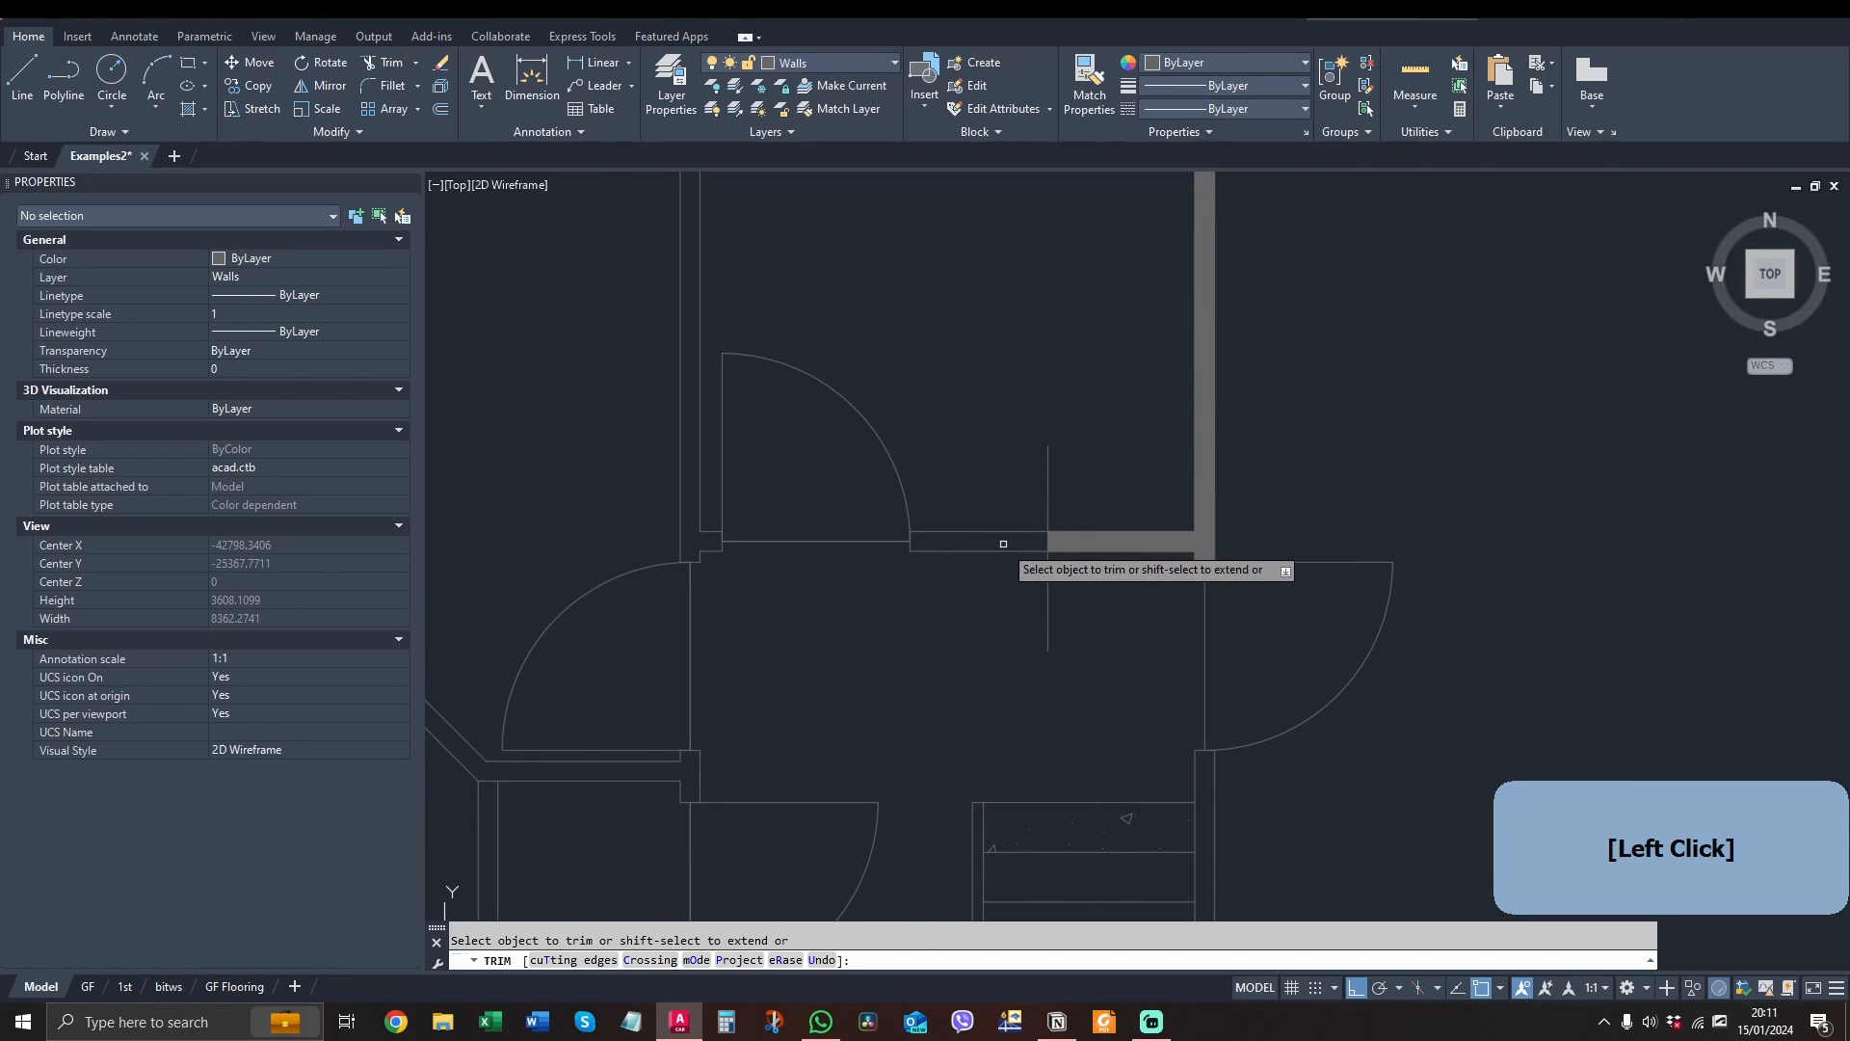
pyautogui.scroll(-2, 976, 544)
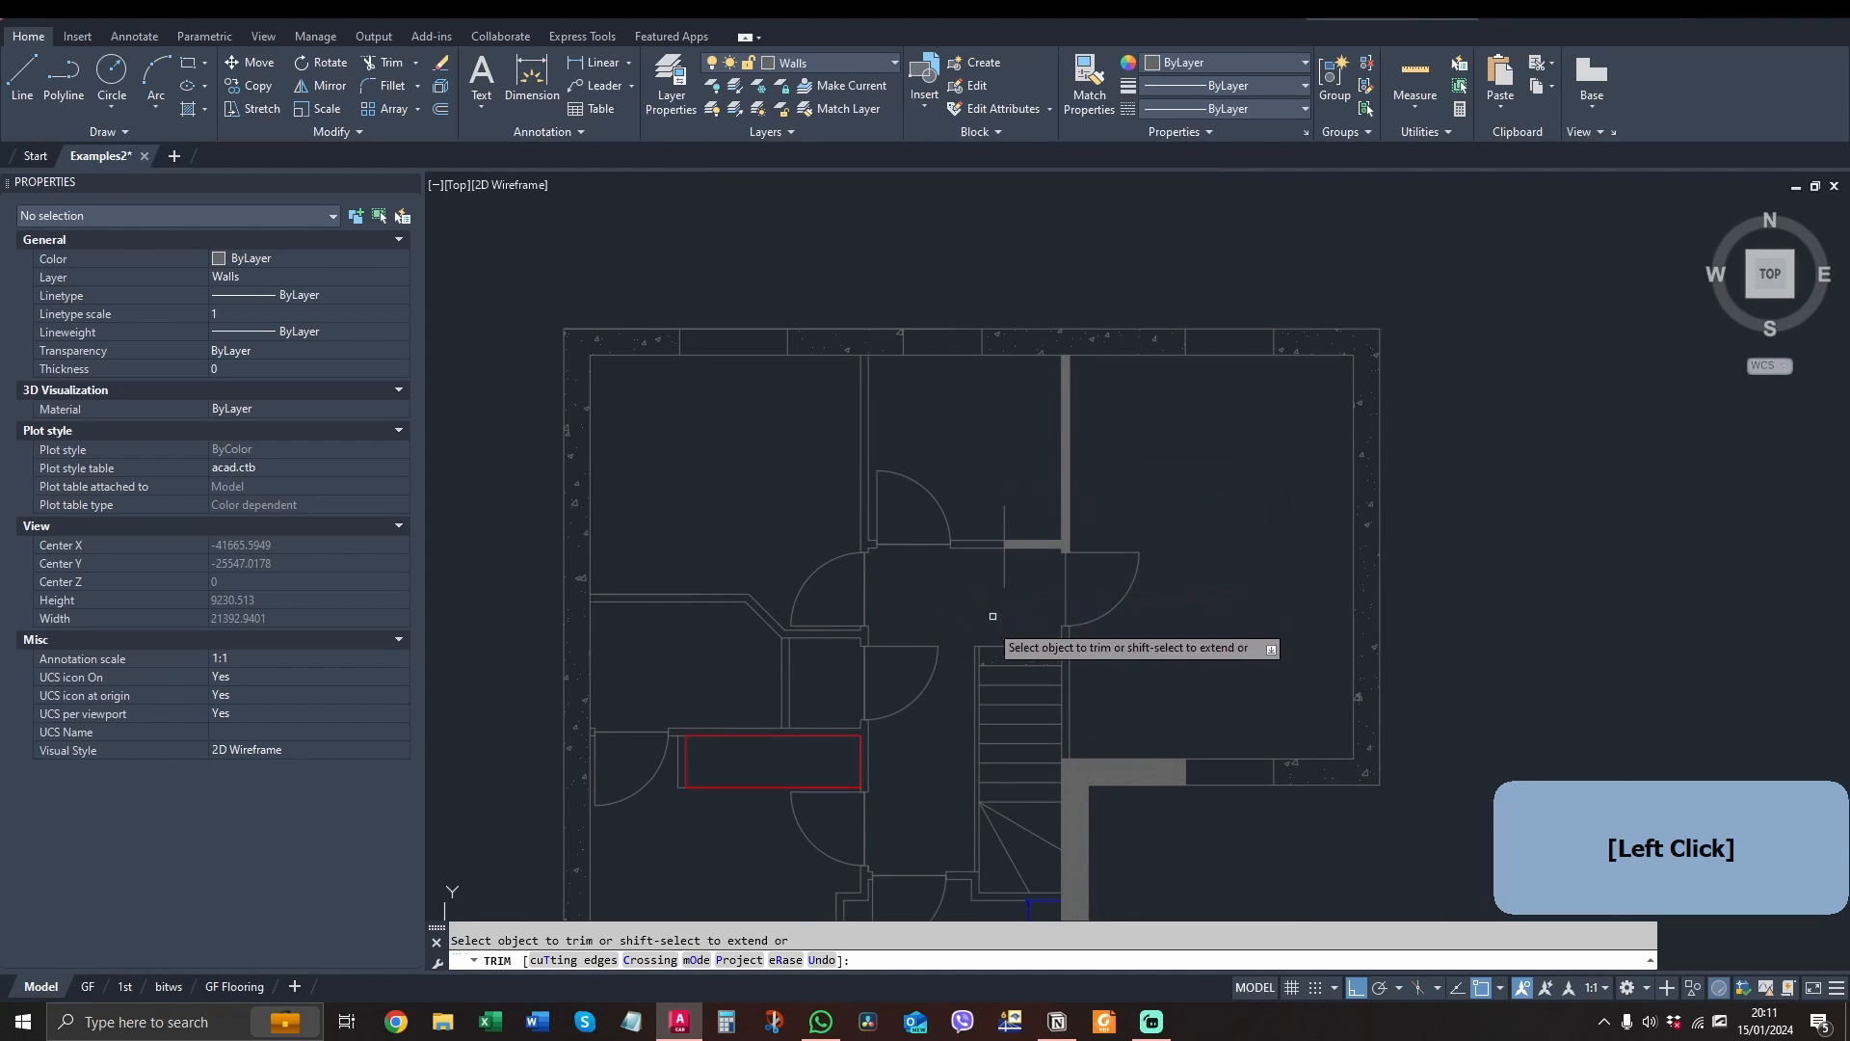
pyautogui.press('Escape')
pyautogui.scroll(5, 1008, 557)
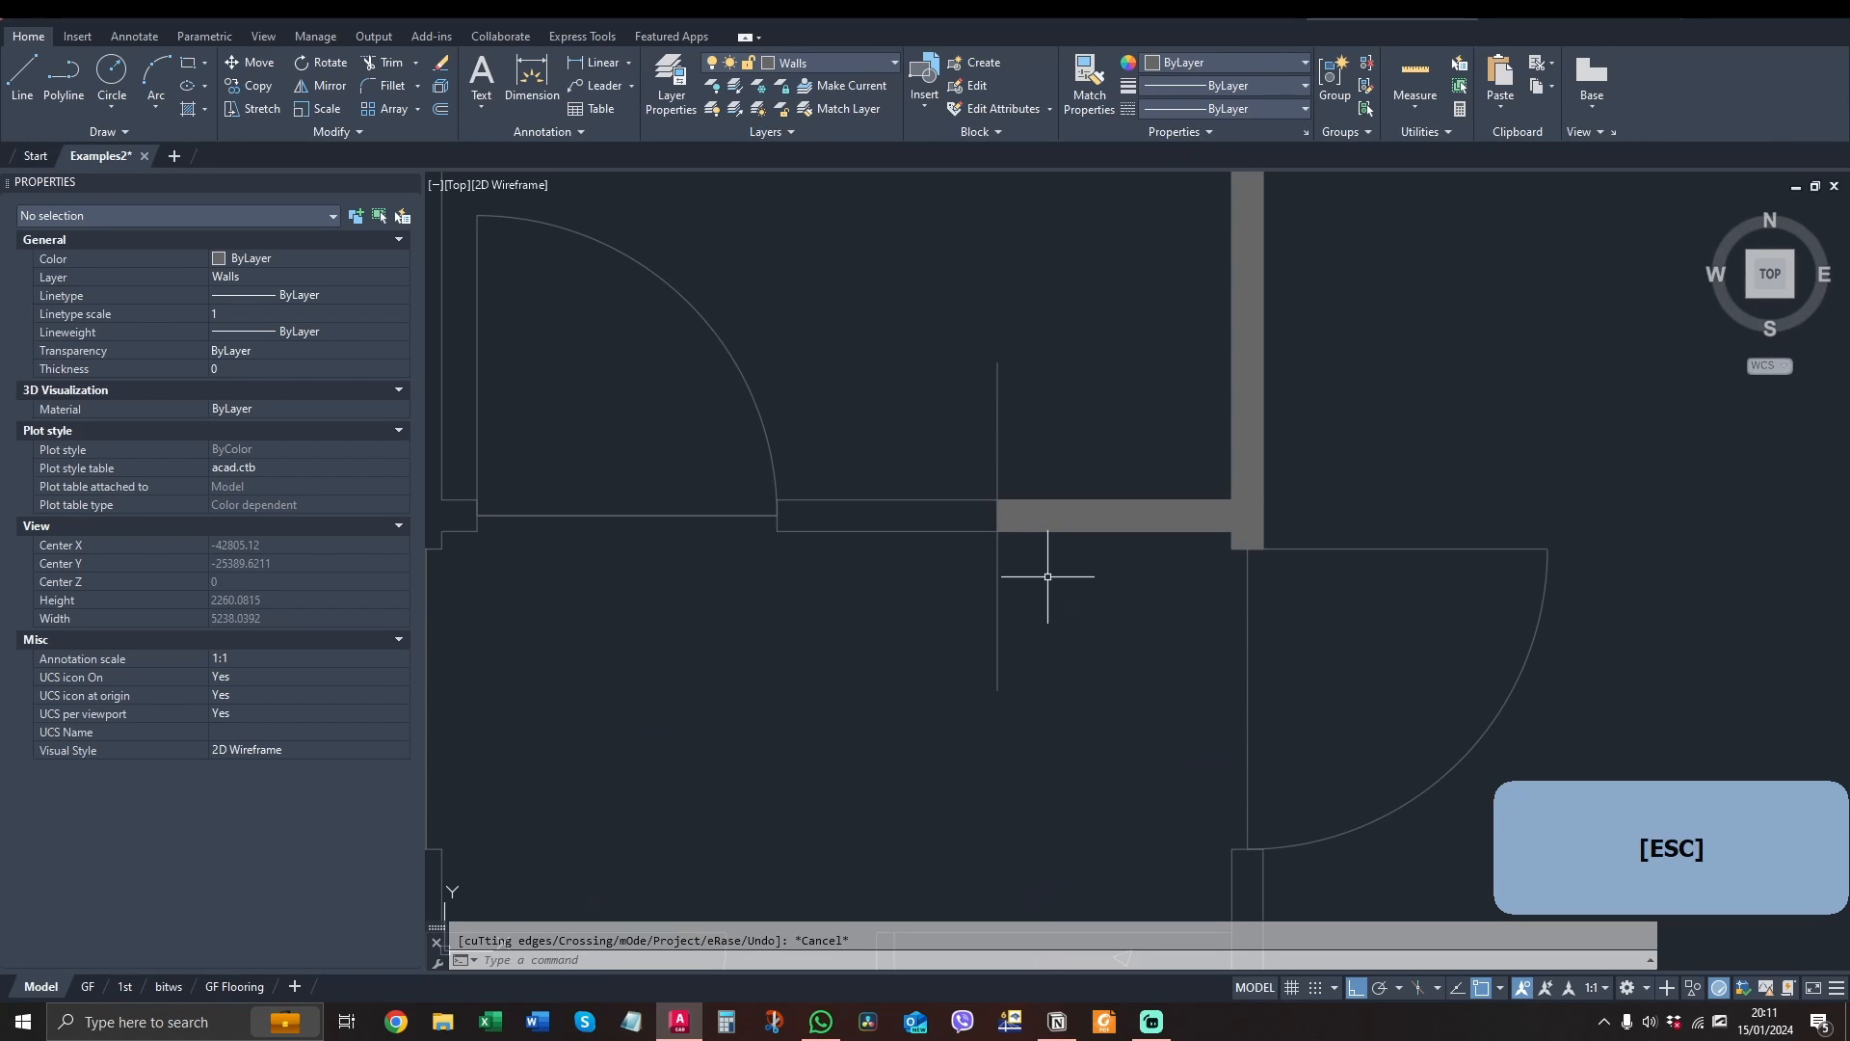
pyautogui.scroll(-4, 1047, 577)
pyautogui.moveTo(1028, 438); pyautogui.dragTo(1102, 466, button='middle')
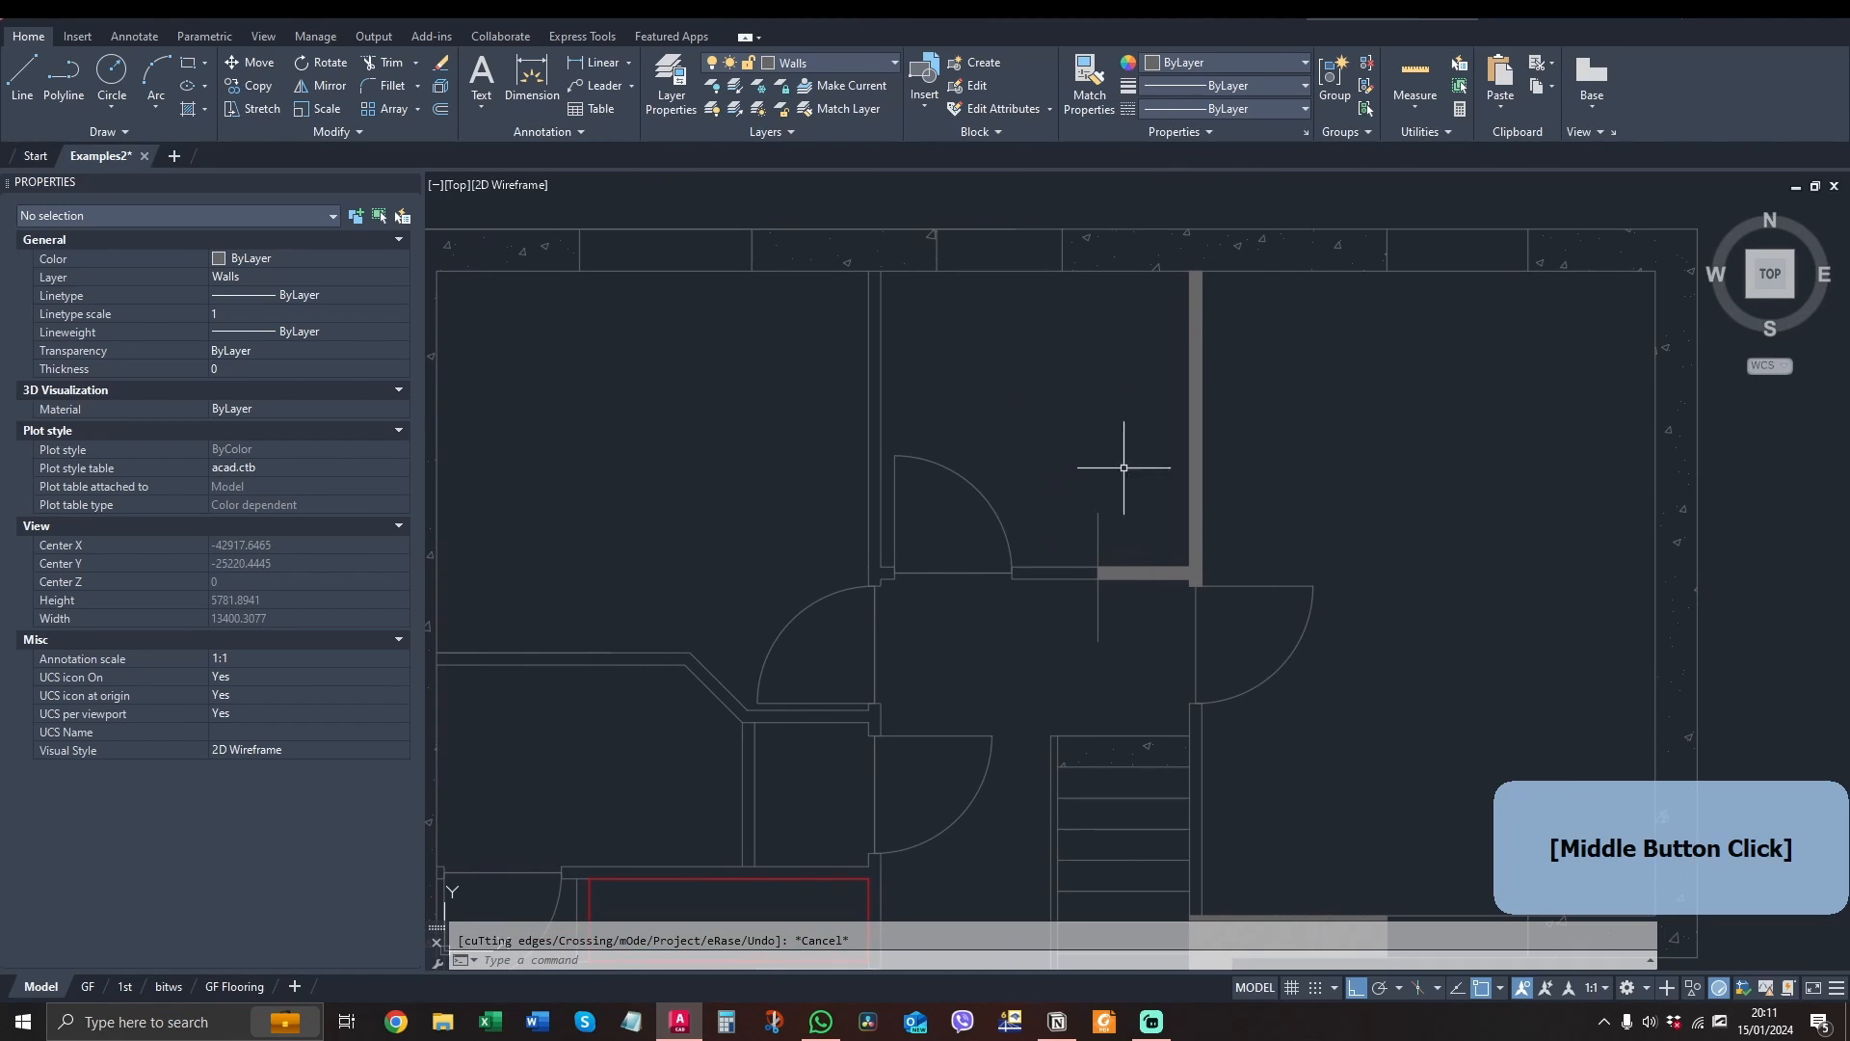
pyautogui.scroll(2, 1118, 514)
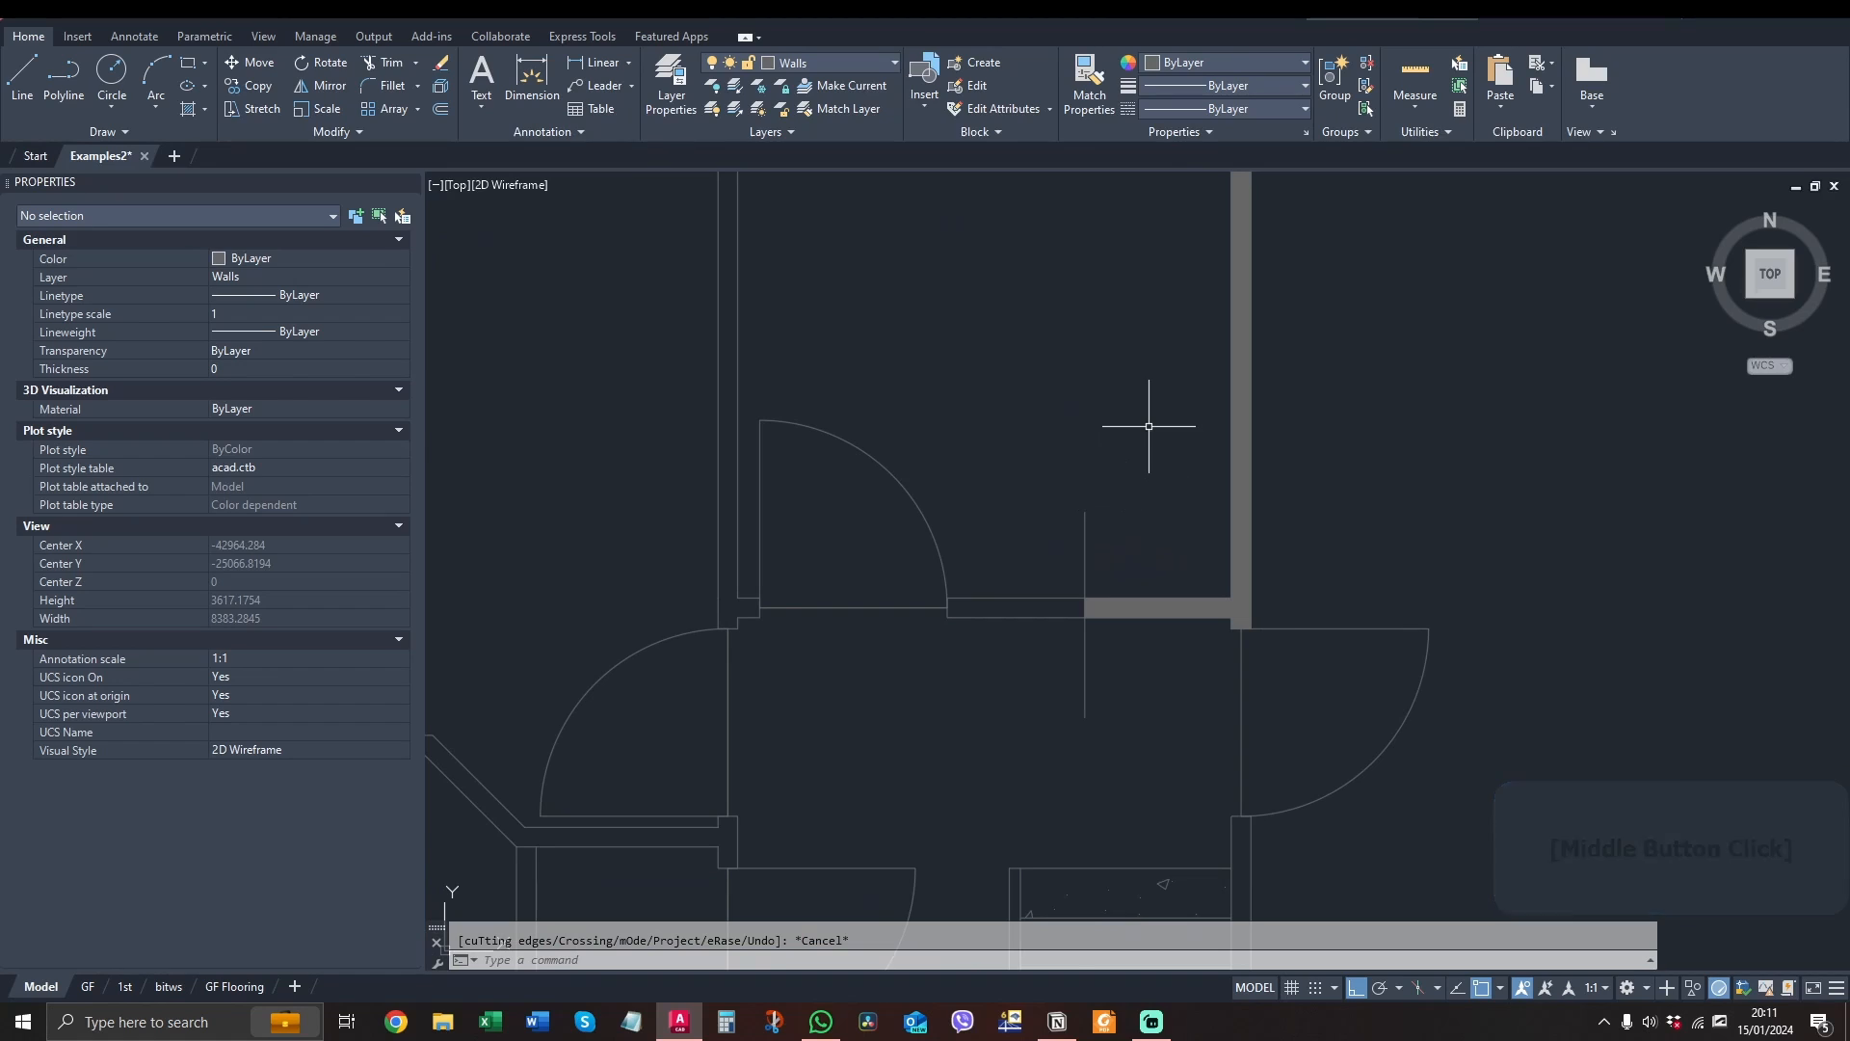
pyautogui.scroll(-2, 1149, 426)
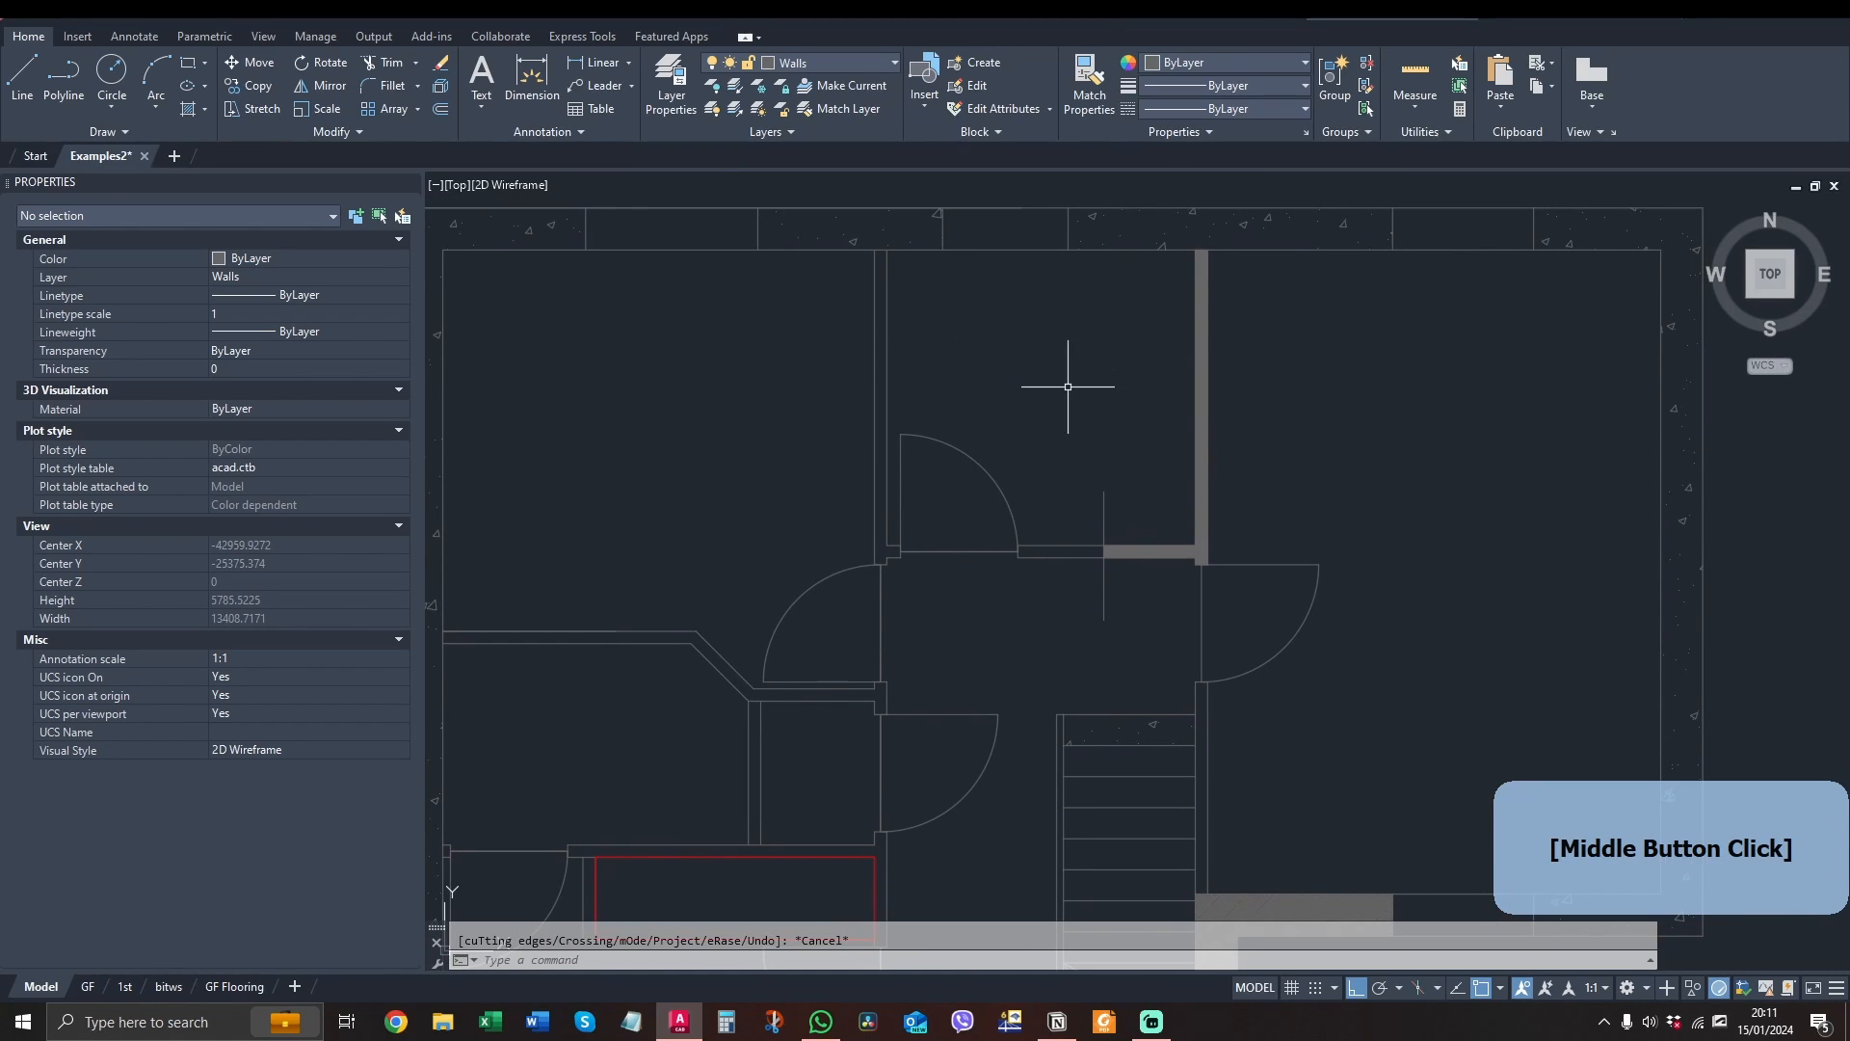
pyautogui.click(64, 82)
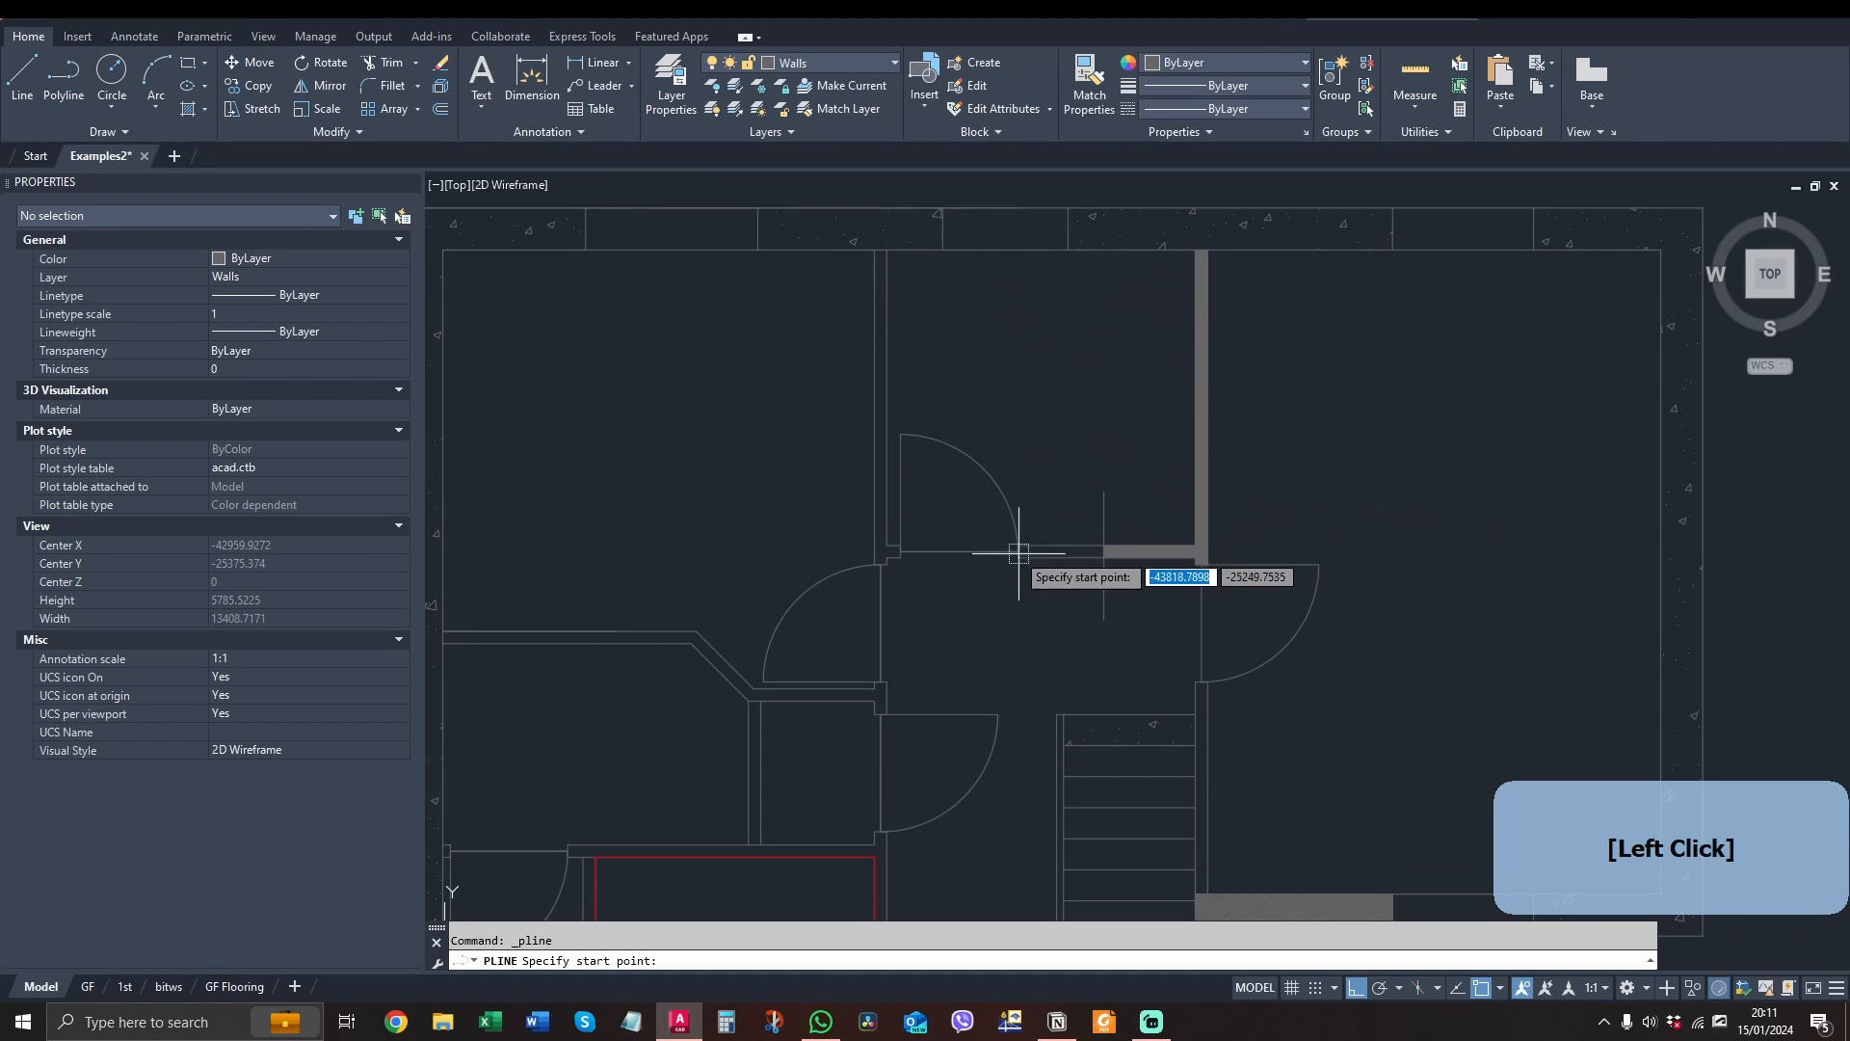
pyautogui.press('Escape')
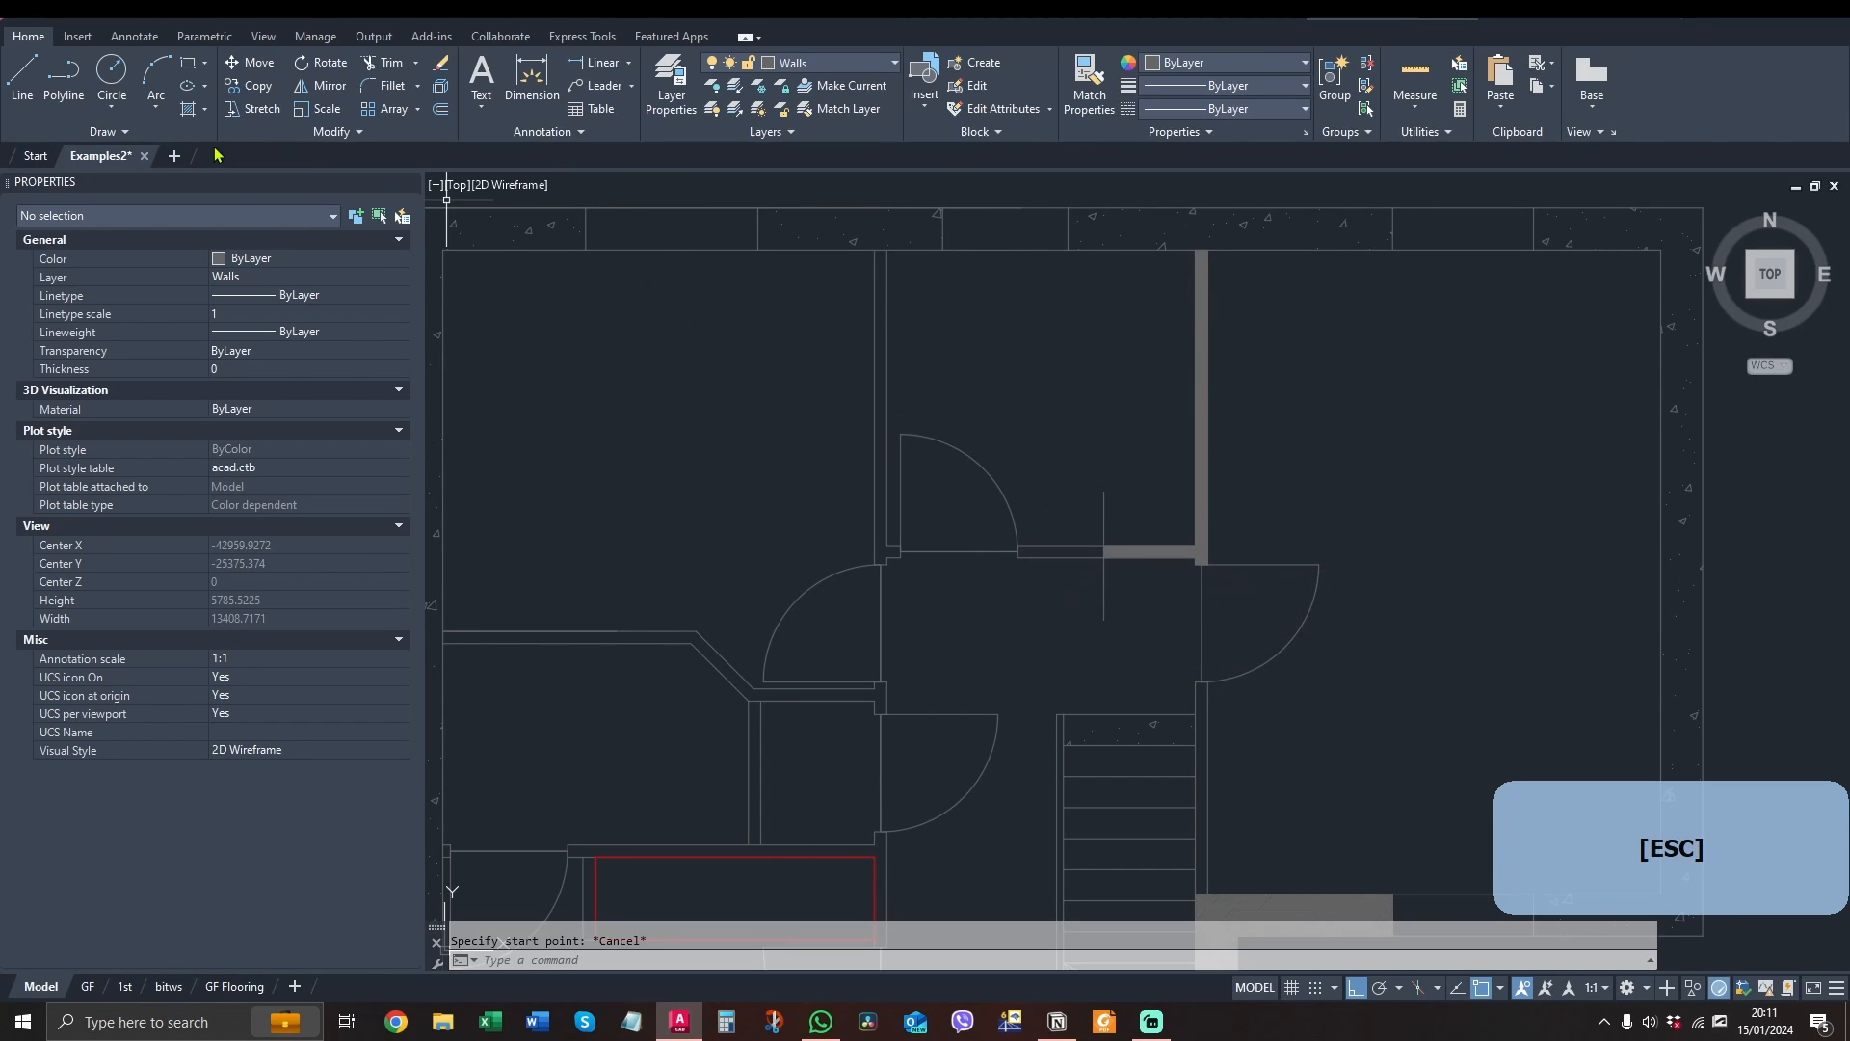
# Apply a solid hatch to the door swing beside the short interior wall, and undo it
pyautogui.click(188, 110)
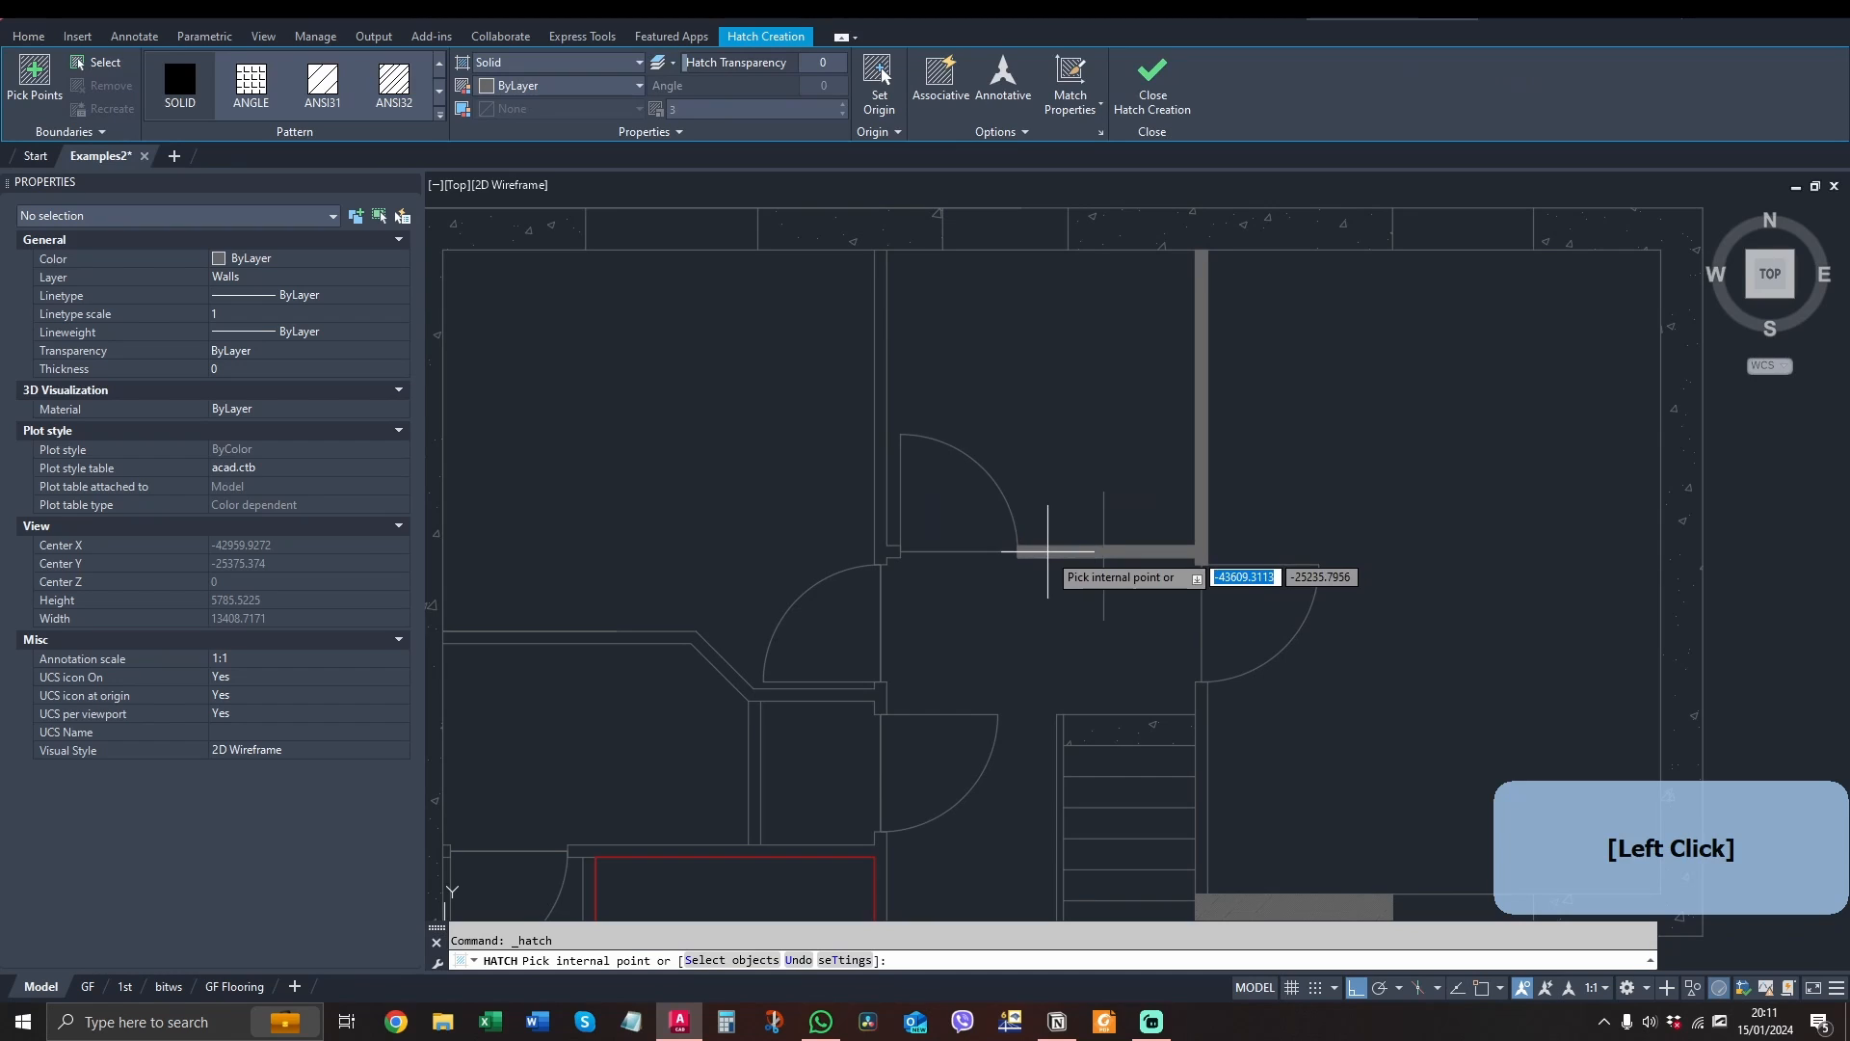
pyautogui.click(988, 503)
pyautogui.press('Escape')
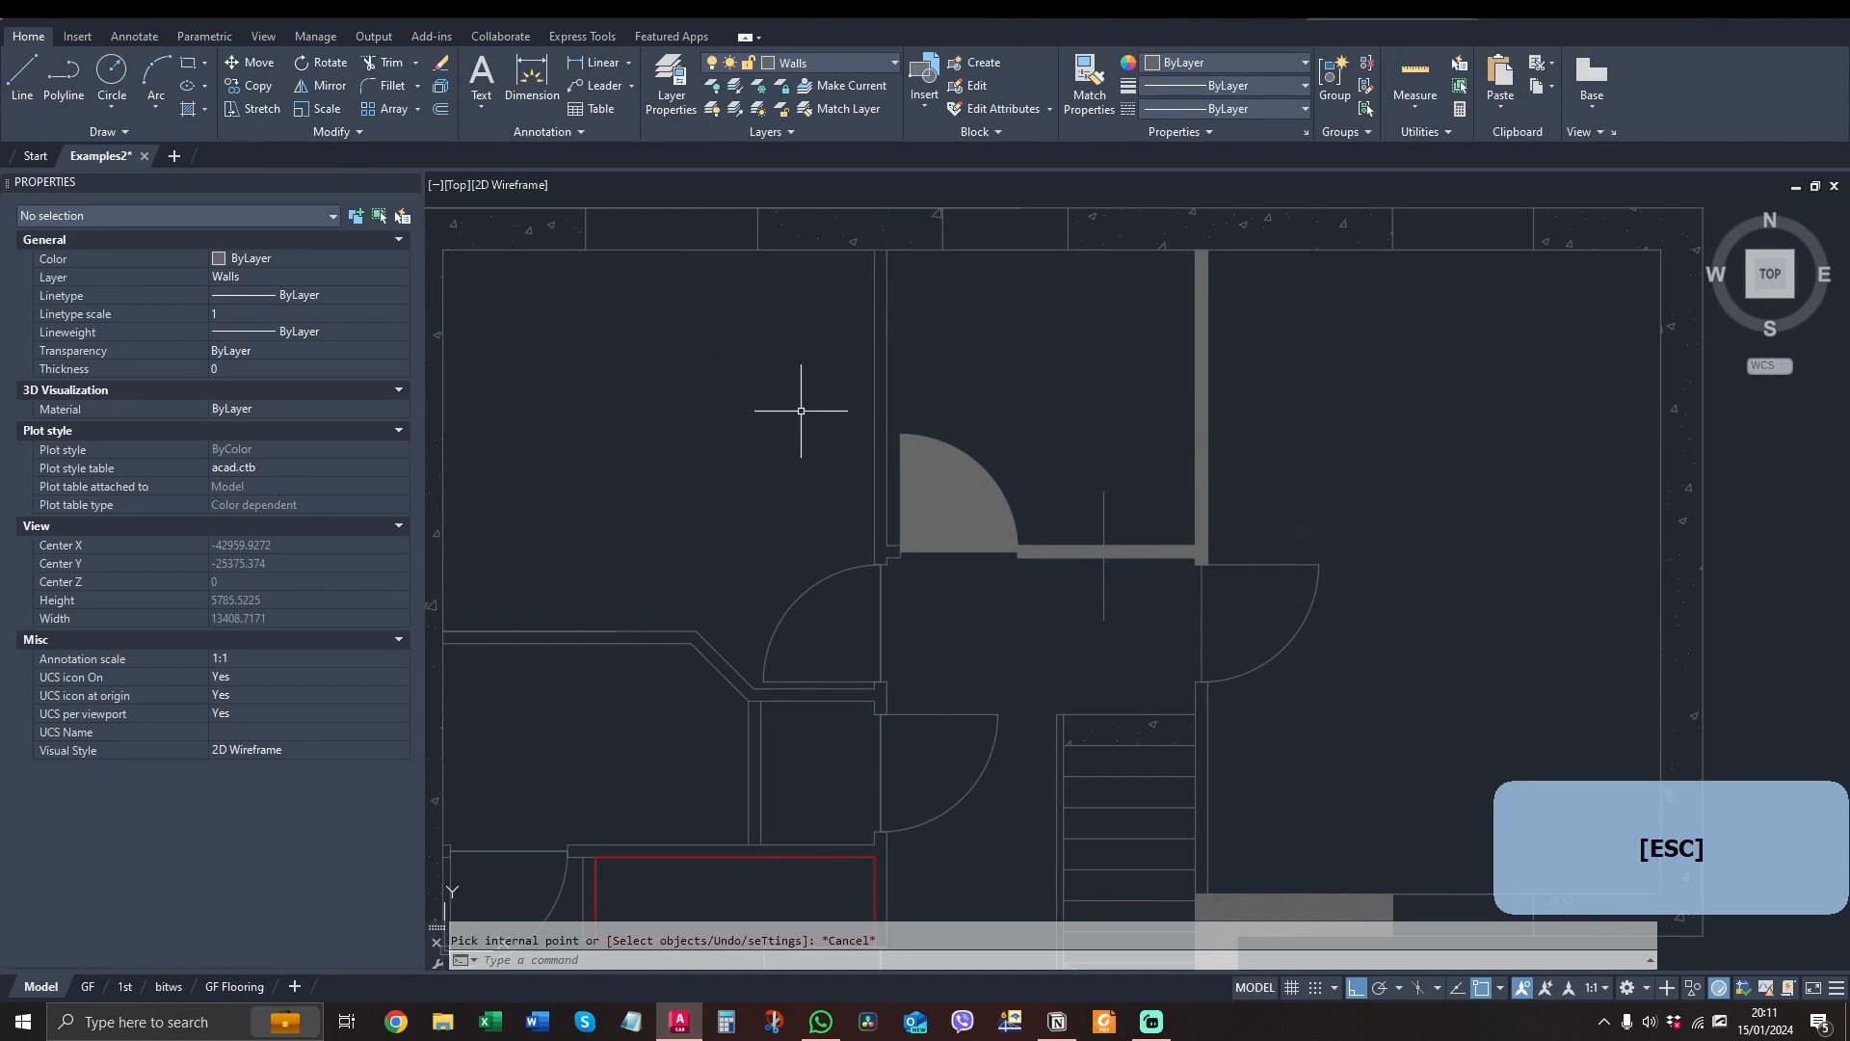
pyautogui.write('u')
pyautogui.press('space')
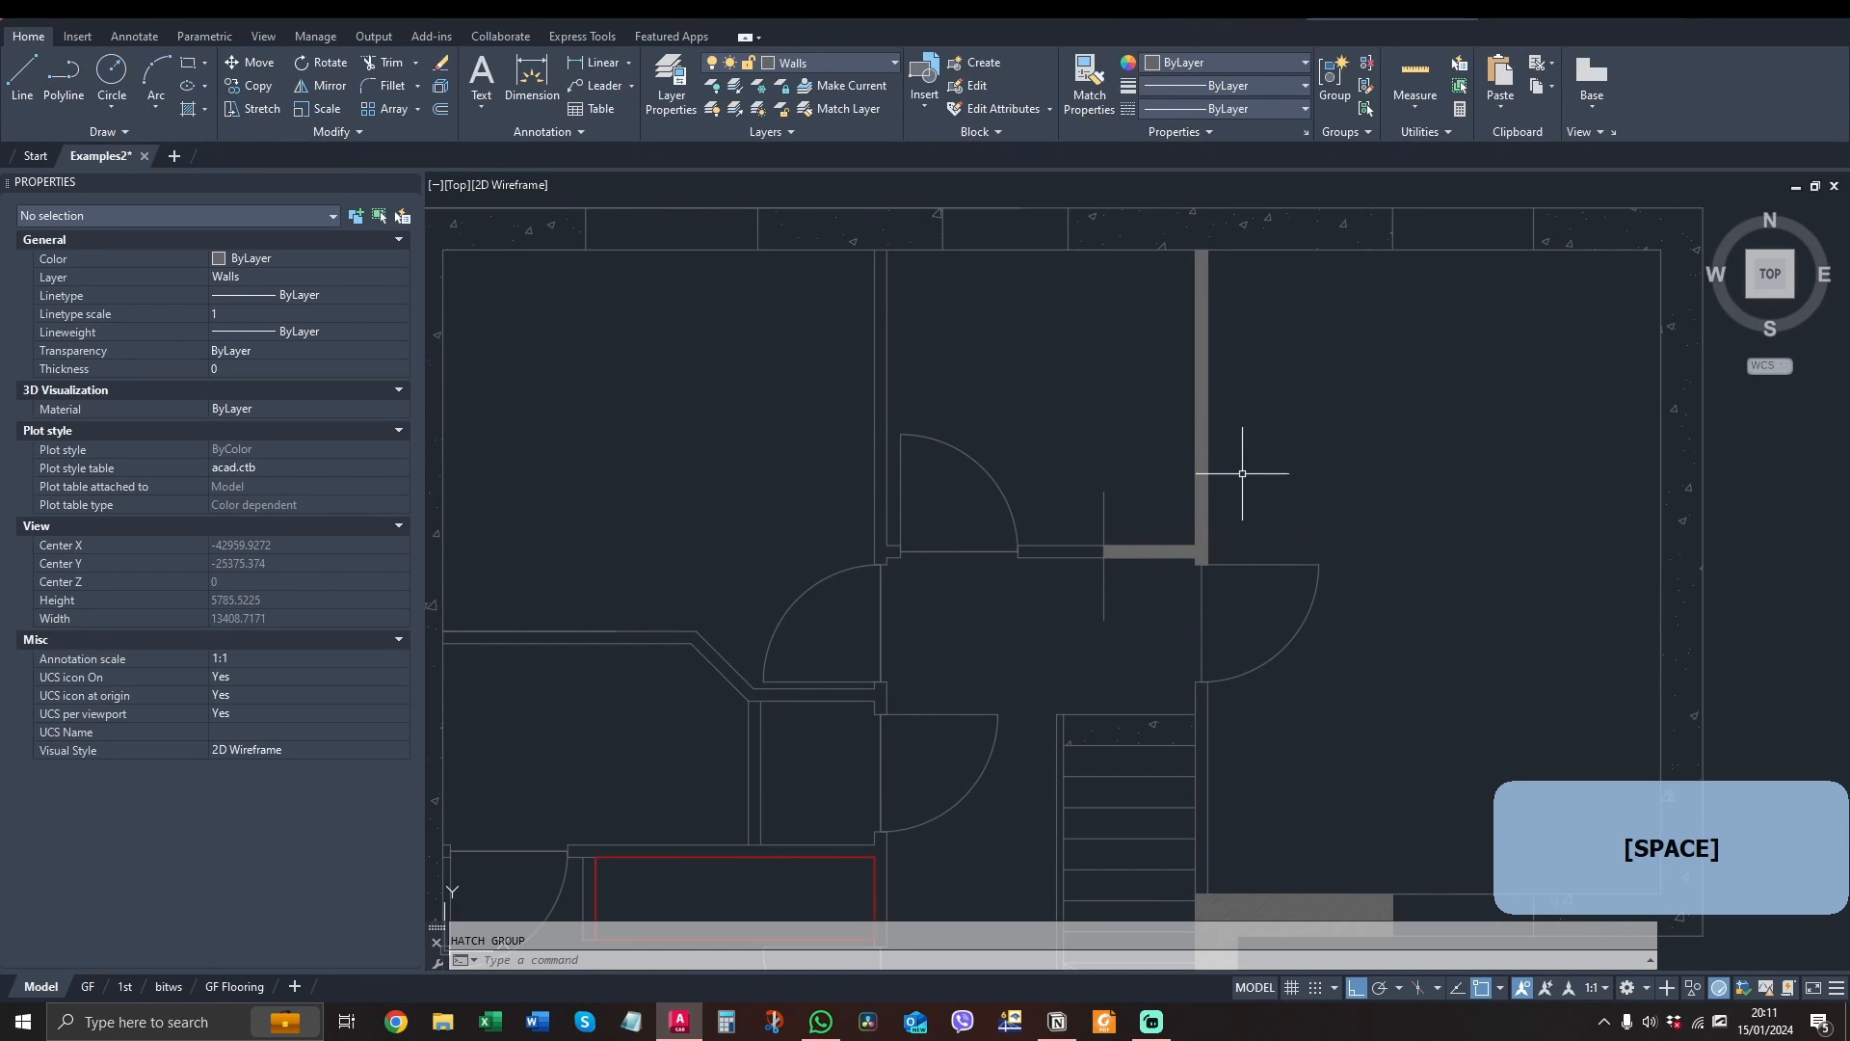
# Examine the junction between the door swing arc and the unhatched end of the short interior wall
pyautogui.scroll(-2, 1163, 472)
pyautogui.scroll(3, 1162, 472)
pyautogui.moveTo(1137, 416); pyautogui.dragTo(1251, 539, button='middle')
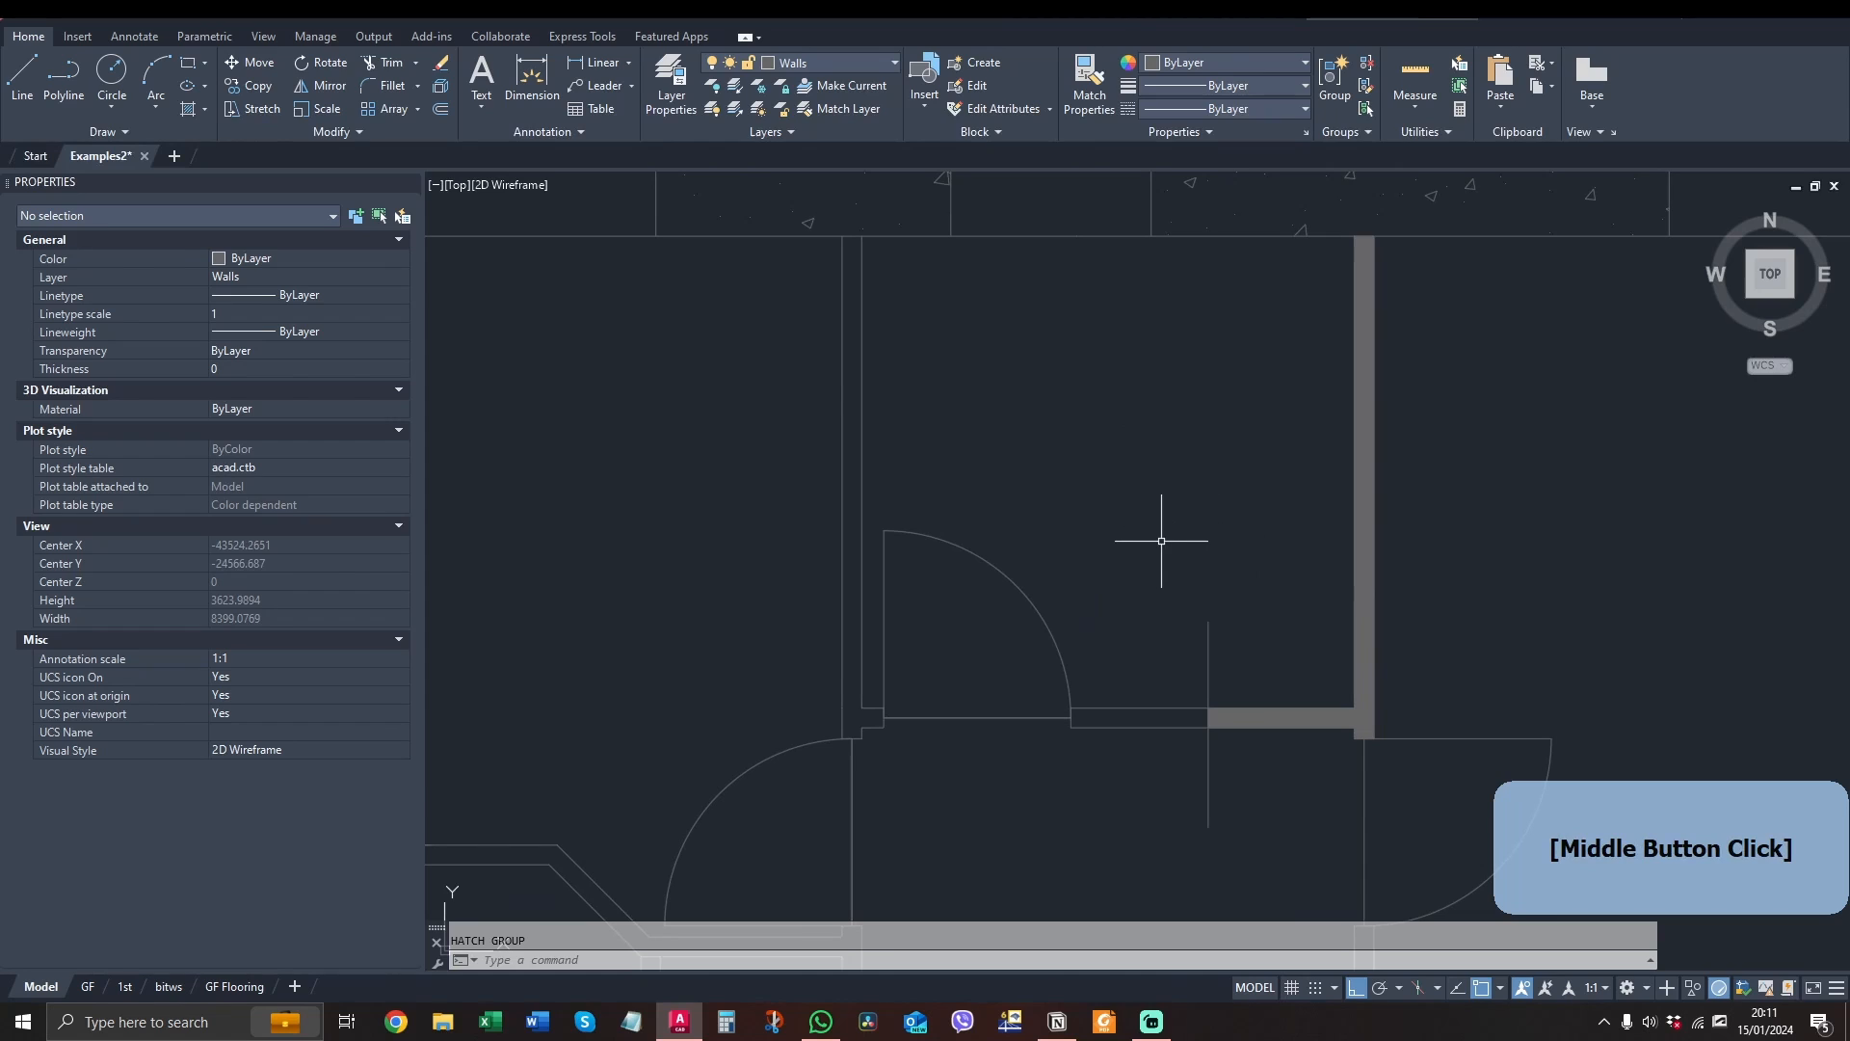
pyautogui.scroll(-10, 1162, 540)
pyautogui.scroll(1, 1181, 534)
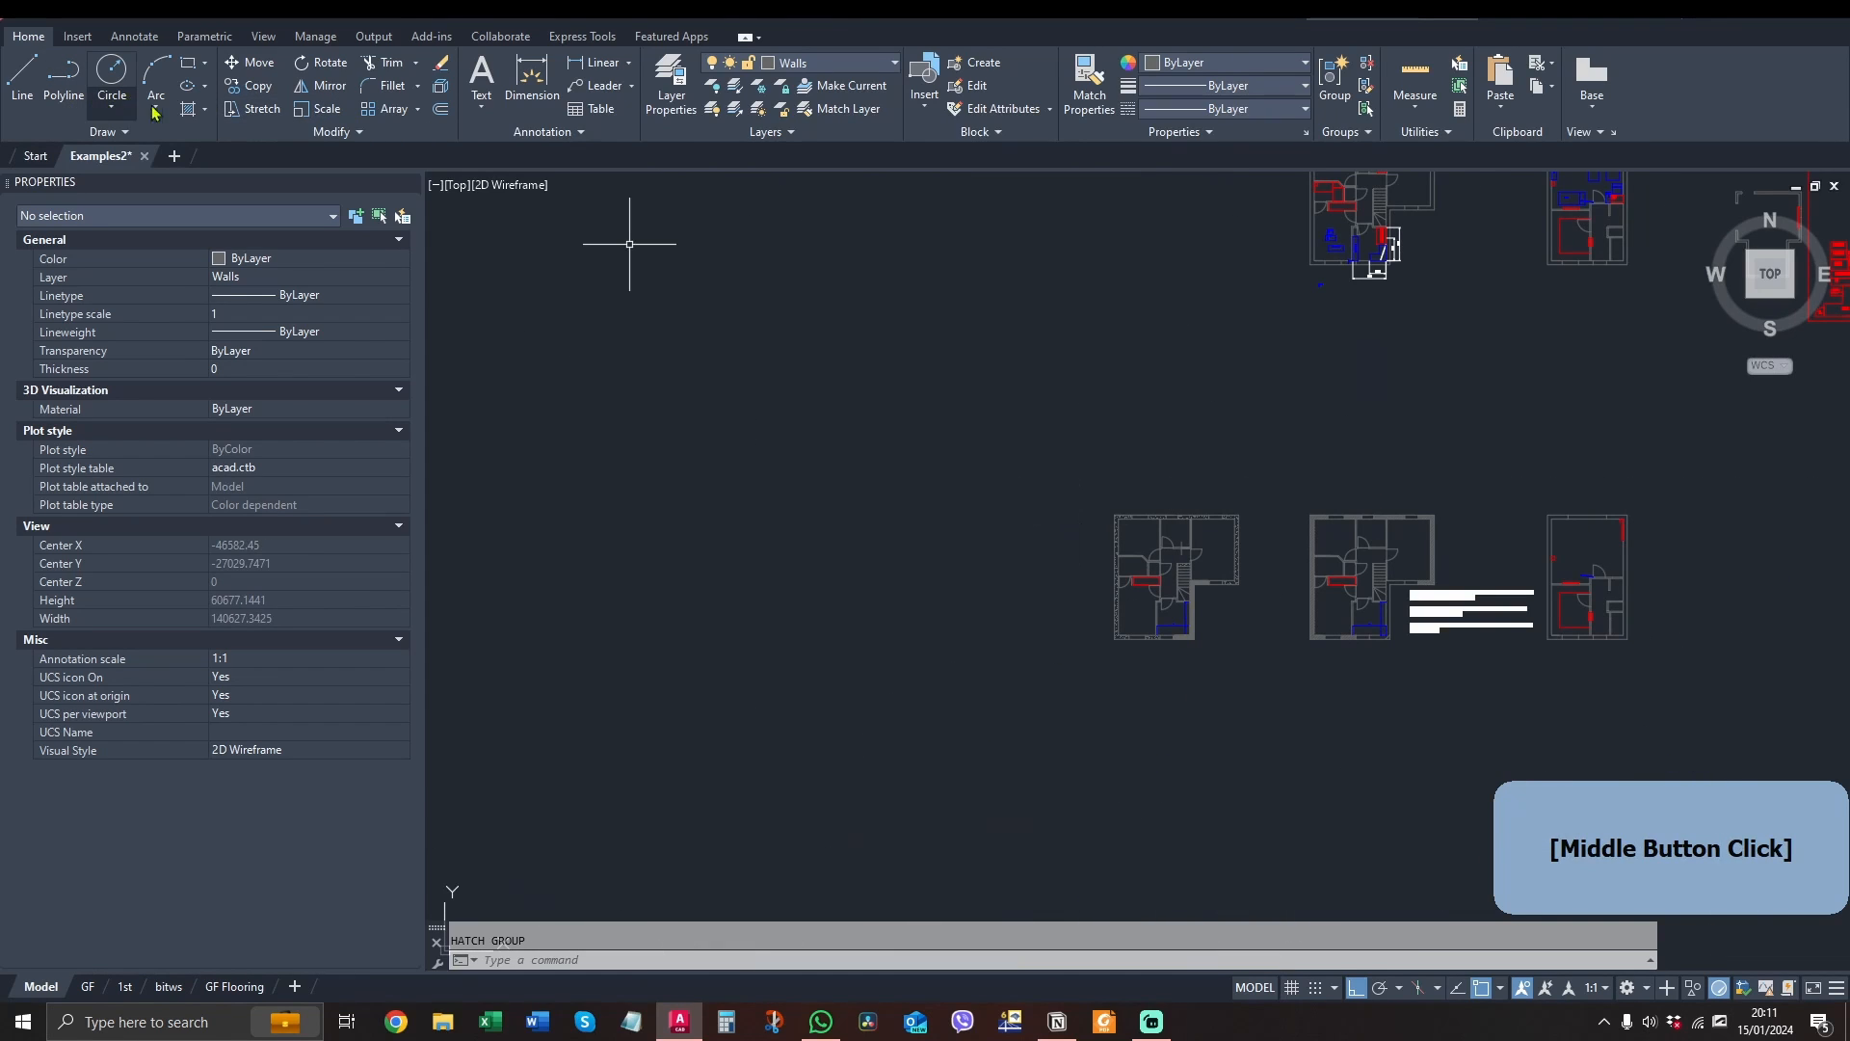
pyautogui.scroll(6, 1184, 573)
pyautogui.scroll(13, 1185, 574)
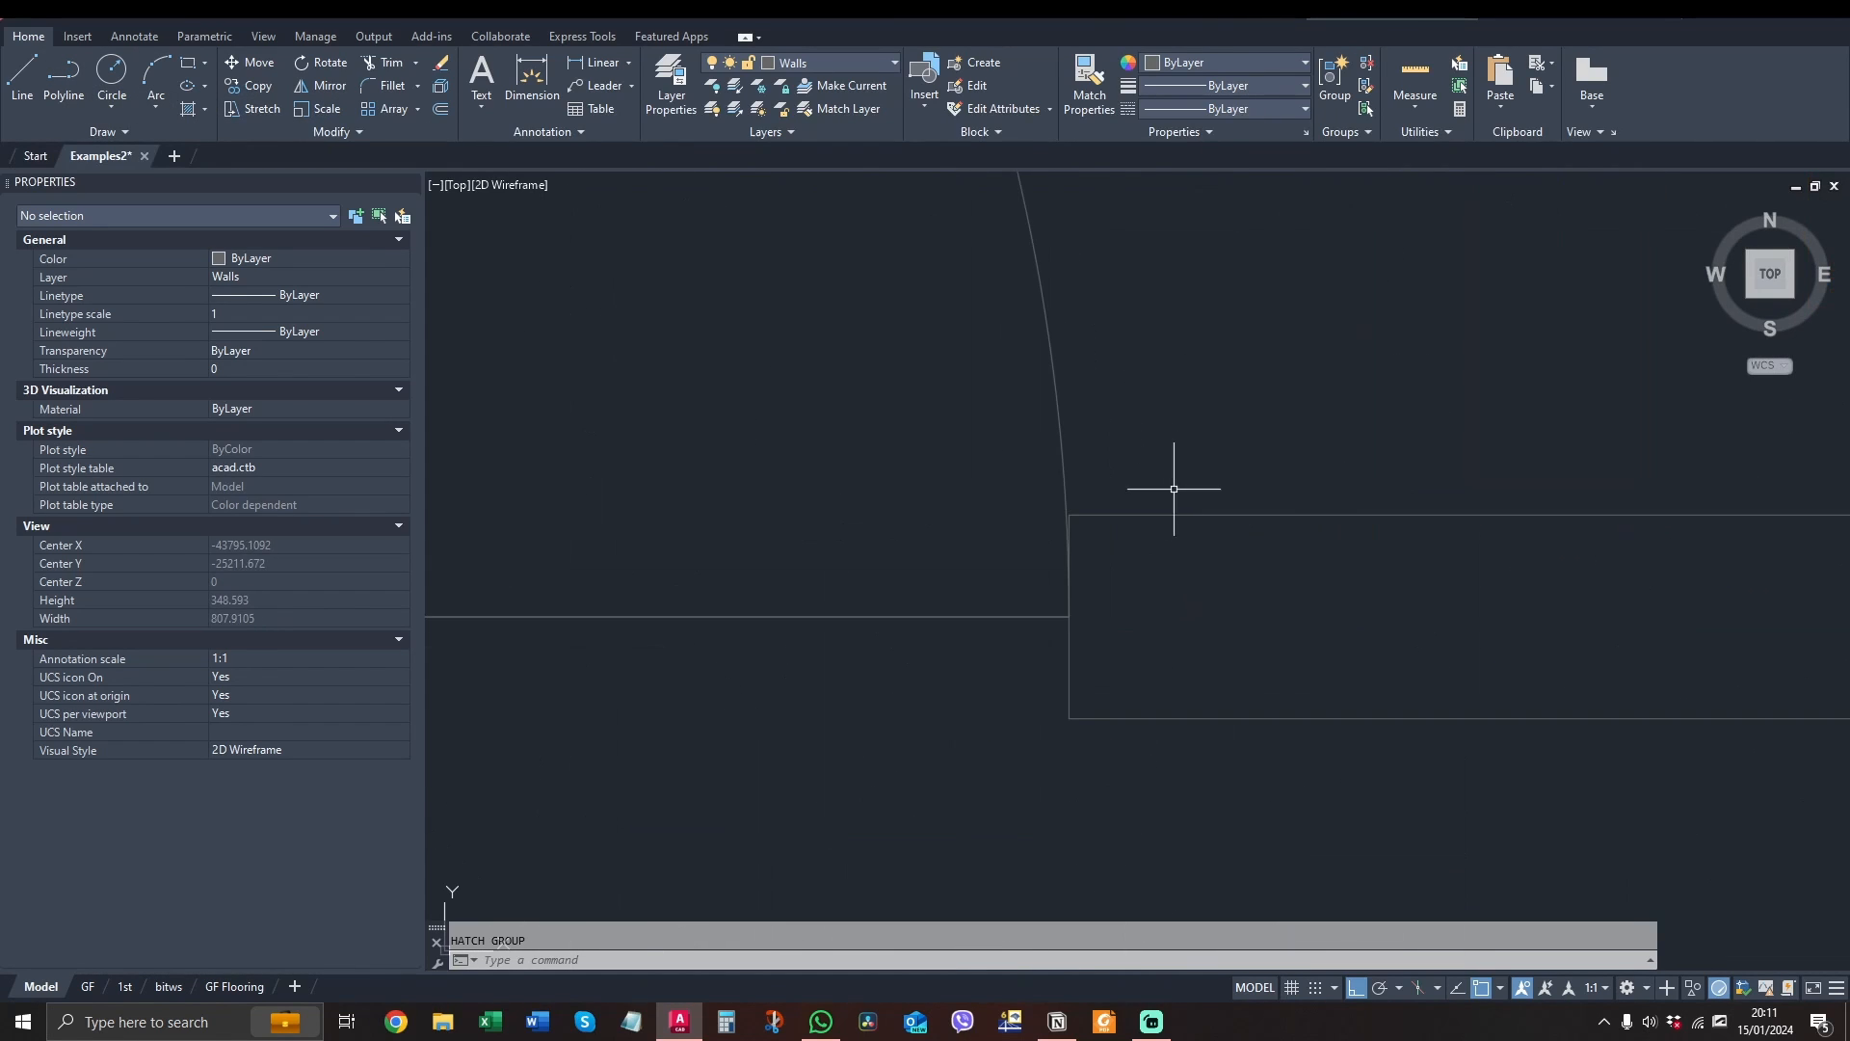
pyautogui.scroll(-9, 1257, 585)
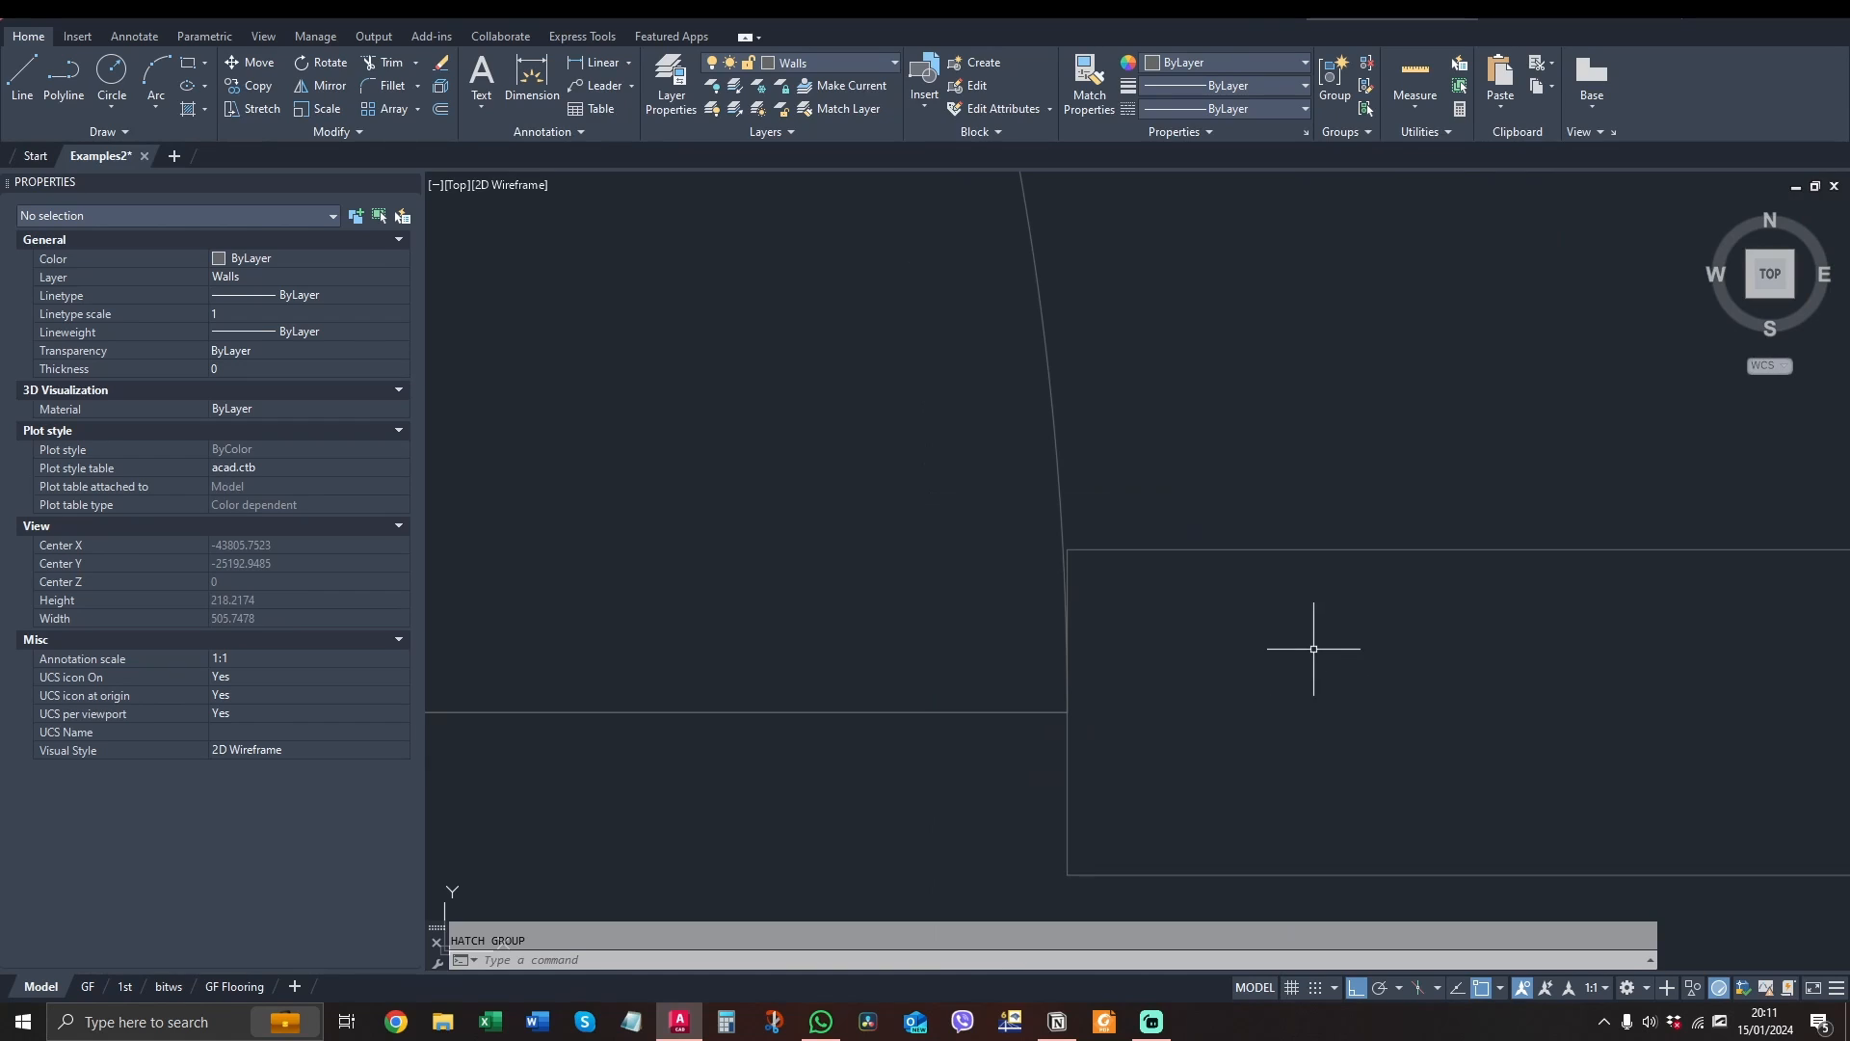
pyautogui.moveTo(1295, 592); pyautogui.dragTo(1278, 589, button='middle')
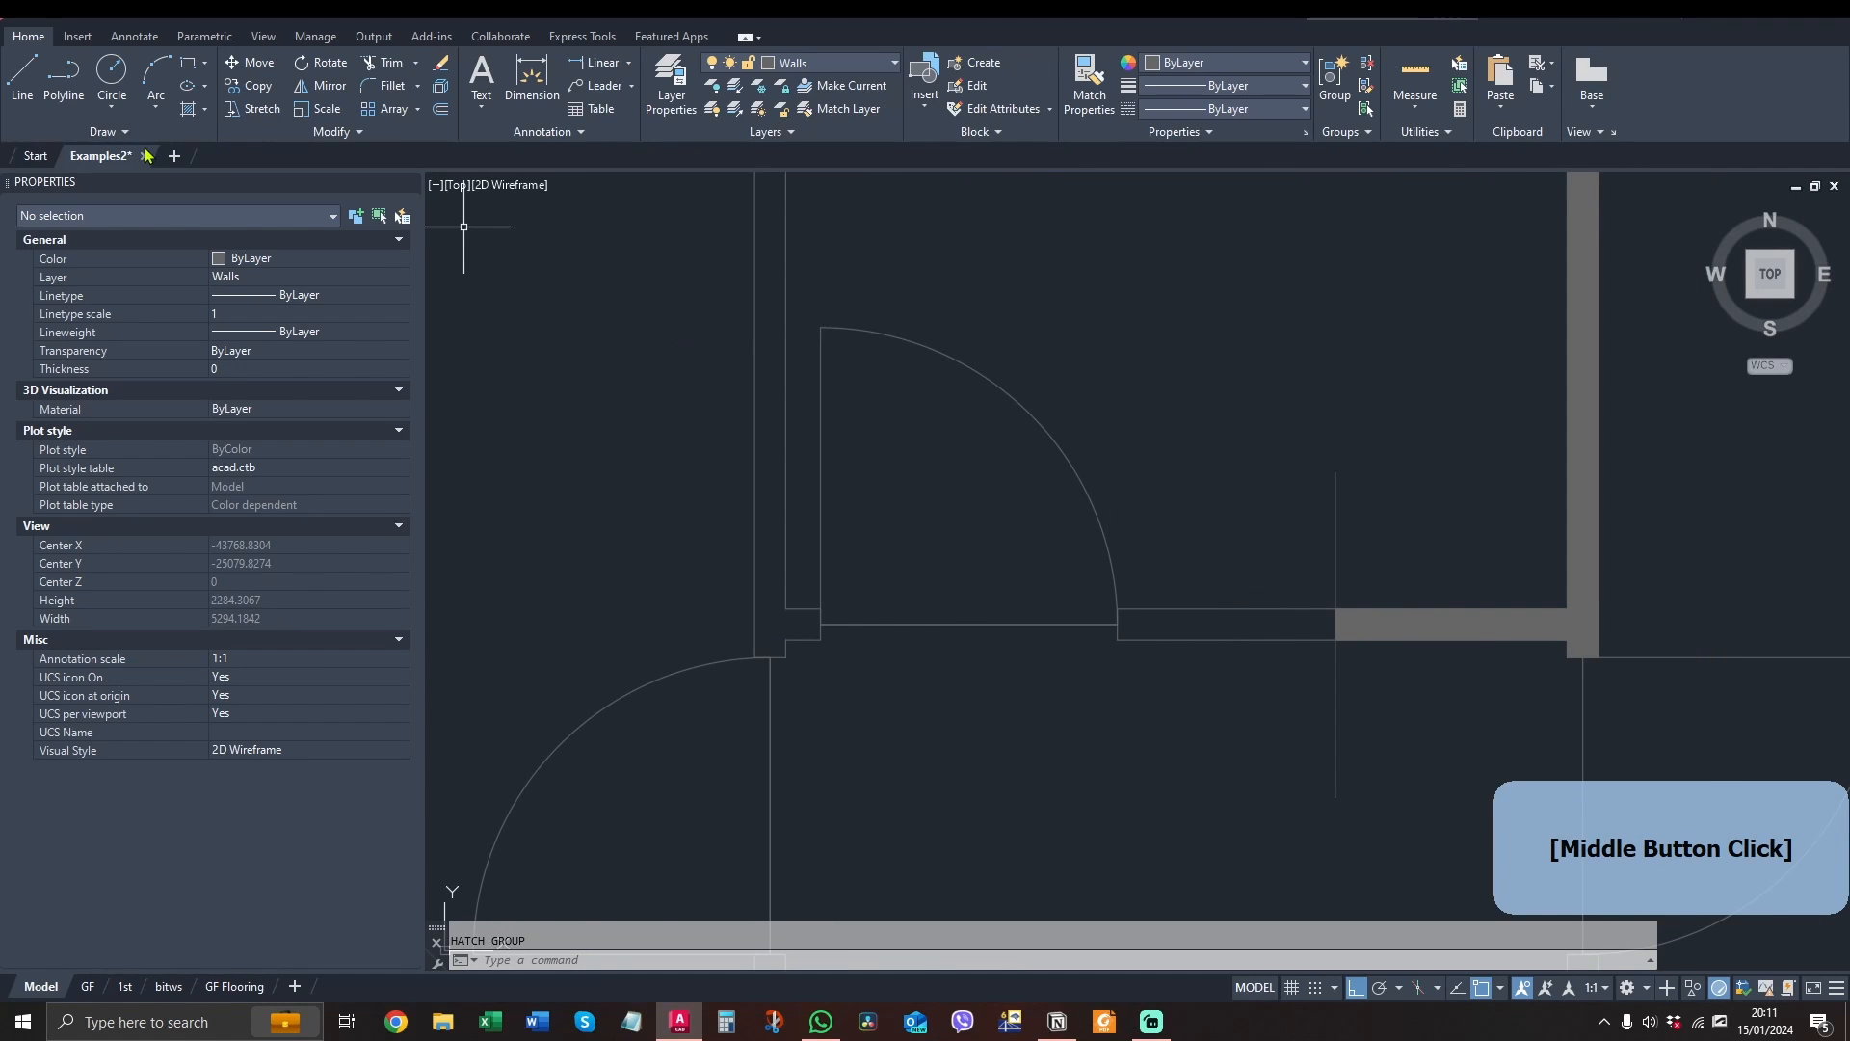
# Draw a rectangle over the unhatched part of the short interior wall, from its upper corner at the door to the vertical line
pyautogui.click(188, 63)
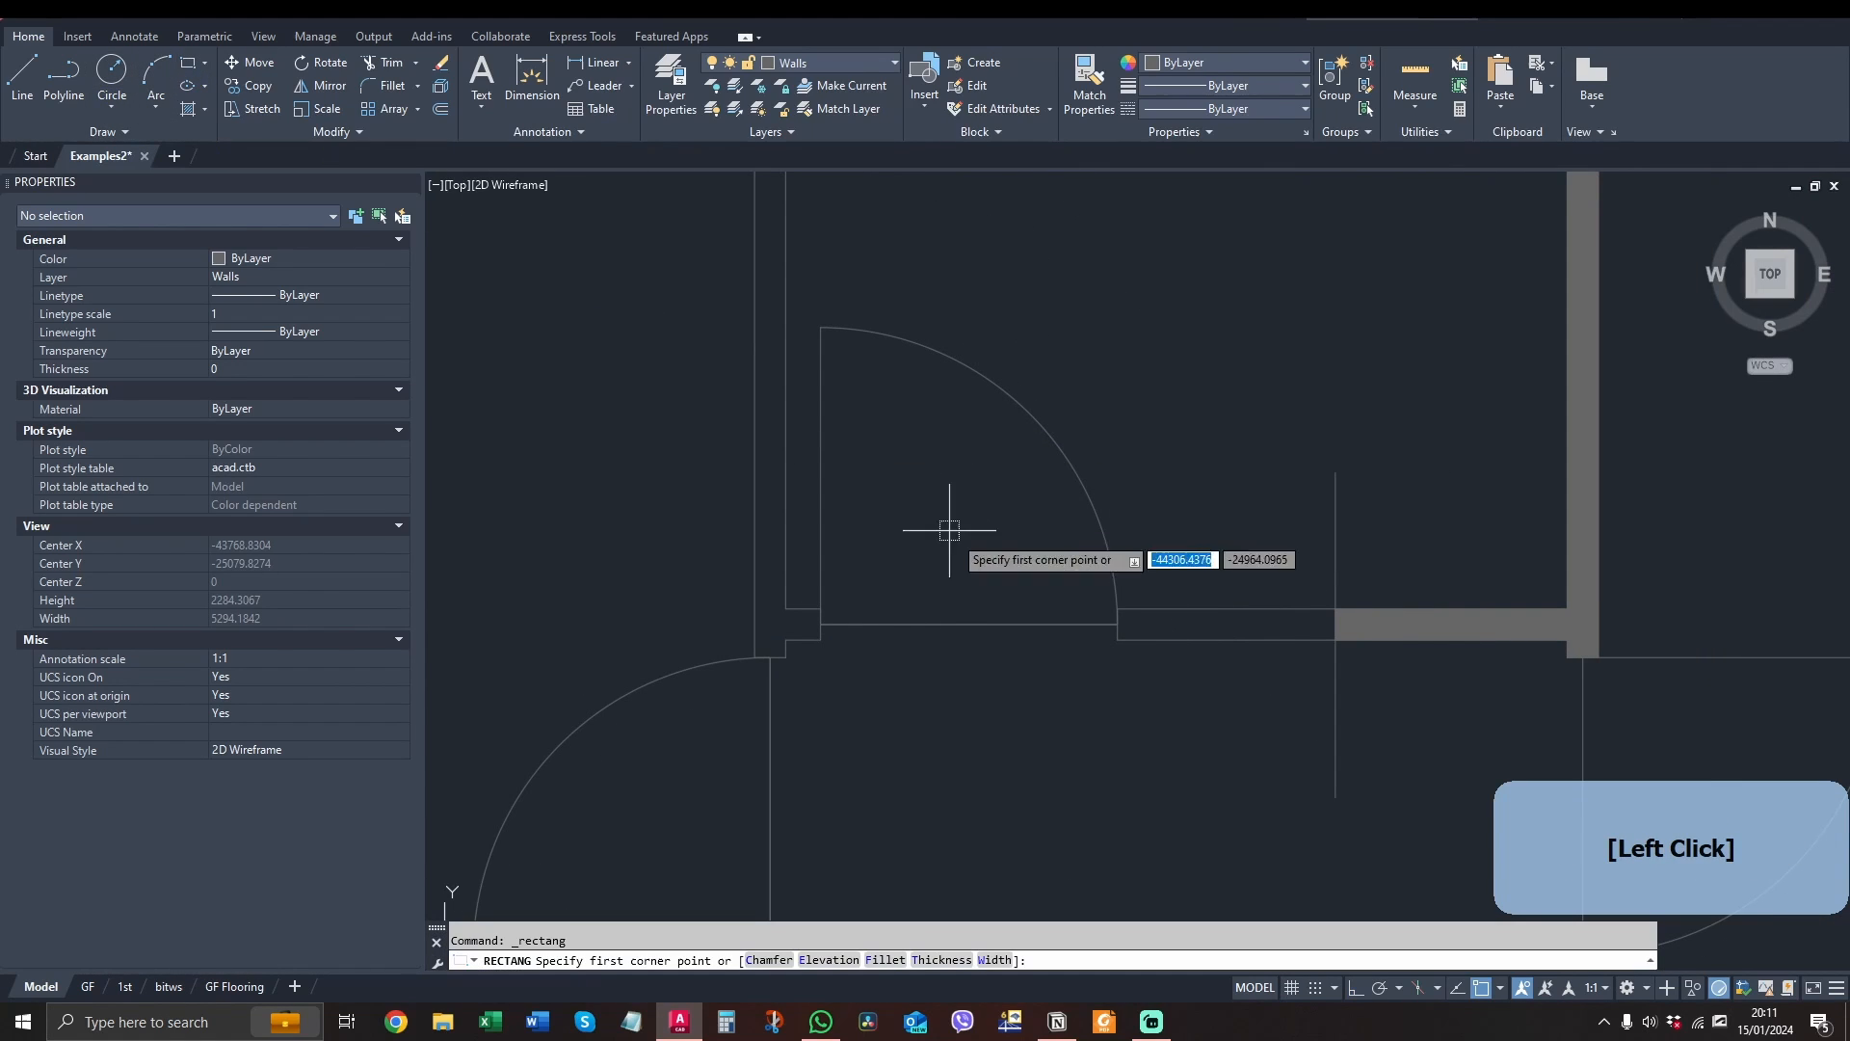
pyautogui.click(1117, 609)
pyautogui.click(1335, 640)
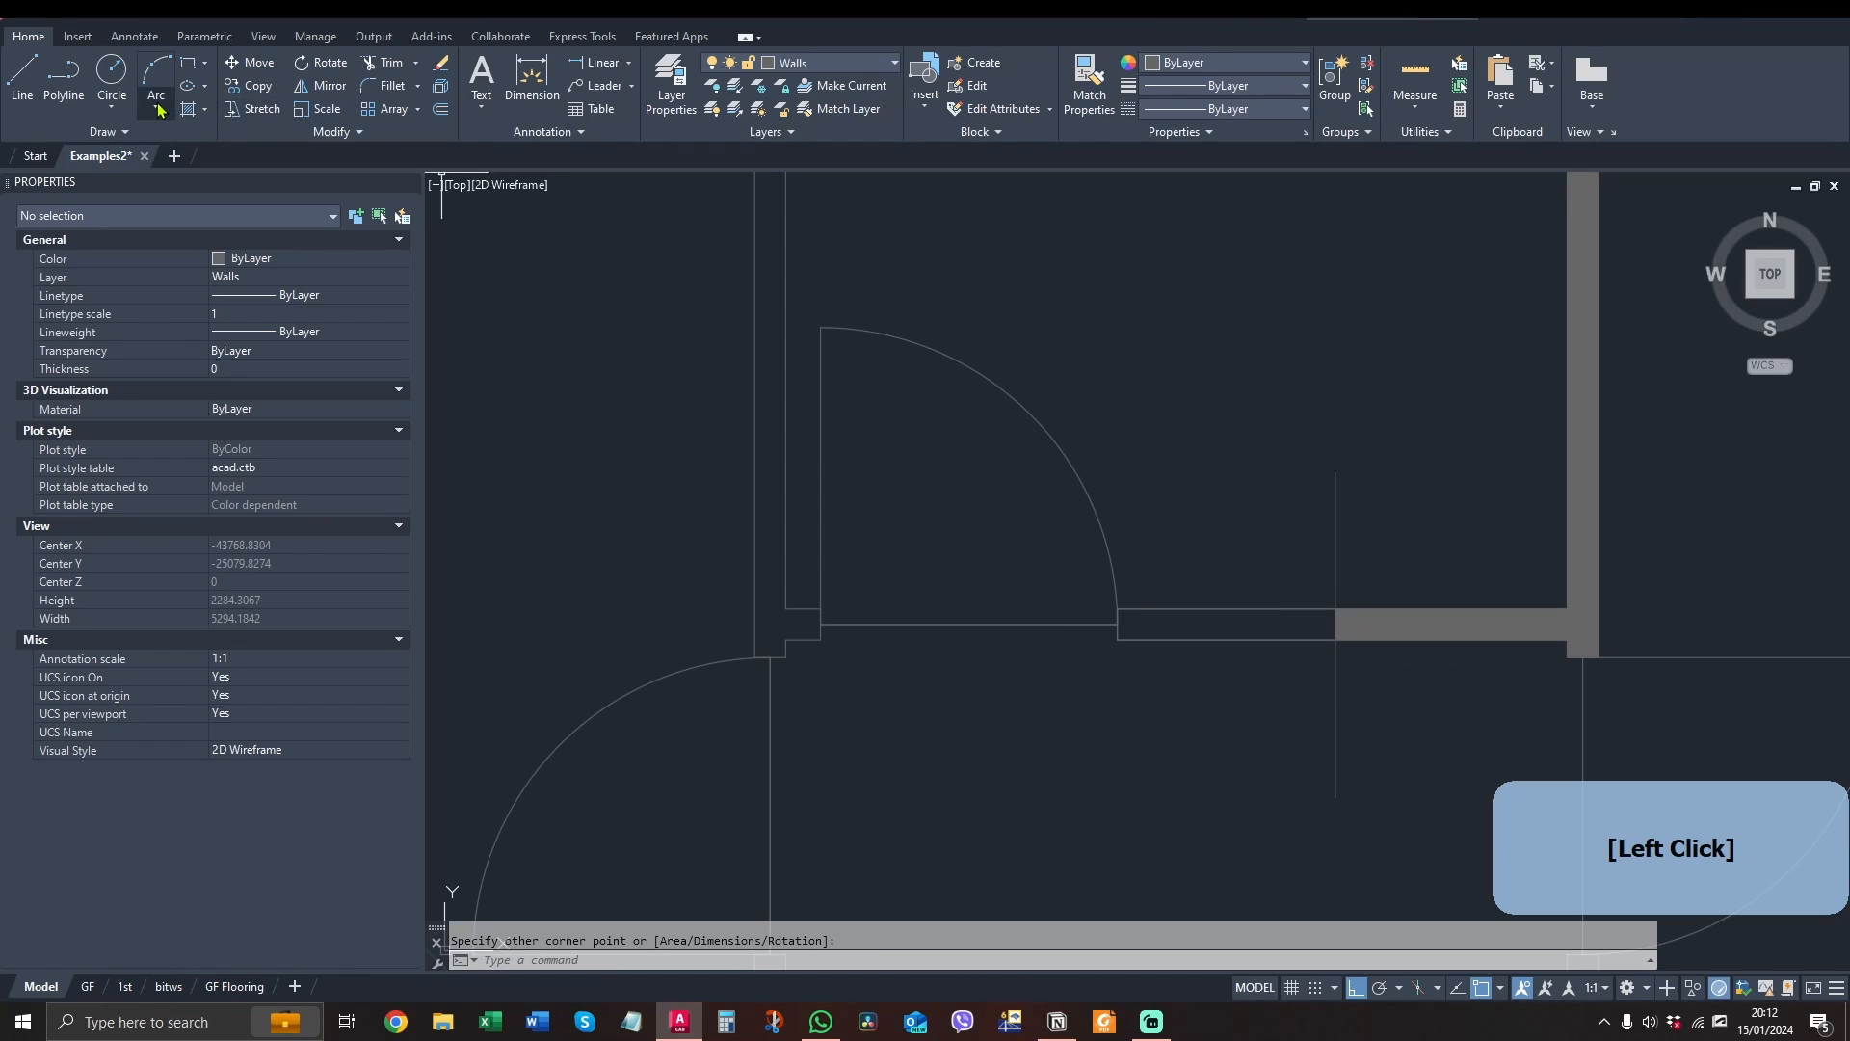
# Fill the wall section between the door and the vertical line with a solid hatch and regenerate the drawing
pyautogui.click(188, 108)
pyautogui.click(1182, 613)
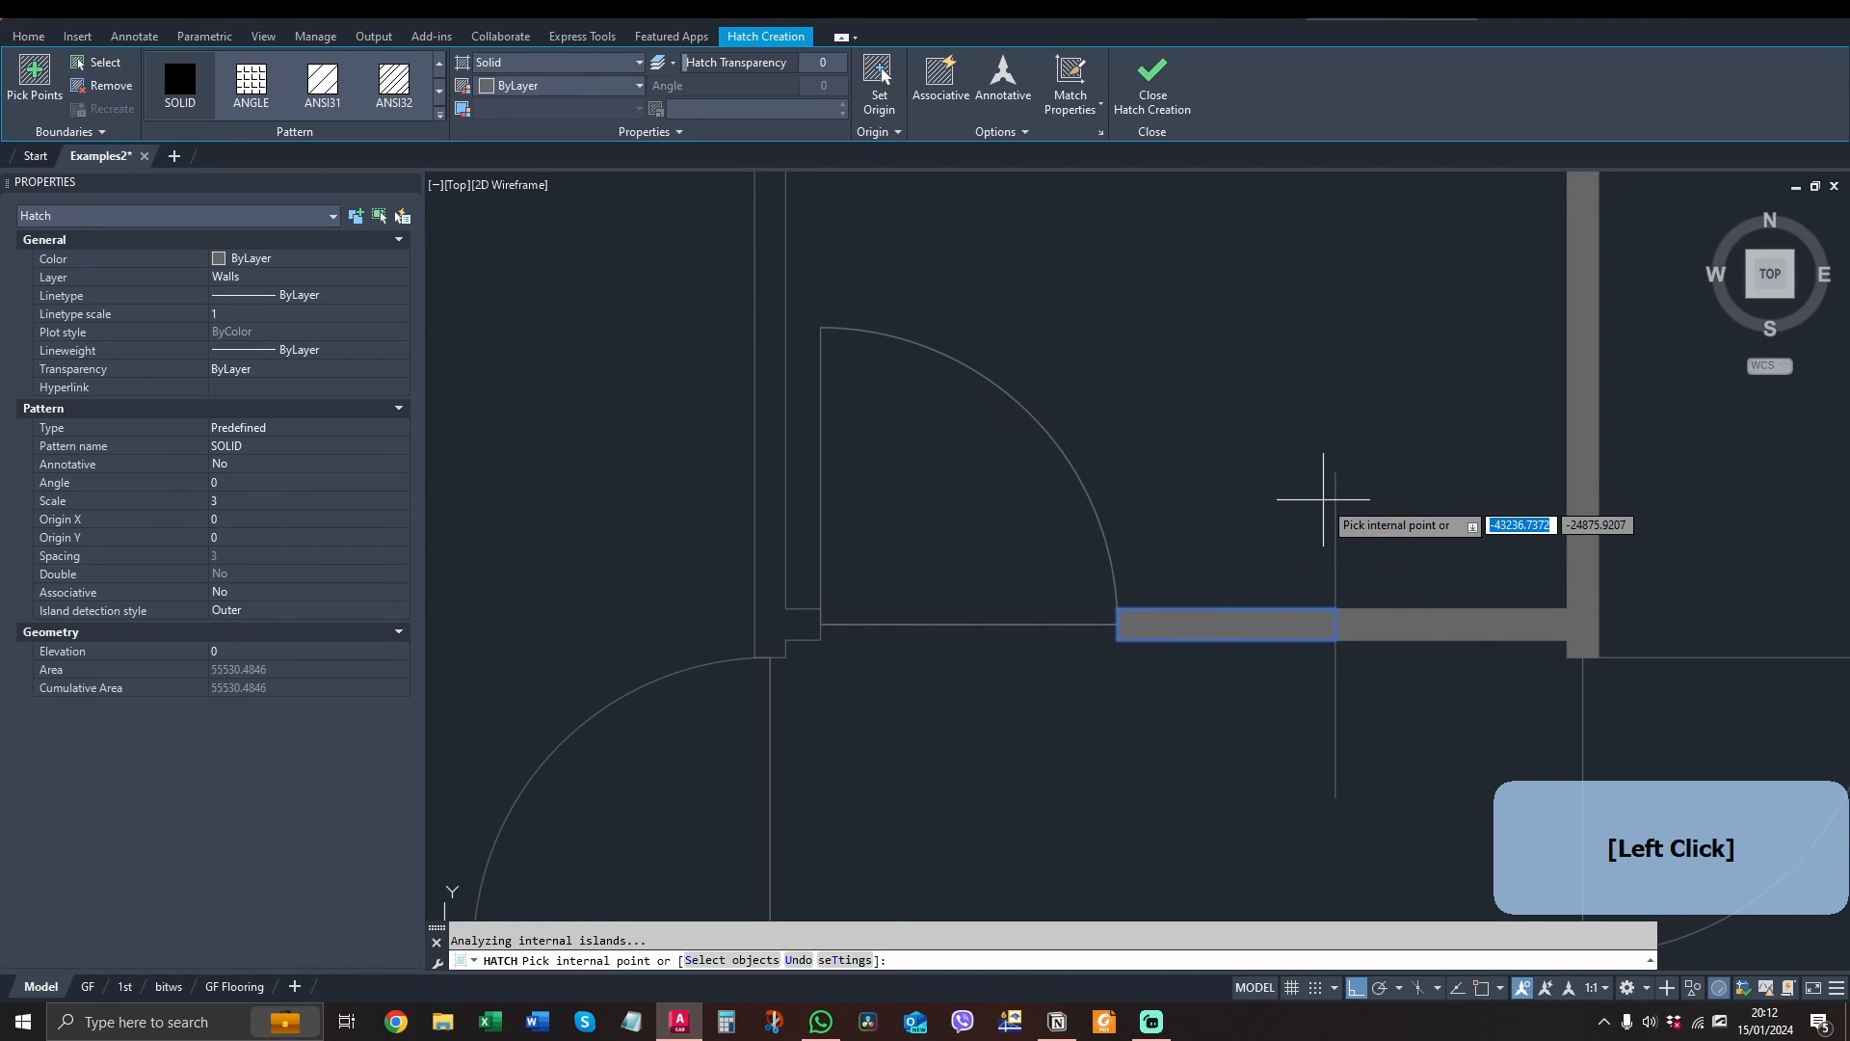
pyautogui.press('Escape')
pyautogui.write('regen')
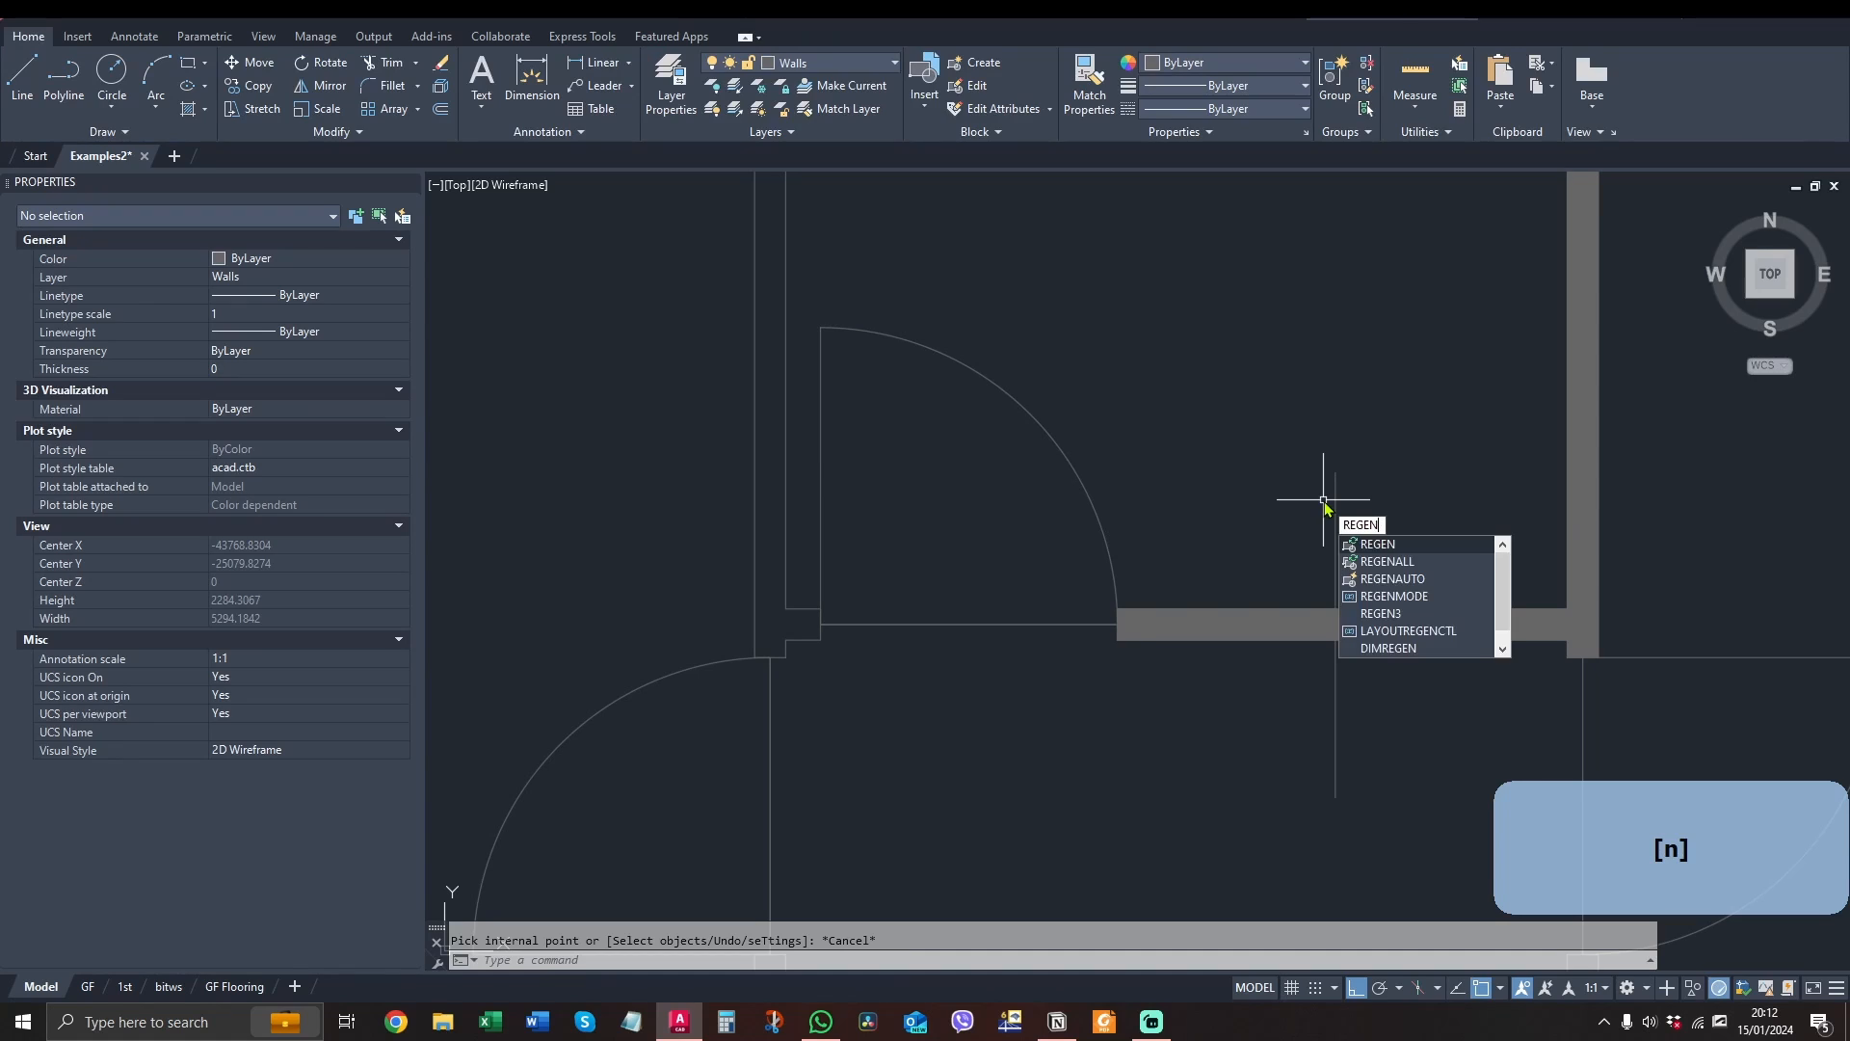
pyautogui.press('Return')
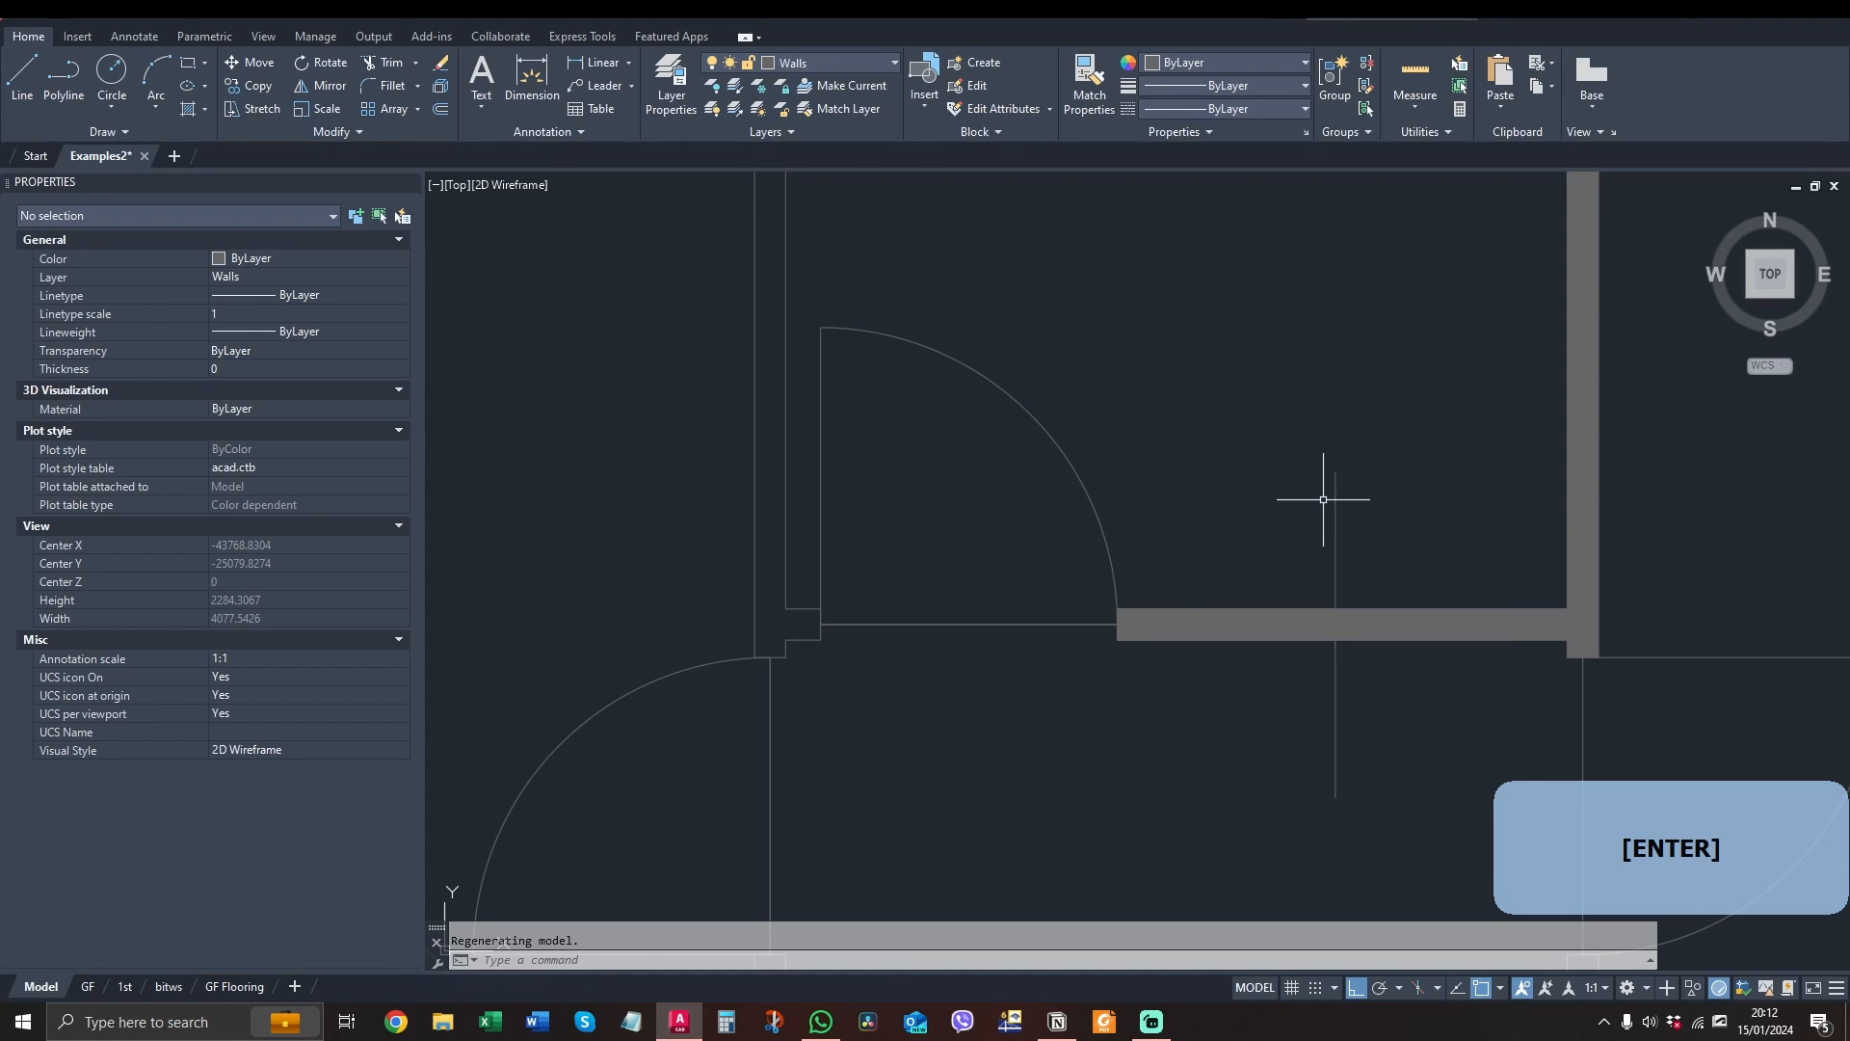
pyautogui.scroll(-8, 1319, 498)
pyautogui.scroll(6, 1294, 508)
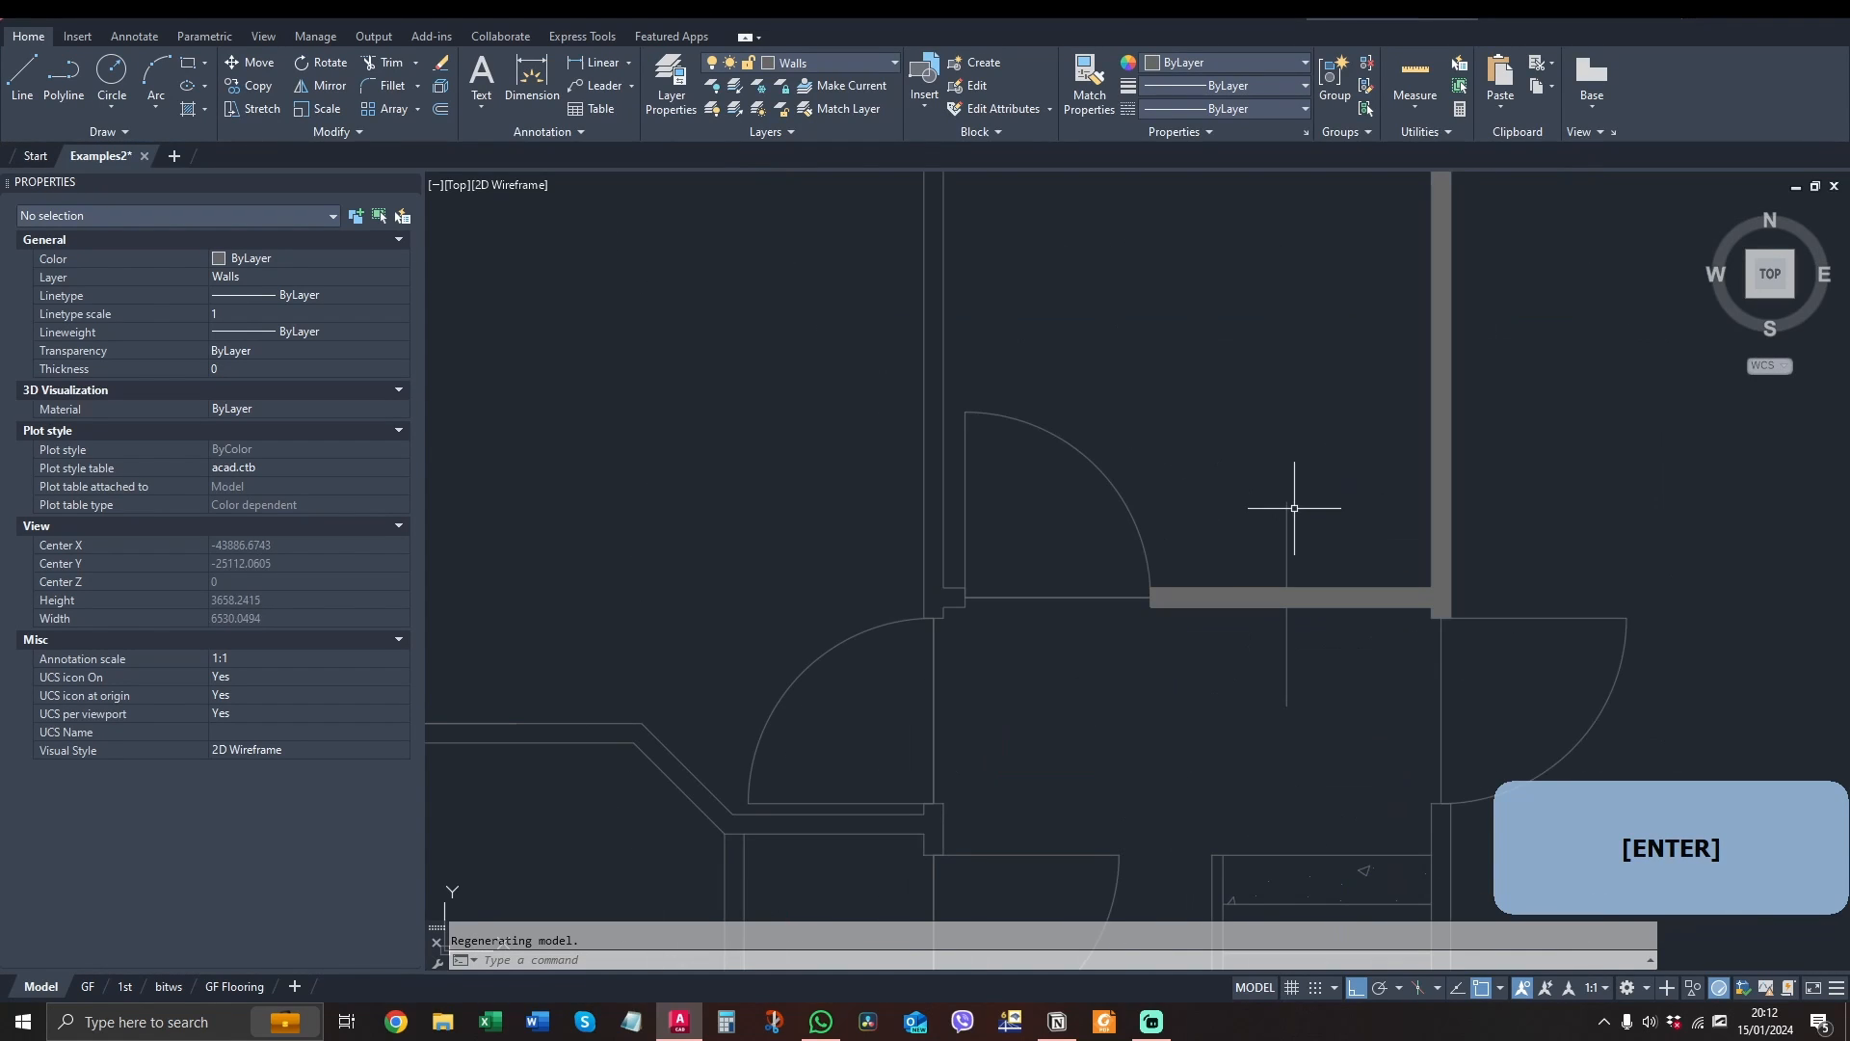
# Delete the solid hatch between the door and the vertical line in the short interior wall
pyautogui.click(1236, 596)
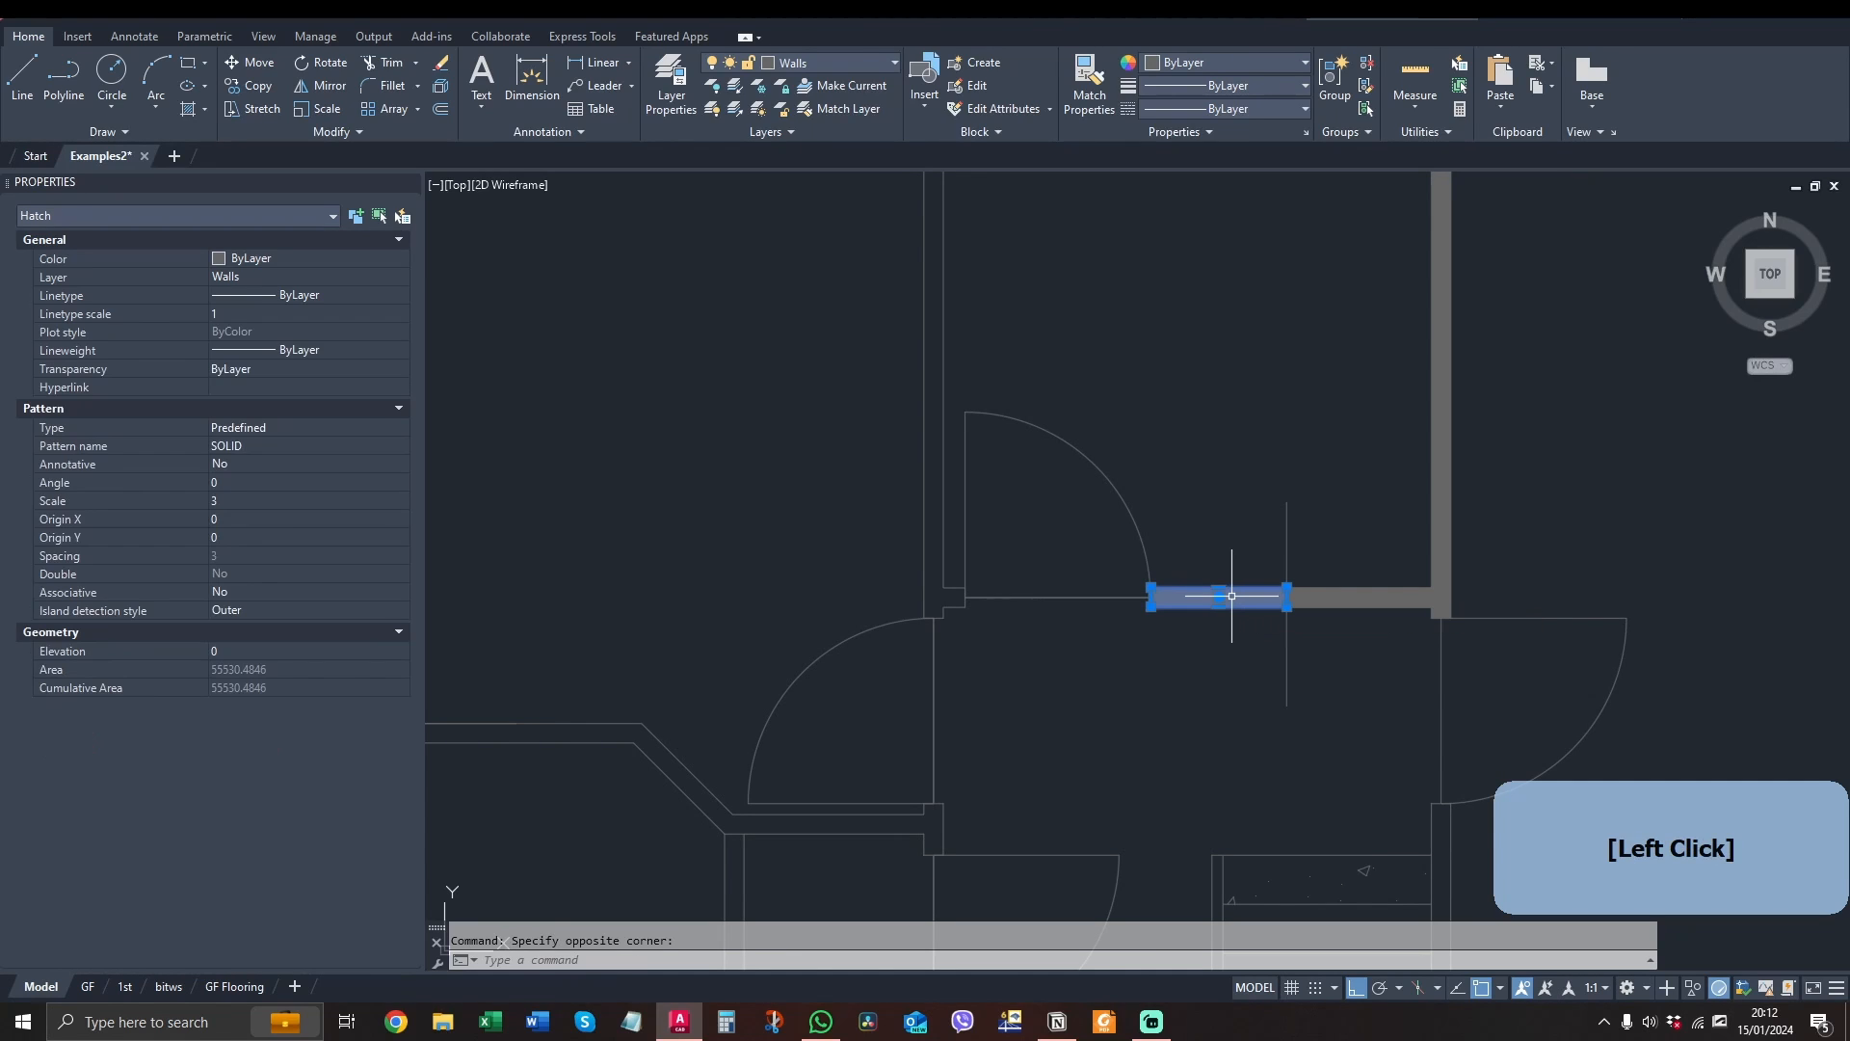
pyautogui.press('Delete')
pyautogui.scroll(-2, 1369, 554)
pyautogui.moveTo(1303, 536); pyautogui.dragTo(1198, 586, button='middle')
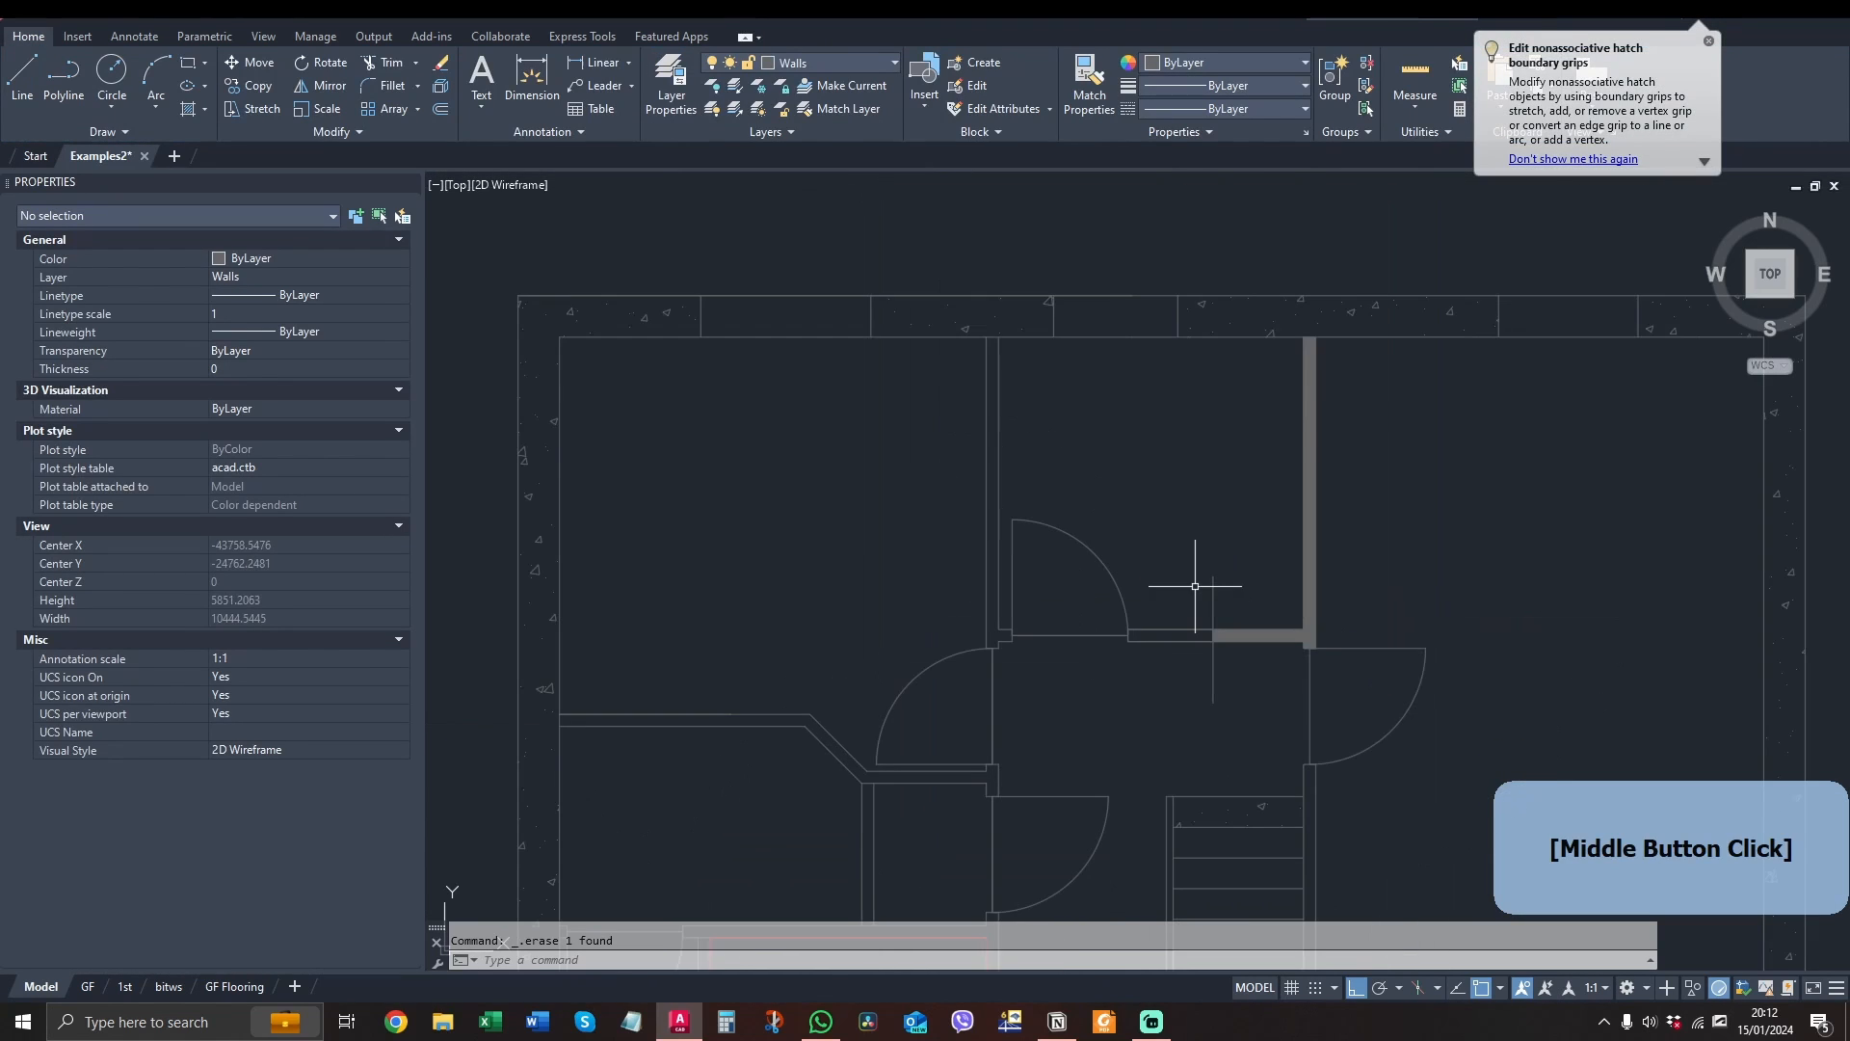
pyautogui.scroll(2, 1235, 571)
pyautogui.moveTo(1241, 520); pyautogui.dragTo(1231, 562, button='middle')
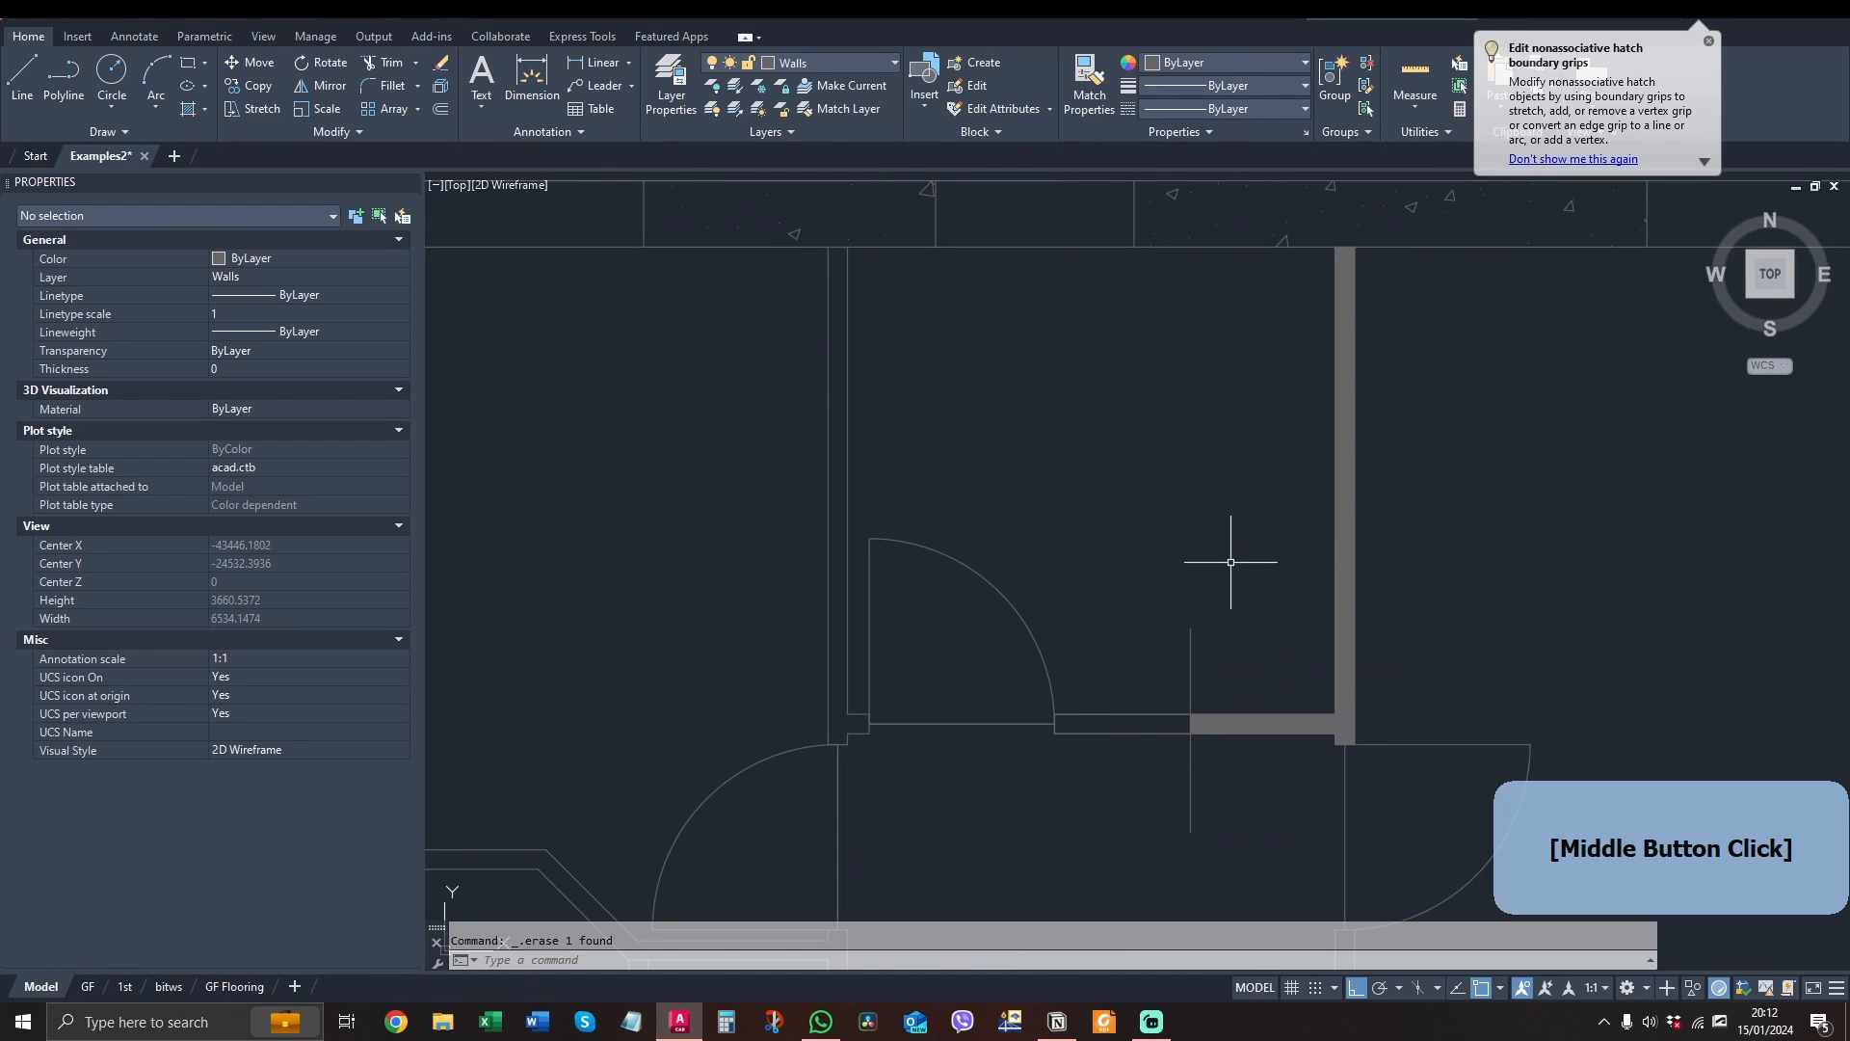
# Stretch the end edge of the remaining solid wall hatch past the vertical line, in two moves towards the door
pyautogui.click(1209, 722)
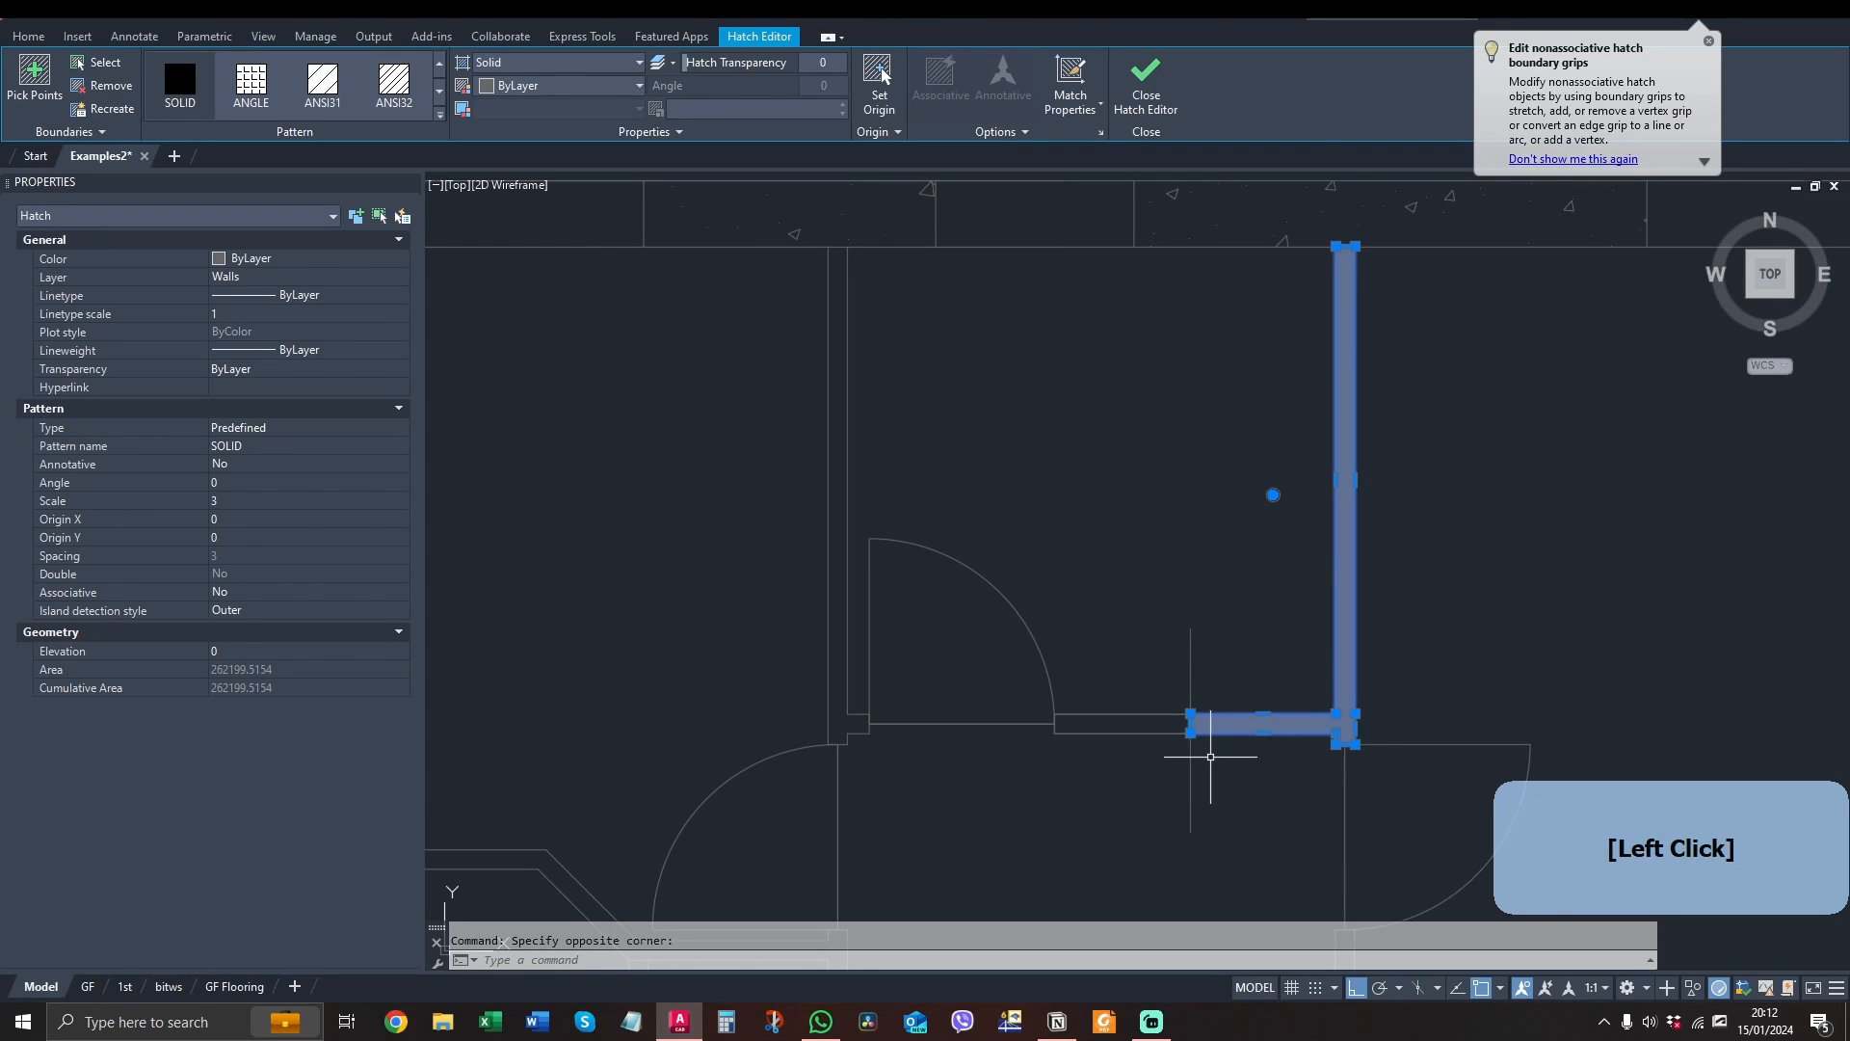
pyautogui.scroll(5, 1211, 757)
pyautogui.click(1130, 621)
pyautogui.click(889, 622)
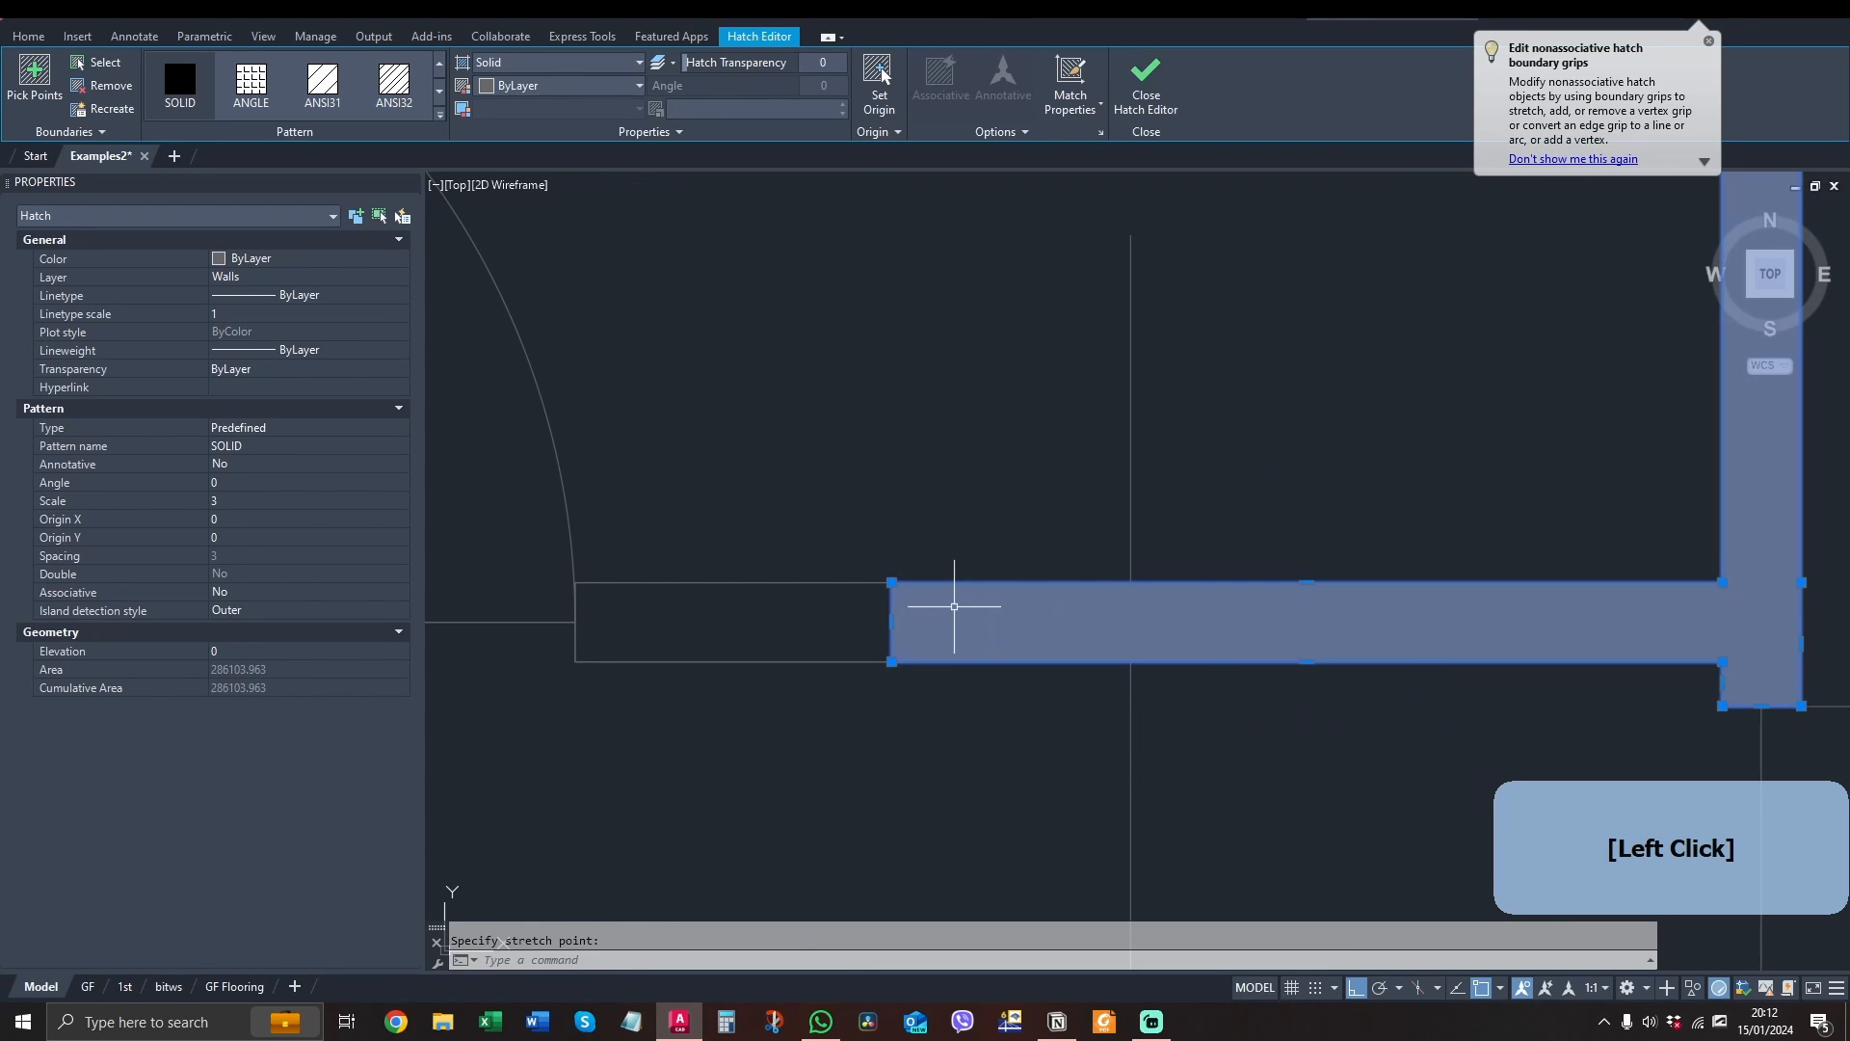
pyautogui.click(892, 622)
pyautogui.click(751, 622)
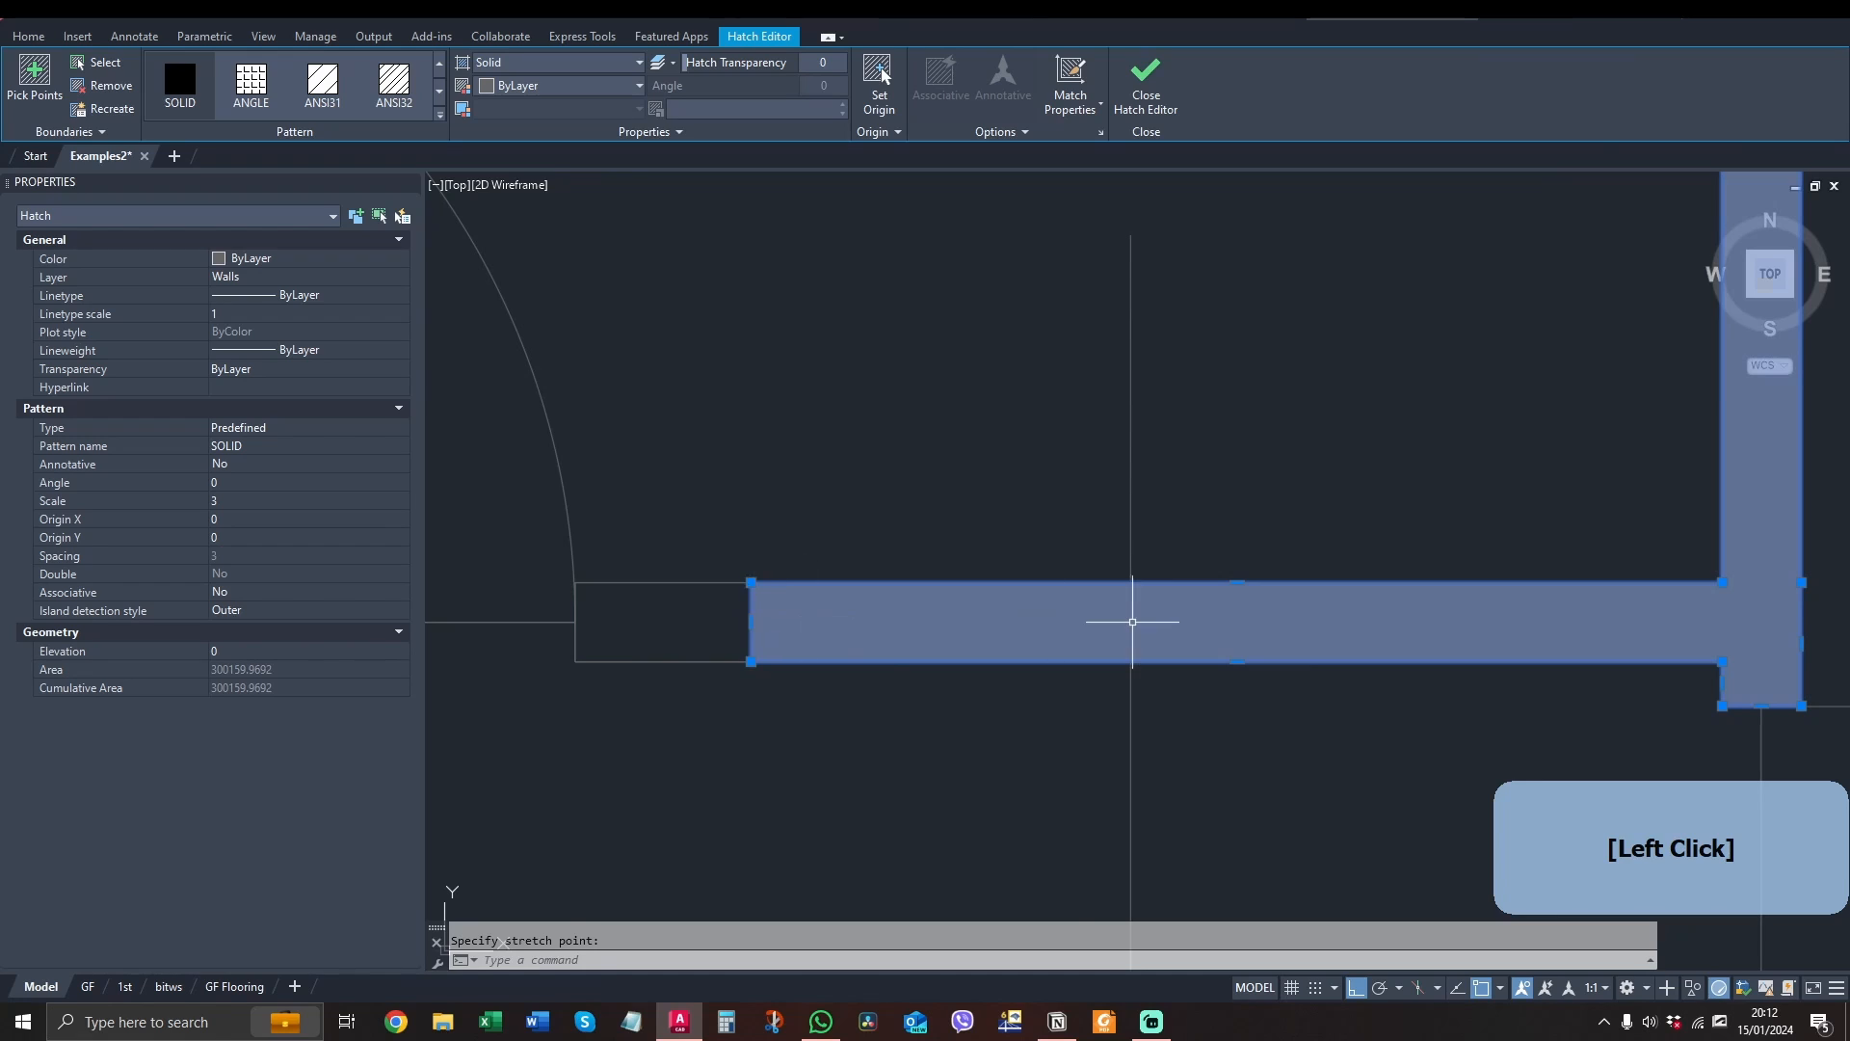
pyautogui.scroll(-6, 1129, 622)
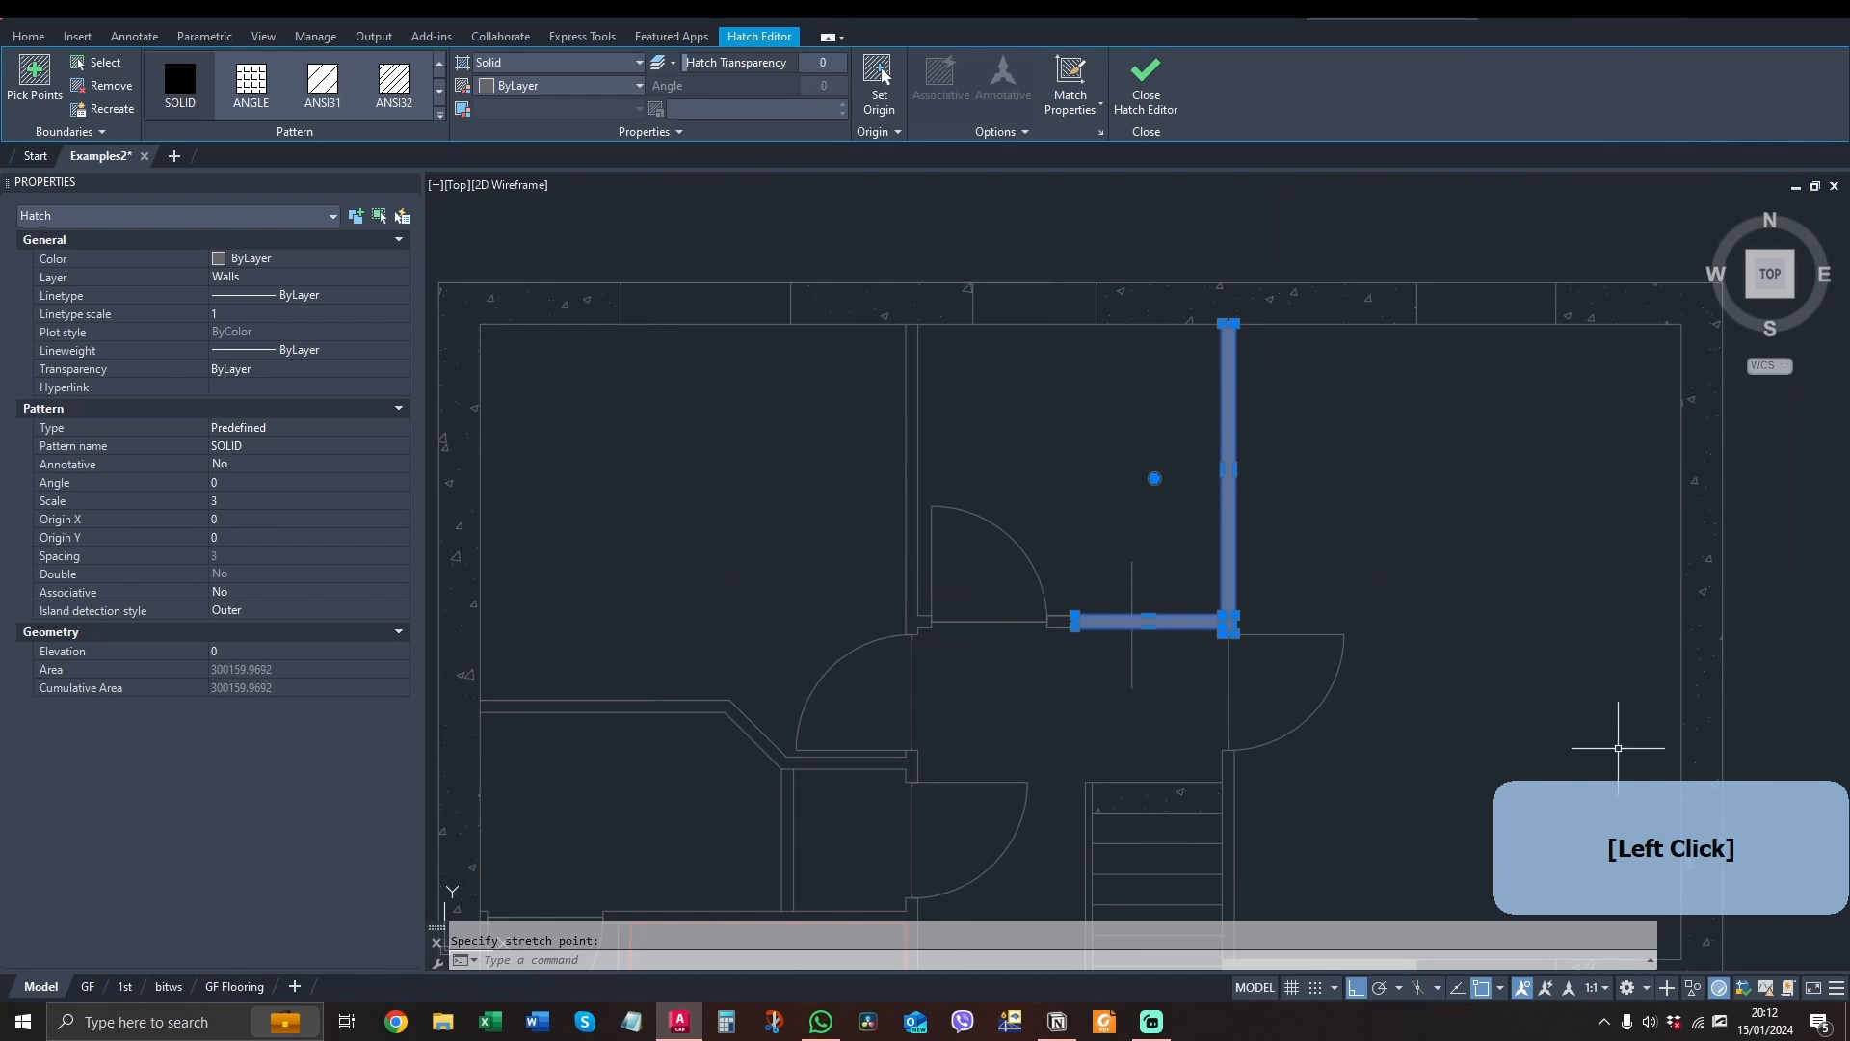
pyautogui.scroll(4, 1147, 554)
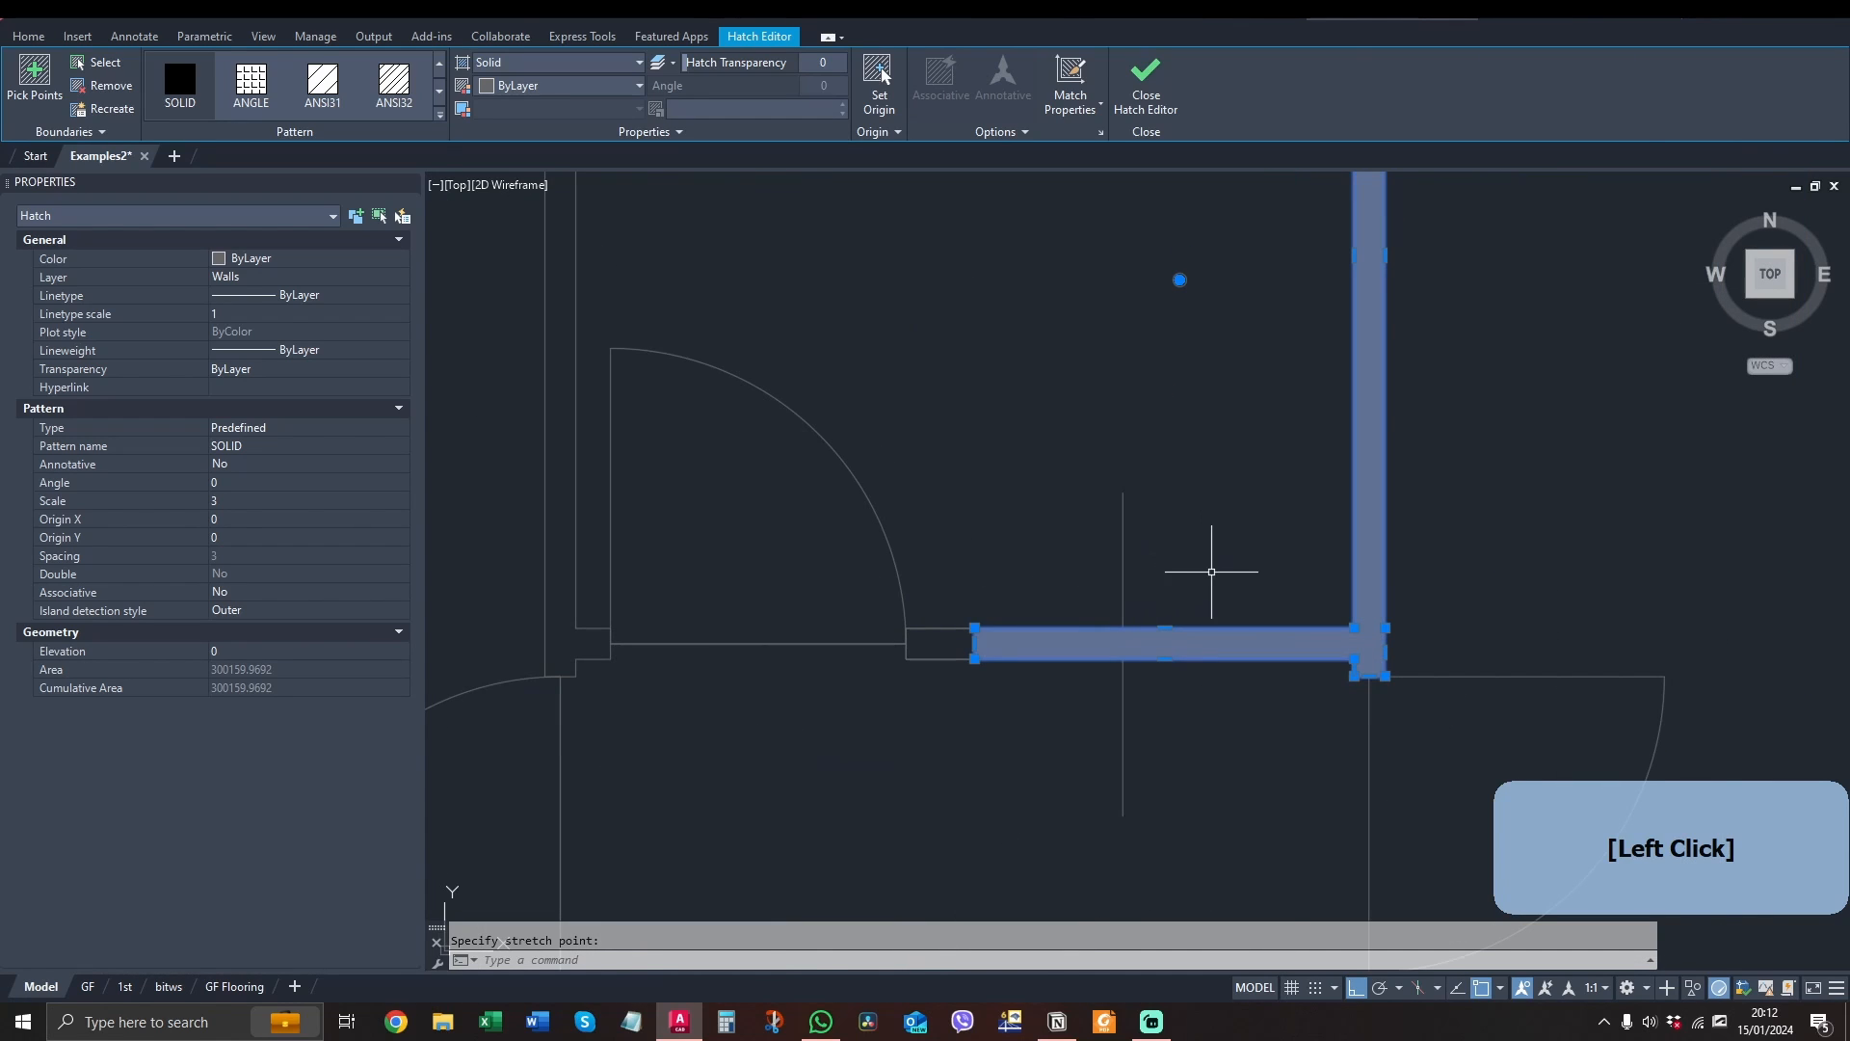
# Stretch the solid hatch's end edge back to the vertical line and clear the selection
pyautogui.click(1123, 576)
pyautogui.click(974, 642)
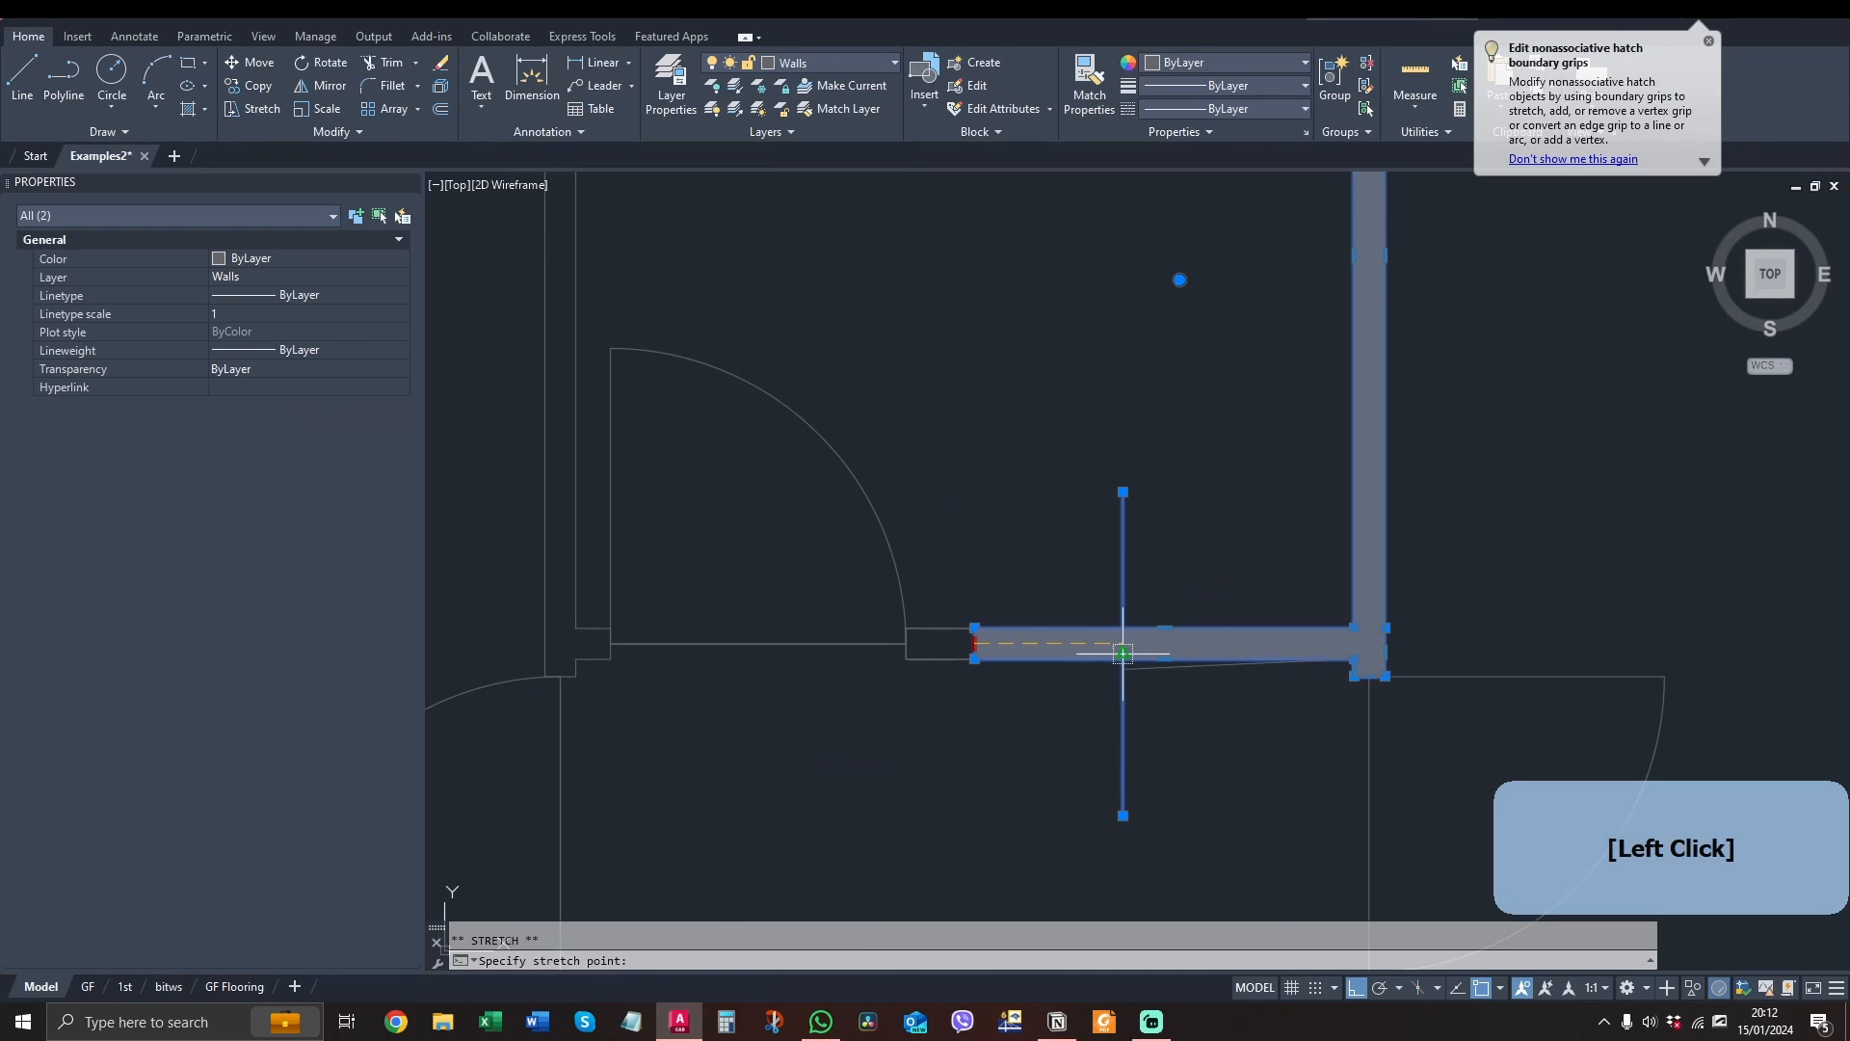
pyautogui.click(1123, 645)
pyautogui.press('Escape')
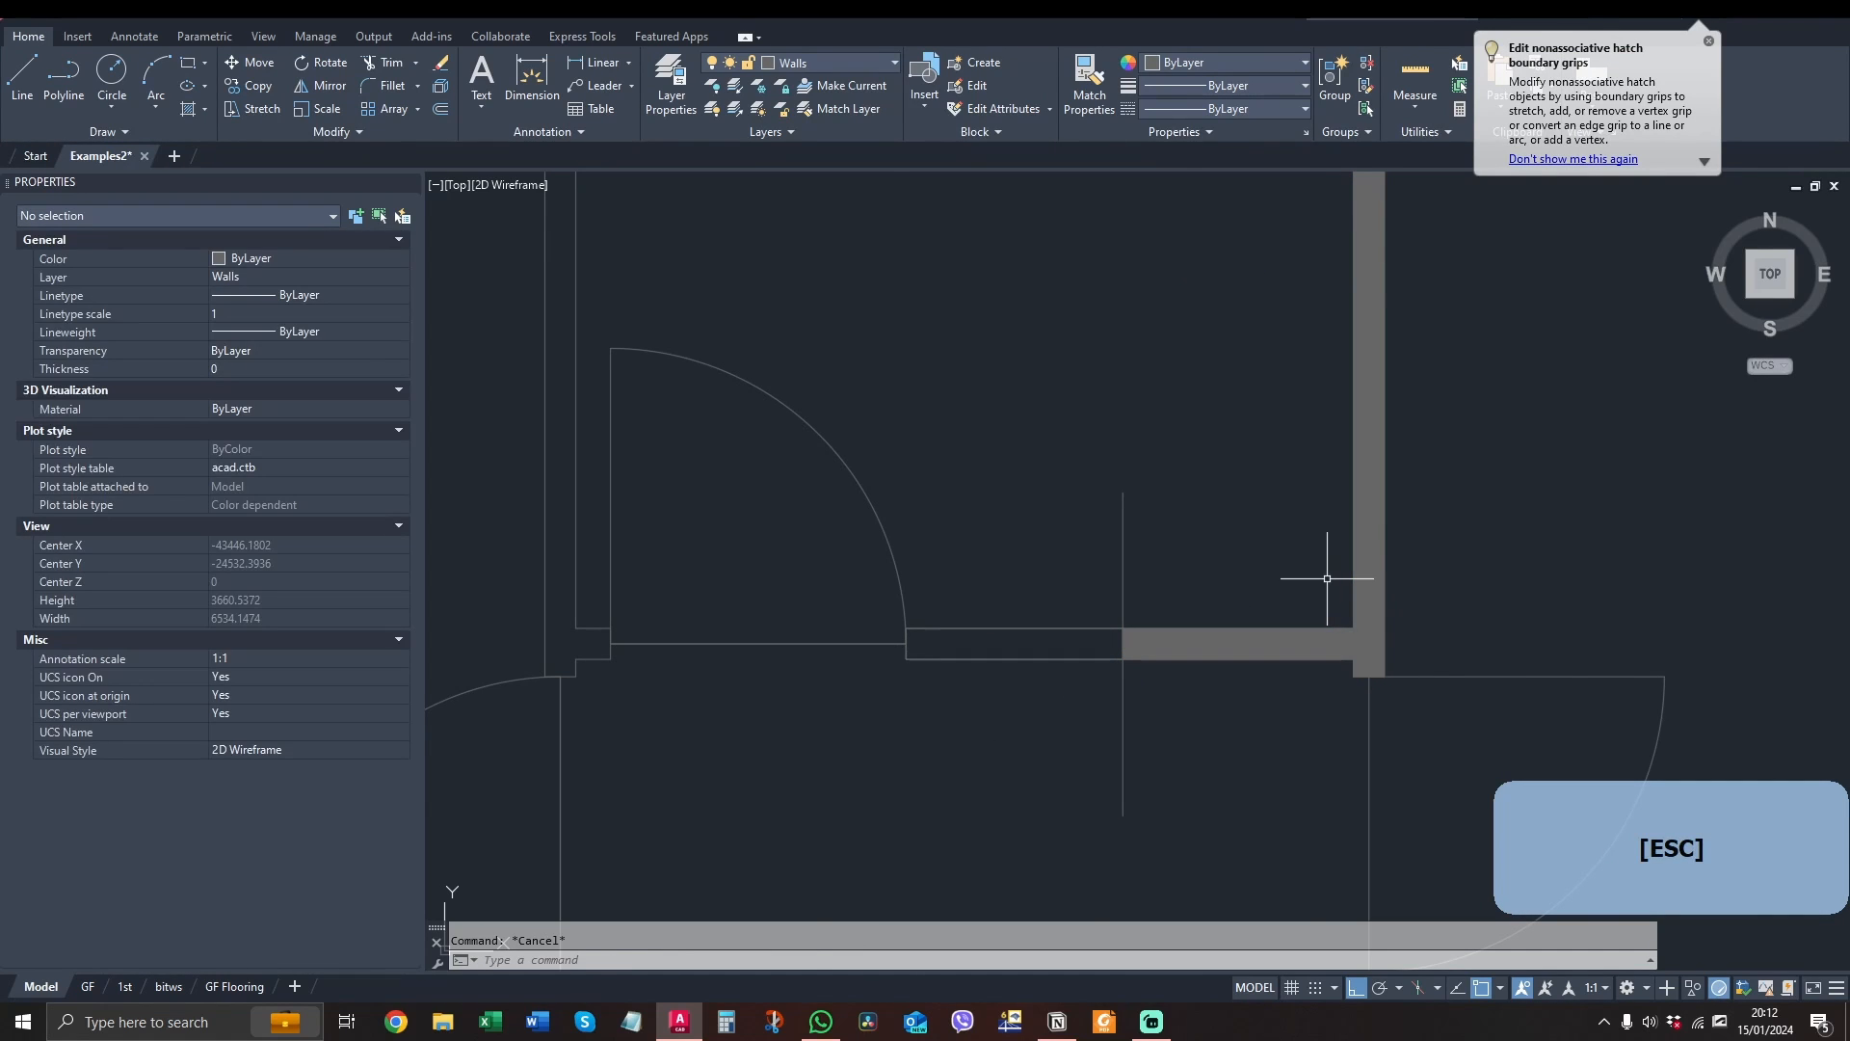
# Select the ANSI31 hatch in the exterior walls and set its angle to 90
pyautogui.scroll(-1, 1246, 561)
pyautogui.moveTo(1205, 584); pyautogui.dragTo(1188, 705, button='middle')
pyautogui.scroll(-2, 1190, 699)
pyautogui.scroll(1, 1194, 651)
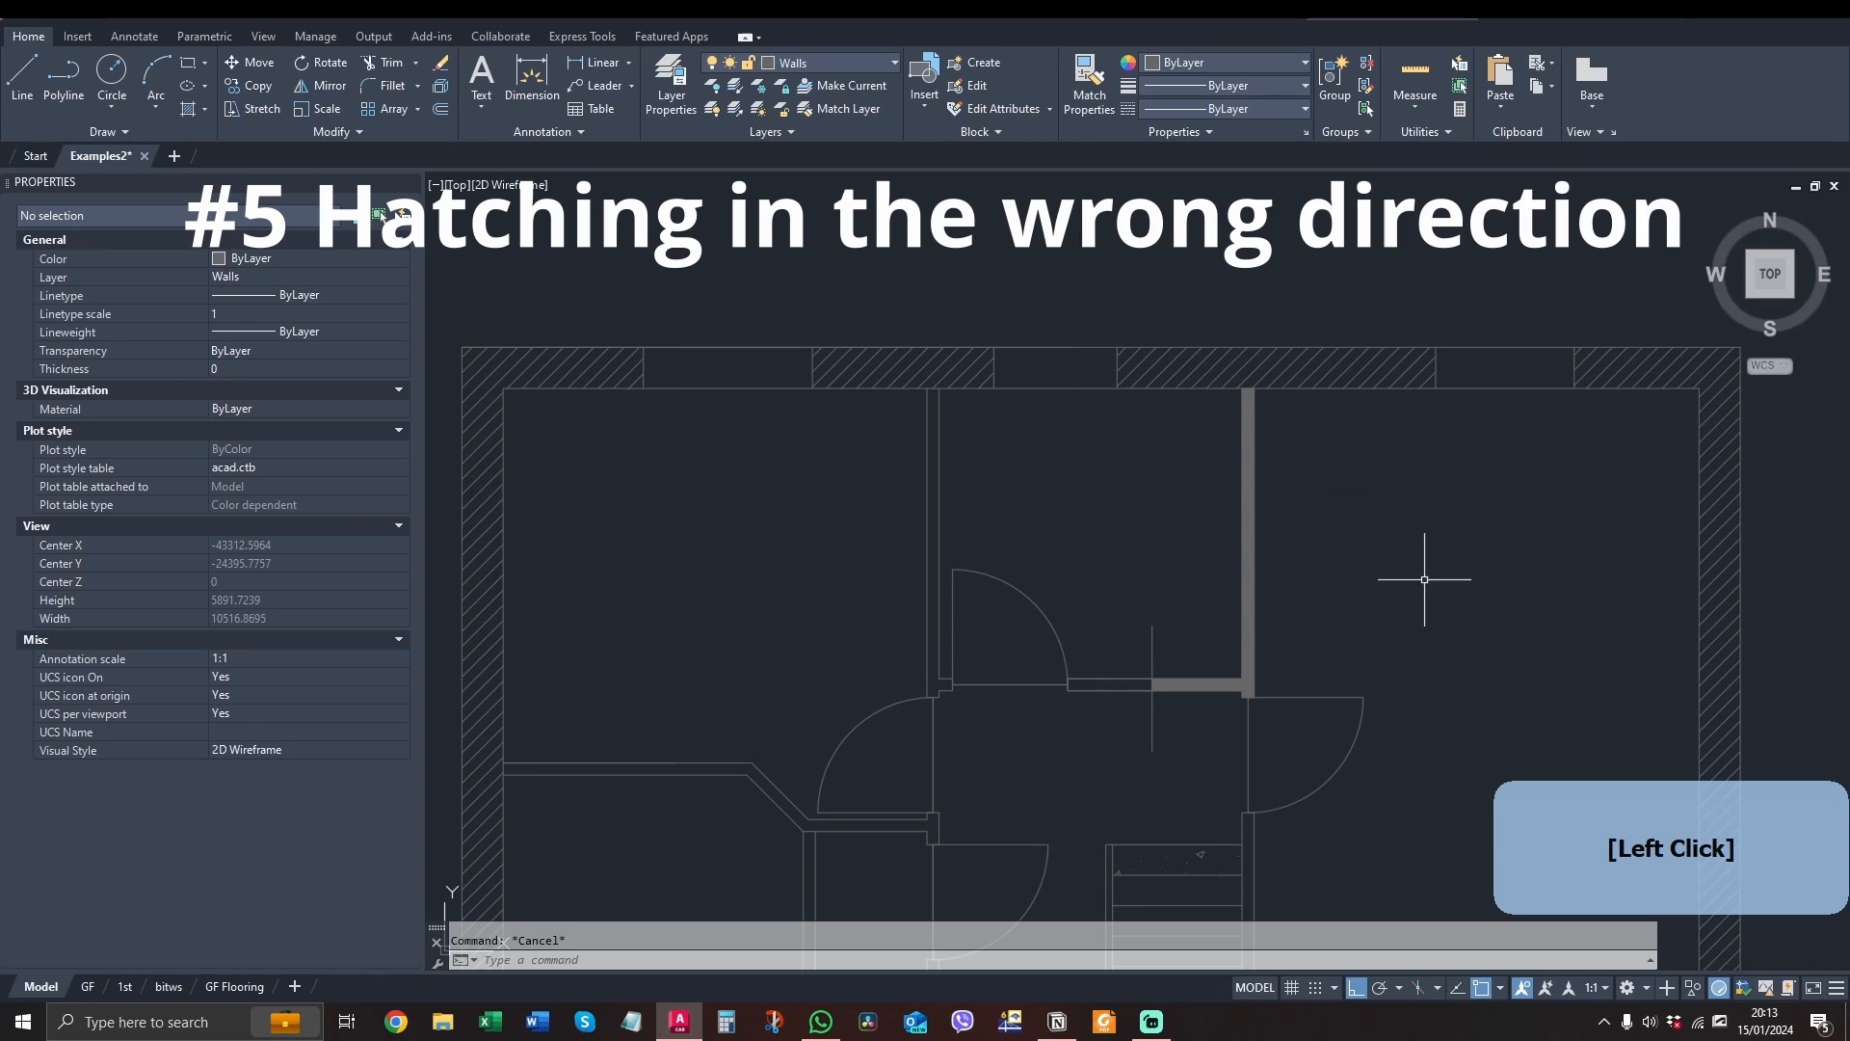
pyautogui.moveTo(1425, 662); pyautogui.dragTo(1421, 558, button='middle')
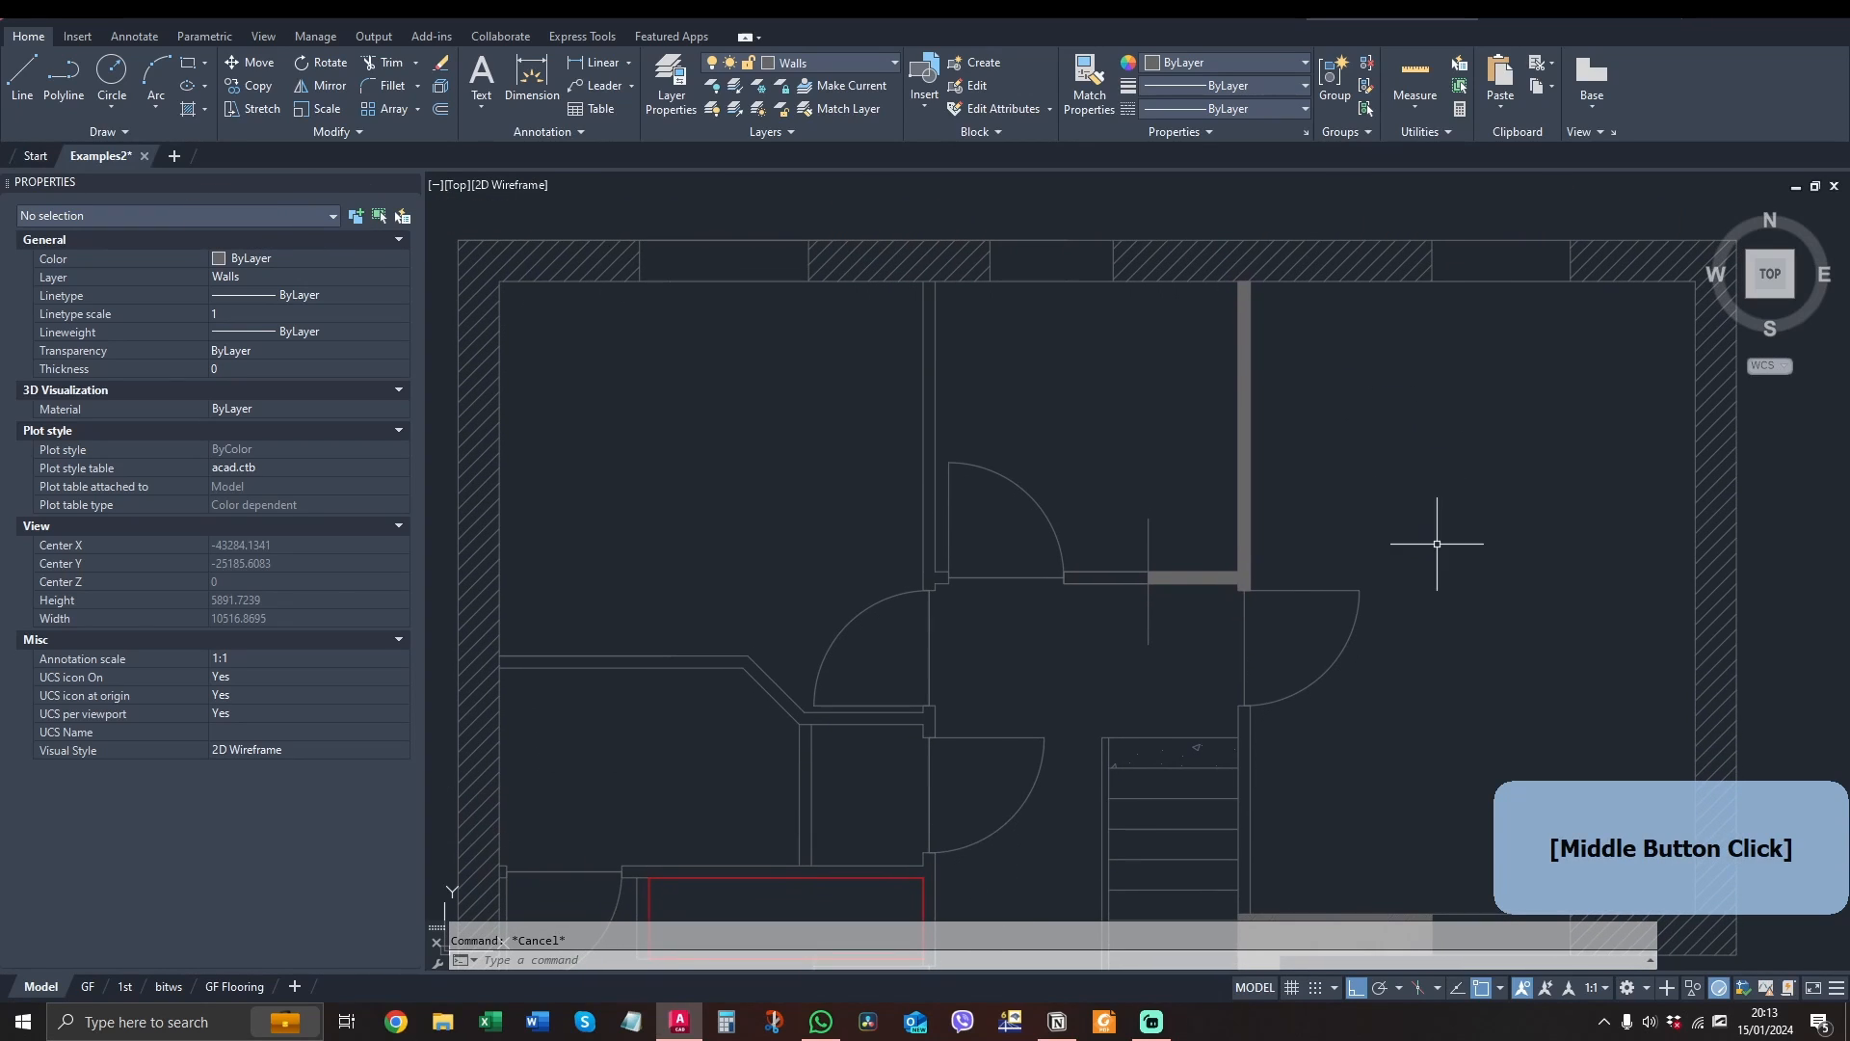
pyautogui.click(1309, 256)
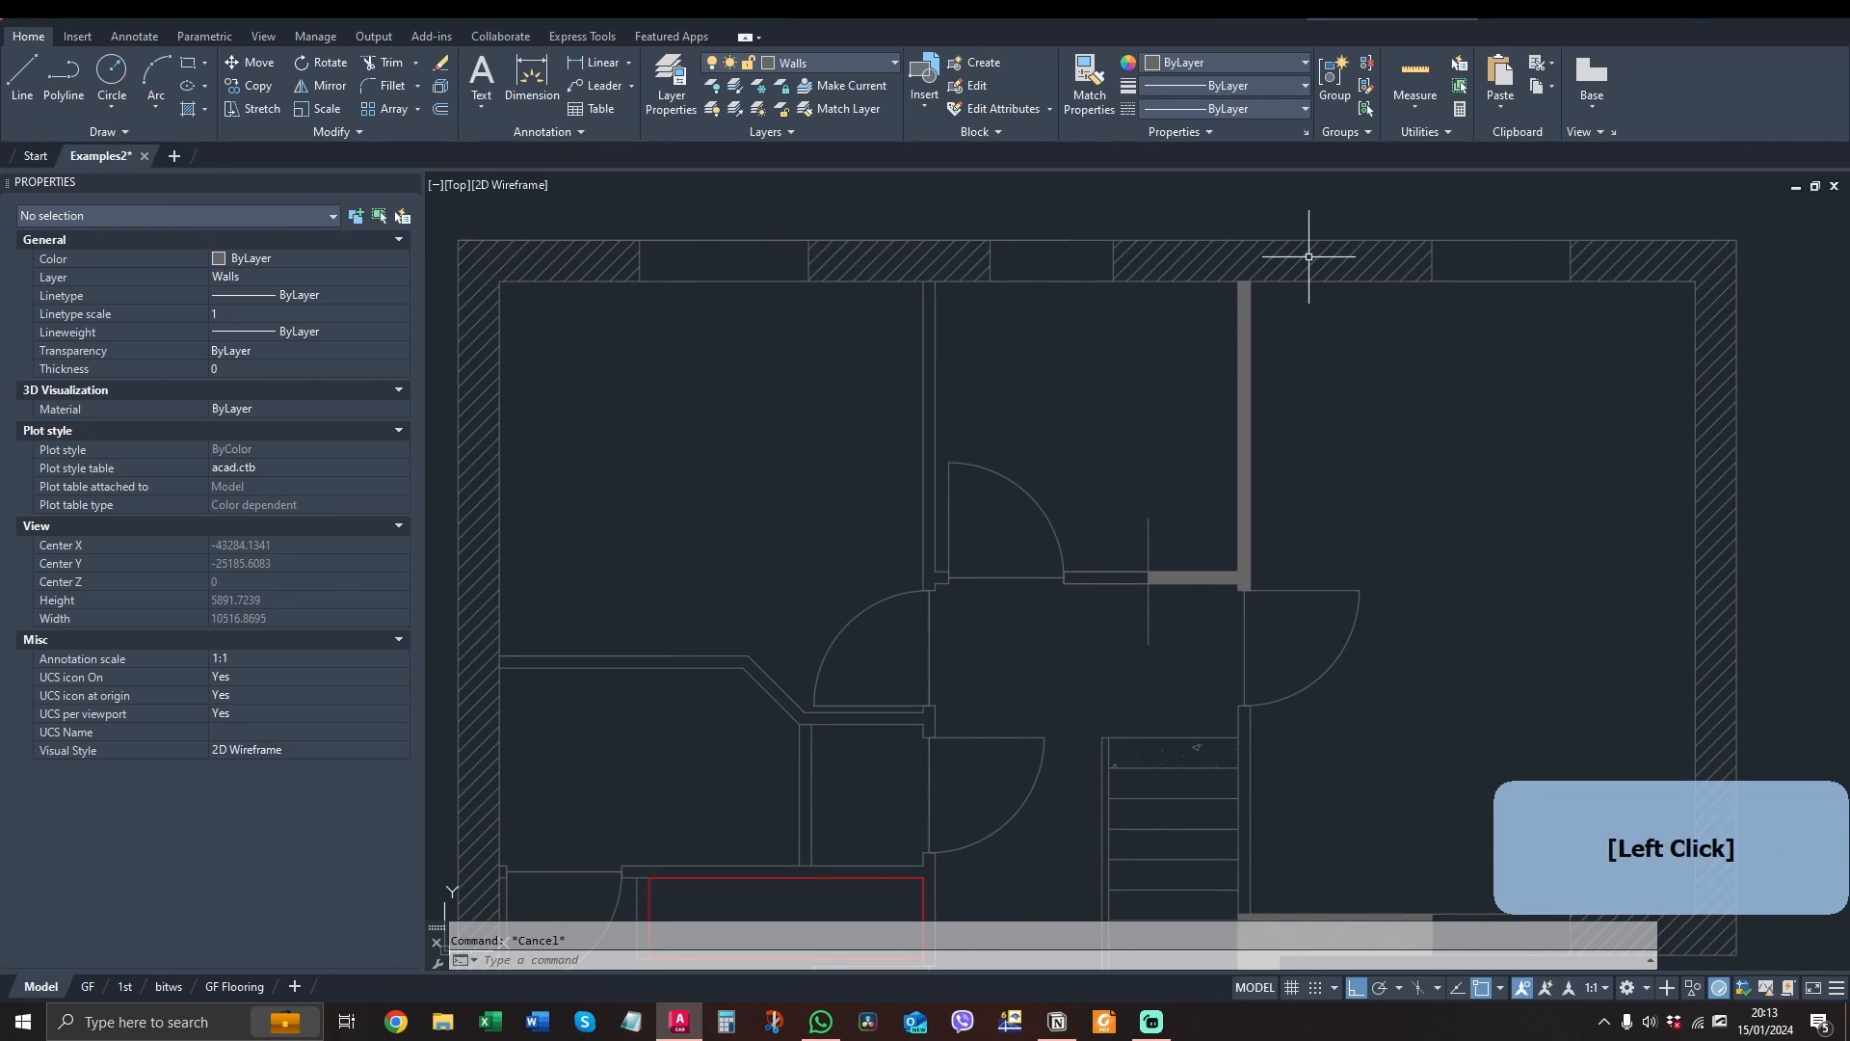
pyautogui.click(1309, 256)
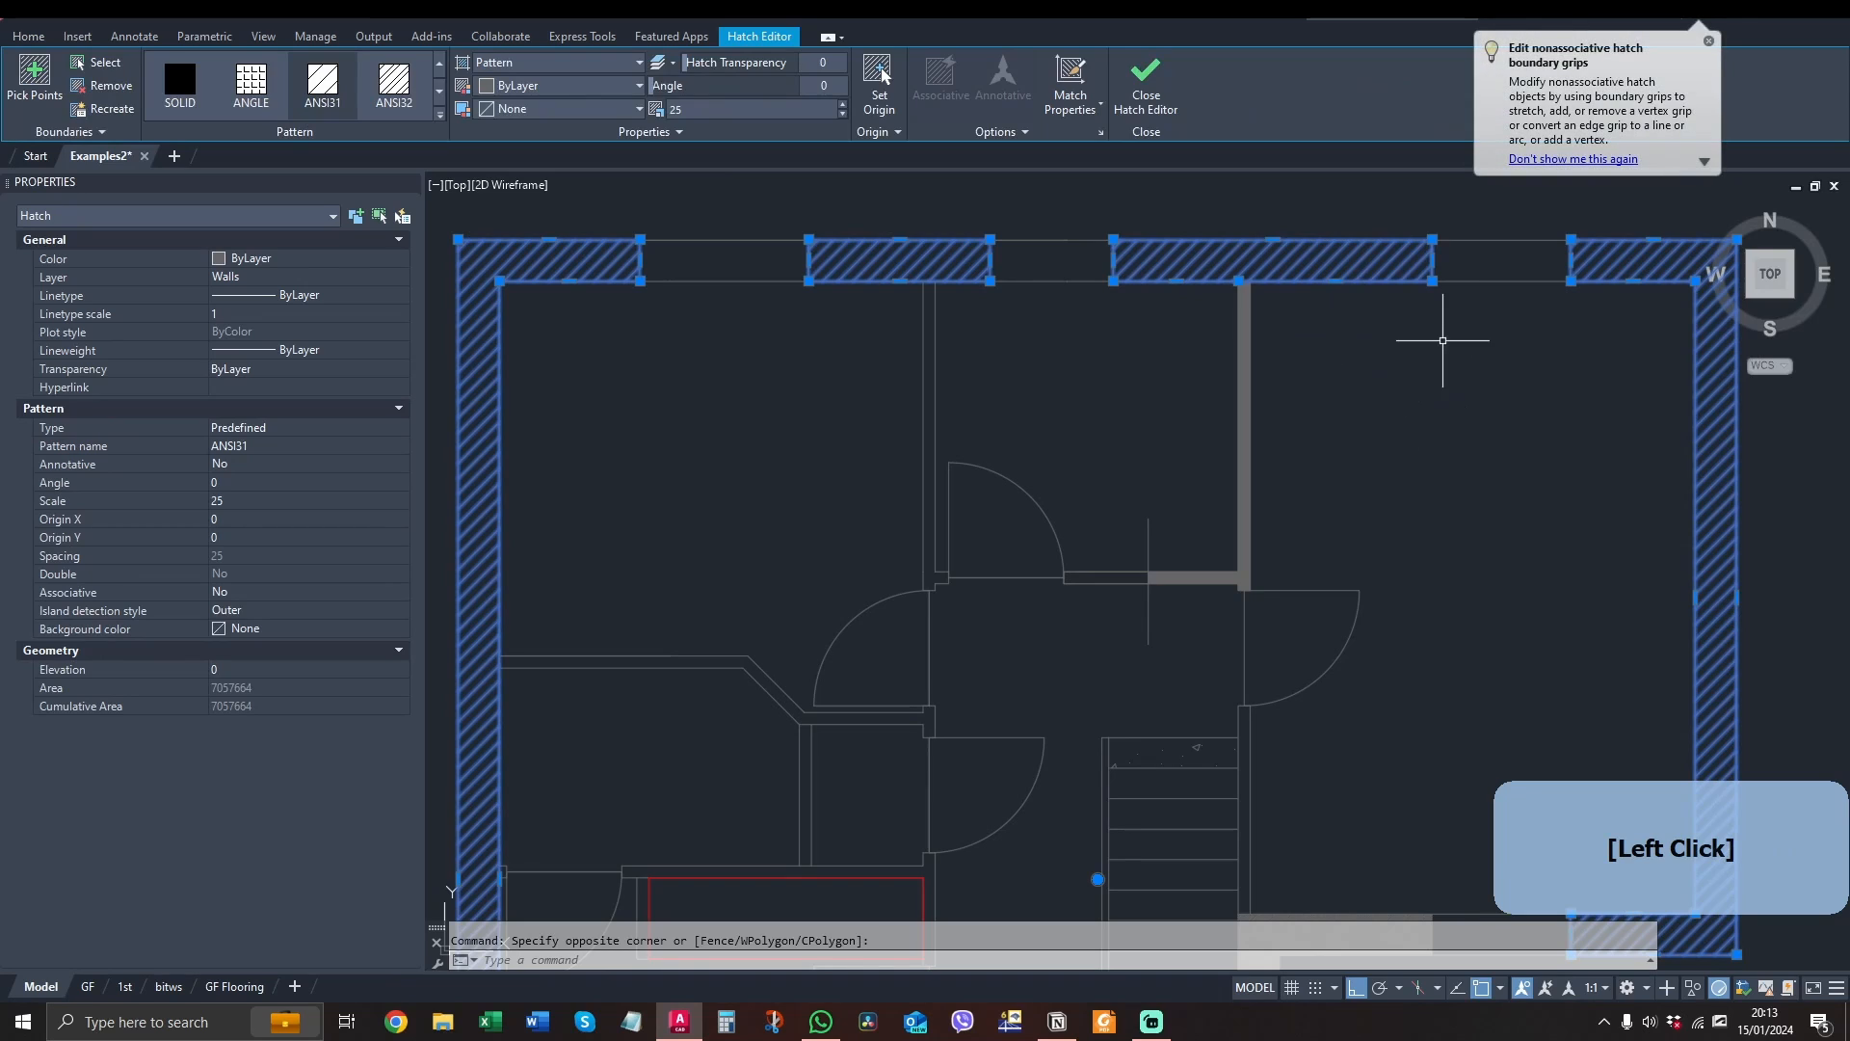
pyautogui.moveTo(1437, 354); pyautogui.dragTo(1444, 374, button='middle')
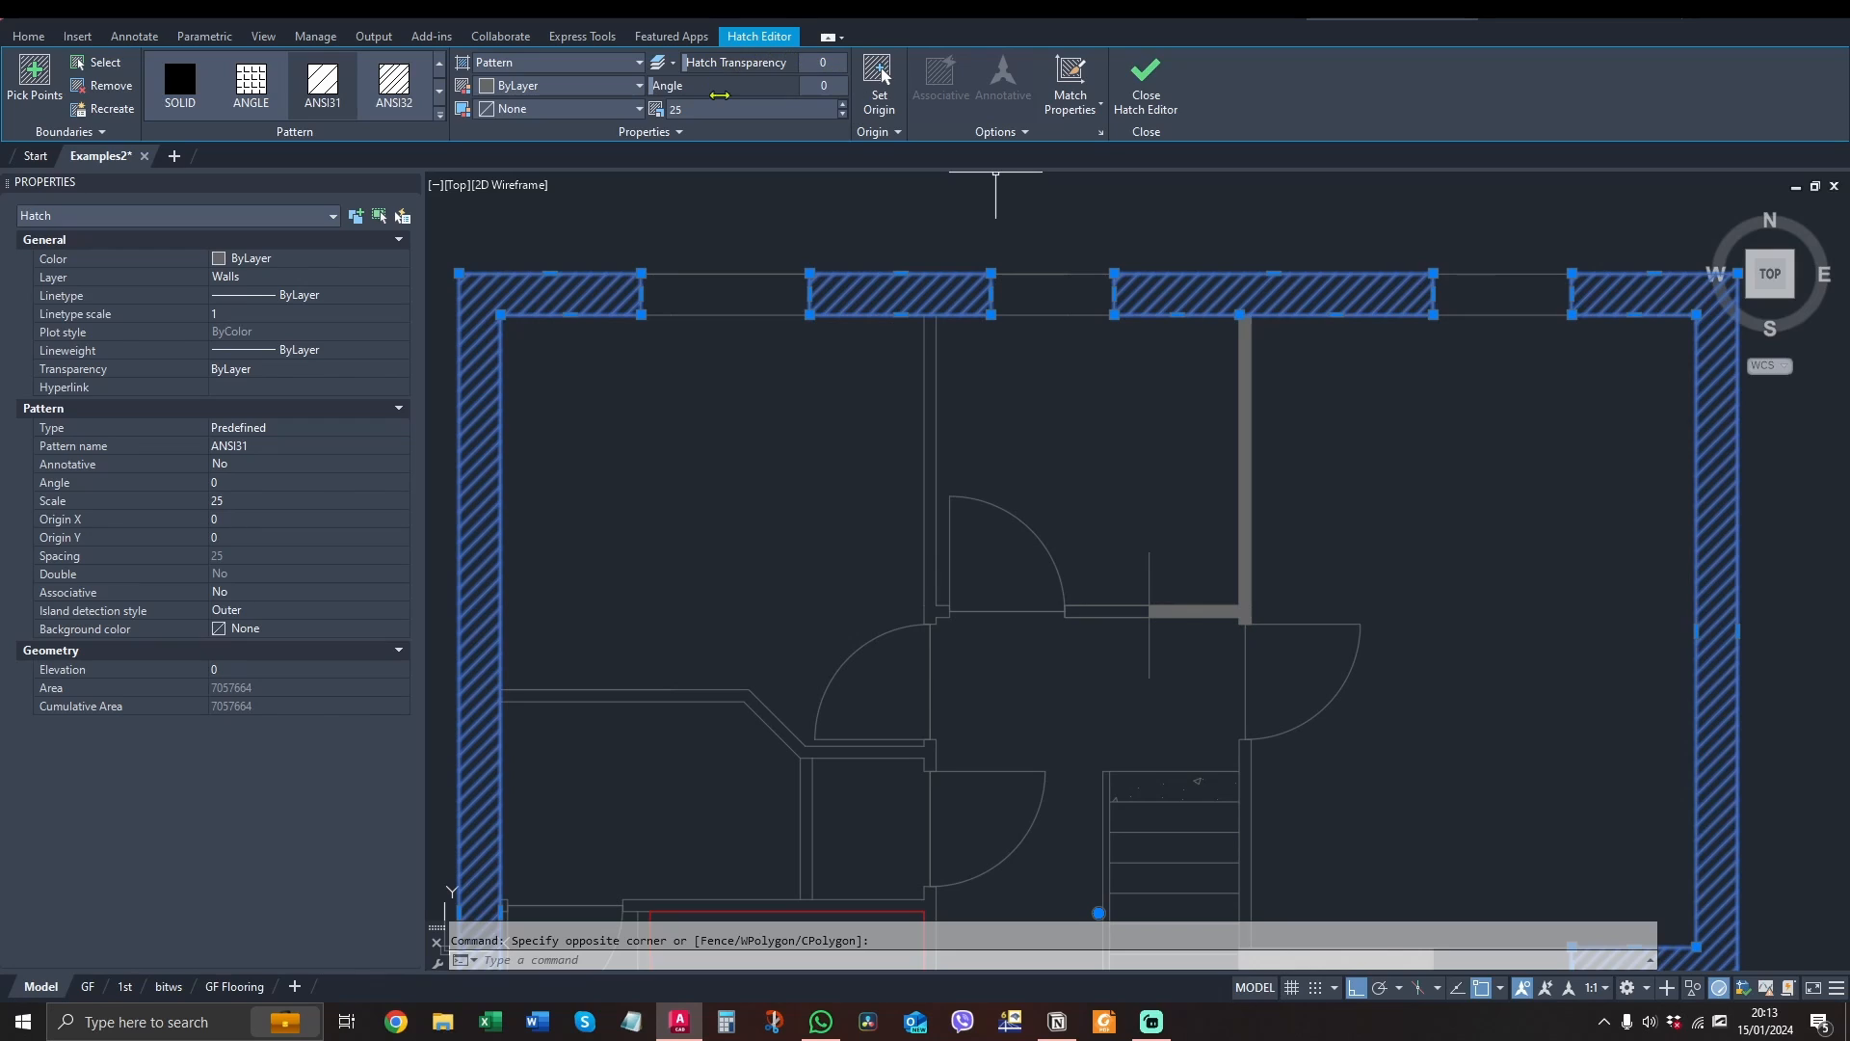
pyautogui.click(824, 86)
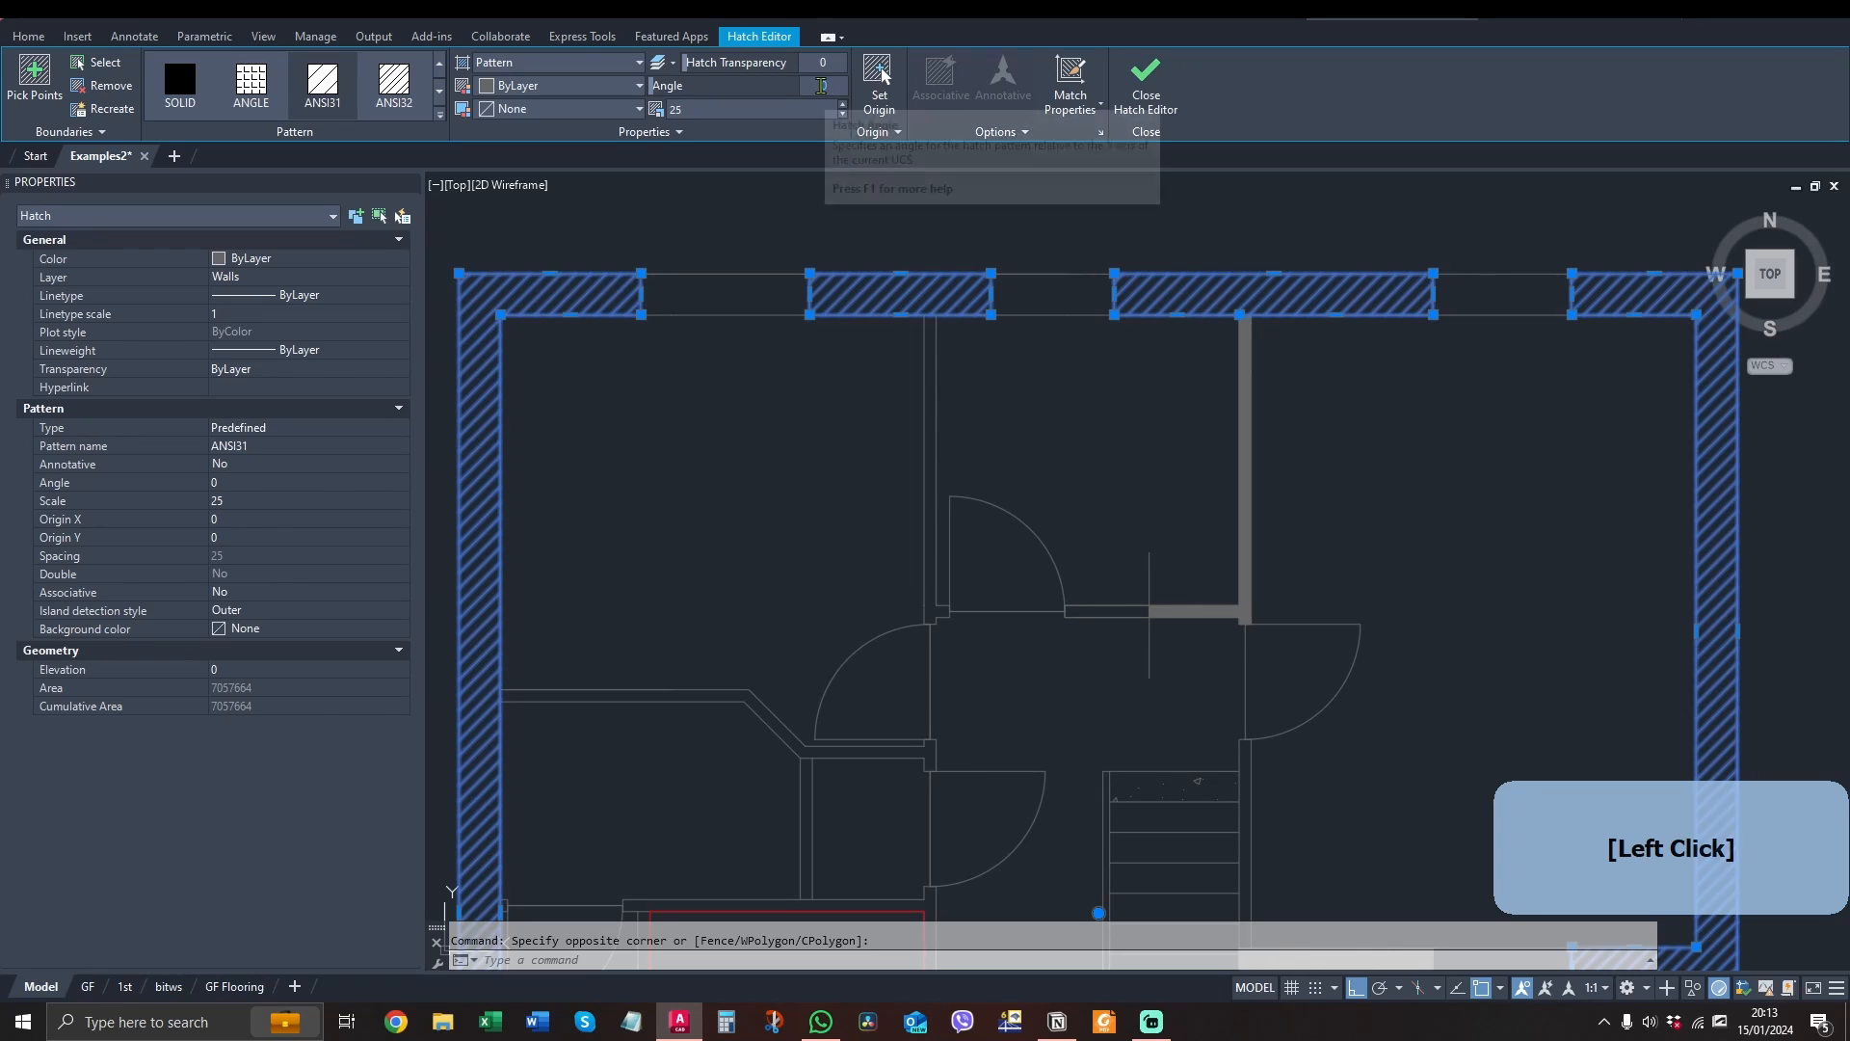
pyautogui.write('0')
pyautogui.press('Return')
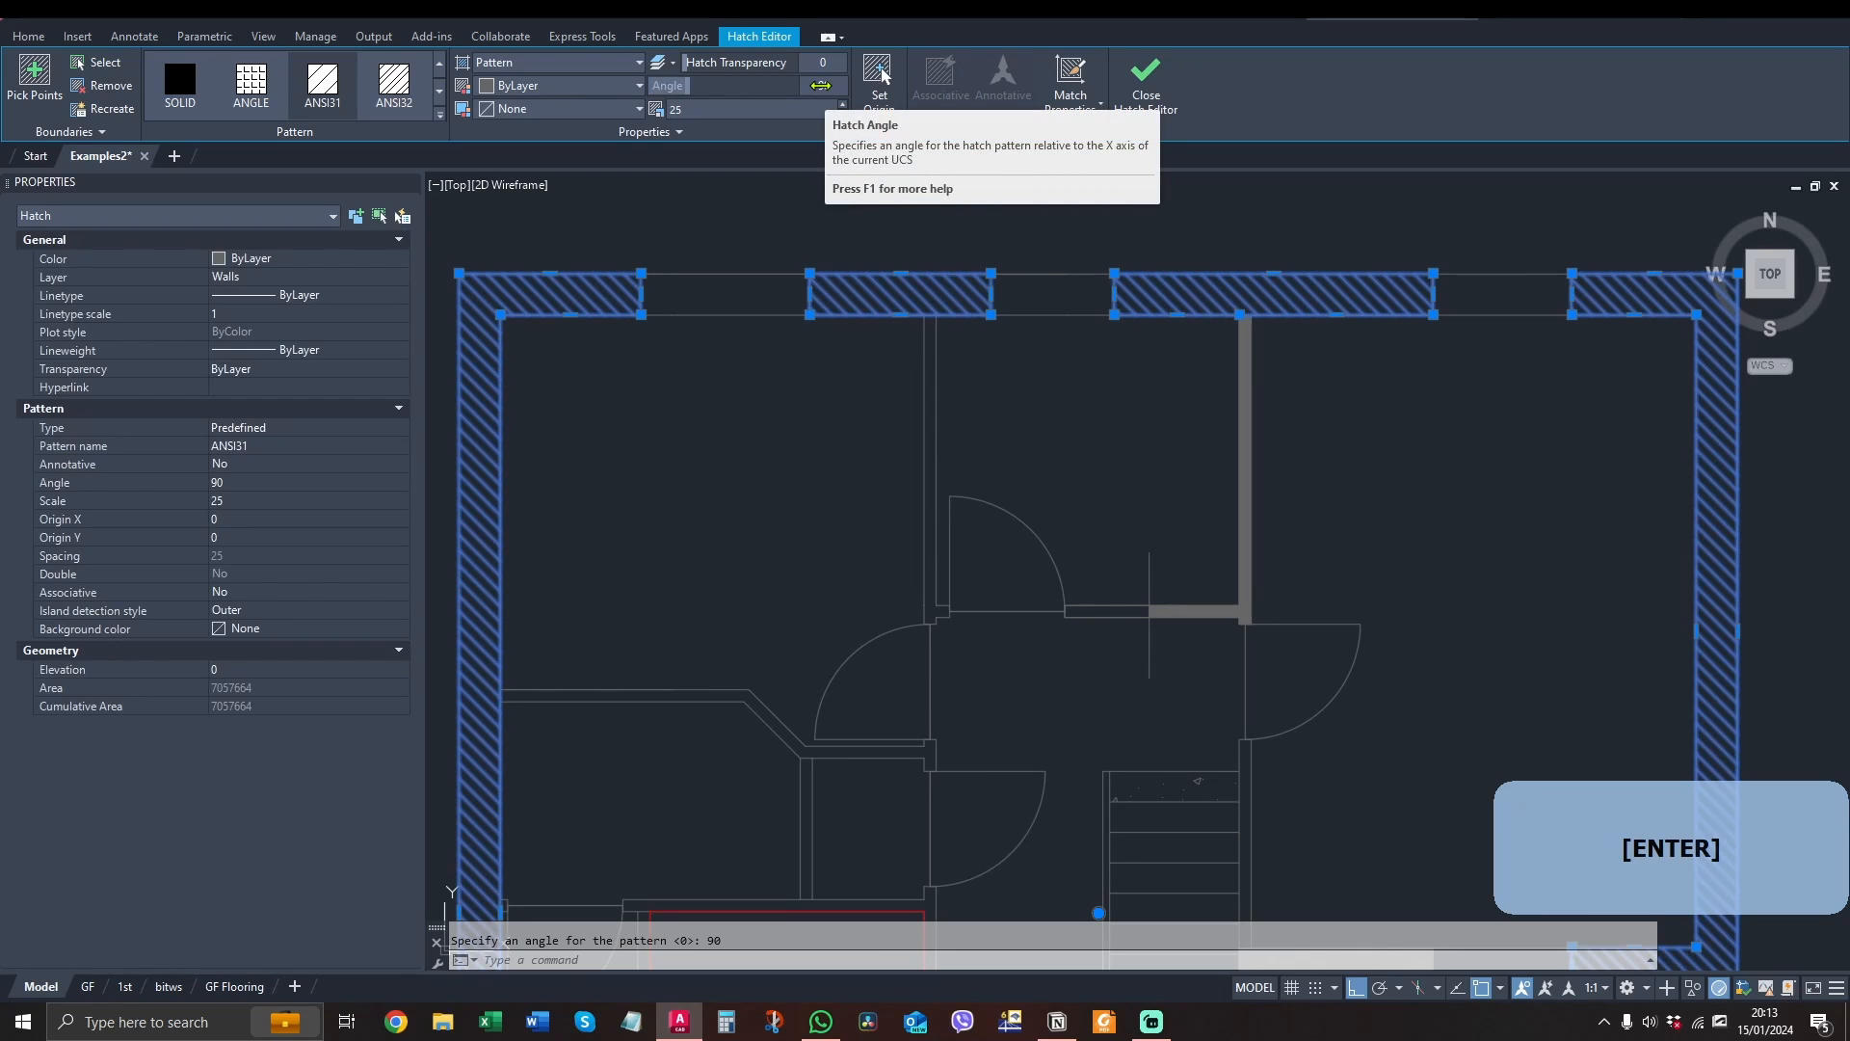
# Set the angle of the selected ANSI31 exterior wall hatch to 45
pyautogui.click(823, 87)
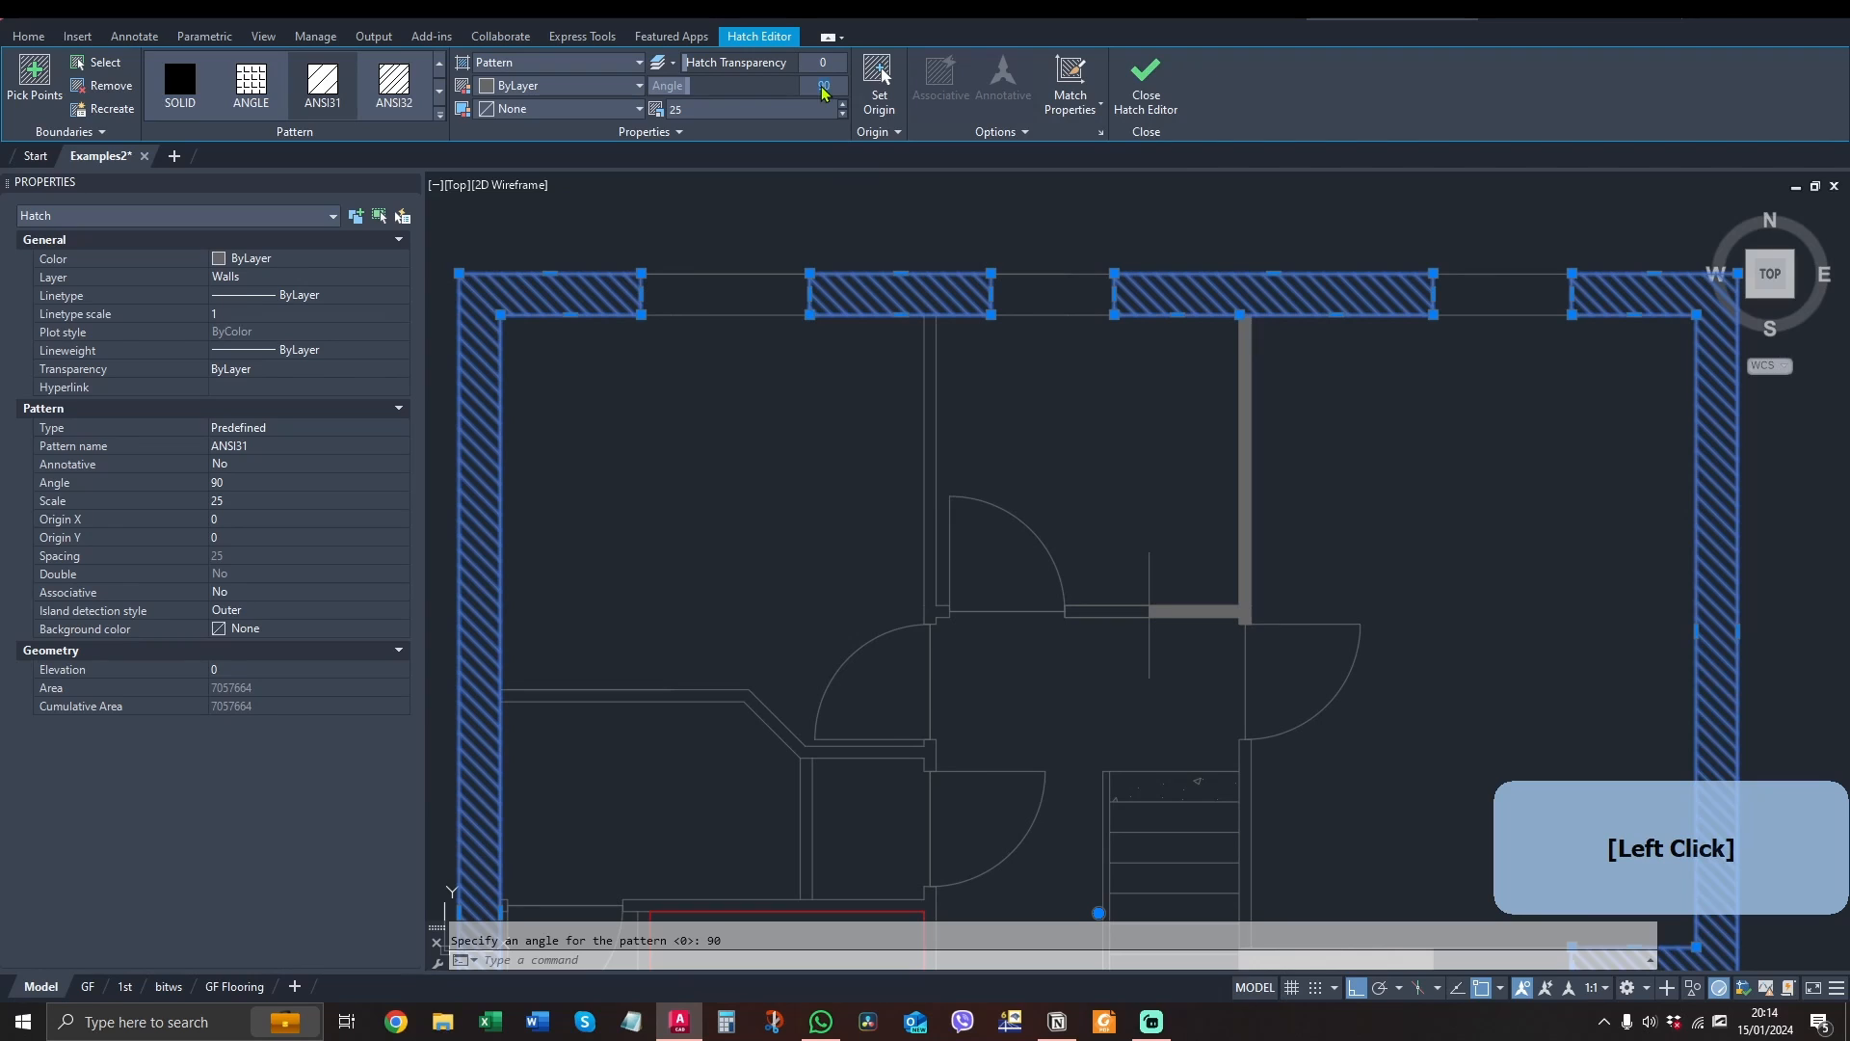
pyautogui.write('45')
pyautogui.press('Return')
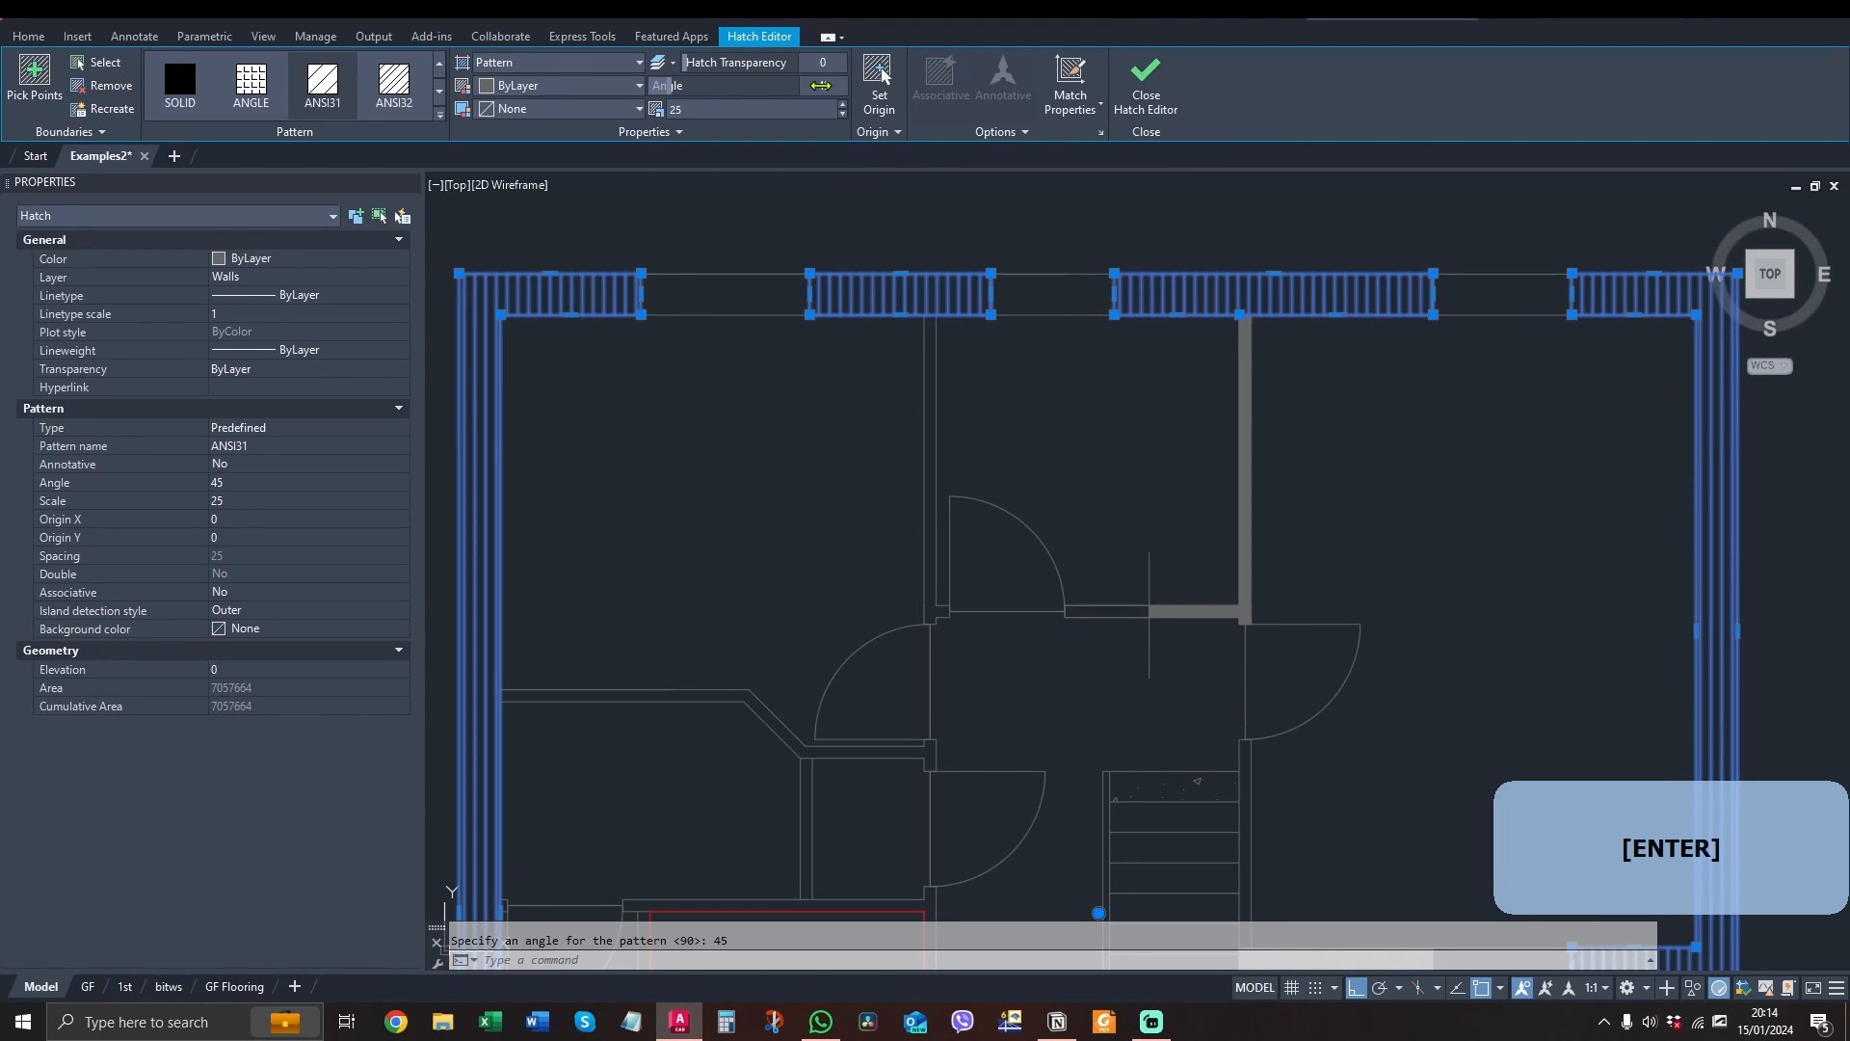
pyautogui.scroll(-2, 1312, 342)
pyautogui.scroll(2, 1383, 406)
pyautogui.moveTo(1354, 388); pyautogui.dragTo(1349, 478, button='middle')
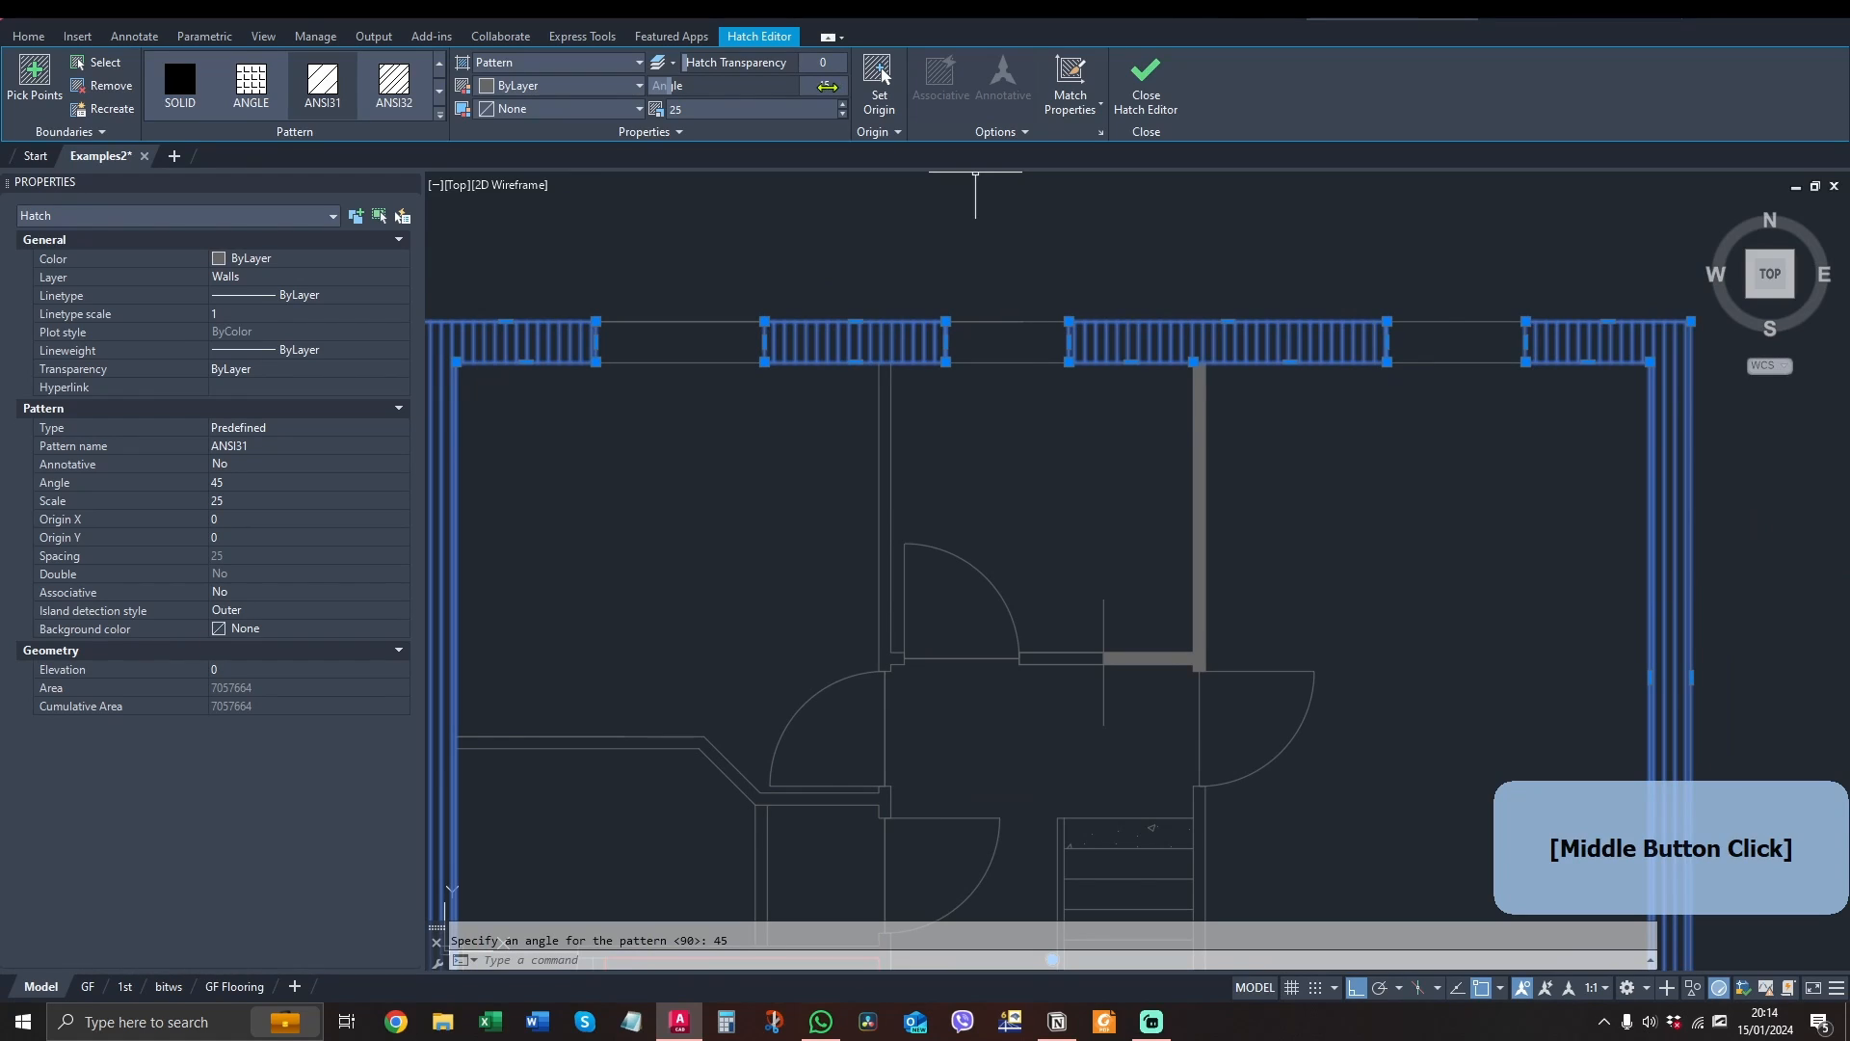
# Change the selected exterior wall hatch pattern to AR-CONC
pyautogui.click(828, 87)
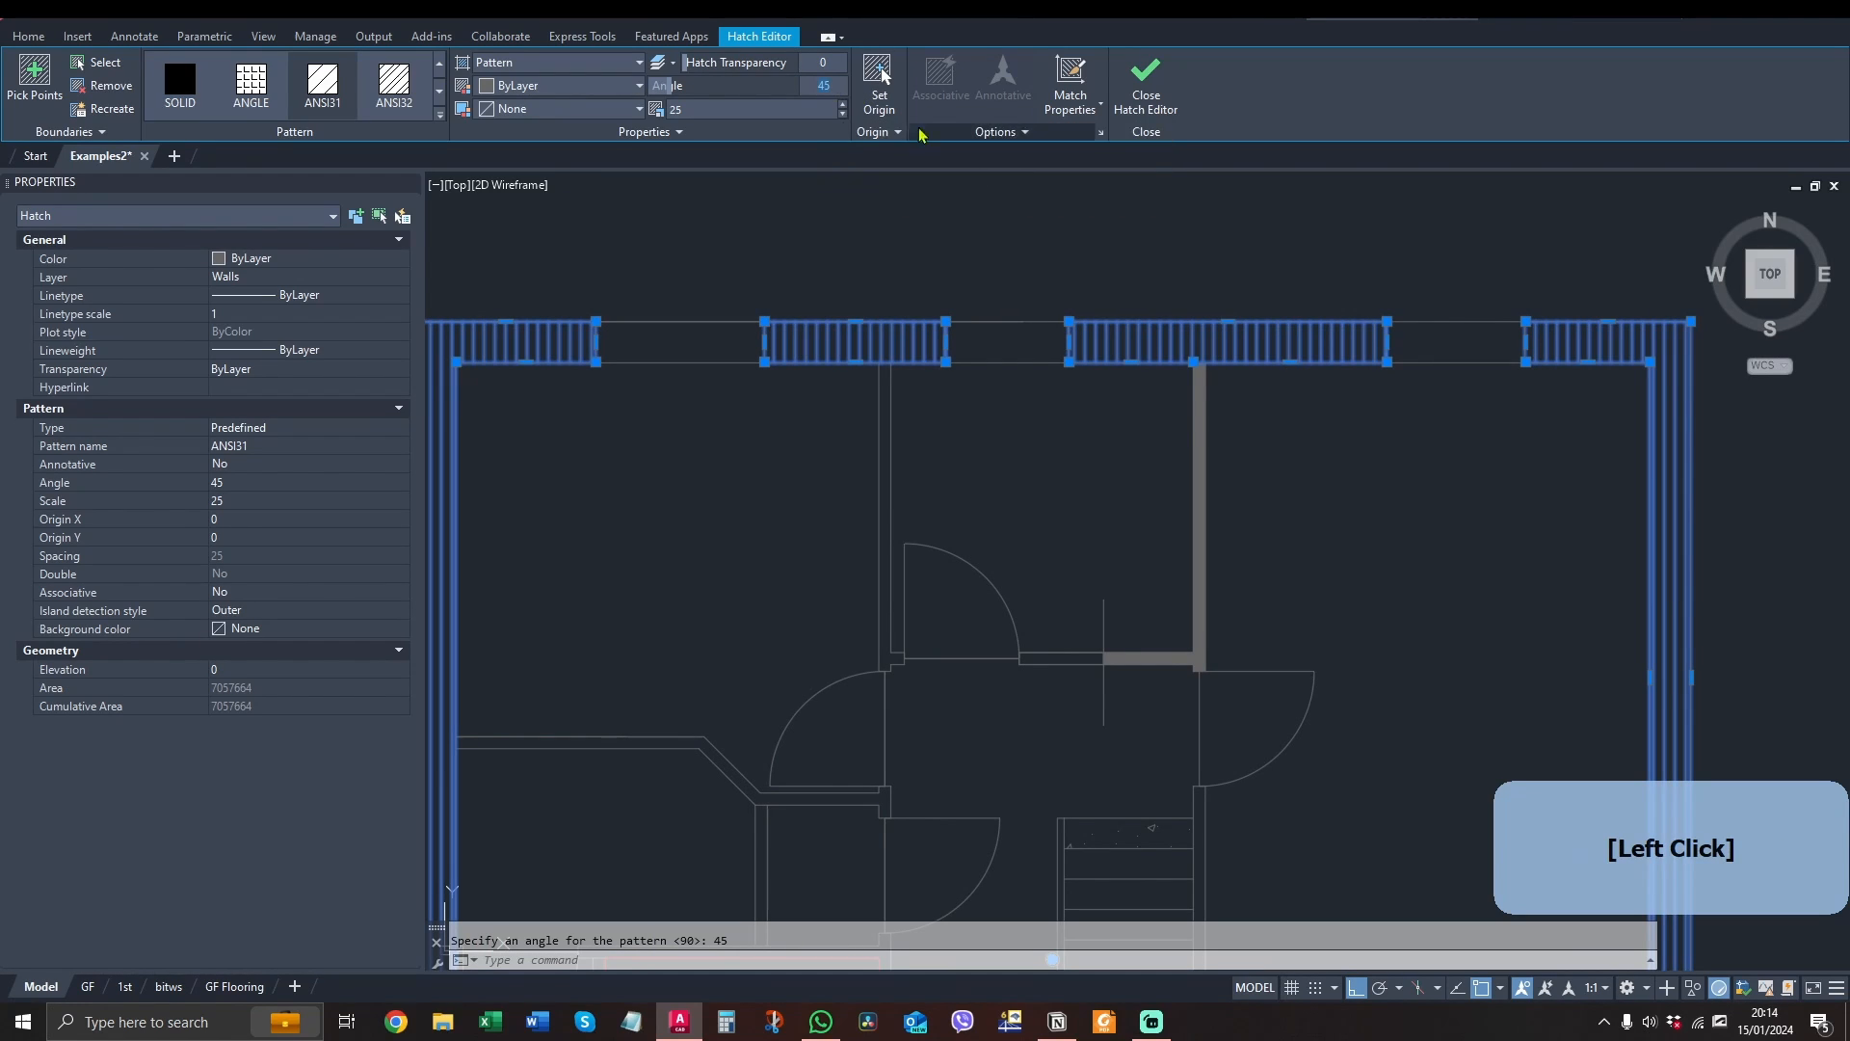
pyautogui.click(439, 90)
pyautogui.click(394, 82)
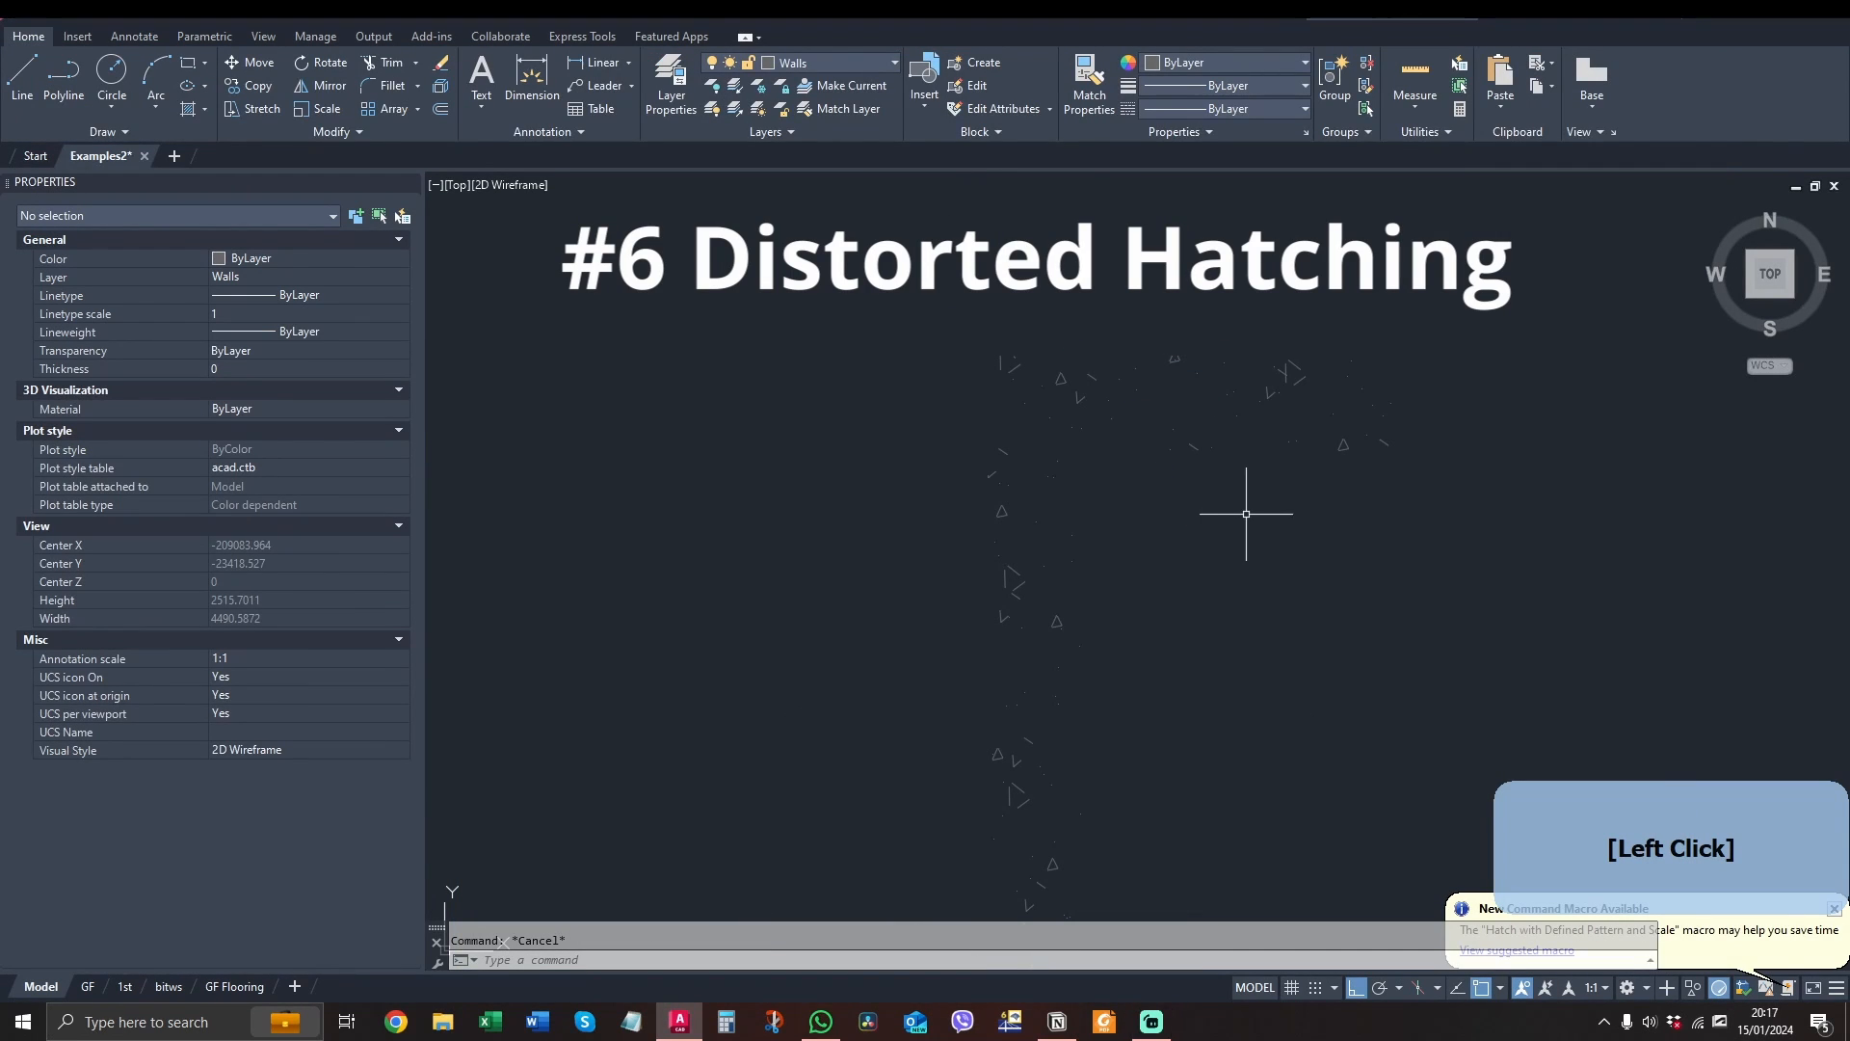
# Try the AR-B88 and AR-BRSTD patterns on the L-shaped AR-CONC hatch and cancel the edit
pyautogui.click(1422, 287)
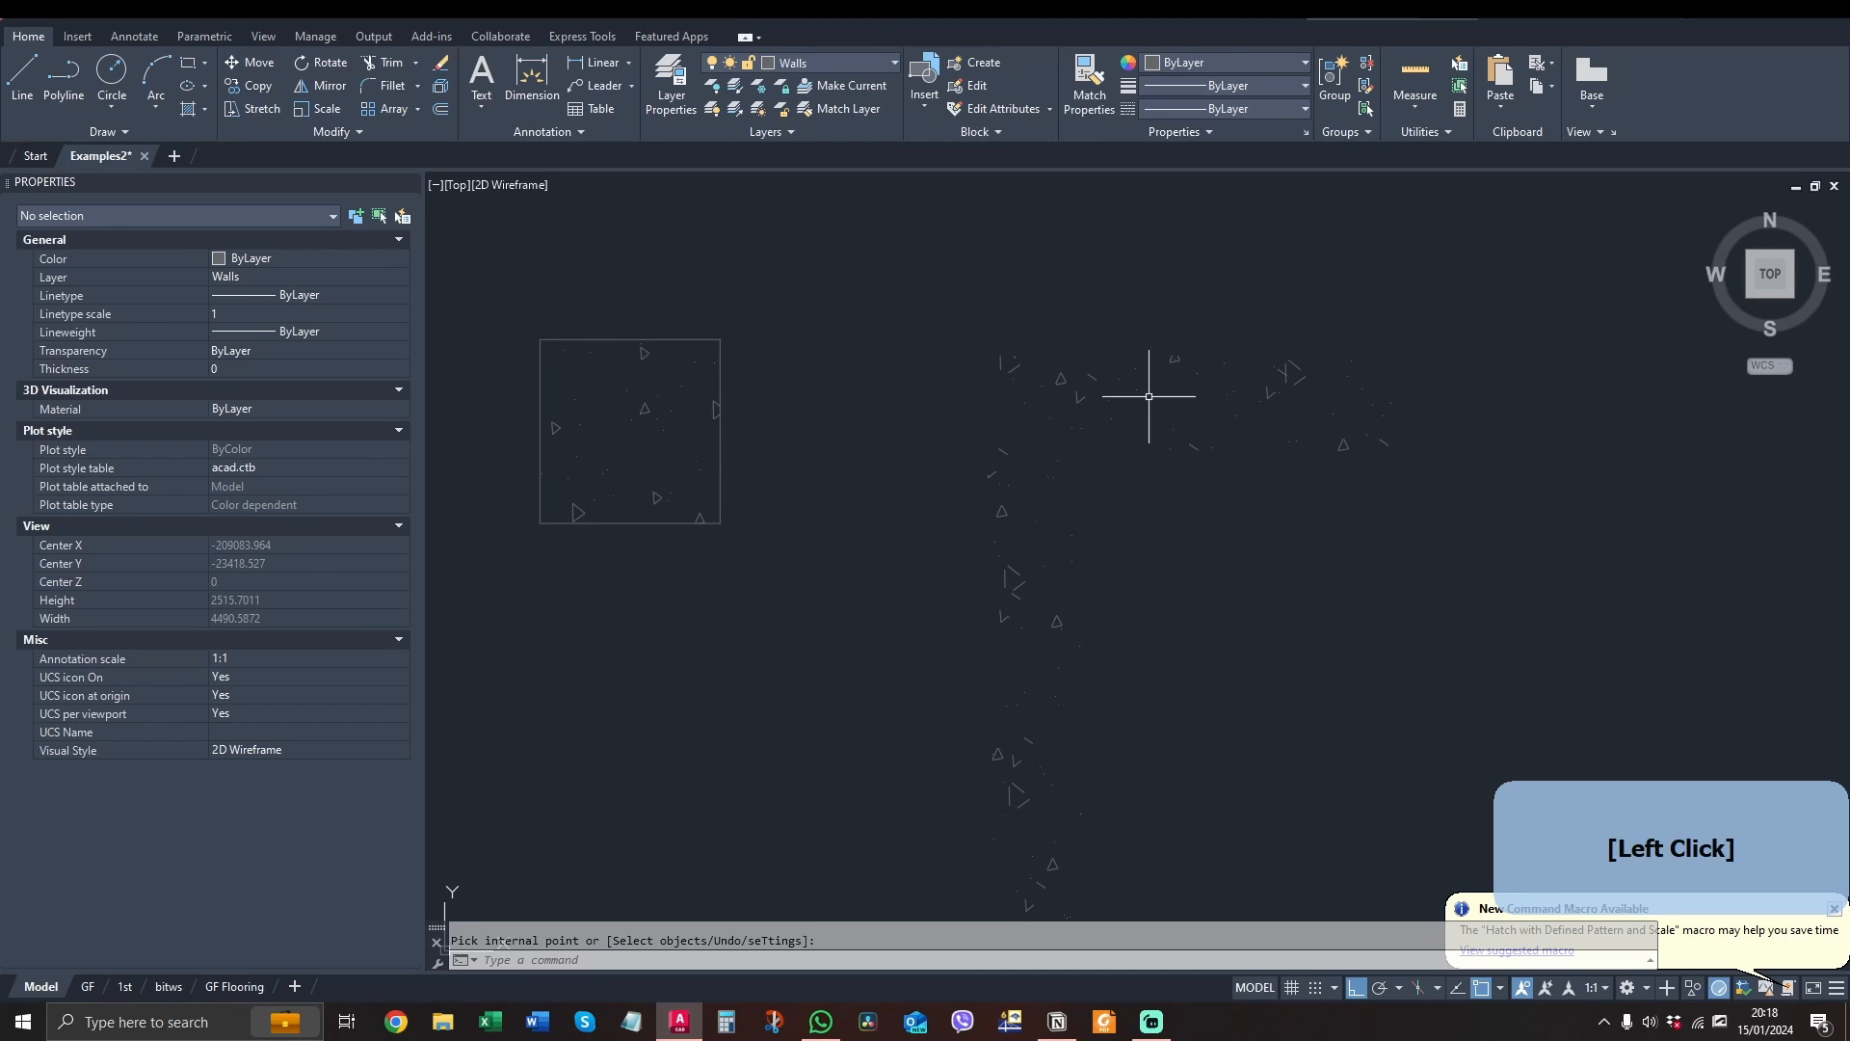
pyautogui.click(1062, 379)
pyautogui.click(210, 95)
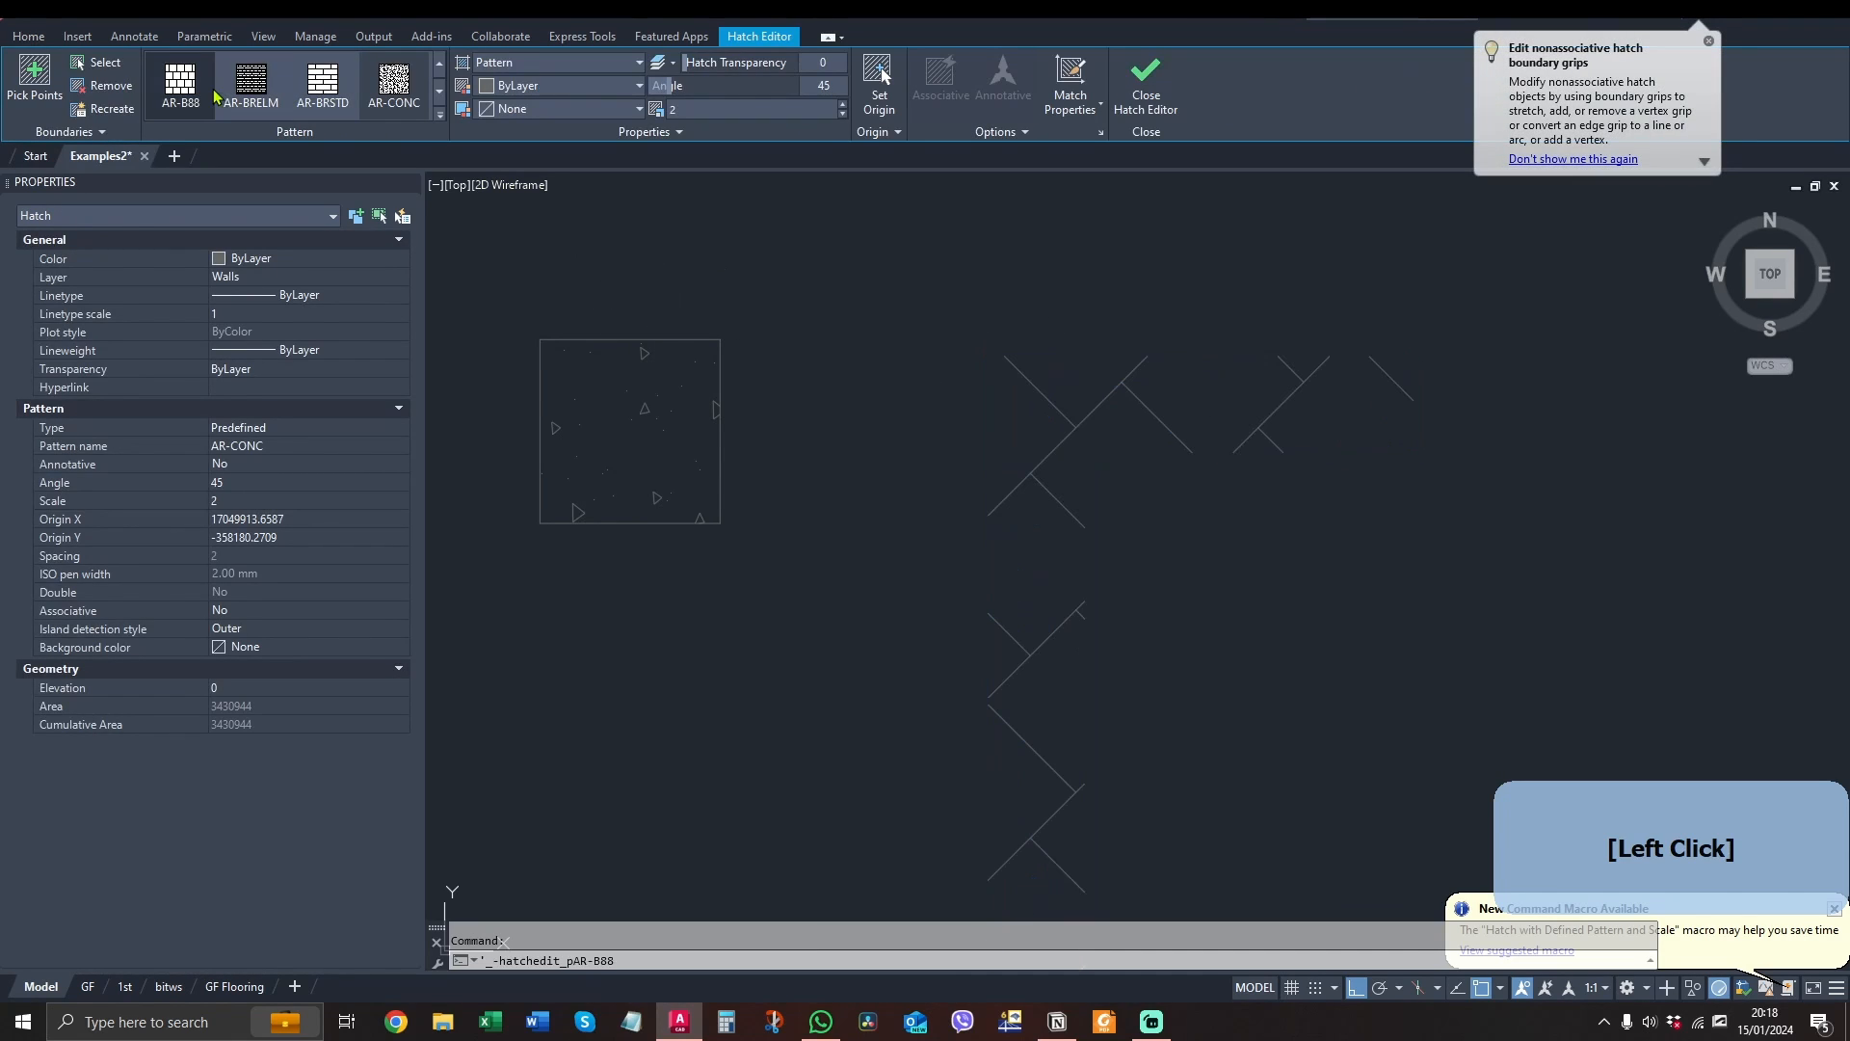
pyautogui.click(311, 89)
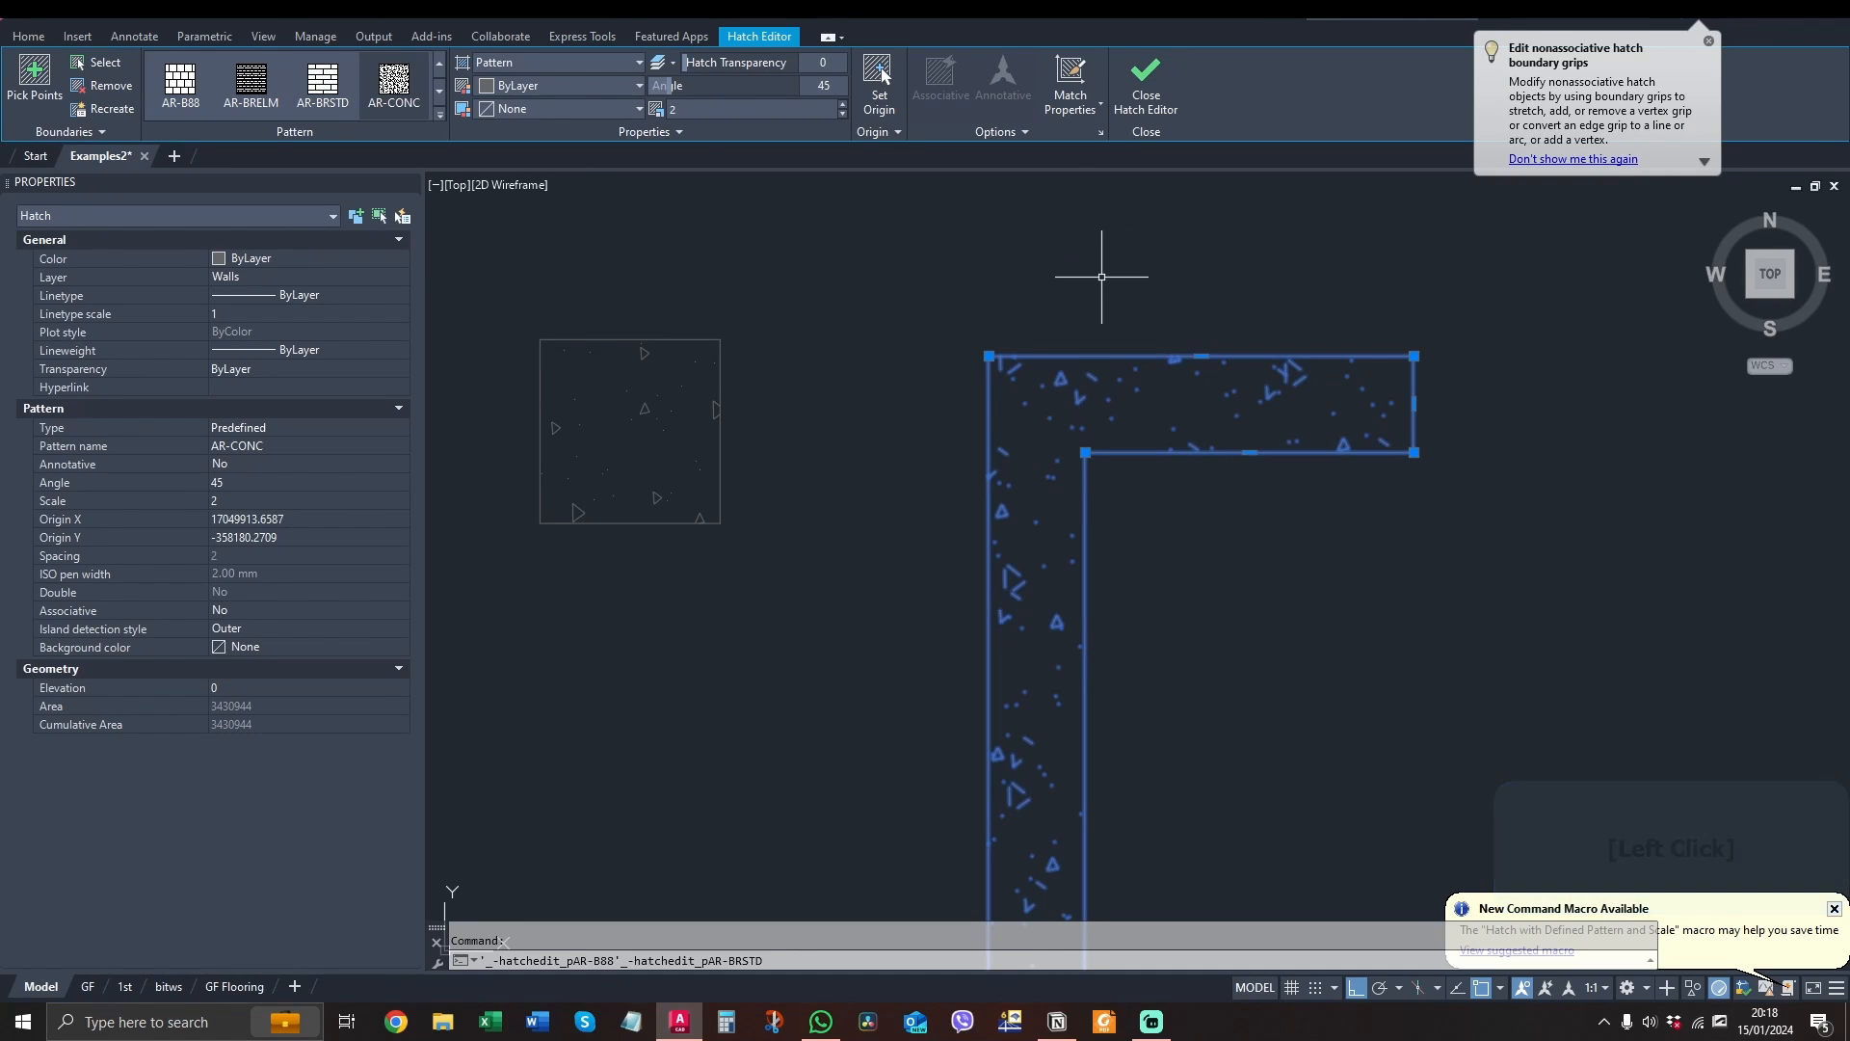
pyautogui.press('Escape')
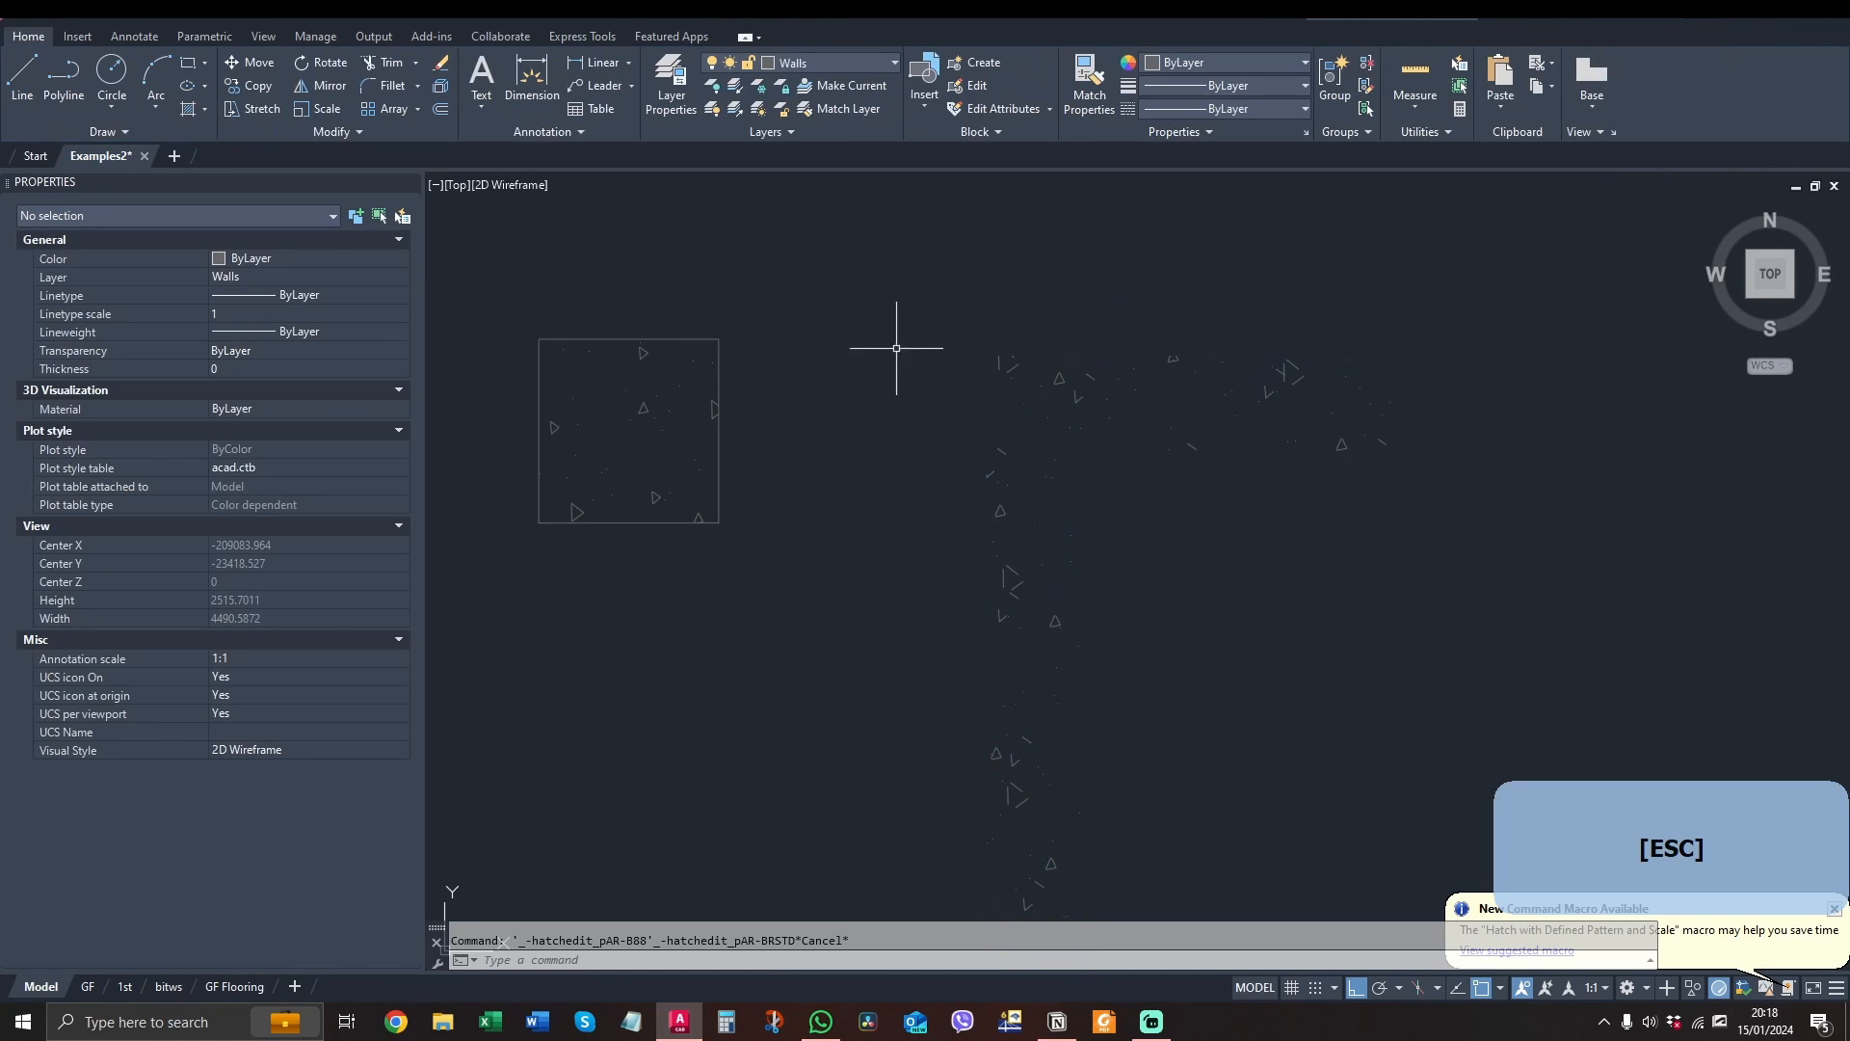
# Set a new hatch origin inside the upper corner of the L-shaped AR-CONC hatch and undo the change
pyautogui.click(1176, 311)
pyautogui.click(963, 524)
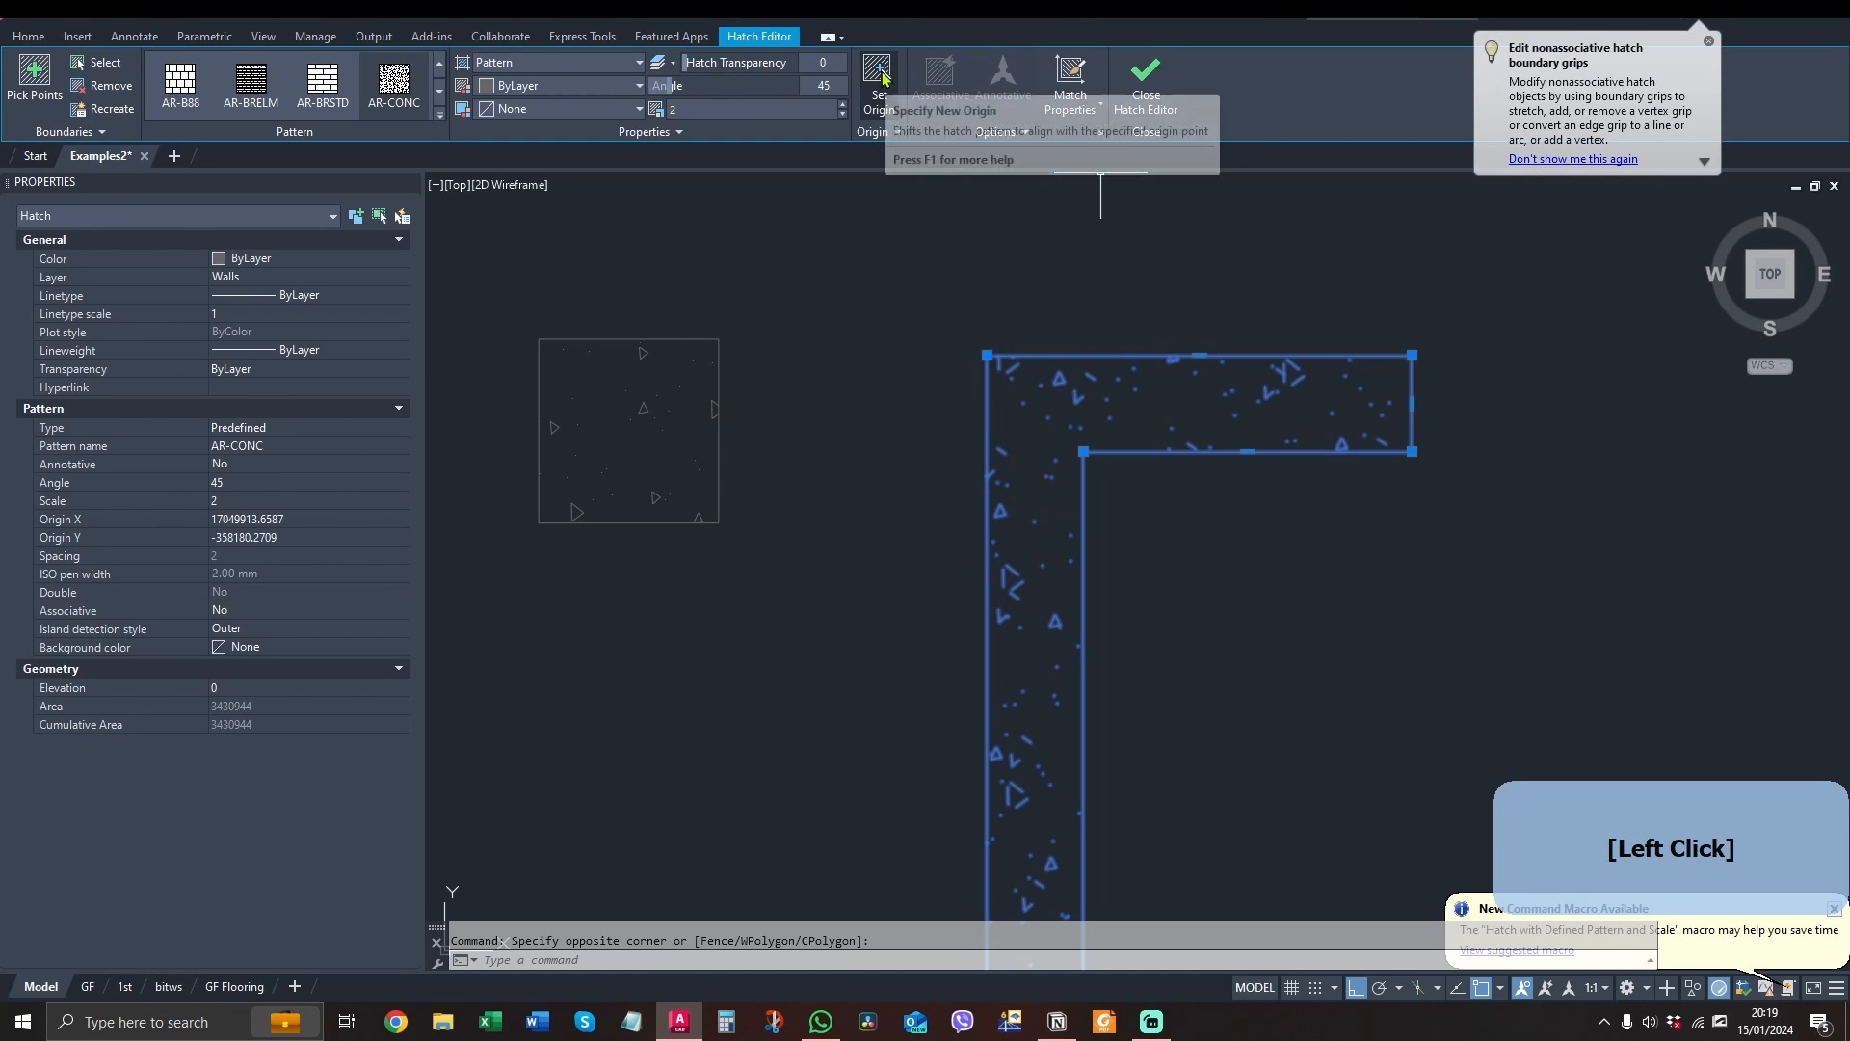
pyautogui.click(879, 77)
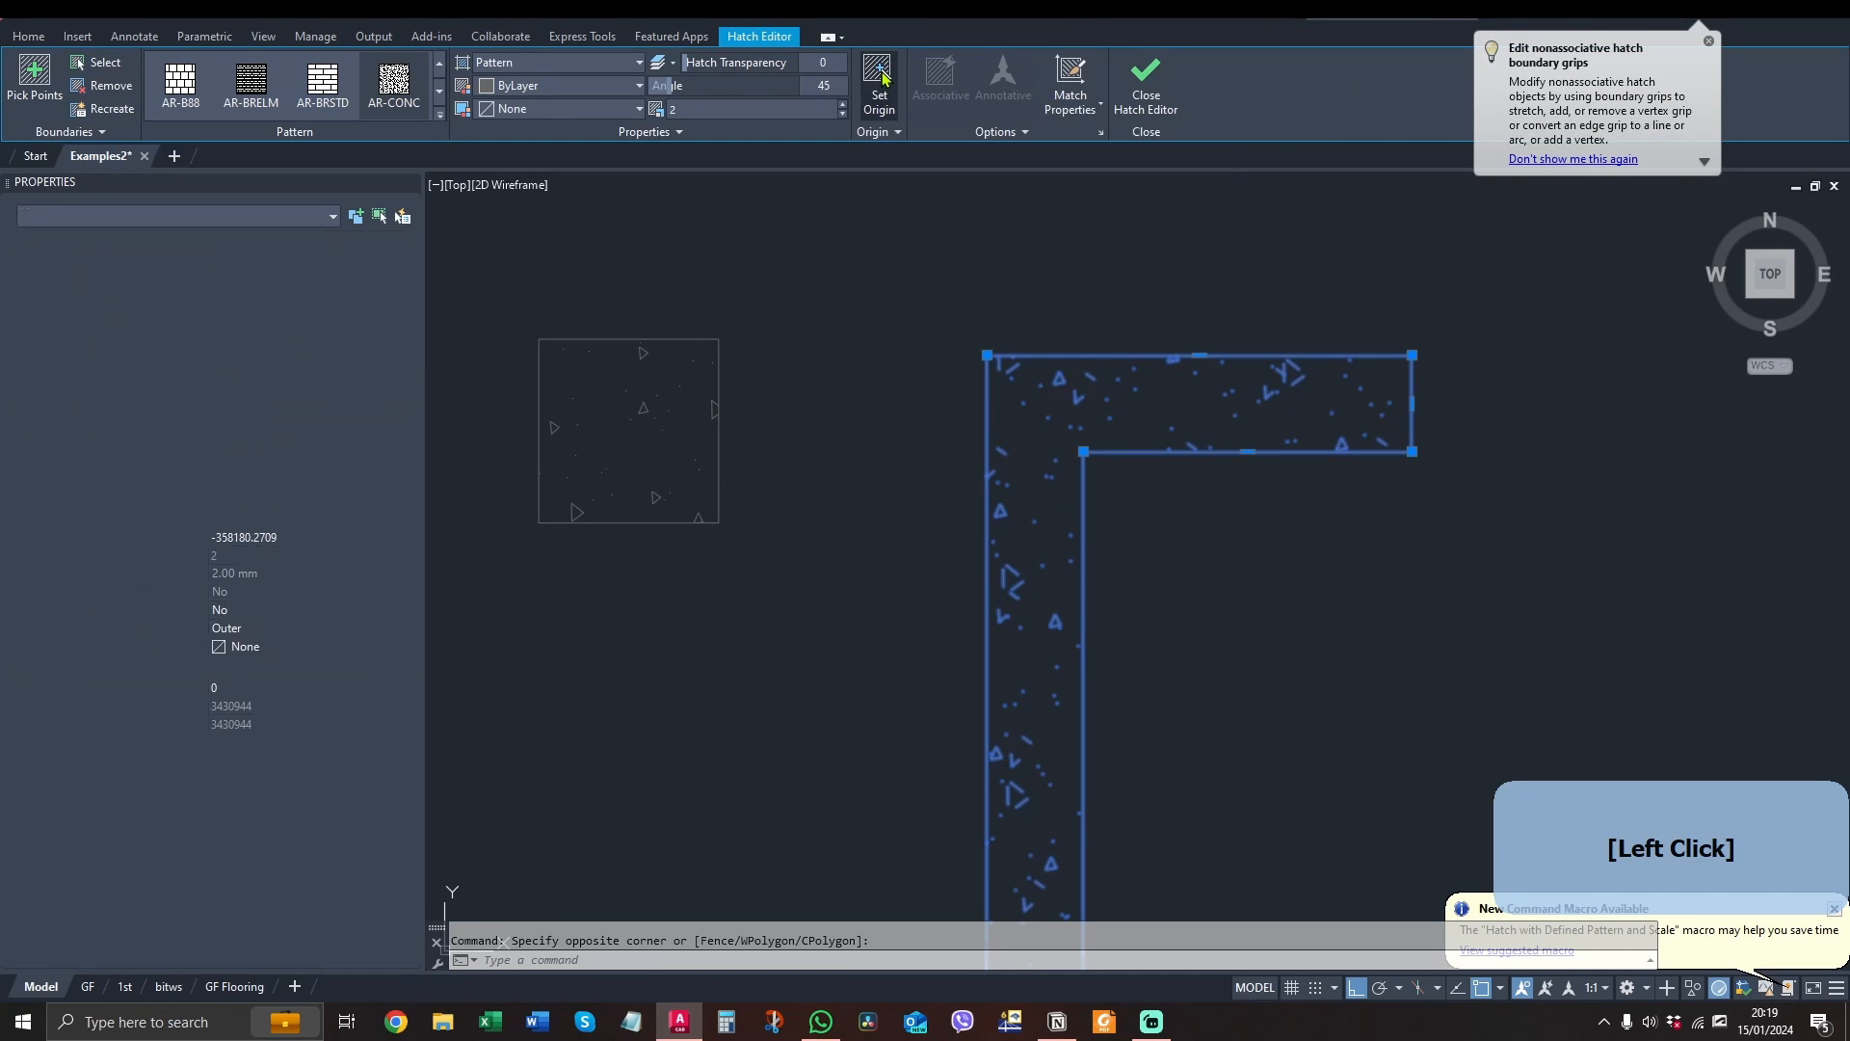
pyautogui.click(1029, 402)
pyautogui.press('Escape')
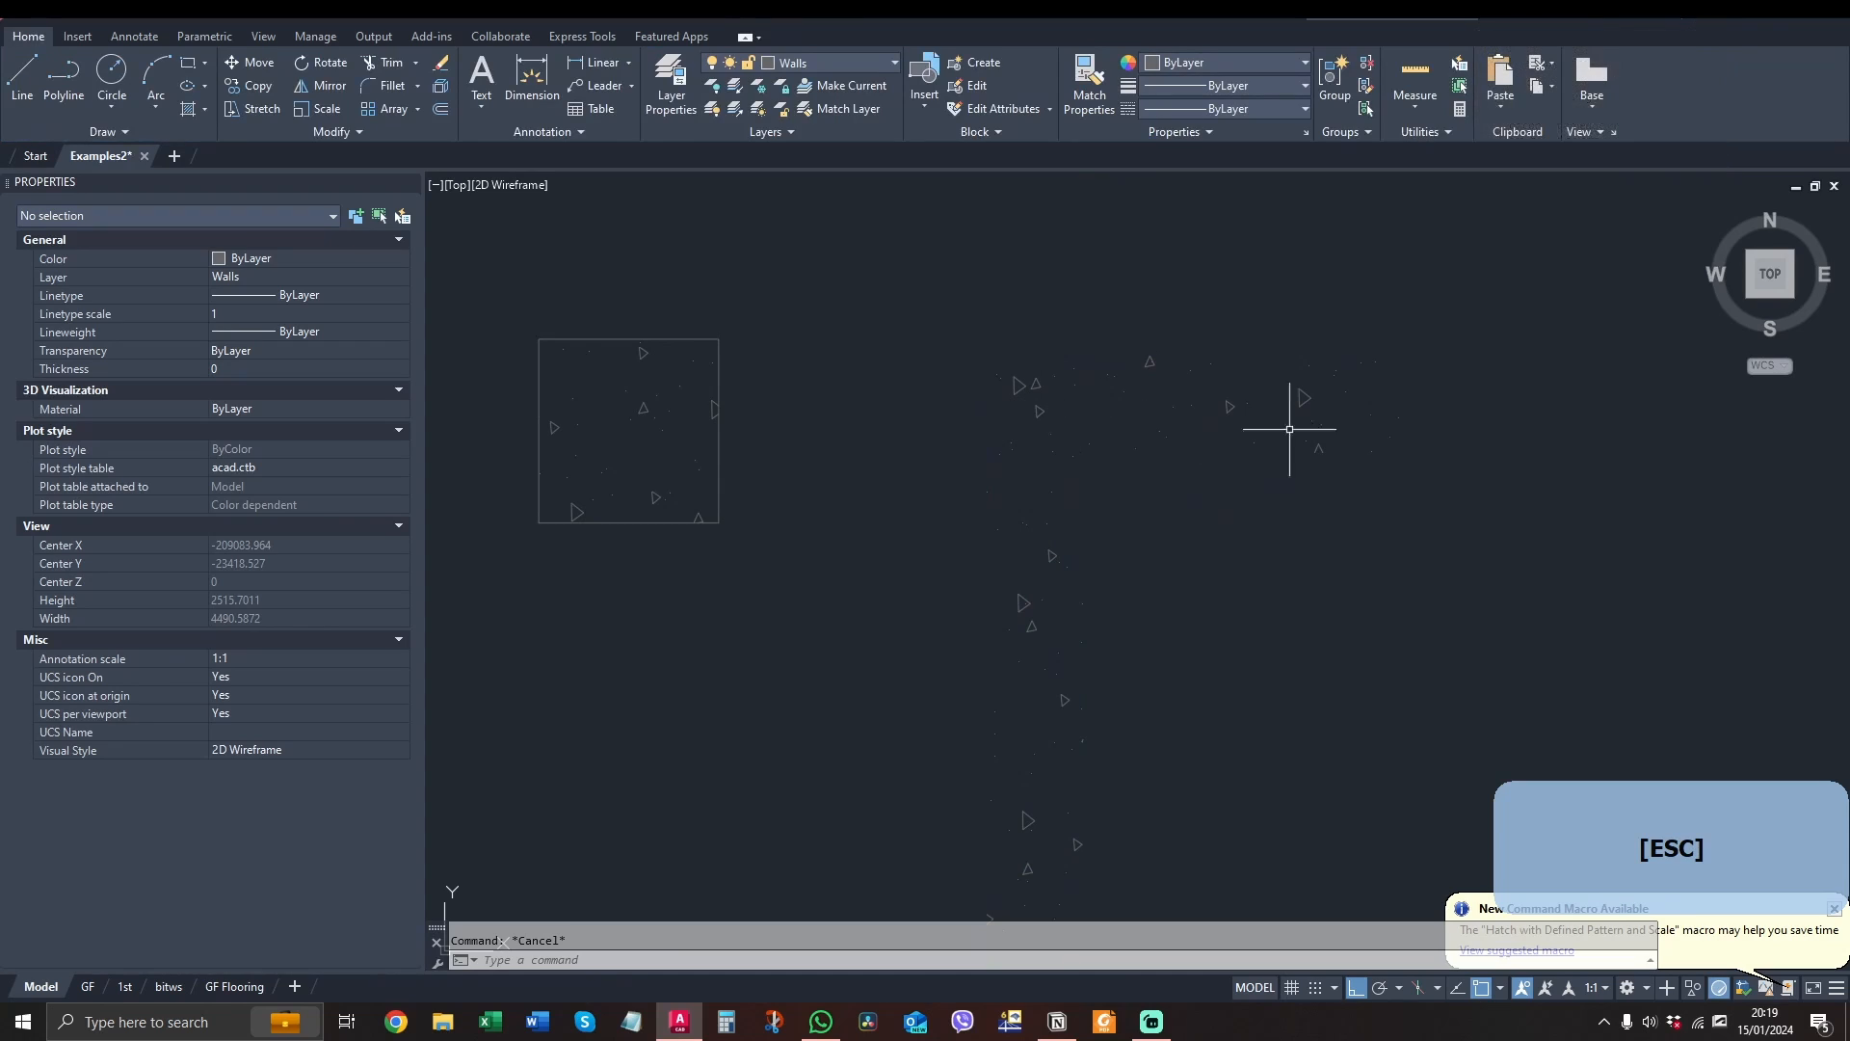
pyautogui.press('space')
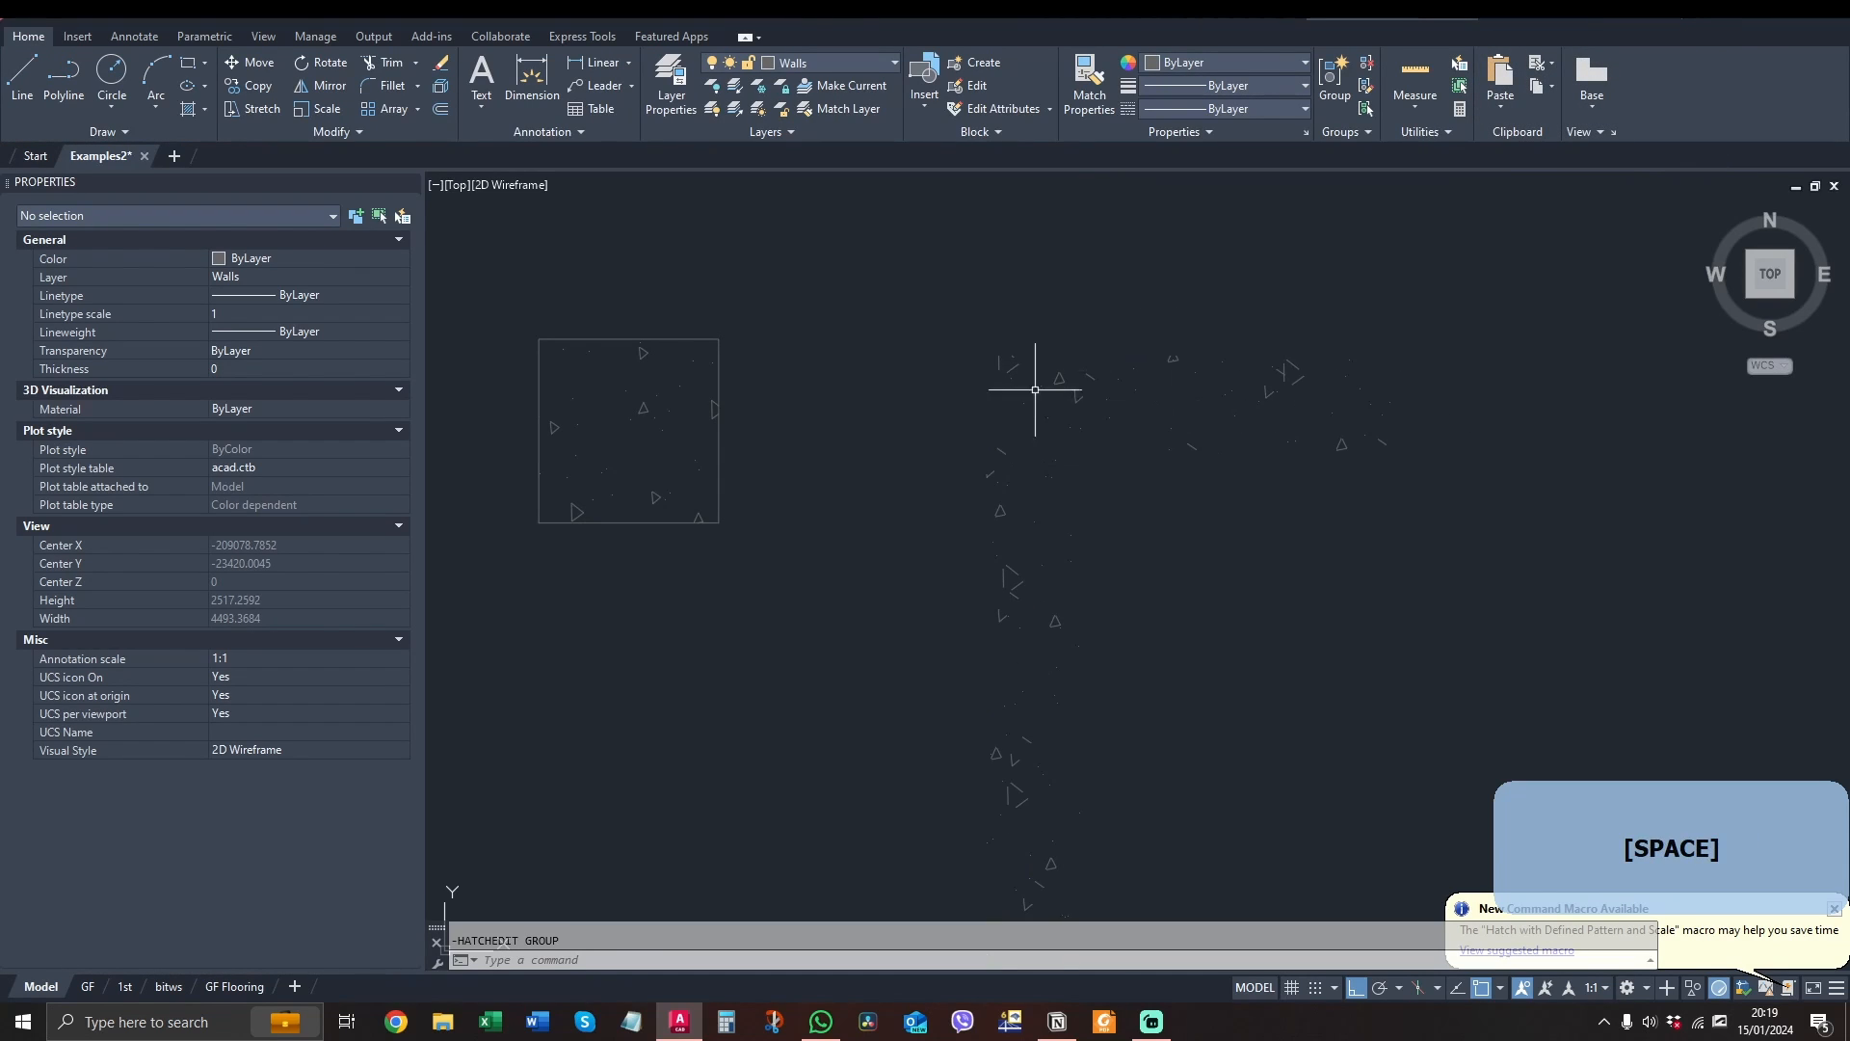
# Examine where the L-shaped concrete hatch lies relative to the floor plans and the drawing's origin
pyautogui.scroll(-10, 1031, 414)
pyautogui.scroll(6, 1019, 419)
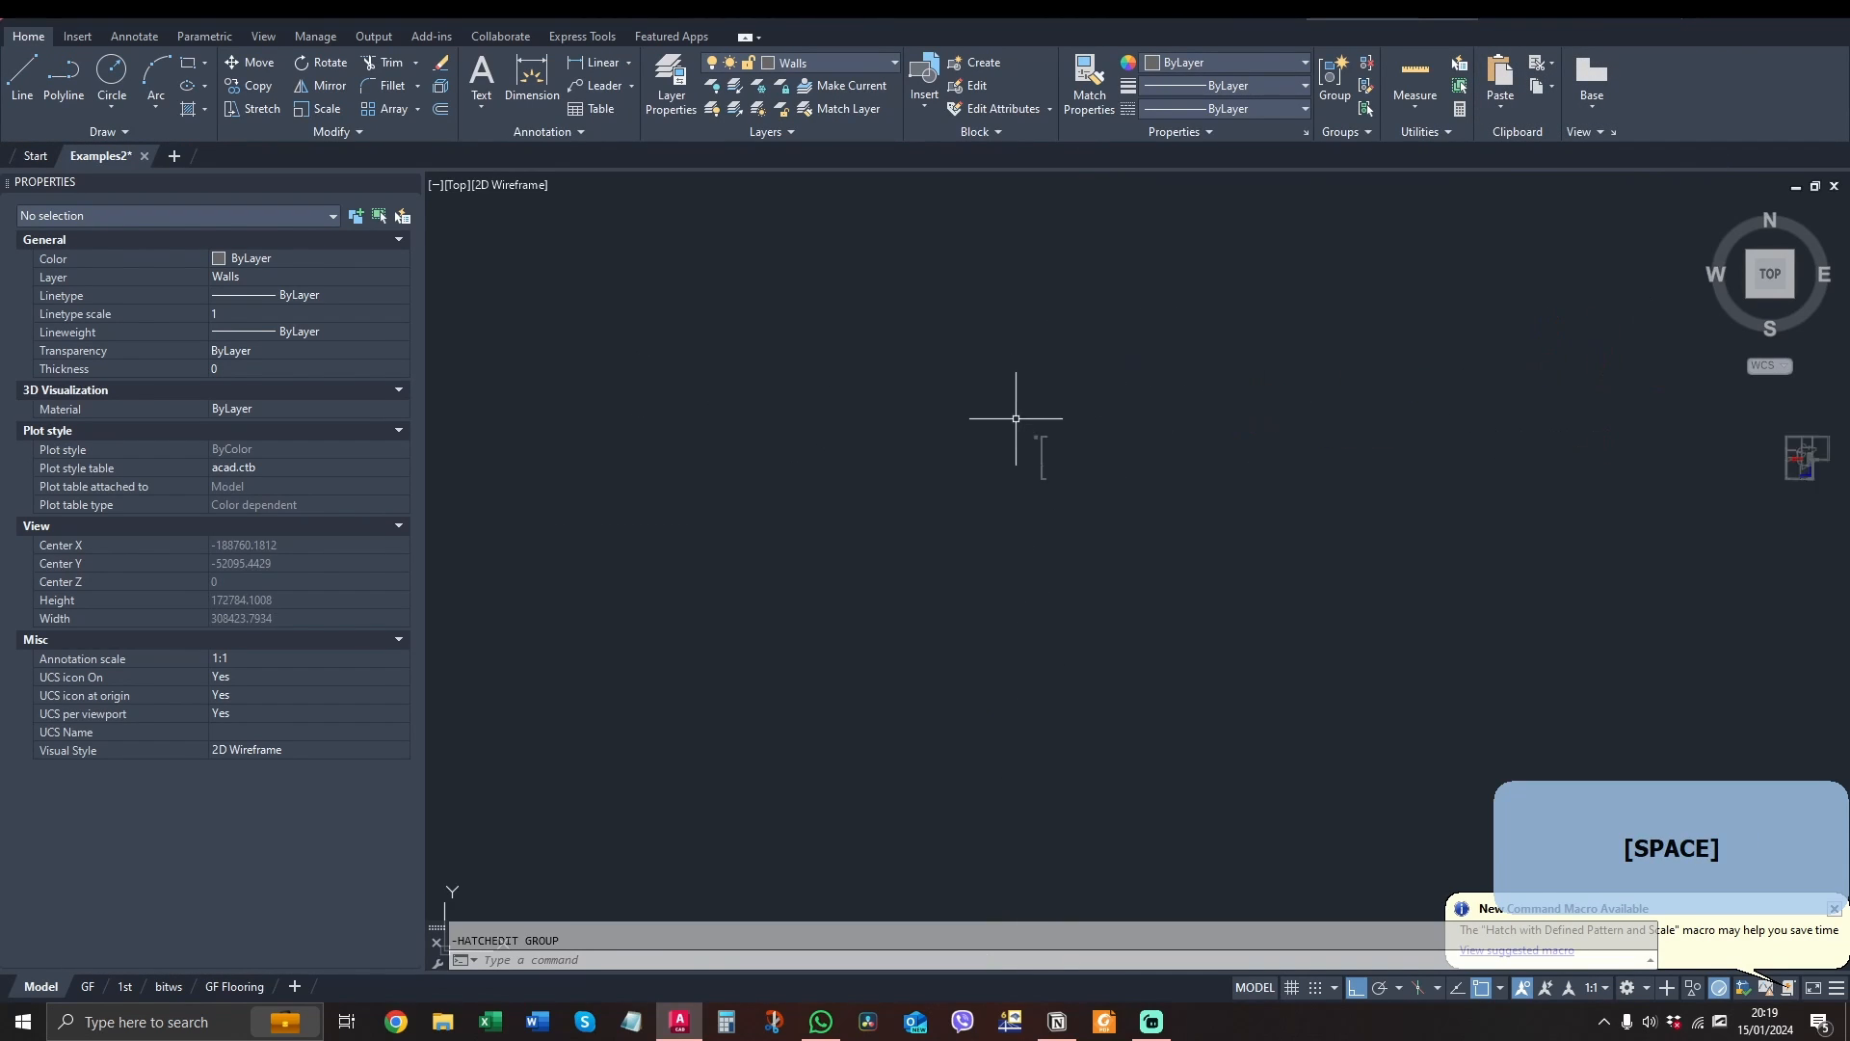
pyautogui.scroll(-5, 1369, 473)
pyautogui.scroll(10, 1637, 489)
pyautogui.moveTo(1142, 435); pyautogui.dragTo(1174, 437, button='middle')
pyautogui.scroll(3, 946, 412)
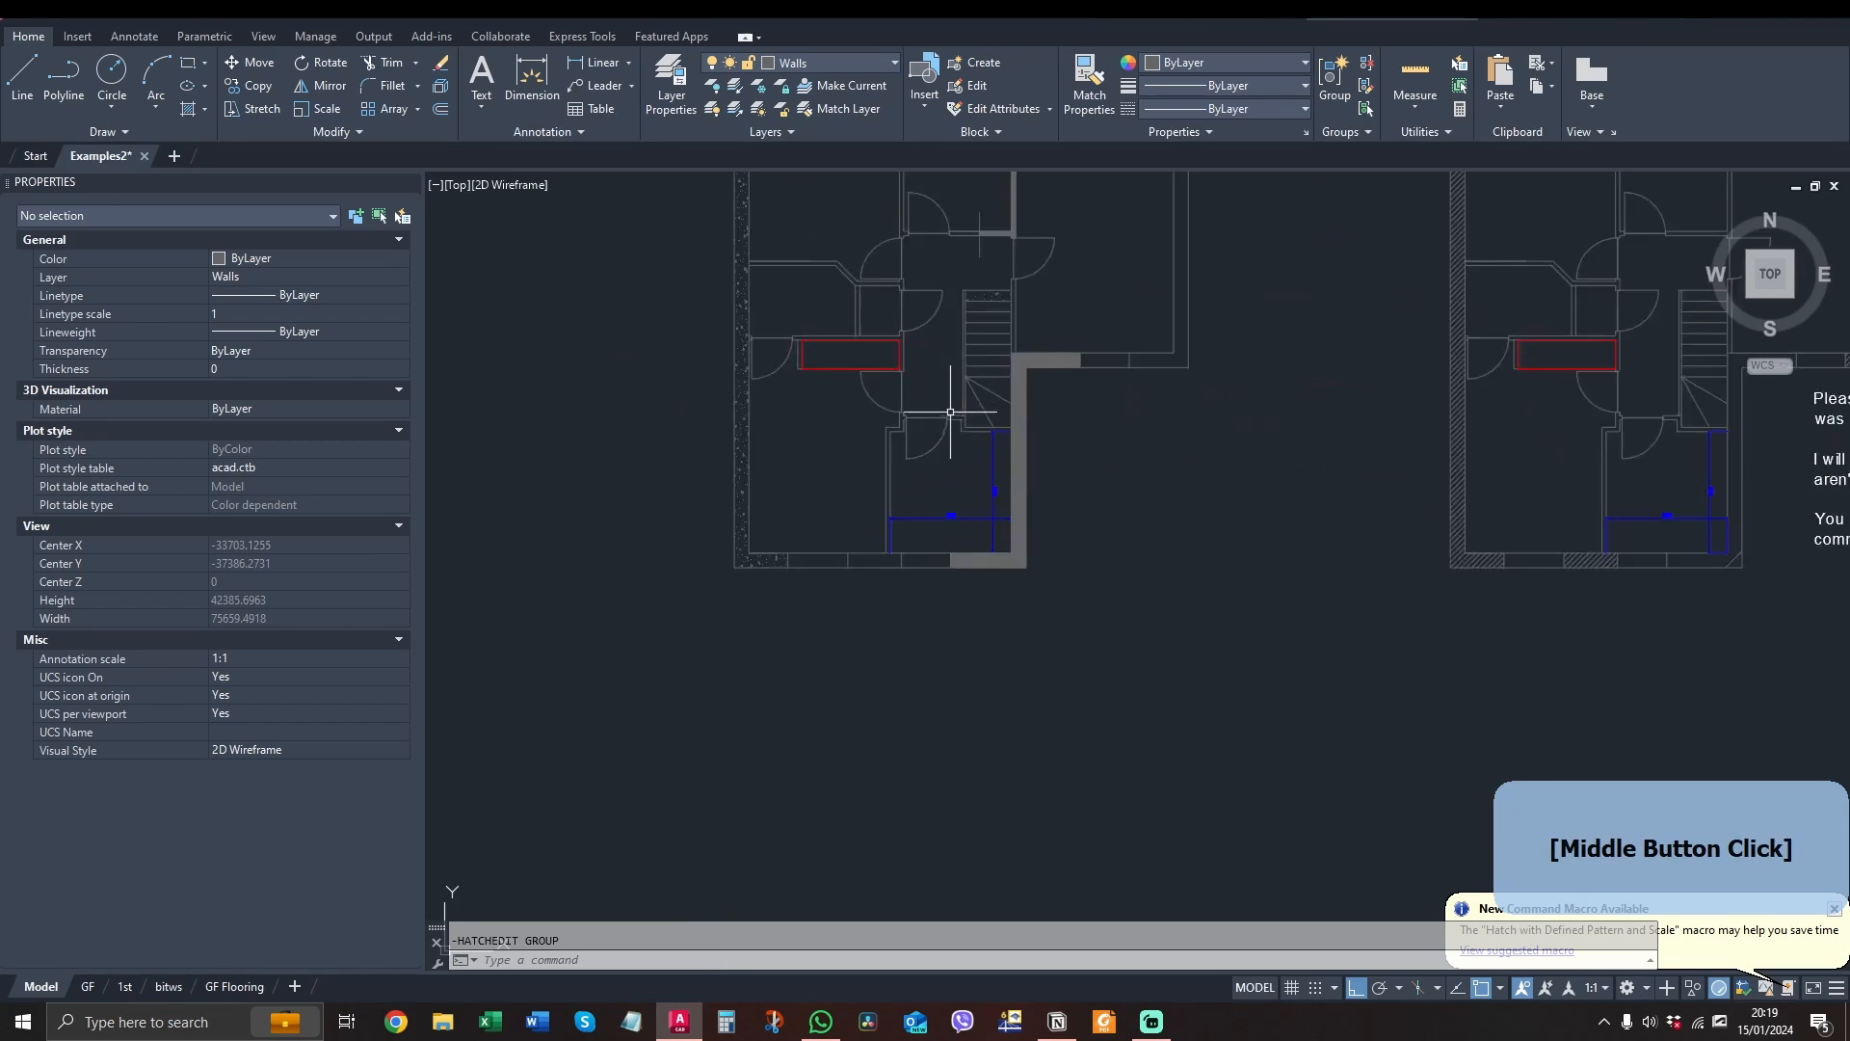
pyautogui.scroll(-2, 946, 412)
pyautogui.scroll(-8, 1160, 422)
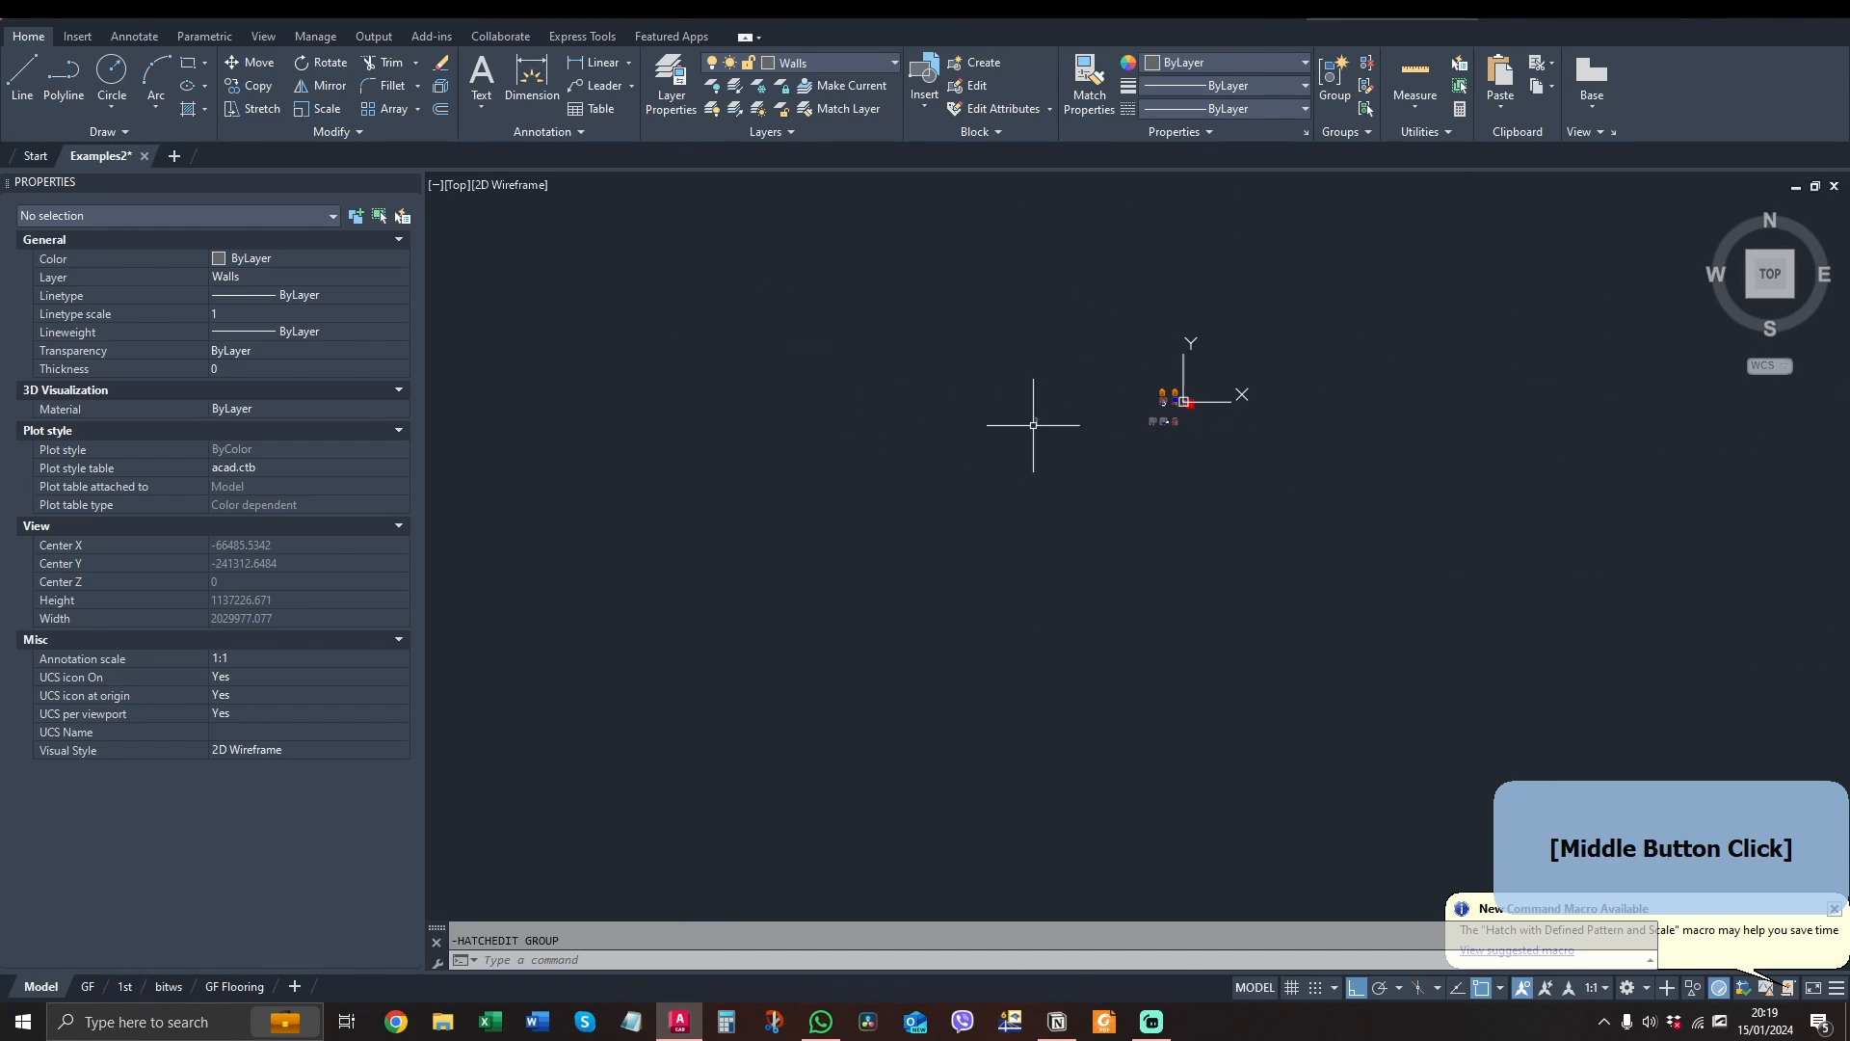
pyautogui.moveTo(1058, 420); pyautogui.dragTo(1000, 439, button='middle')
pyautogui.scroll(2, 983, 439)
pyautogui.scroll(-2, 937, 439)
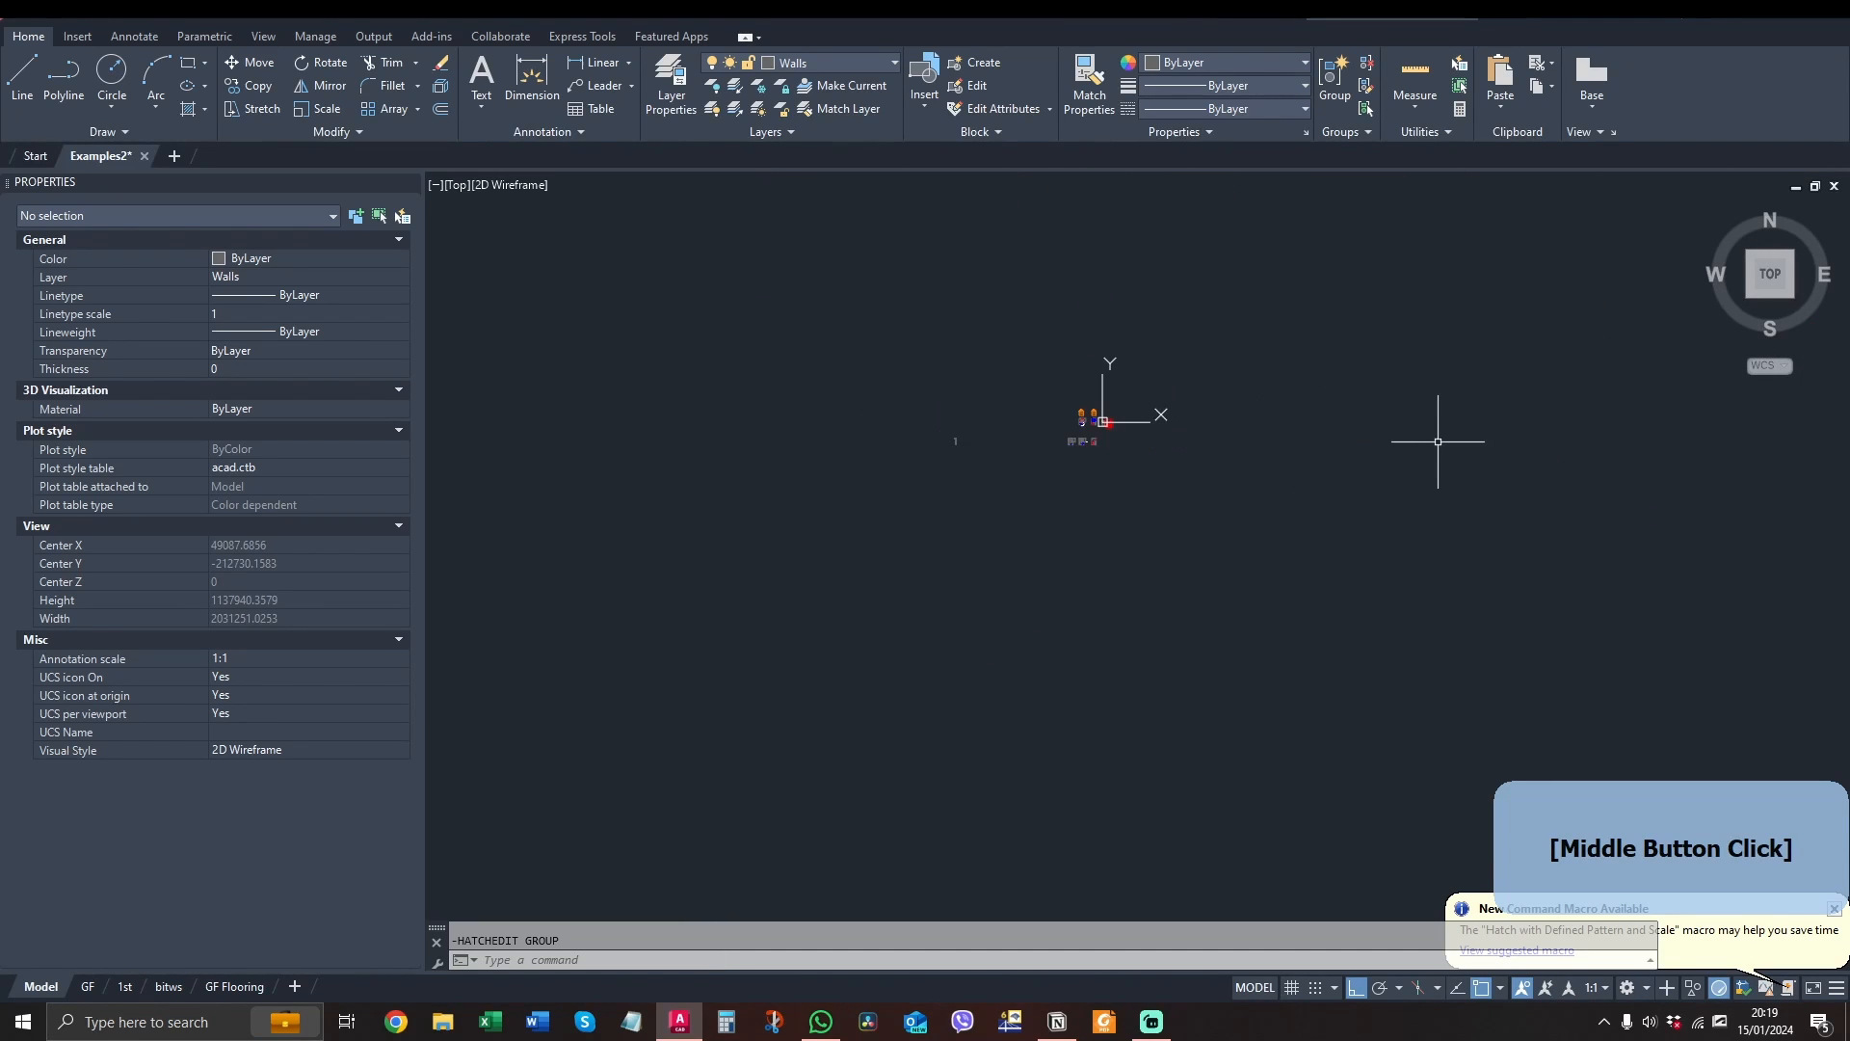
pyautogui.moveTo(1438, 440); pyautogui.dragTo(877, 442, button='middle')
pyautogui.scroll(-2, 1757, 484)
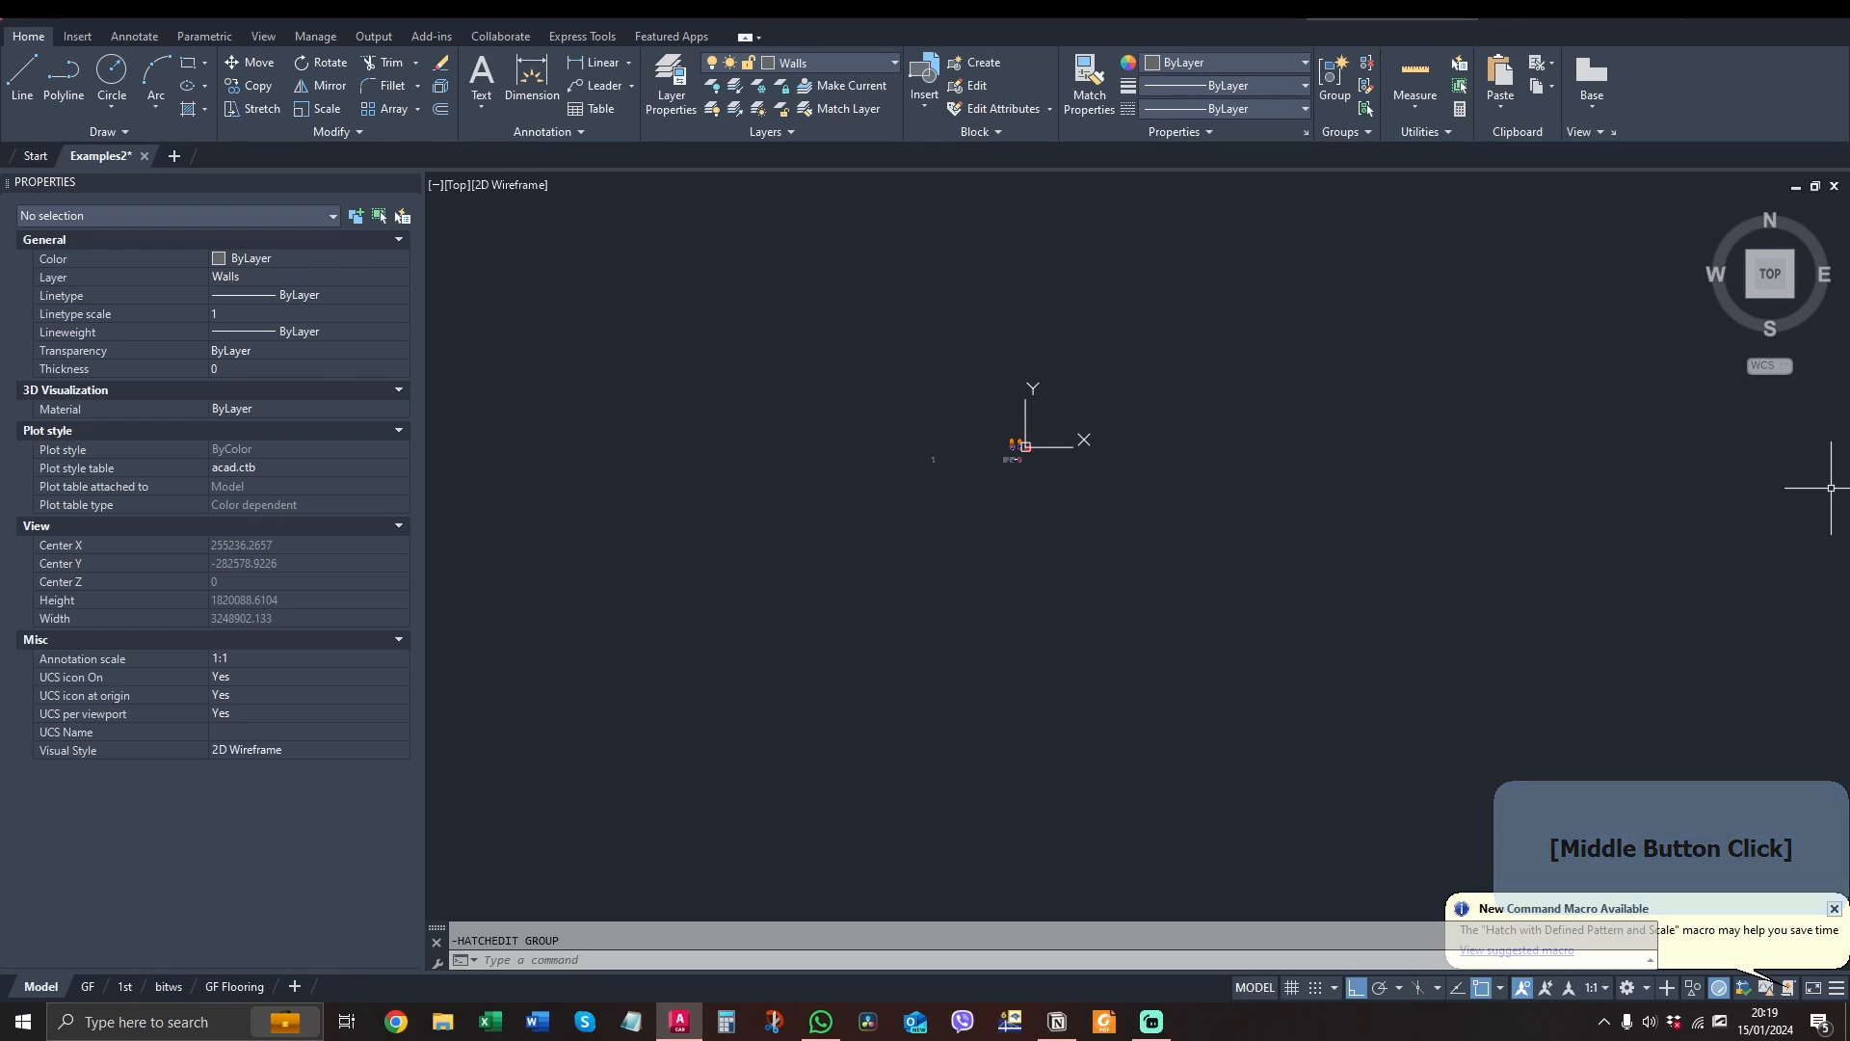
pyautogui.scroll(4, 1007, 456)
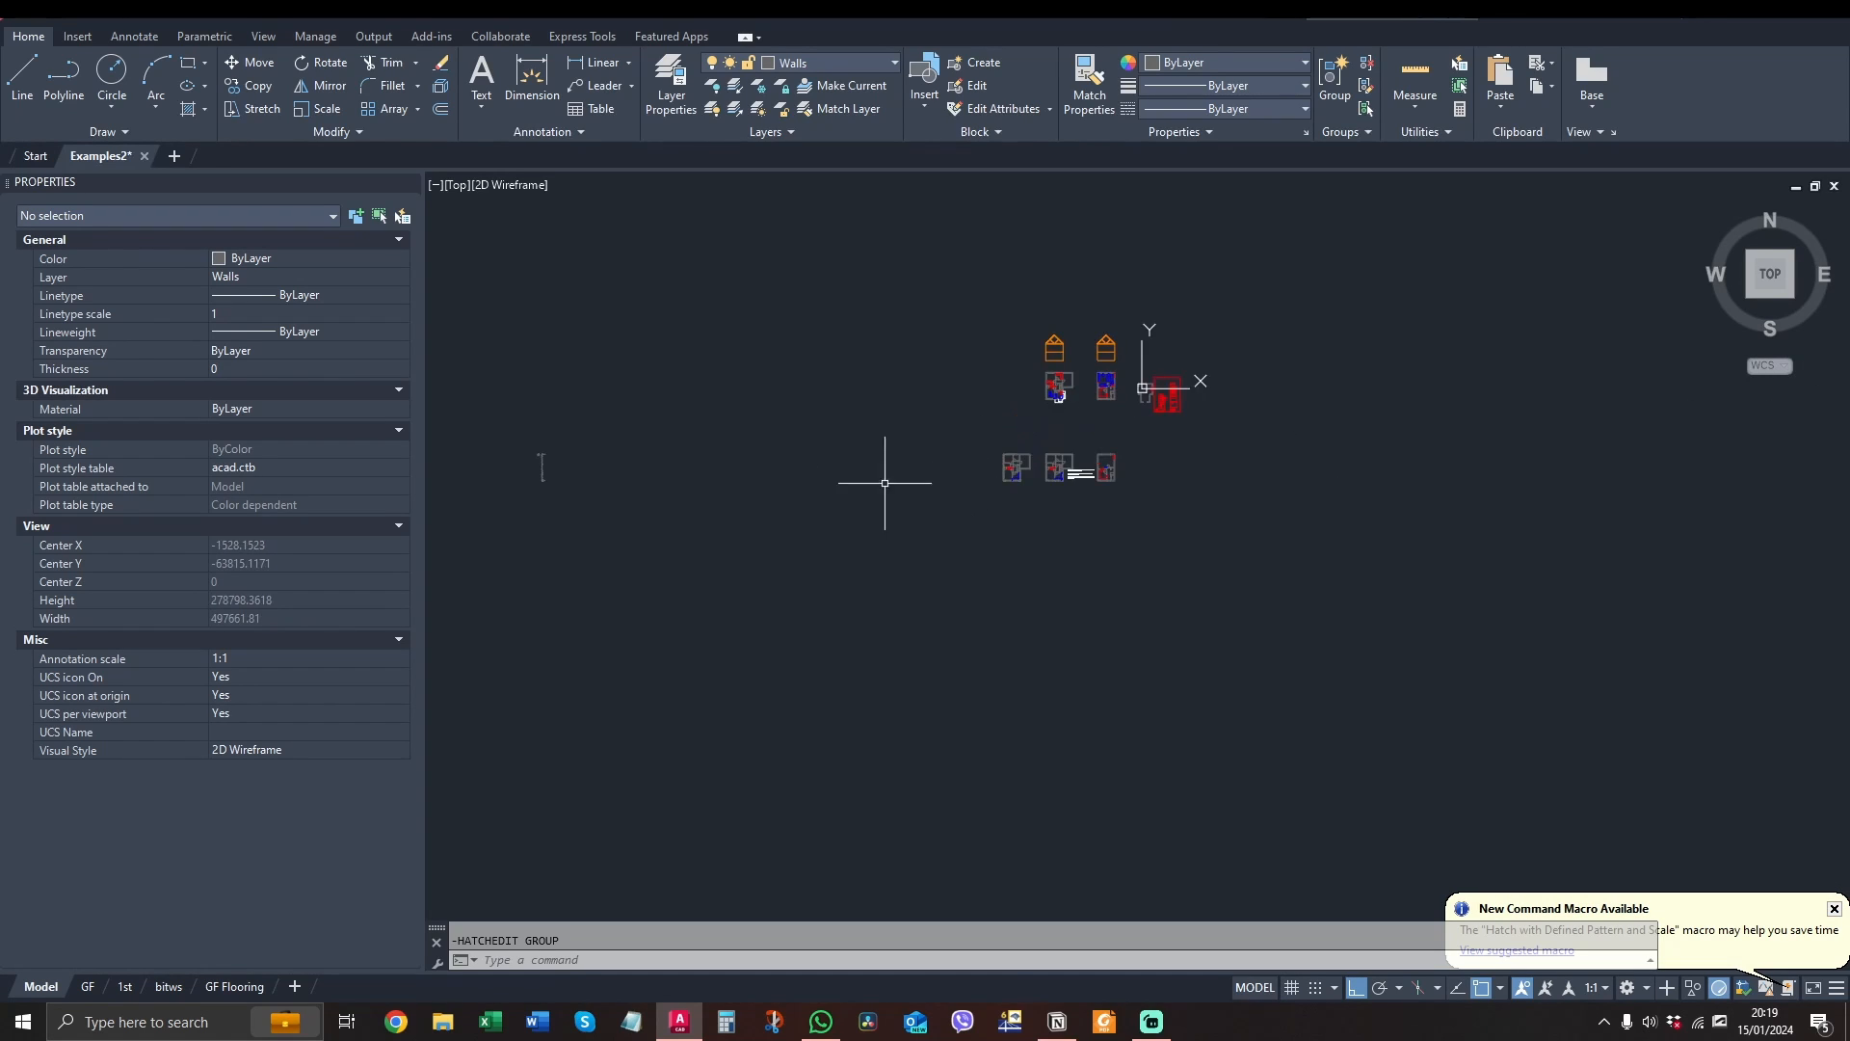
pyautogui.moveTo(586, 470); pyautogui.dragTo(1045, 471, button='middle')
pyautogui.scroll(3, 1019, 467)
pyautogui.scroll(5, 915, 457)
pyautogui.scroll(-2, 1120, 493)
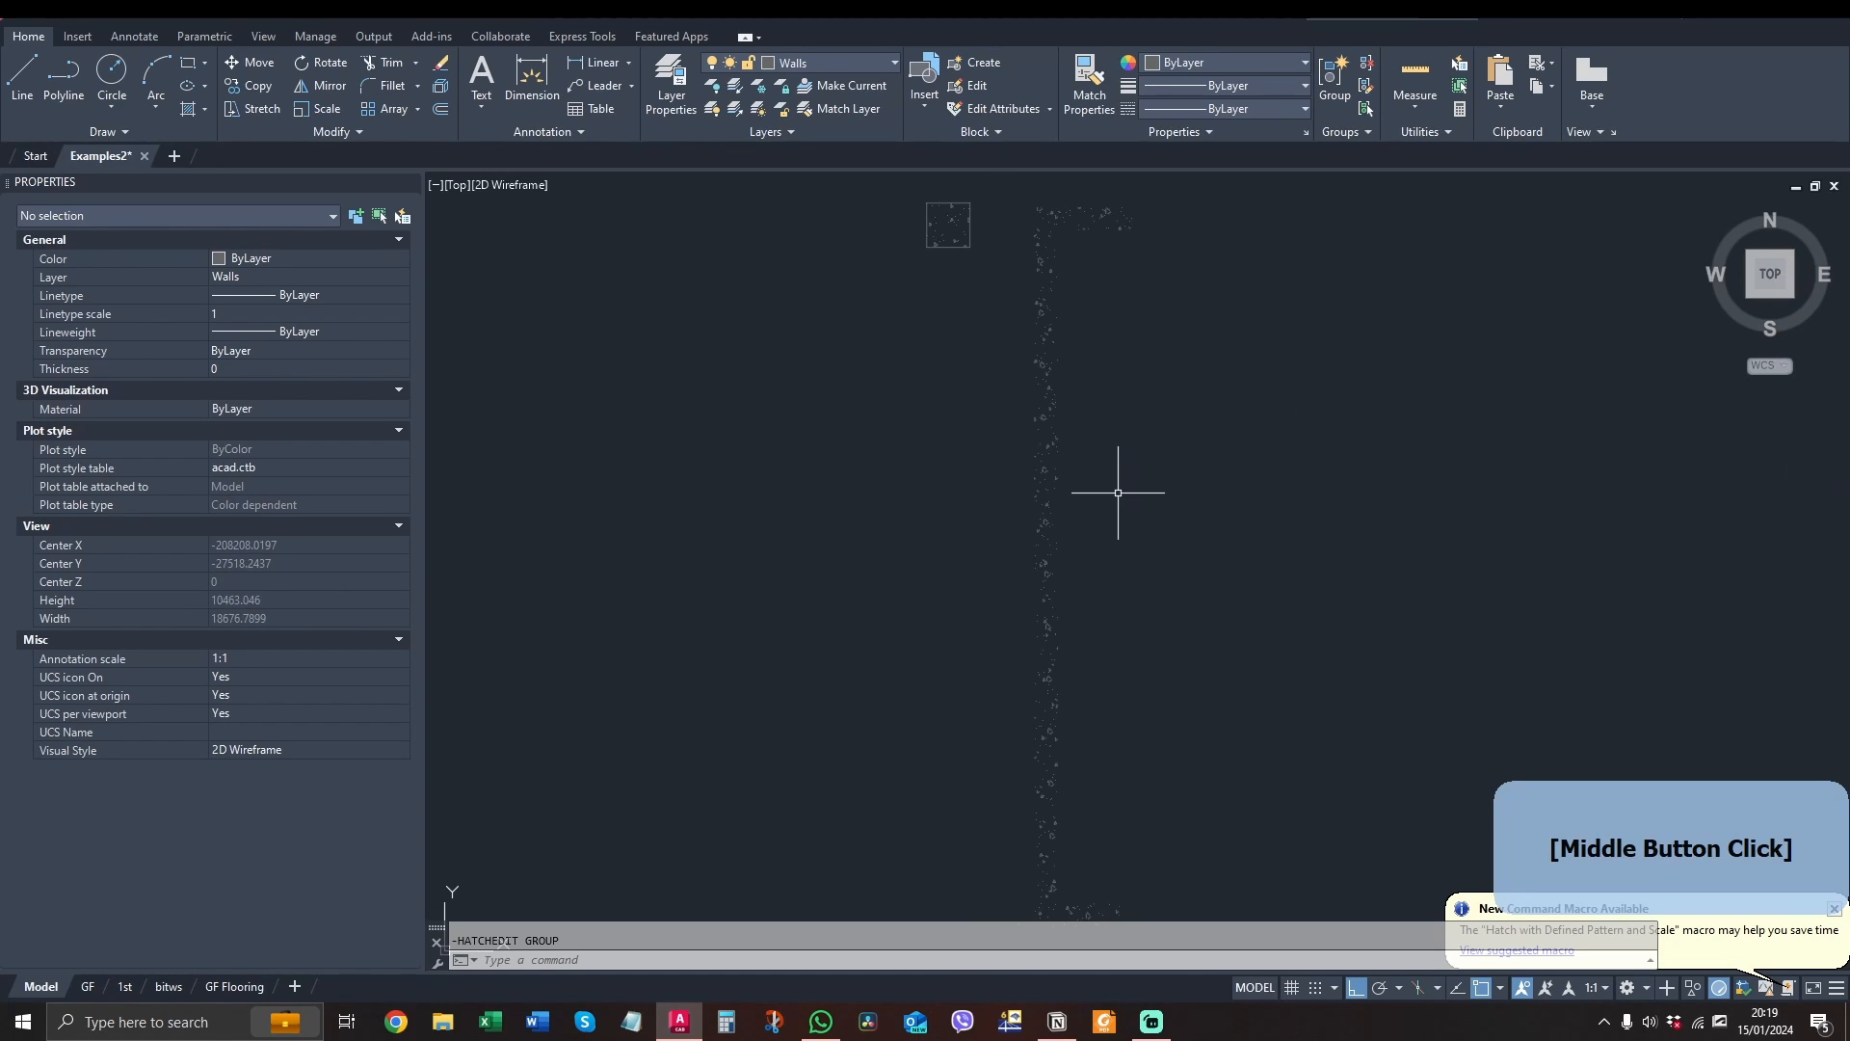
pyautogui.scroll(1, 1106, 396)
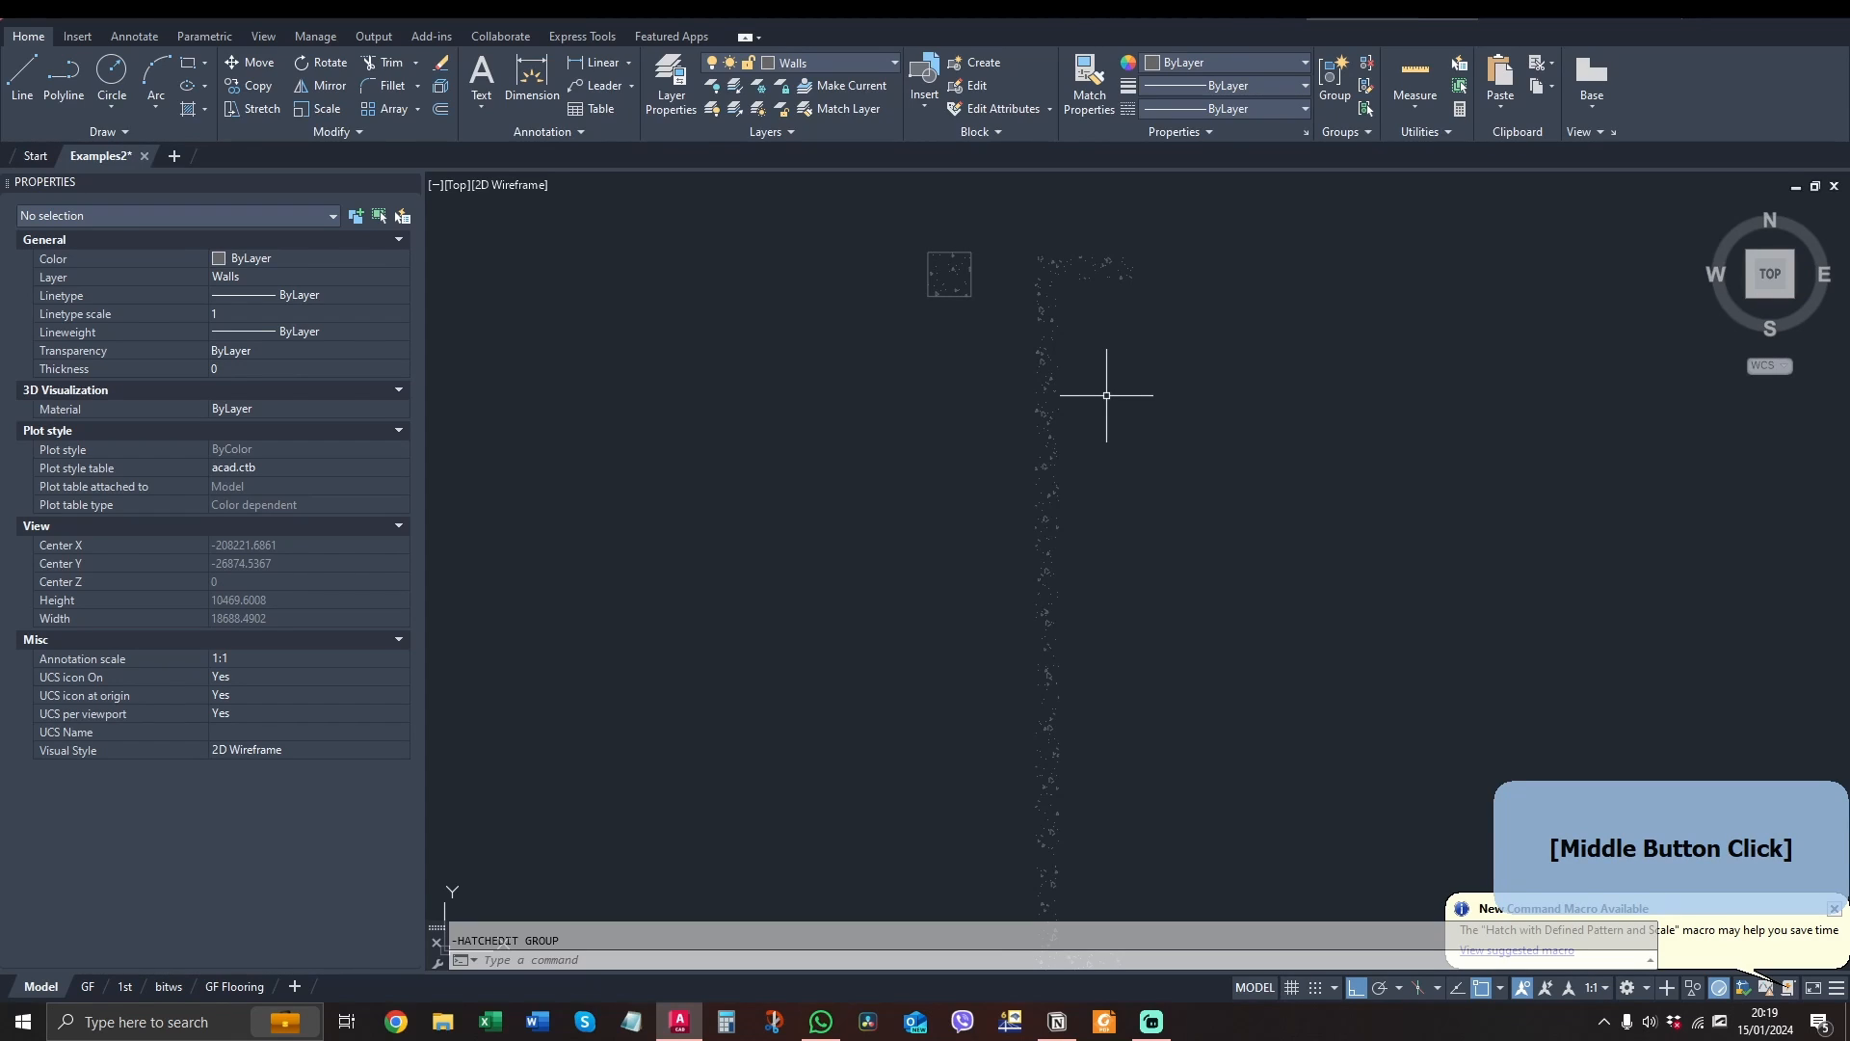
pyautogui.scroll(3, 1075, 276)
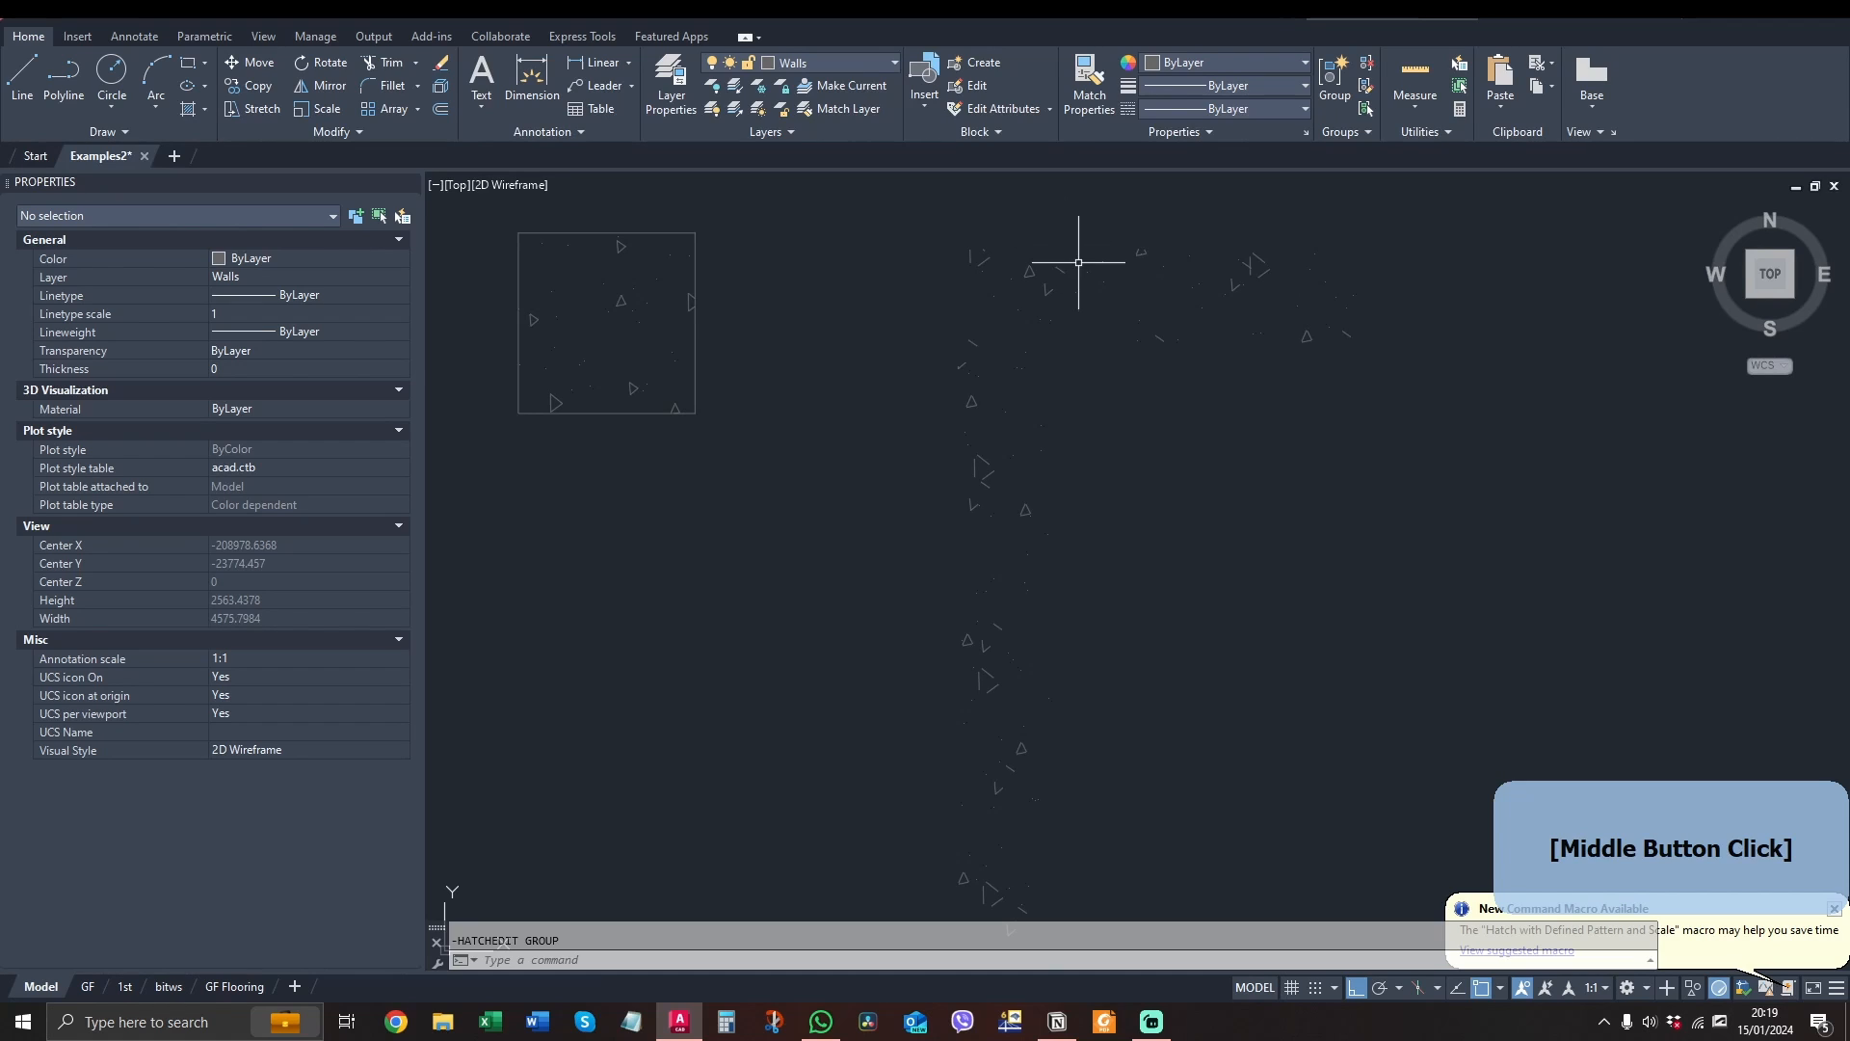
# Set the L-shaped AR-CONC hatch's origin to a point inside its upper corner and clear the selection
pyautogui.click(1240, 280)
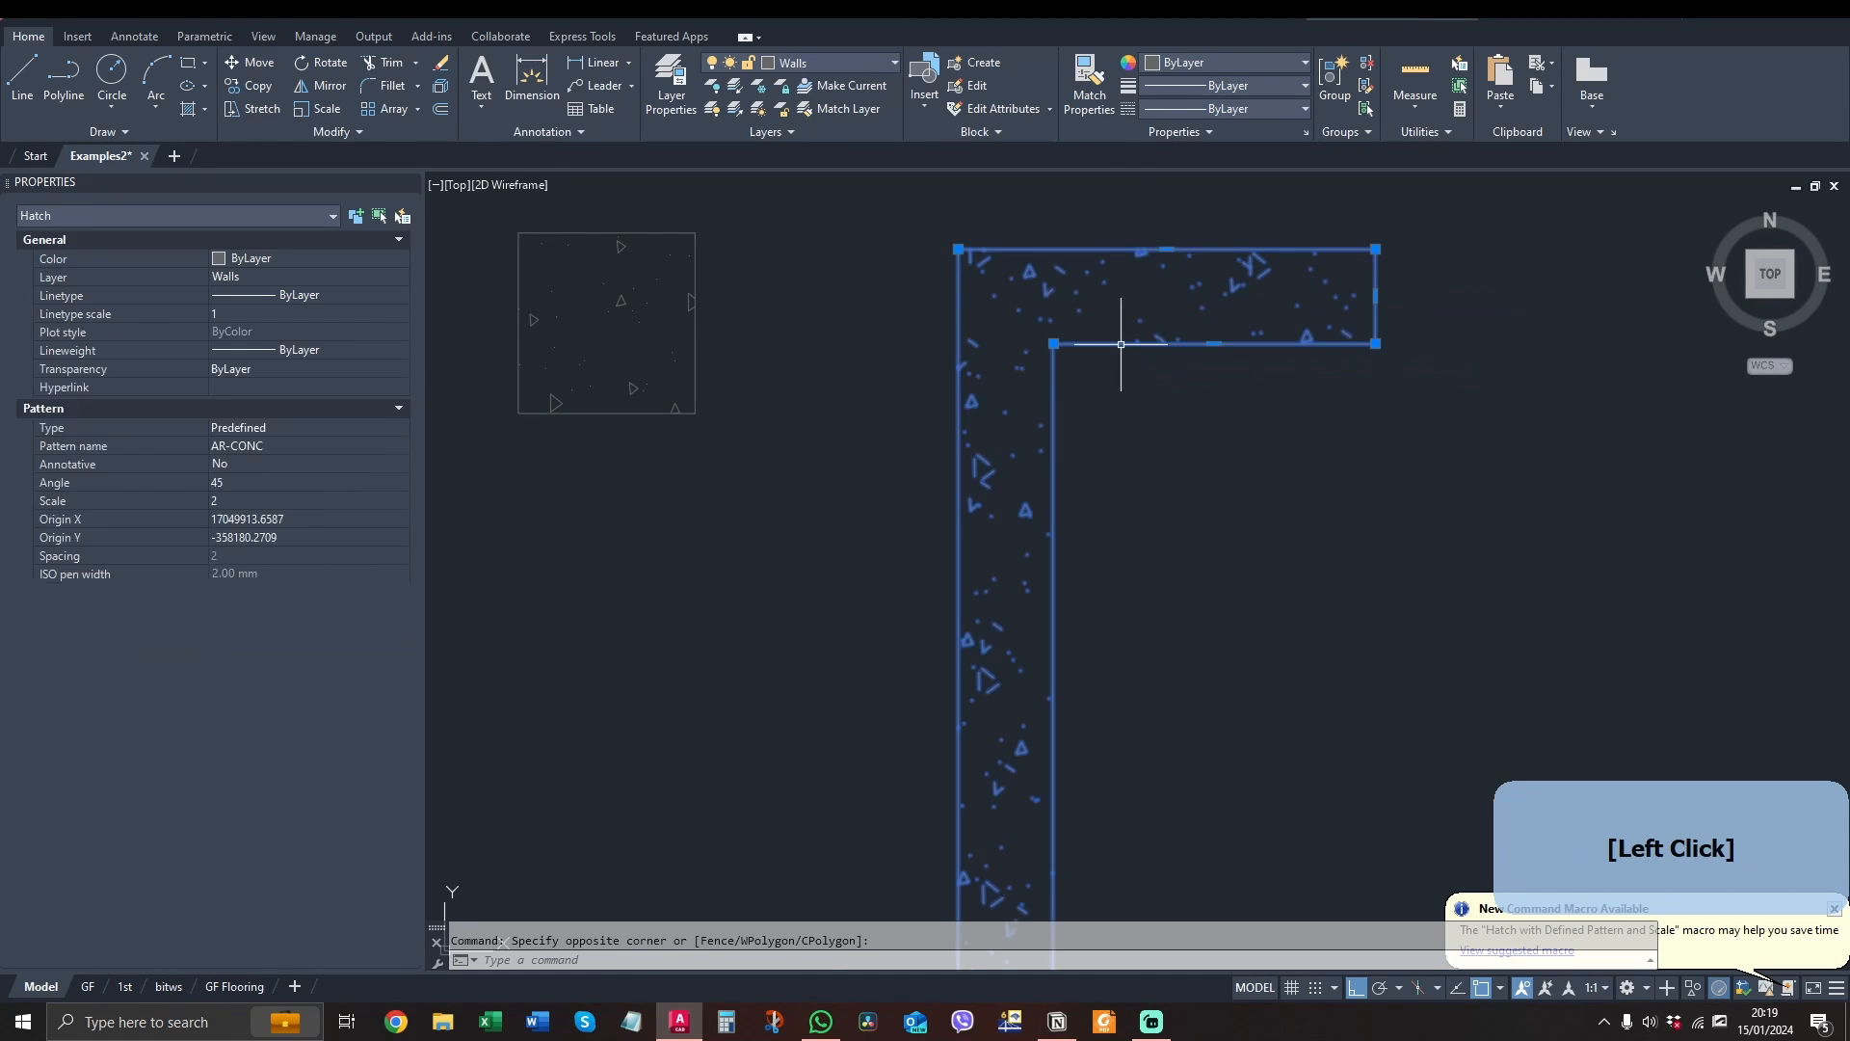
pyautogui.scroll(2, 989, 236)
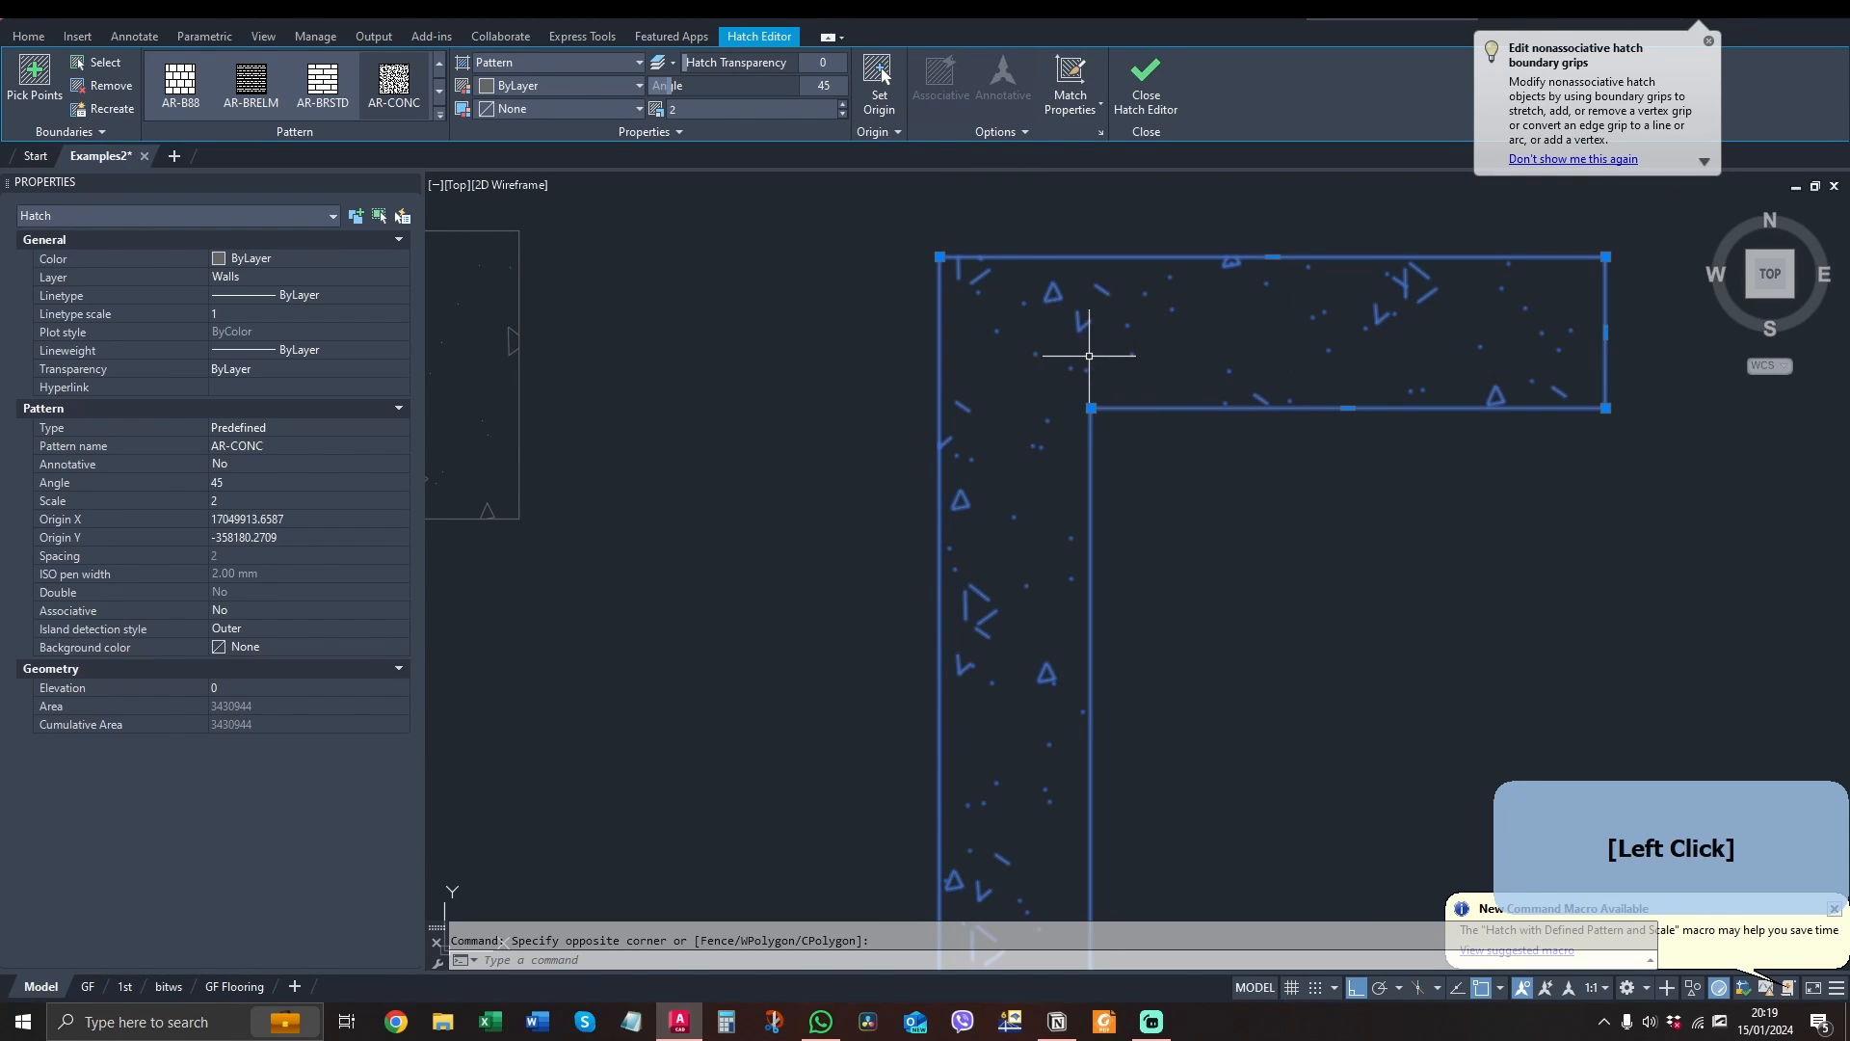
pyautogui.scroll(2, 1095, 320)
pyautogui.scroll(-2, 1132, 389)
pyautogui.scroll(-2, 1133, 389)
pyautogui.scroll(2, 1115, 384)
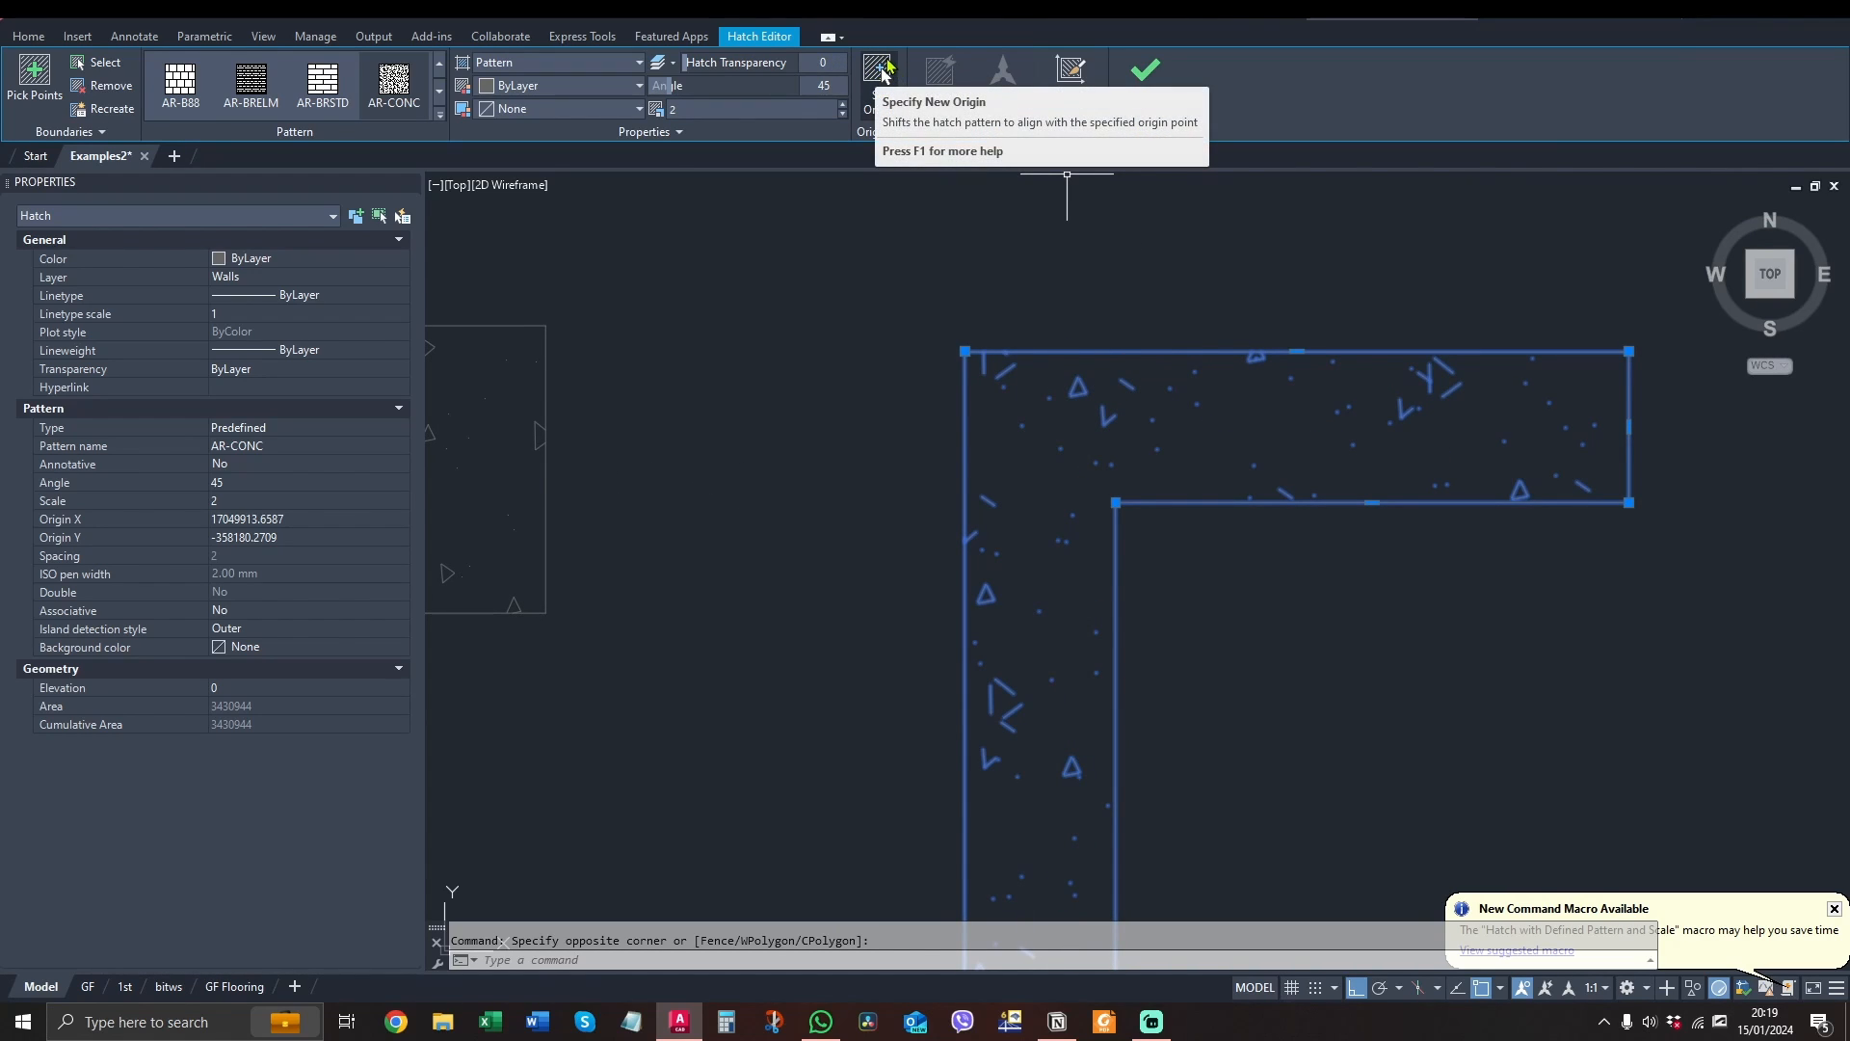
pyautogui.click(883, 74)
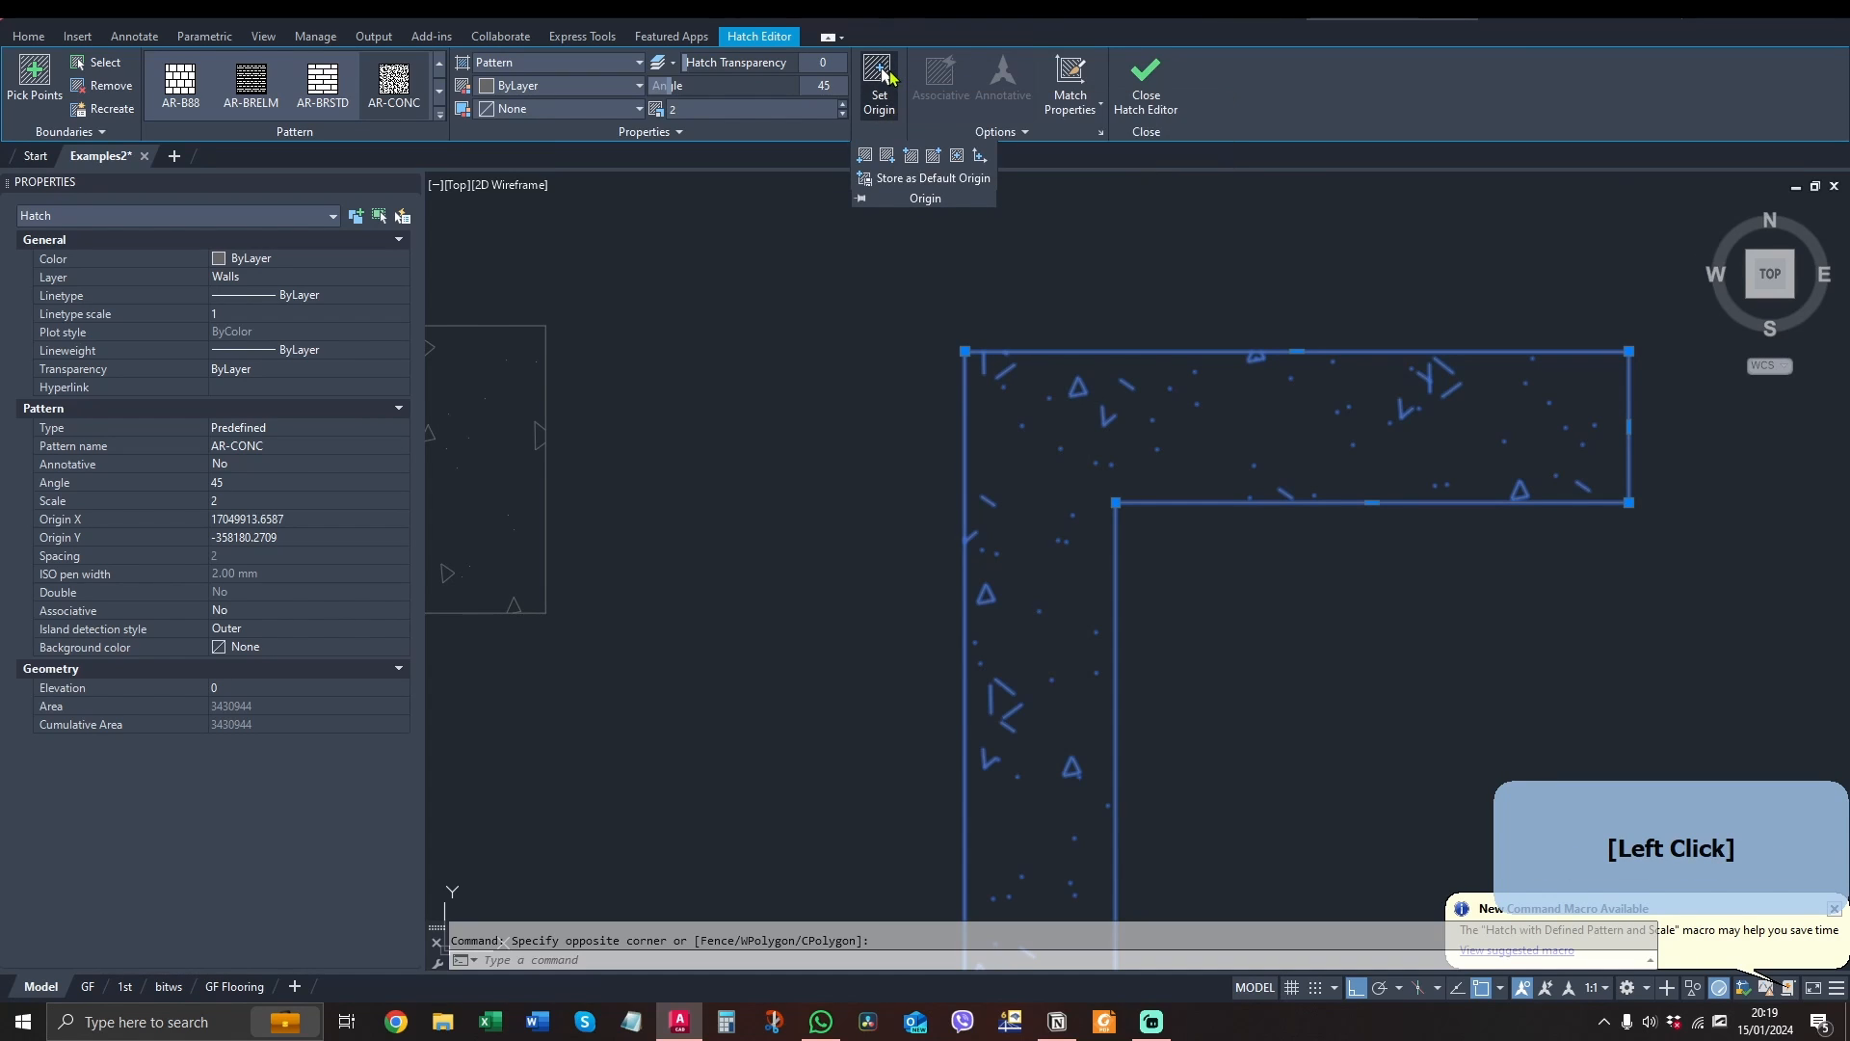
pyautogui.click(880, 74)
pyautogui.click(1039, 372)
pyautogui.press('Escape')
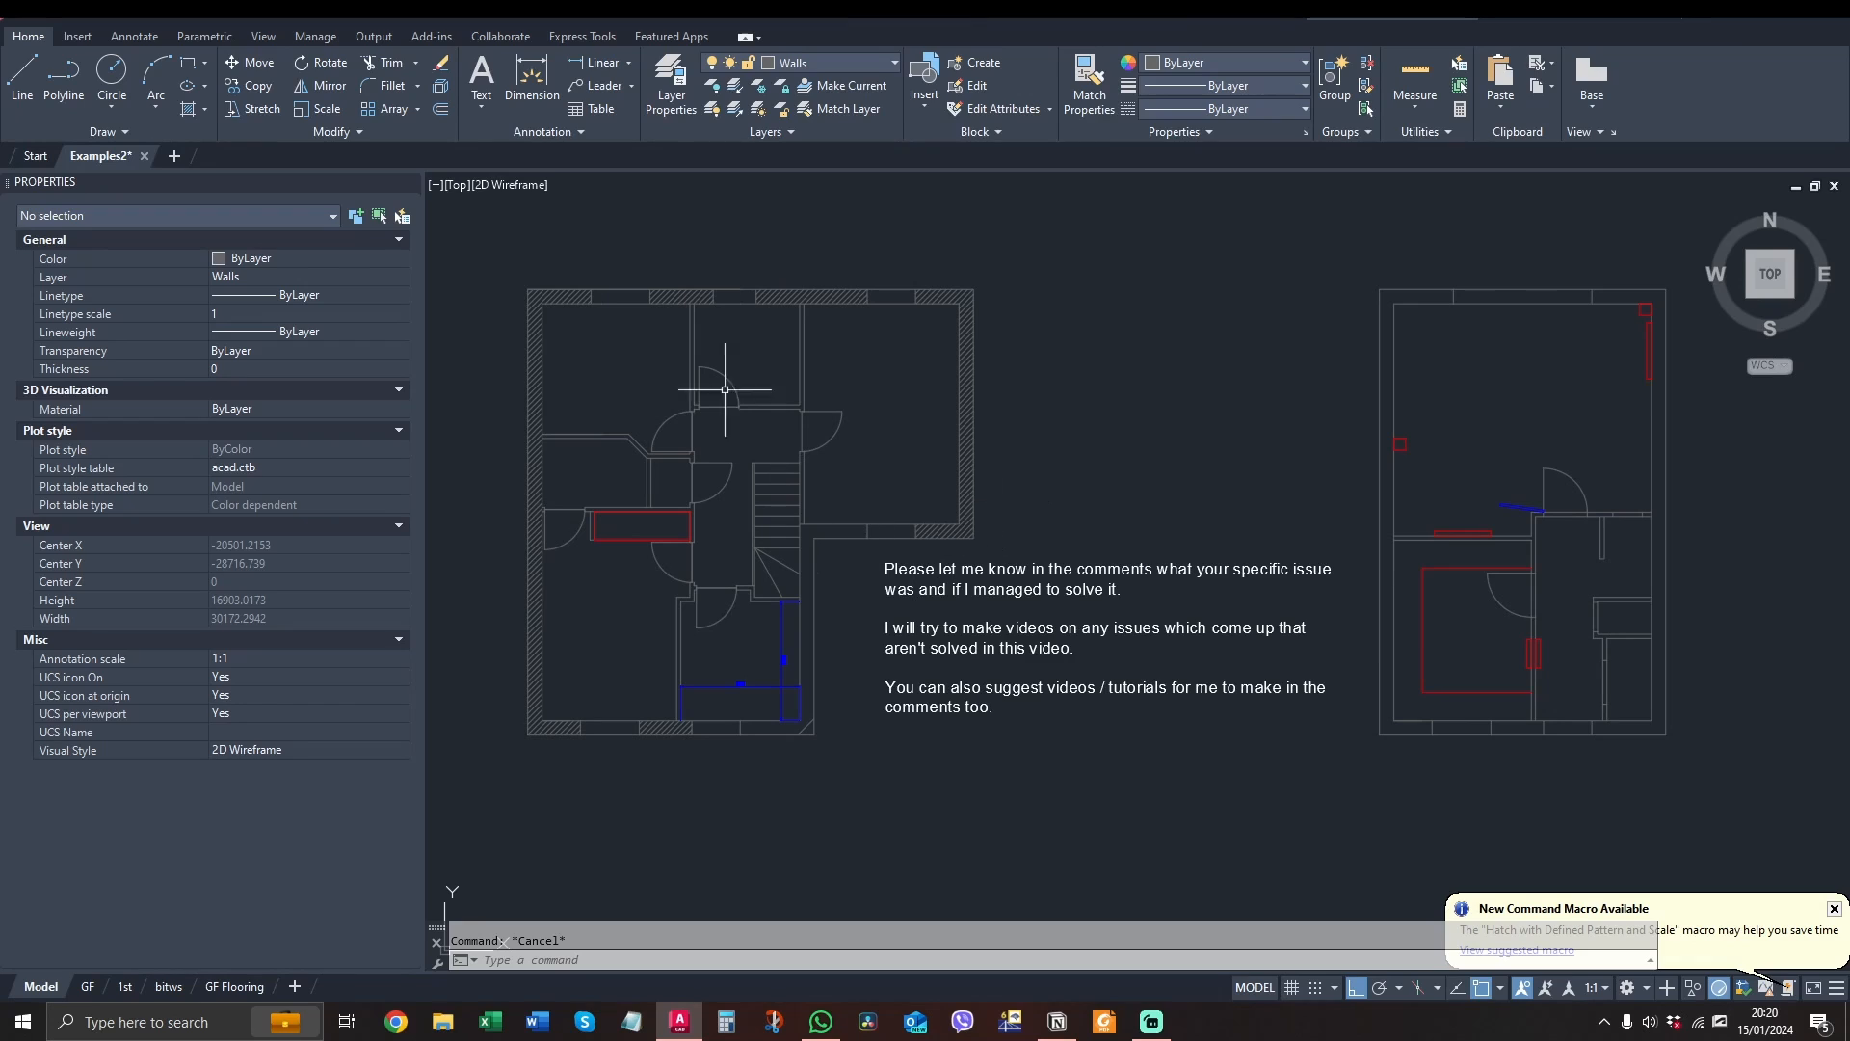
pyautogui.moveTo(1005, 556); pyautogui.dragTo(1006, 516, button='middle')
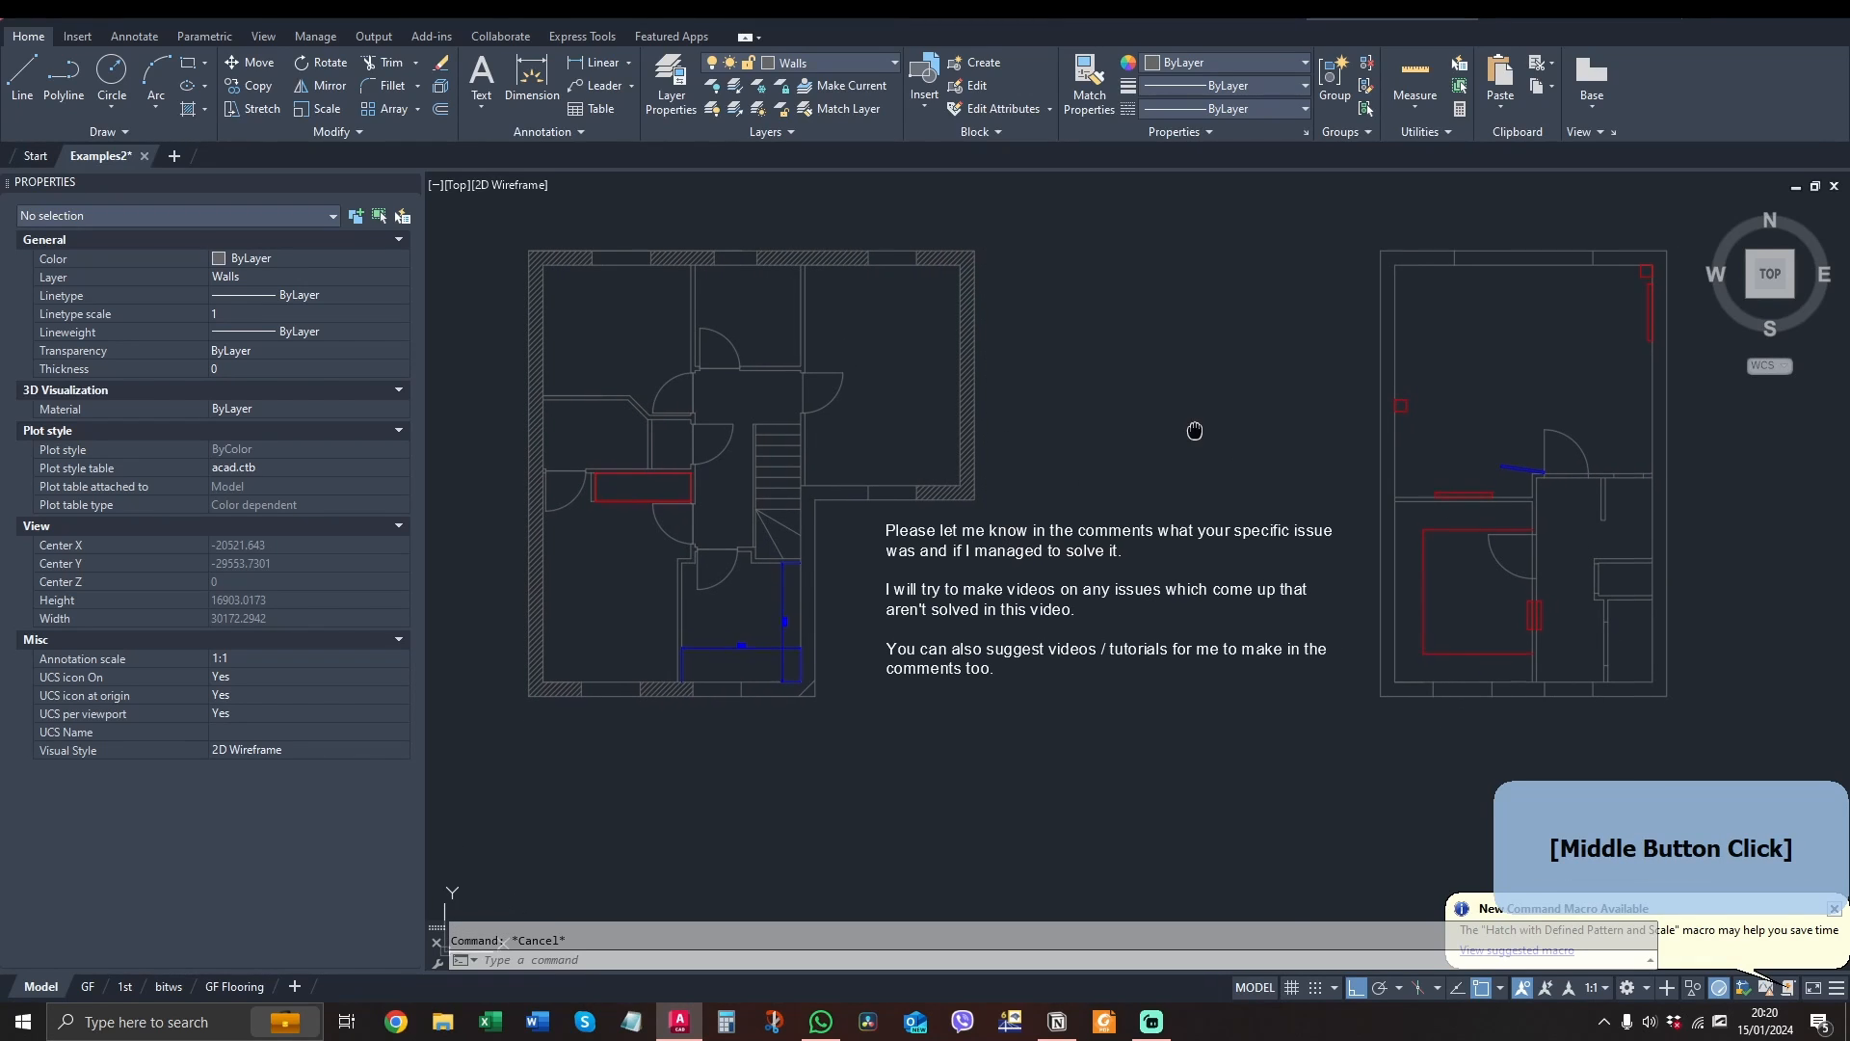
pyautogui.moveTo(1193, 430)
pyautogui.mouseDown(button='middle')
pyautogui.moveTo(1172, 441)
pyautogui.moveTo(1183, 428)
pyautogui.mouseUp(button='middle')
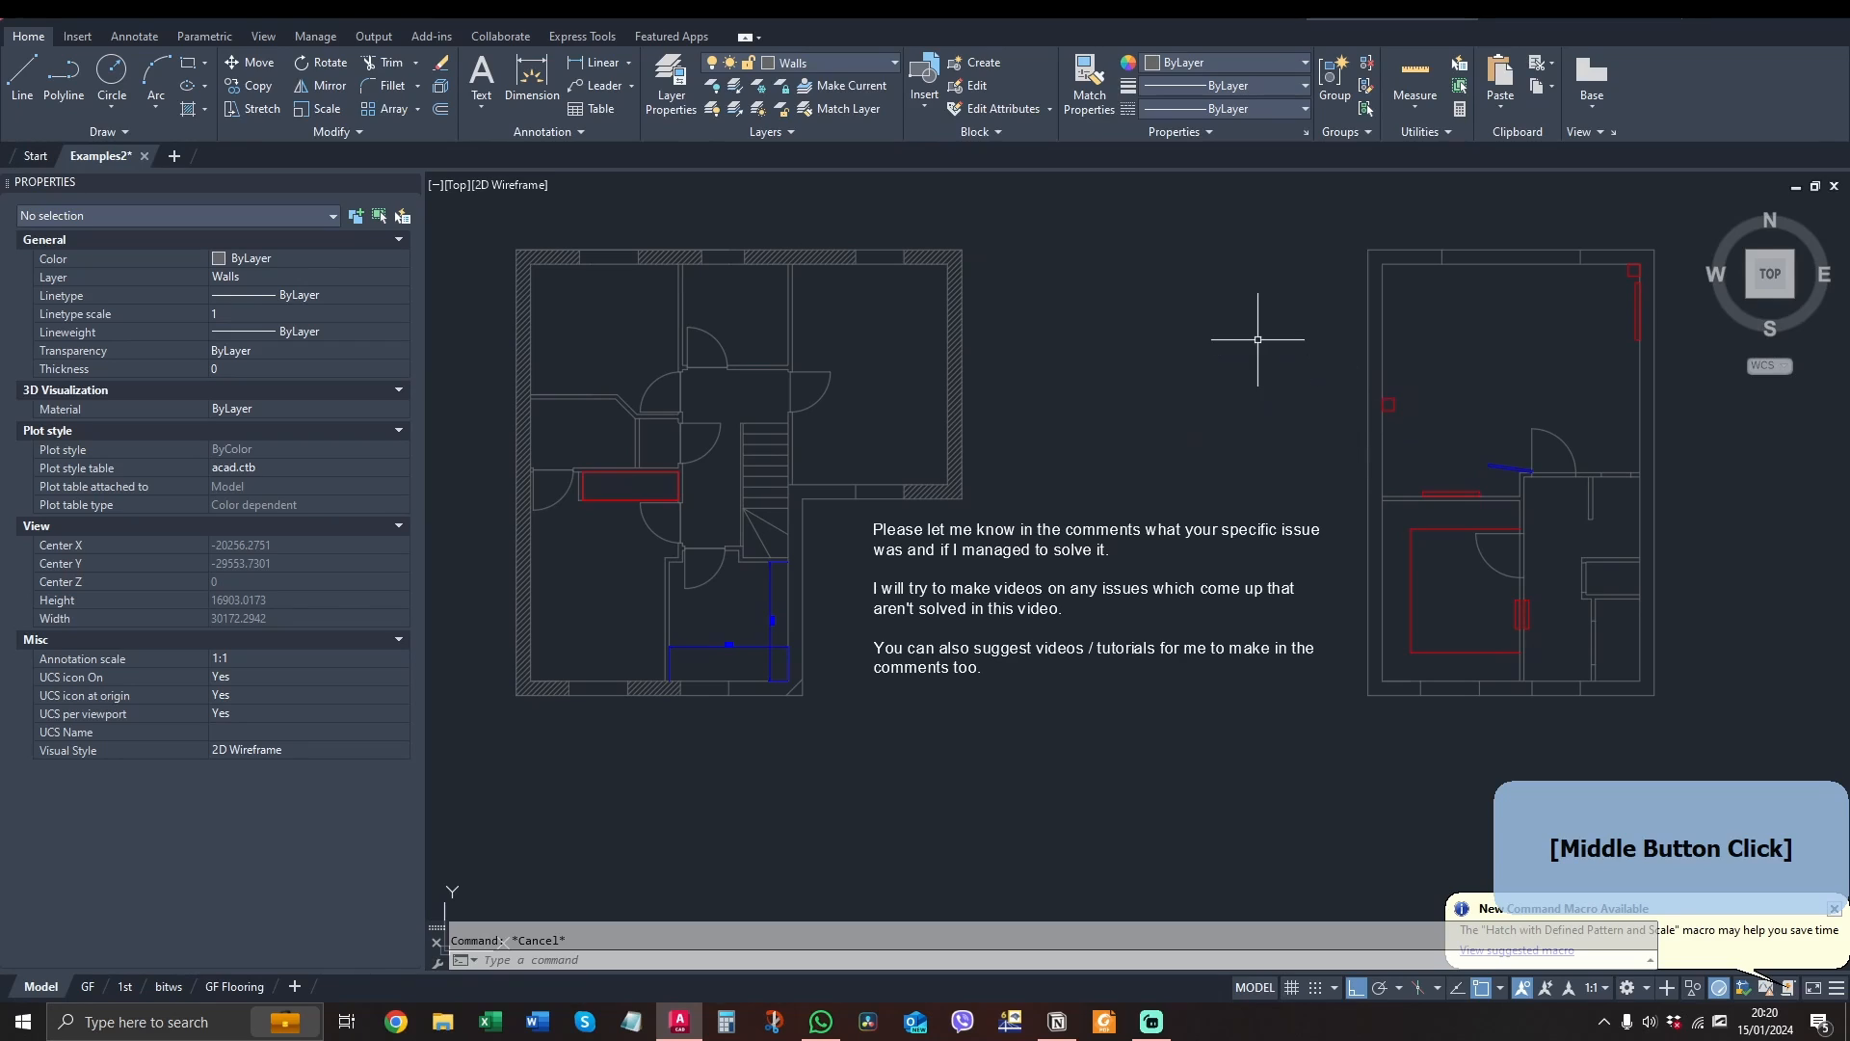